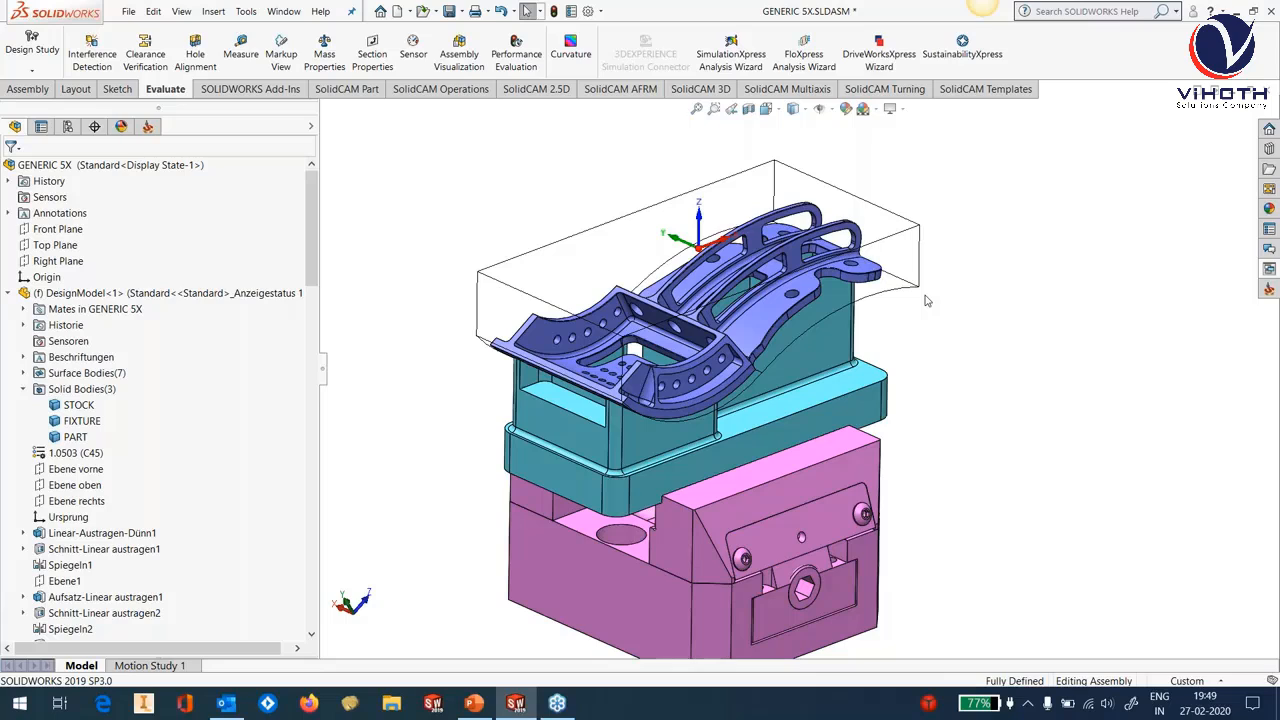
# Bring up the CAM tree and apply the GEN_5X_FACING_32R1_2 face milling template to the stock's top face.
pyautogui.click(148, 126)
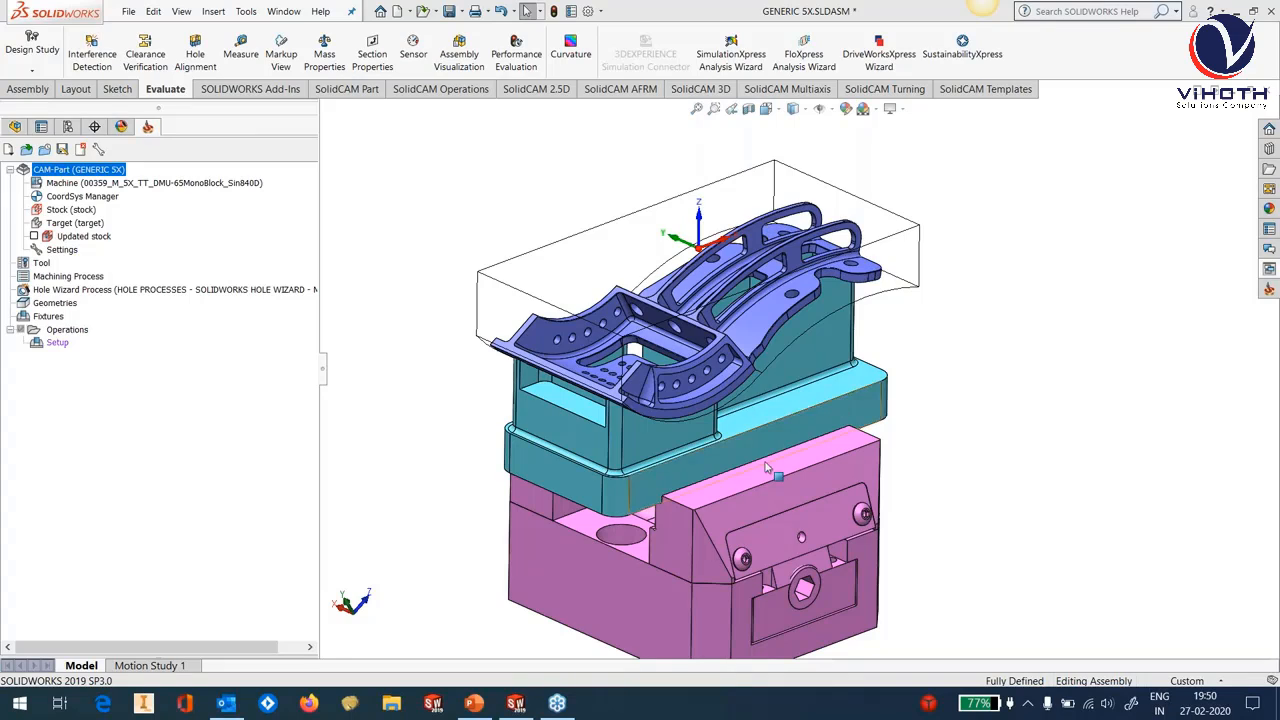
pyautogui.scroll(2, 772, 421)
pyautogui.scroll(-2, 772, 421)
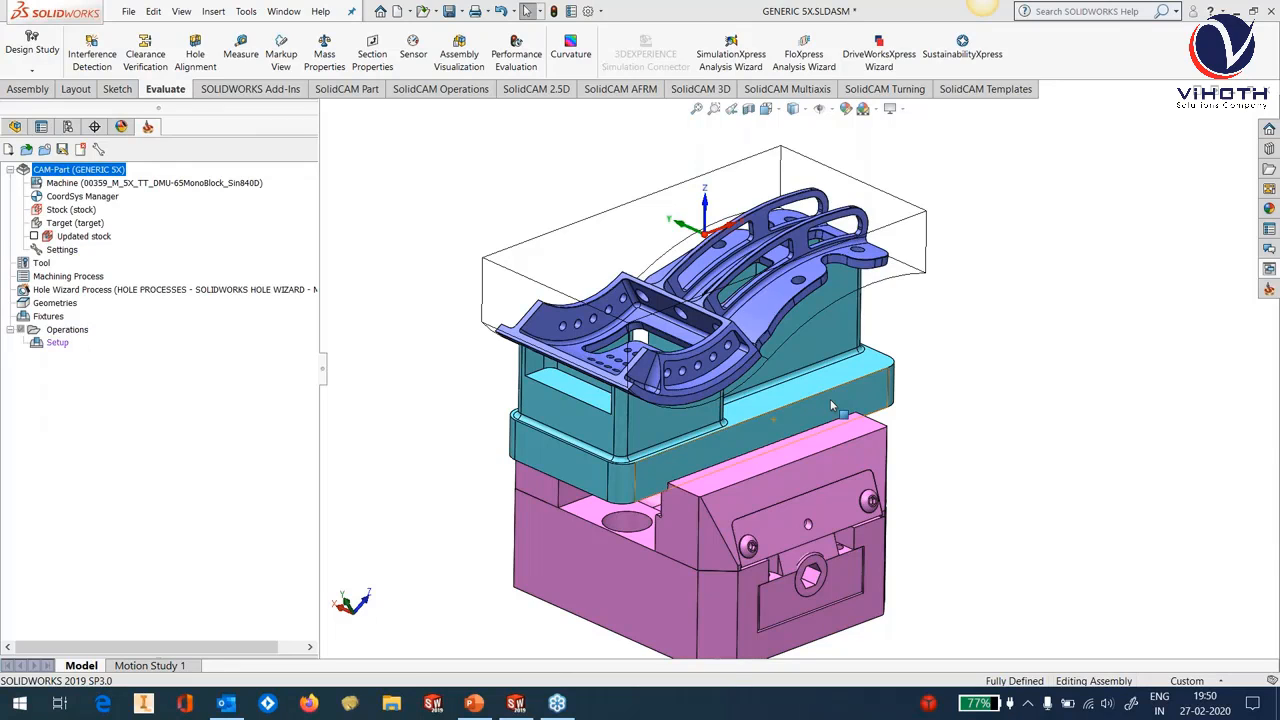
pyautogui.click(1269, 269)
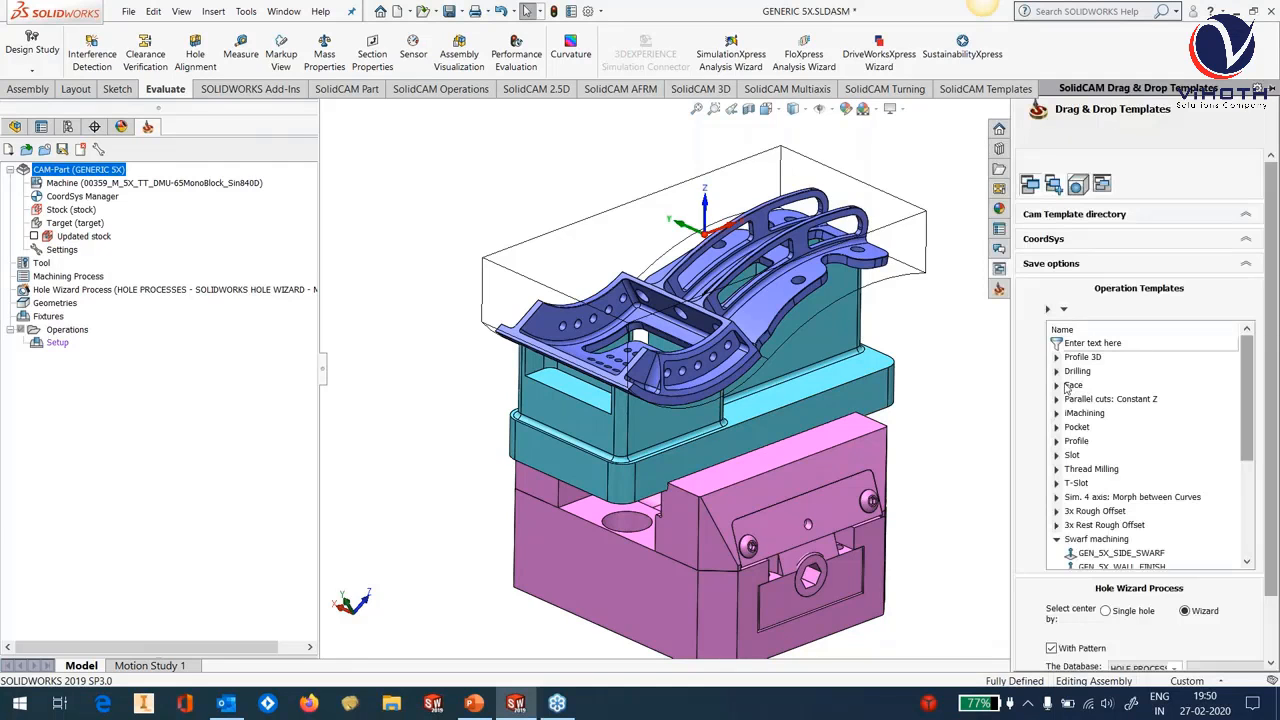
pyautogui.moveTo(915, 308); pyautogui.dragTo(888, 362, button='middle')
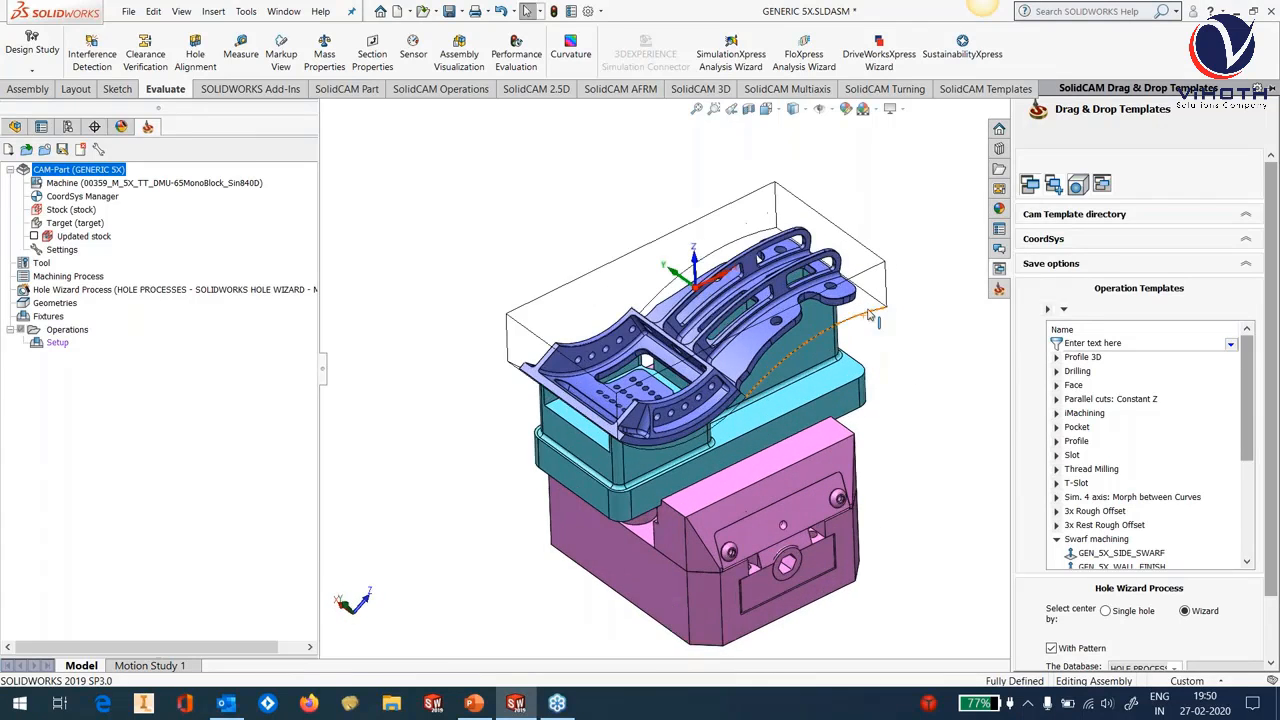
pyautogui.click(1073, 385)
pyautogui.click(1057, 386)
pyautogui.click(1147, 484)
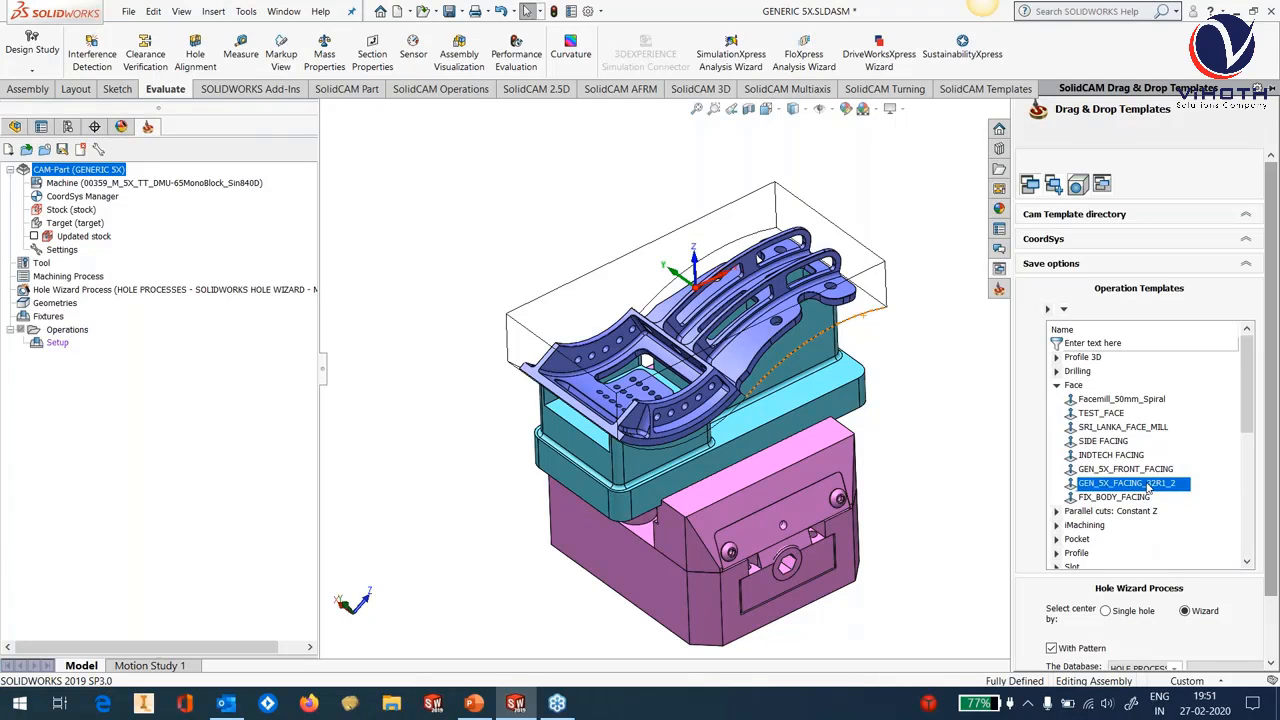
pyautogui.moveTo(1147, 484); pyautogui.dragTo(556, 320)
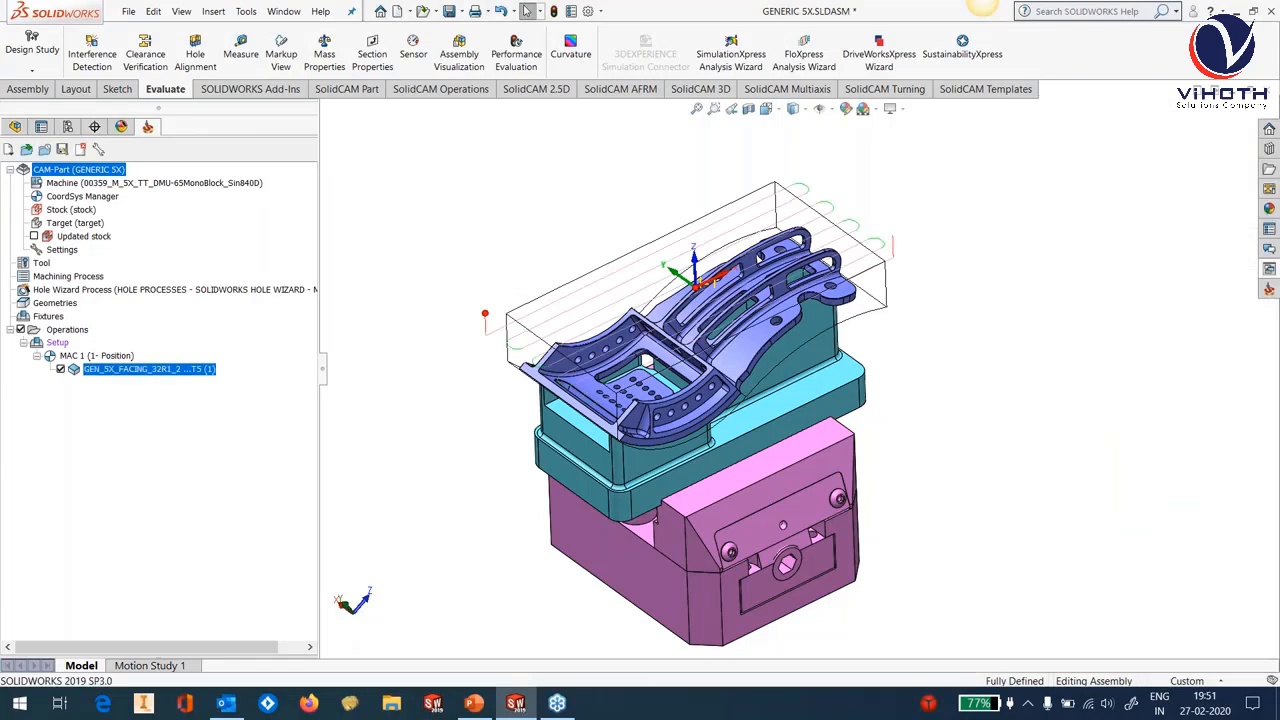
# Edit the top facing operation's levels: upper level 0 picked on the stock's top face, step down 3, and calculate the toolpath.
pyautogui.rightClick(175, 373)
pyautogui.click(214, 170)
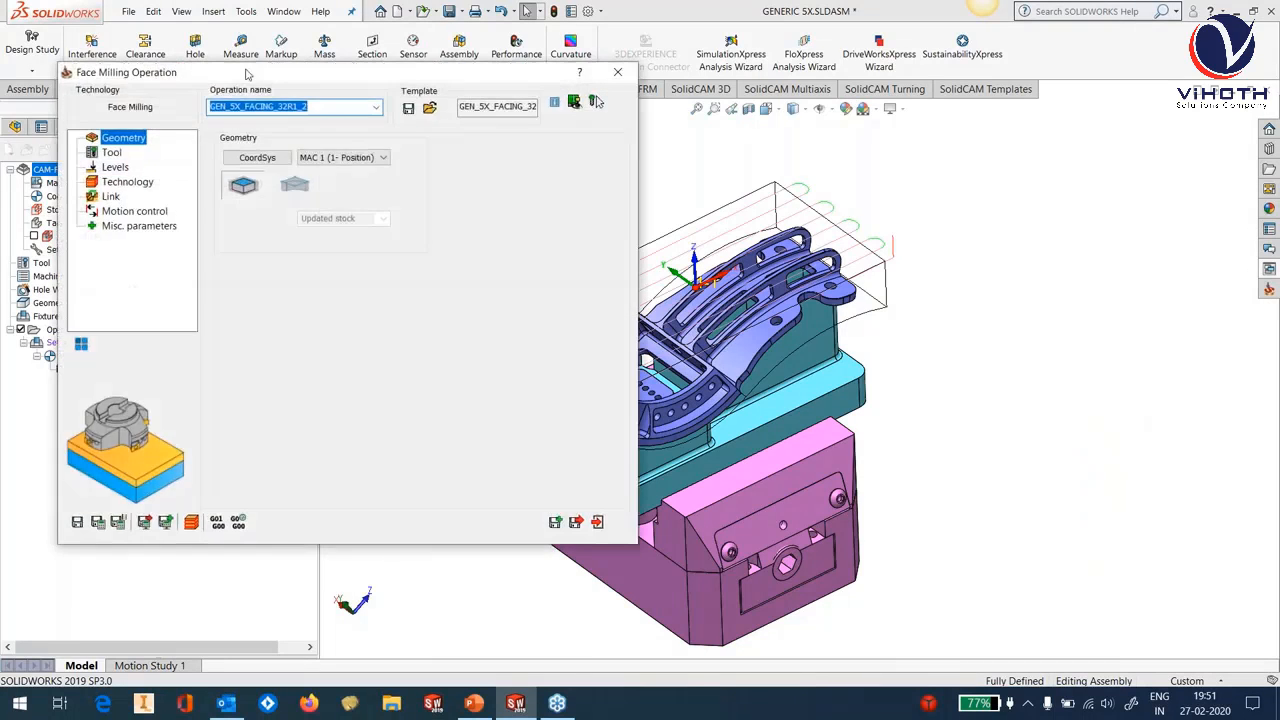
pyautogui.click(220, 190)
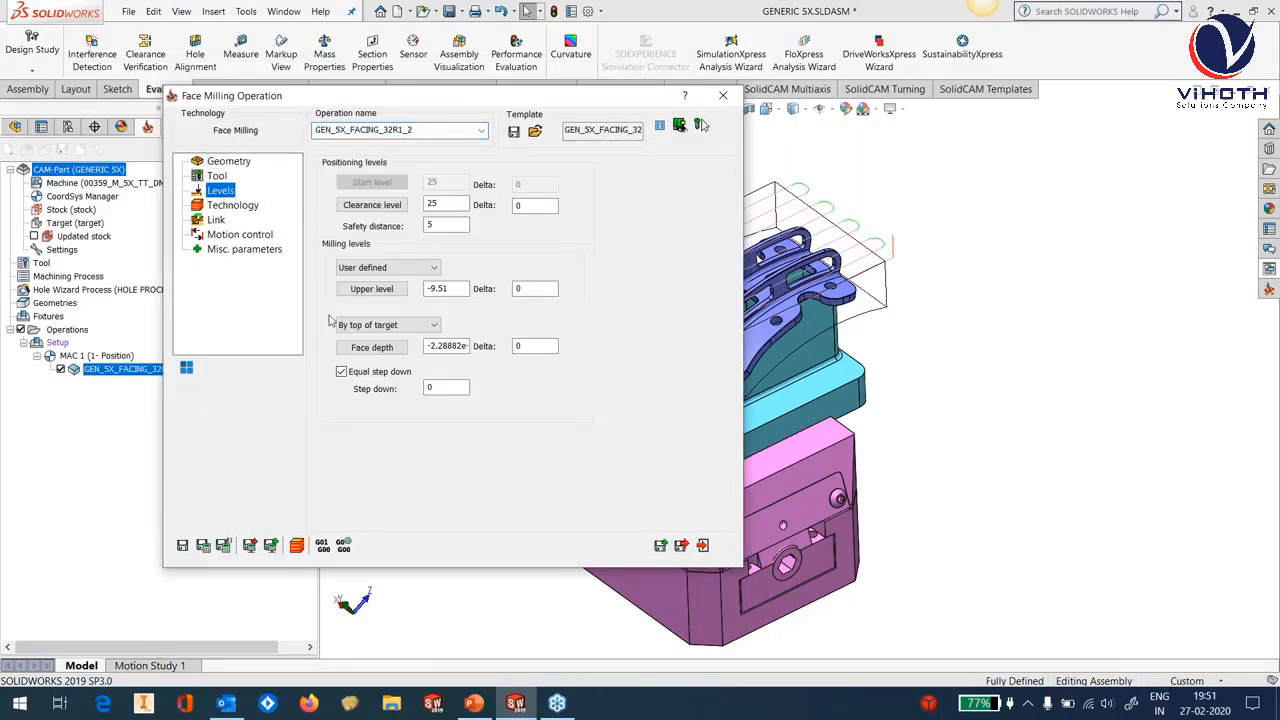
pyautogui.click(389, 292)
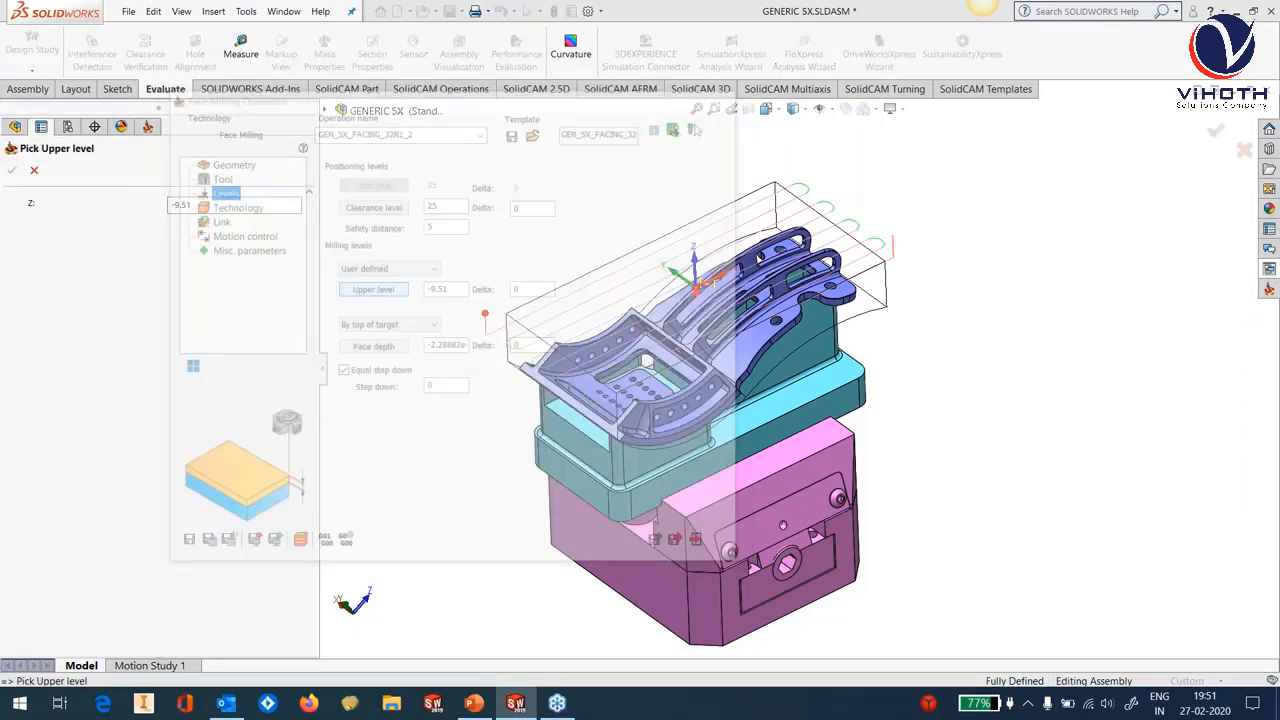
pyautogui.click(12, 171)
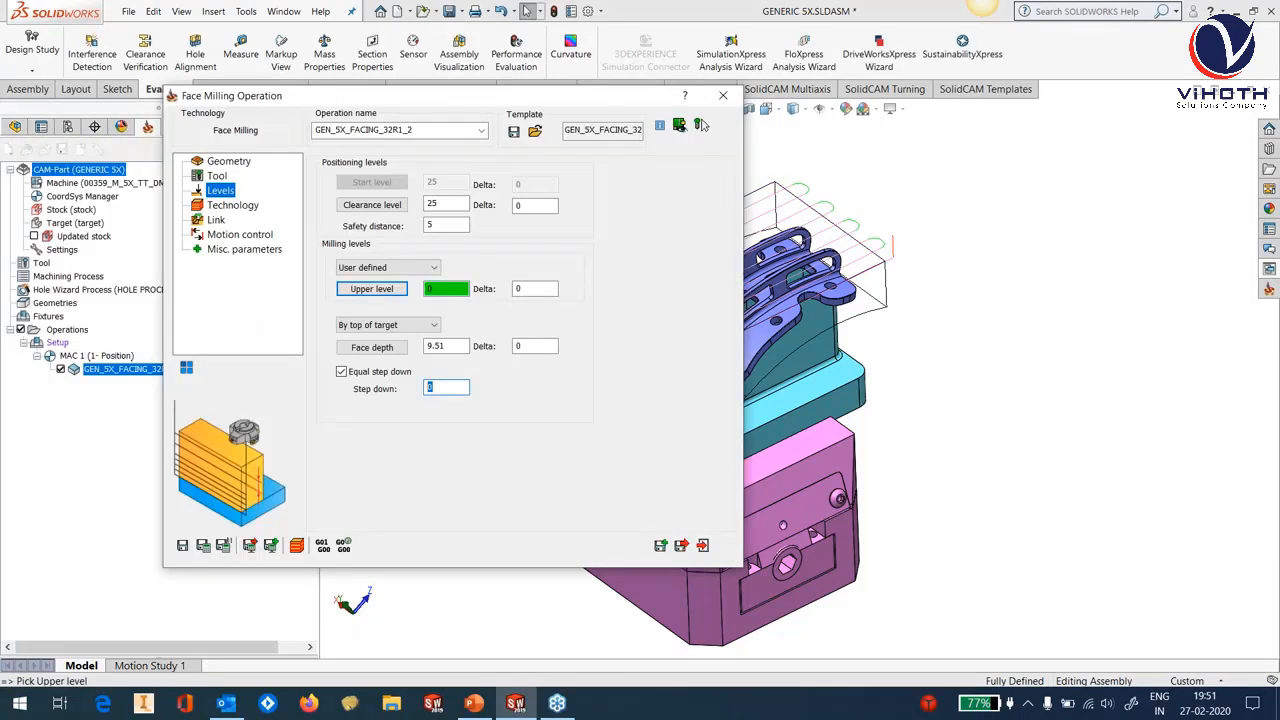
pyautogui.click(203, 545)
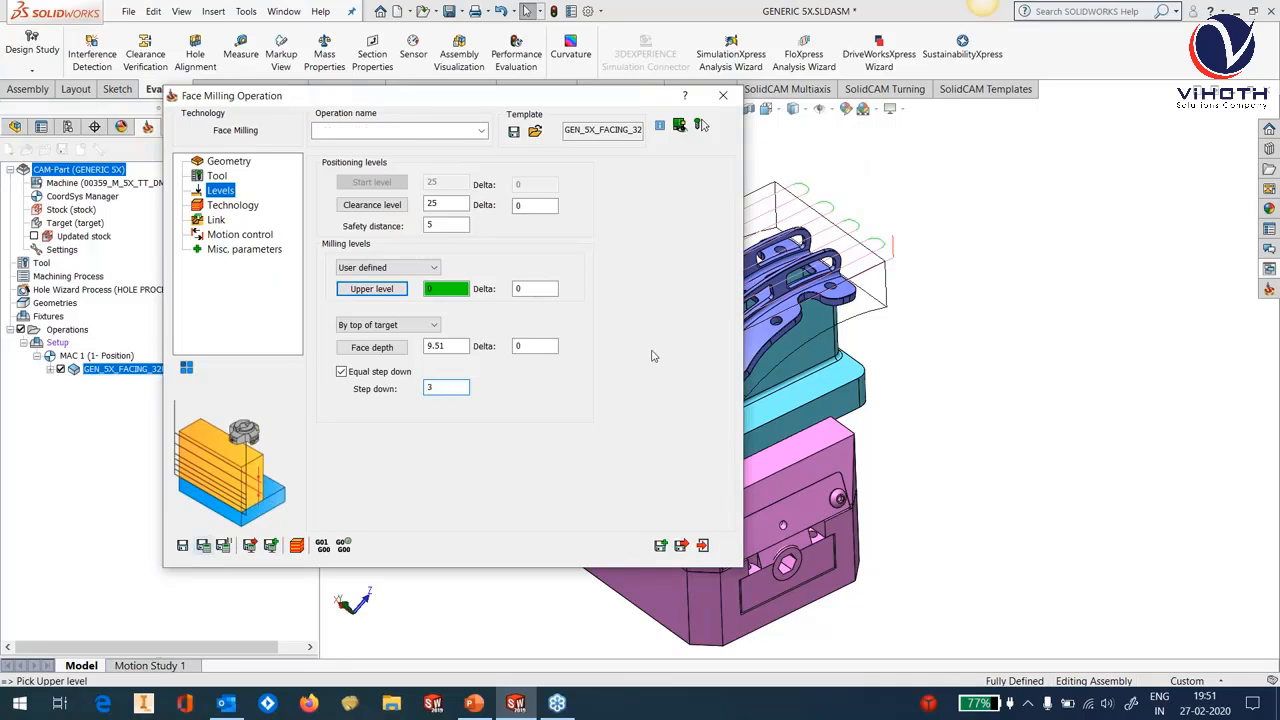
pyautogui.click(723, 97)
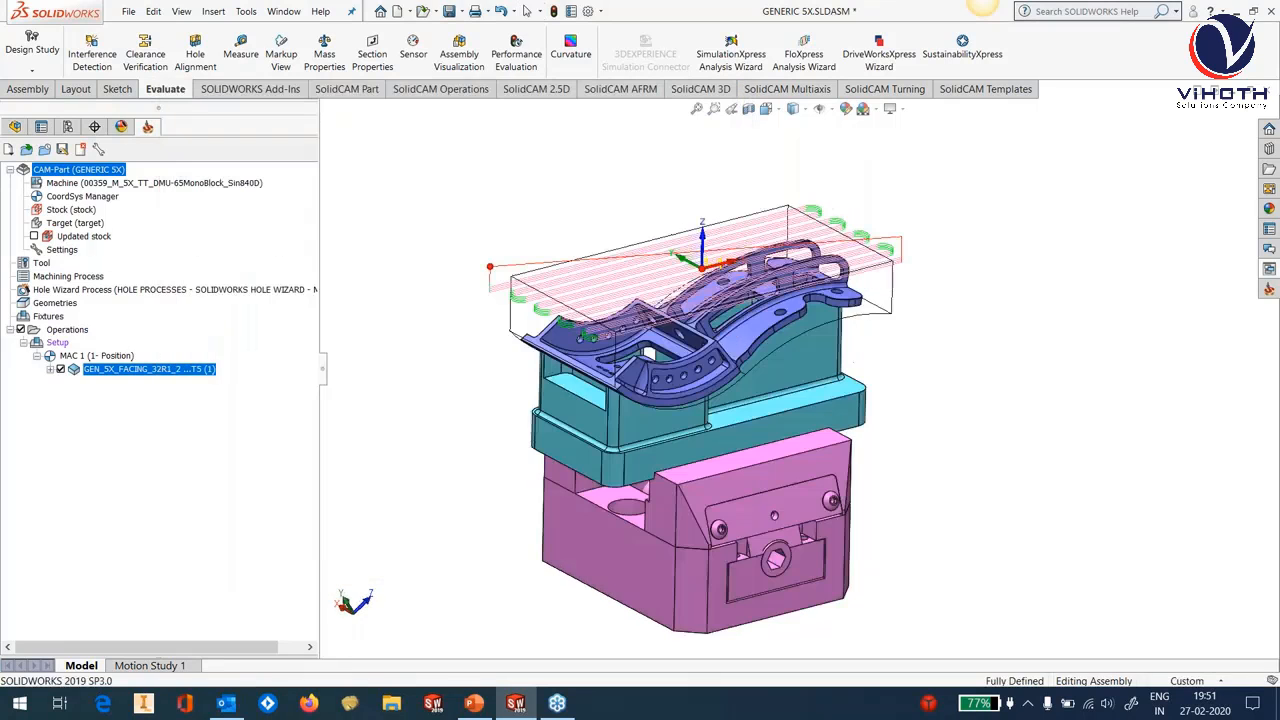
# Hide the top facing toolpath and apply the GEN_5X_FACING_32R1_2 template to the stock's long side face.
pyautogui.click(60, 369)
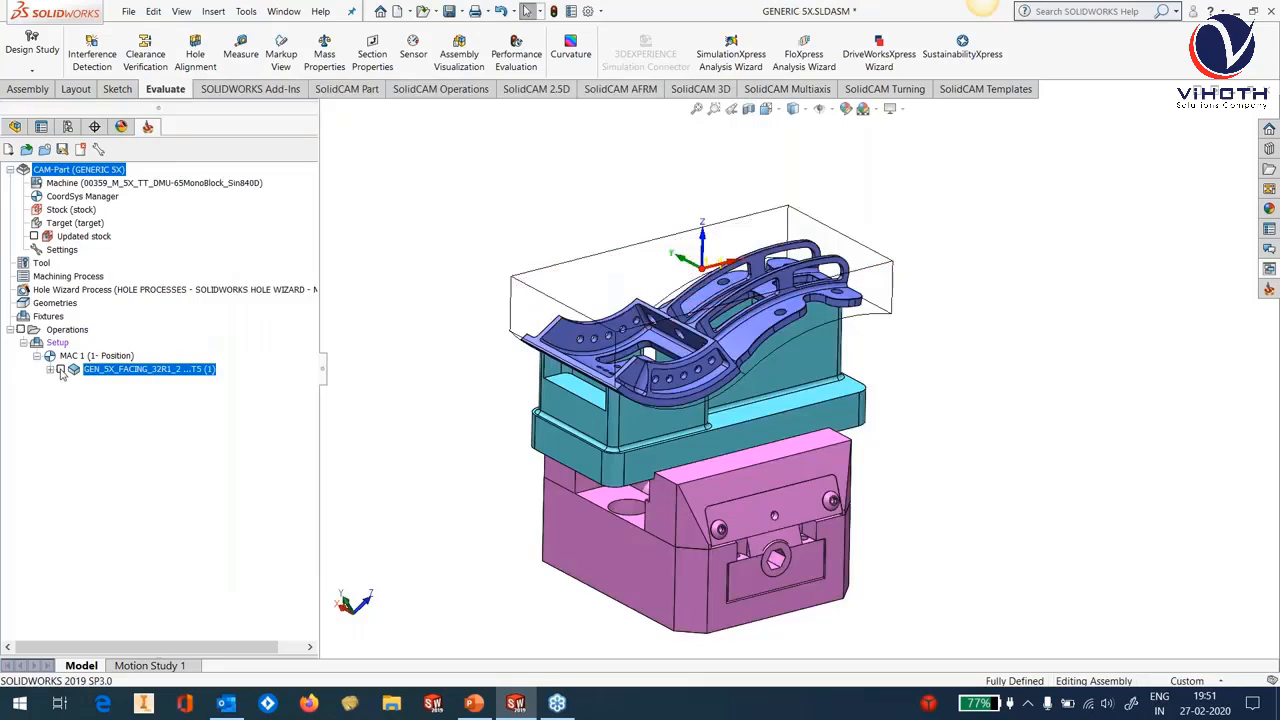
pyautogui.click(1268, 288)
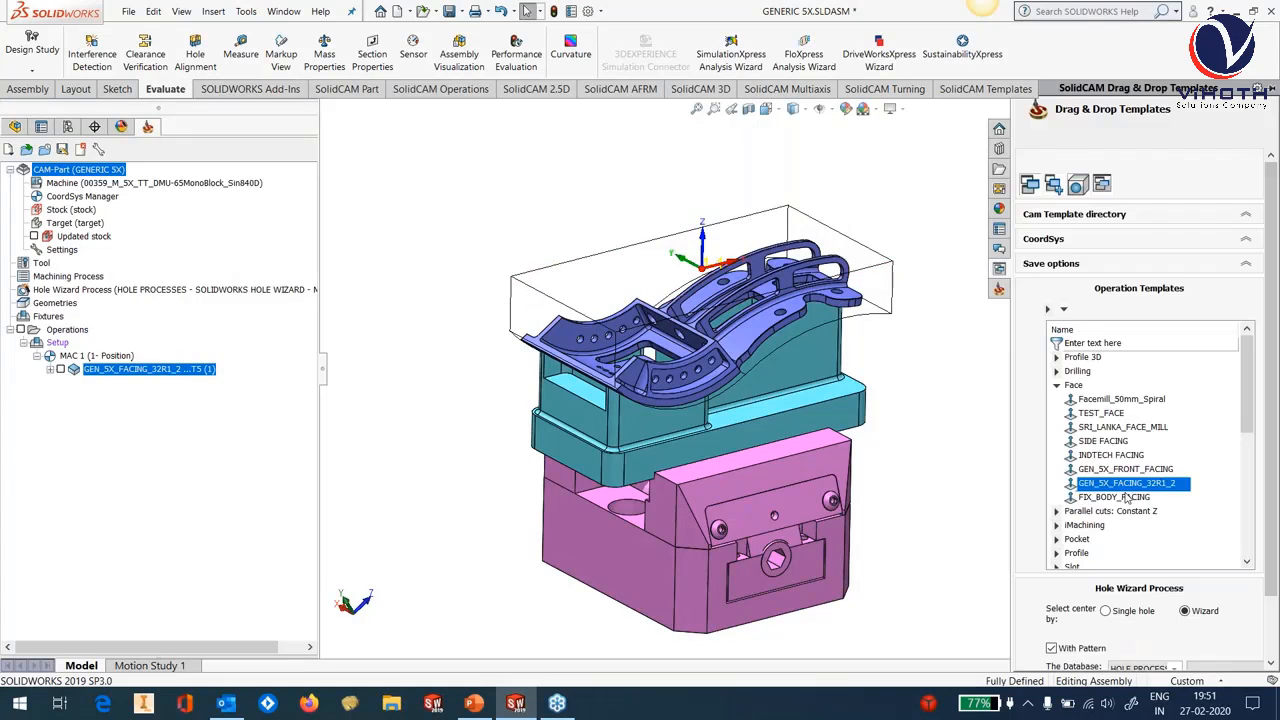
pyautogui.moveTo(993, 455); pyautogui.dragTo(856, 296)
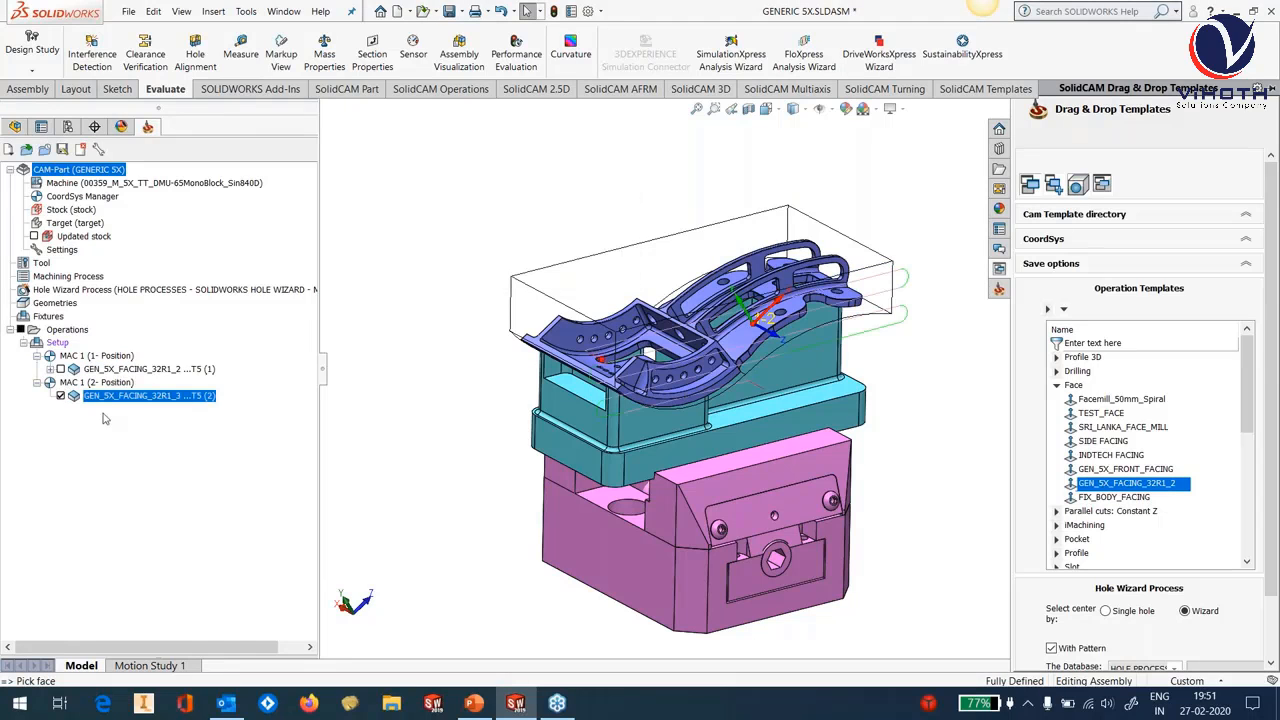
# Set the GEN_5X_FACING_32R1_3 operation's upper level to the stock's side face at 0 and step down to 3, and calculate it.
pyautogui.rightClick(115, 399)
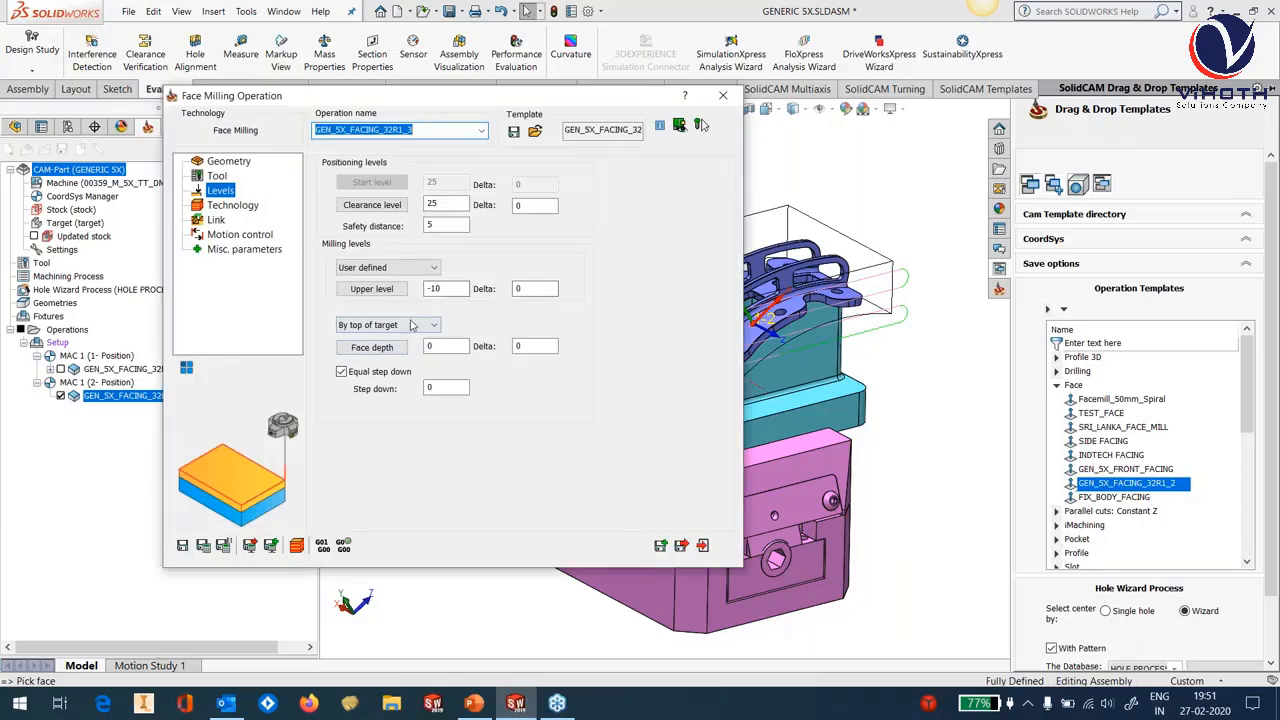
pyautogui.click(371, 288)
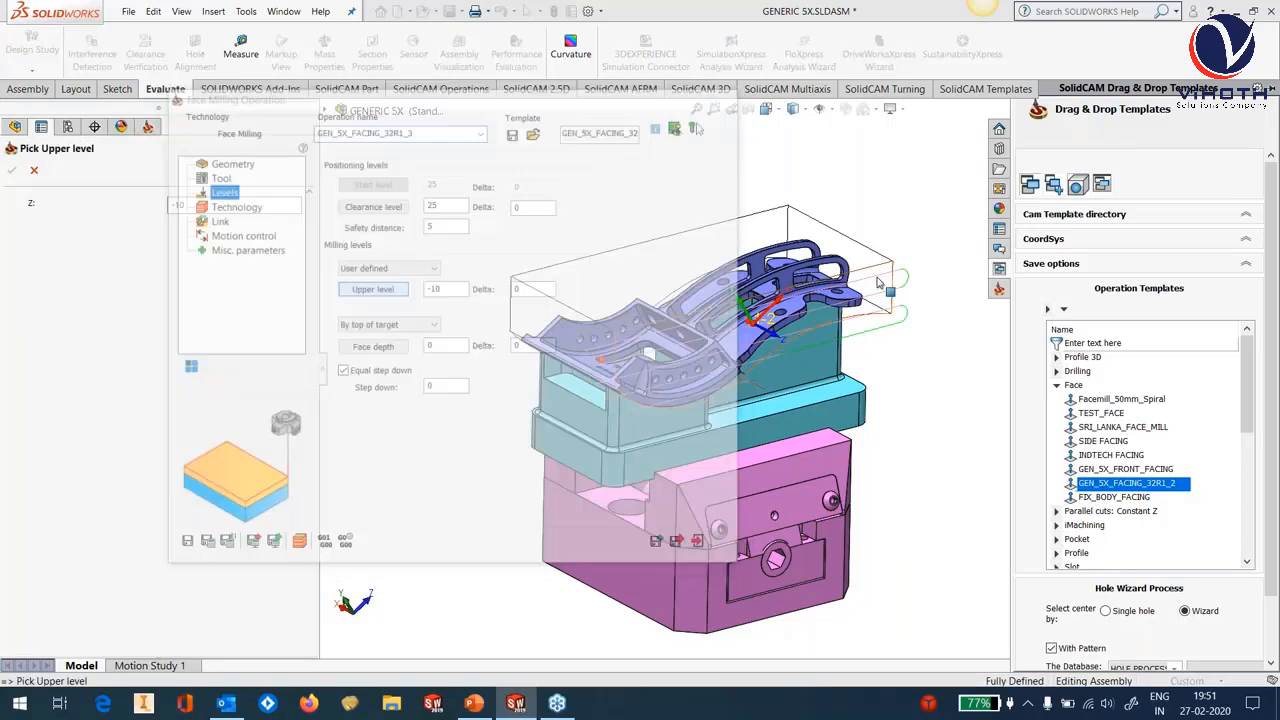
pyautogui.click(13, 171)
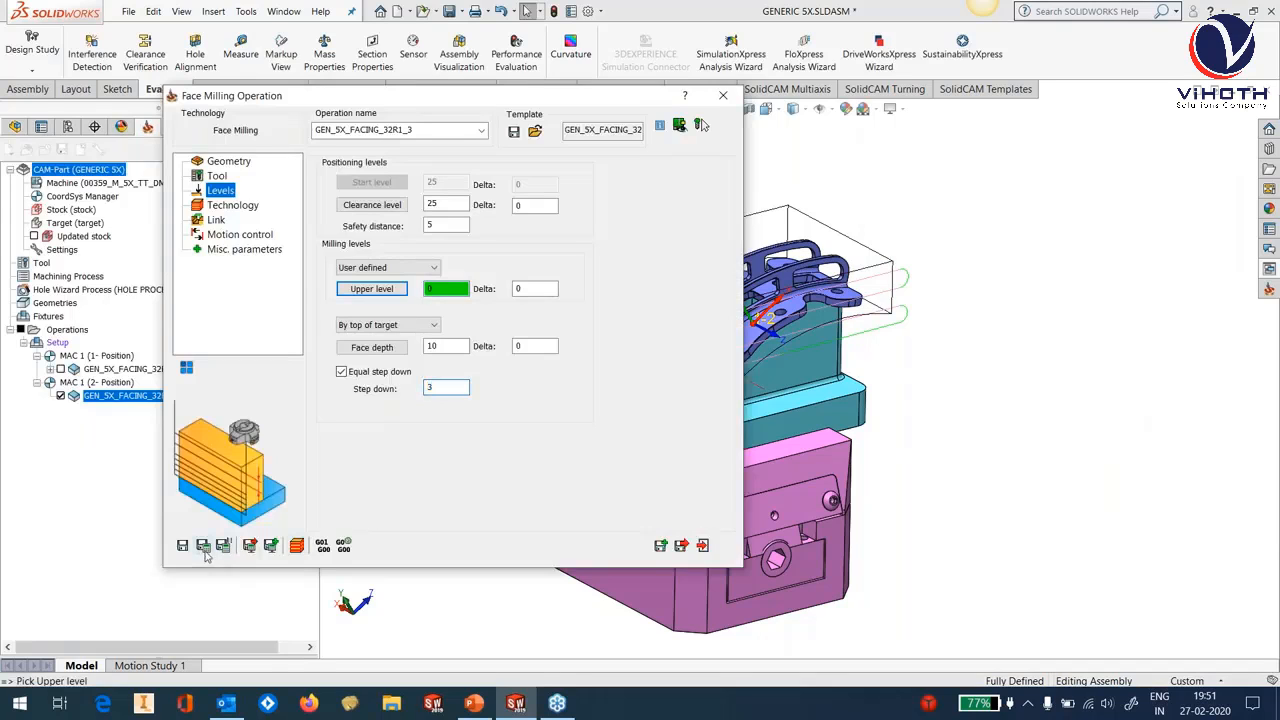
pyautogui.click(203, 545)
pyautogui.click(704, 545)
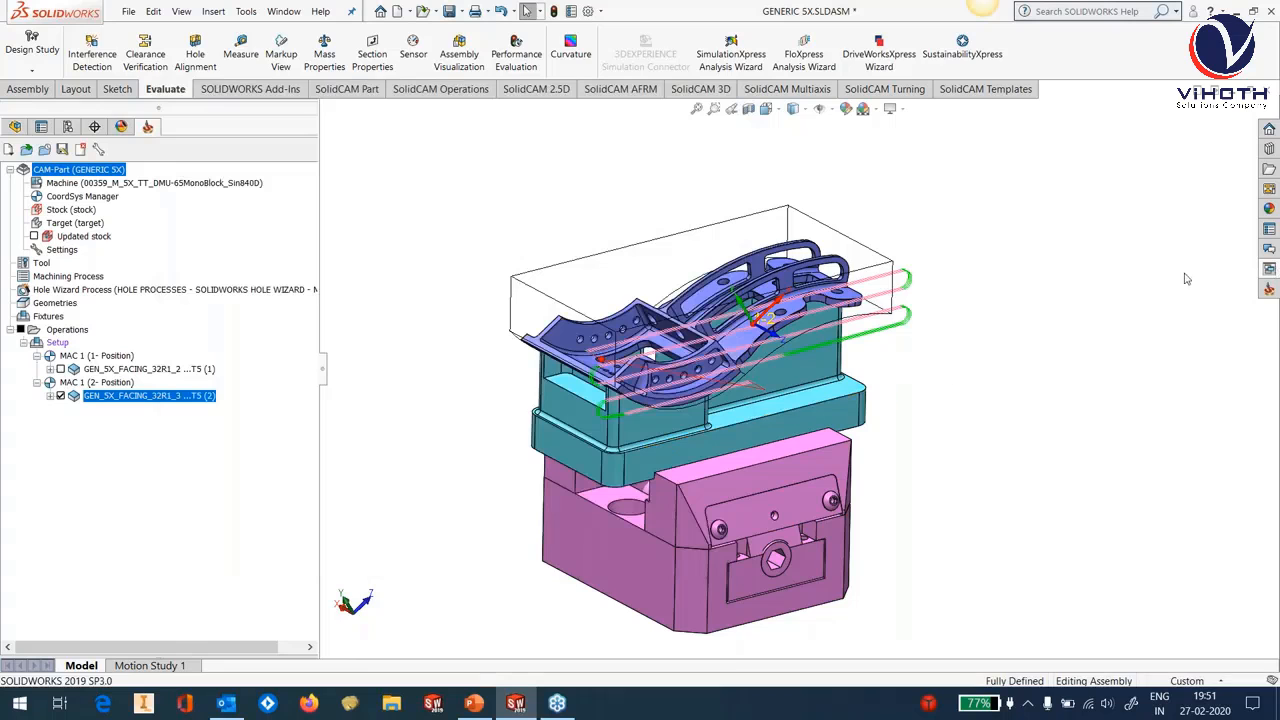
# Apply the GEN_5X_FACING_32R1_2 template to the opposite long side face of the stock.
pyautogui.click(1268, 270)
pyautogui.moveTo(948, 467); pyautogui.dragTo(1100, 465, button='middle')
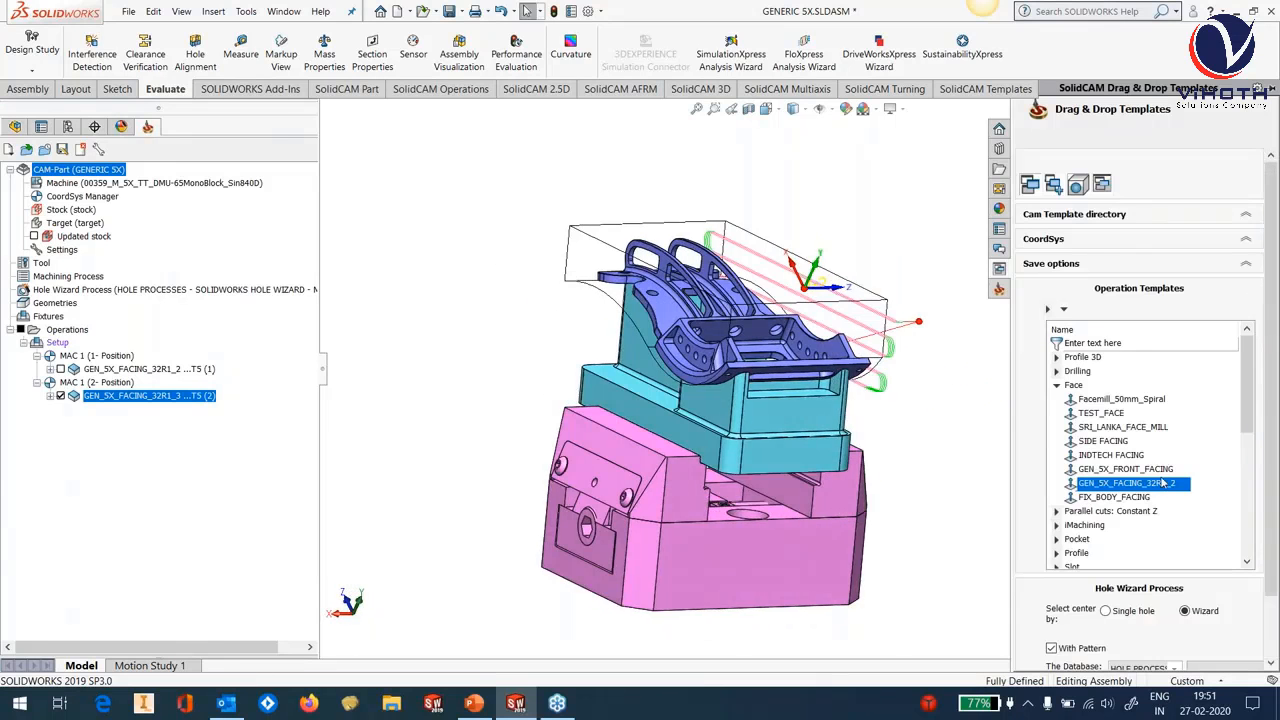
pyautogui.moveTo(1130, 483); pyautogui.dragTo(640, 290)
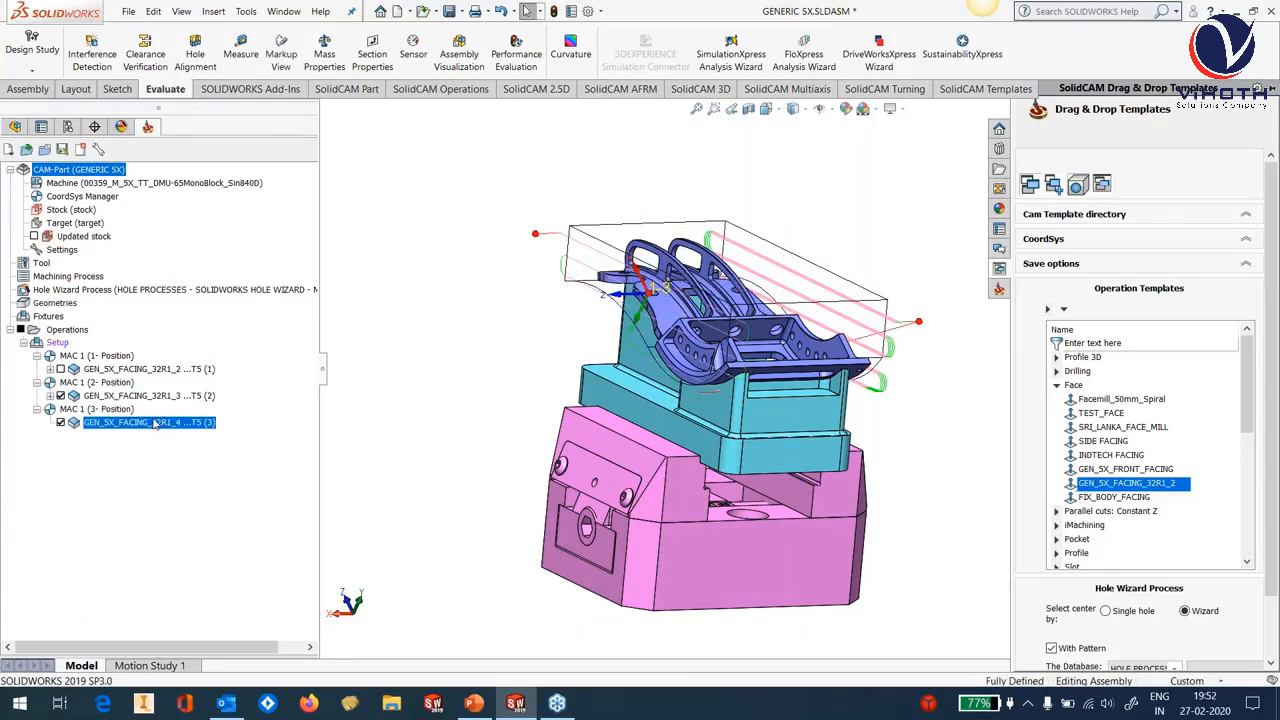
# Set the GEN_5X_FACING_32R1_4 operation's upper level to its stock face at 0 and step down to 3, and calculate it.
pyautogui.rightClick(152, 423)
pyautogui.click(190, 171)
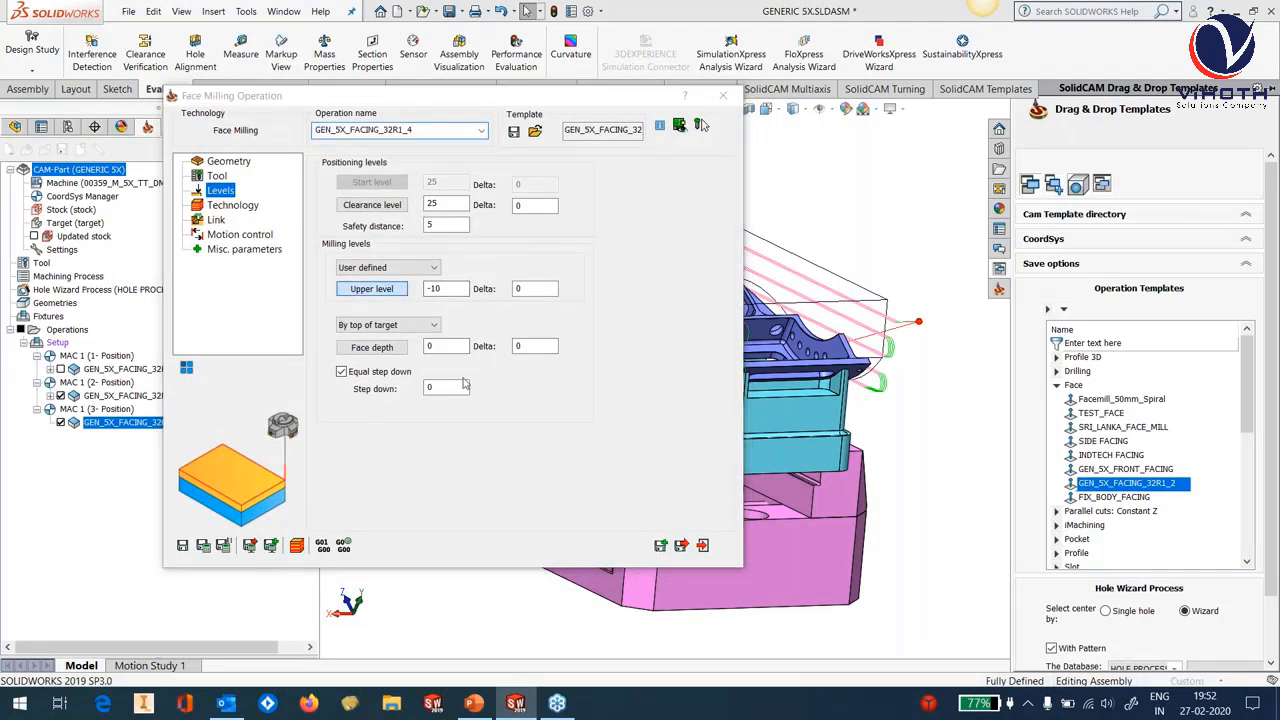
pyautogui.click(393, 291)
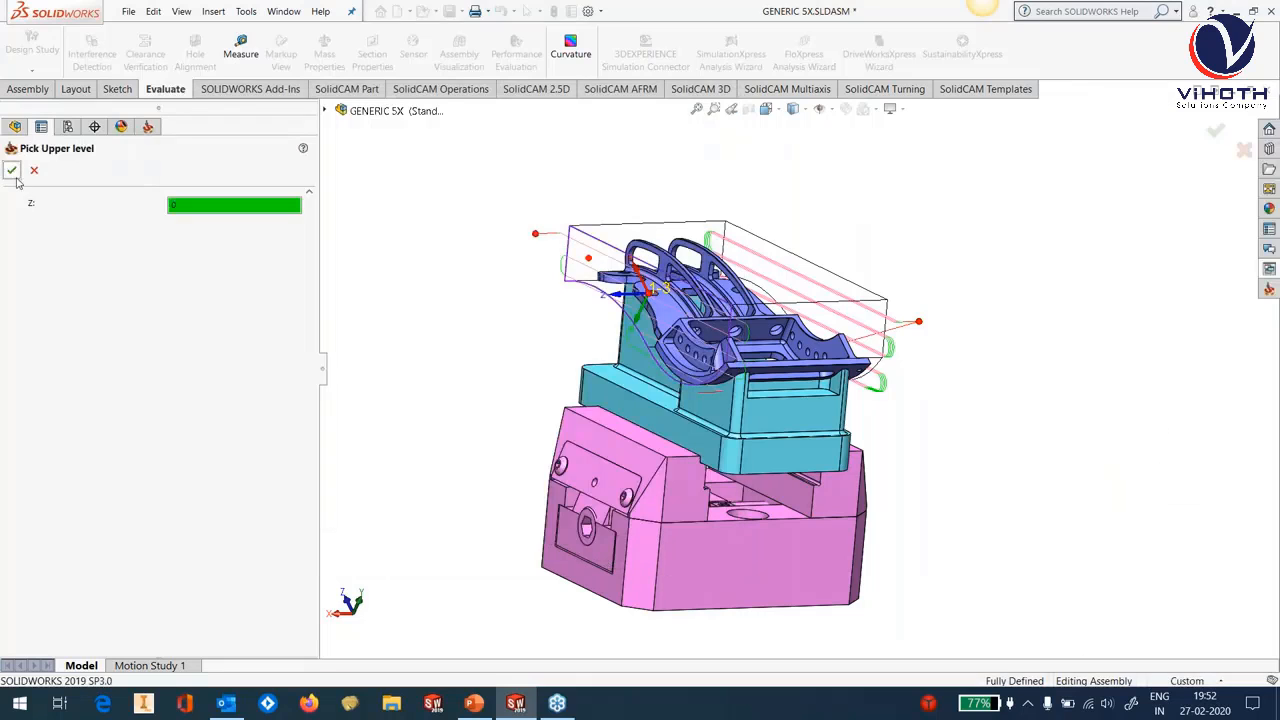
pyautogui.click(11, 170)
pyautogui.write('3')
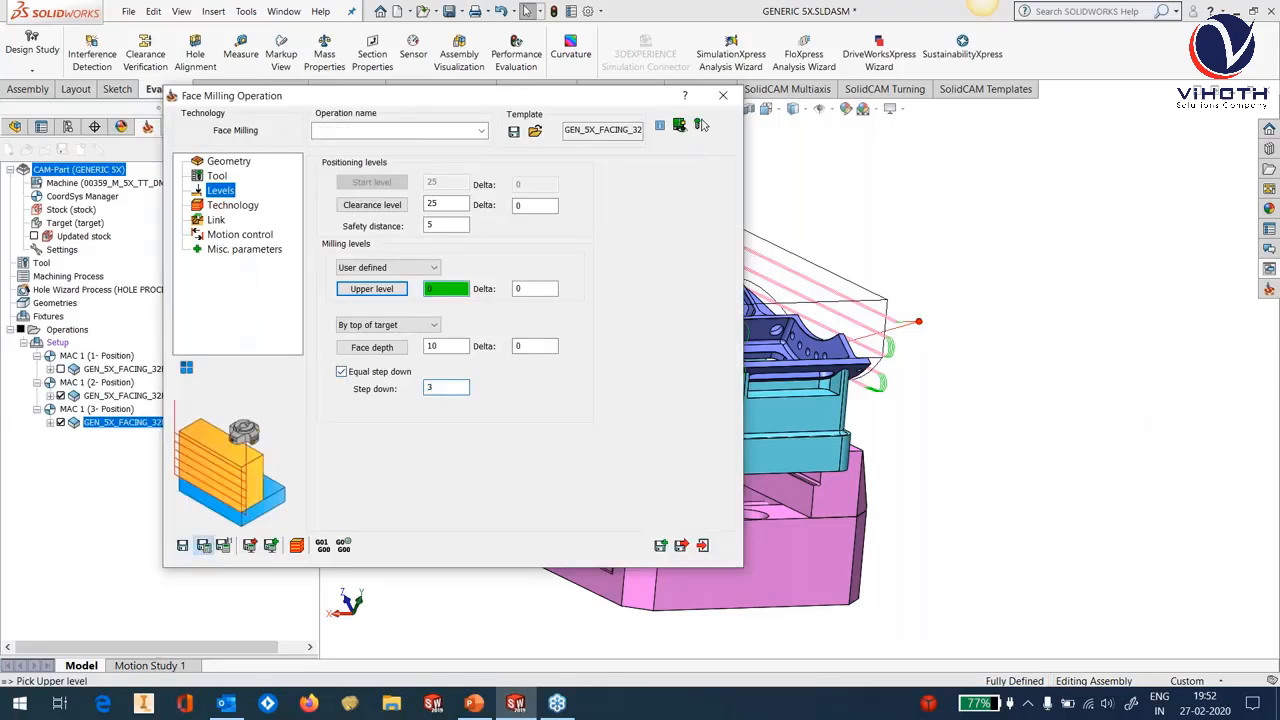
pyautogui.click(982, 368)
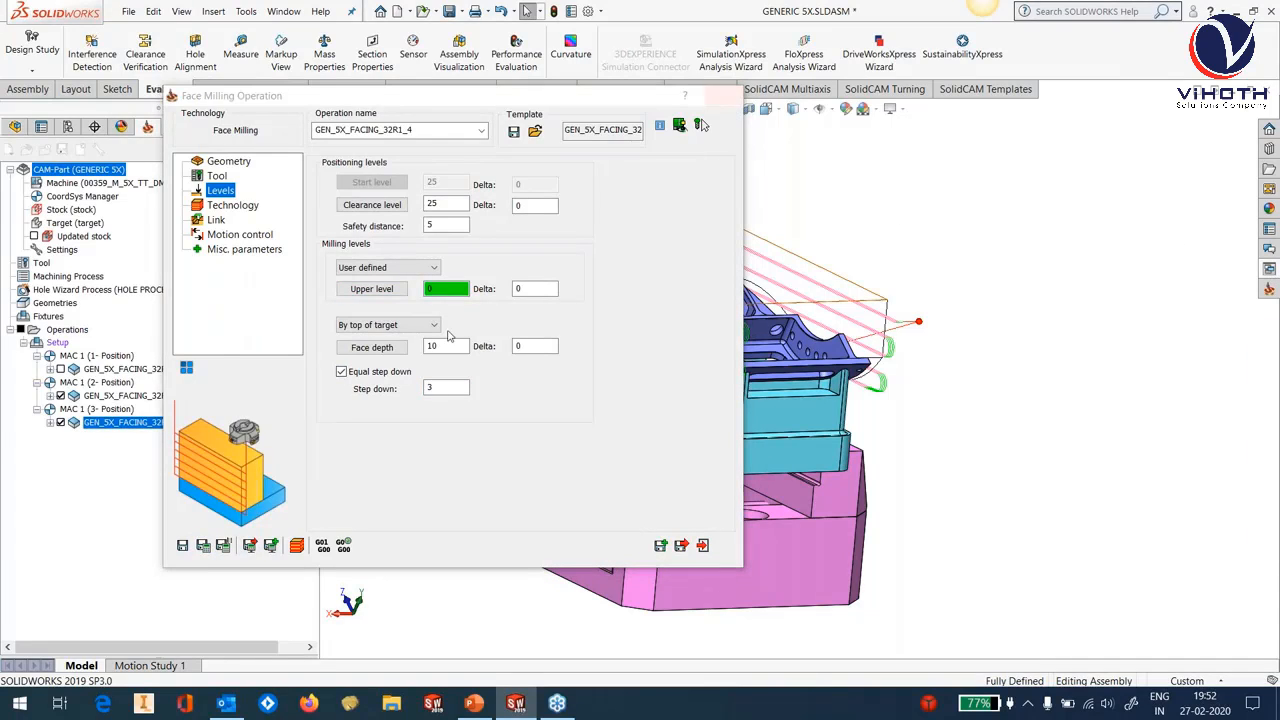
pyautogui.click(203, 546)
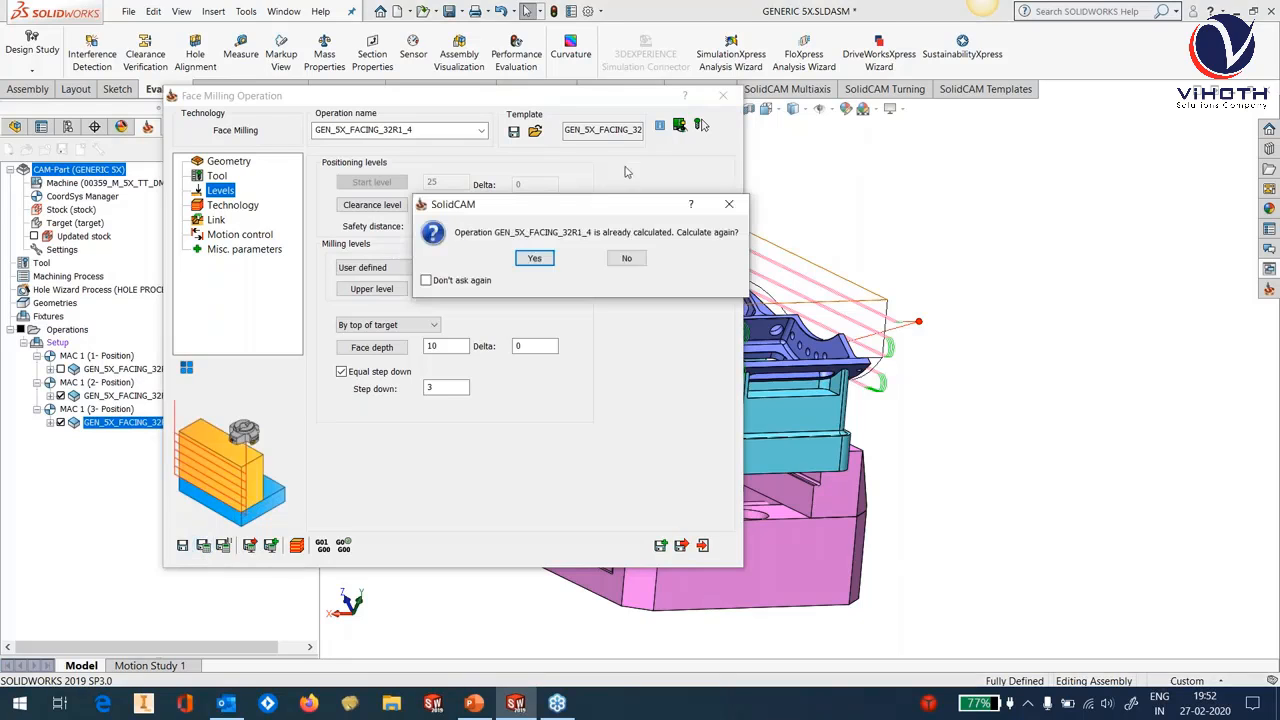
pyautogui.click(546, 259)
pyautogui.click(723, 95)
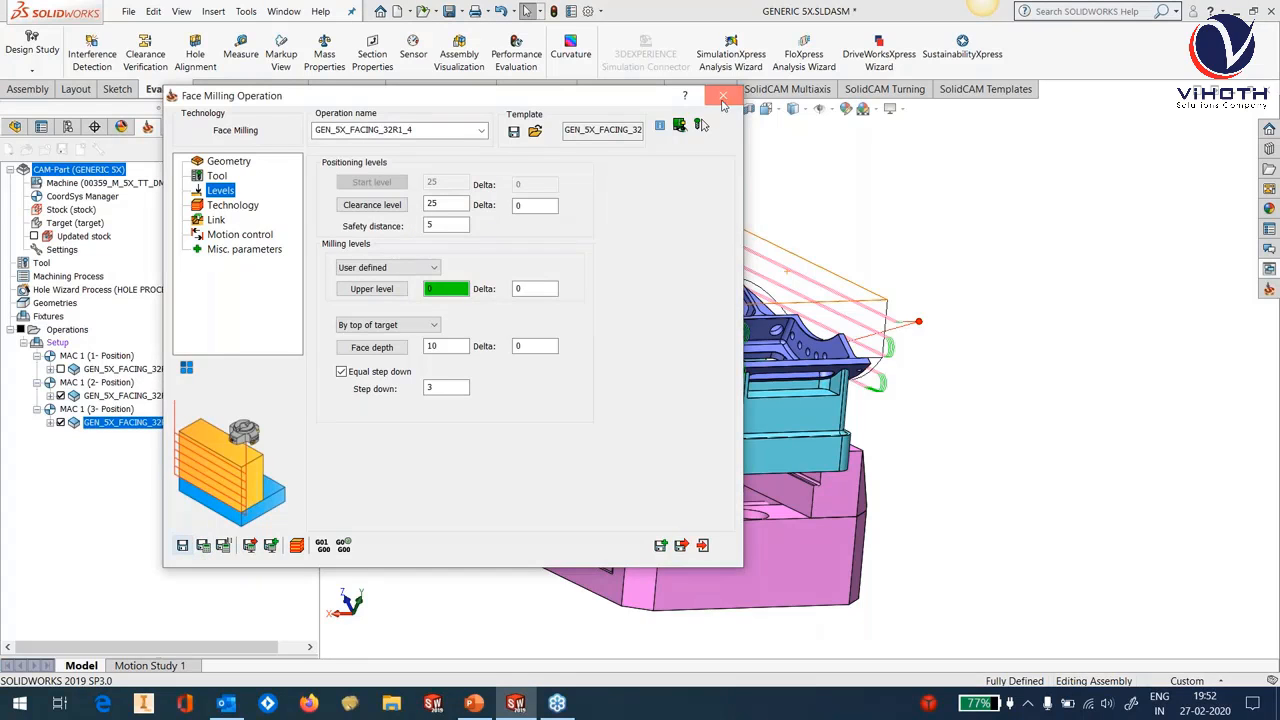
# Add a GEN_5X_FACING_32R1_2 facing on the stock's short end face with upper level 0 picked on that face and step down 3, and calculate it.
pyautogui.click(1269, 271)
pyautogui.moveTo(860, 333); pyautogui.dragTo(860, 334)
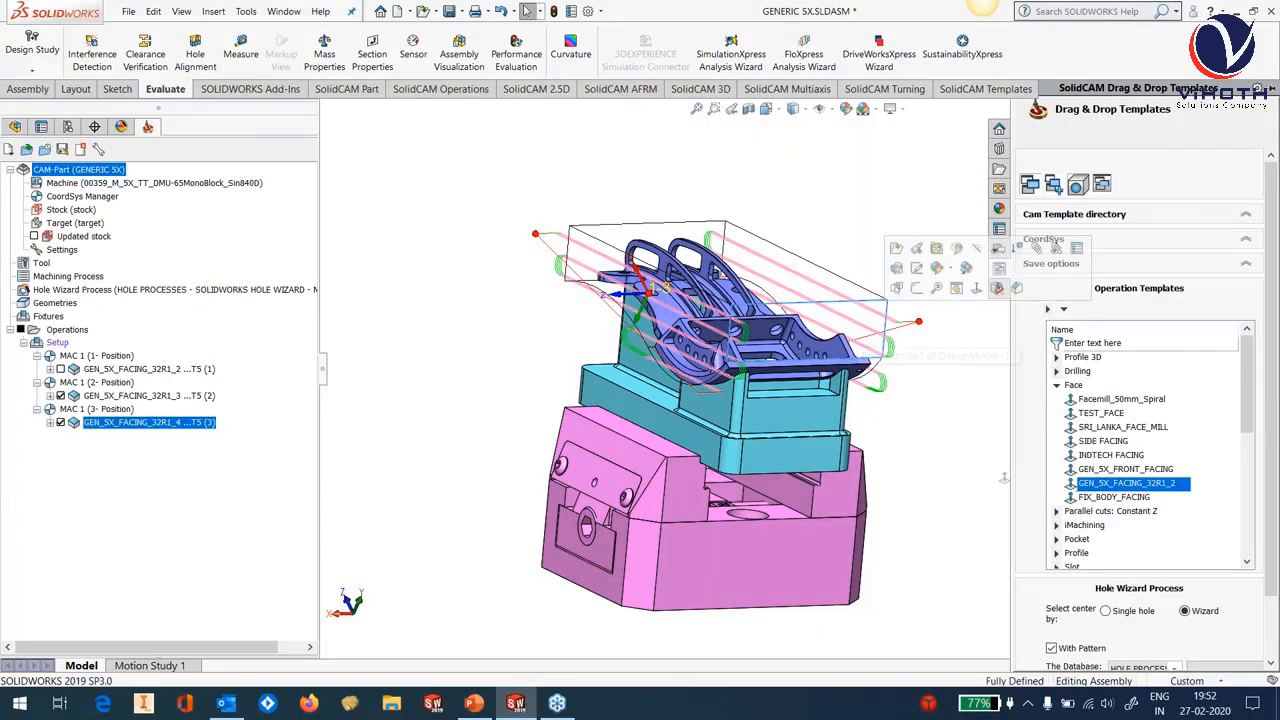
pyautogui.rightClick(146, 449)
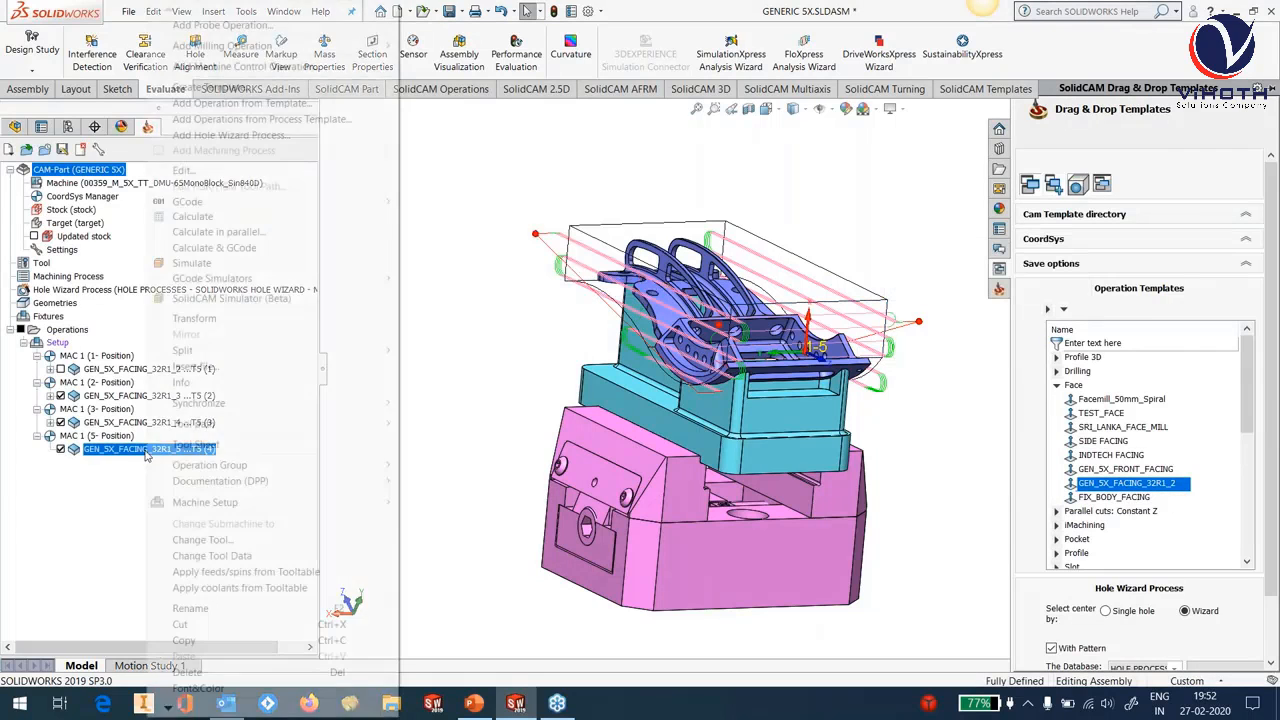
pyautogui.click(553, 320)
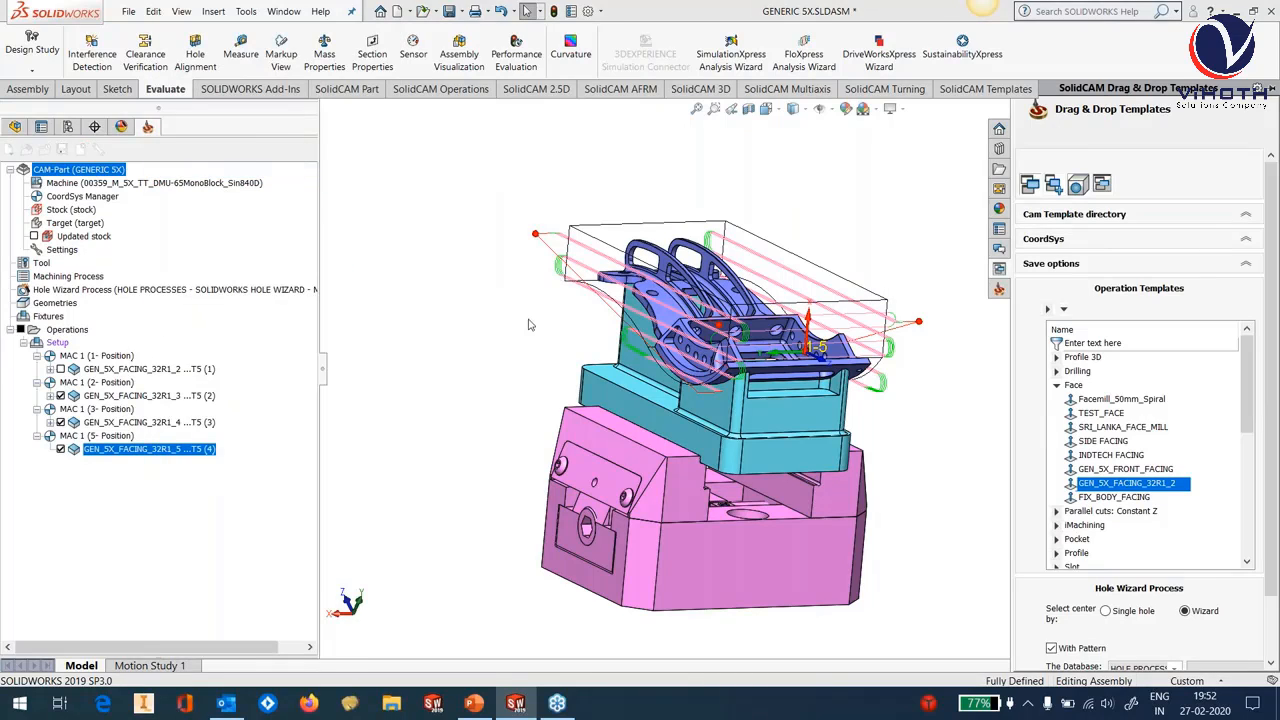
pyautogui.click(371, 289)
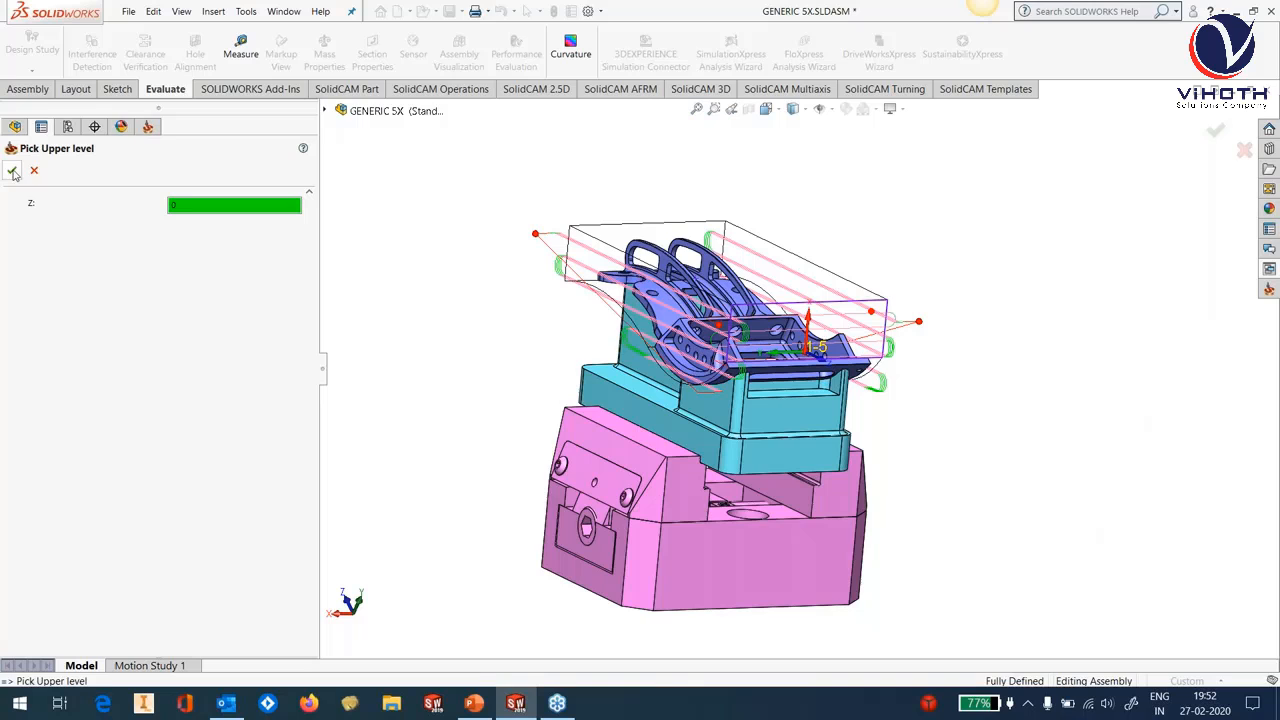
pyautogui.click(13, 172)
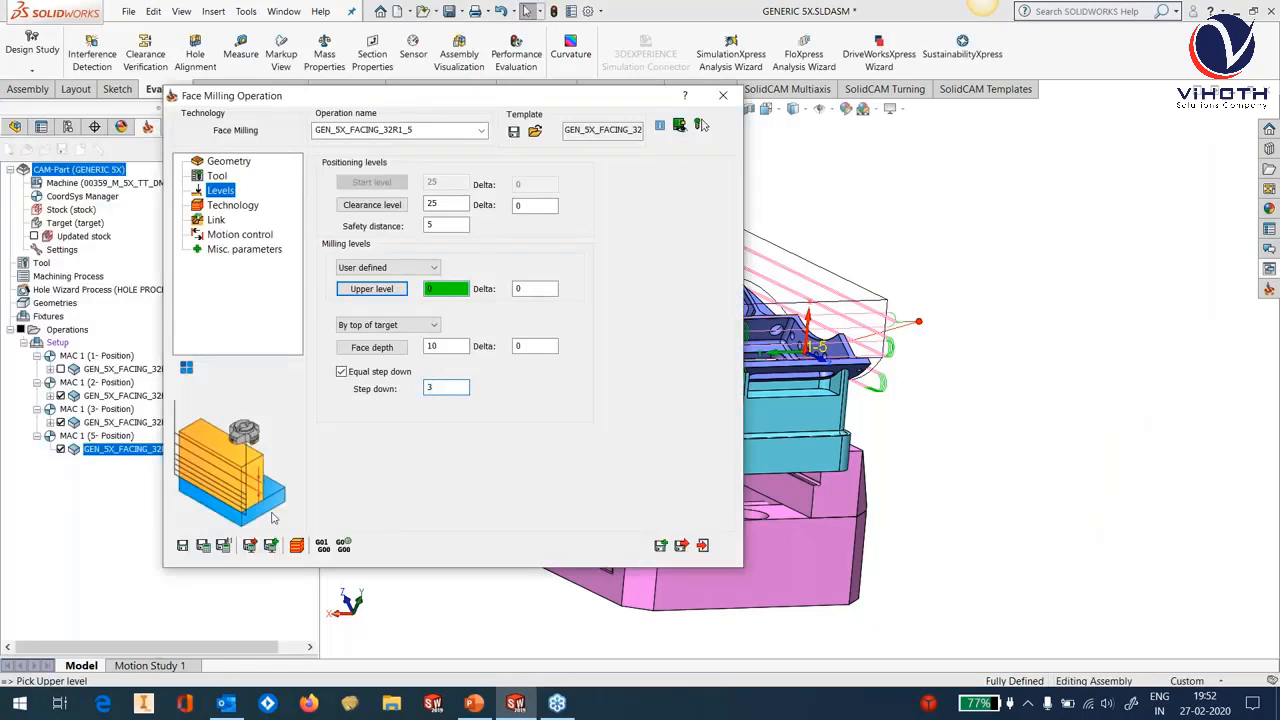
pyautogui.click(204, 548)
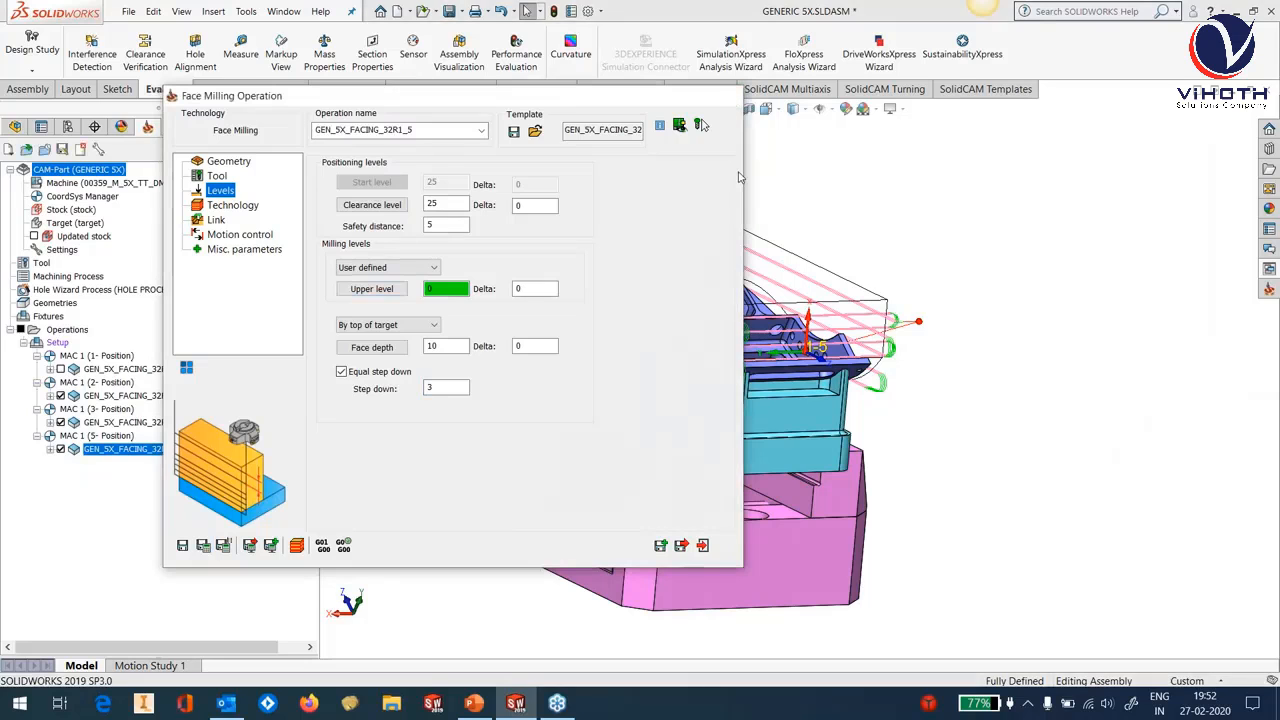
# Apply the GEN_5X_FACING_32R1_2 template to the remaining short end face of the stock.
pyautogui.moveTo(1030, 318); pyautogui.dragTo(908, 350, button='middle')
pyautogui.scroll(-2, 646, 342)
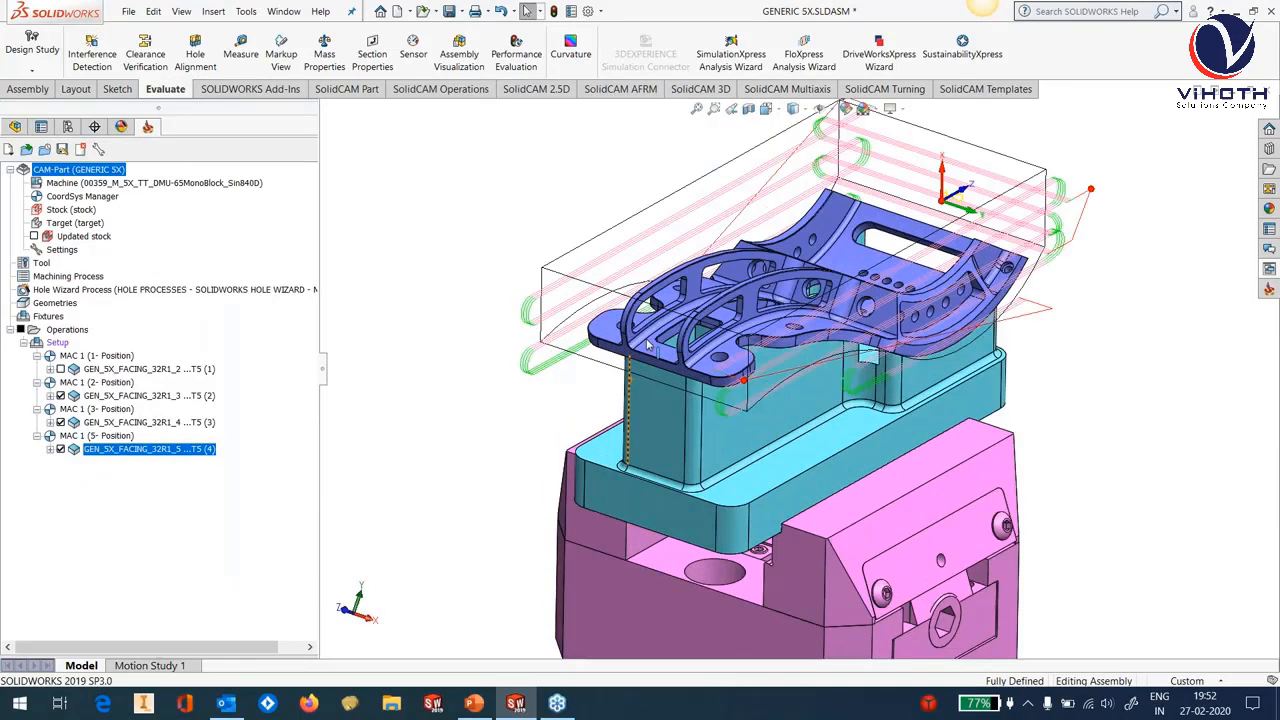
pyautogui.scroll(-1, 647, 344)
pyautogui.click(1269, 269)
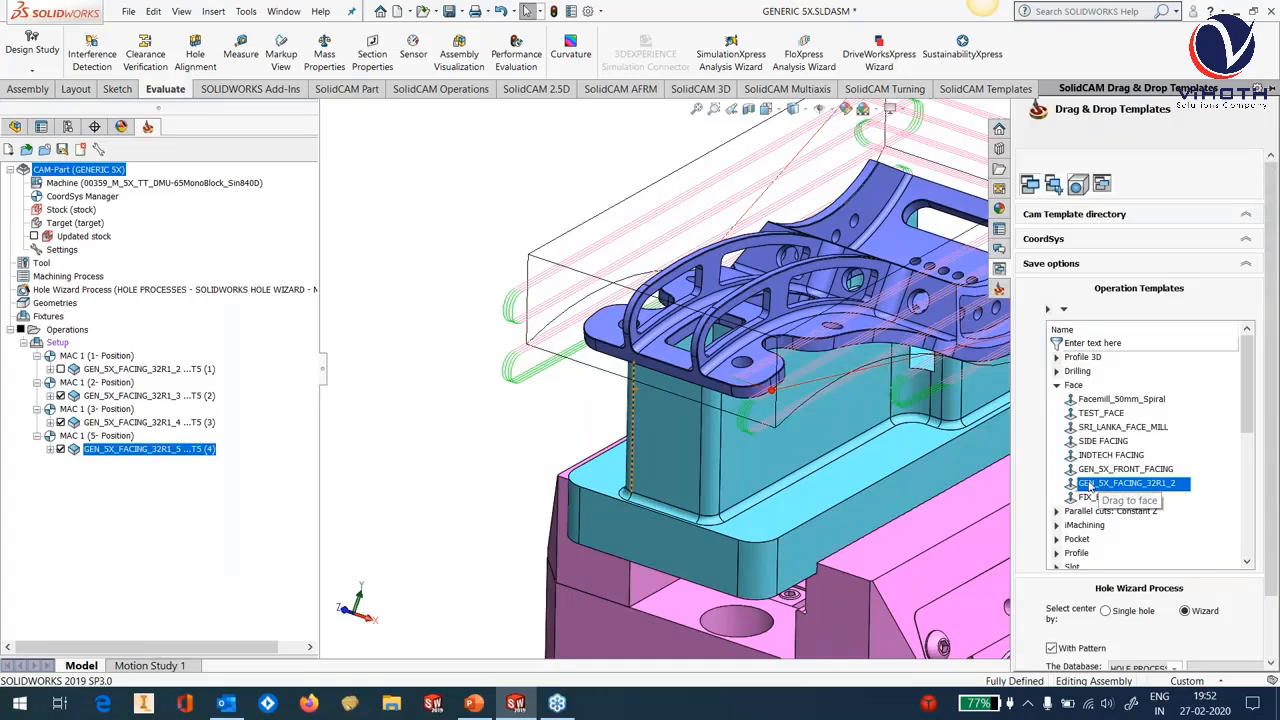
pyautogui.moveTo(1091, 487); pyautogui.dragTo(592, 364)
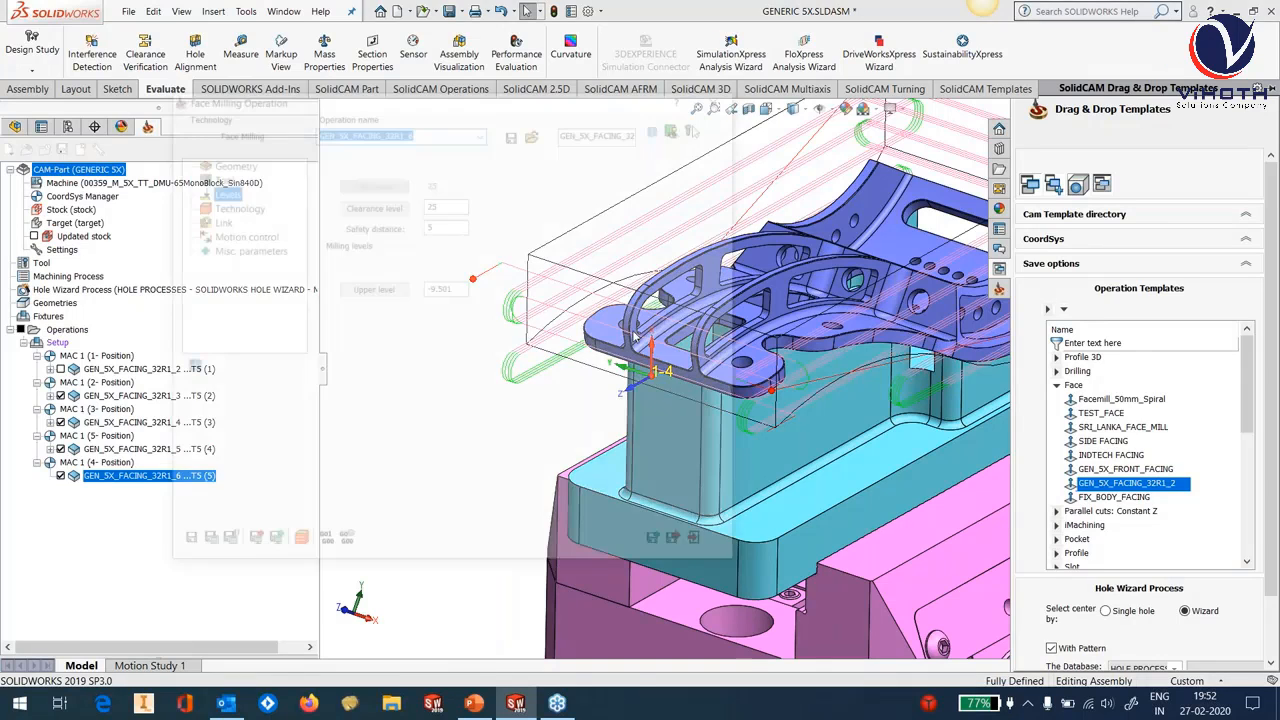
# Set the GEN_5X_FACING_32R1_6 operation's upper level to its stock end face at 0 and step down to 3, and calculate it.
pyautogui.click(371, 288)
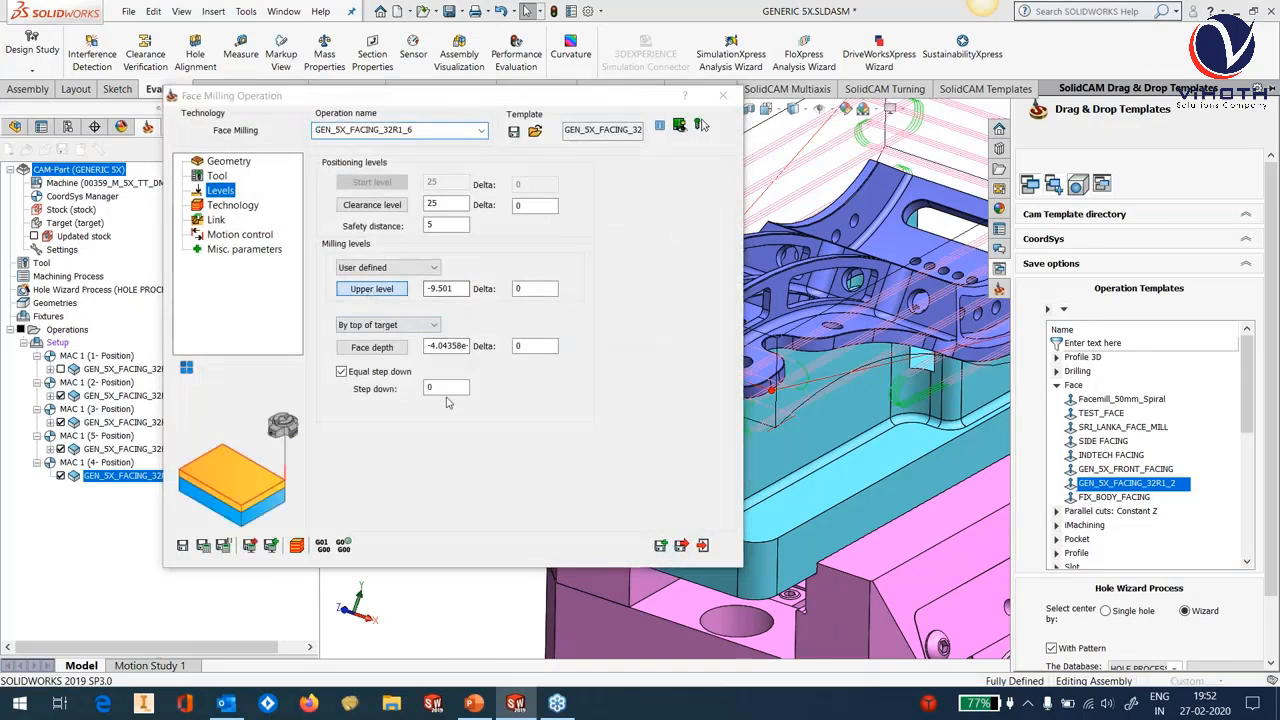
pyautogui.click(750, 377)
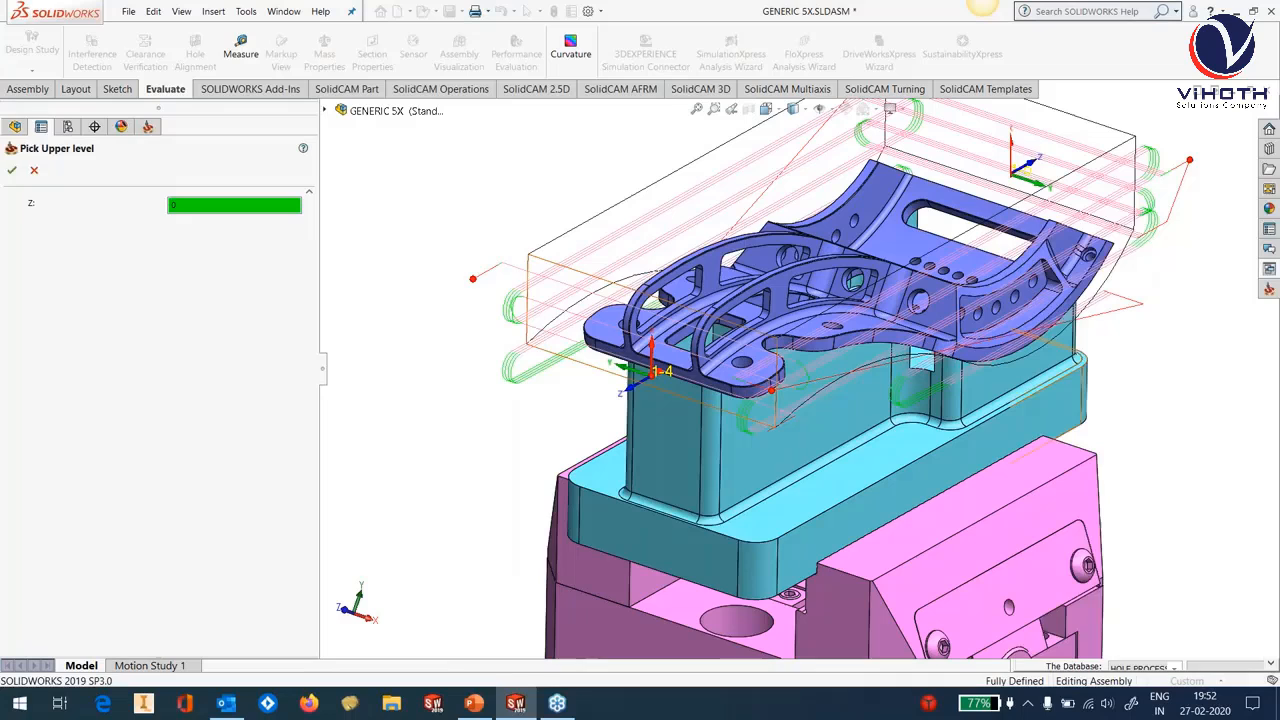
pyautogui.click(12, 170)
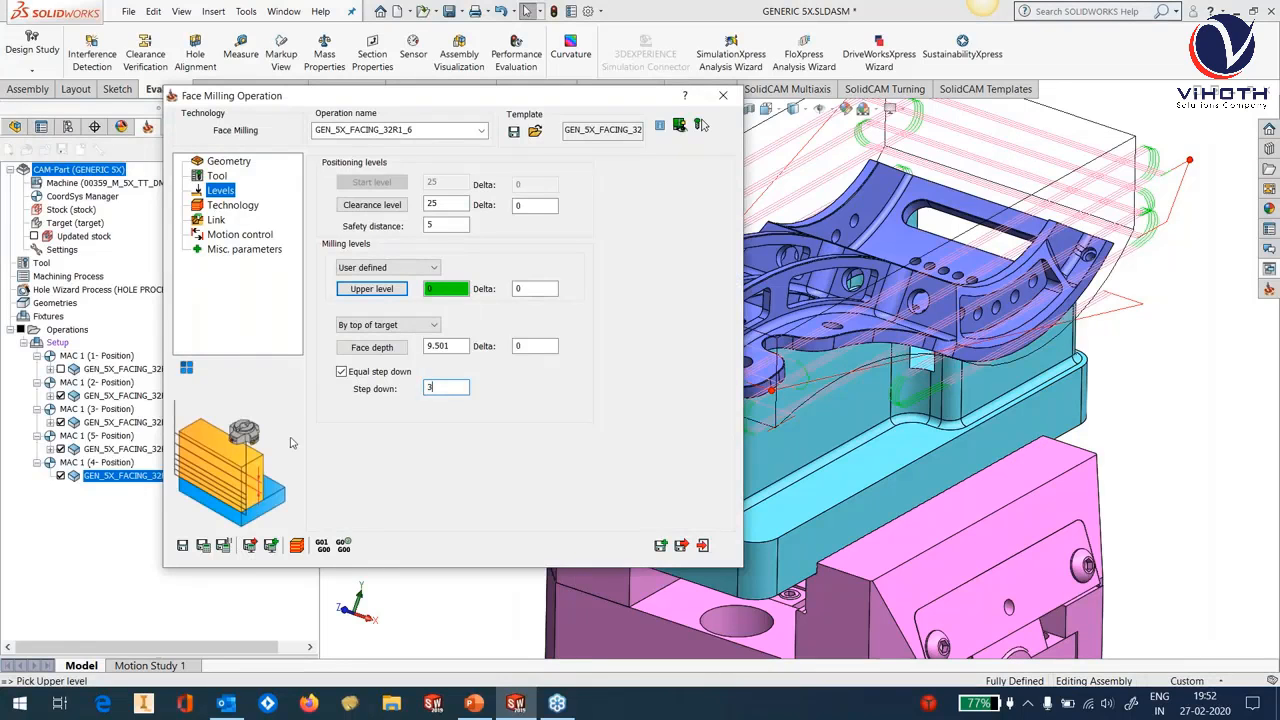
pyautogui.click(205, 549)
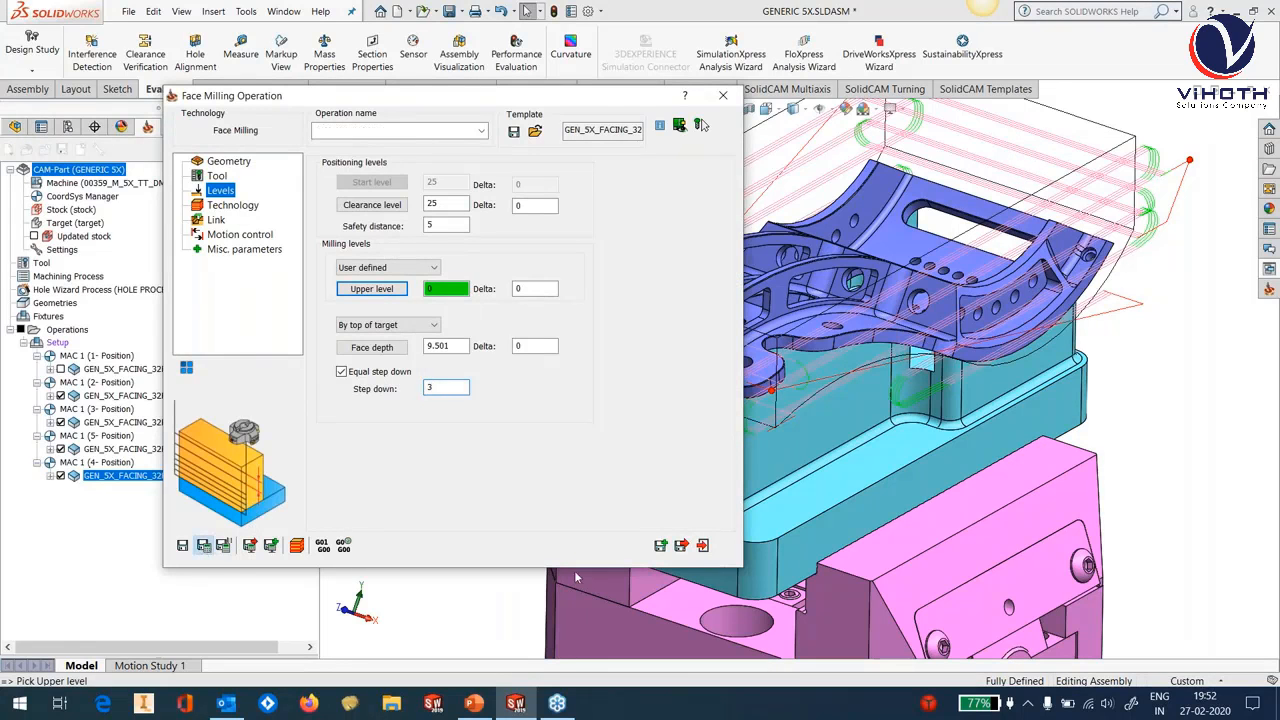
pyautogui.click(703, 546)
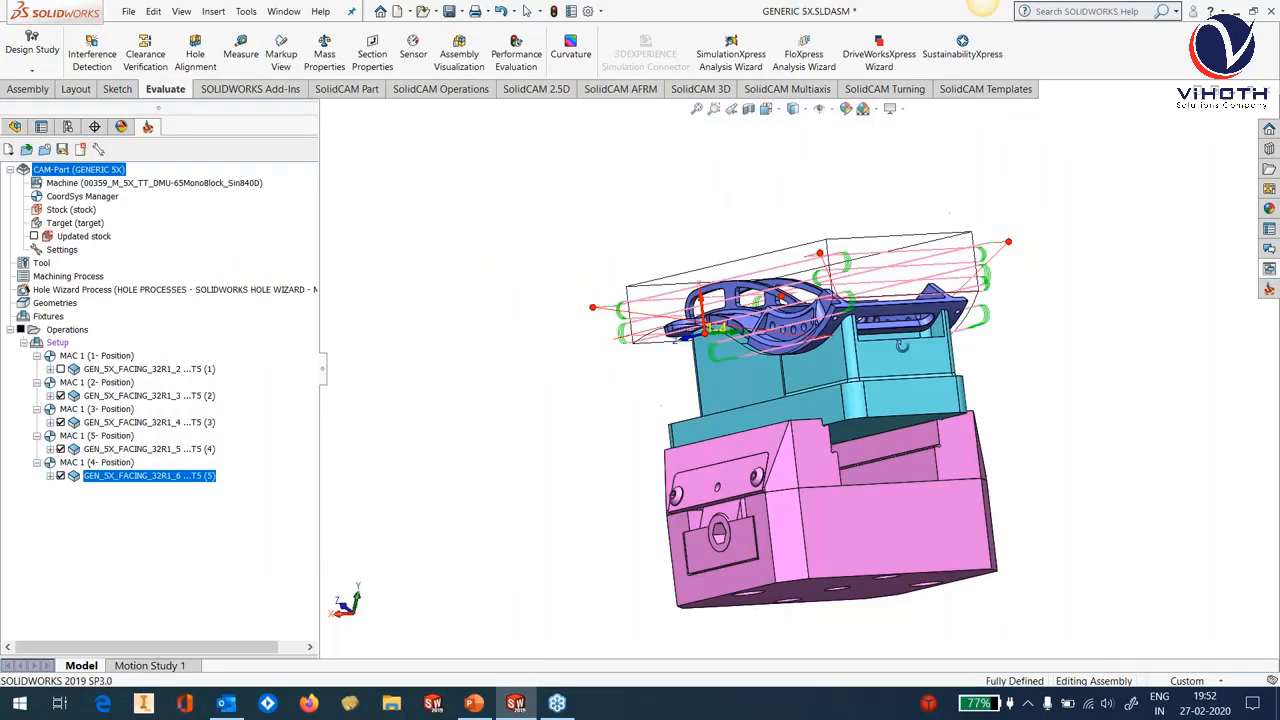
# Simulate all the facing operations in SolidVerify, examine the machined stock from several sides, and exit the simulation.
pyautogui.moveTo(902, 346); pyautogui.dragTo(775, 425, button='middle')
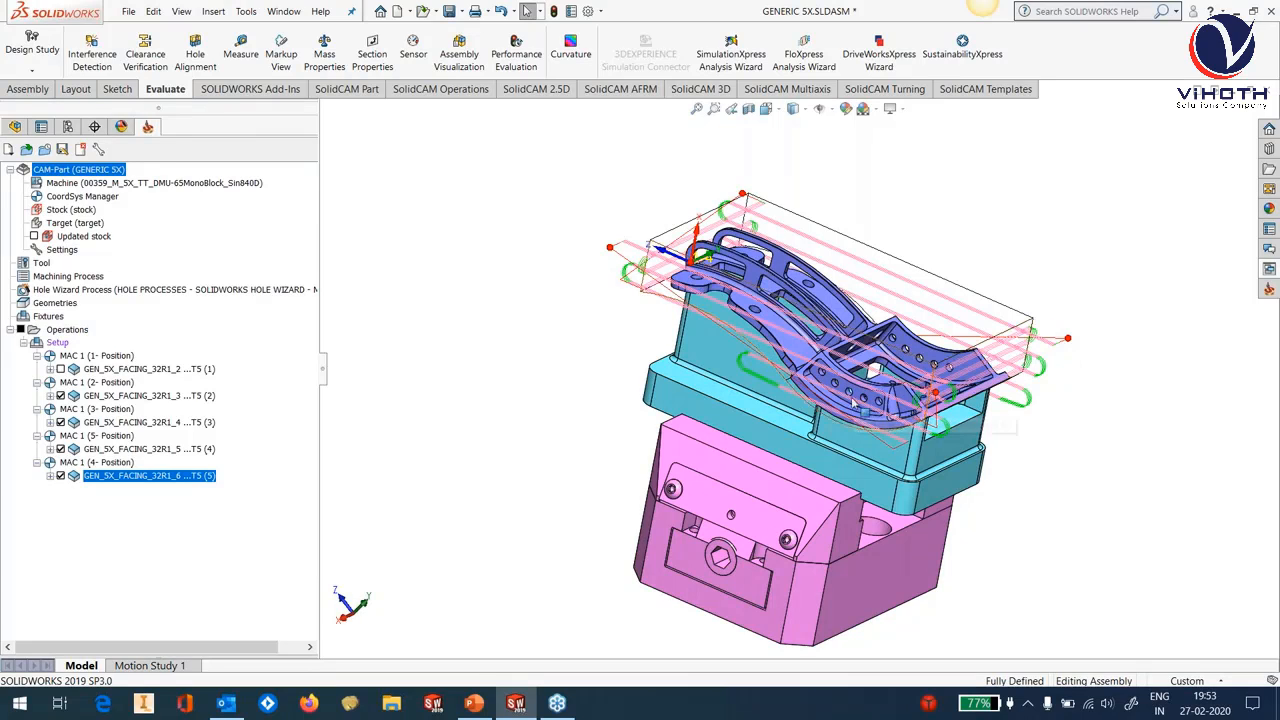
pyautogui.scroll(-6, 822, 371)
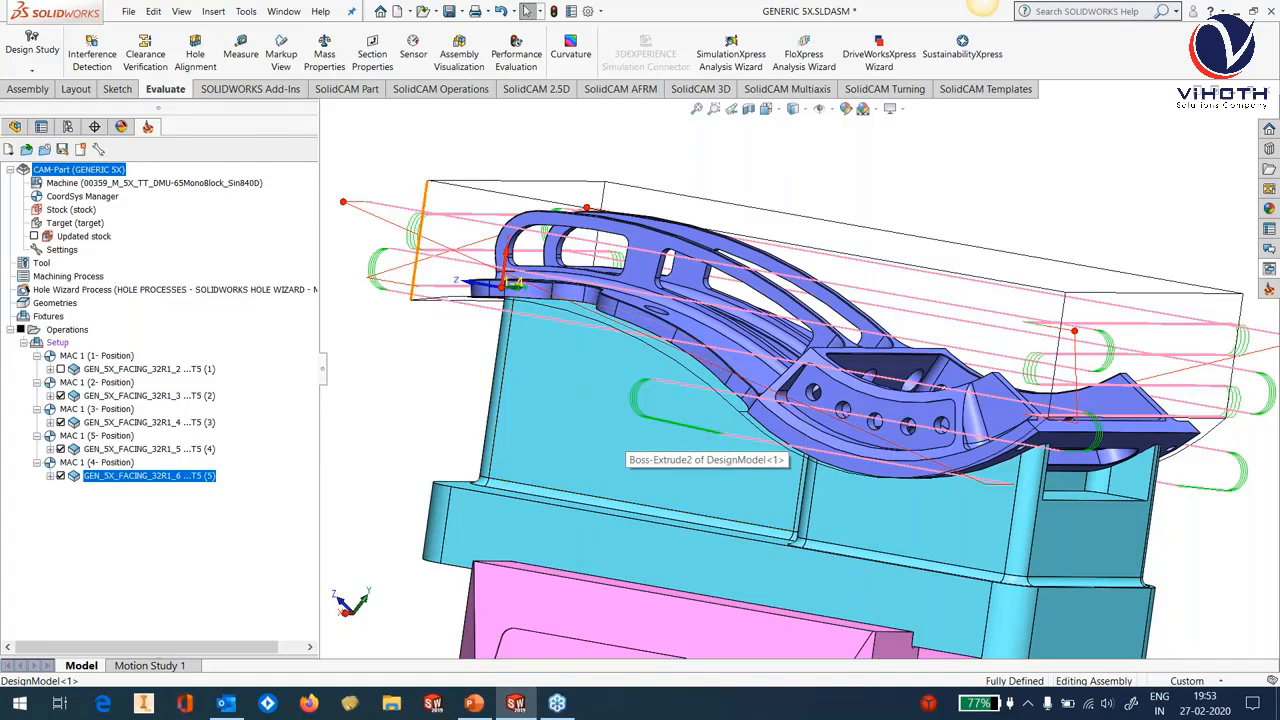
pyautogui.scroll(1, 640, 260)
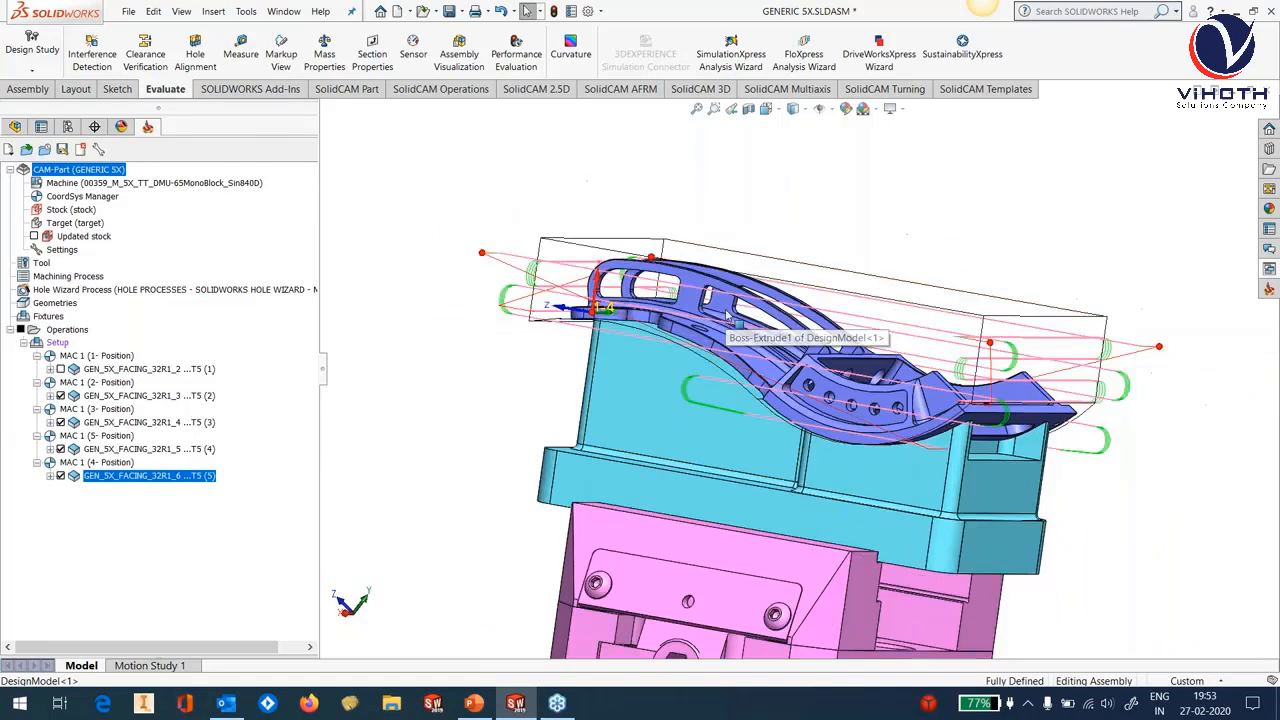
pyautogui.moveTo(726, 312); pyautogui.dragTo(776, 408, button='middle')
pyautogui.rightClick(57, 334)
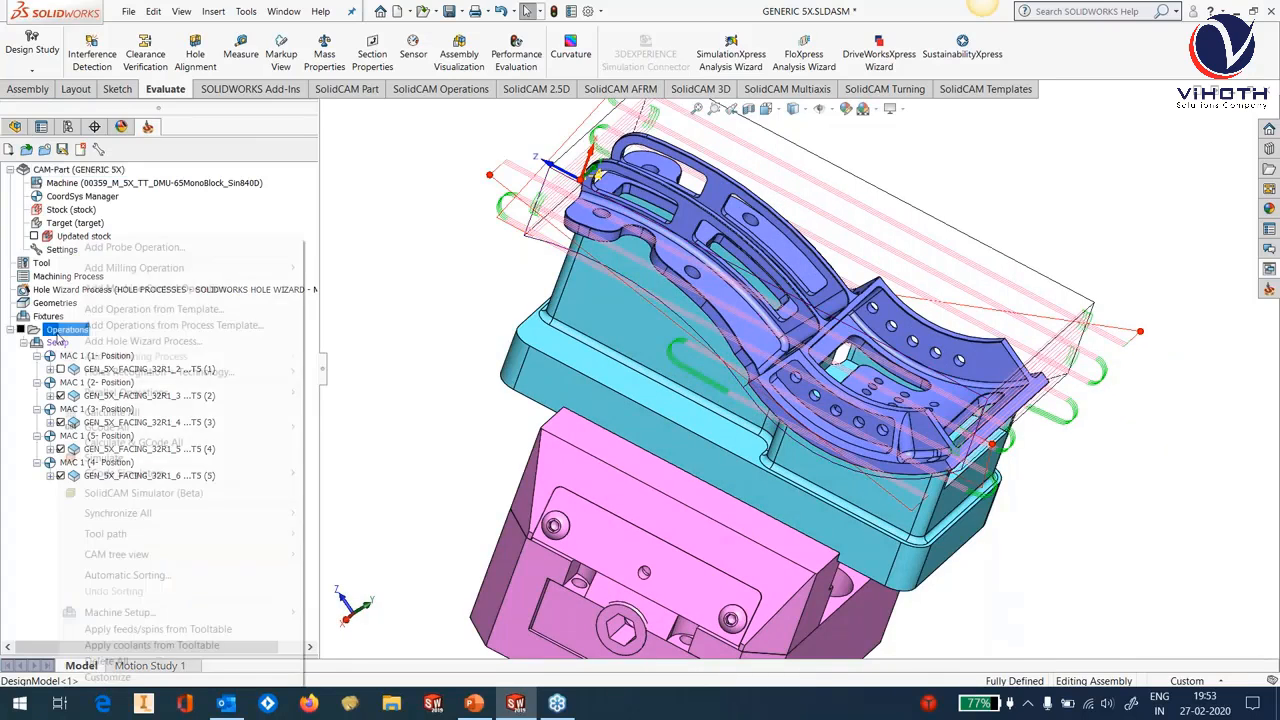
pyautogui.click(95, 458)
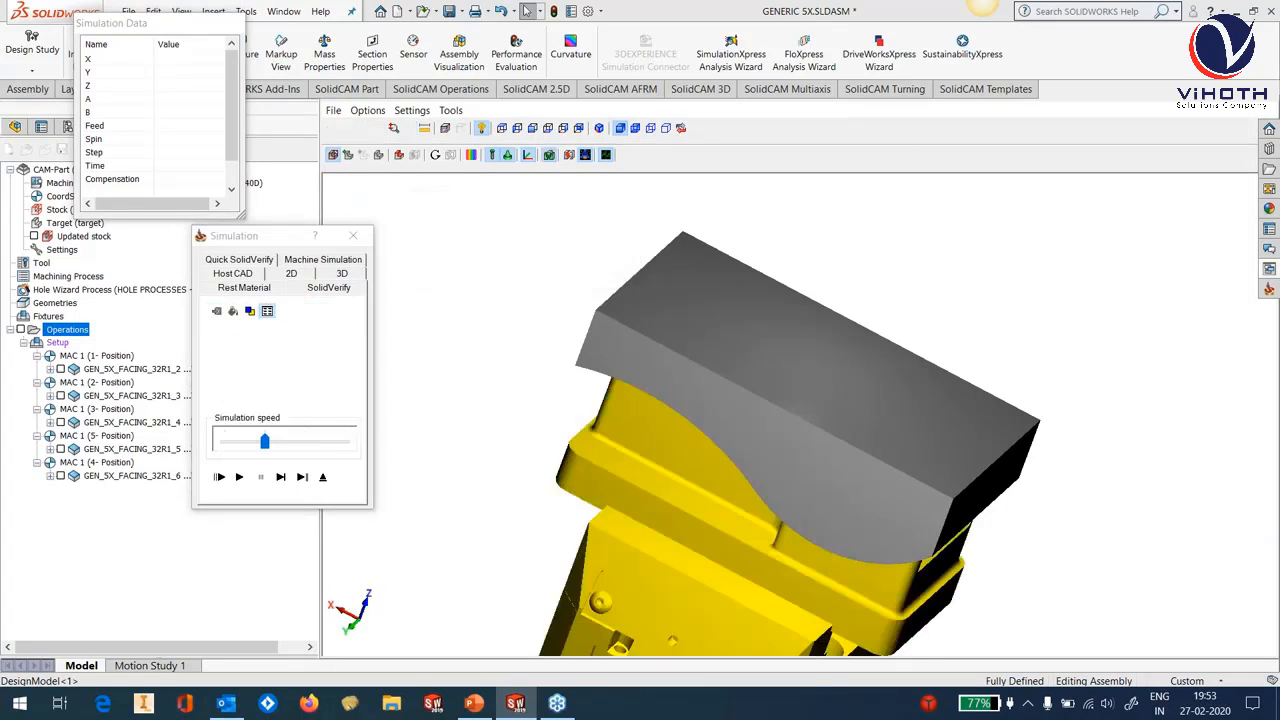
pyautogui.moveTo(770, 400); pyautogui.dragTo(880, 375, button='middle')
pyautogui.click(240, 478)
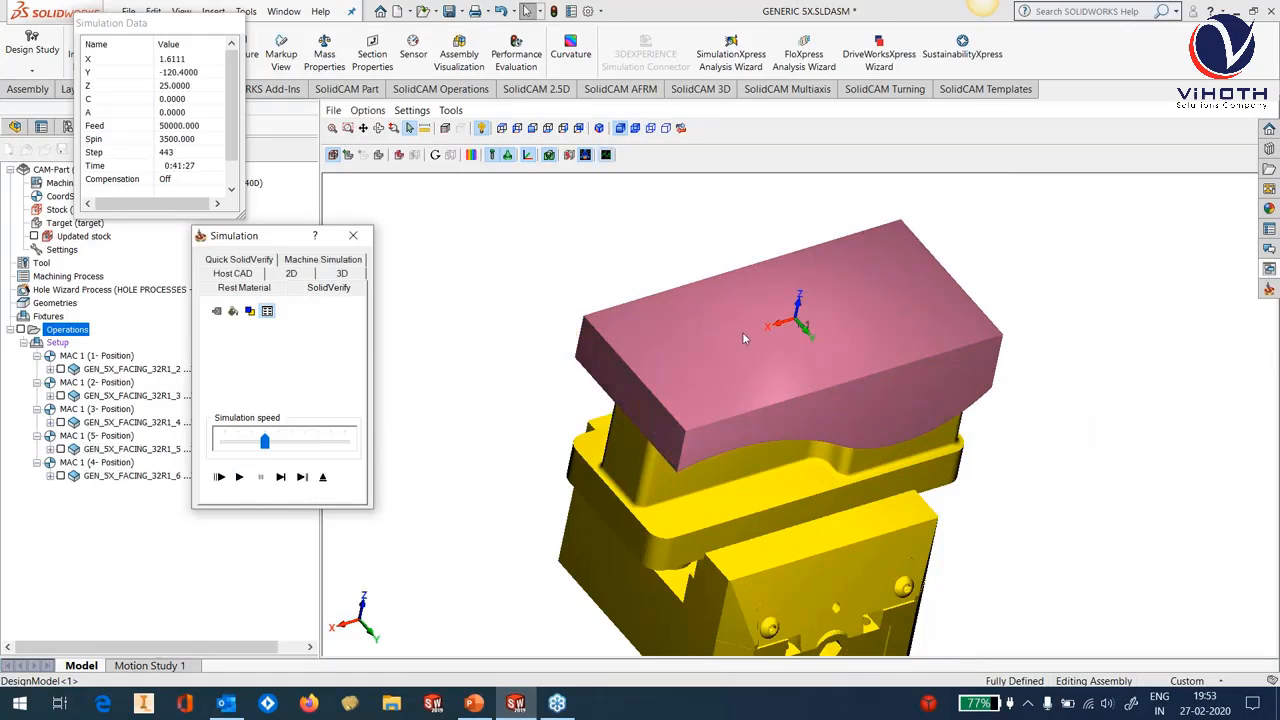
pyautogui.moveTo(743, 332)
pyautogui.mouseDown(button='middle')
pyautogui.moveTo(733, 314)
pyautogui.moveTo(765, 340)
pyautogui.moveTo(739, 320)
pyautogui.mouseUp(button='middle')
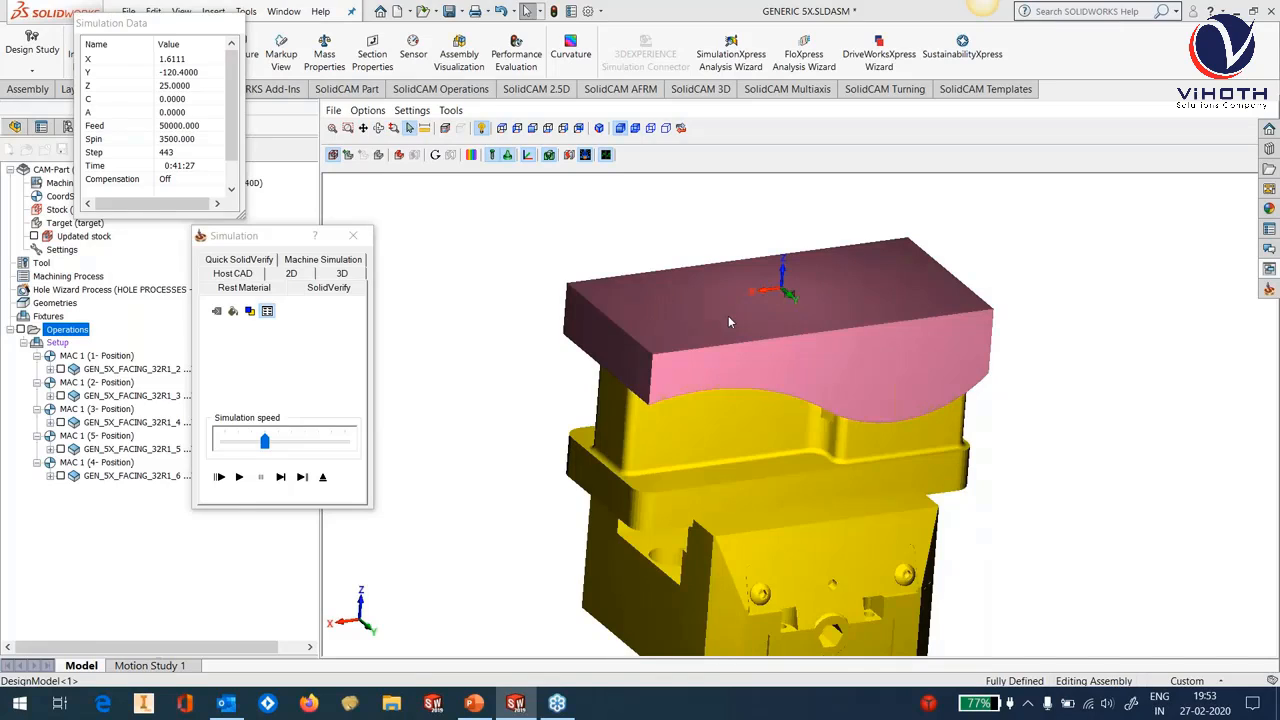
pyautogui.click(323, 478)
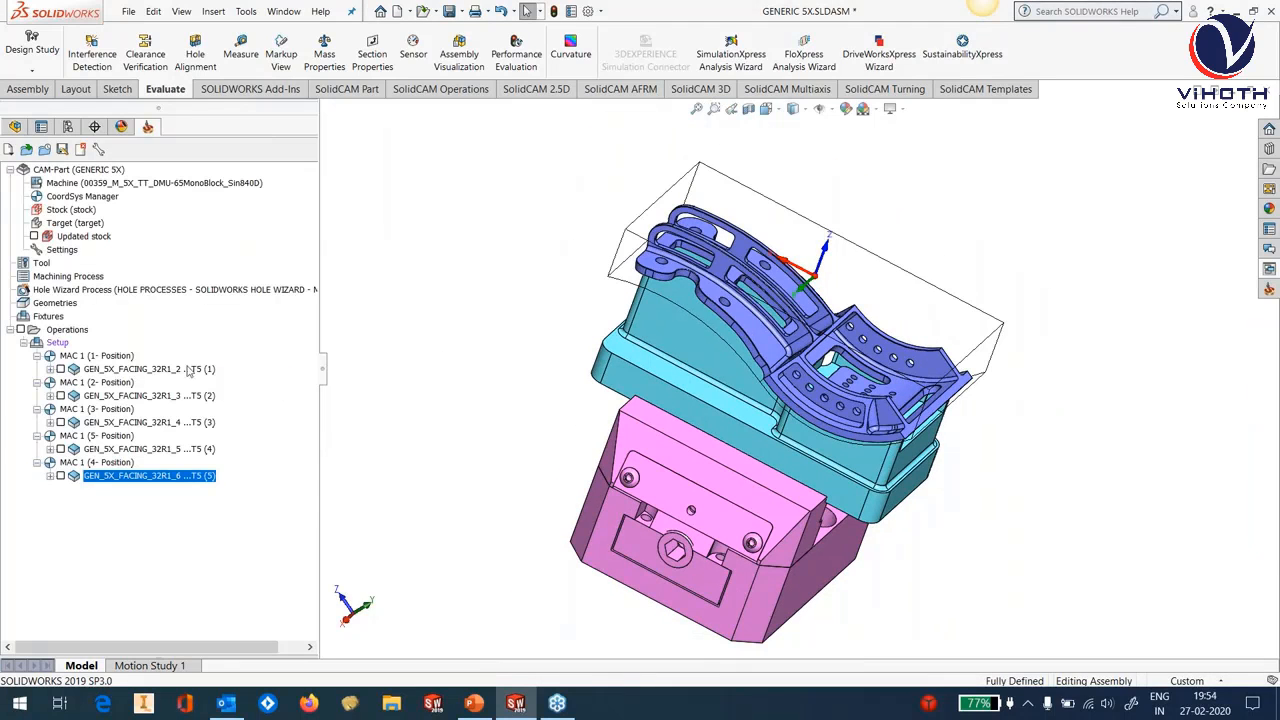
# Hide the STOCK solid body of DesignModel and return to the CAM operations tree.
pyautogui.click(14, 127)
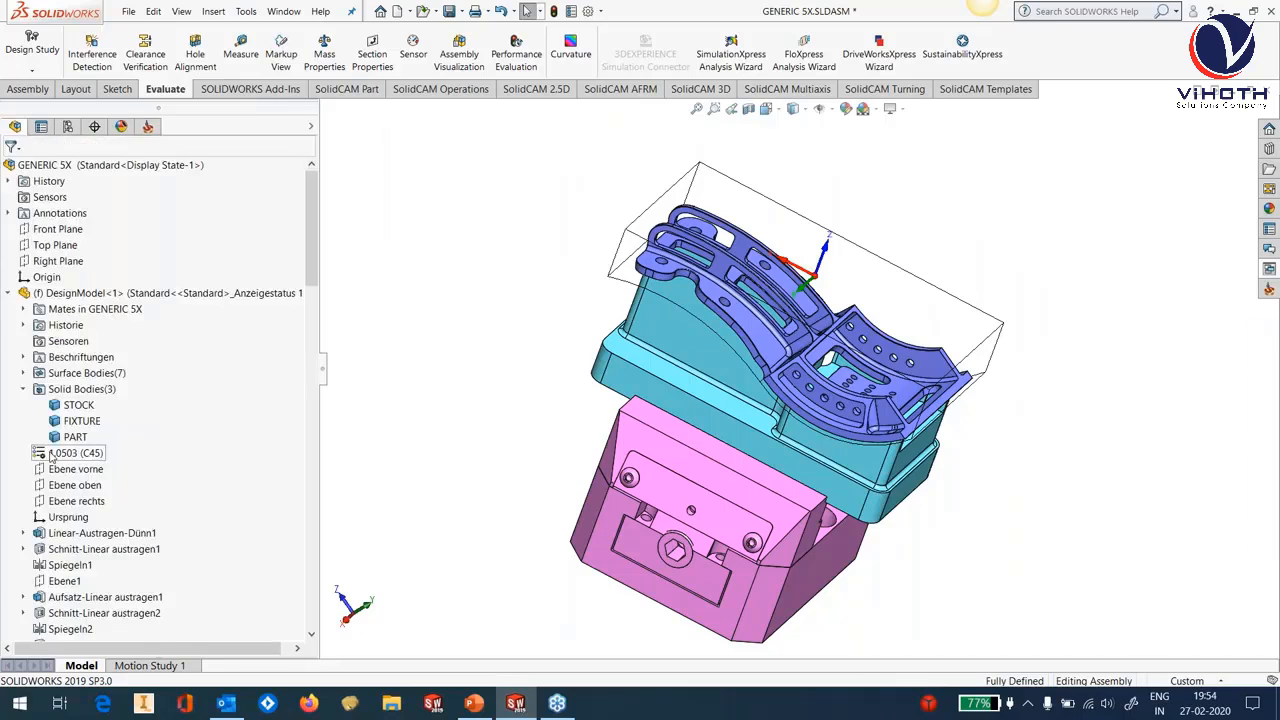
pyautogui.click(80, 404)
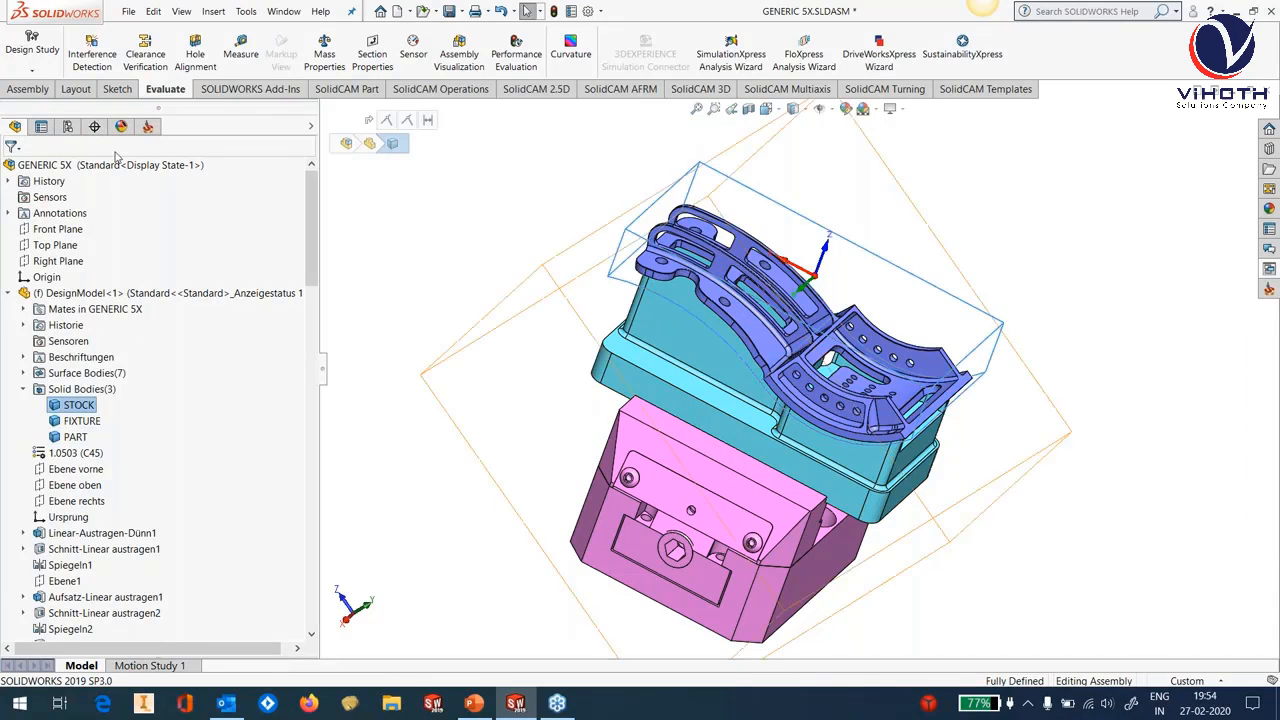
pyautogui.click(148, 127)
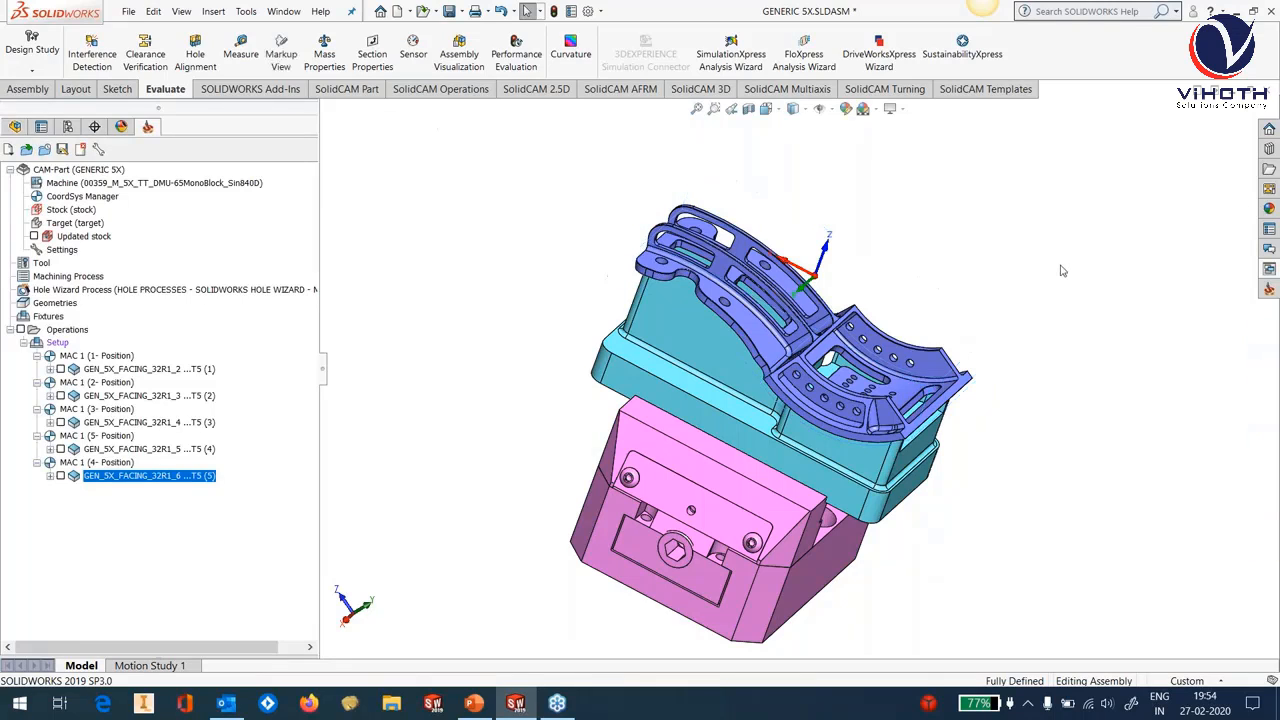
# Add the GEN_5X_TURBO_ROUGH_16R3 template from 3x Rough Offset as an operation using the MAC 1 (1- Position) coordinate system.
pyautogui.moveTo(1063, 271); pyautogui.dragTo(1031, 255, button='middle')
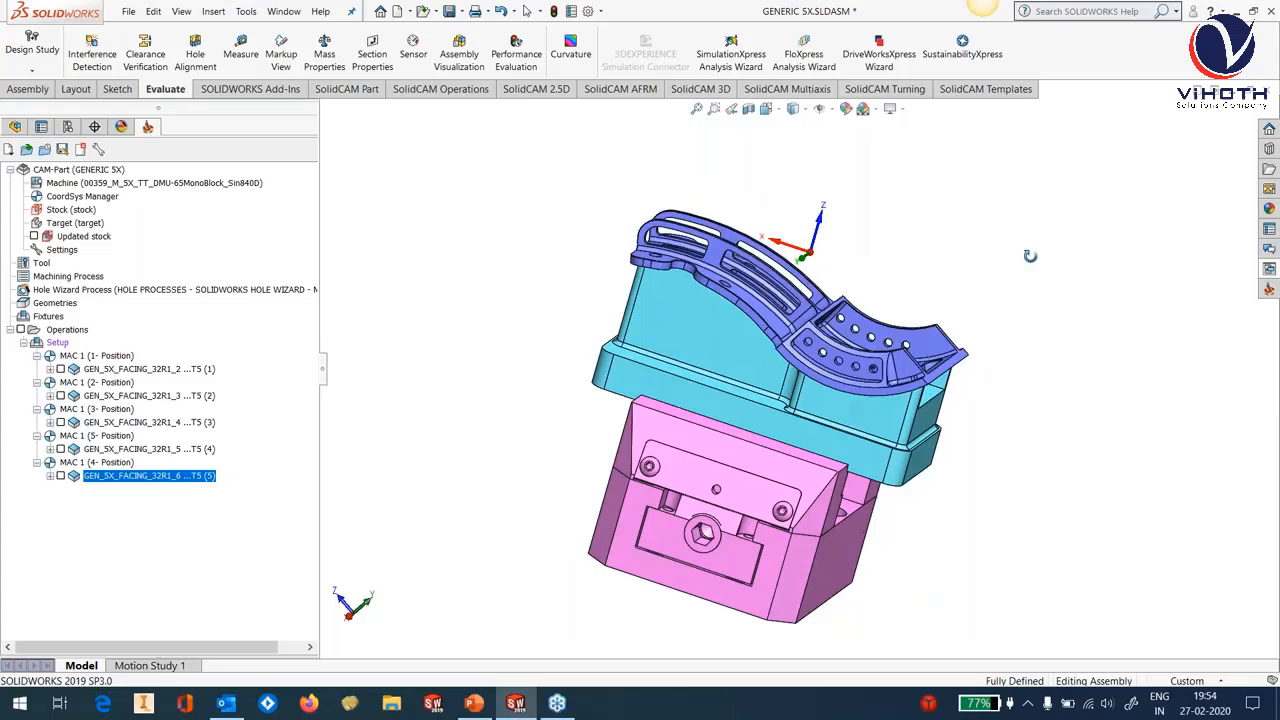
pyautogui.click(1267, 290)
pyautogui.click(1060, 388)
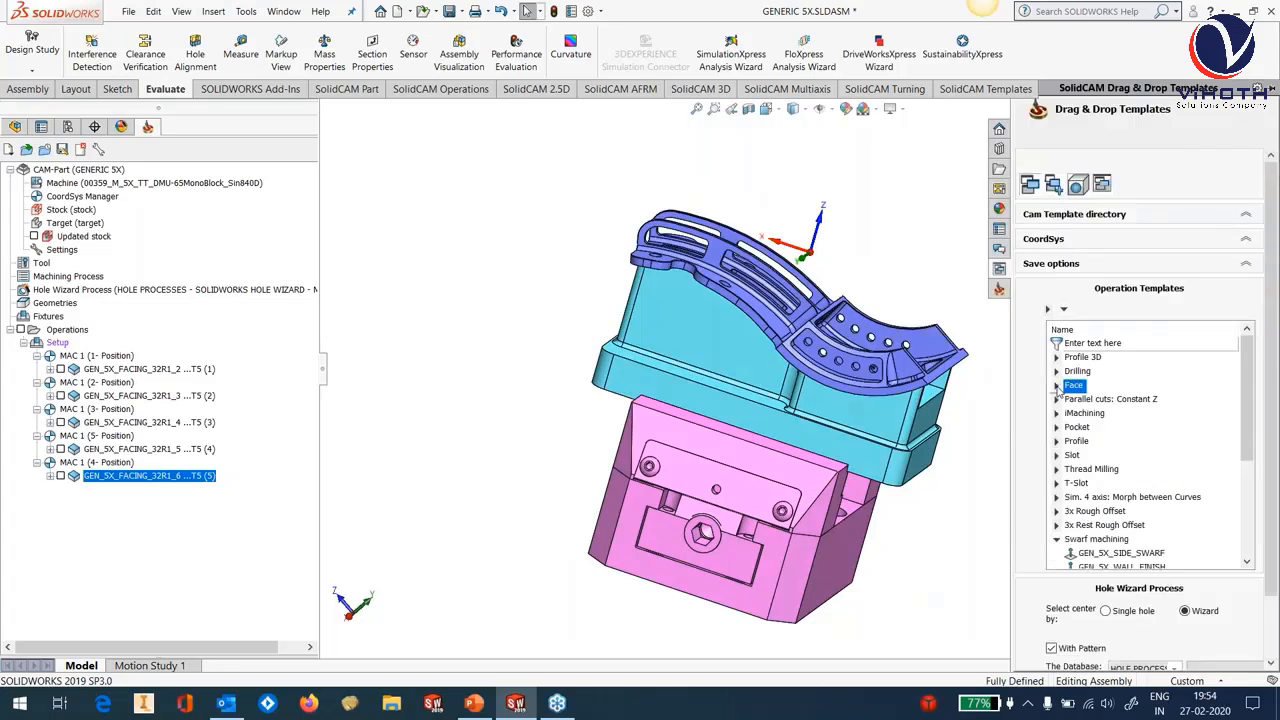
pyautogui.click(1057, 540)
pyautogui.click(1056, 512)
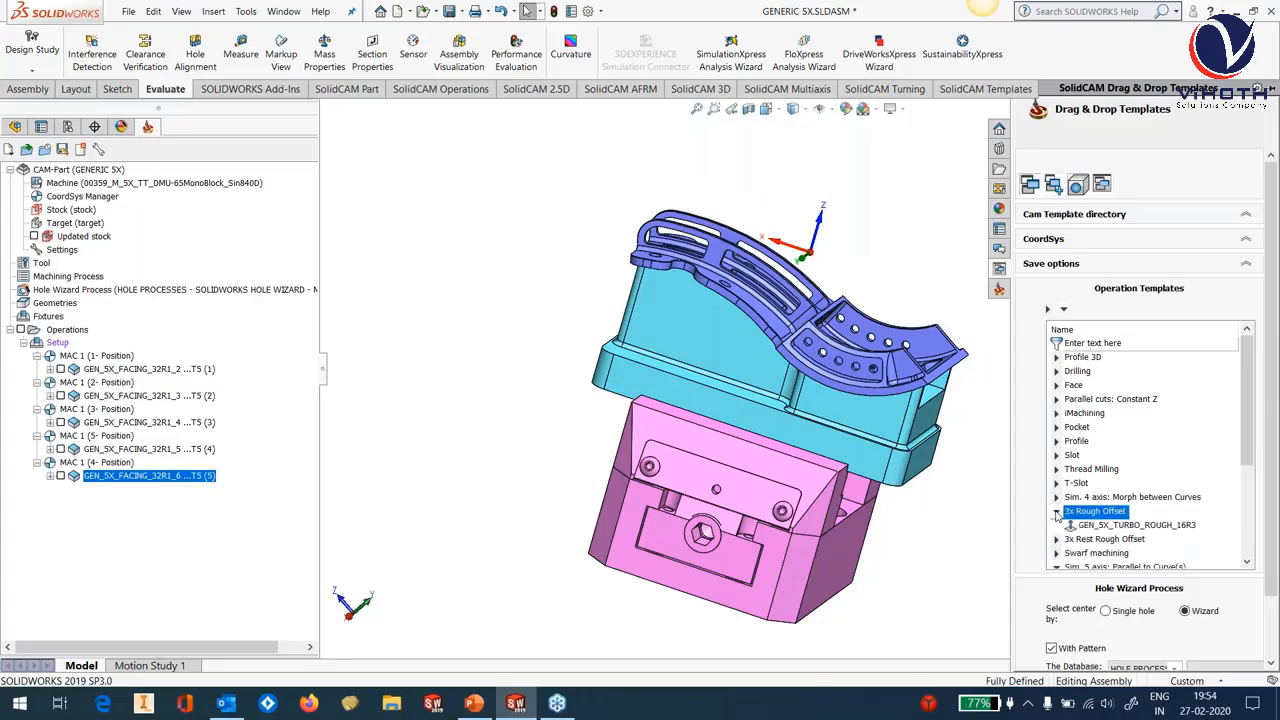
pyautogui.click(1155, 526)
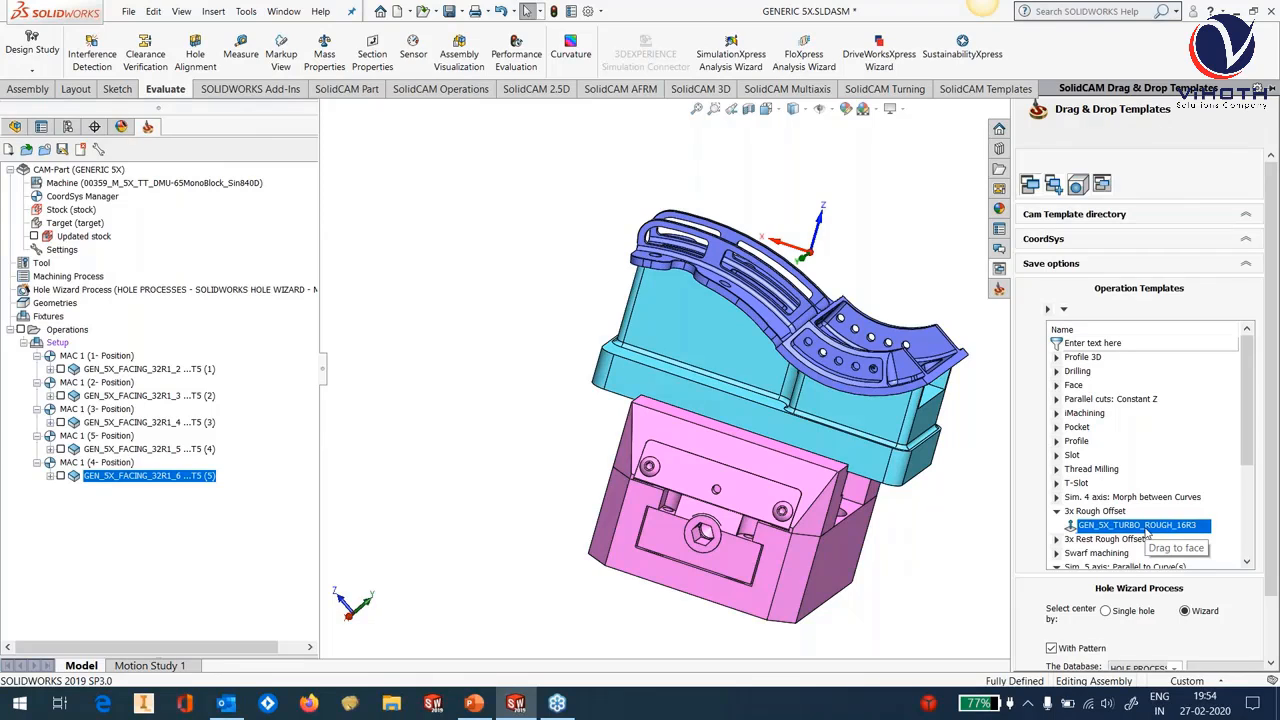
pyautogui.moveTo(1147, 532); pyautogui.dragTo(212, 562)
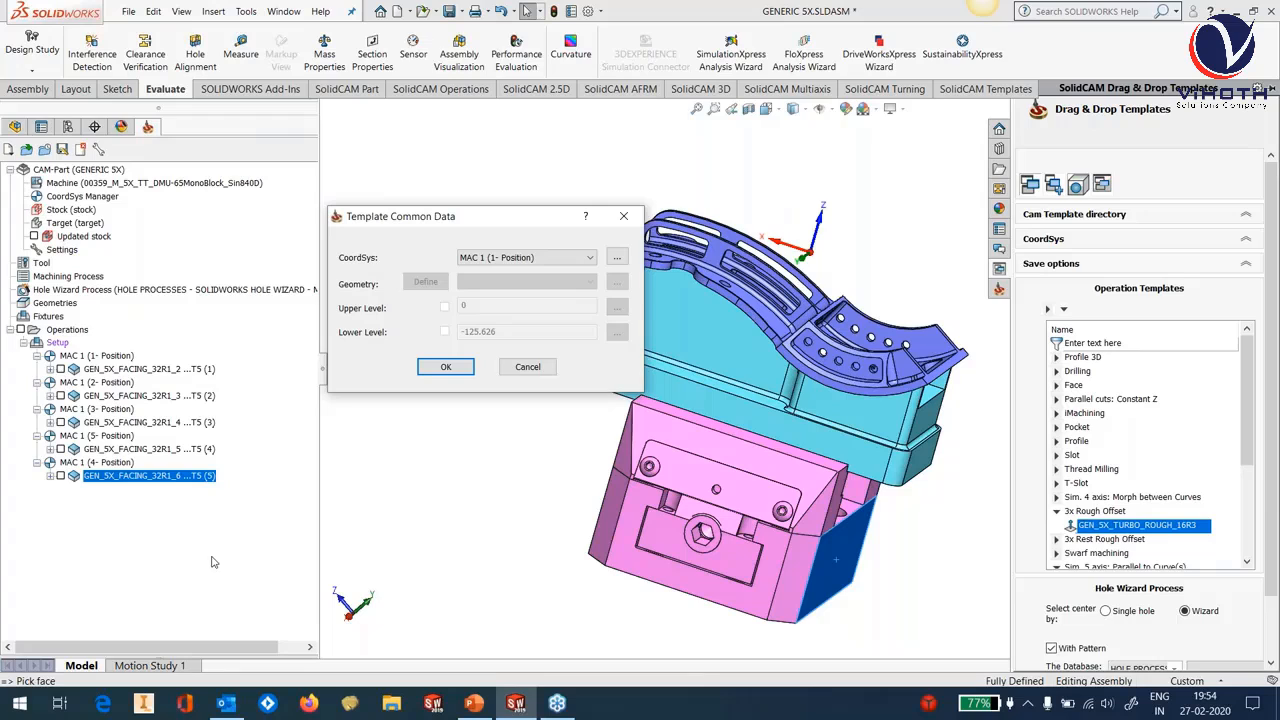
pyautogui.click(444, 368)
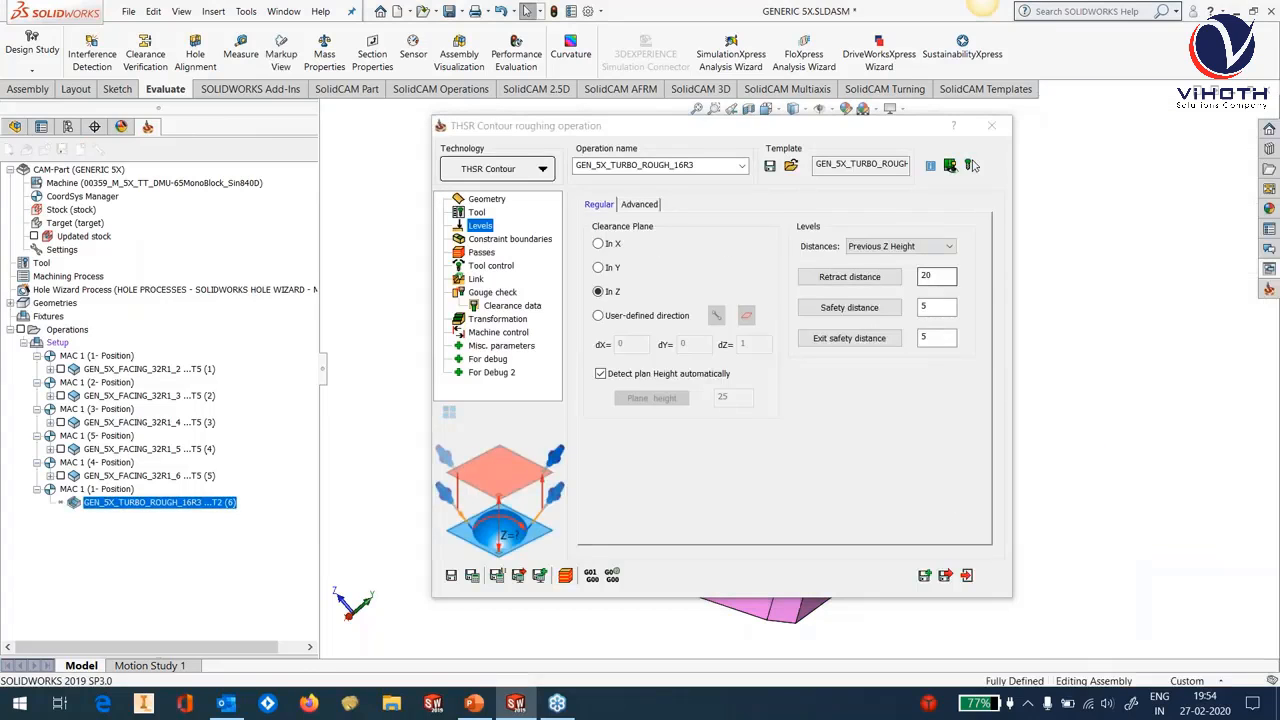
# Assign target as the roughing operation's machining surfaces and set the target surface's global offset to 1.
pyautogui.moveTo(744, 130); pyautogui.dragTo(733, 138)
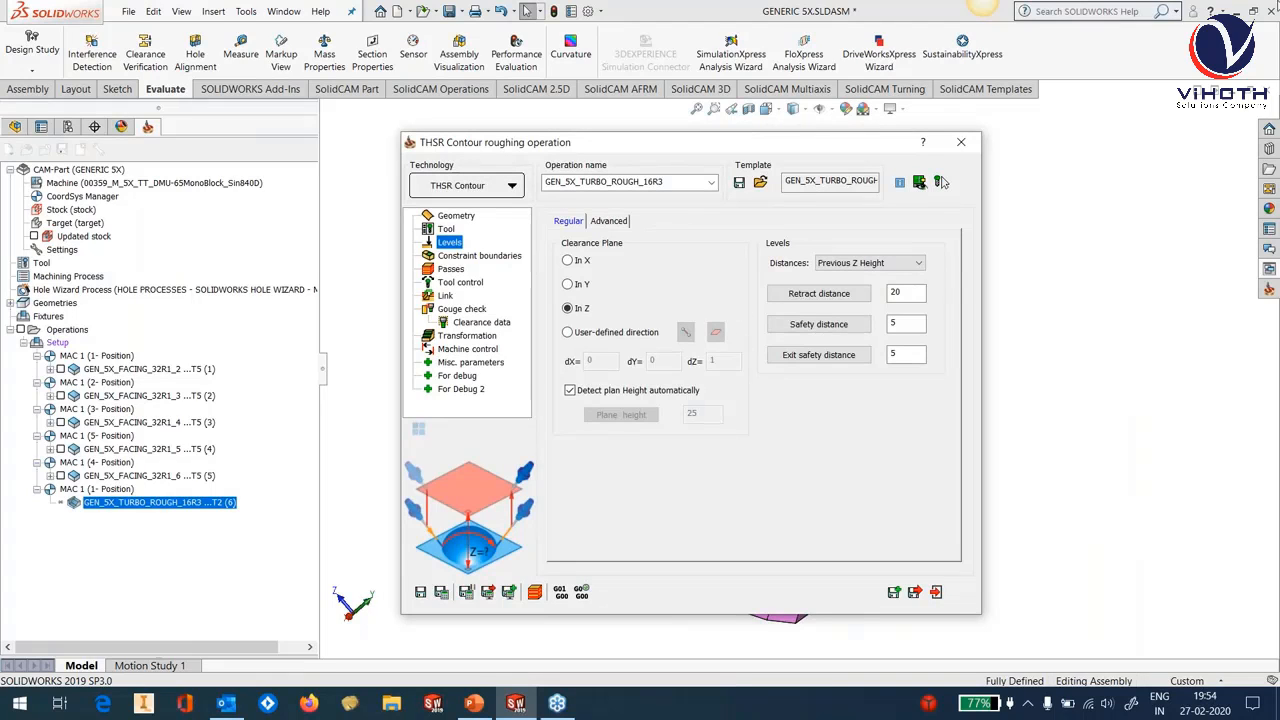
pyautogui.click(466, 218)
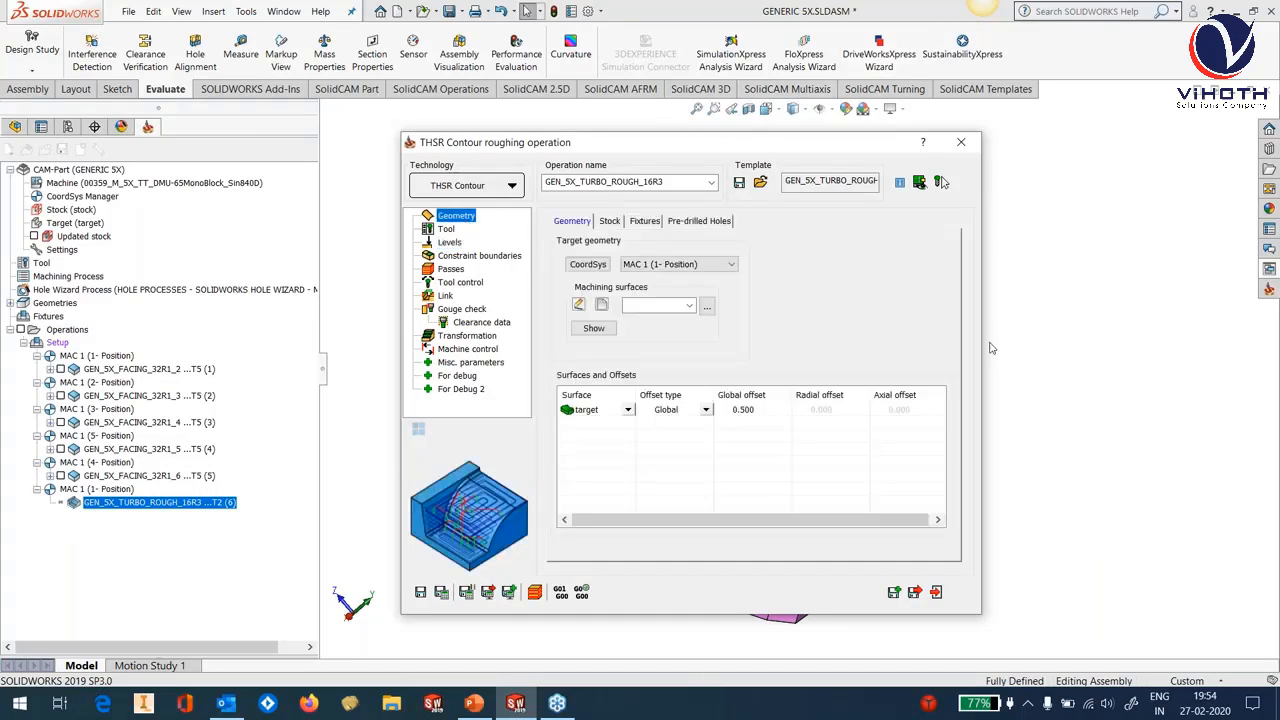
pyautogui.moveTo(806, 147); pyautogui.dragTo(790, 135)
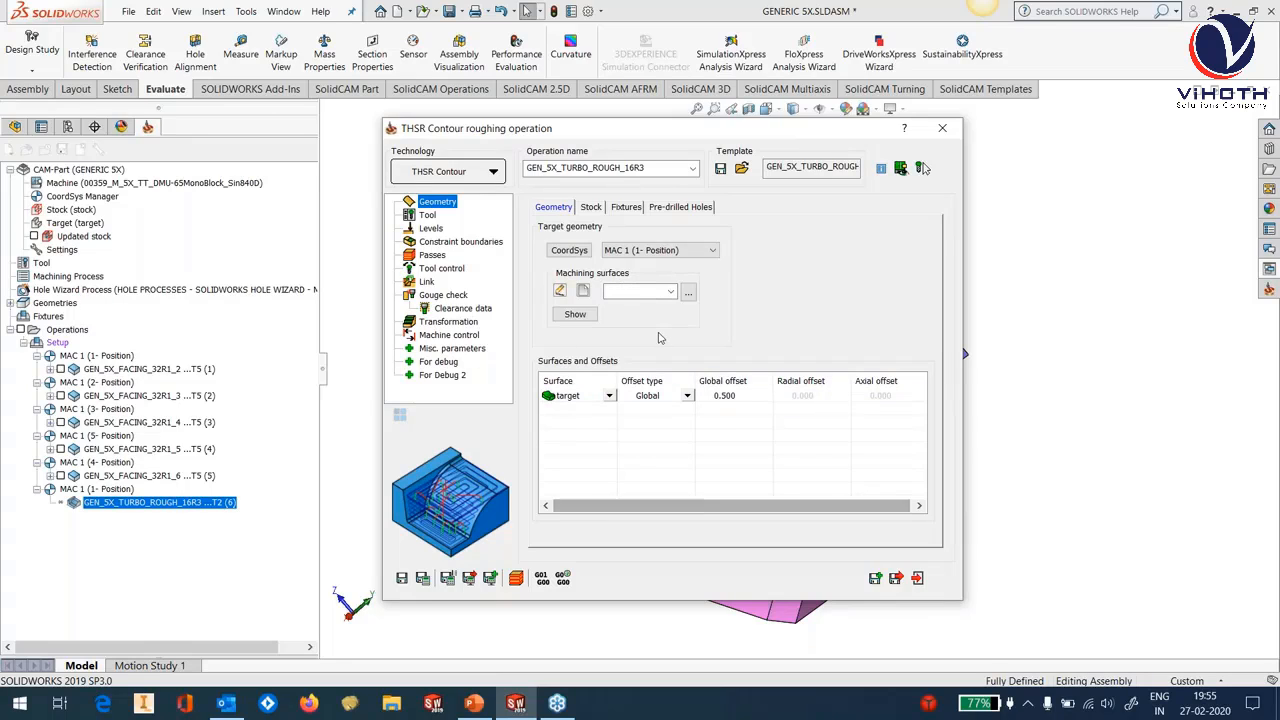
pyautogui.click(669, 292)
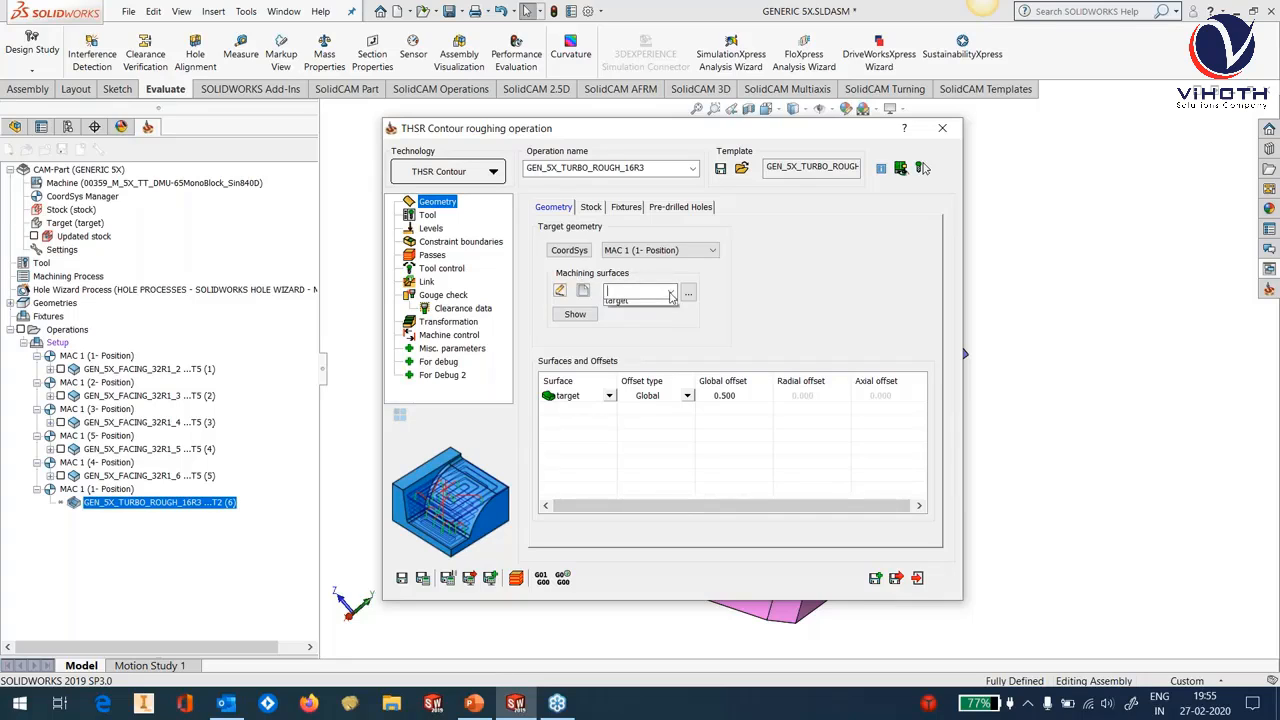
pyautogui.click(630, 305)
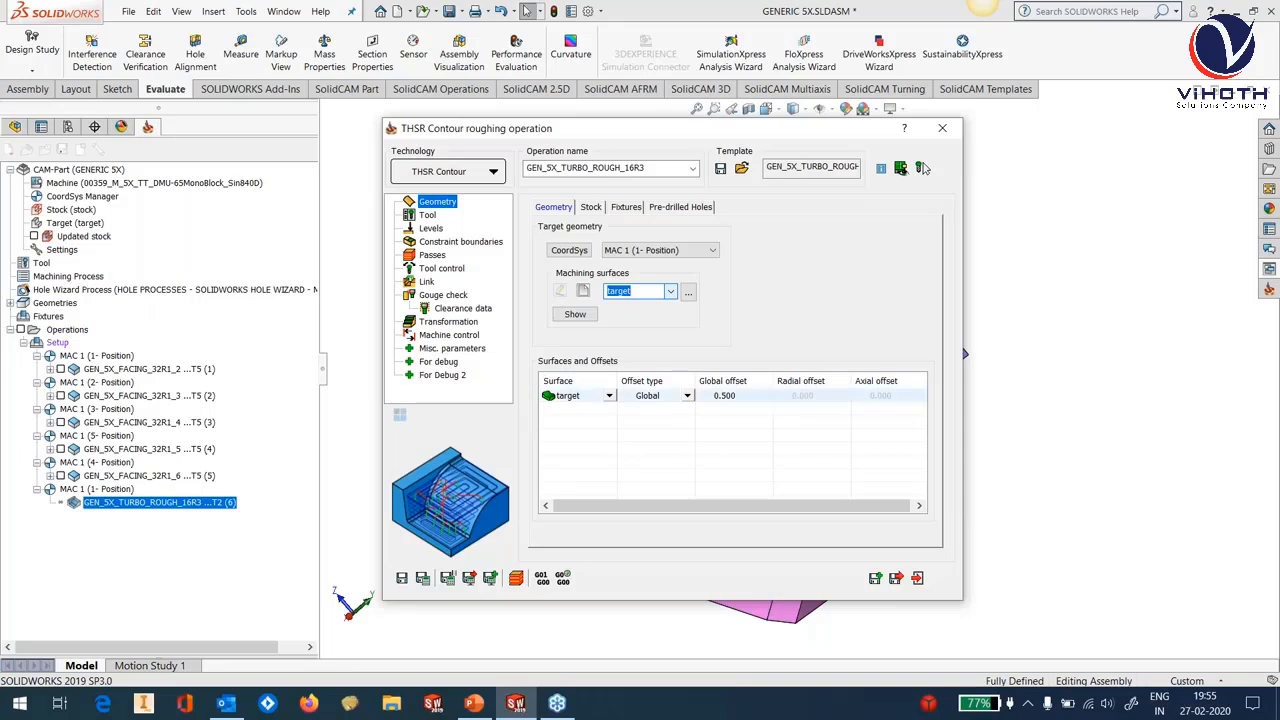
pyautogui.doubleClick(724, 400)
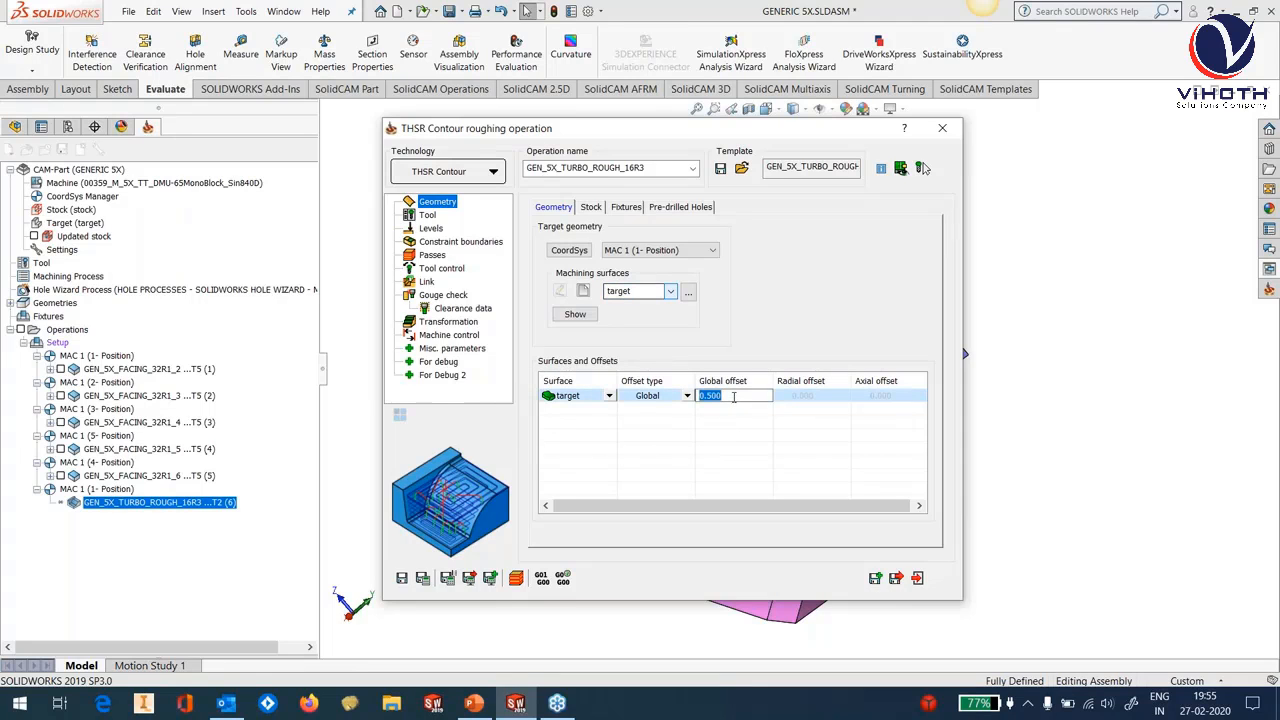
pyautogui.write('1')
pyautogui.click(650, 443)
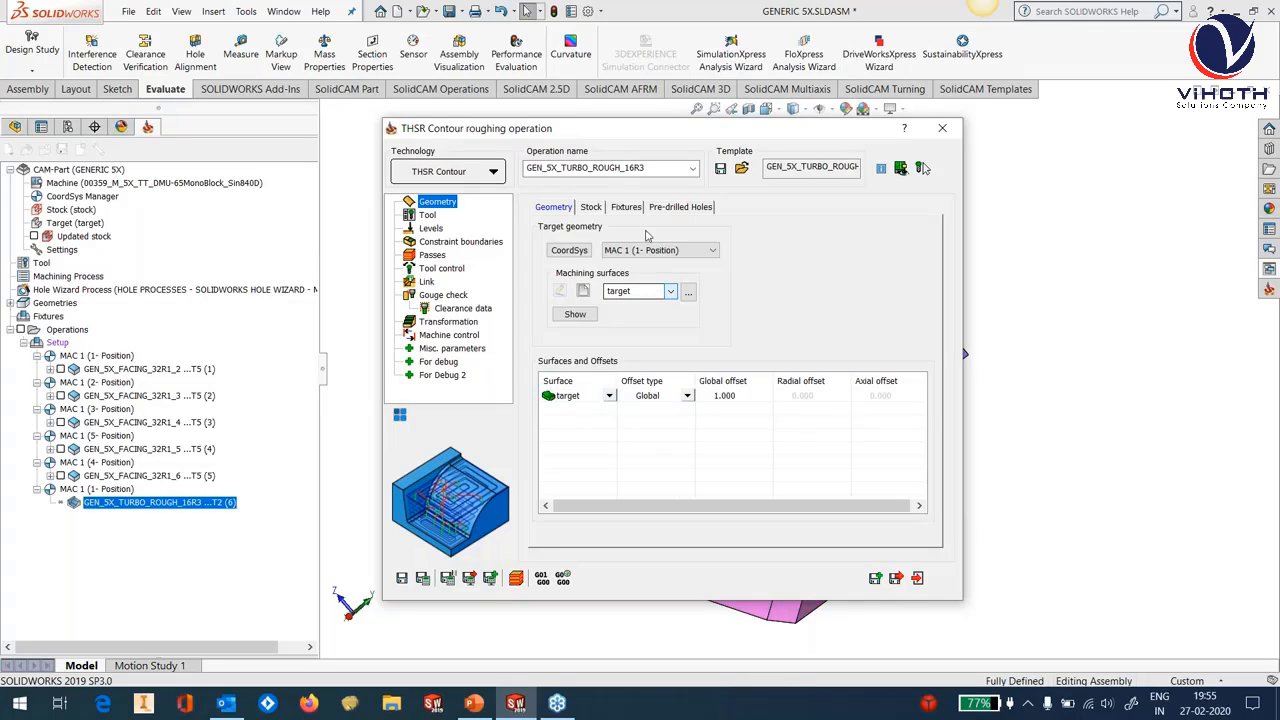
# Uncover the model beside the roughing dialog and select the top face of the part's curved side flange for examination.
pyautogui.moveTo(668, 133); pyautogui.dragTo(296, 182)
pyautogui.scroll(-3, 742, 358)
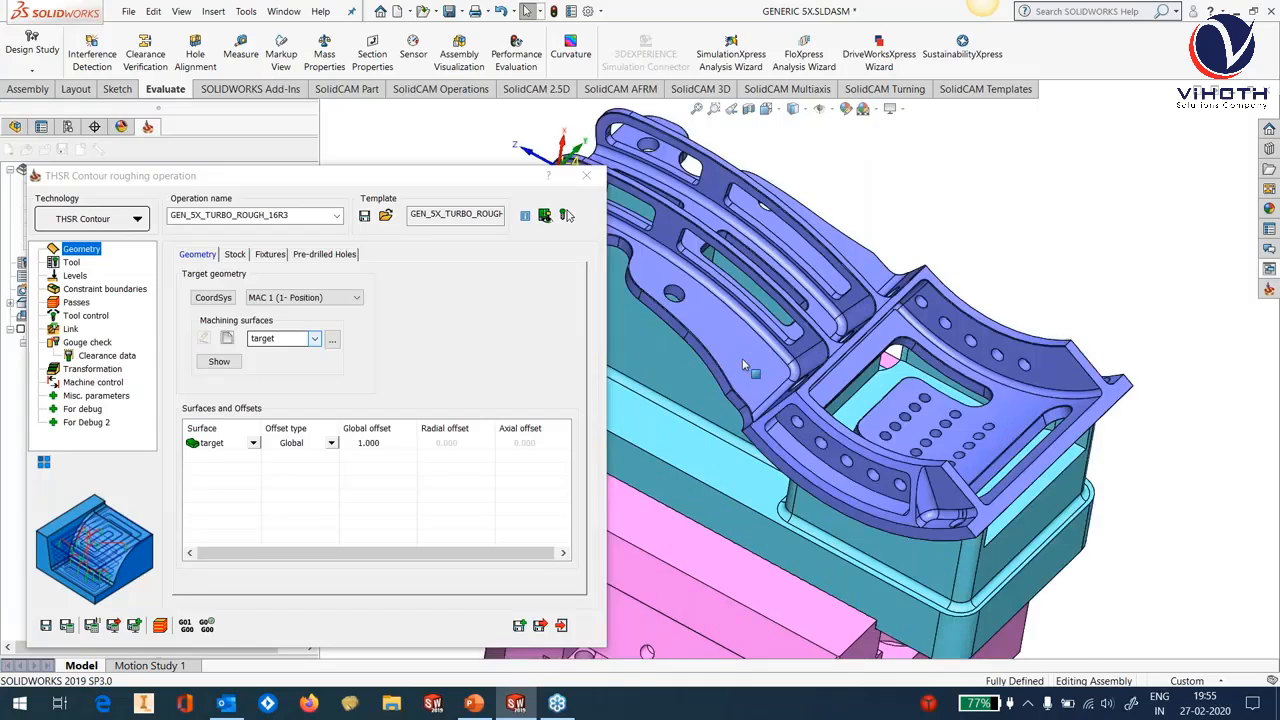
pyautogui.scroll(3, 742, 358)
pyautogui.moveTo(742, 358); pyautogui.dragTo(760, 380, button='middle')
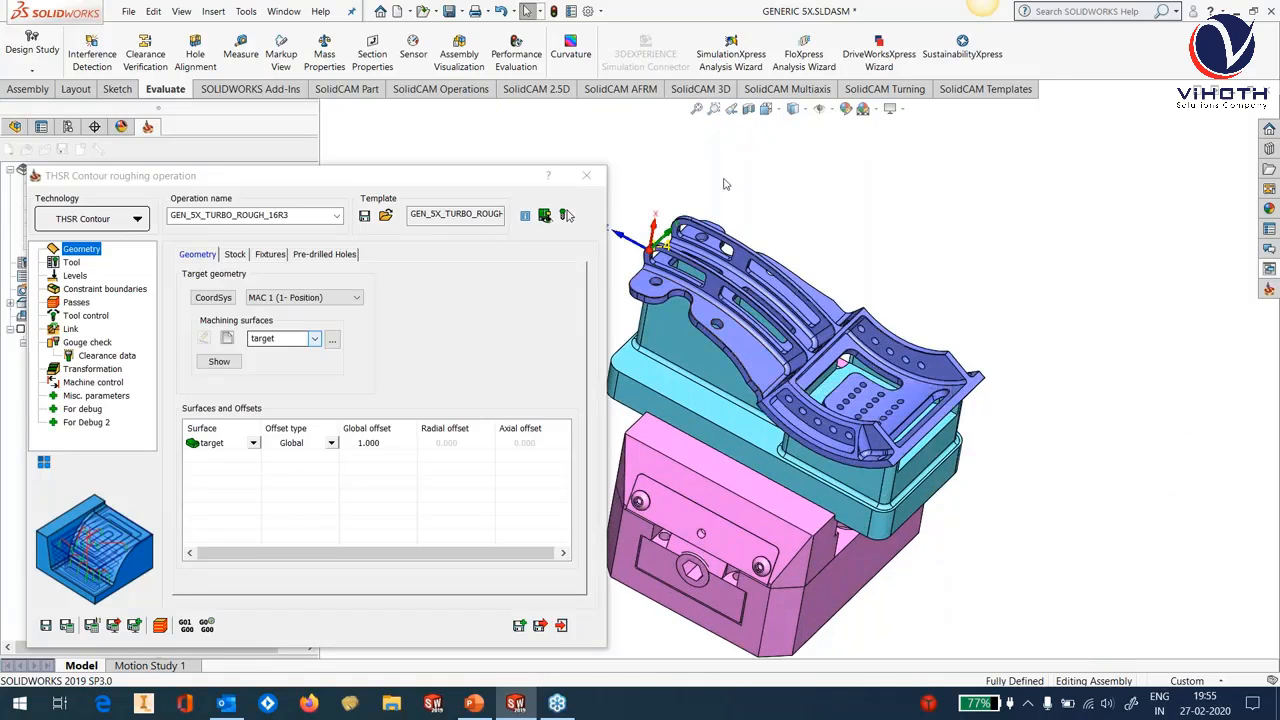
pyautogui.click(737, 349)
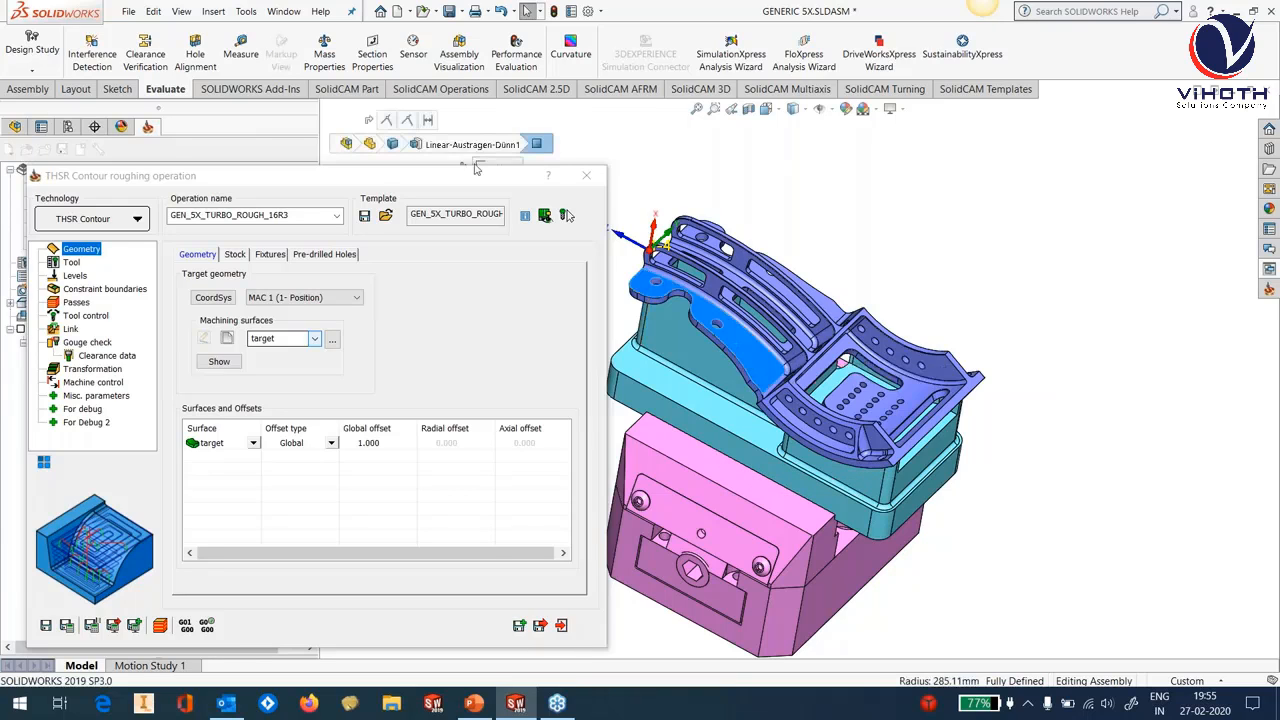
# Add the top faces of both curved side flanges as an extra surface set named faces with a global offset of 0.5.
pyautogui.moveTo(380, 175); pyautogui.dragTo(394, 106)
pyautogui.rightClick(241, 388)
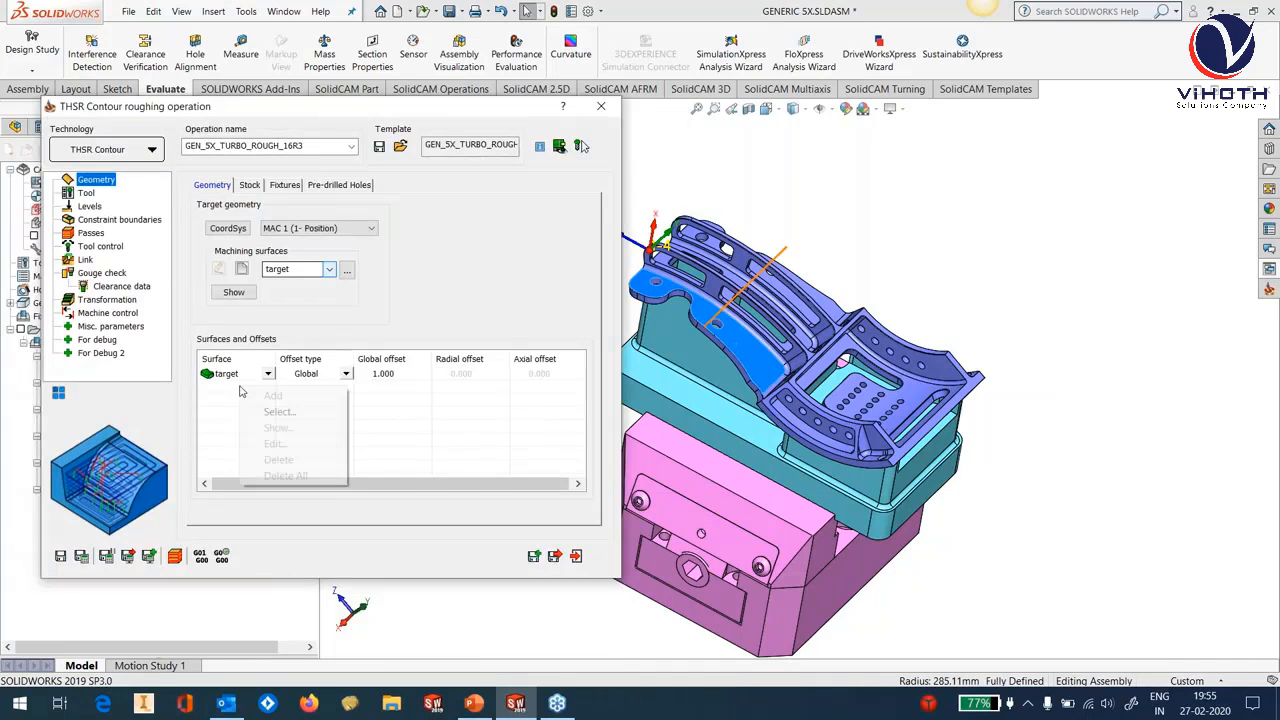
pyautogui.click(270, 412)
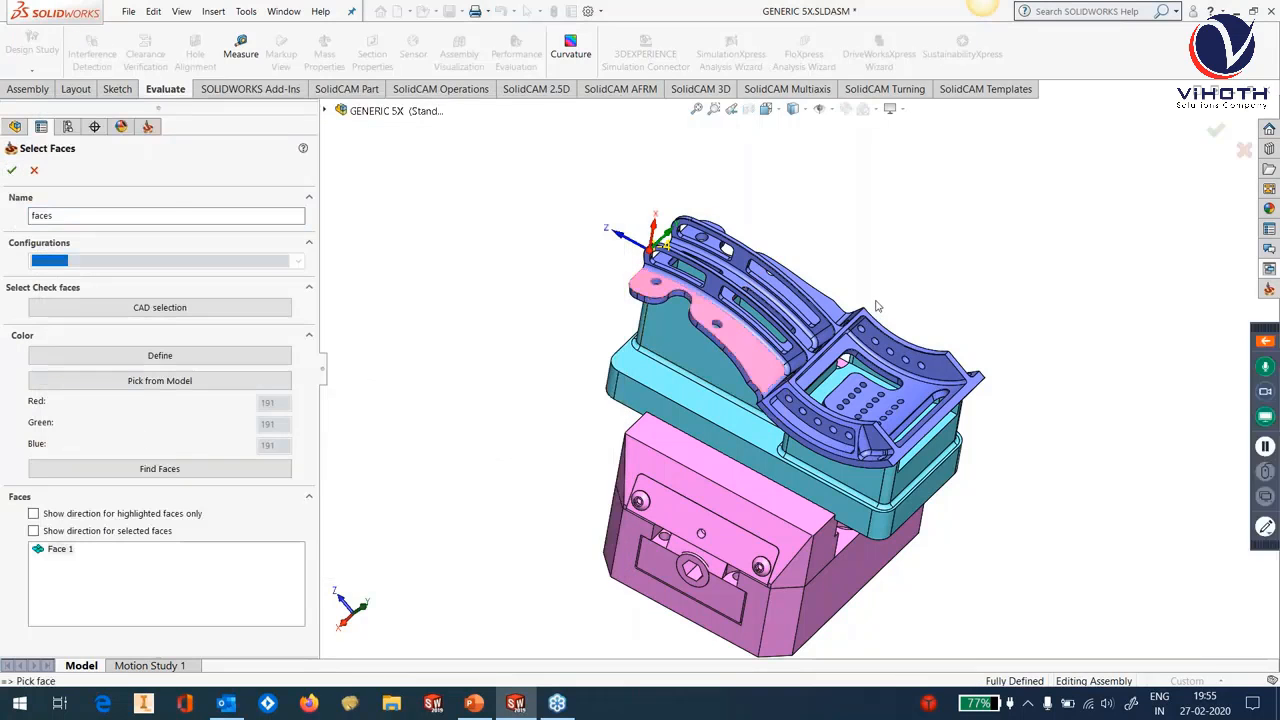
pyautogui.moveTo(862, 316); pyautogui.dragTo(800, 330, button='middle')
pyautogui.click(690, 345)
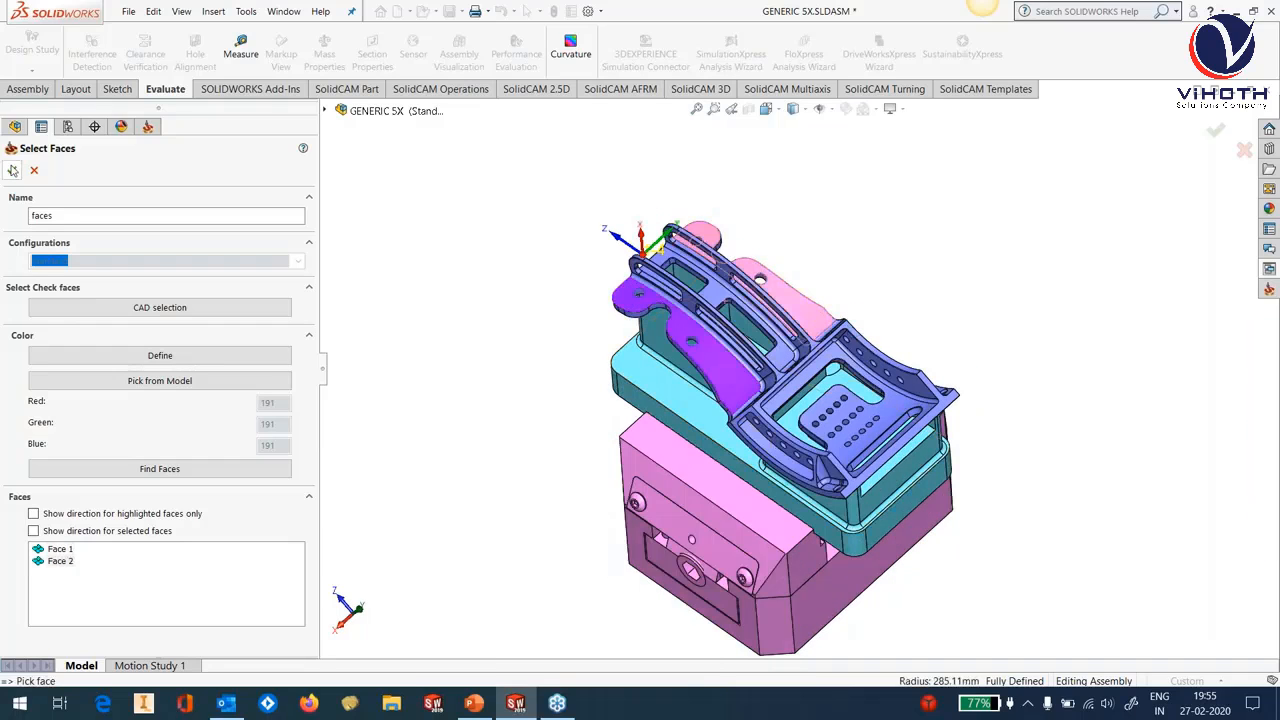
pyautogui.click(12, 170)
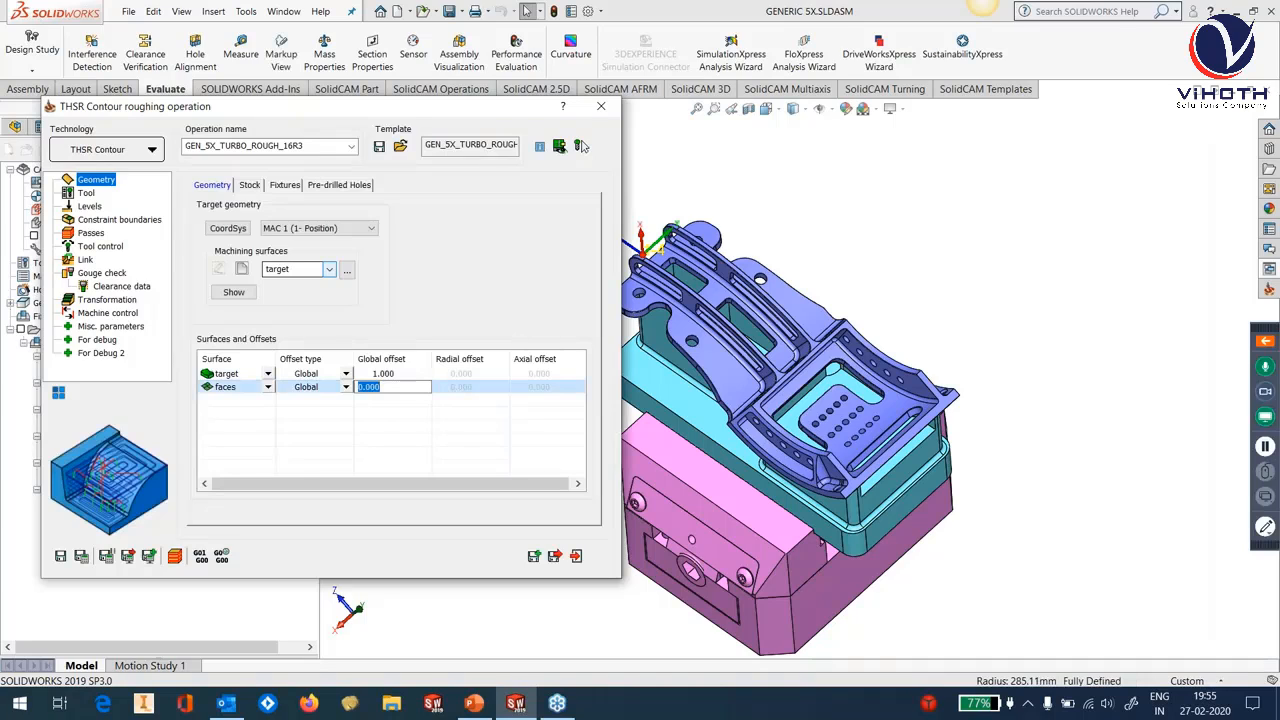
pyautogui.write('0.5')
pyautogui.click(385, 439)
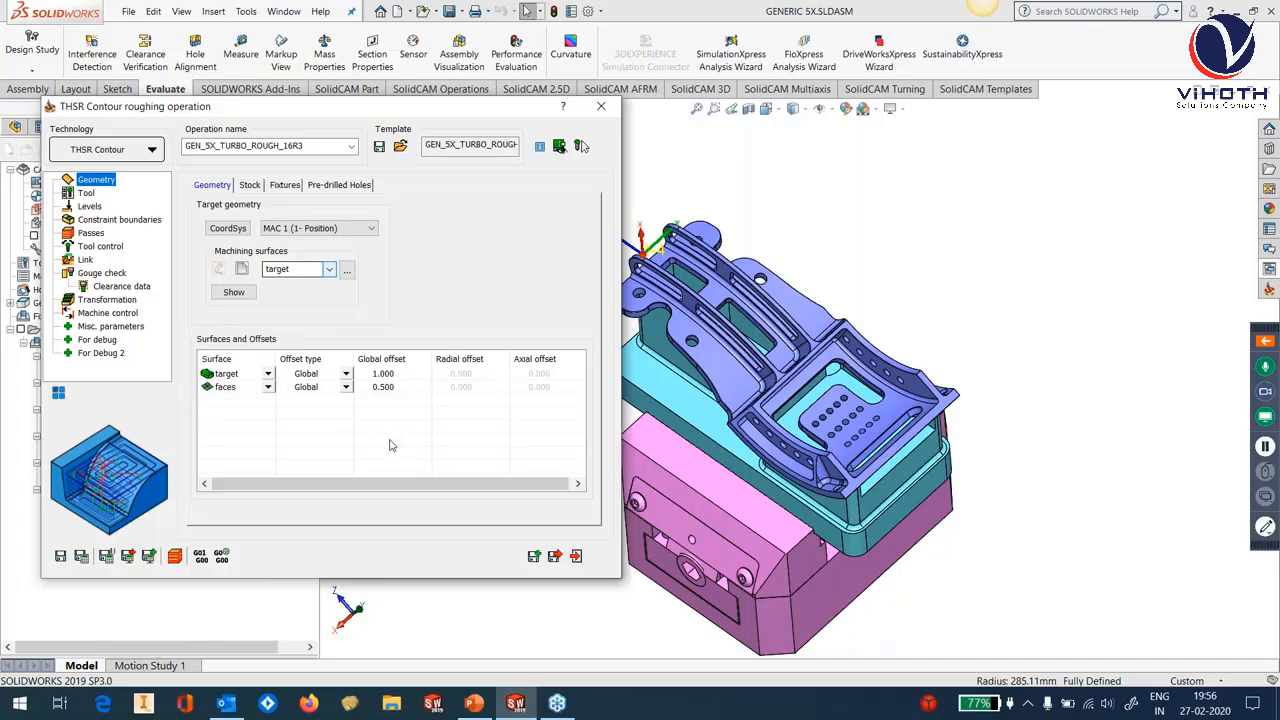
# Delete the faces entry from the roughing operation's surfaces and offsets.
pyautogui.rightClick(237, 391)
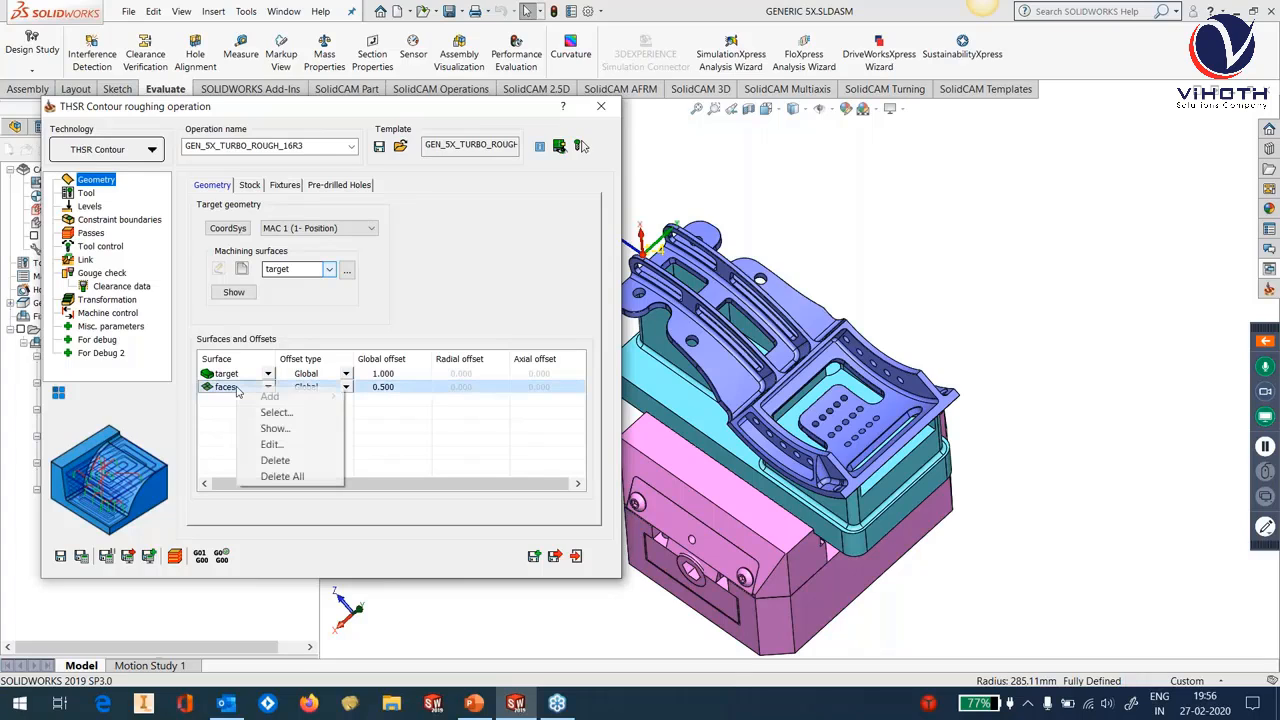
pyautogui.click(272, 461)
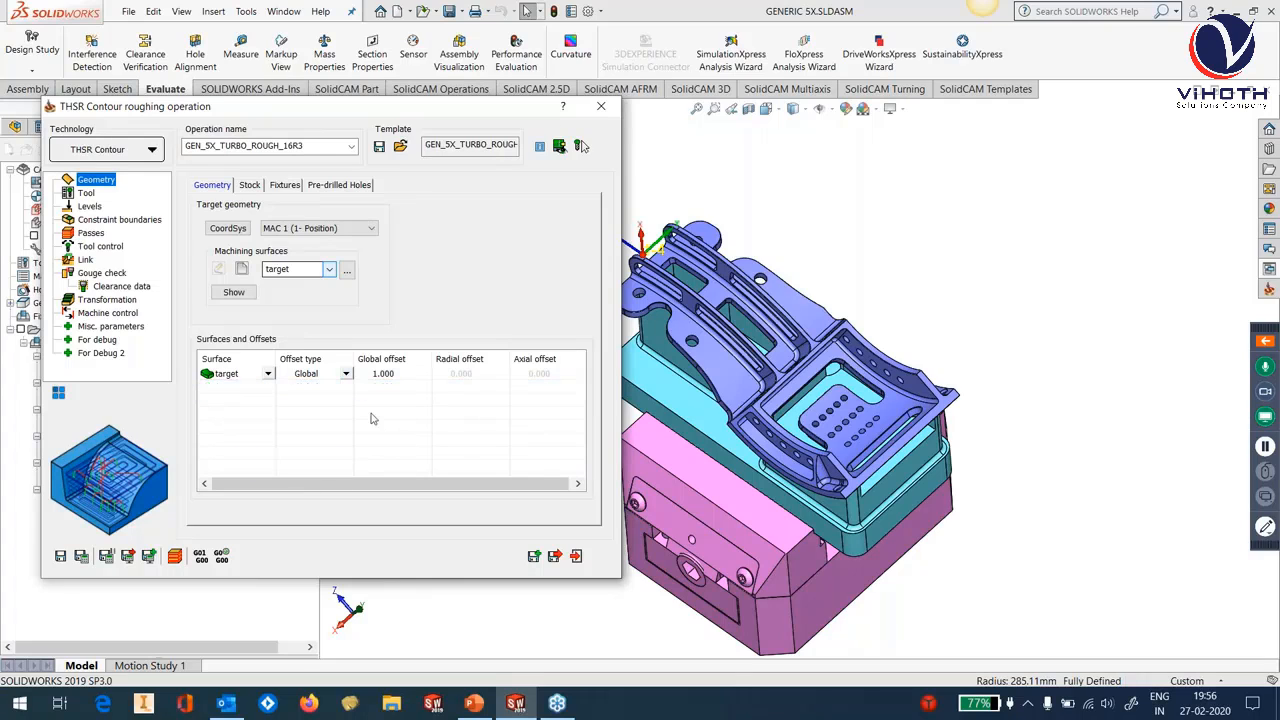
pyautogui.moveTo(398, 108); pyautogui.dragTo(474, 131)
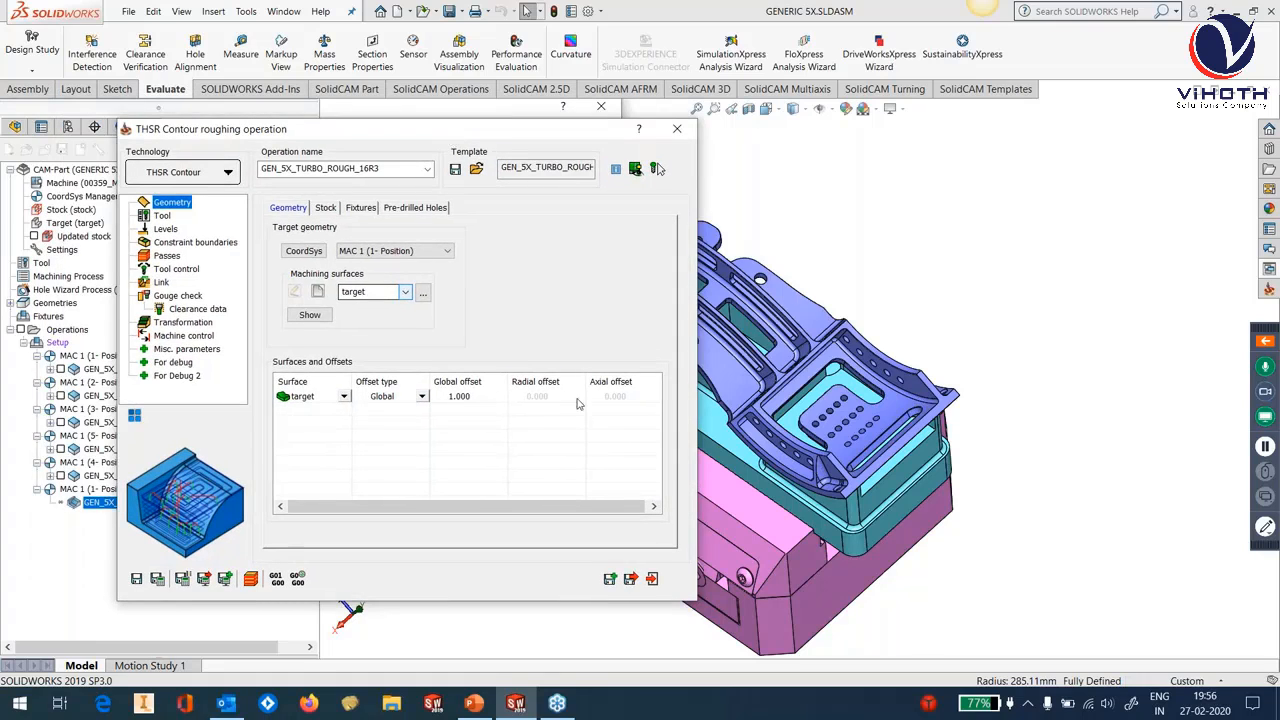
# Review the roughing operation's stock definition, its target geometry, and the tool's dynamic holder checking clearance.
pyautogui.click(332, 212)
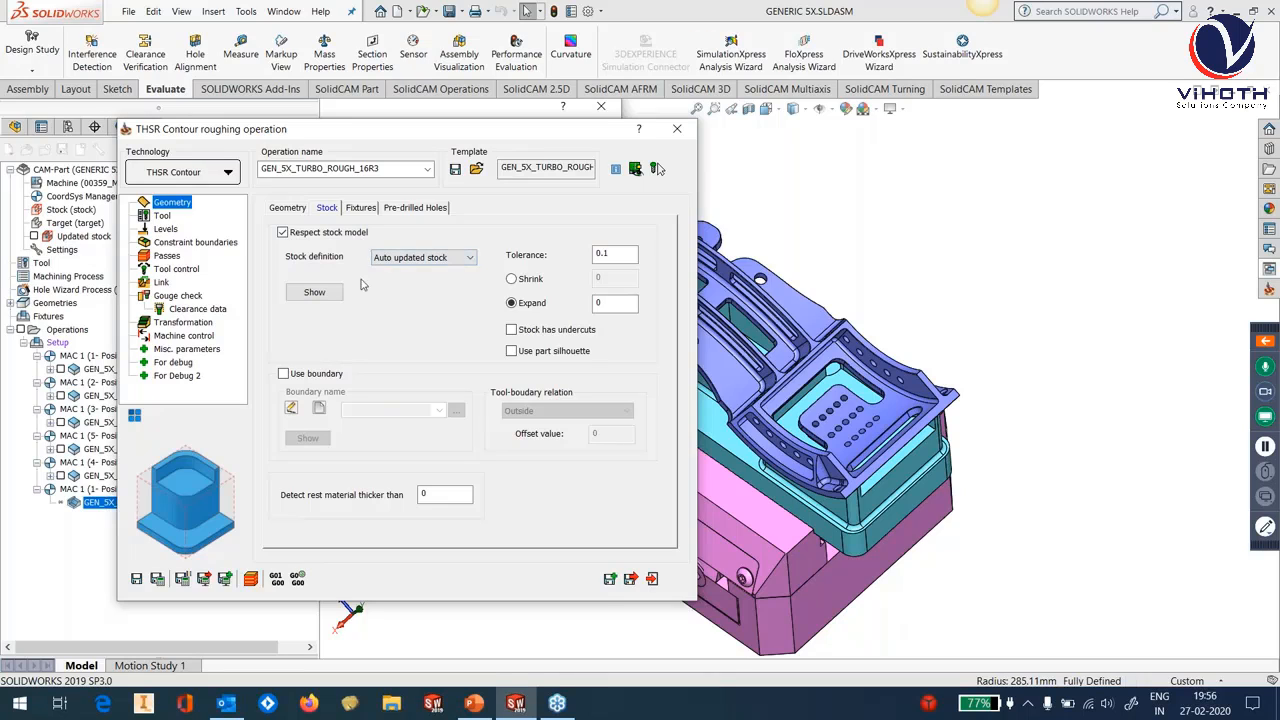
pyautogui.click(293, 210)
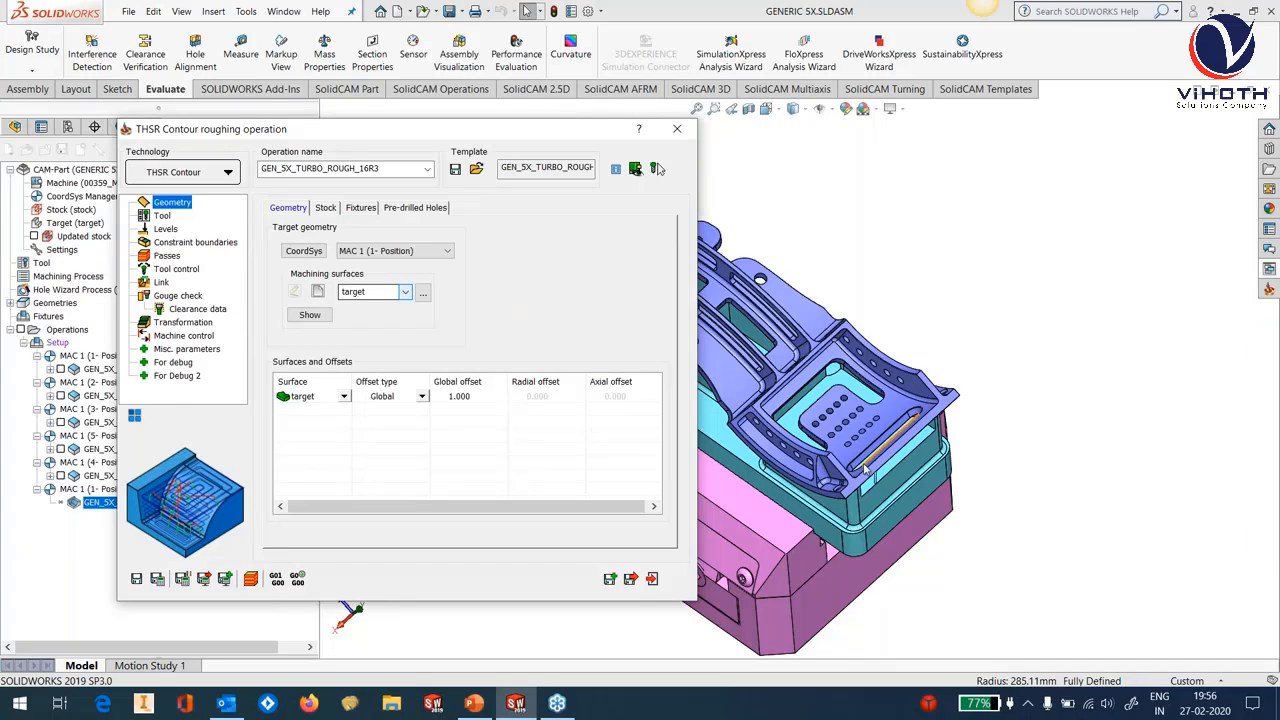
pyautogui.press('Down')
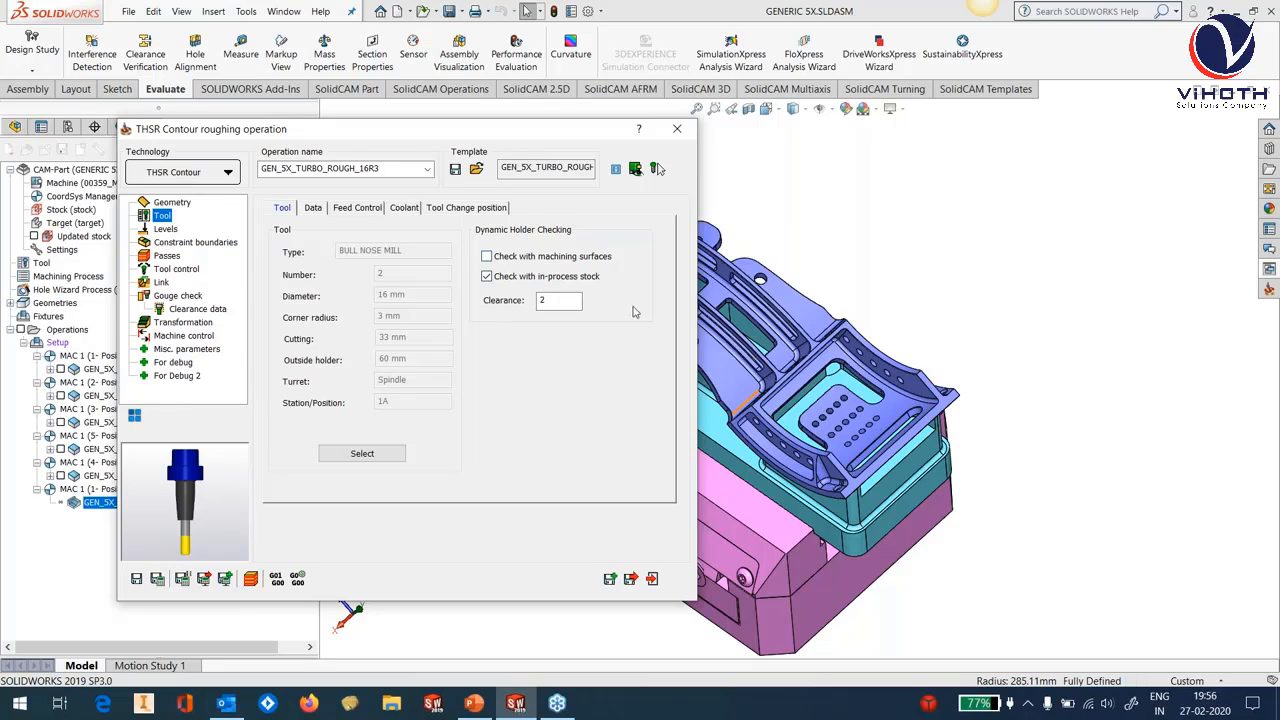
pyautogui.doubleClick(541, 300)
# Enable adaptive feed rate in the tool's feed control with a minimum feed rate of 60%.
pyautogui.click(358, 208)
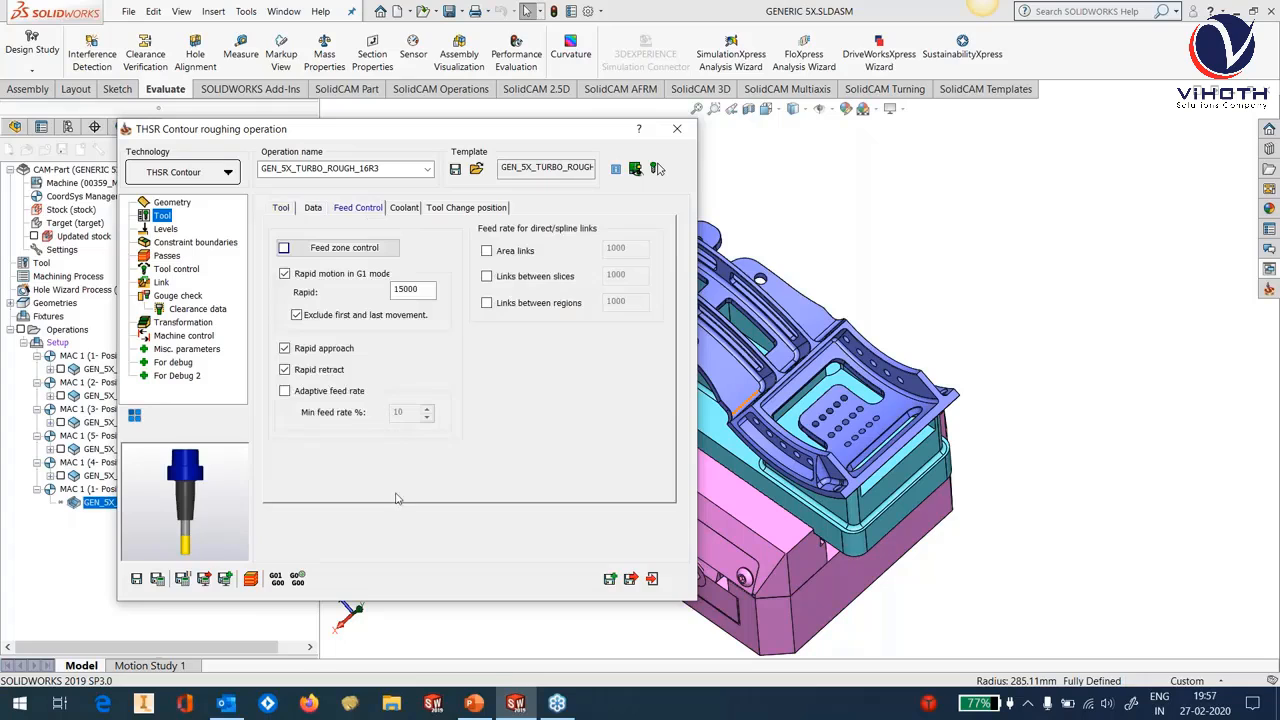
pyautogui.click(338, 396)
pyautogui.doubleClick(400, 412)
pyautogui.write('60')
pyautogui.doubleClick(405, 289)
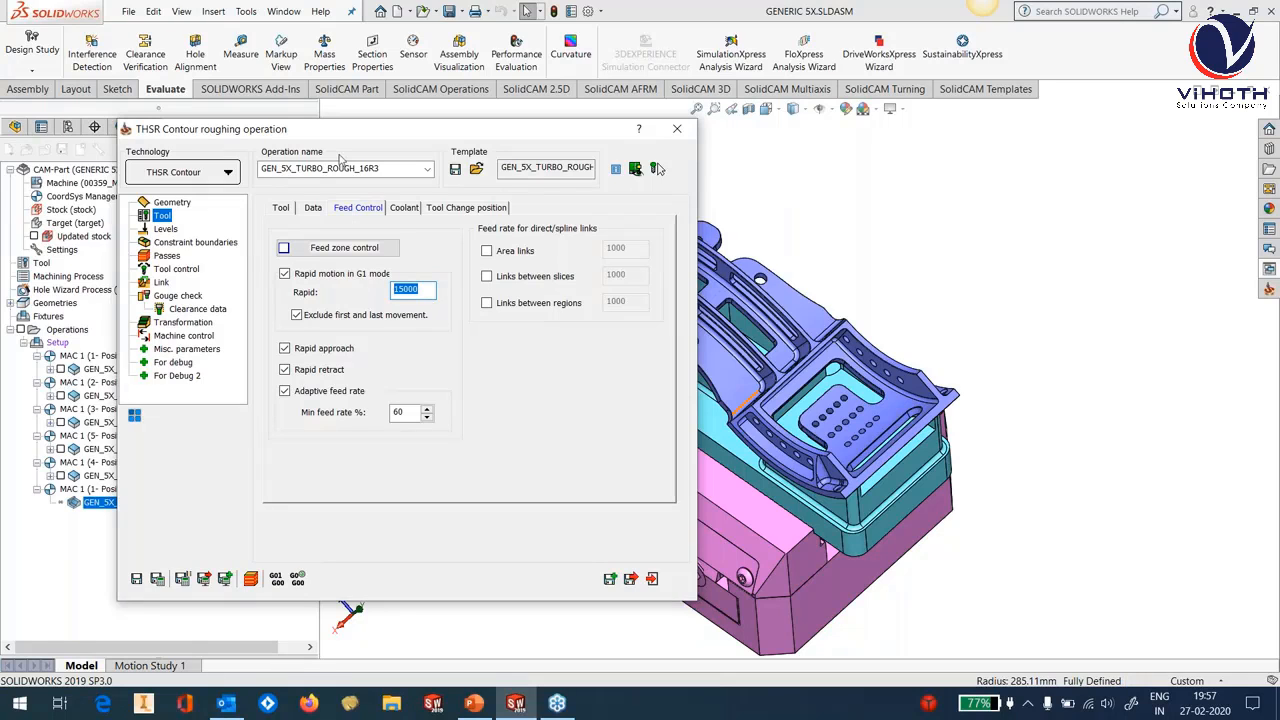
# Review the operation's retract and safety distances, the arc fit settings and radius, and the constraint boundary options.
pyautogui.click(166, 229)
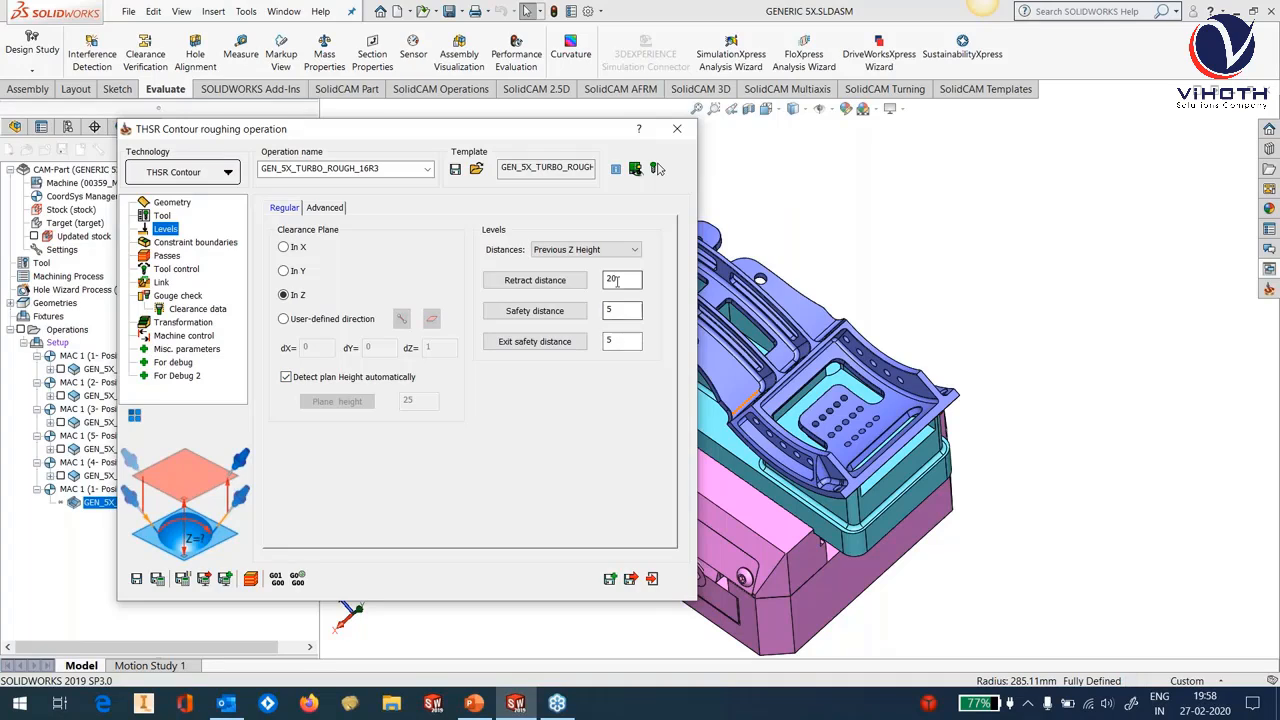
pyautogui.click(615, 310)
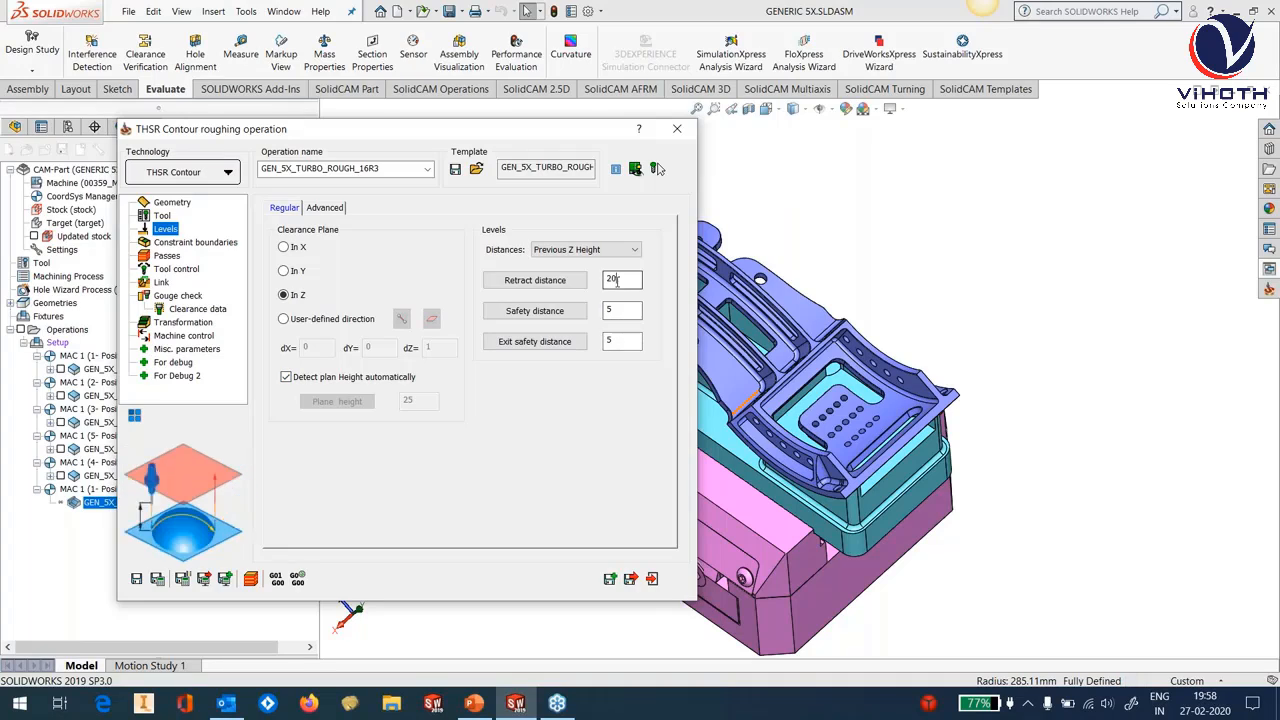
pyautogui.click(622, 340)
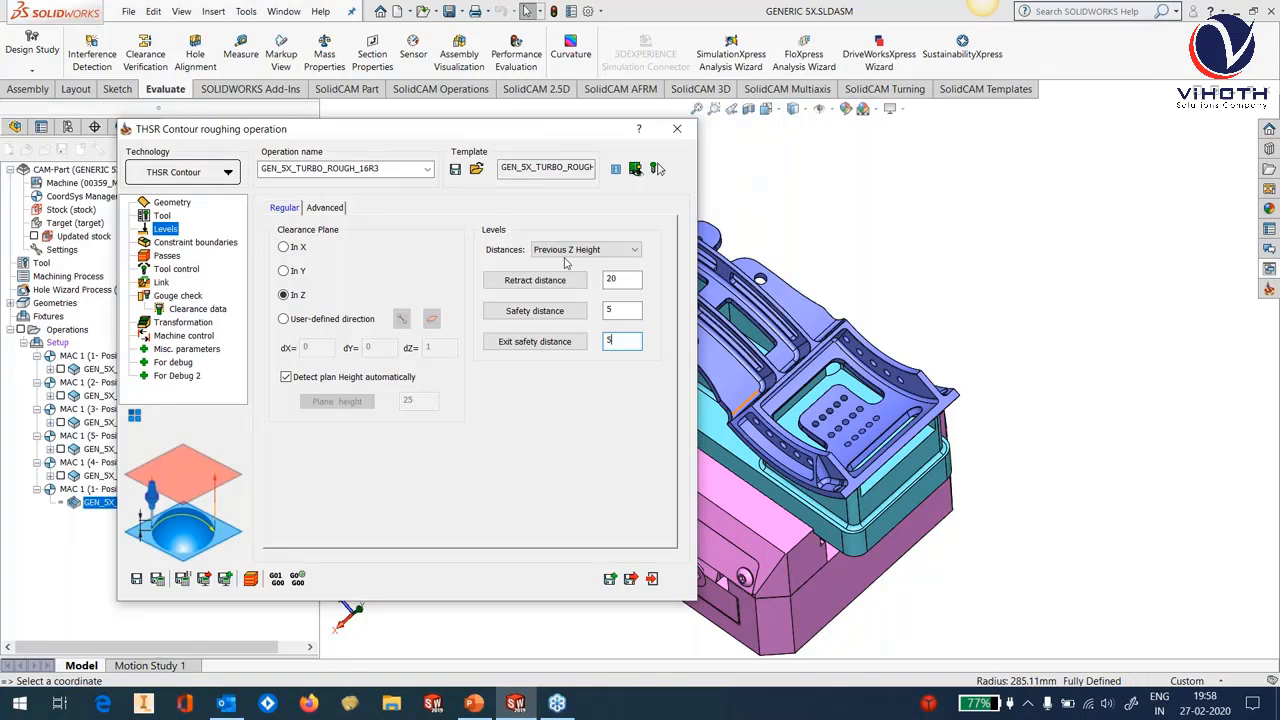
pyautogui.click(327, 209)
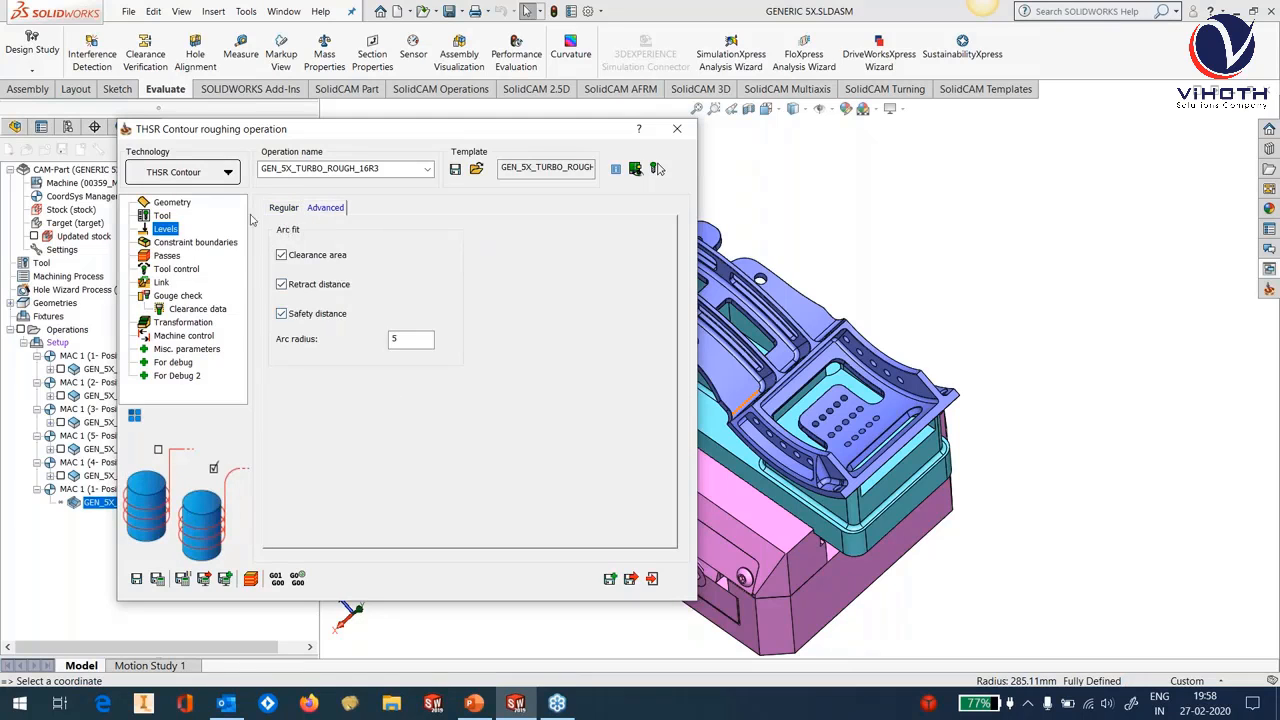
pyautogui.click(391, 336)
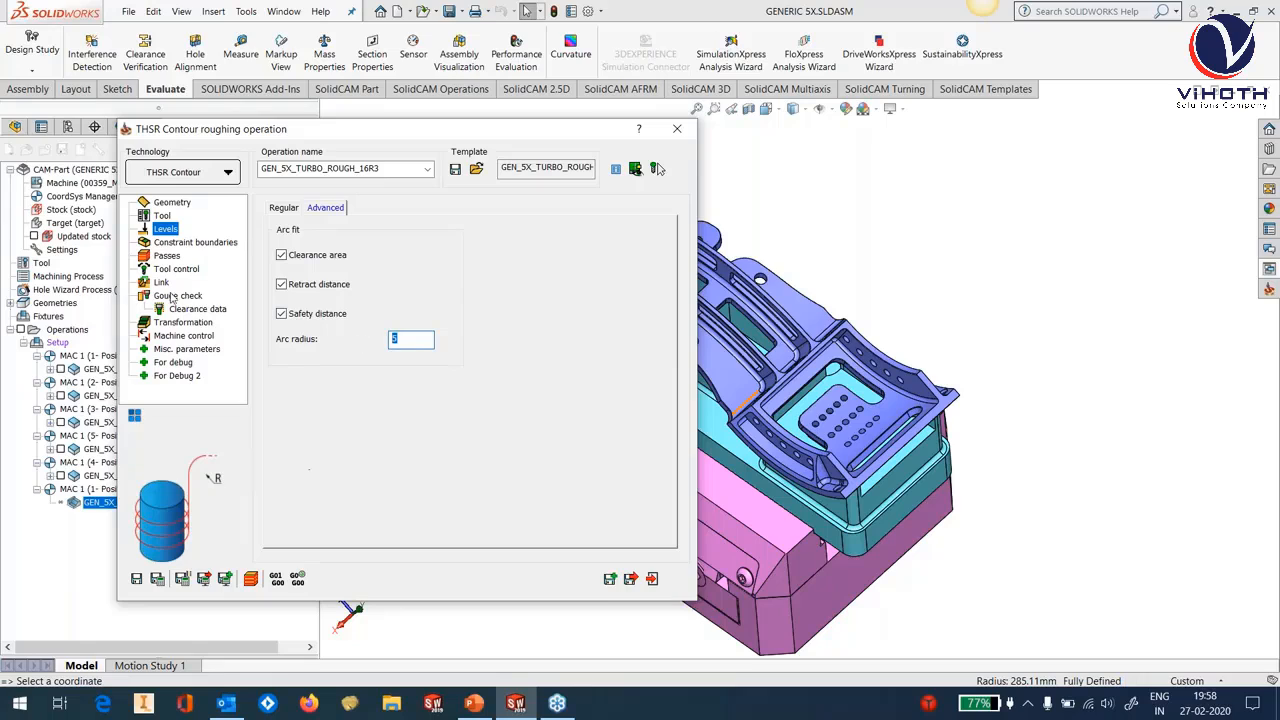
pyautogui.click(190, 244)
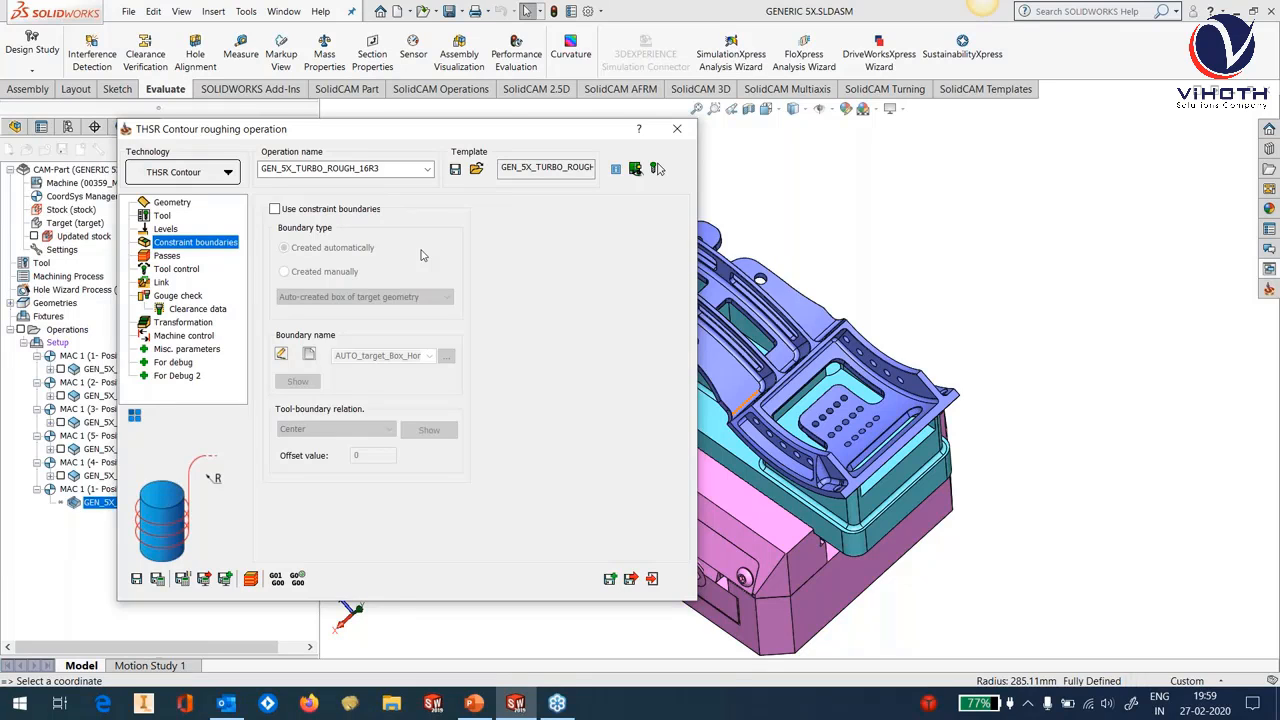
# Review the pass settings for step down, step over as a percentage of tool diameter, cut tolerance and machining limits.
pyautogui.click(168, 256)
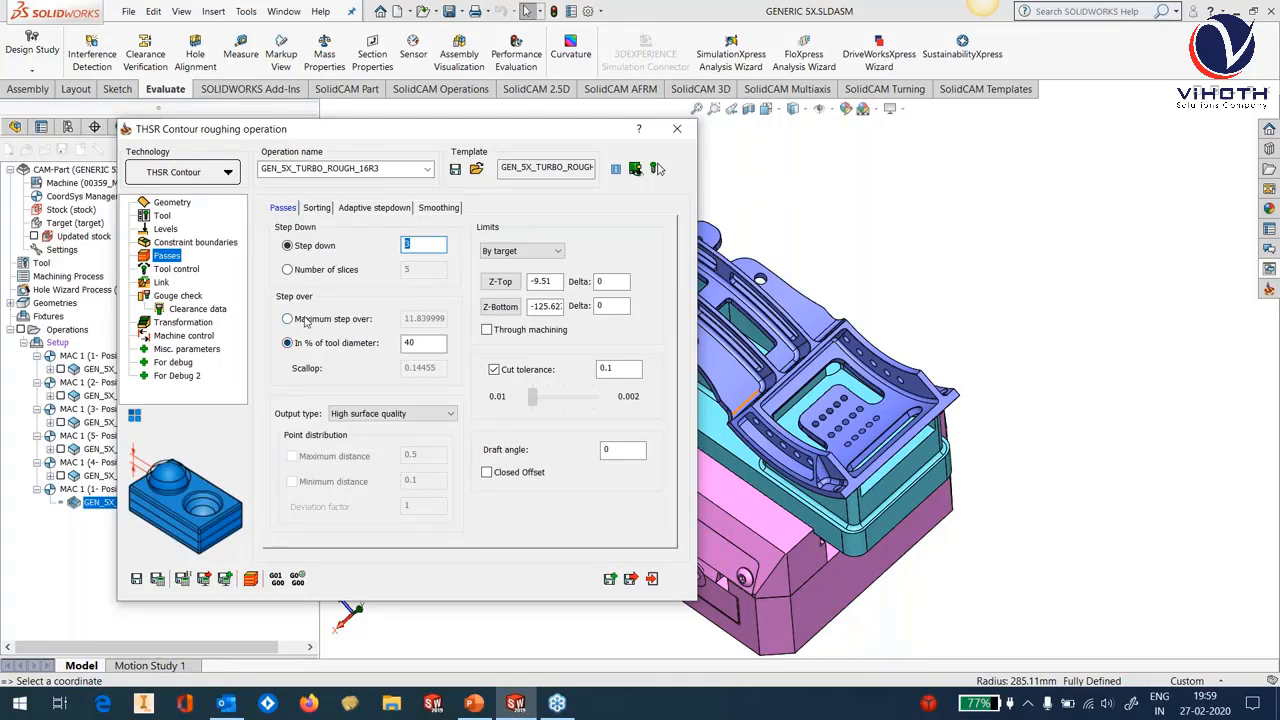
pyautogui.doubleClick(428, 342)
pyautogui.doubleClick(612, 368)
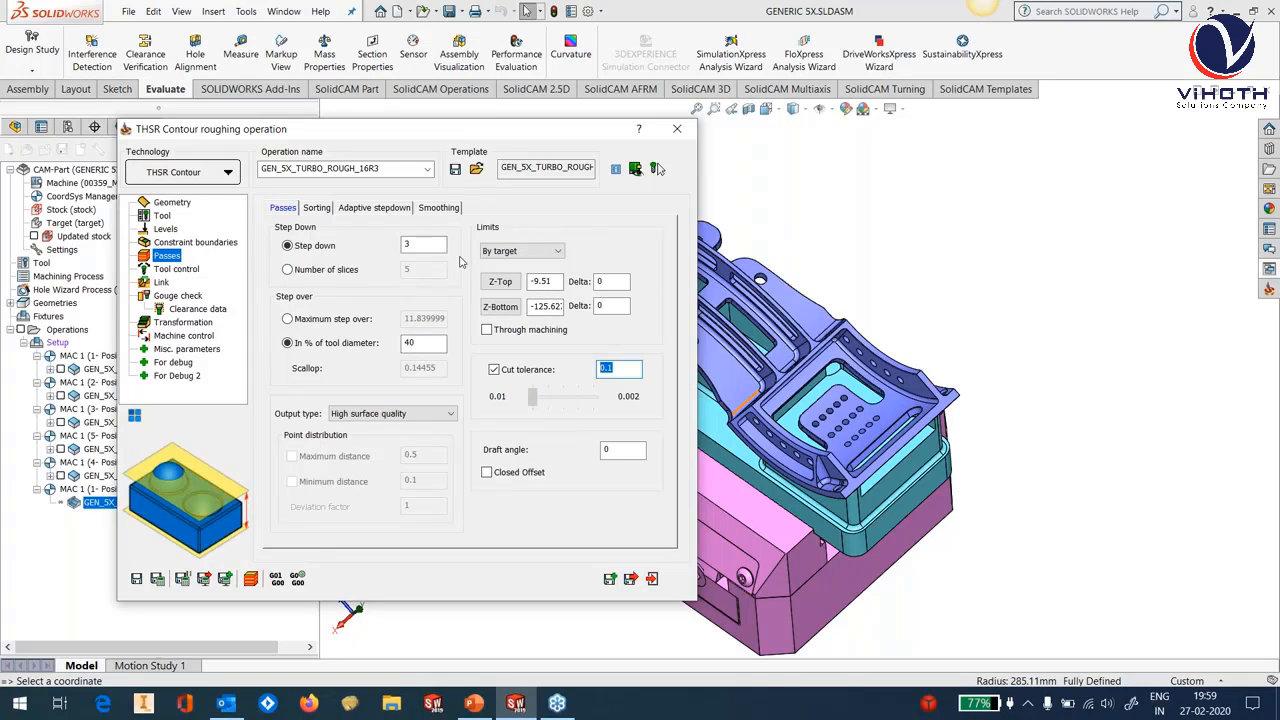
pyautogui.click(522, 251)
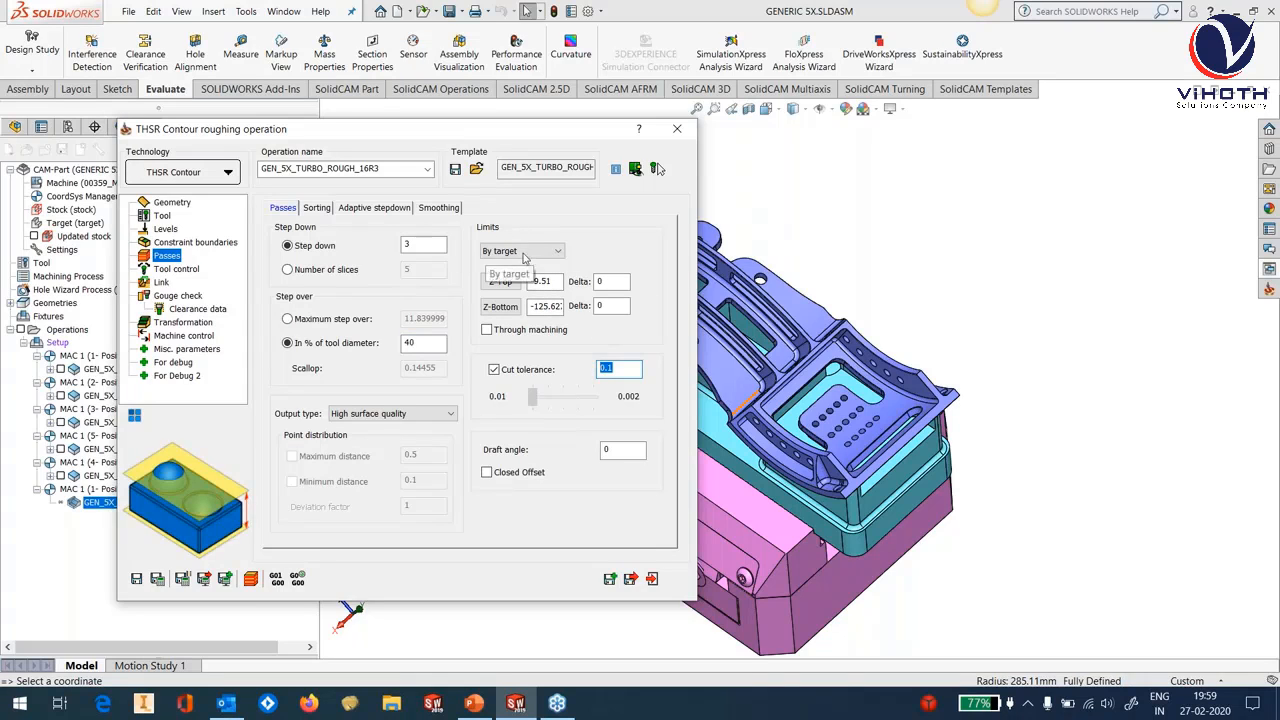
pyautogui.click(537, 210)
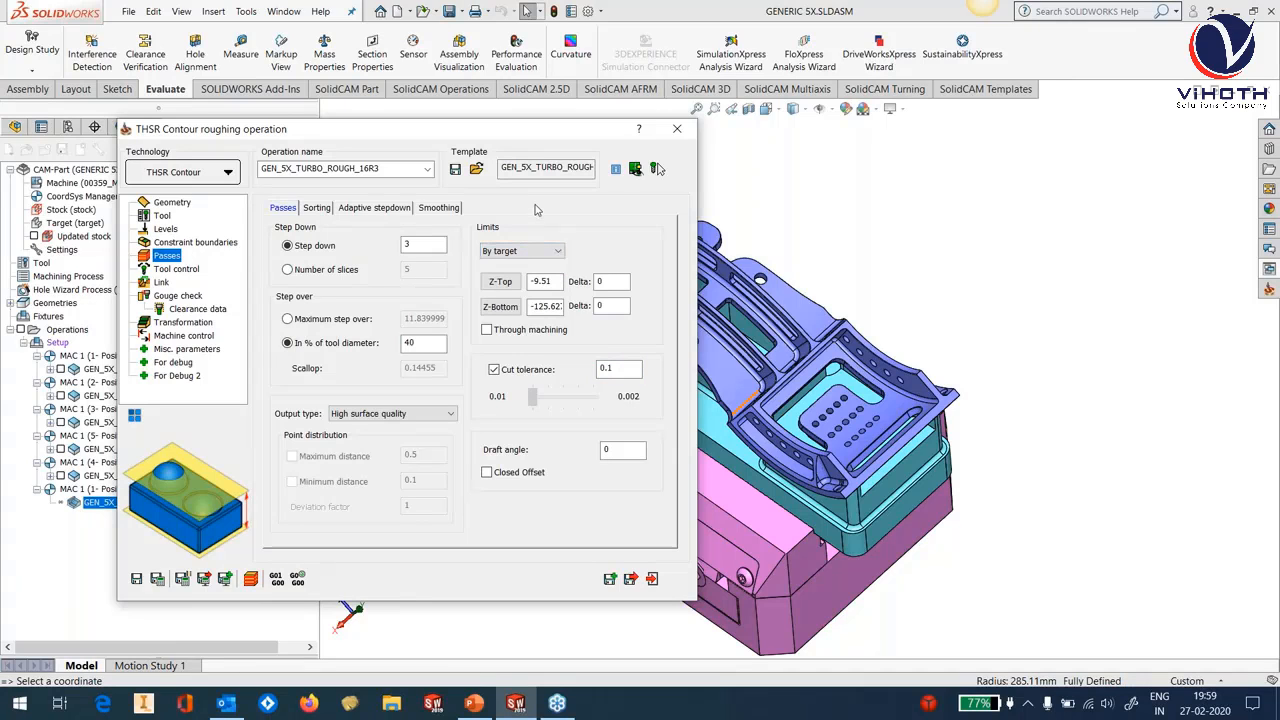
# Set the pass sorting to machine by Regions and bring up the adaptive stepdown settings.
pyautogui.click(326, 209)
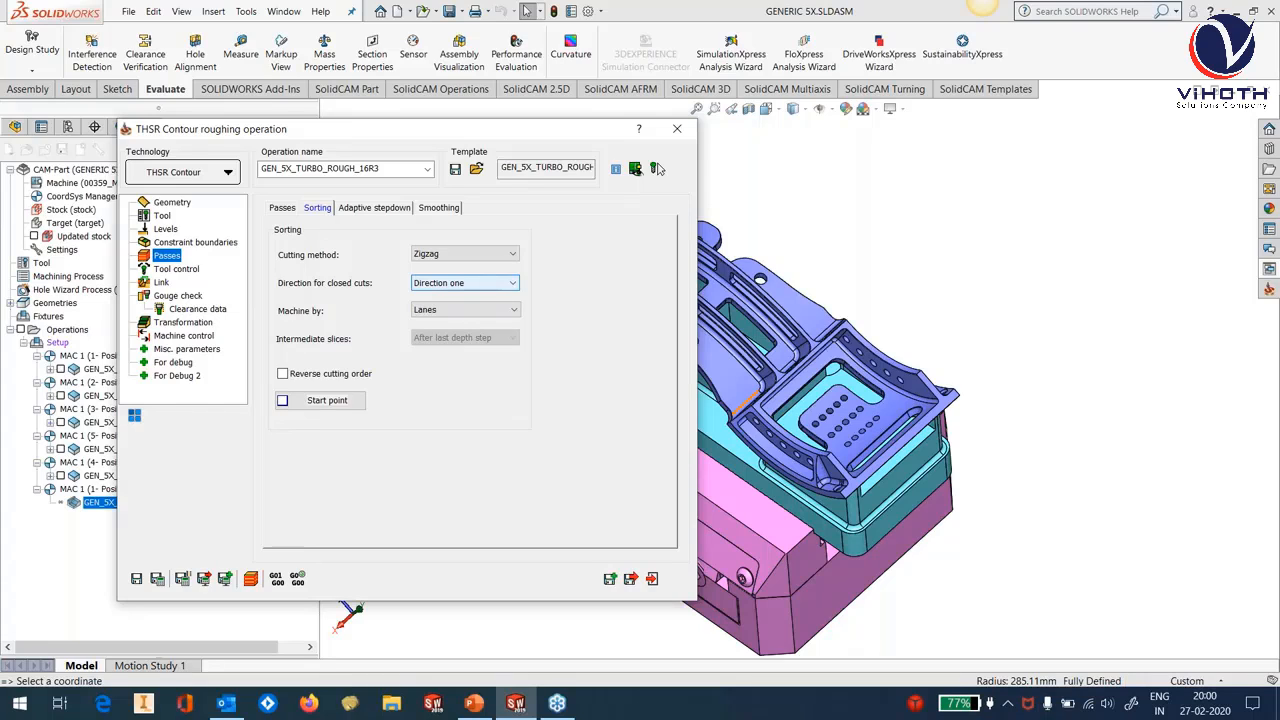
pyautogui.click(465, 310)
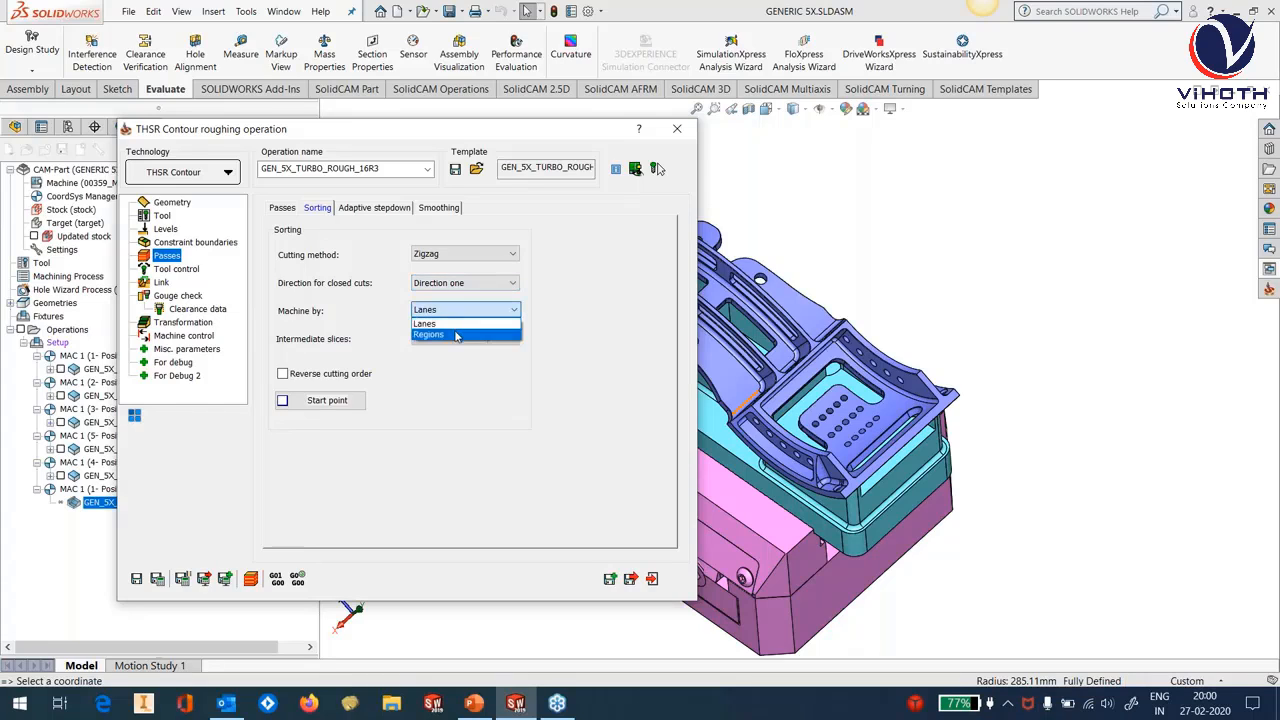
pyautogui.click(450, 337)
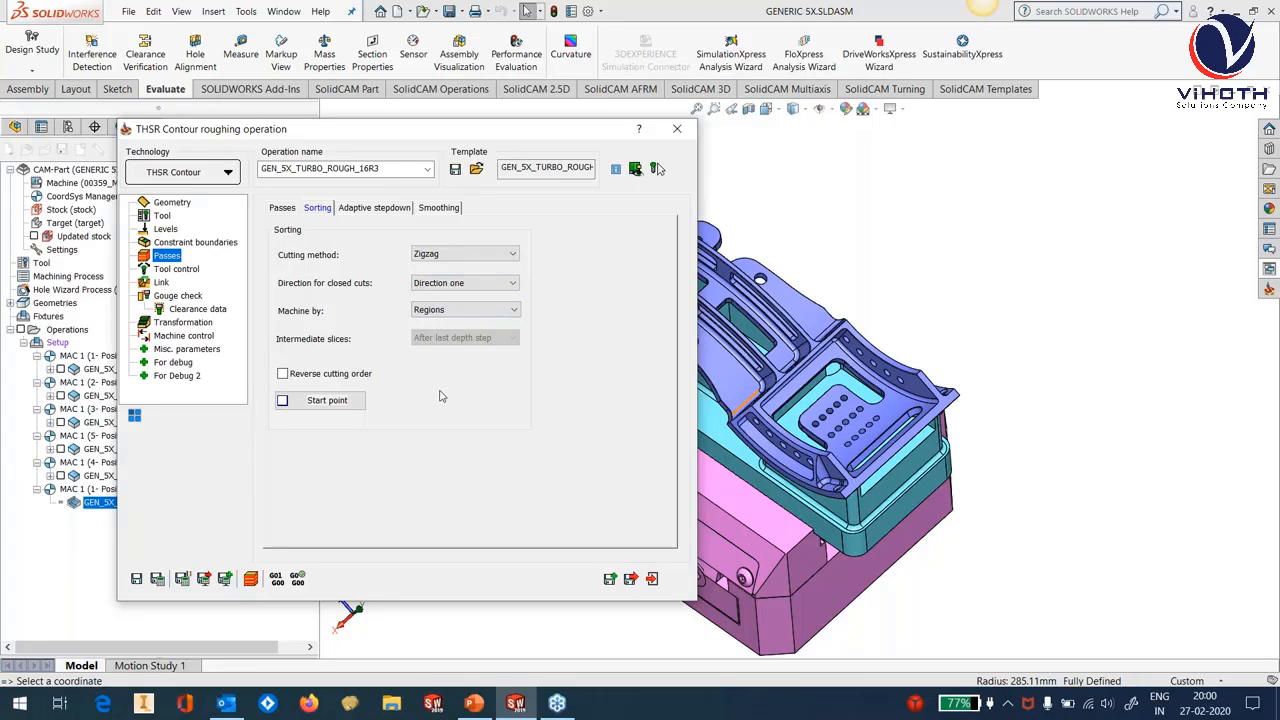
pyautogui.click(352, 210)
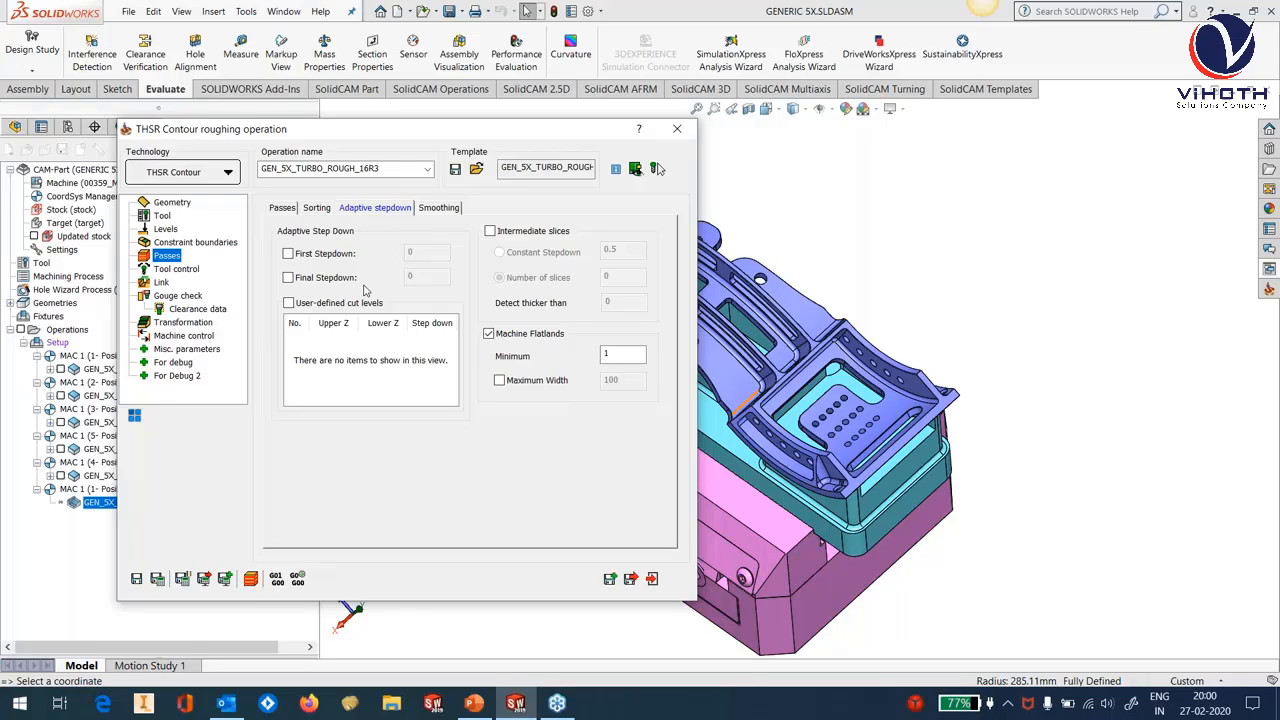
# Switch to Paint and sketch an open-topped pocket profile in black on the blank canvas.
pyautogui.click(28, 708)
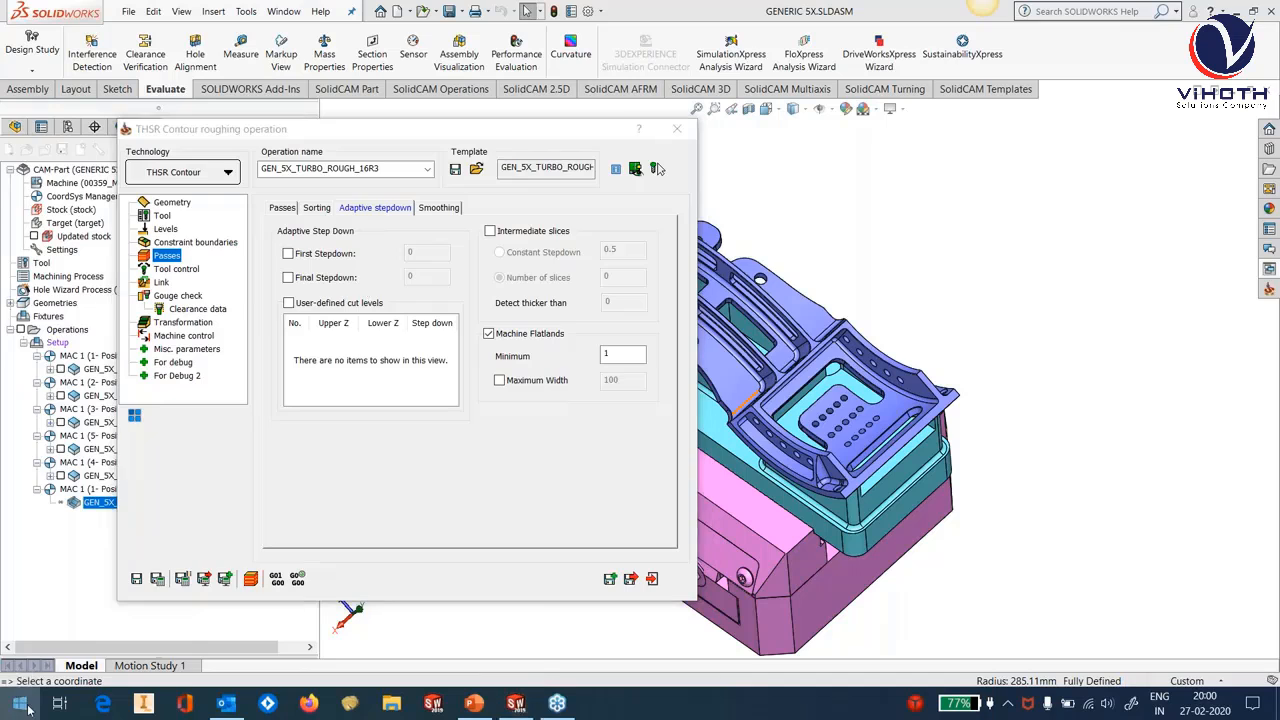
pyautogui.write('paint')
pyautogui.press('Return')
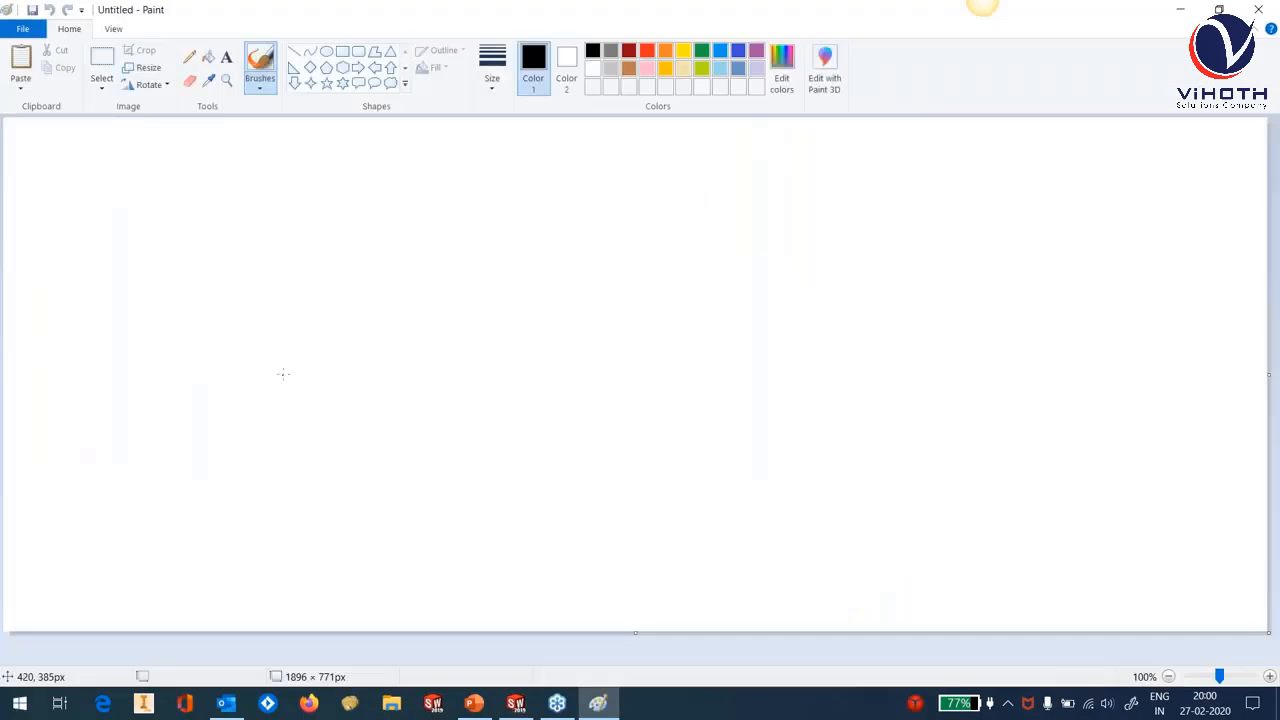
pyautogui.moveTo(285, 245)
pyautogui.mouseDown()
pyautogui.moveTo(303, 490)
pyautogui.moveTo(740, 499)
pyautogui.moveTo(769, 440)
pyautogui.moveTo(746, 230)
pyautogui.mouseUp()
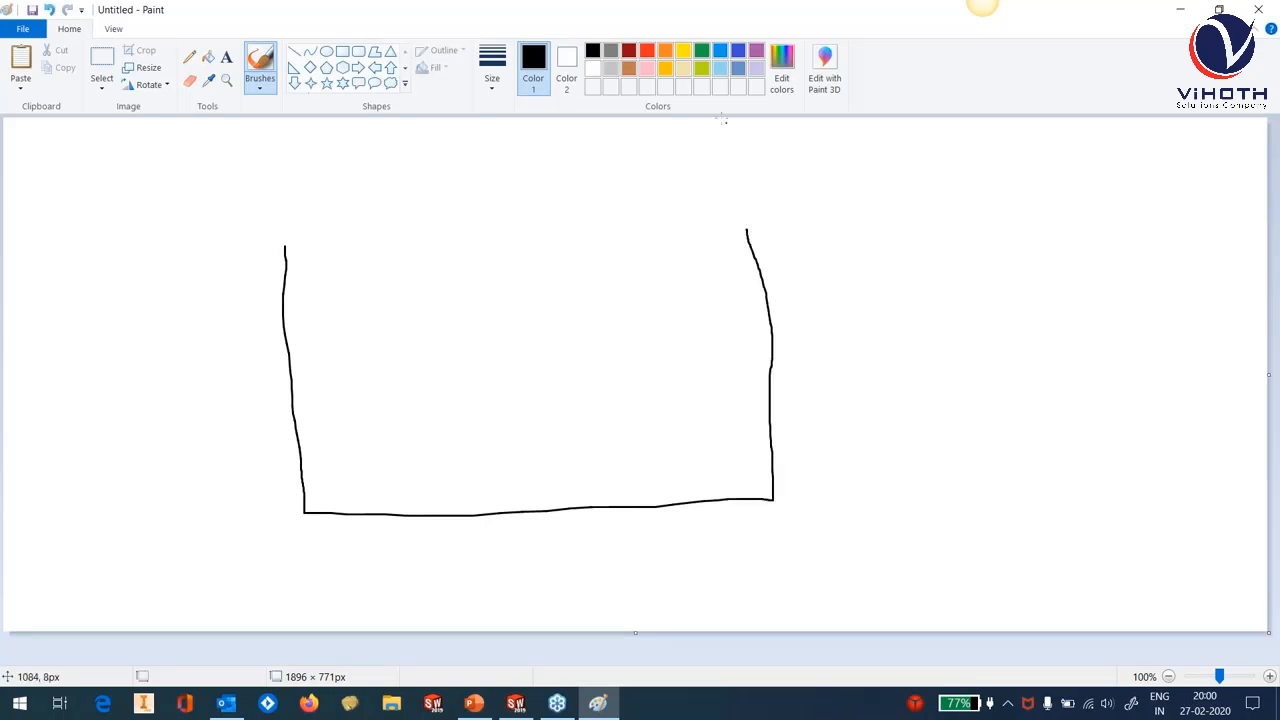
# Mark the pocket's depth in red beside the profile with upper and lower limit lines and the handwritten value 75.
pyautogui.click(647, 50)
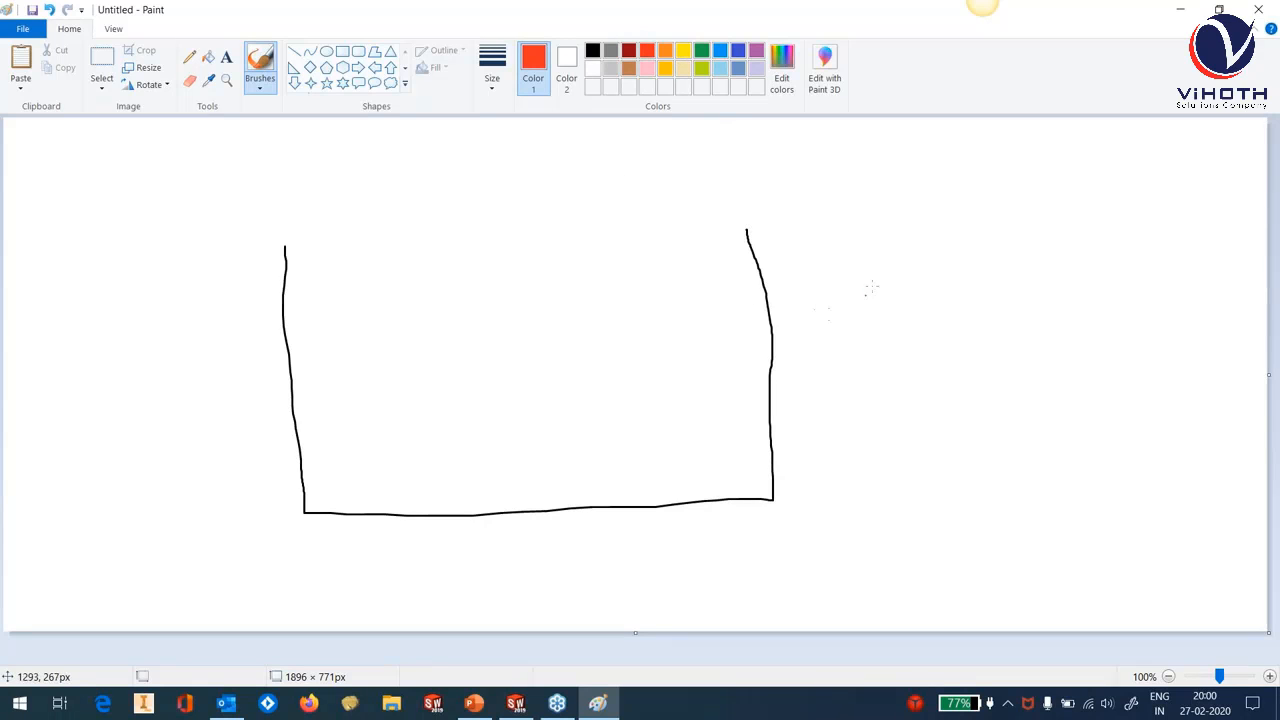
pyautogui.moveTo(870, 229); pyautogui.dragTo(922, 231)
pyautogui.moveTo(875, 482); pyautogui.dragTo(966, 474)
pyautogui.moveTo(907, 335); pyautogui.dragTo(930, 380)
pyautogui.moveTo(969, 339)
pyautogui.mouseDown()
pyautogui.moveTo(950, 340)
pyautogui.moveTo(972, 368)
pyautogui.moveTo(949, 383)
pyautogui.mouseUp()
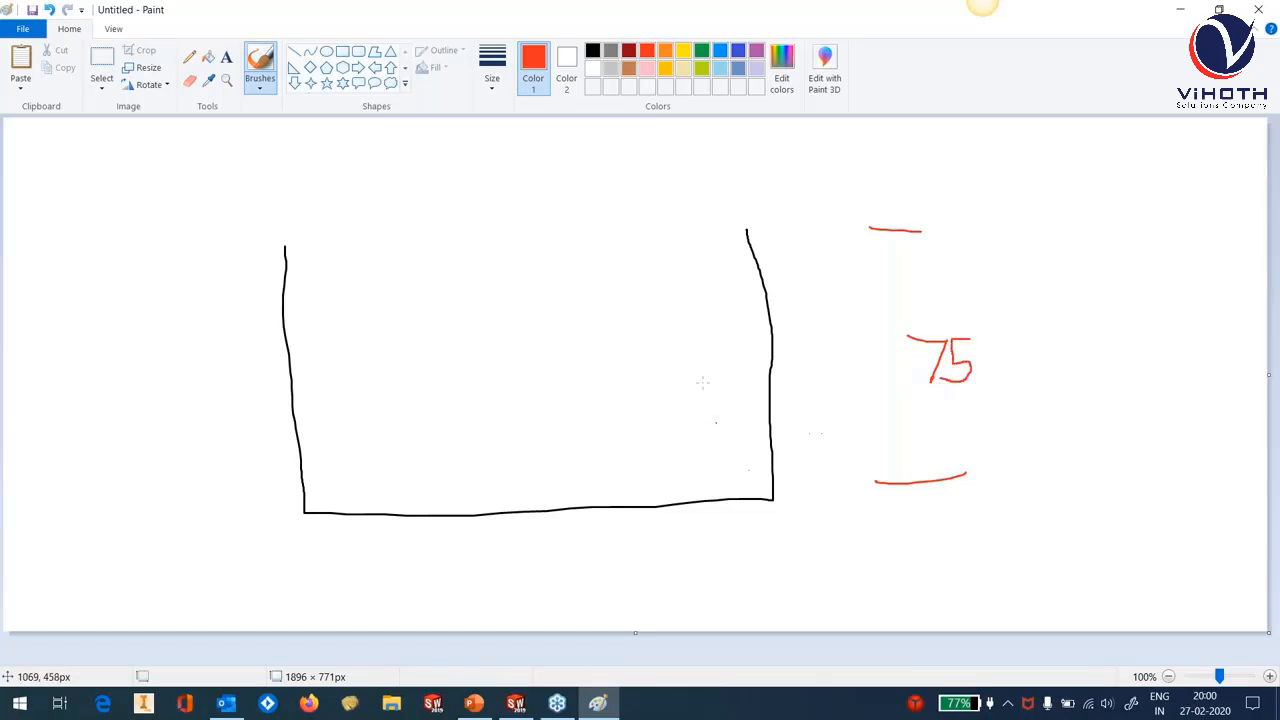
# Label the pocket wall in red with depths 0, -50, -60 and -75 and stepdowns 5, 3 and 1 for the successive zones.
pyautogui.moveTo(748, 194)
pyautogui.mouseDown()
pyautogui.moveTo(740, 214)
pyautogui.moveTo(761, 203)
pyautogui.moveTo(745, 195)
pyautogui.mouseUp()
pyautogui.moveTo(816, 277)
pyautogui.mouseDown()
pyautogui.moveTo(800, 295)
pyautogui.moveTo(834, 295)
pyautogui.moveTo(817, 282)
pyautogui.mouseUp()
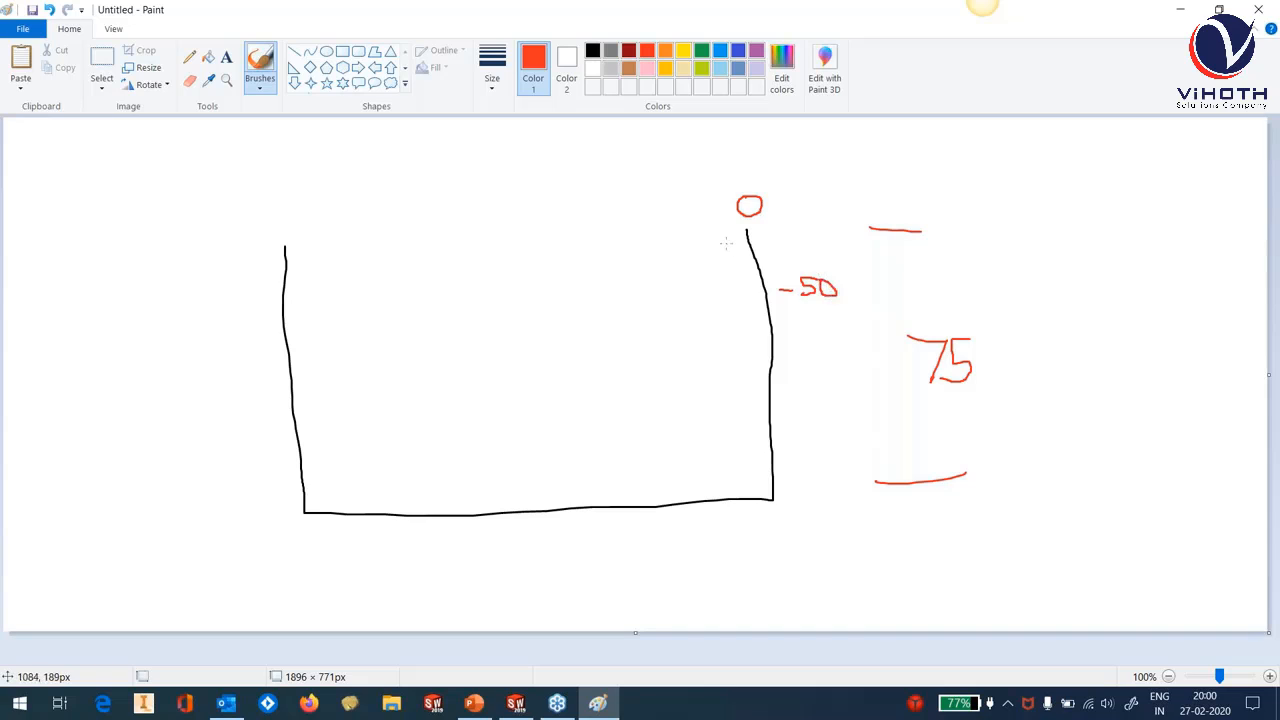
pyautogui.moveTo(736, 241)
pyautogui.mouseDown()
pyautogui.moveTo(717, 244)
pyautogui.moveTo(737, 265)
pyautogui.mouseUp()
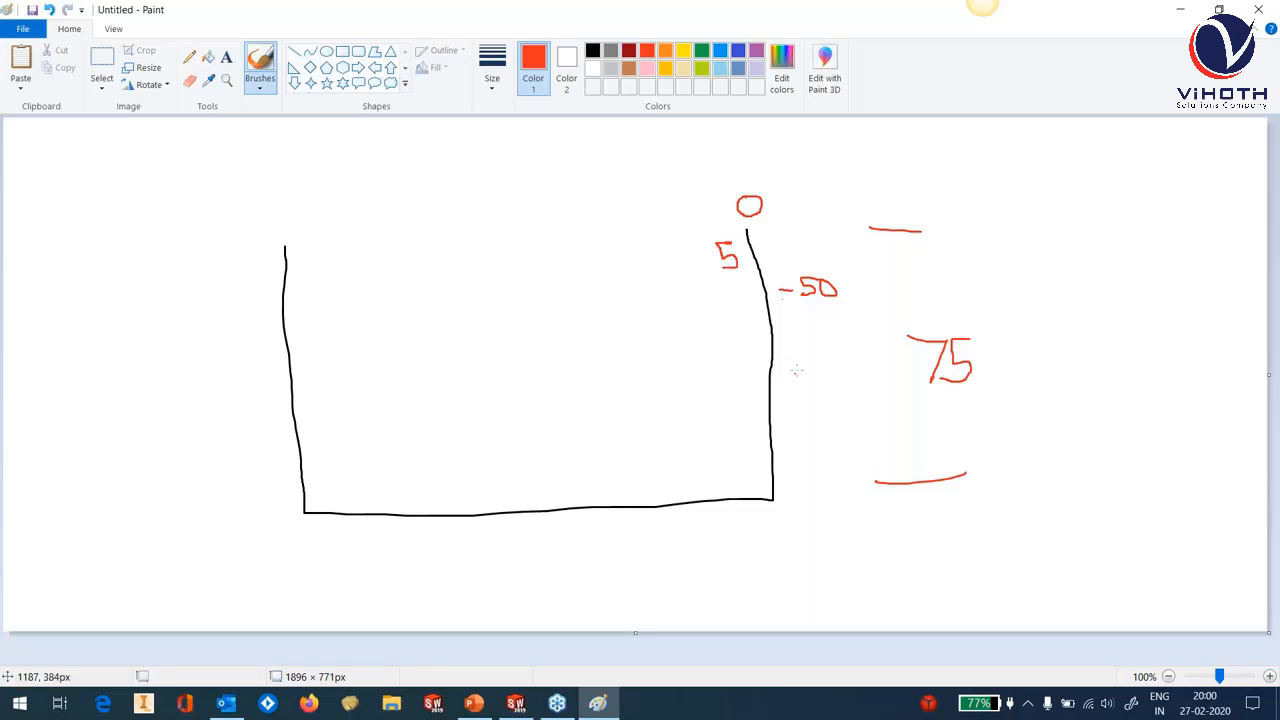
pyautogui.moveTo(786, 375)
pyautogui.mouseDown()
pyautogui.moveTo(847, 380)
pyautogui.moveTo(834, 367)
pyautogui.mouseUp()
pyautogui.moveTo(736, 331); pyautogui.dragTo(740, 351)
pyautogui.moveTo(801, 496)
pyautogui.mouseDown()
pyautogui.moveTo(838, 476)
pyautogui.moveTo(833, 502)
pyautogui.moveTo(856, 478)
pyautogui.moveTo(839, 502)
pyautogui.mouseUp()
pyautogui.moveTo(755, 437); pyautogui.dragTo(757, 466)
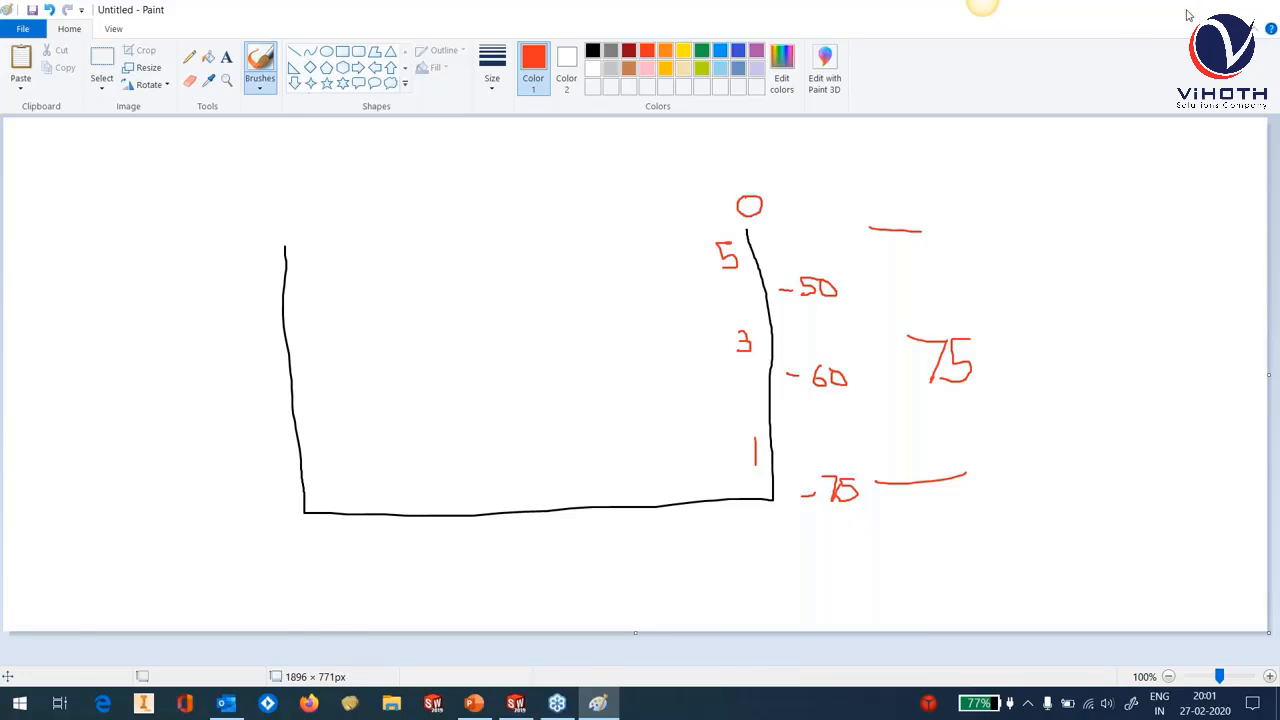
# Switch back to SolidCAM and review the smoothing and filtering settings of the turbo roughing passes.
pyautogui.click(1188, 15)
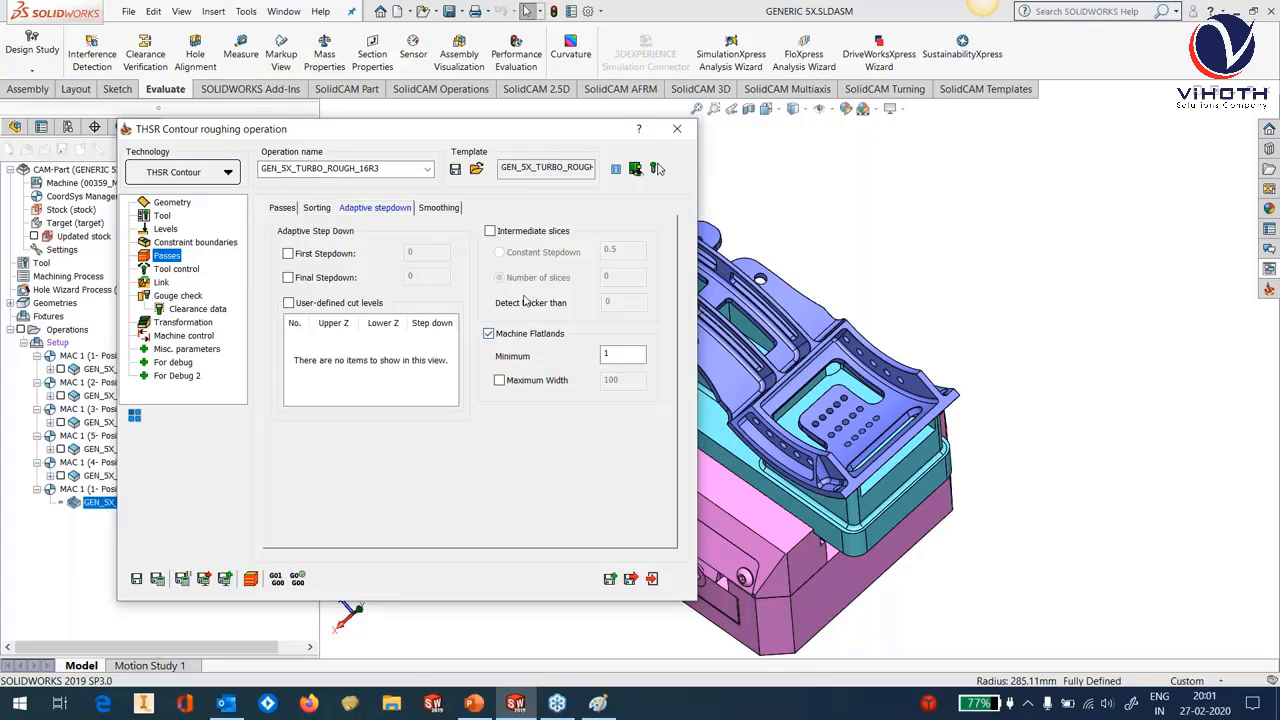
pyautogui.click(441, 209)
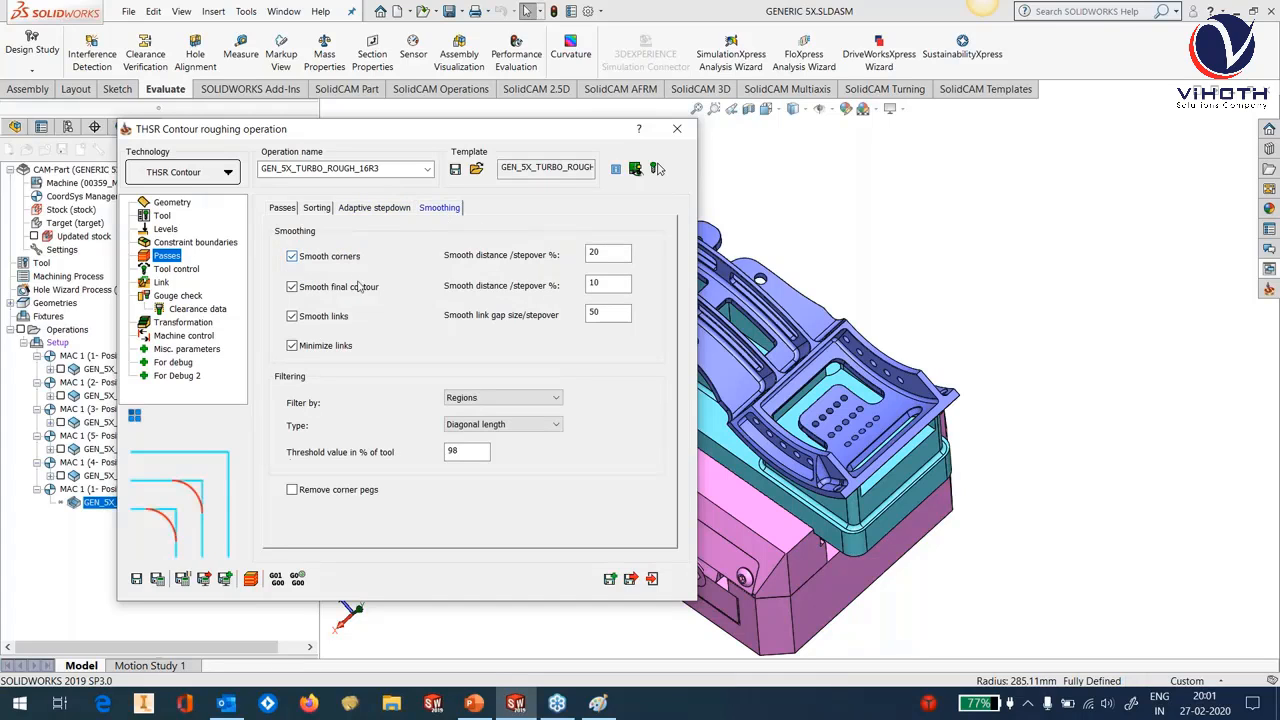
pyautogui.moveTo(361, 292)
pyautogui.moveTo(343, 318)
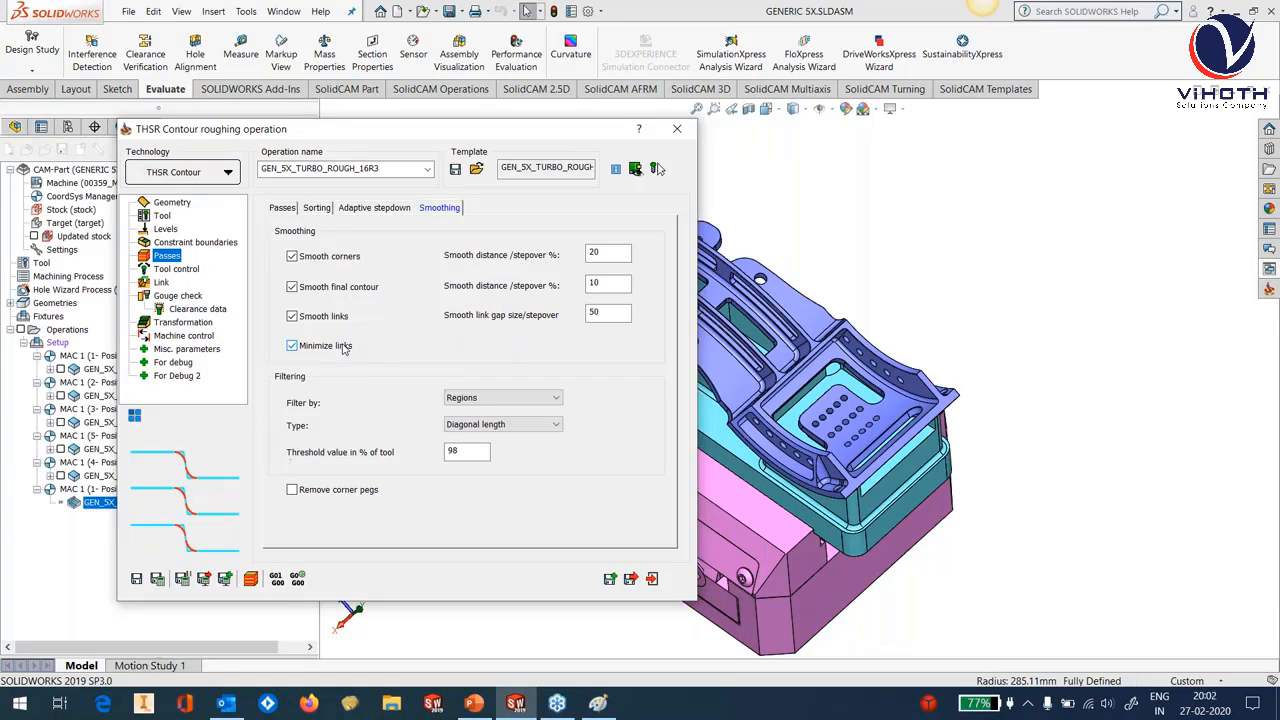
# Review the roughing operation's tool control, link ramping, gouge check, transformation, machine control and miscellaneous parameters.
pyautogui.click(186, 270)
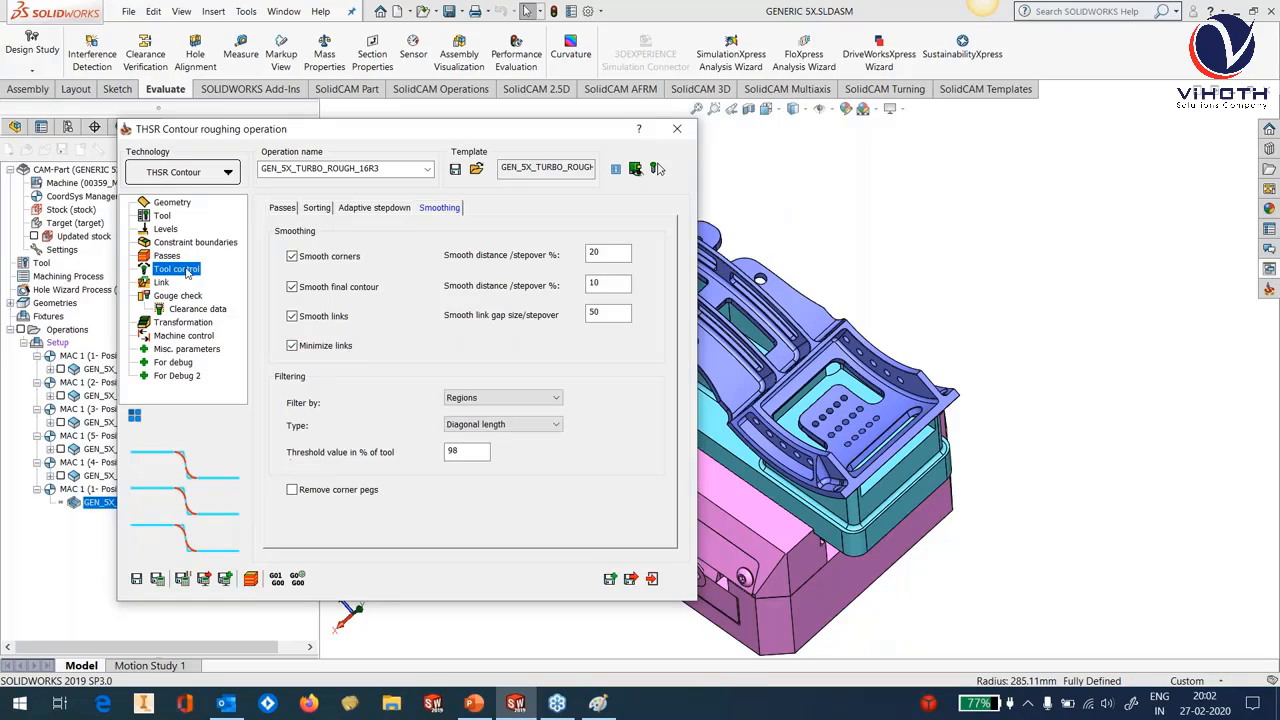
pyautogui.click(162, 285)
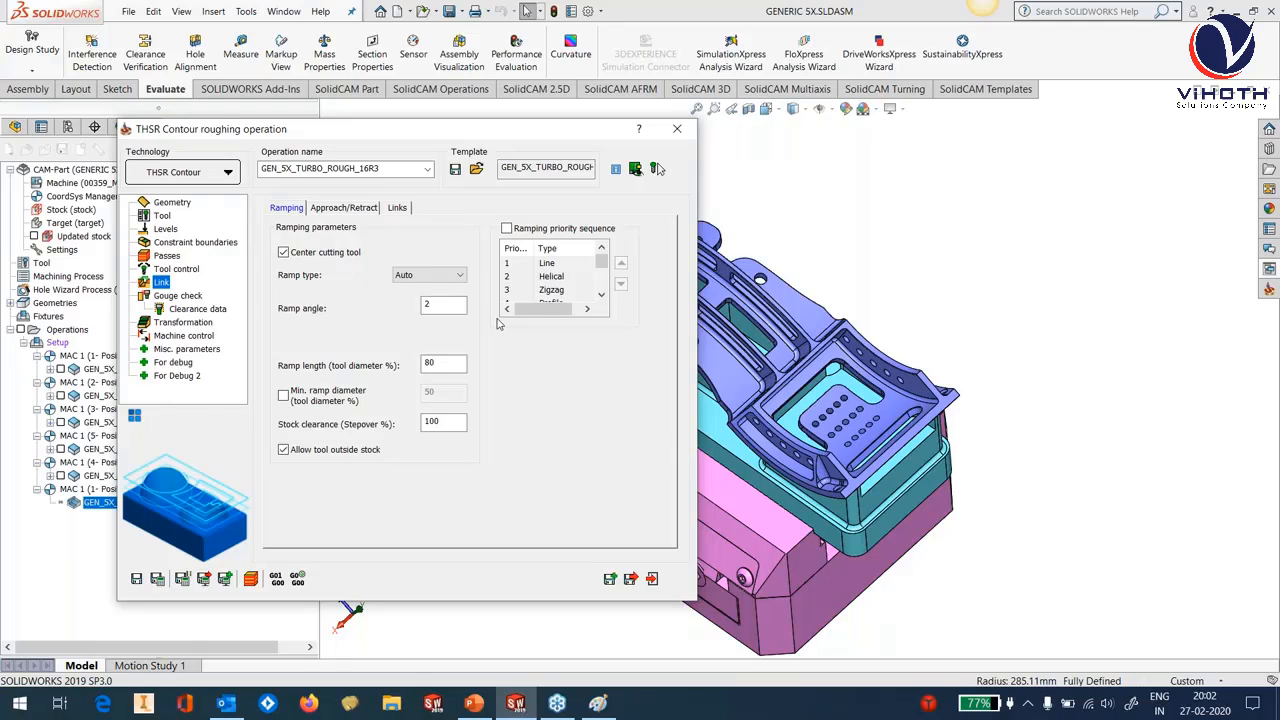
pyautogui.click(179, 296)
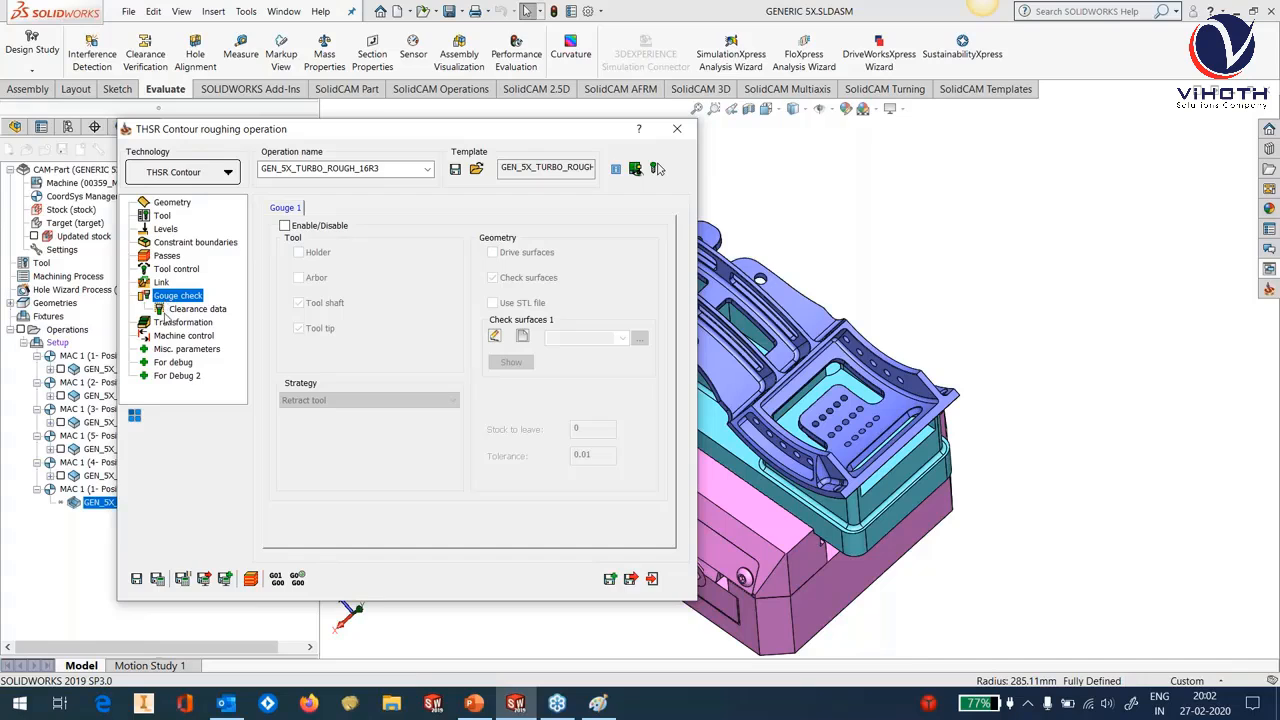
pyautogui.click(168, 323)
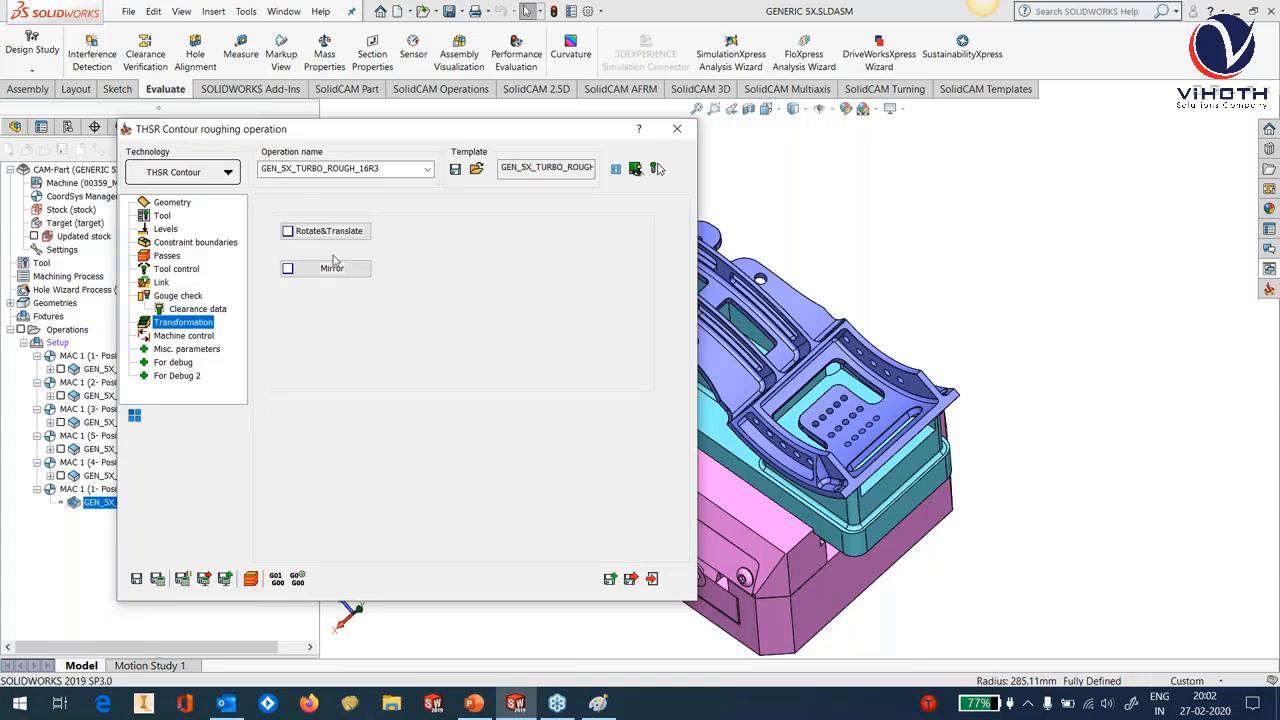
pyautogui.click(183, 336)
pyautogui.click(186, 349)
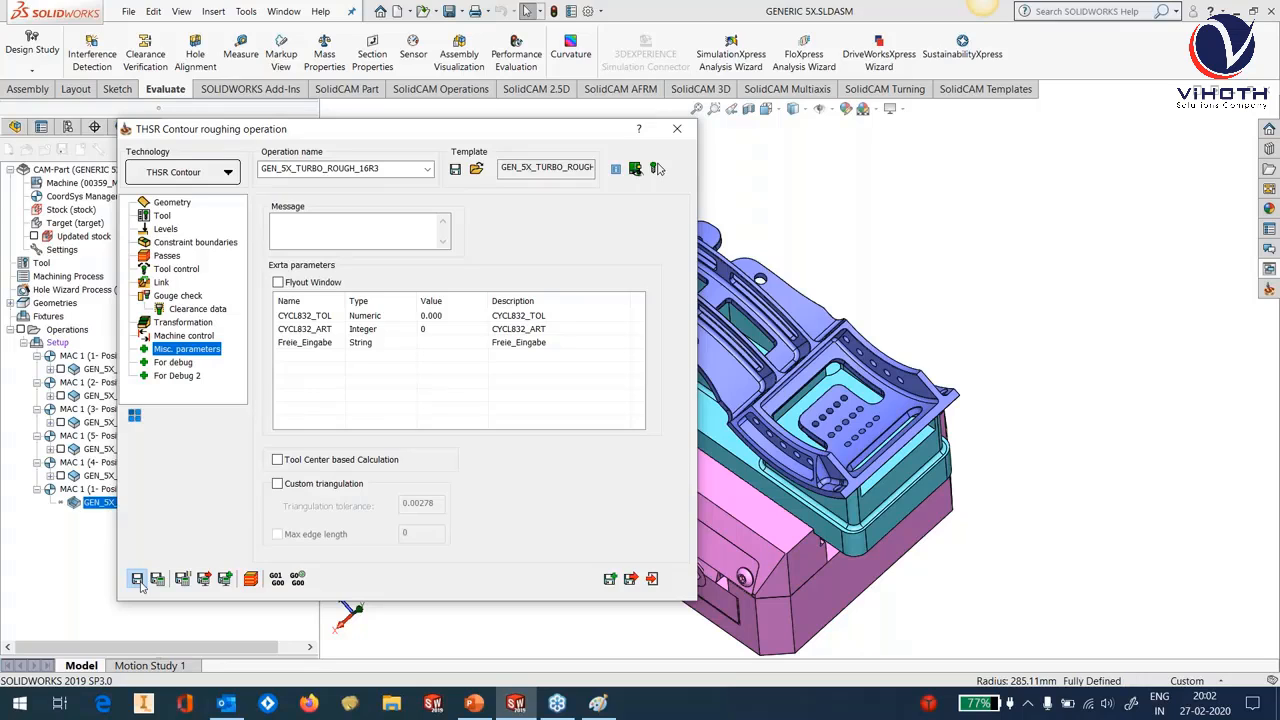
# Save and close the roughing operation, and calculate the GEN_5X_TURBO_ROUGH_16R3 toolpath.
pyautogui.click(138, 579)
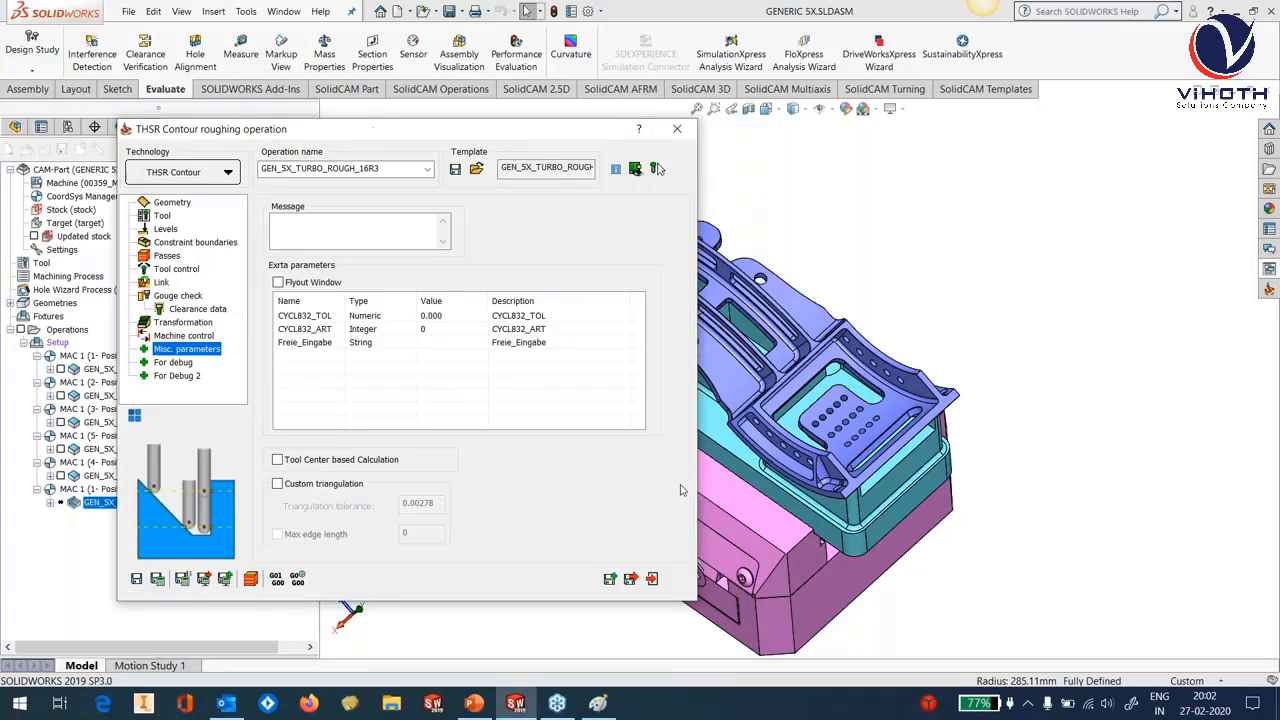
pyautogui.click(652, 578)
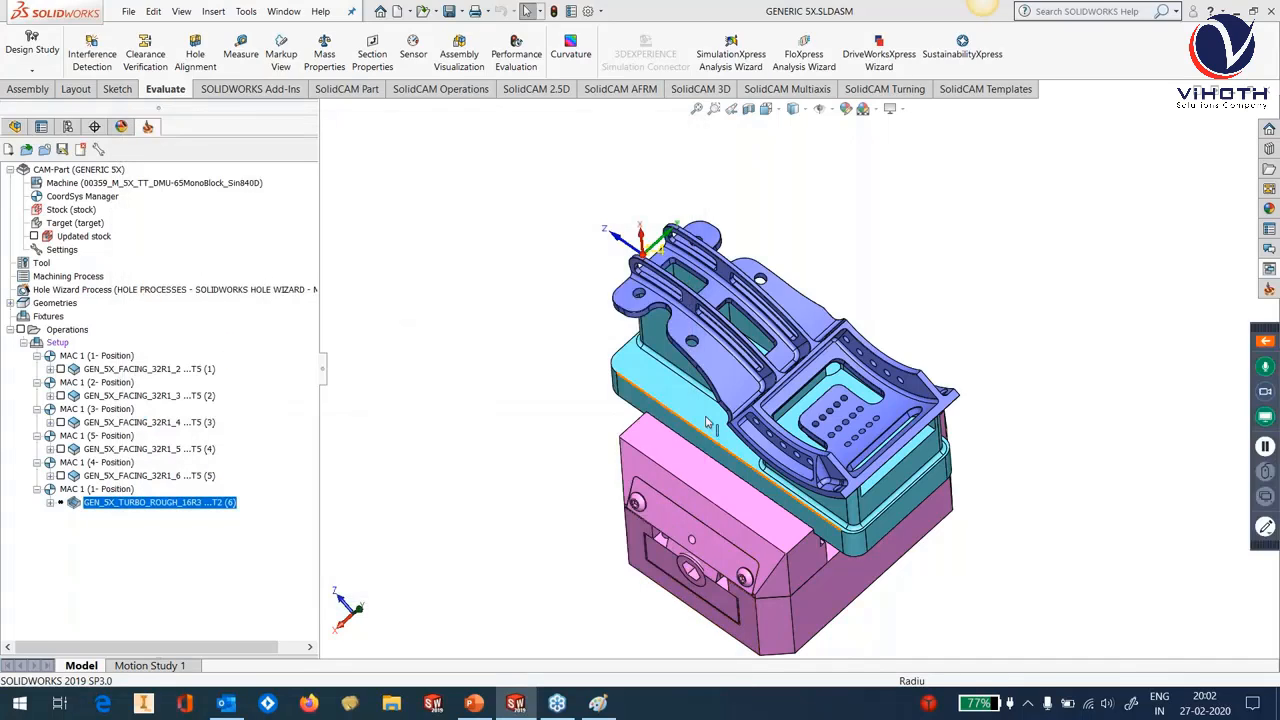
pyautogui.rightClick(160, 507)
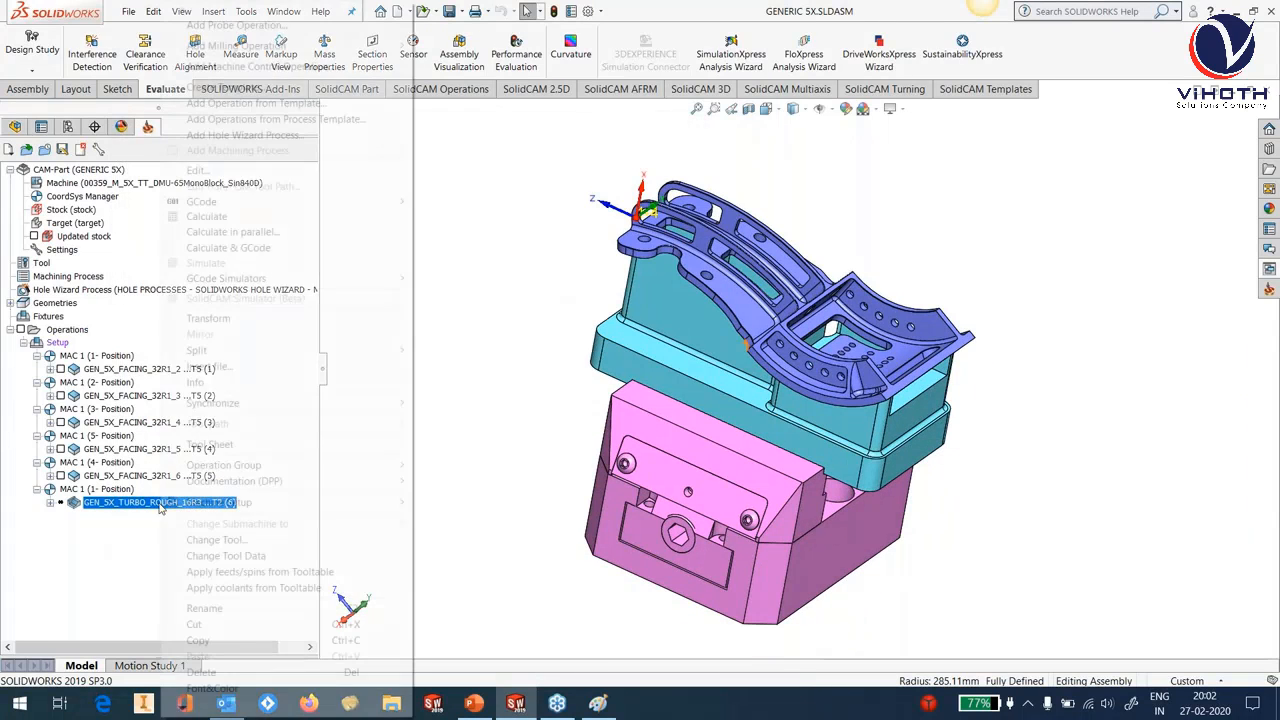
pyautogui.click(206, 216)
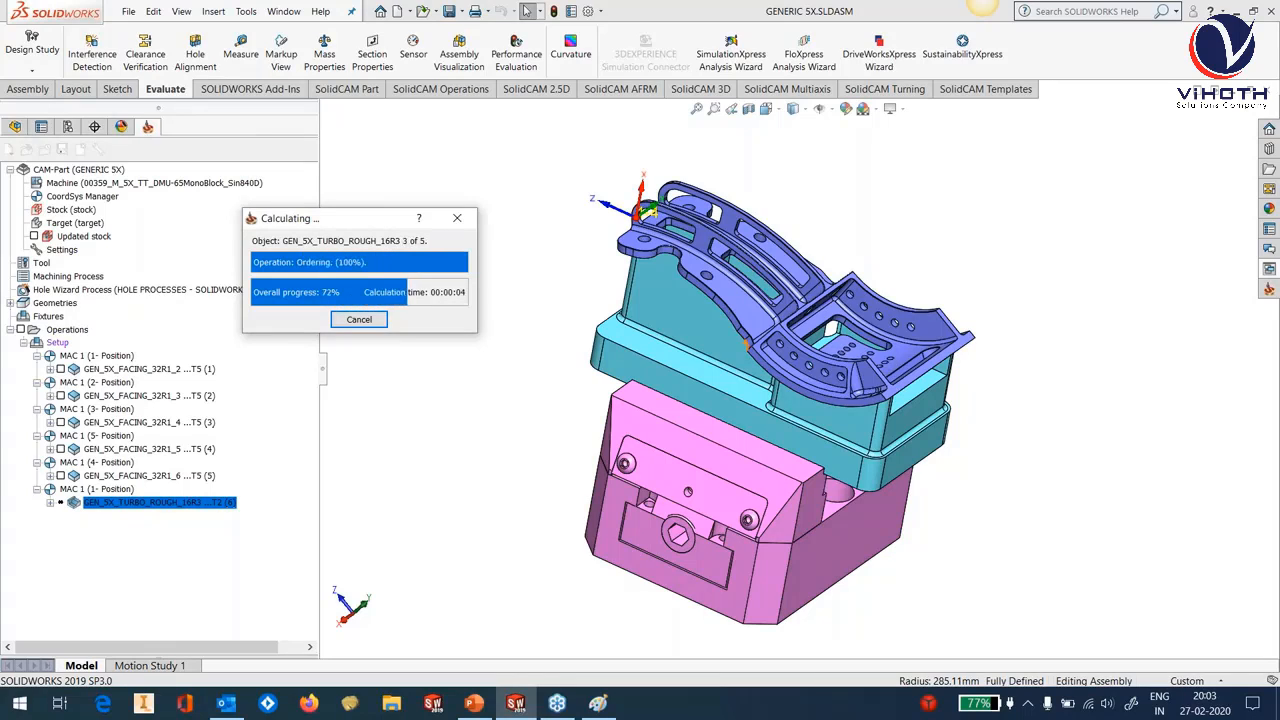
# Check the computer's processor load in Task Manager while the toolpath calculates, and minimize it once calculation is done.
pyautogui.rightClick(688, 705)
pyautogui.click(745, 617)
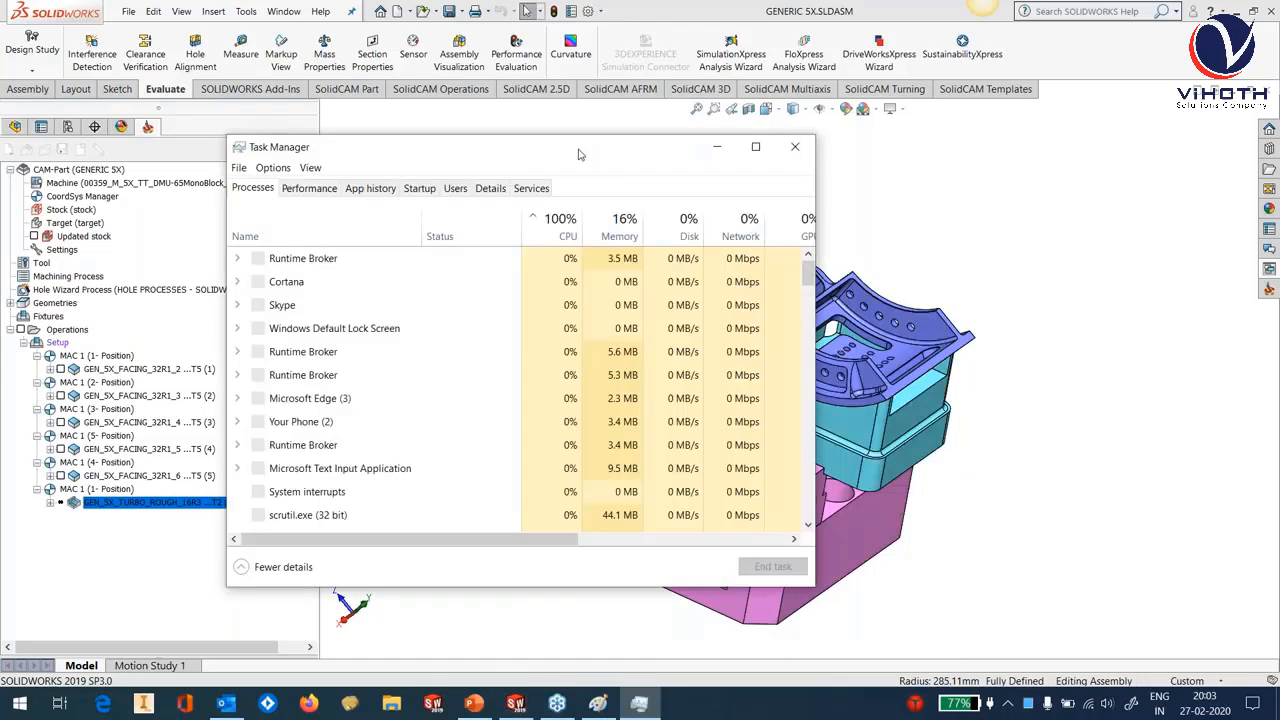
pyautogui.moveTo(578, 154); pyautogui.dragTo(953, 158)
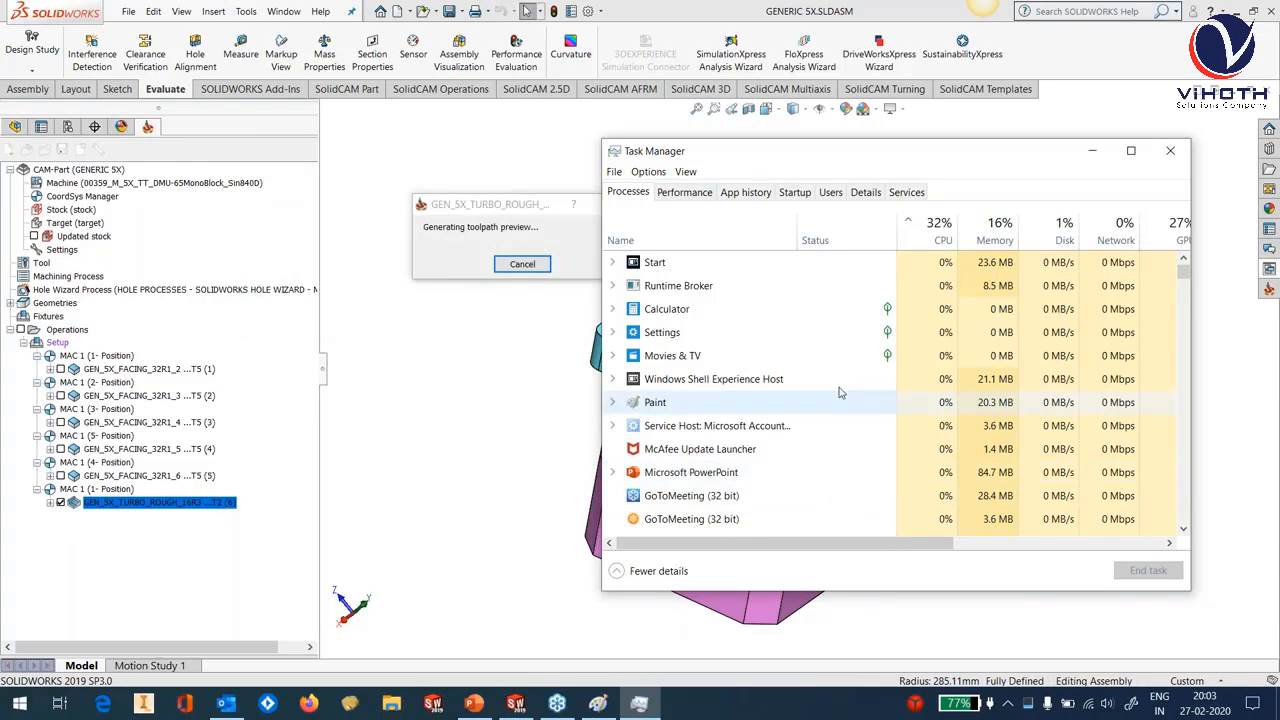
pyautogui.click(1092, 151)
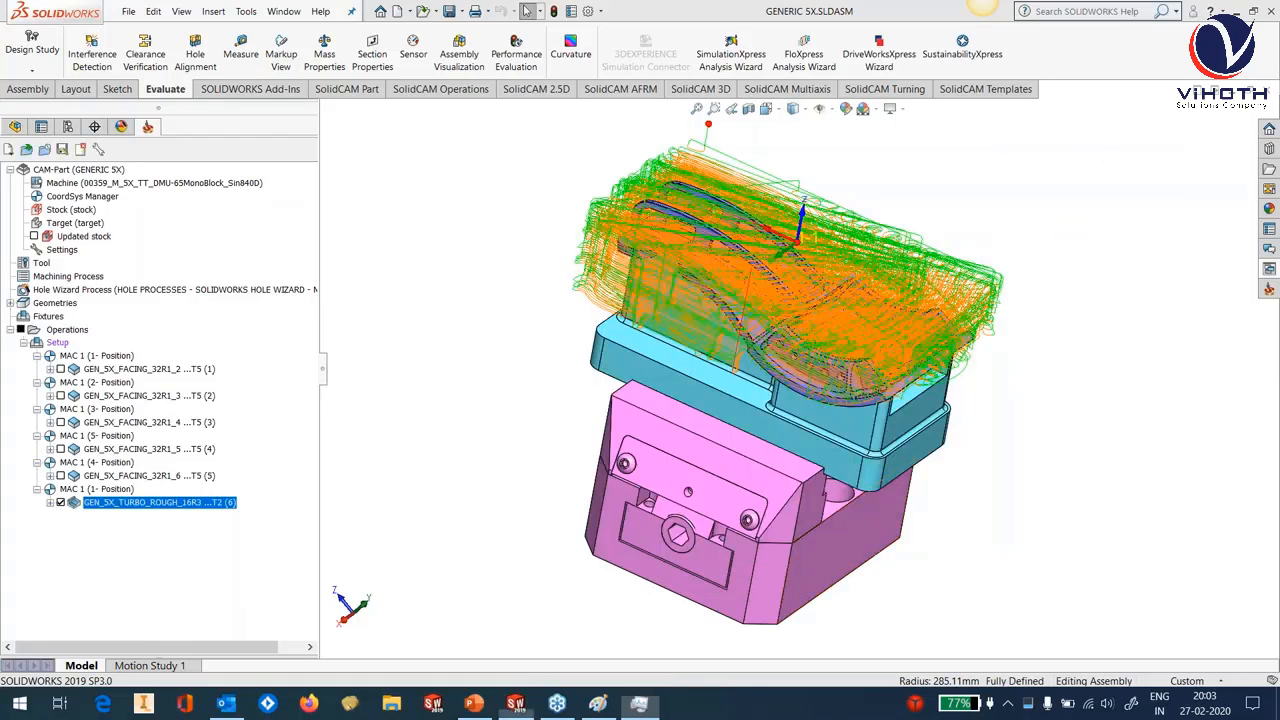
# Examine the calculated turbo roughing toolpath from the side, up close around the part and the stock below it.
pyautogui.moveTo(850, 400); pyautogui.dragTo(880, 310, button='middle')
pyautogui.moveTo(760, 390); pyautogui.dragTo(890, 443, button='middle')
pyautogui.press('space')
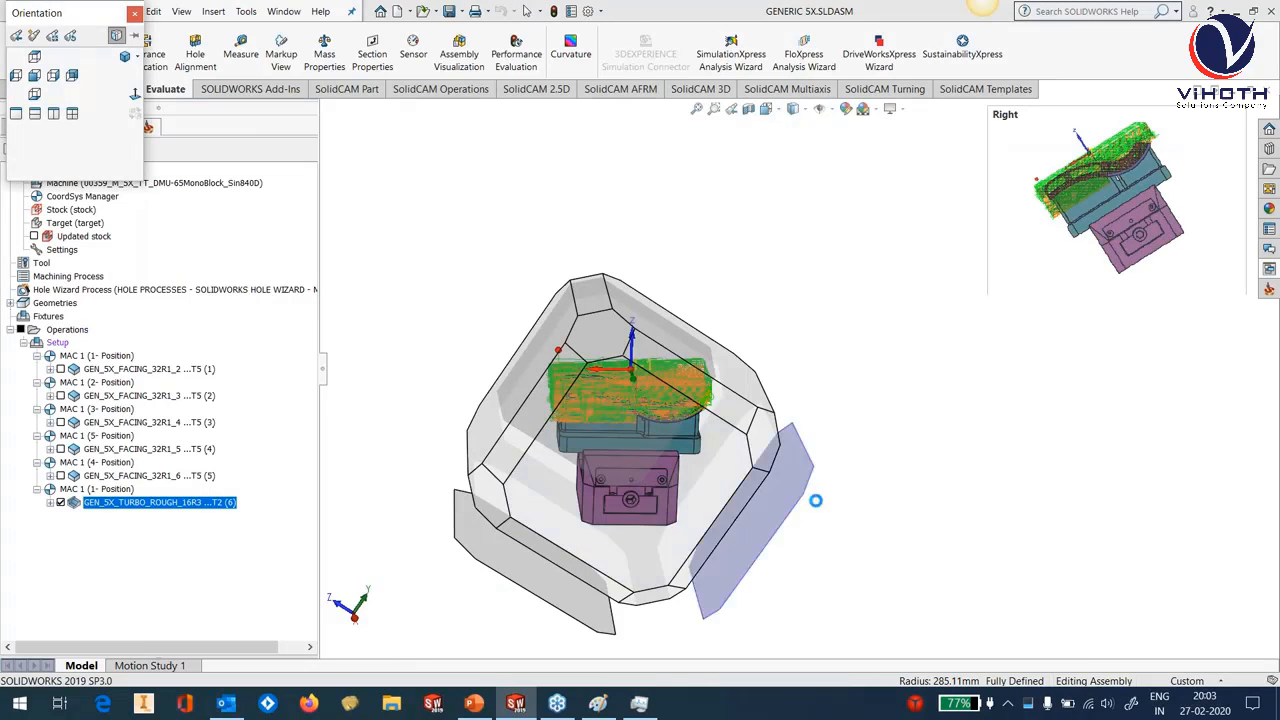
pyautogui.click(728, 489)
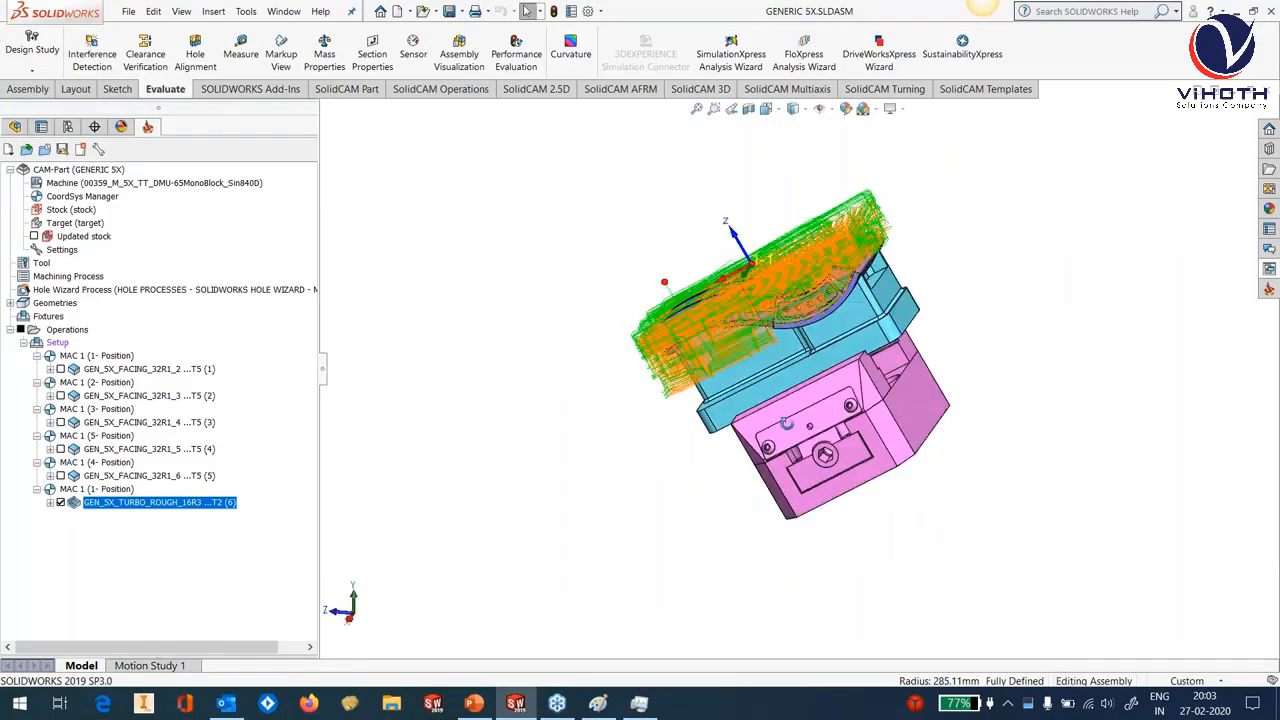
pyautogui.moveTo(787, 424); pyautogui.dragTo(813, 285, button='middle')
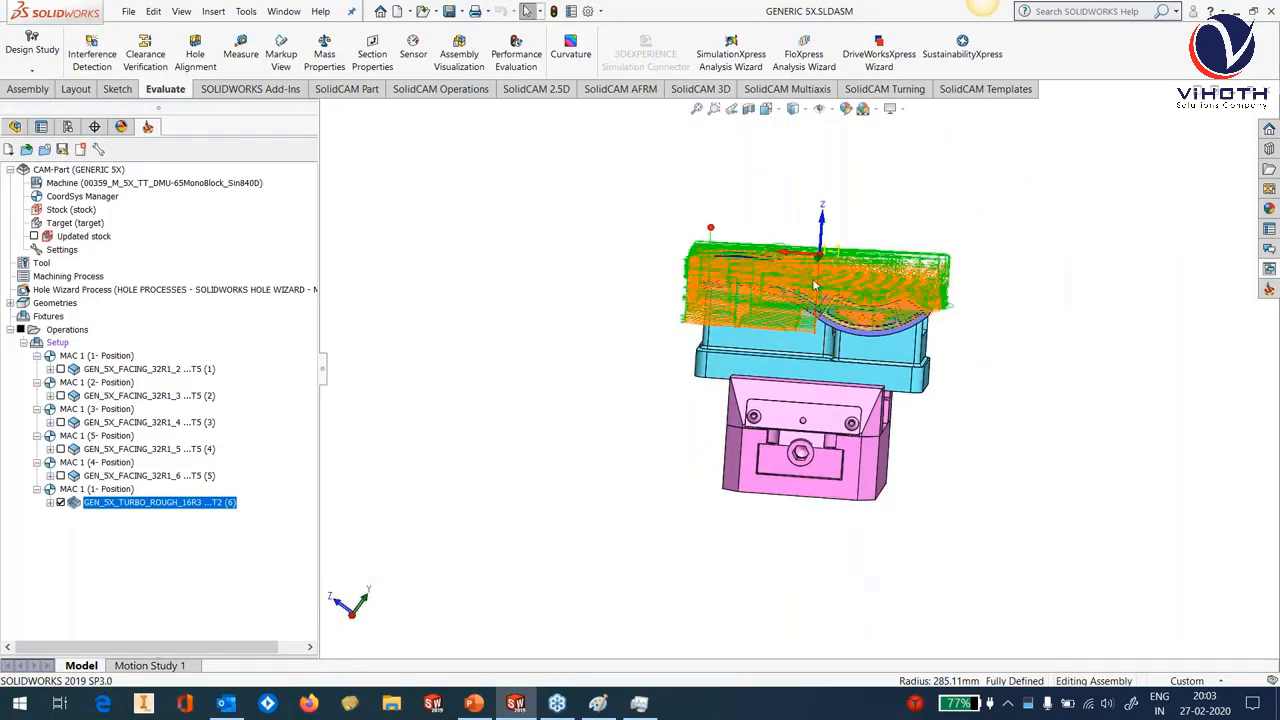
pyautogui.scroll(-5, 815, 287)
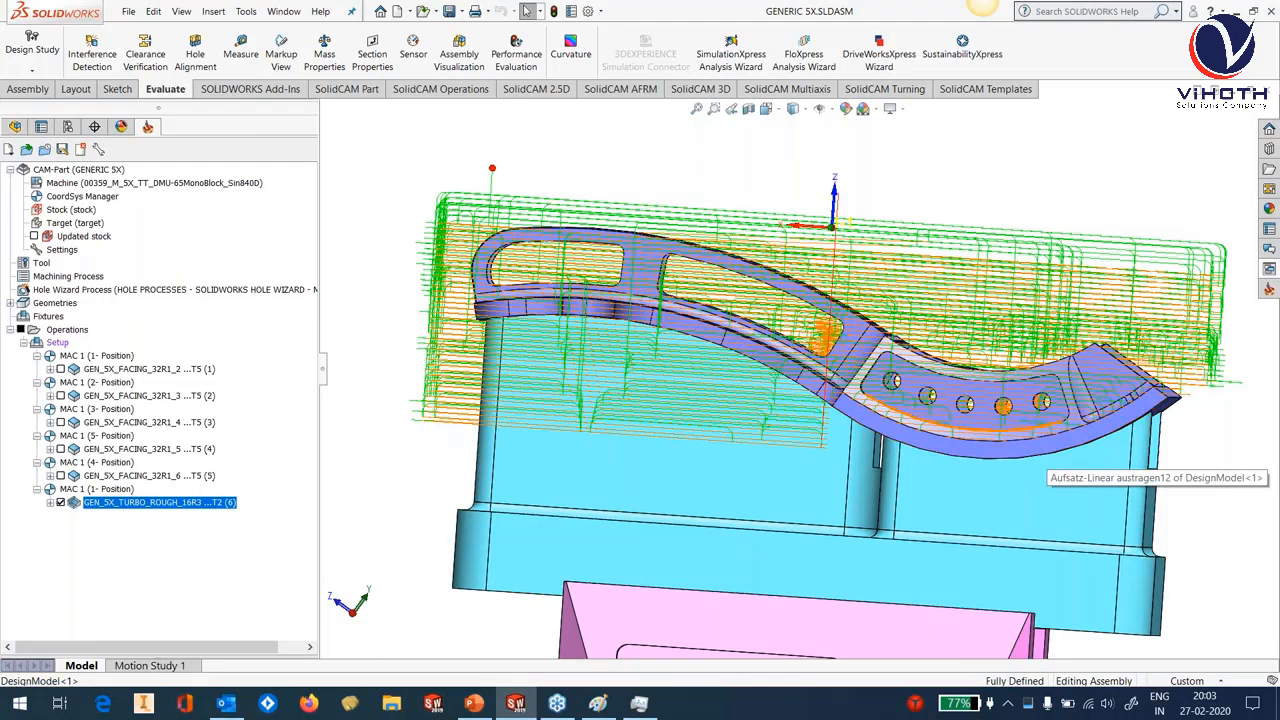
pyautogui.moveTo(521, 375); pyautogui.dragTo(750, 360, button='middle')
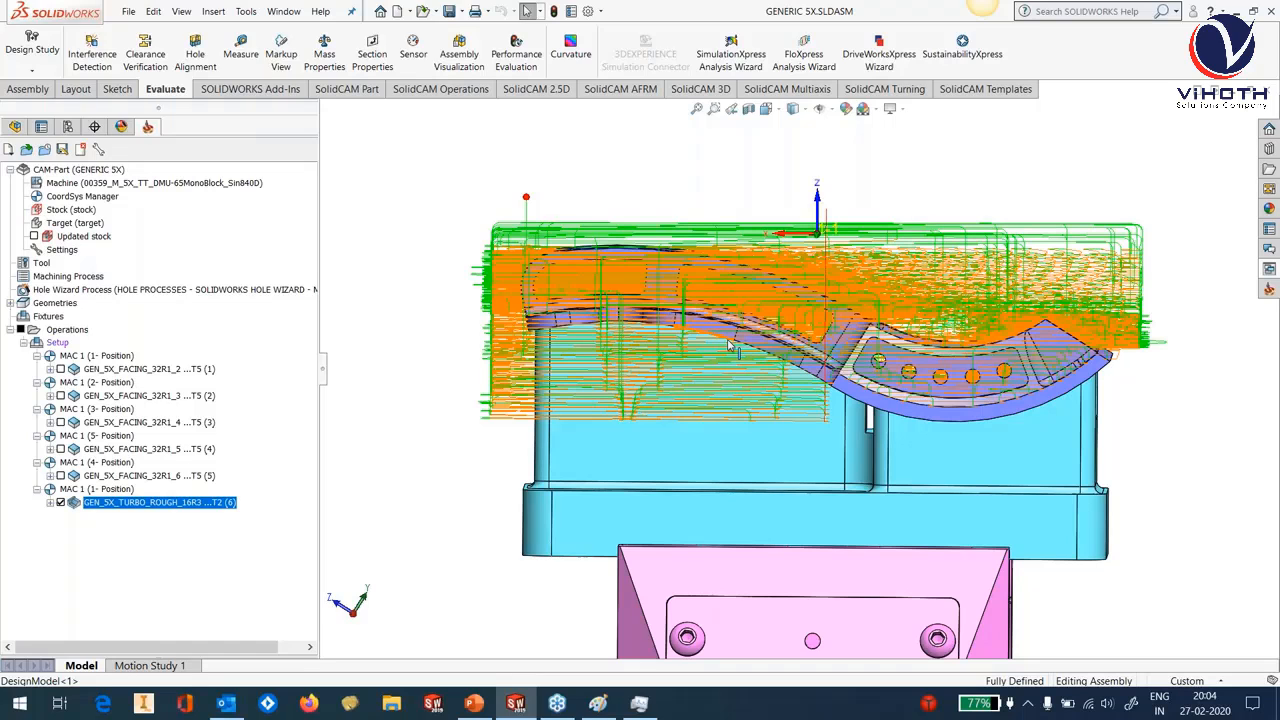
# Edit the turbo roughing operation's stock settings with Stock has undercuts enabled, and save and close it.
pyautogui.rightClick(200, 504)
pyautogui.click(290, 171)
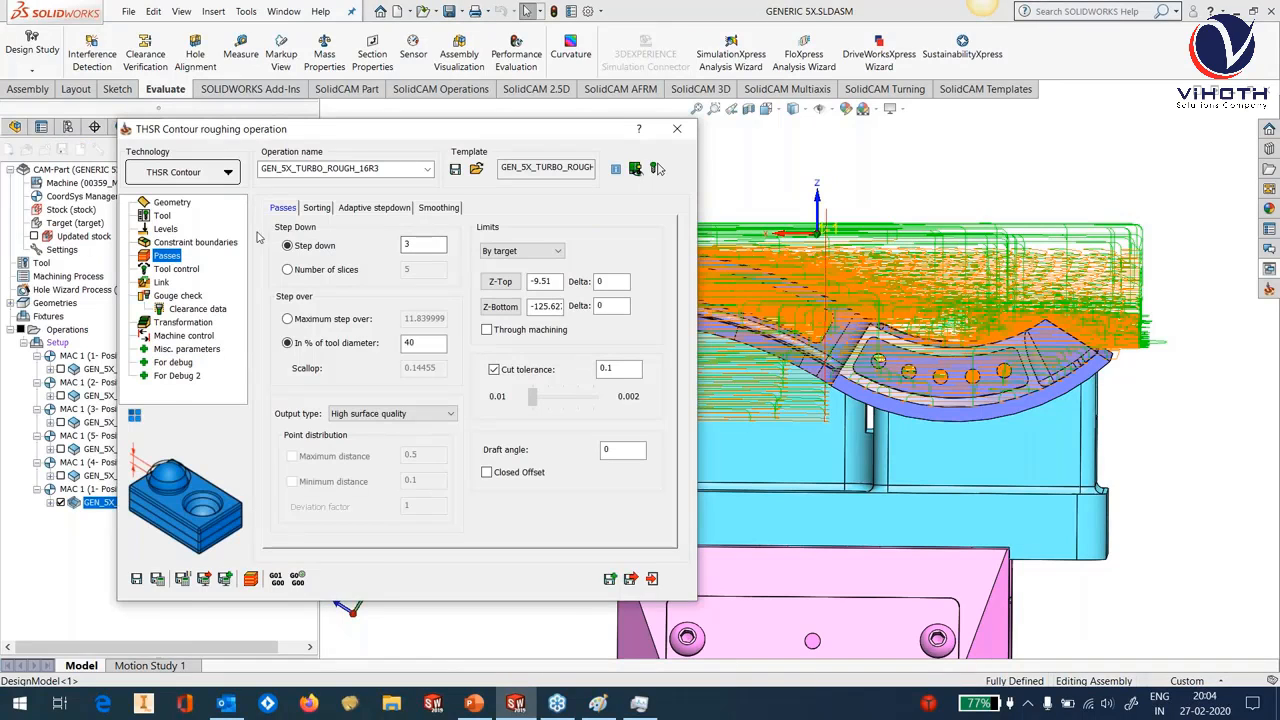
pyautogui.click(172, 203)
pyautogui.click(326, 207)
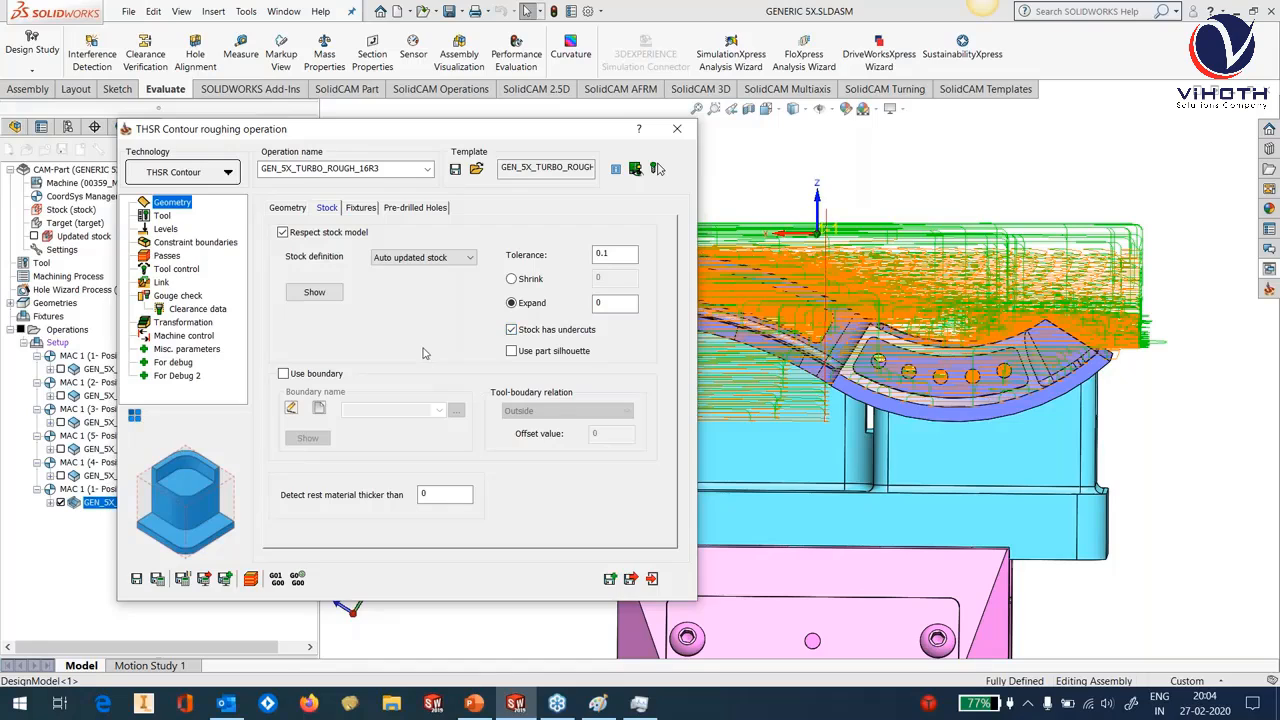
pyautogui.click(137, 578)
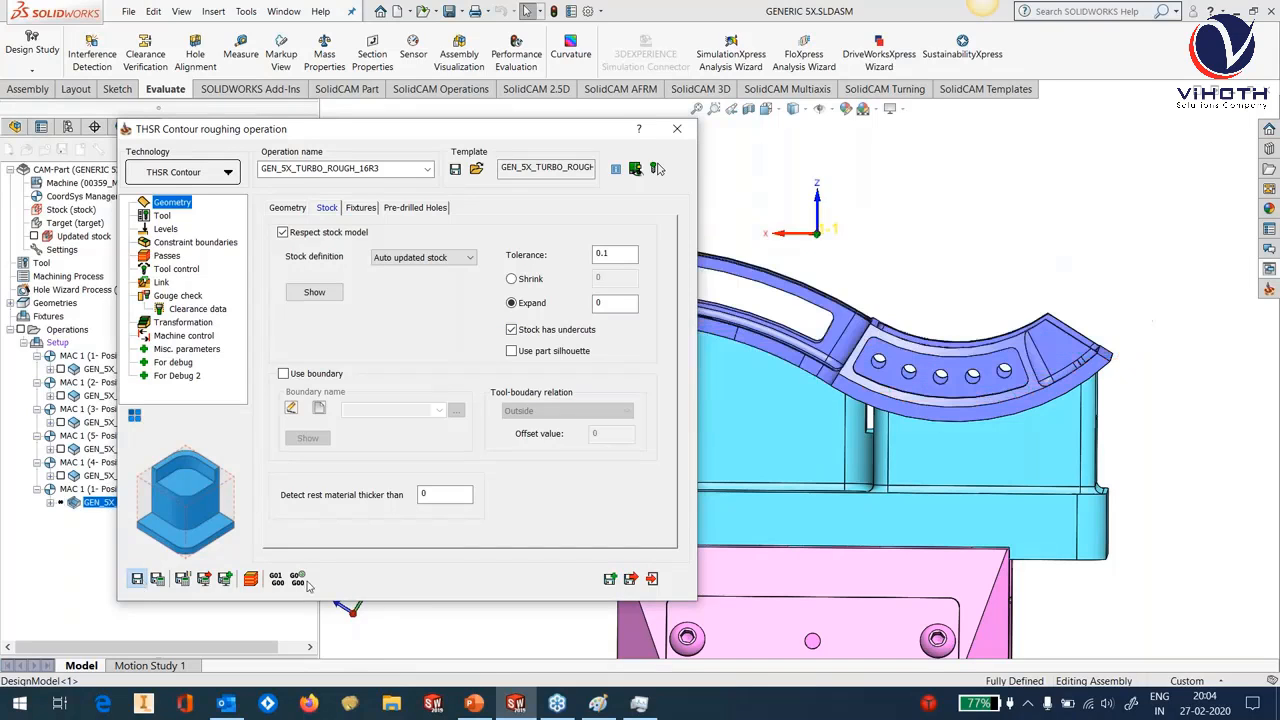
pyautogui.click(651, 578)
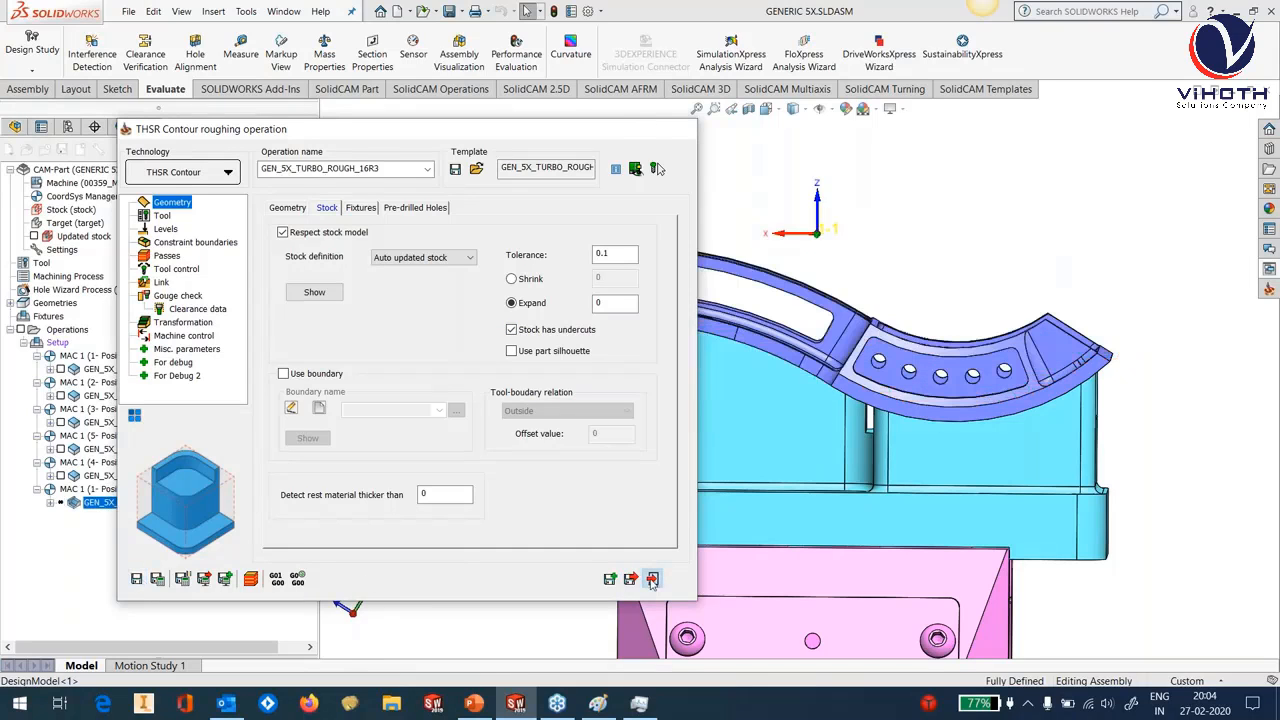
# Recalculate the turbo roughing toolpath while monitoring the processor load in Task Manager.
pyautogui.rightClick(130, 502)
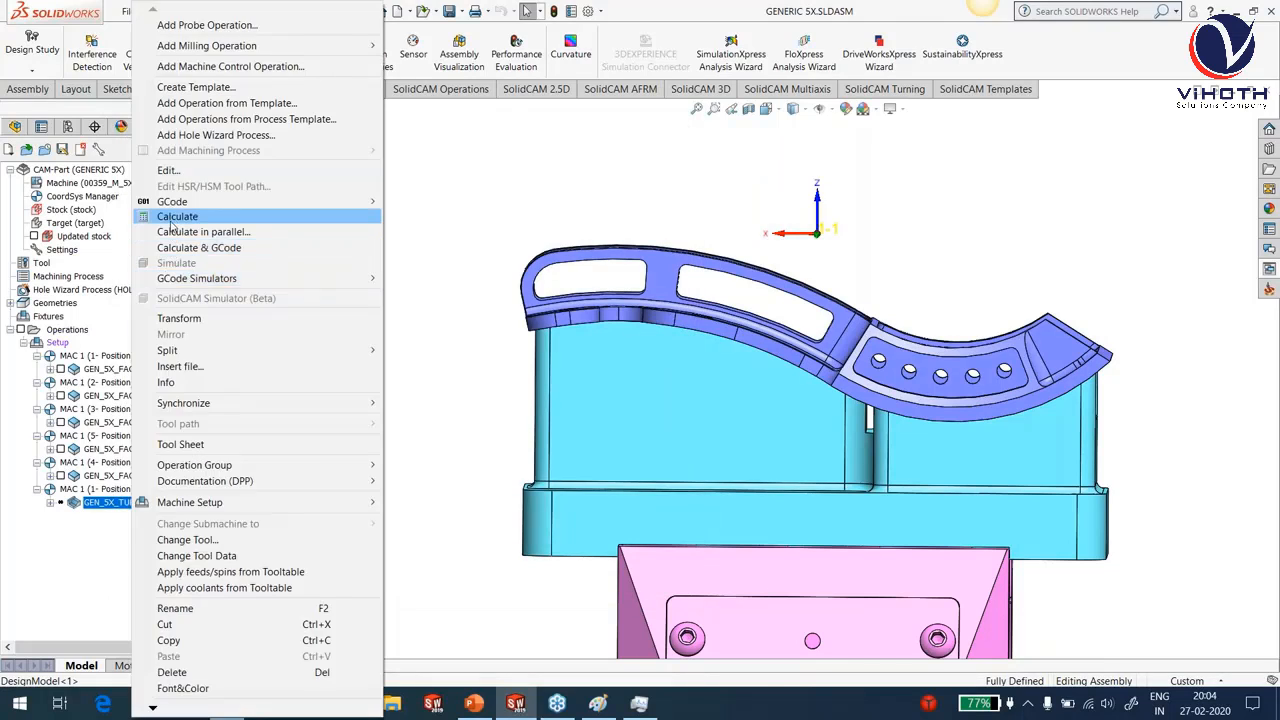
pyautogui.click(177, 216)
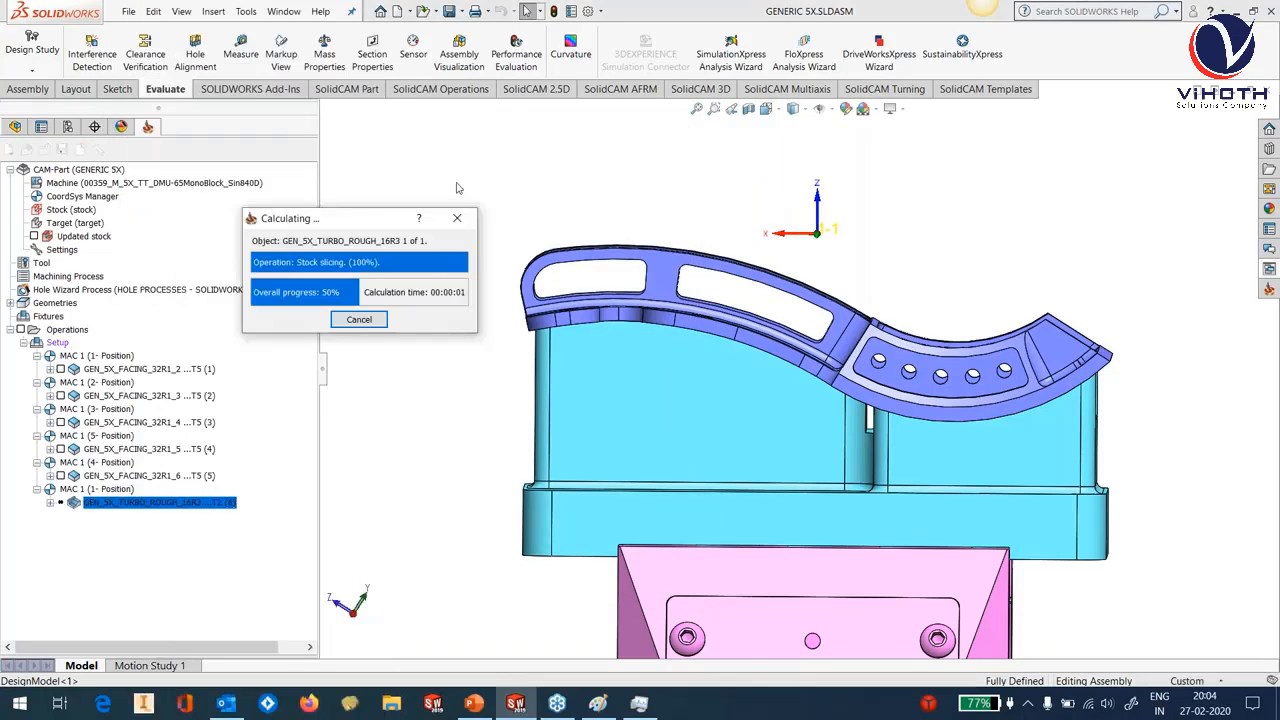
pyautogui.click(637, 712)
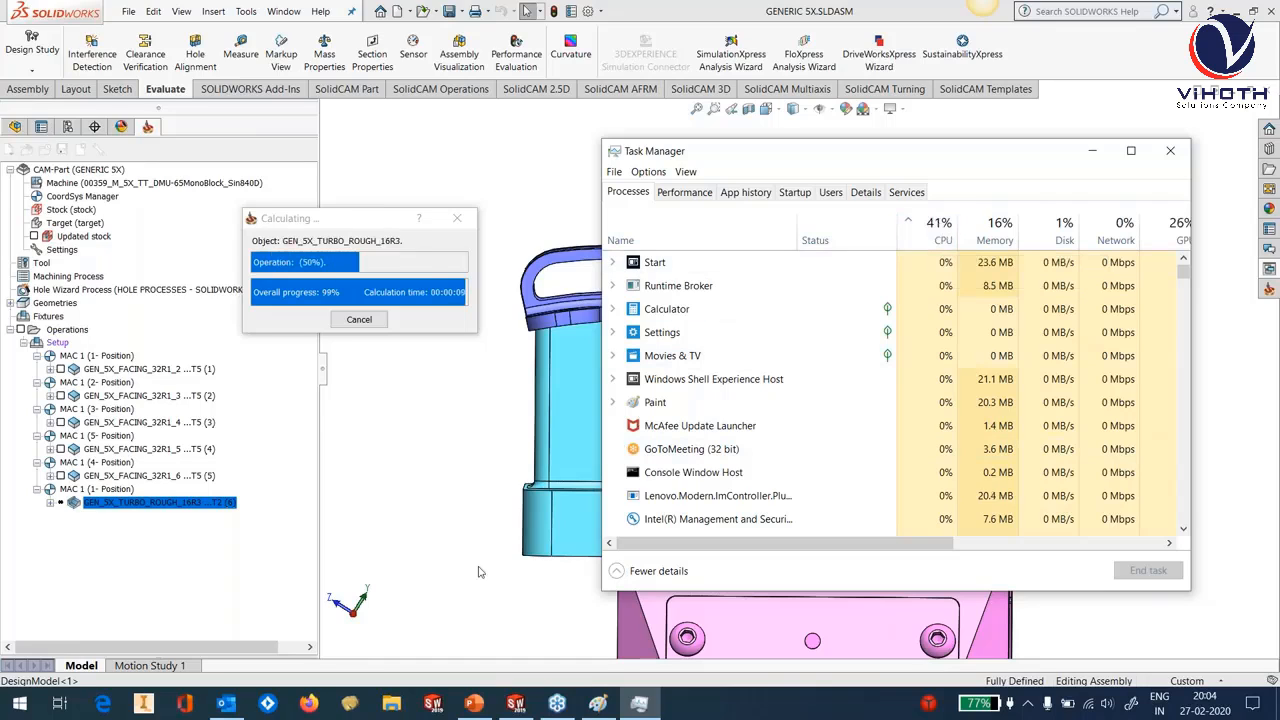
pyautogui.click(1094, 152)
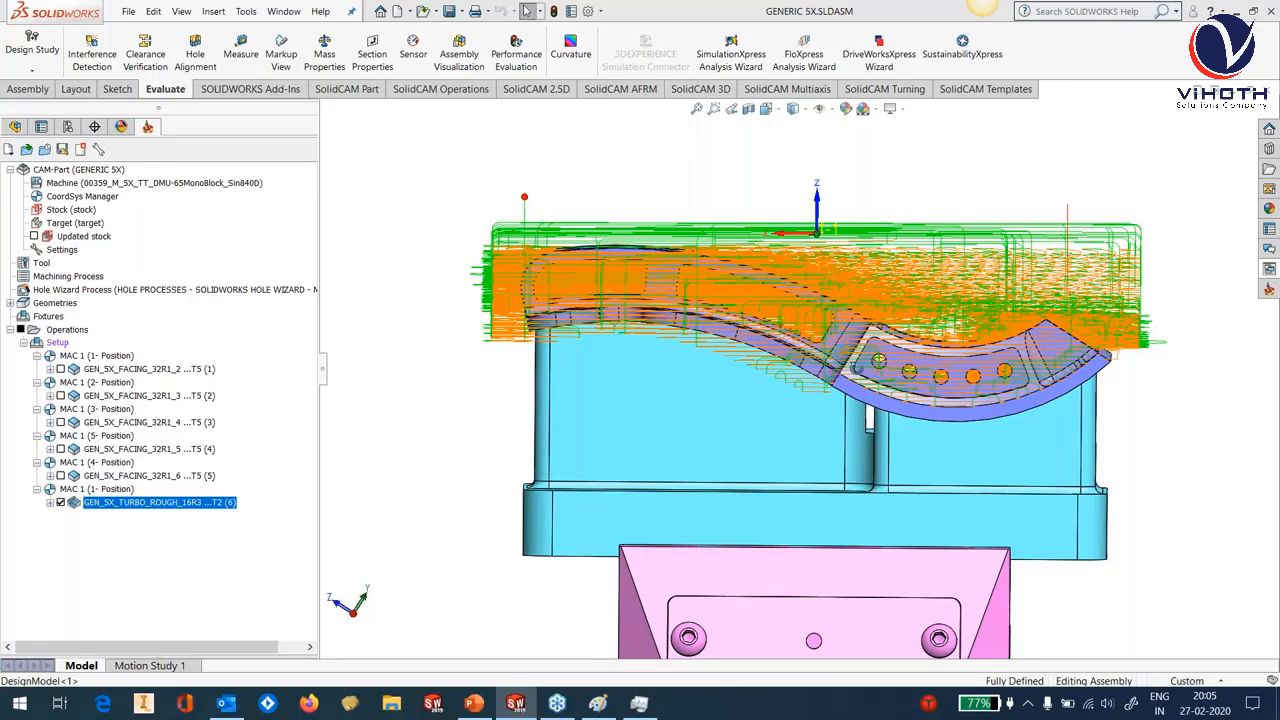
# Examine the recalculated turbo roughing toolpath around the part from the side, end and isometric directions.
pyautogui.press('Left')
pyautogui.press('Left')
pyautogui.press('Left')
pyautogui.press('Left')
pyautogui.press('Left')
pyautogui.press('Left')
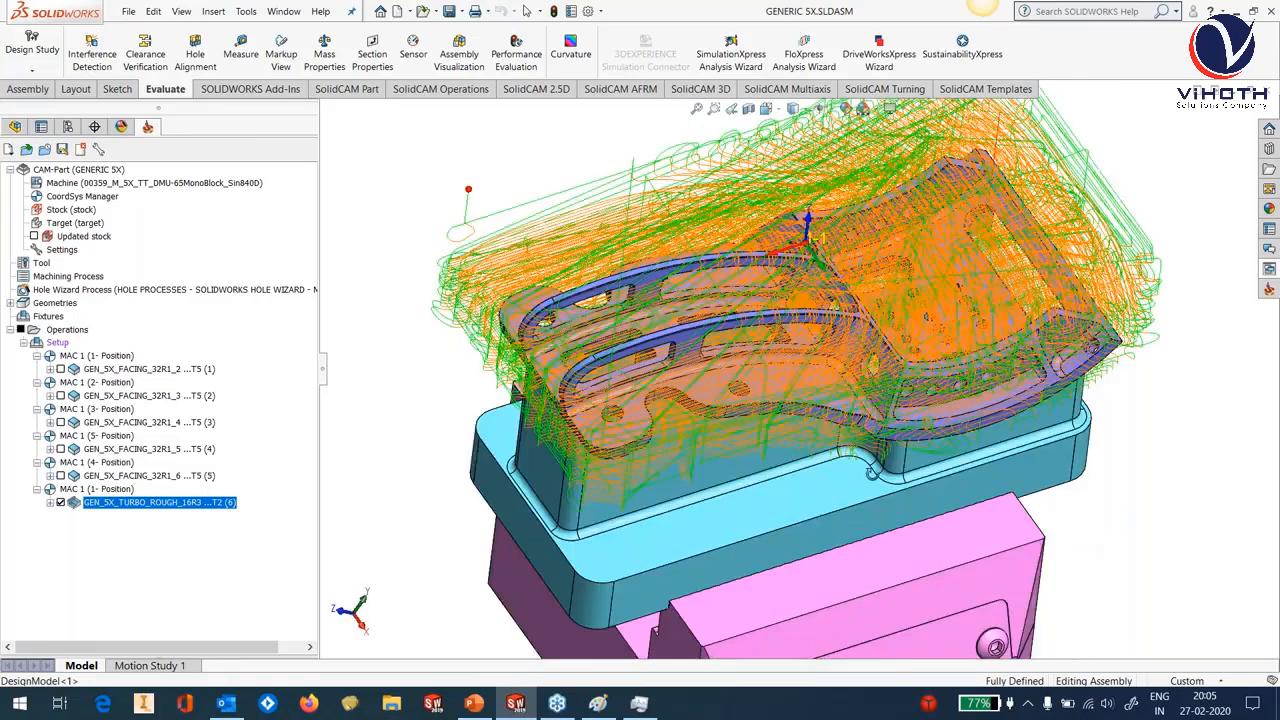
pyautogui.press('Left')
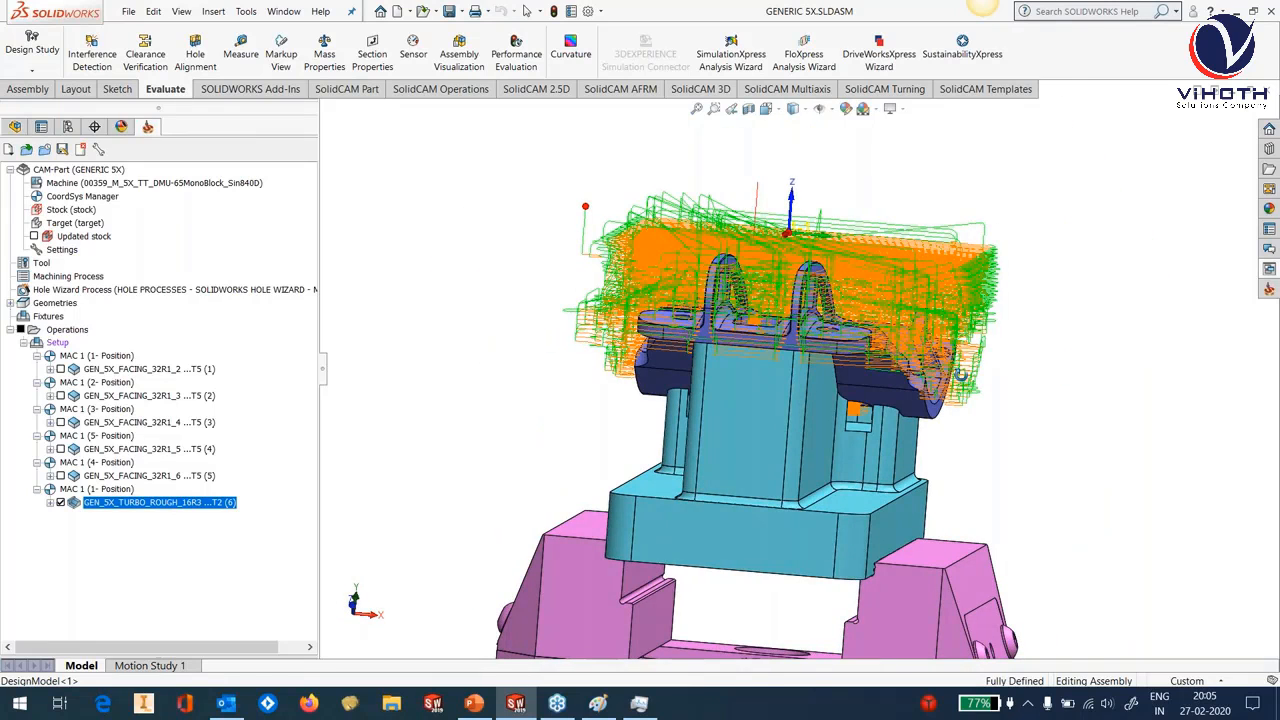
pyautogui.press('Left')
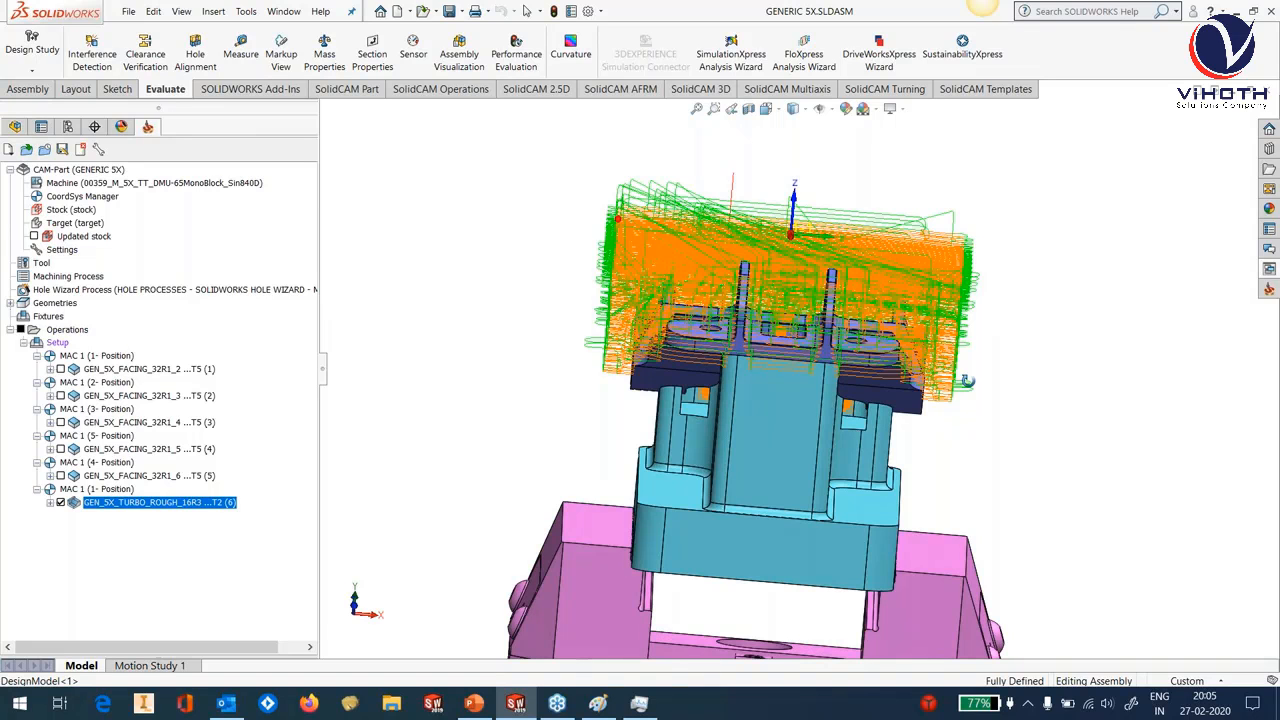
pyautogui.moveTo(967, 380); pyautogui.dragTo(776, 494, button='middle')
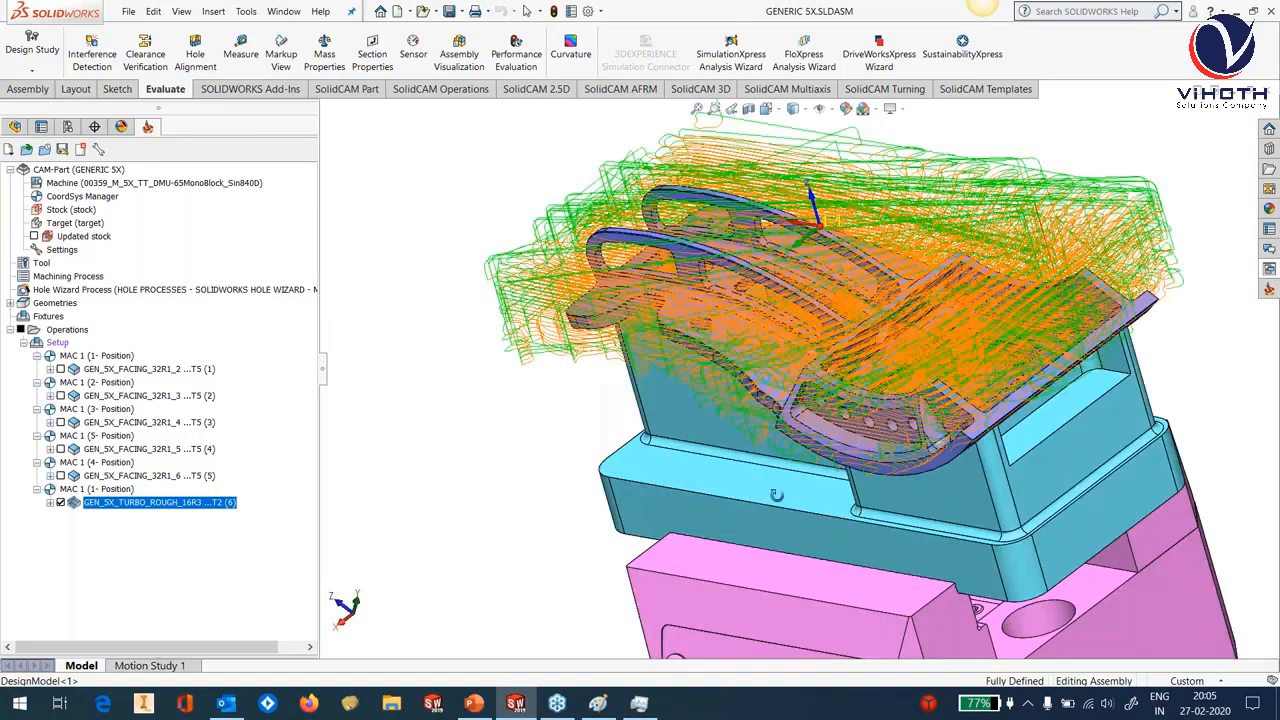
# Hide the GEN_5X_TURBO_ROUGH_16R3 toolpath and return to an angled view of the bare part.
pyautogui.click(62, 503)
pyautogui.scroll(2, 738, 349)
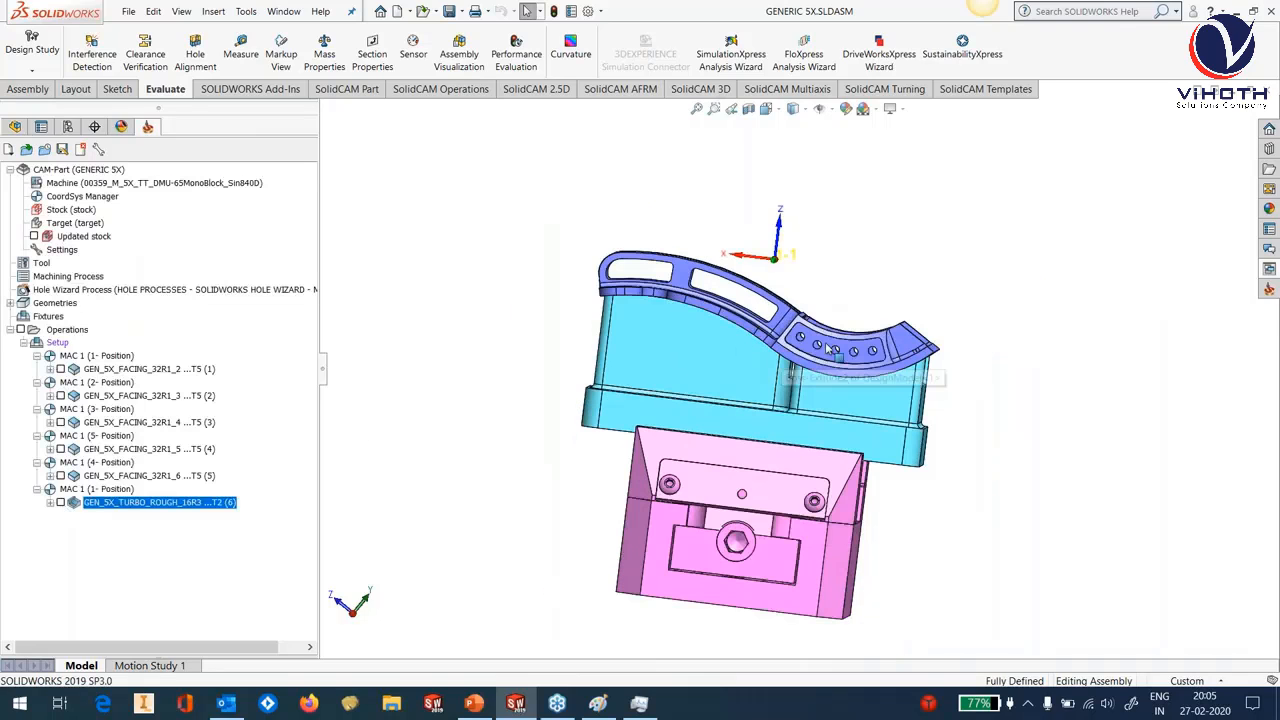
pyautogui.moveTo(862, 372); pyautogui.dragTo(778, 446, button='middle')
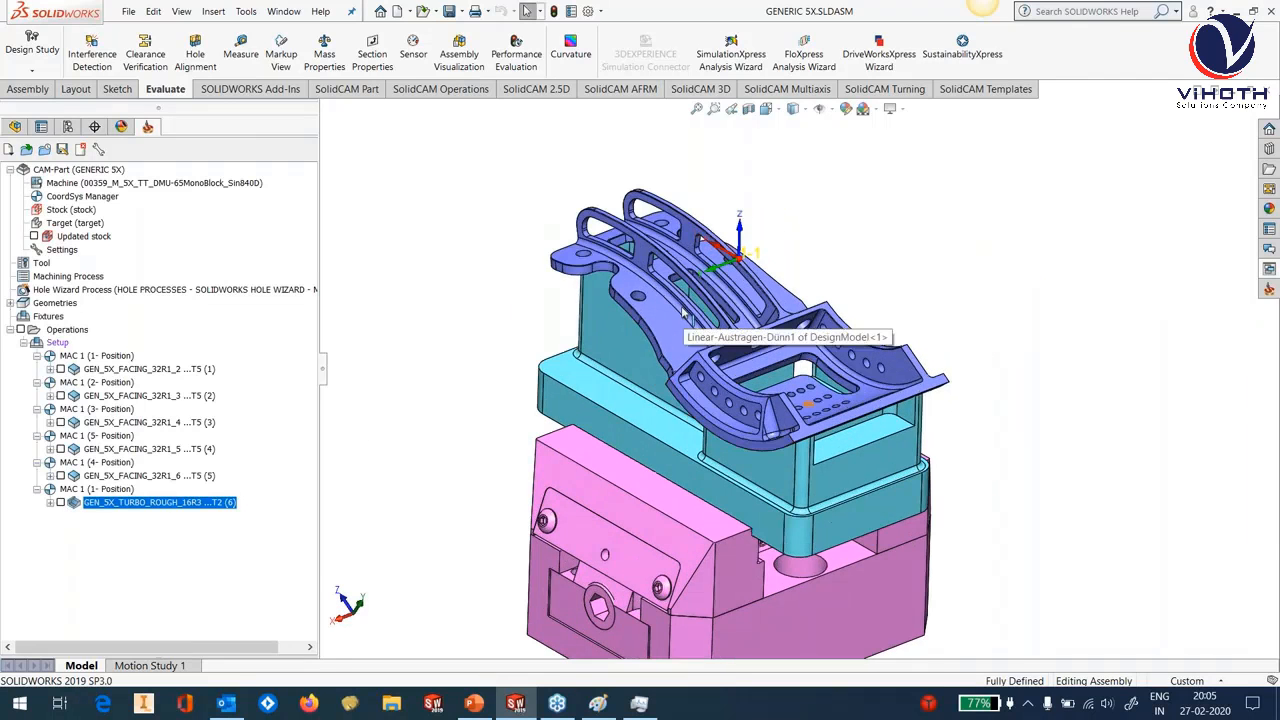
pyautogui.moveTo(688, 315)
pyautogui.mouseDown(button='middle')
pyautogui.moveTo(718, 257)
pyautogui.moveTo(706, 300)
pyautogui.mouseUp(button='middle')
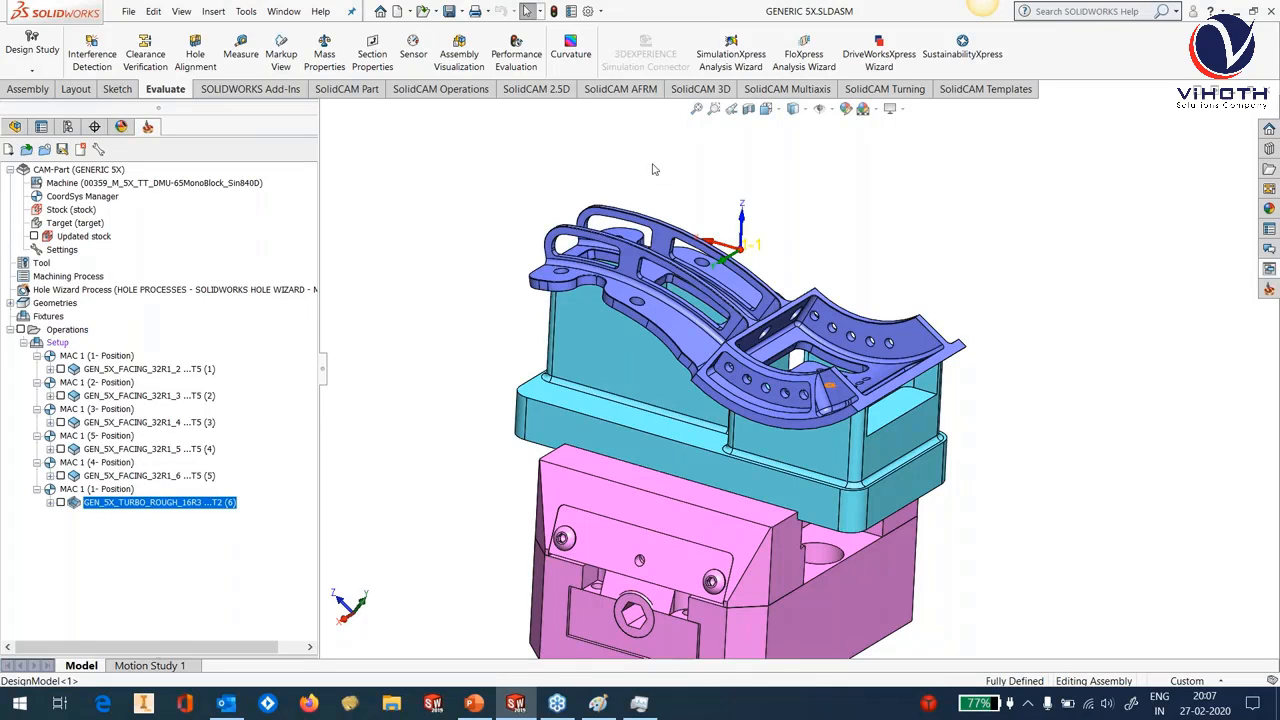
# Examine the curved side wall with the row of holes on the part from different angles and distances.
pyautogui.scroll(2, 788, 396)
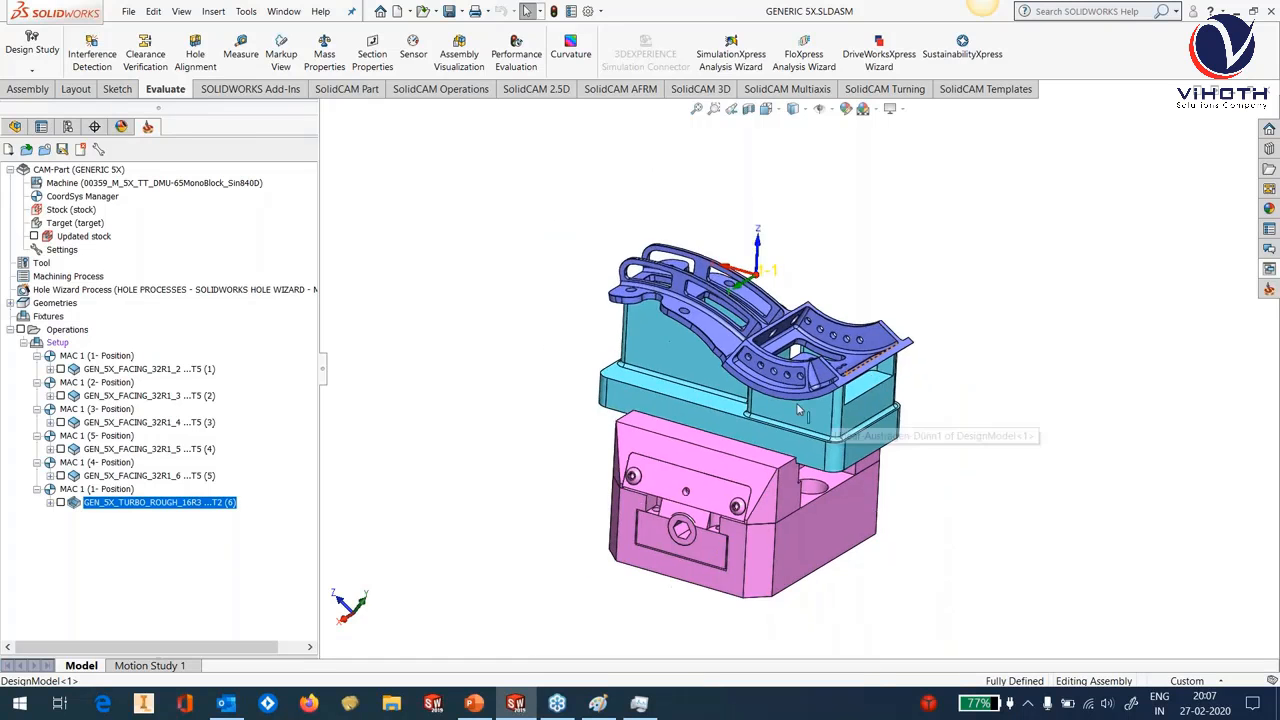
pyautogui.scroll(-2, 788, 398)
pyautogui.scroll(-5, 788, 398)
pyautogui.scroll(2, 755, 413)
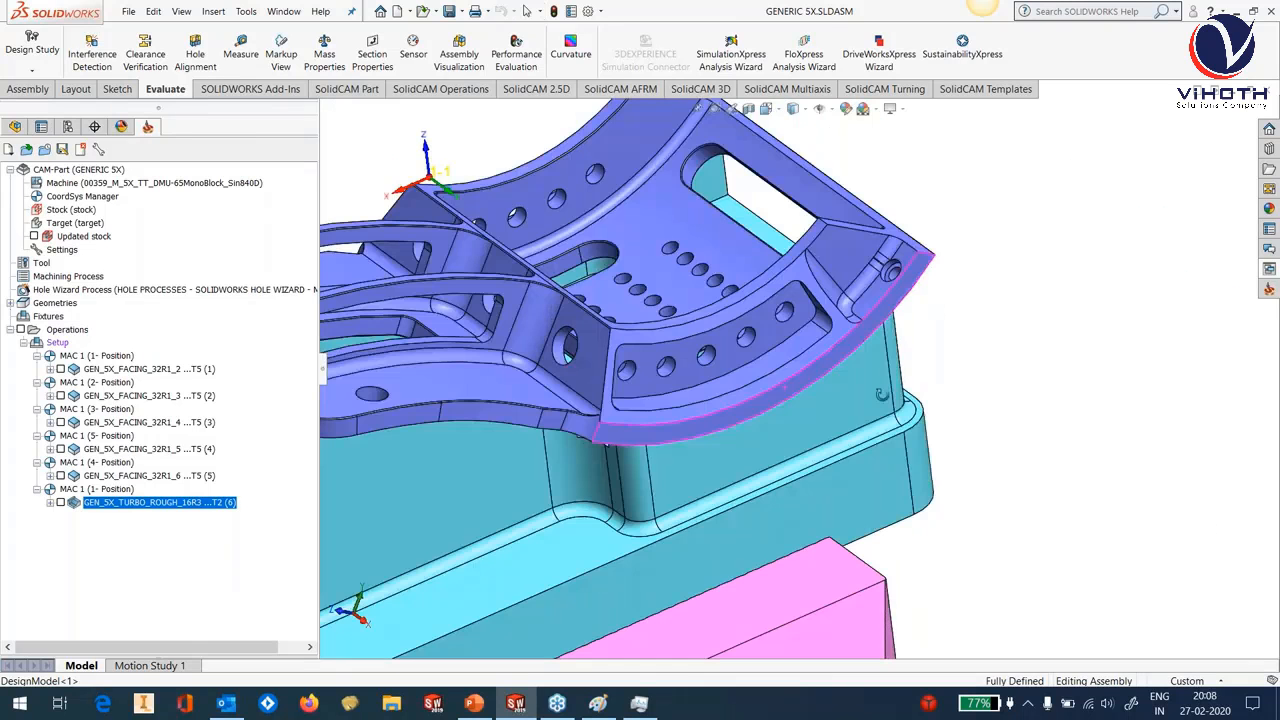
pyautogui.scroll(-4, 752, 418)
pyautogui.click(737, 400)
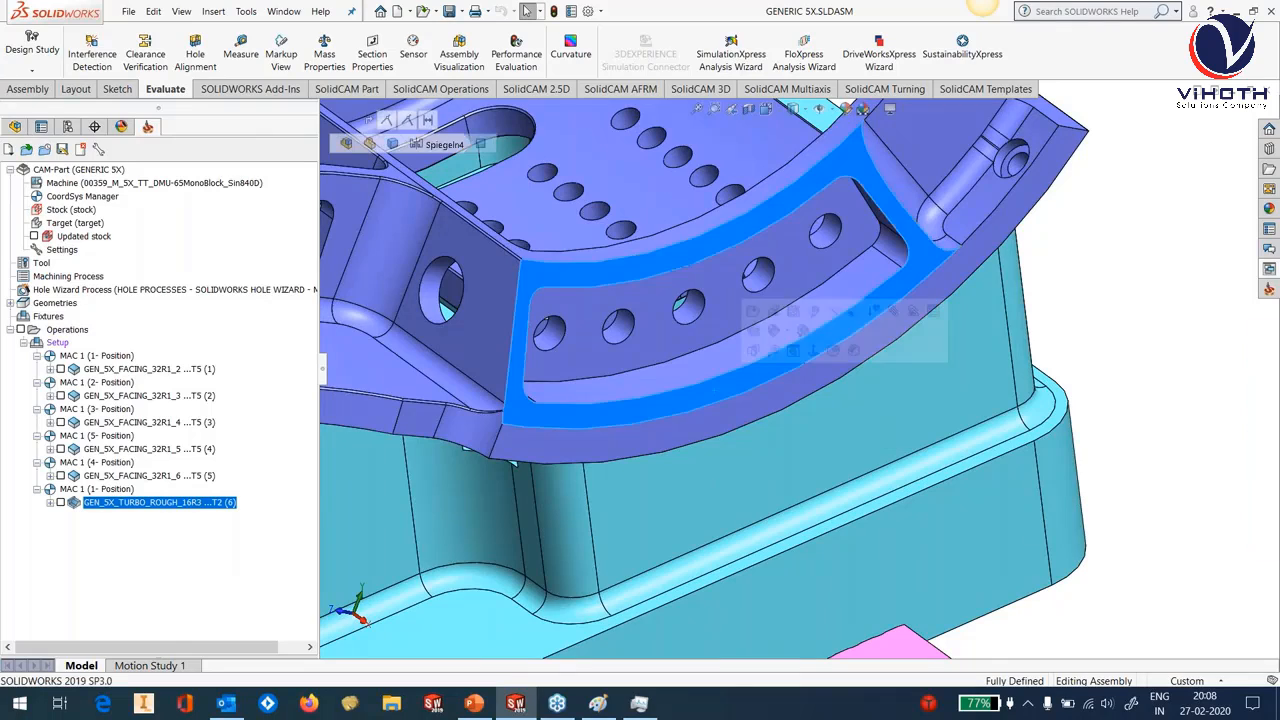
pyautogui.scroll(3, 1115, 292)
pyautogui.moveTo(1115, 292); pyautogui.dragTo(803, 269, button='middle')
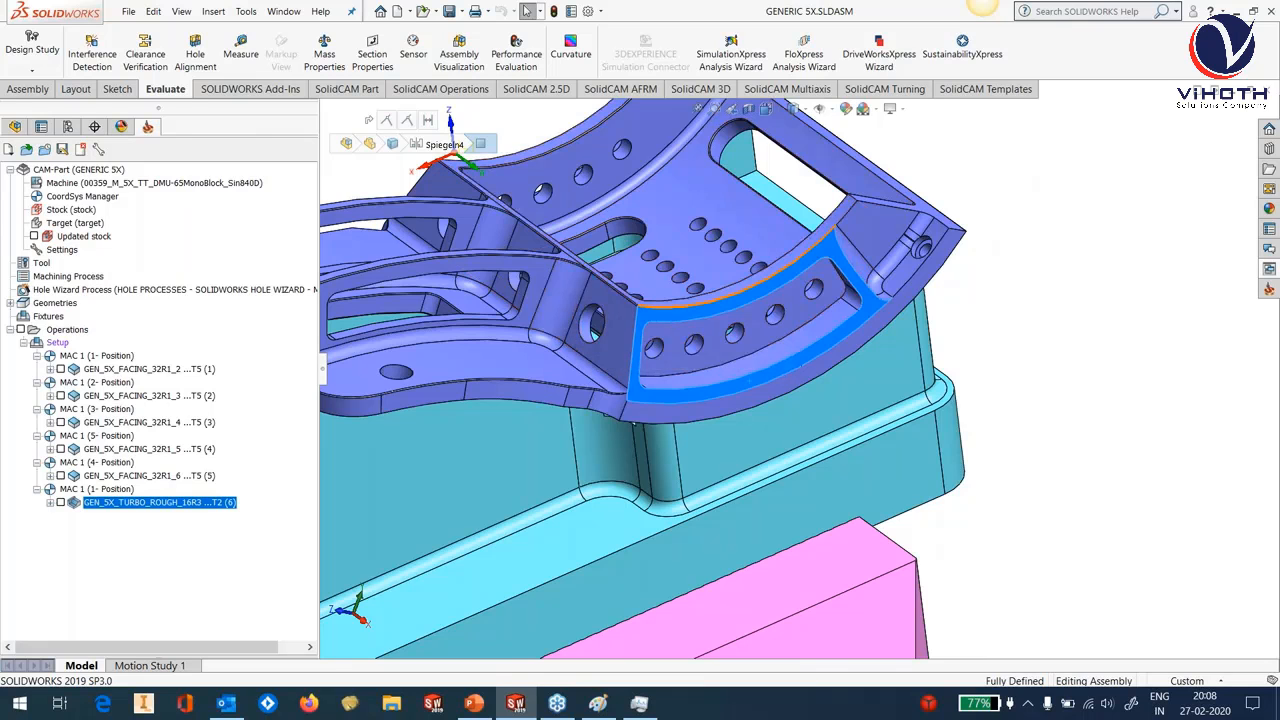
pyautogui.scroll(1, 757, 288)
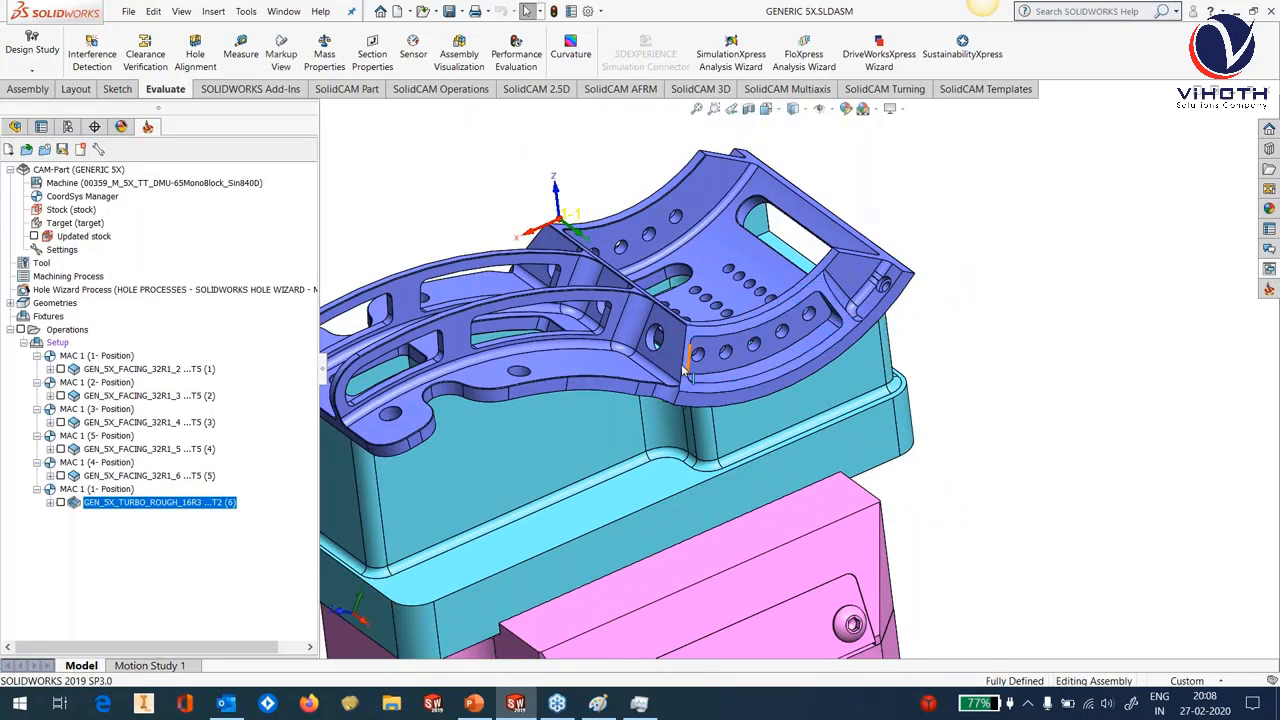
pyautogui.scroll(-2, 692, 370)
pyautogui.scroll(-3, 692, 370)
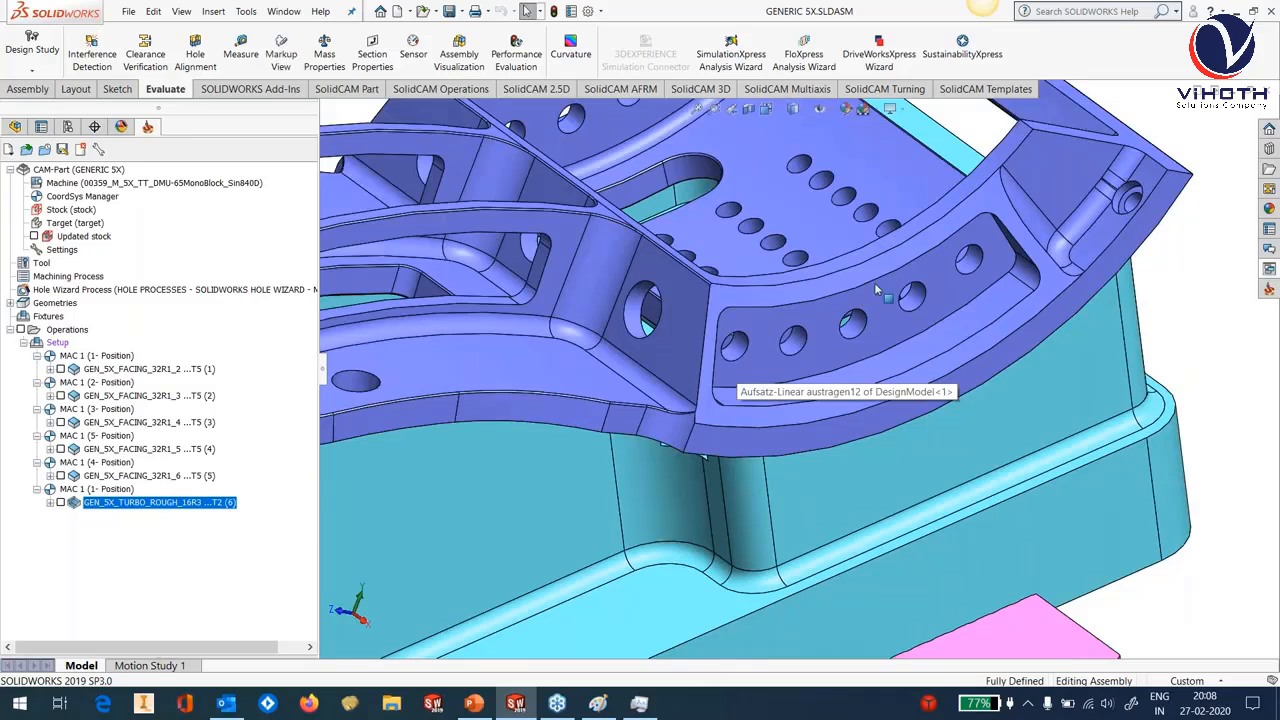
# Add the GEN_5X_SIDE_SWARF template after the turbo roughing operation, using the MAC 1 (1- Position) coordinate system.
pyautogui.click(1269, 268)
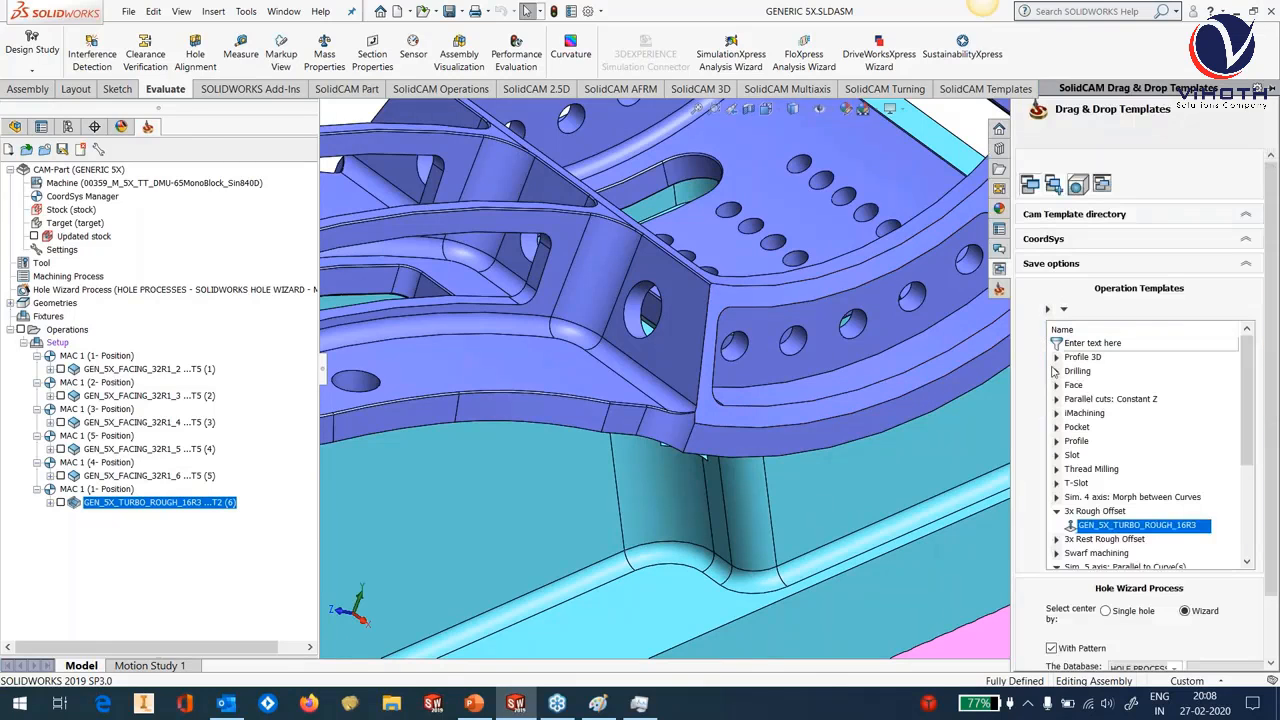
pyautogui.click(1056, 511)
pyautogui.scroll(-2, 1120, 466)
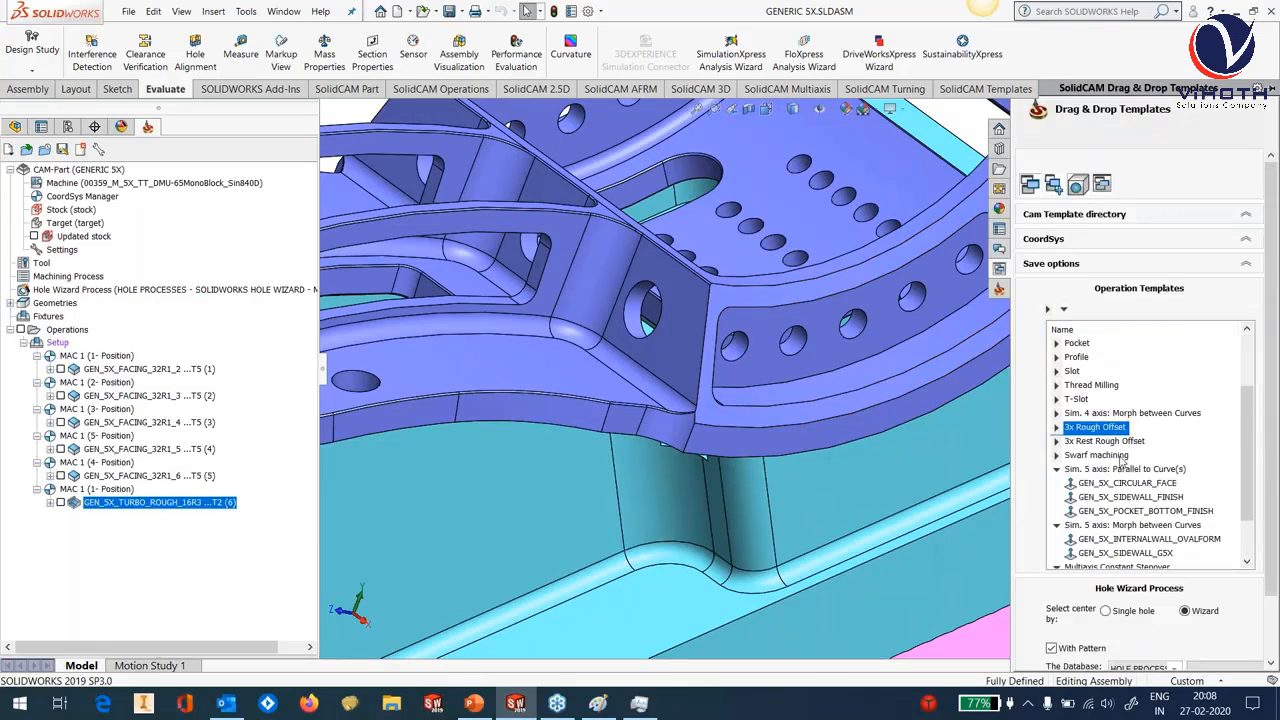
pyautogui.click(1056, 455)
pyautogui.scroll(-1, 1055, 466)
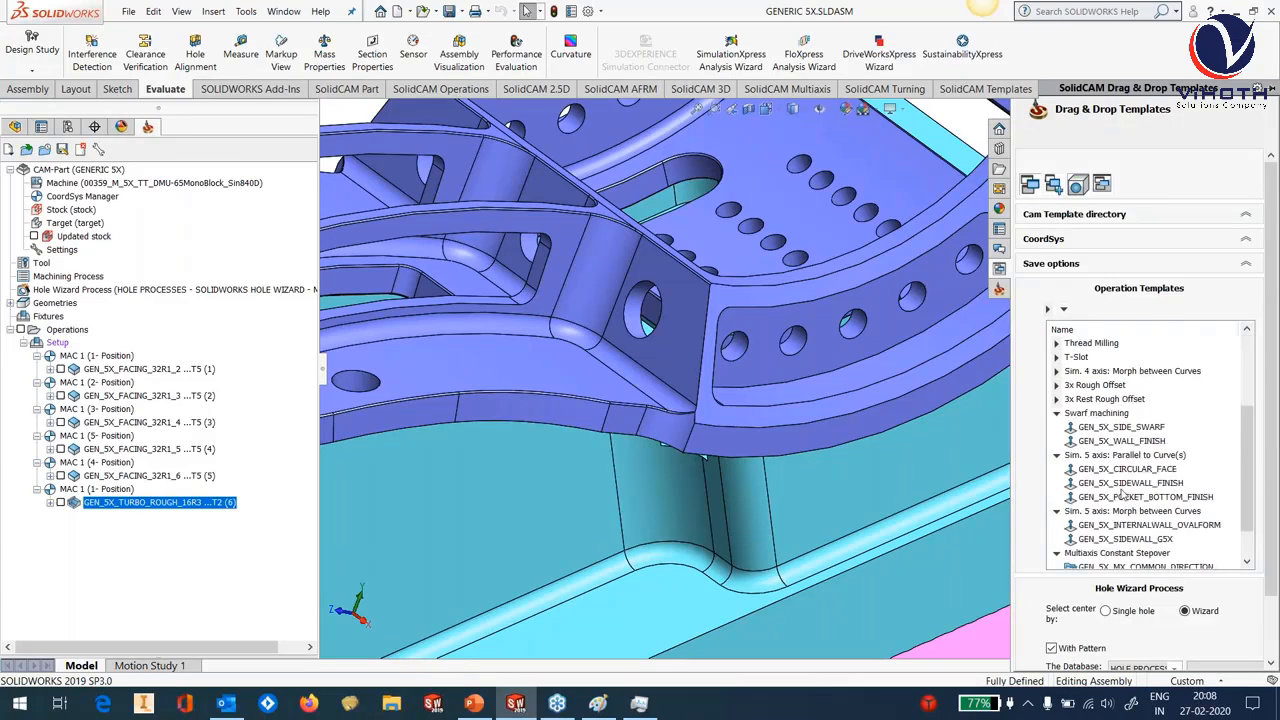
pyautogui.click(1122, 427)
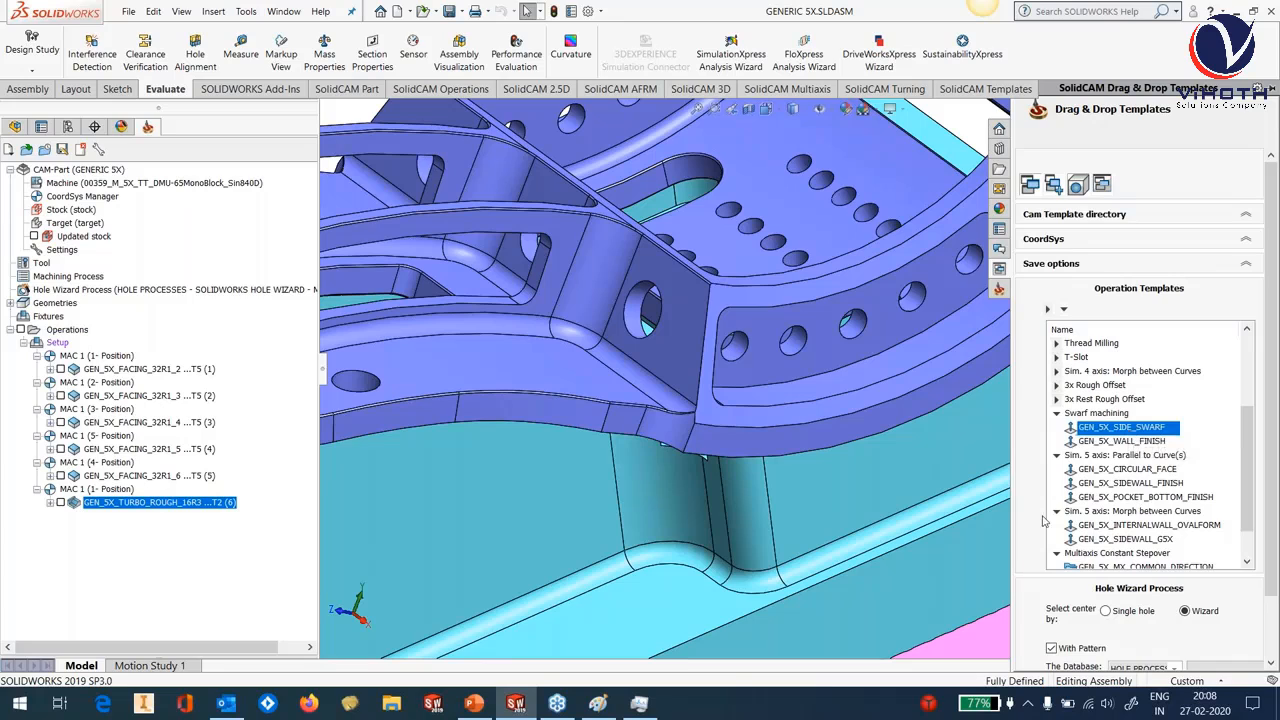
pyautogui.click(1107, 431)
pyautogui.moveTo(1107, 431); pyautogui.dragTo(480, 500)
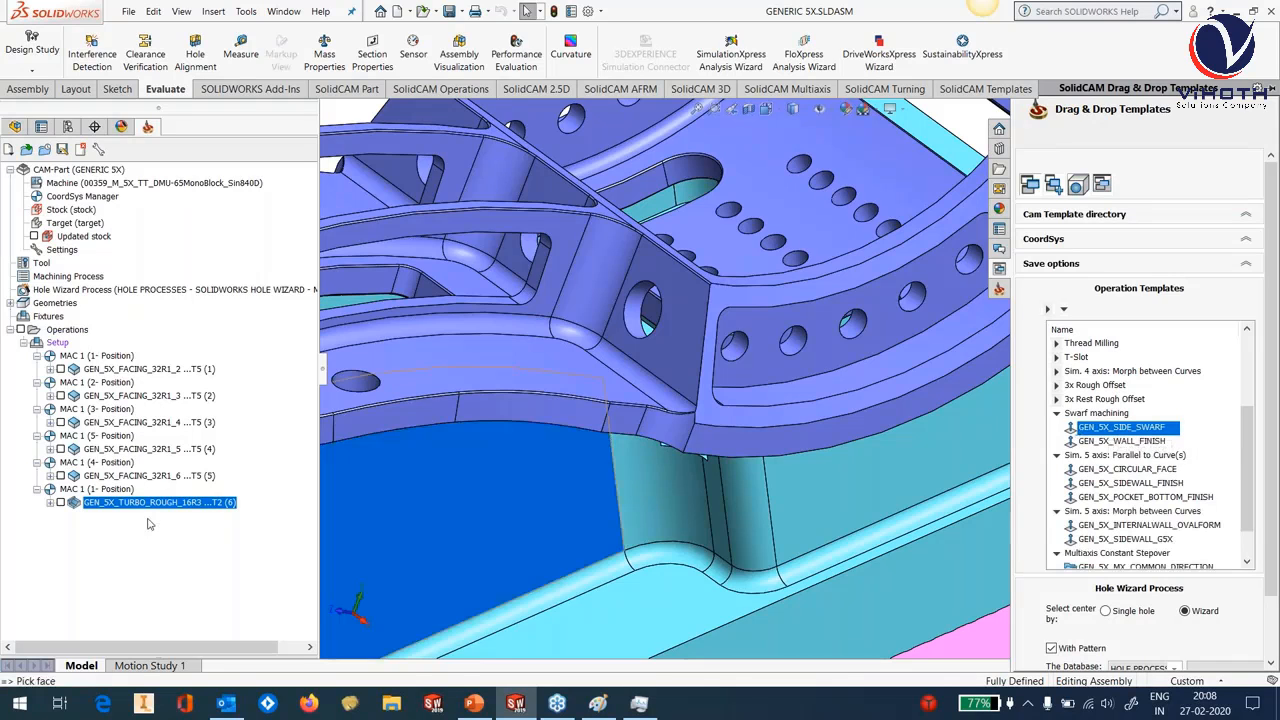
pyautogui.moveTo(148, 523); pyautogui.dragTo(149, 524)
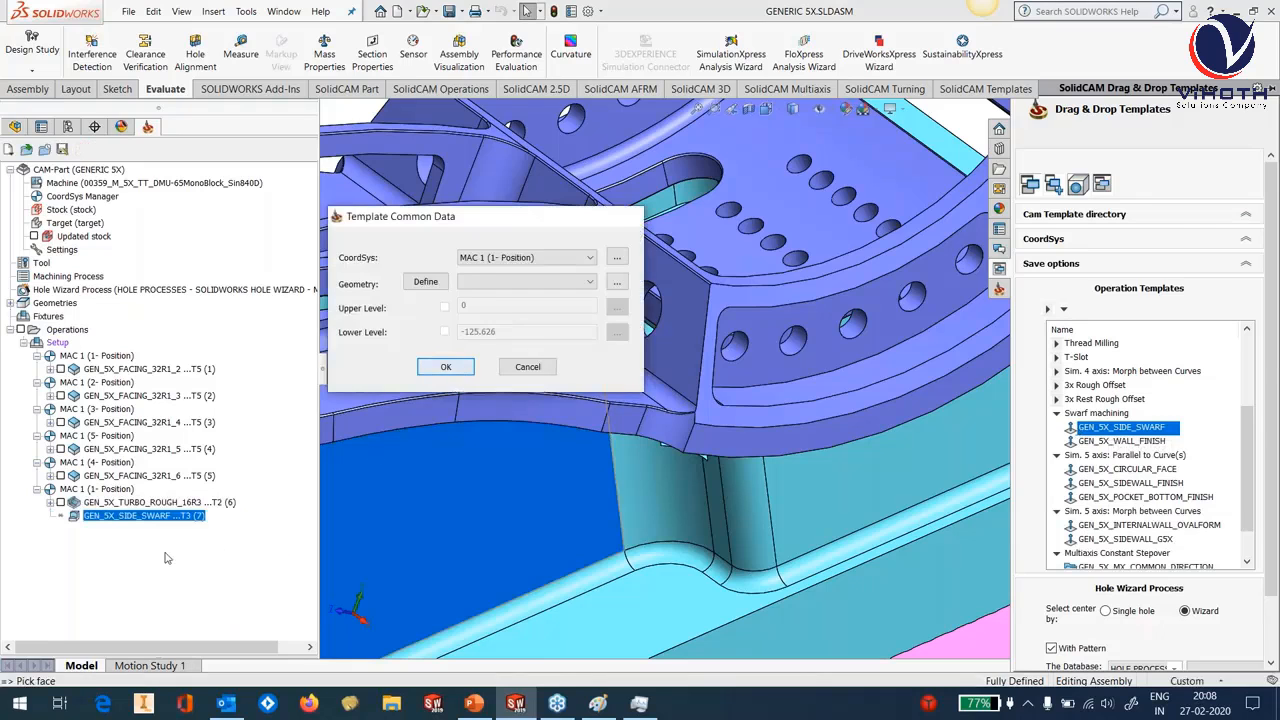
pyautogui.press('Return')
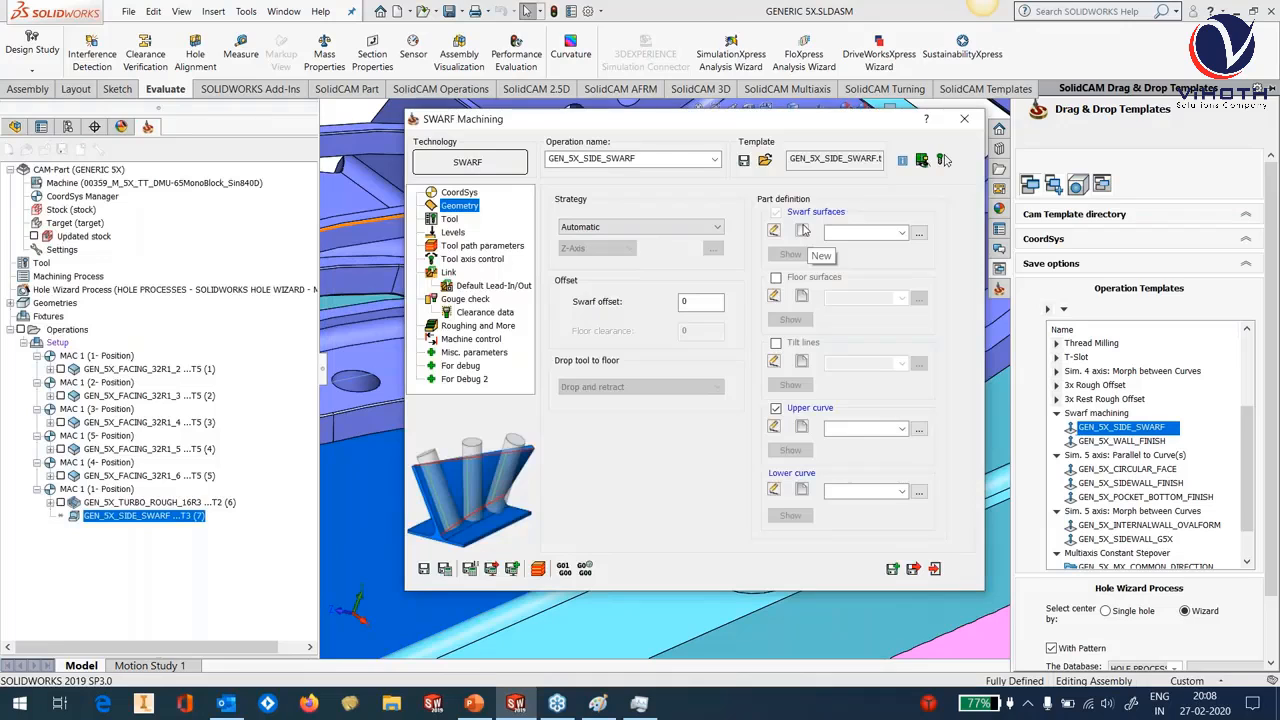
# Define the curved side wall's face framing the hole pocket as the swarf surface geometry faces1.
pyautogui.click(803, 230)
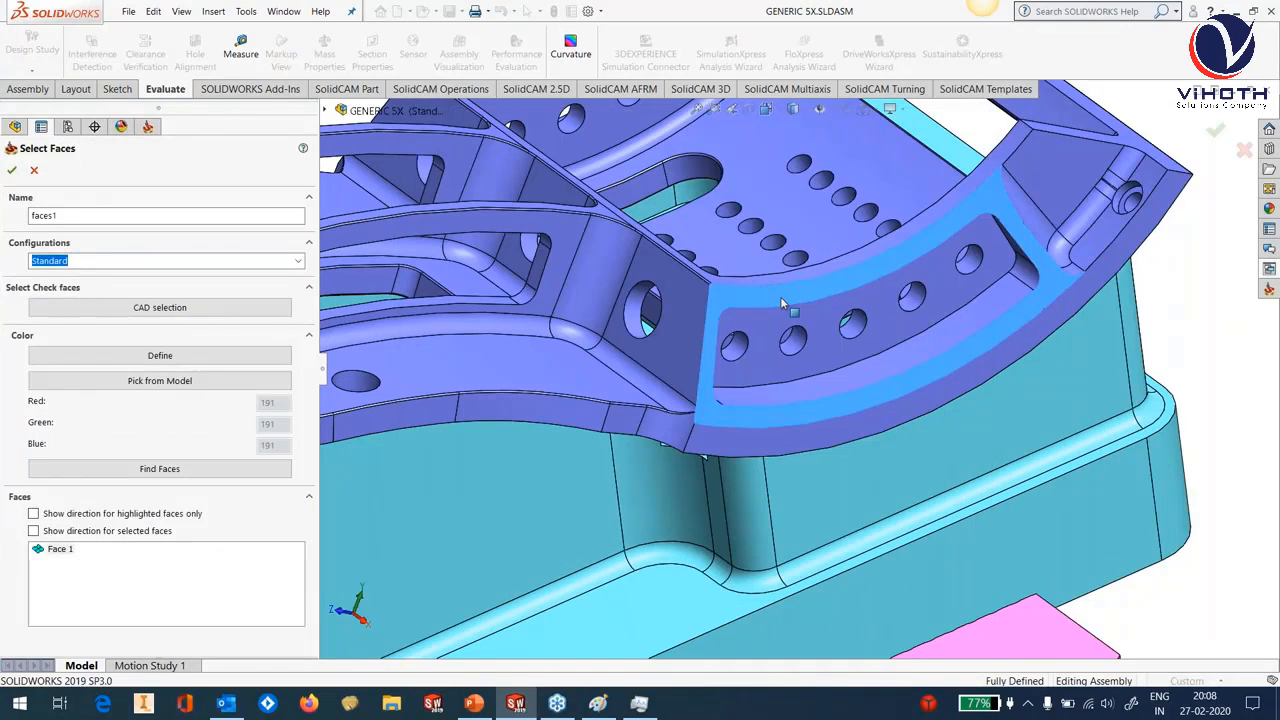
pyautogui.click(780, 296)
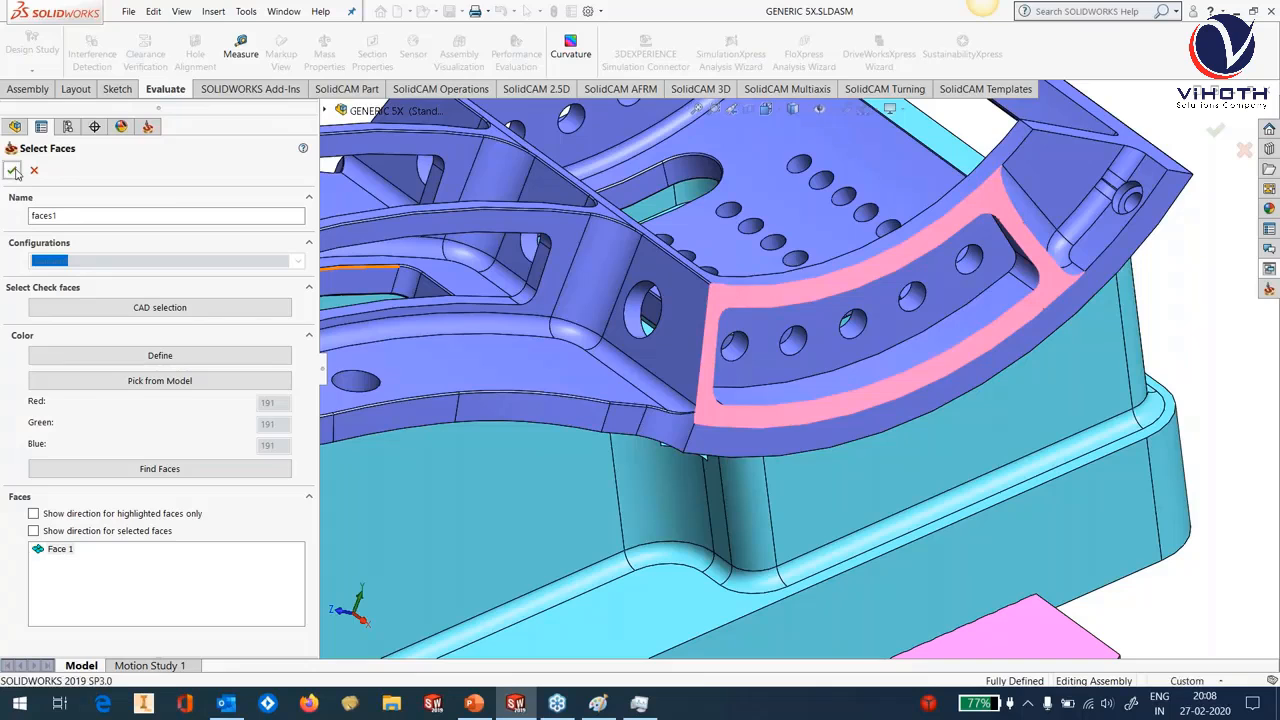
pyautogui.click(13, 171)
pyautogui.moveTo(650, 151); pyautogui.dragTo(250, 185)
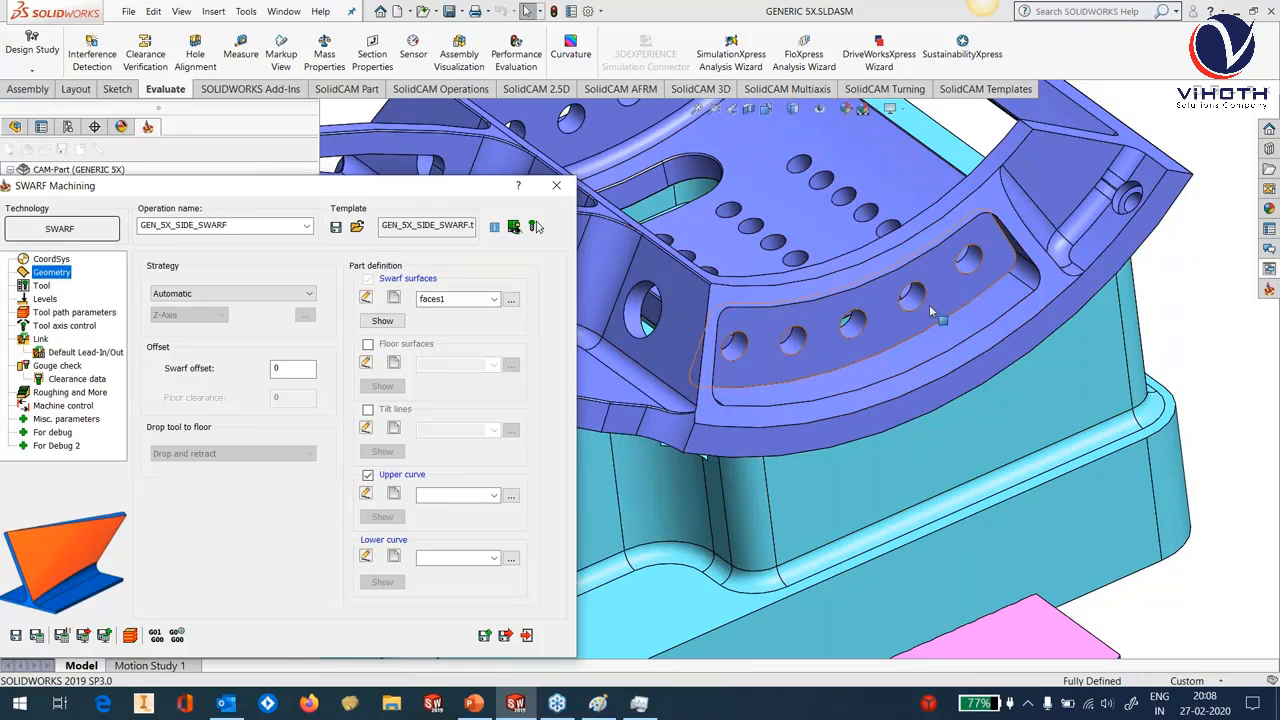
pyautogui.moveTo(427, 192); pyautogui.dragTo(473, 115)
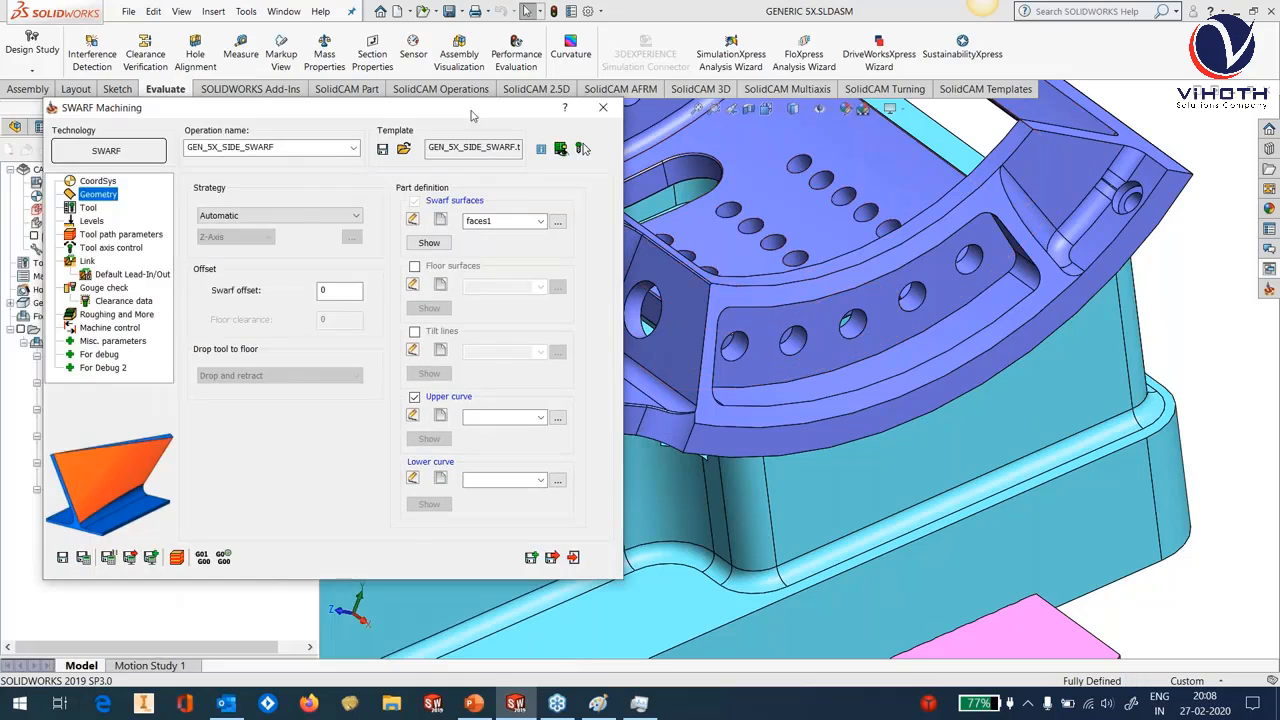
# Define the upper curve as a chain along the curved upper edge of the swarf face, named contour.
pyautogui.click(441, 417)
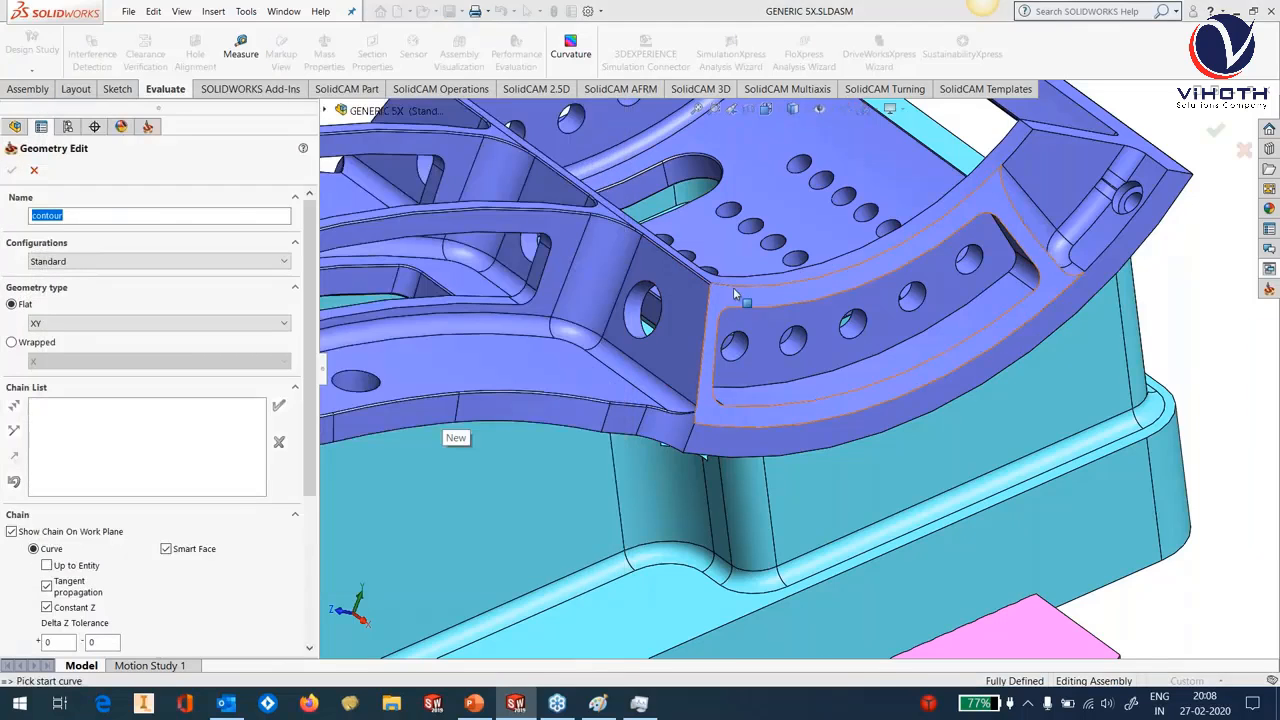
pyautogui.click(734, 291)
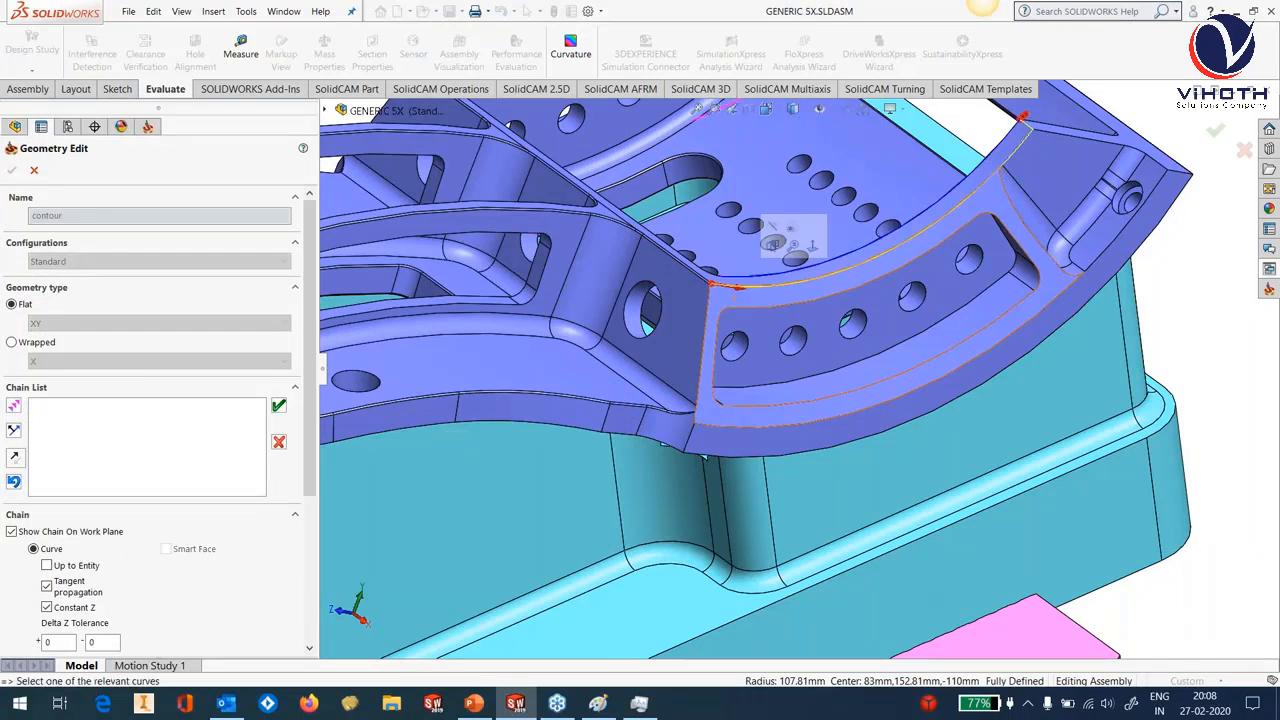
pyautogui.click(278, 405)
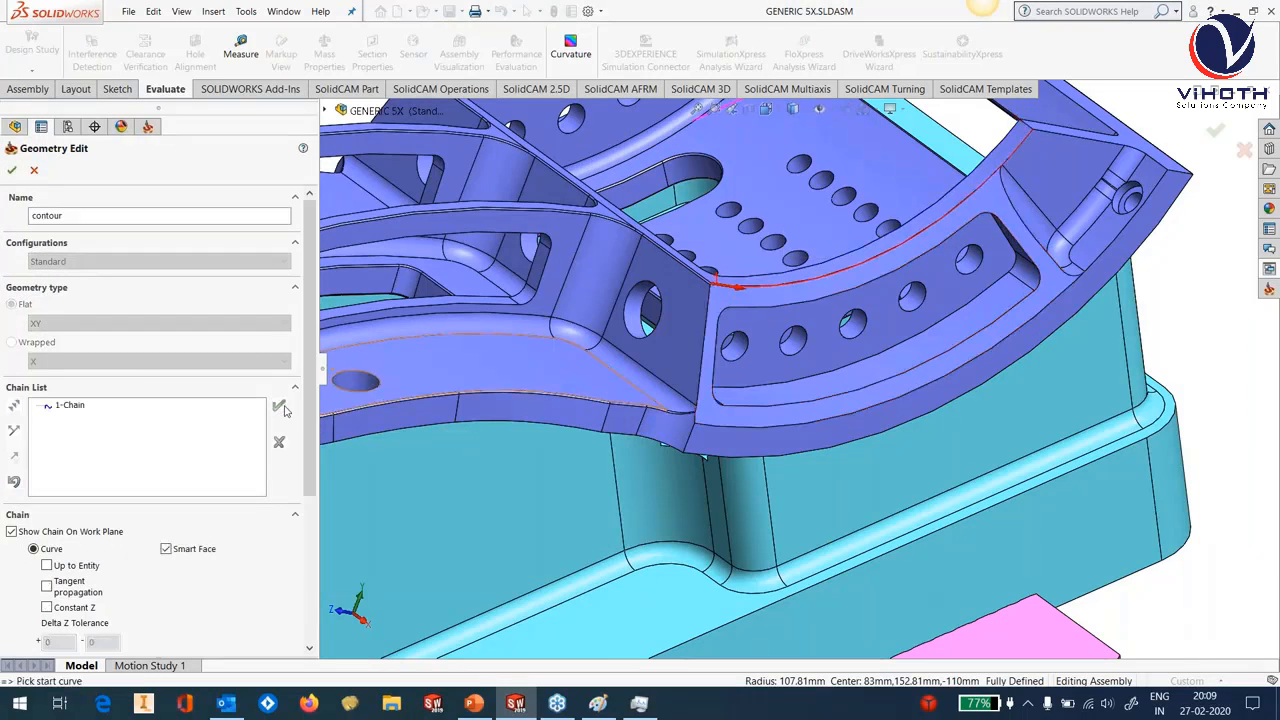
pyautogui.click(12, 170)
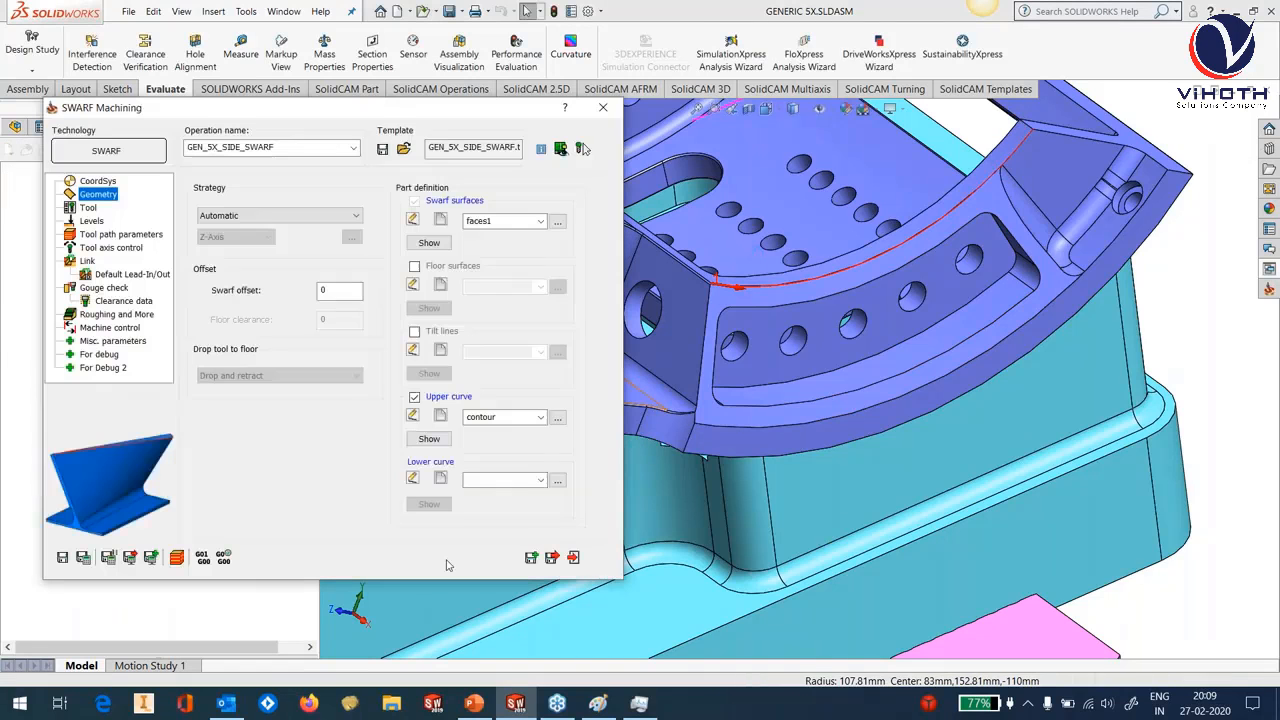
# Define the lower curve as a chain along the curved lower edge of the swarf face, named contour1.
pyautogui.click(412, 478)
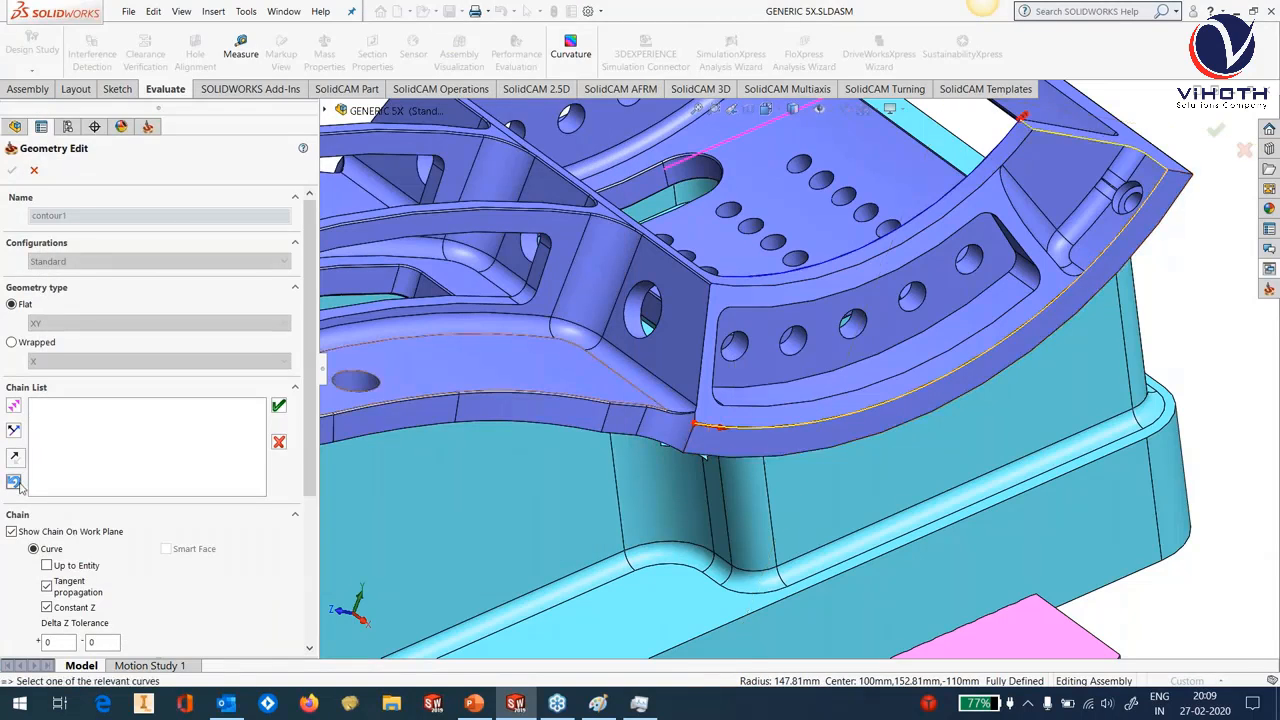
pyautogui.click(13, 481)
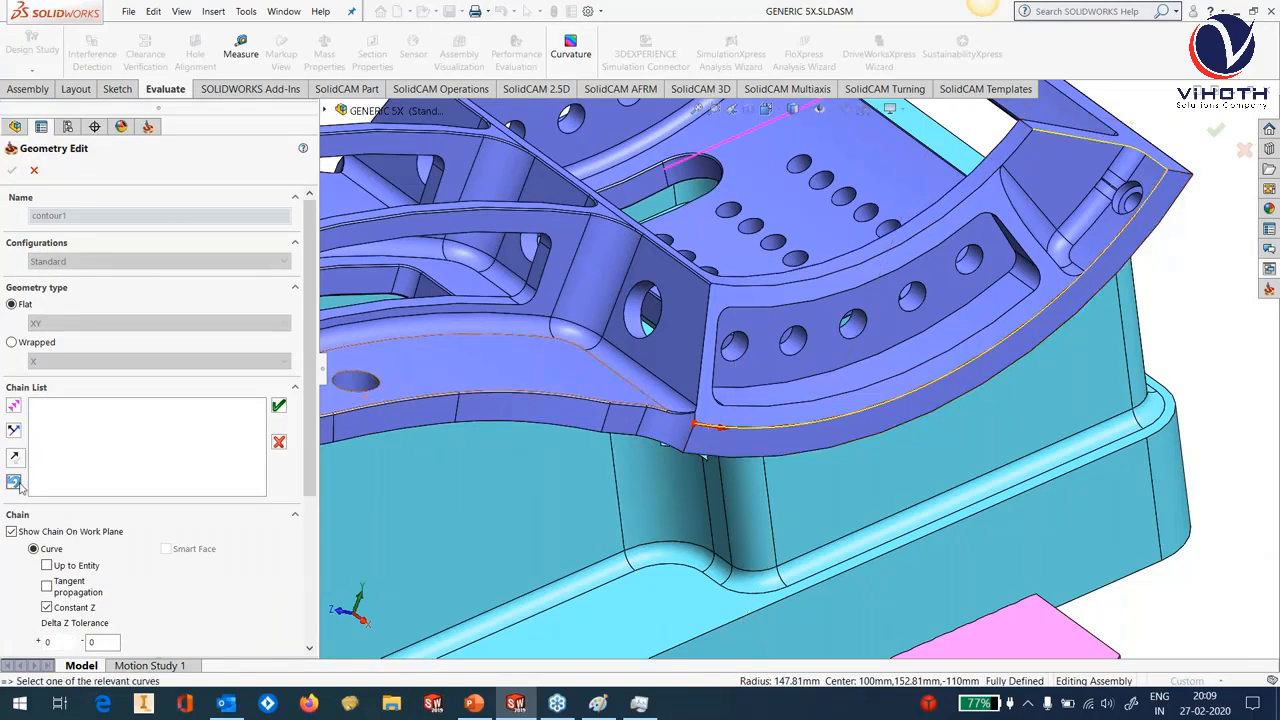
pyautogui.click(281, 411)
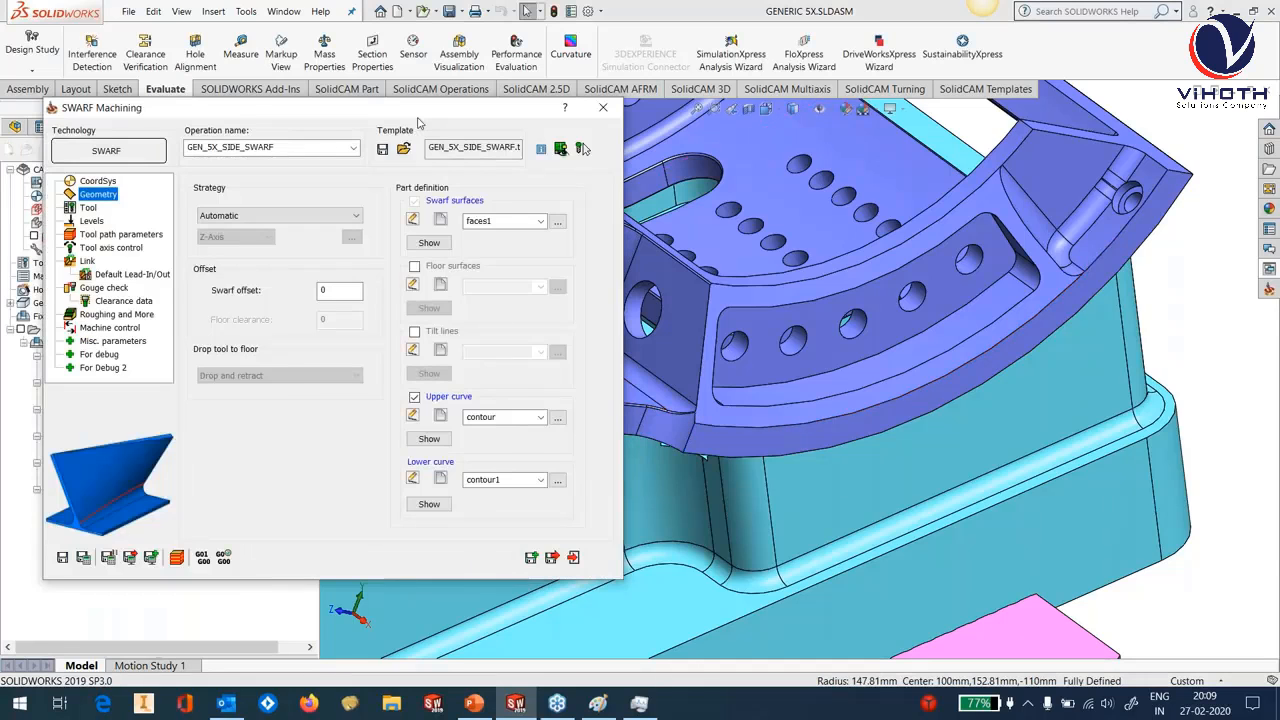
# Check the side swarf operation's tool and tool axis control settings, calculate it, and display its toolpath on the part.
pyautogui.click(192, 205)
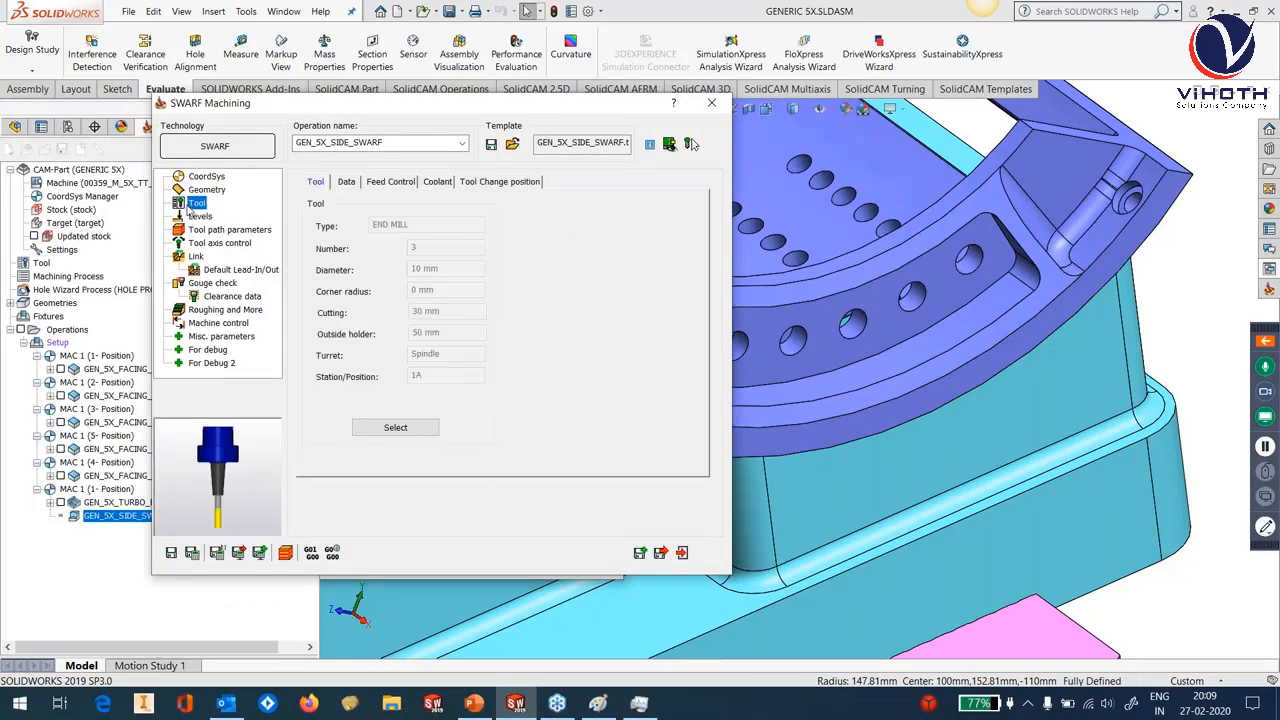
pyautogui.click(201, 246)
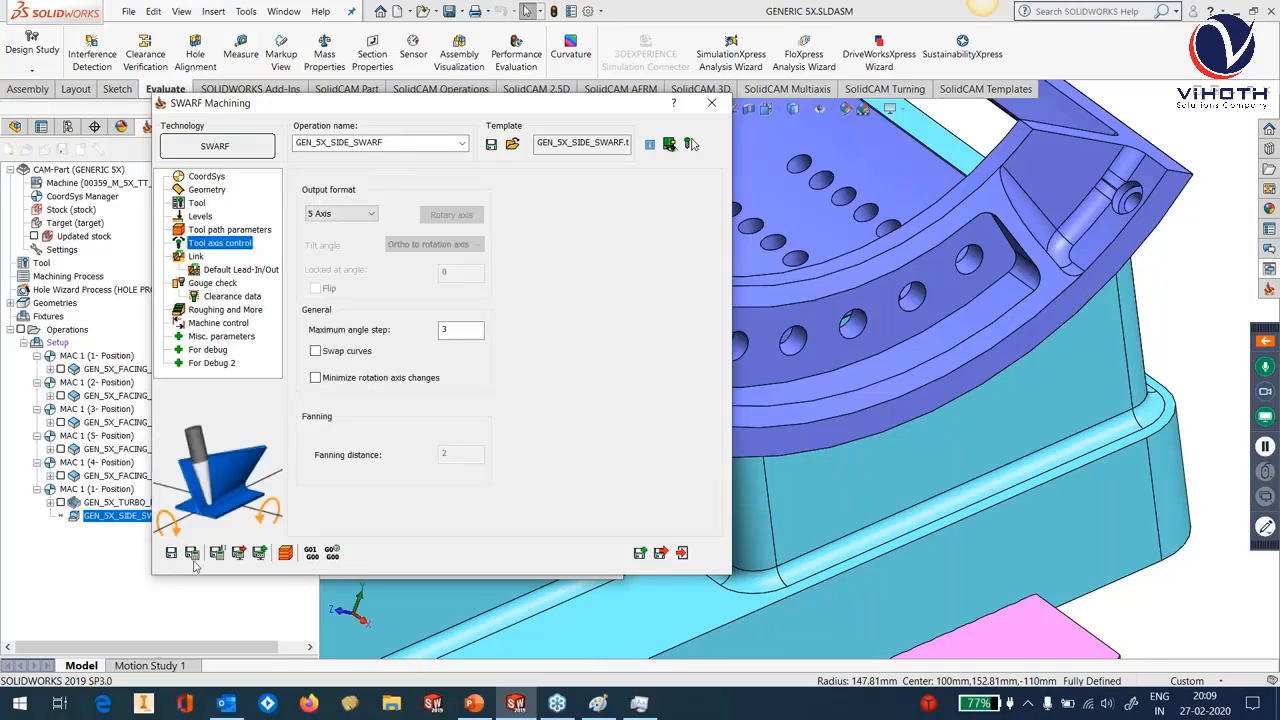
pyautogui.click(690, 144)
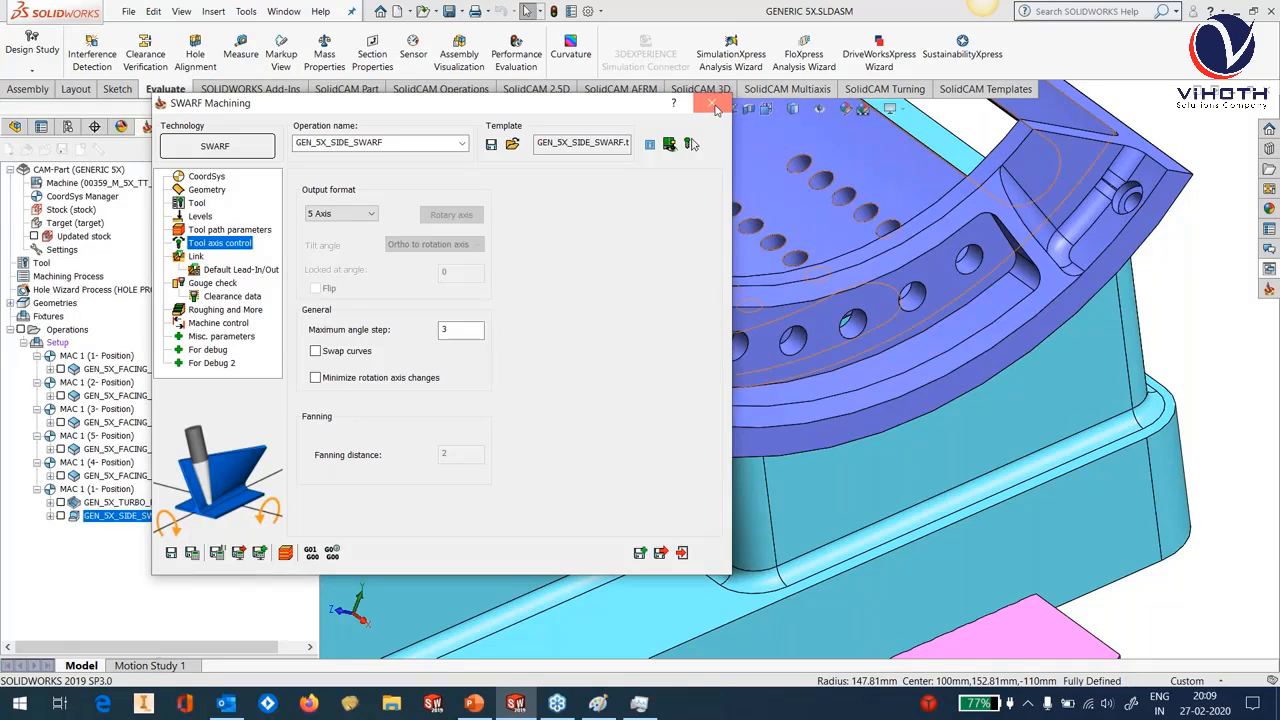
pyautogui.click(60, 516)
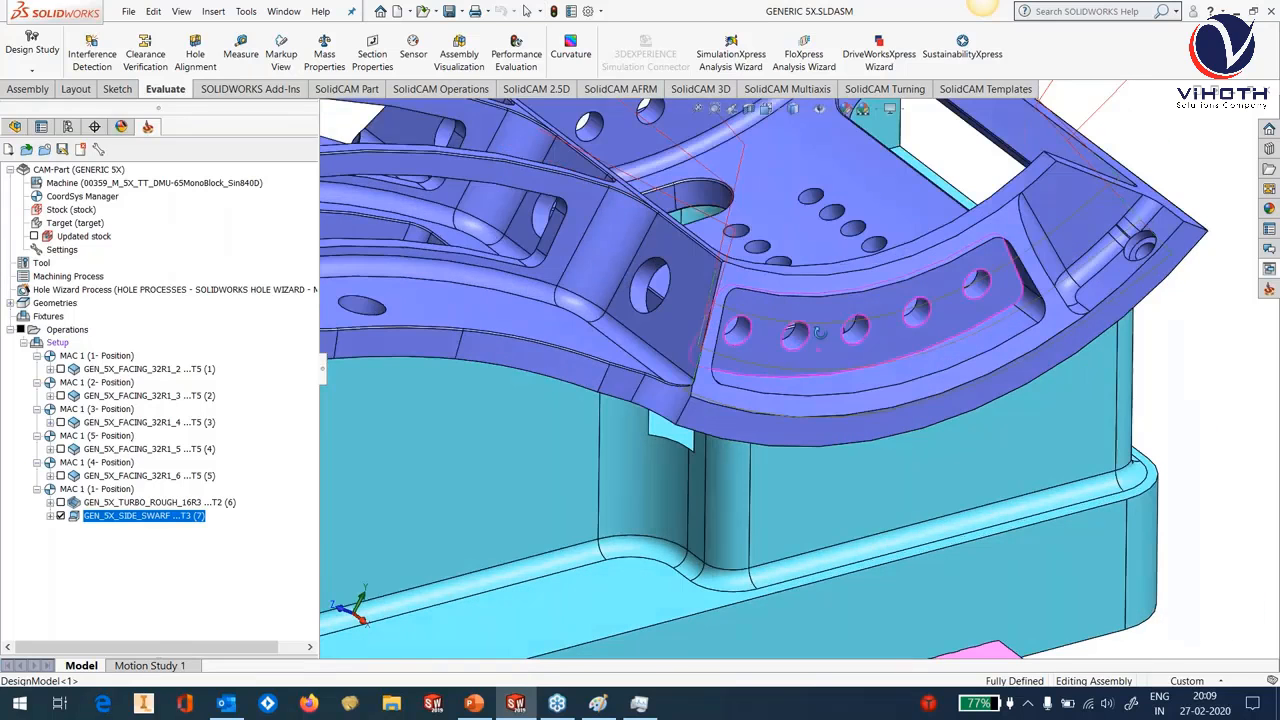
# Set tool 3's colour to yellow in the part tool table, save it, and redisplay the side swarf toolpath.
pyautogui.click(43, 264)
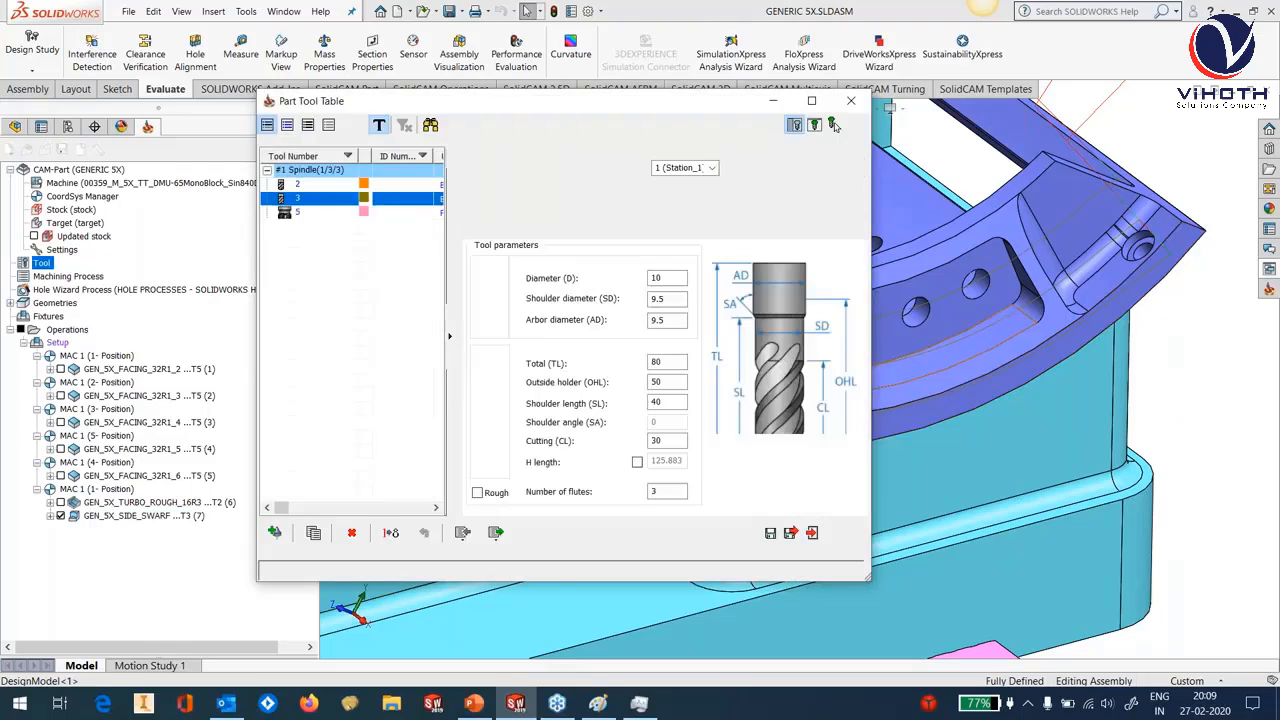
pyautogui.click(849, 202)
pyautogui.click(505, 270)
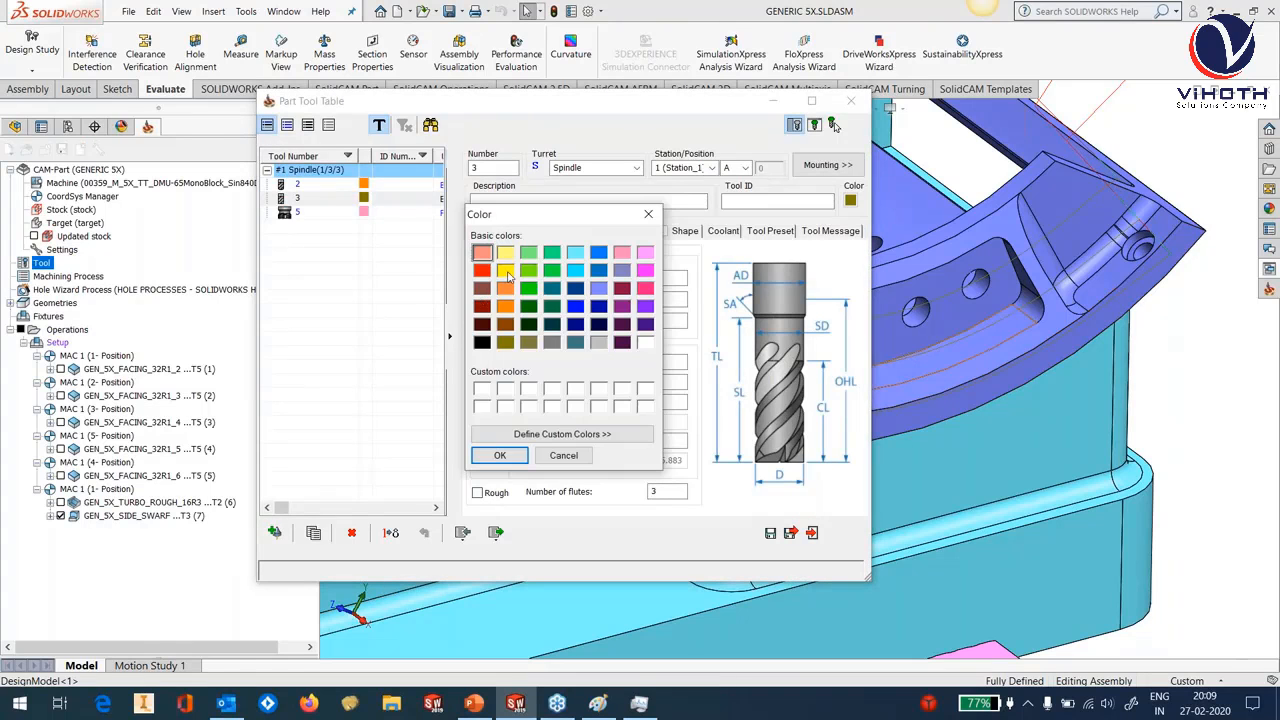
pyautogui.click(498, 456)
pyautogui.click(790, 532)
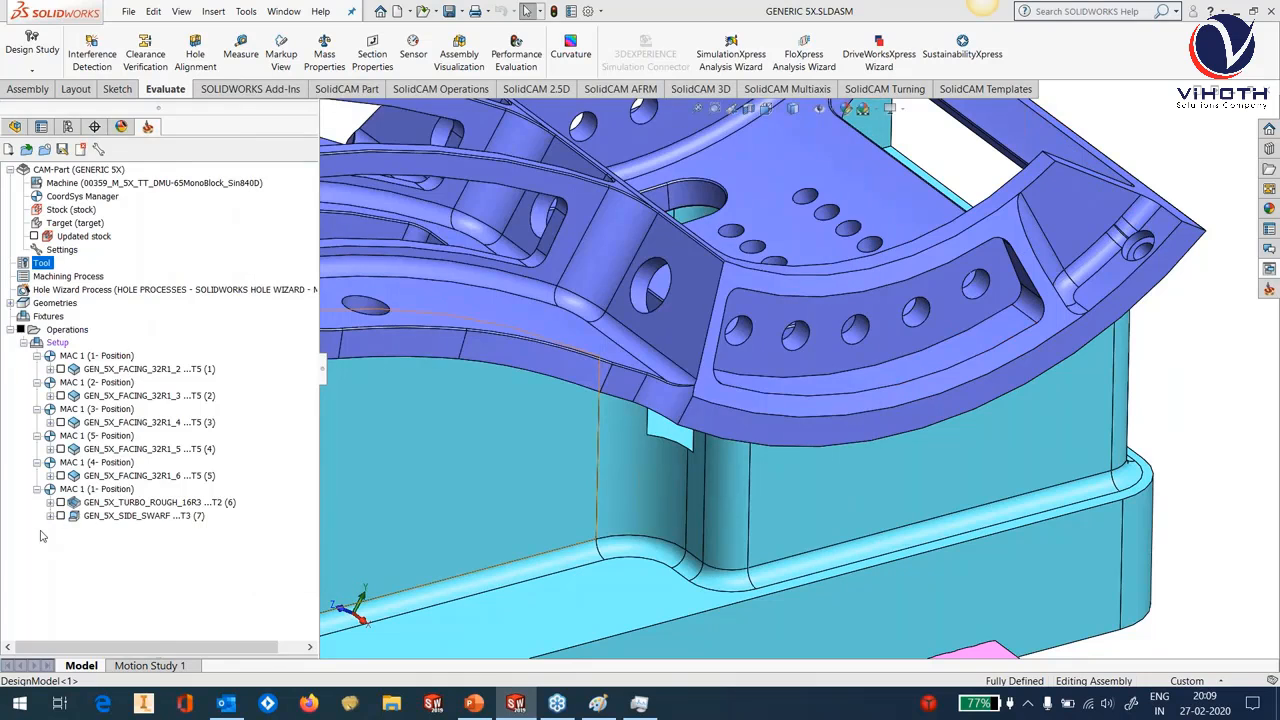
pyautogui.click(140, 515)
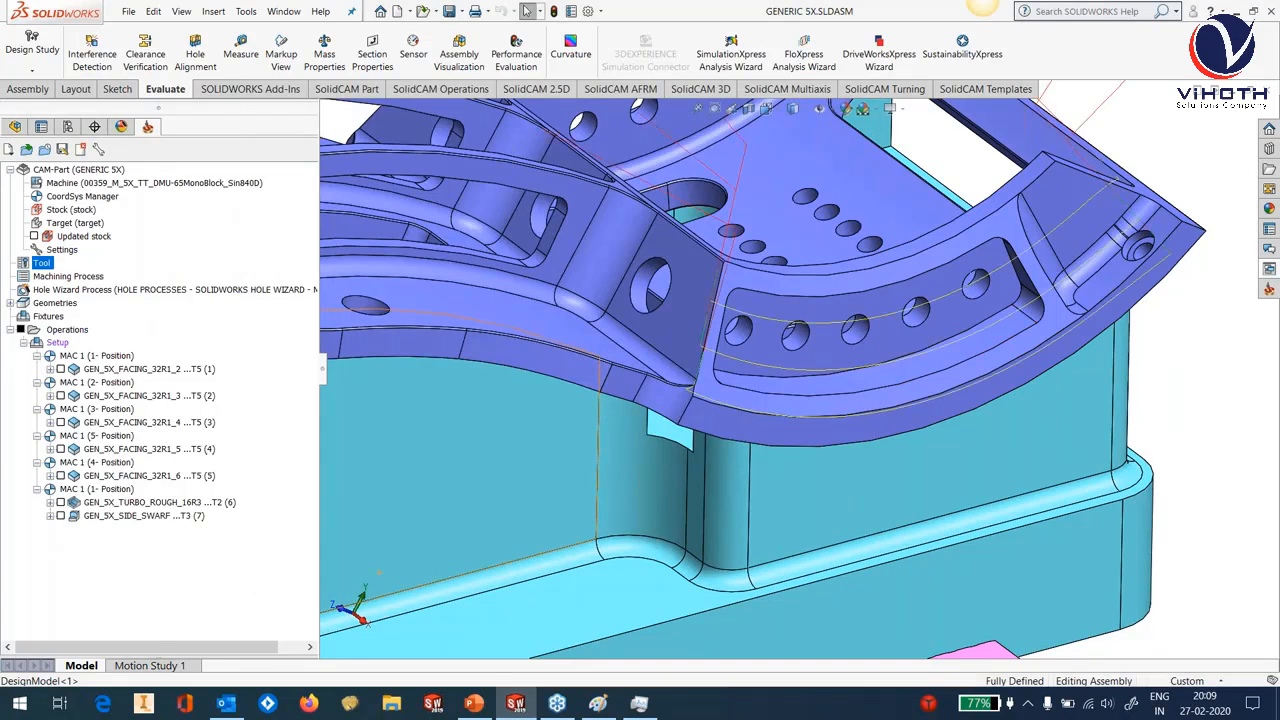
pyautogui.moveTo(1030, 362); pyautogui.dragTo(935, 430, button='middle')
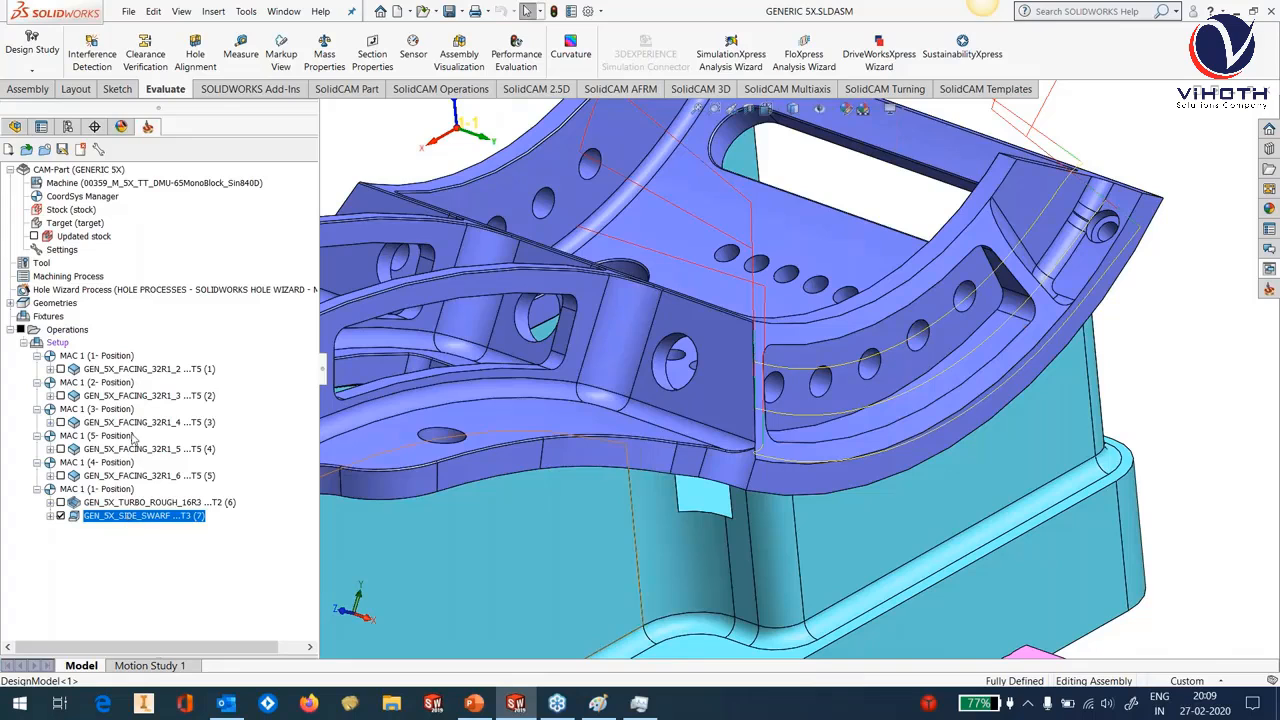
# Run the Host CAD simulation of the GEN_5X_SIDE_SWARF operation along the curved side wall.
pyautogui.rightClick(105, 522)
pyautogui.click(155, 264)
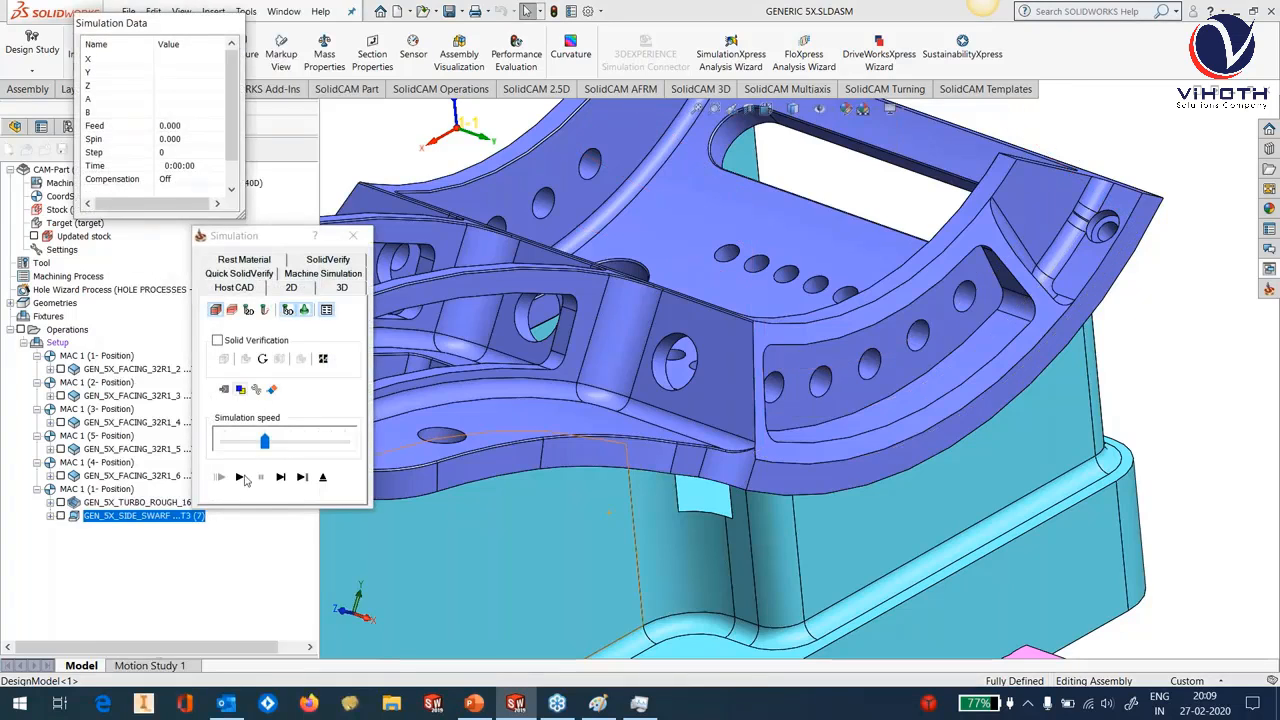
pyautogui.click(240, 478)
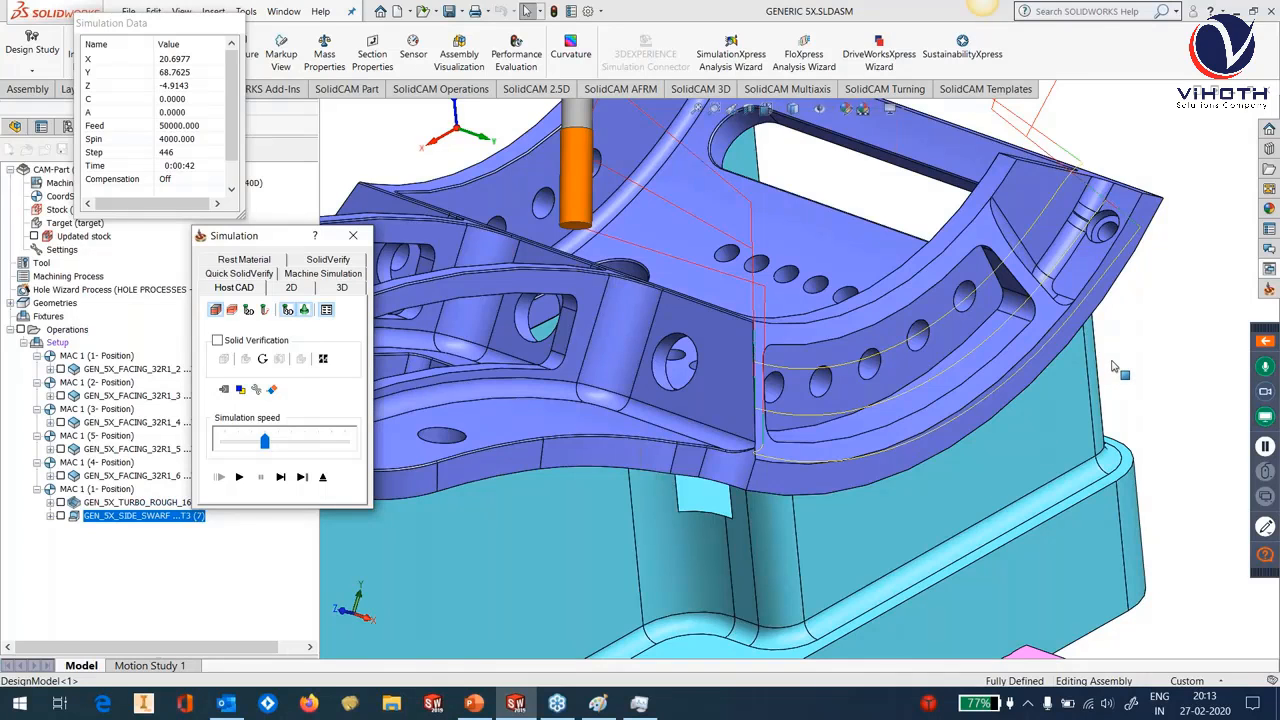
# Exit the side swarf simulation and hide the GEN_5X_SIDE_SWARF toolpath on the part.
pyautogui.scroll(4, 1112, 361)
pyautogui.click(326, 478)
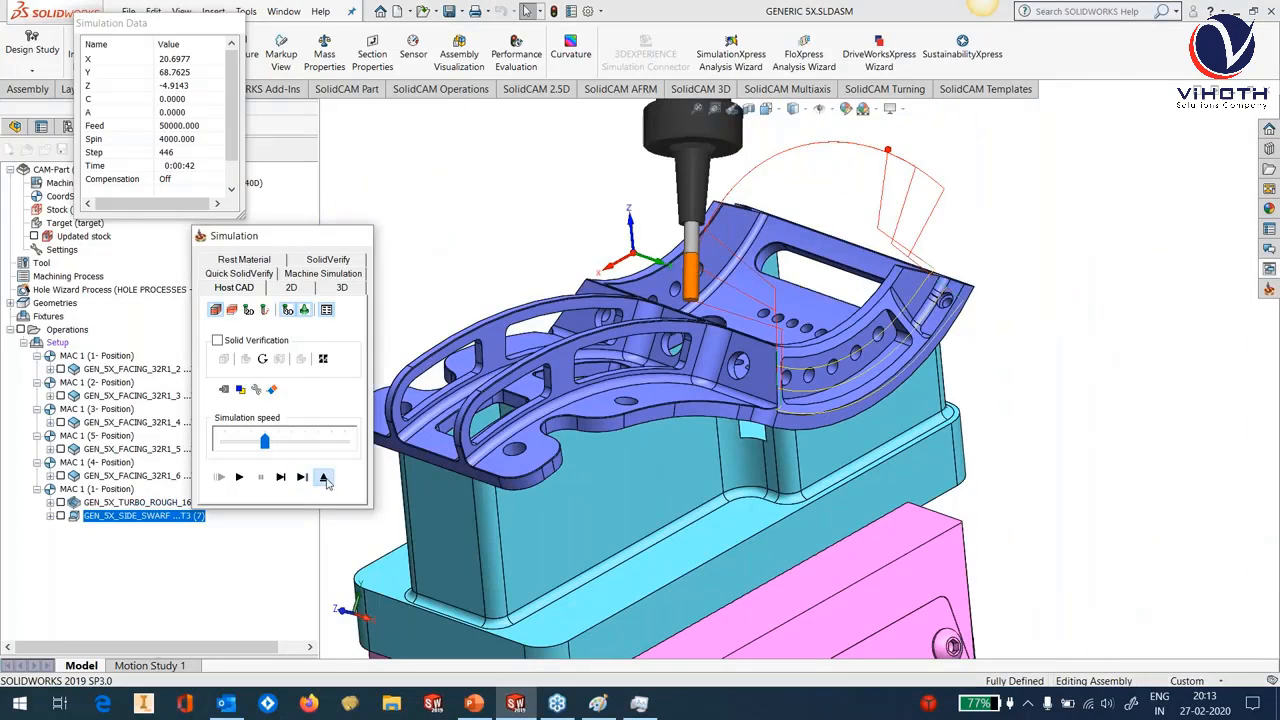
pyautogui.scroll(-2, 857, 409)
pyautogui.moveTo(857, 409); pyautogui.dragTo(755, 405, button='middle')
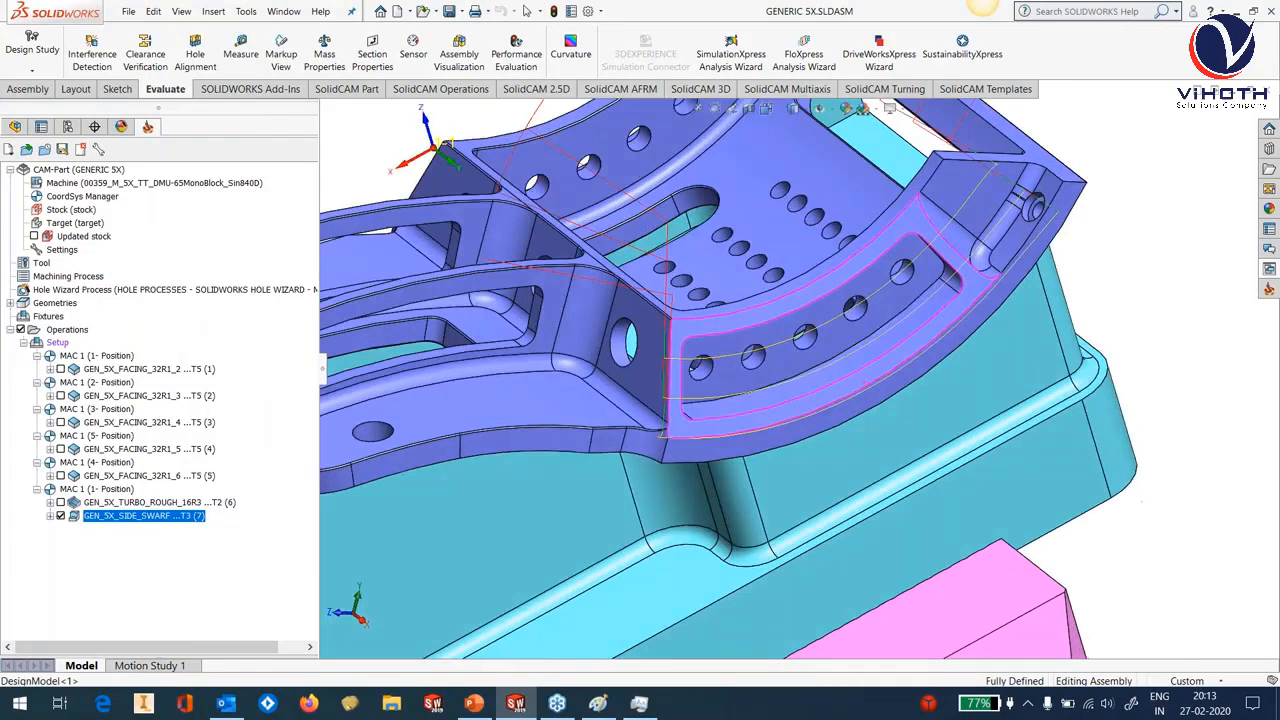
pyautogui.click(61, 516)
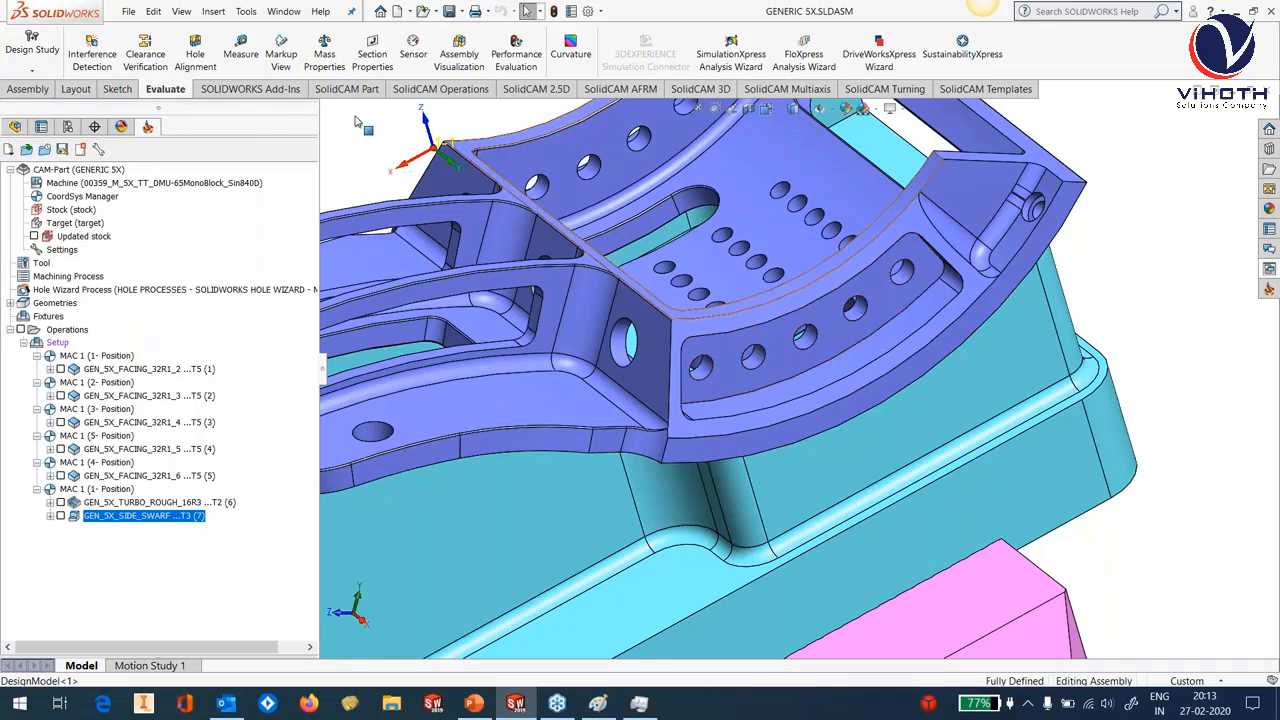
pyautogui.click(120, 91)
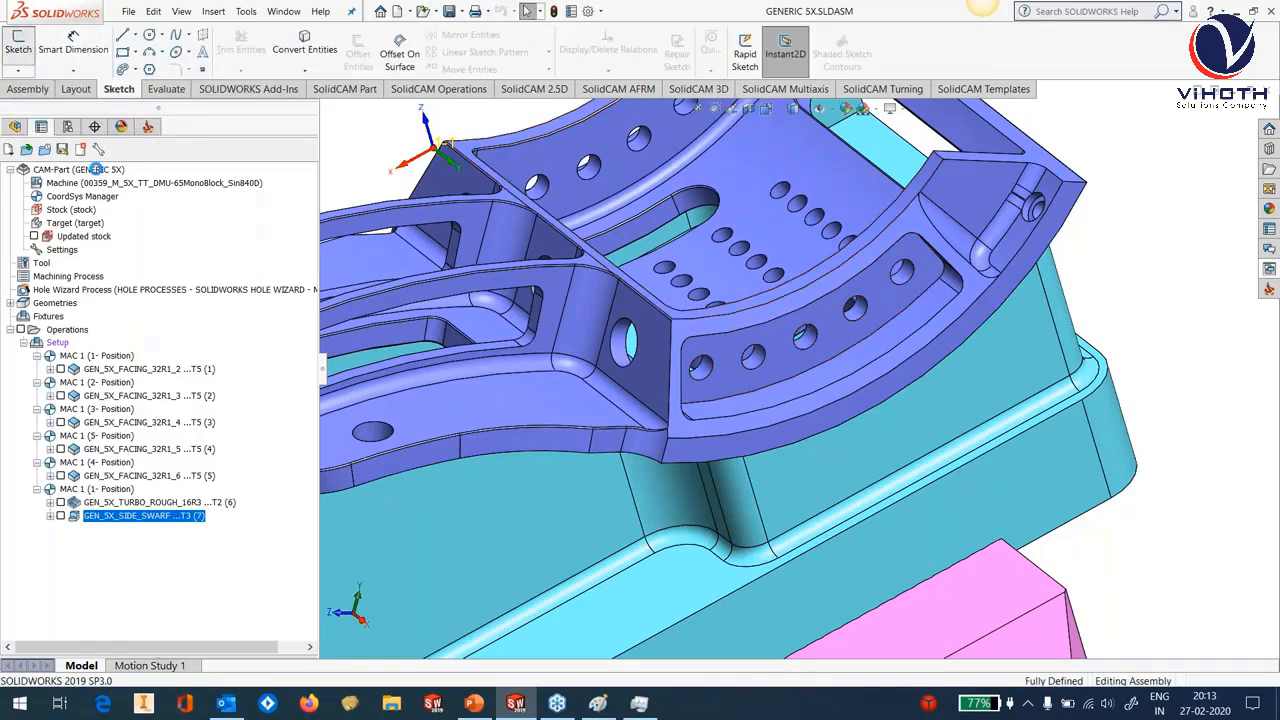
pyautogui.click(18, 42)
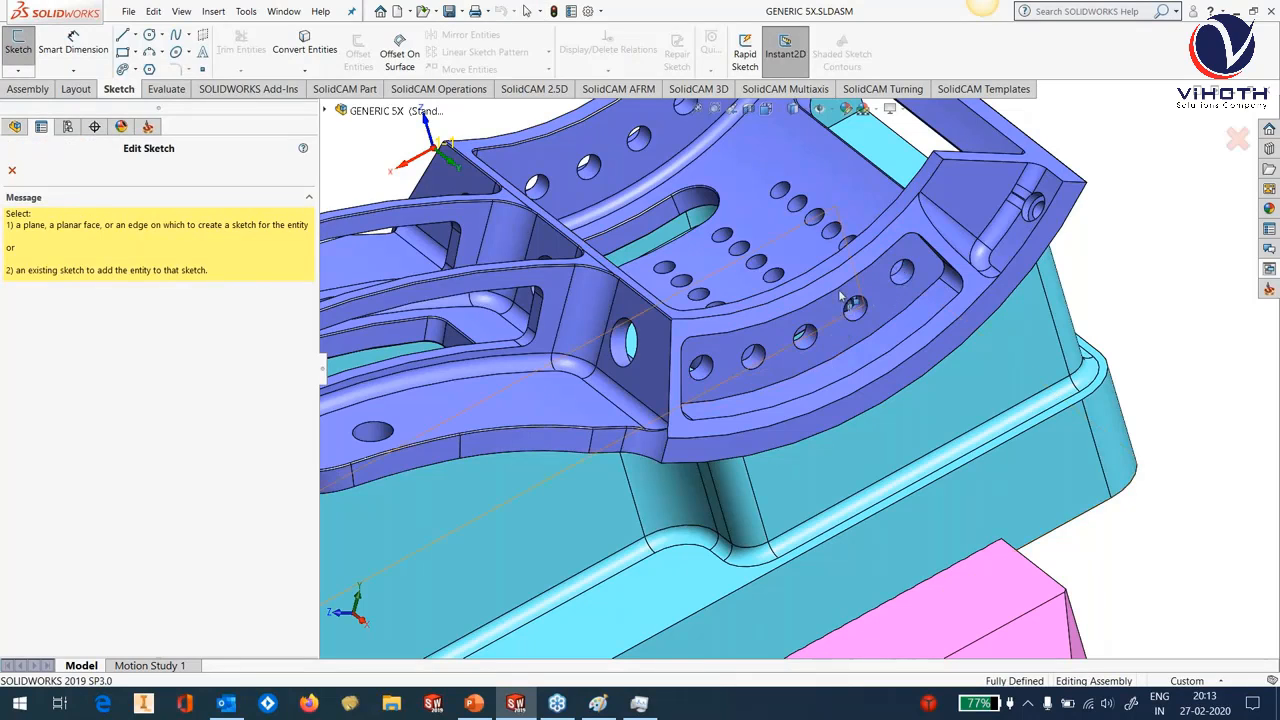
pyautogui.click(12, 172)
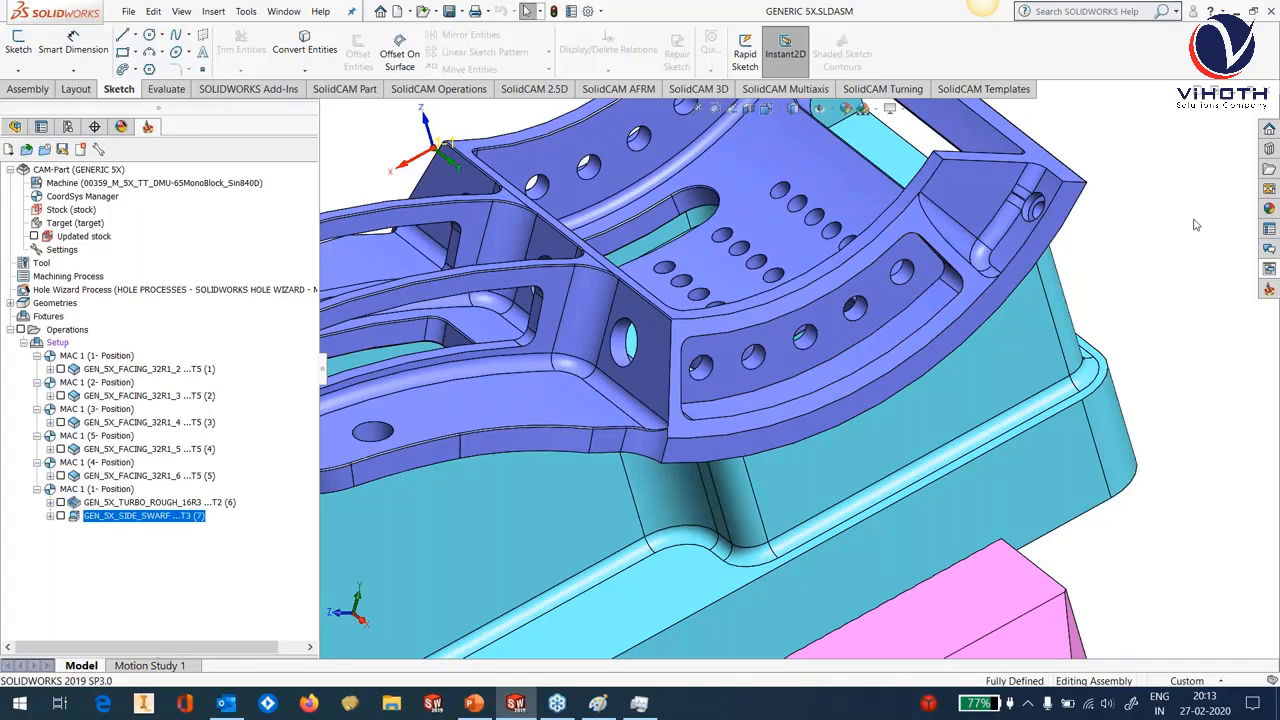
# Add an operation from the GEN_5X_POCKET_BOTTOM_FINISH template of the Sim. 5 axis: Parallel to Curve(s) group.
pyautogui.click(1268, 270)
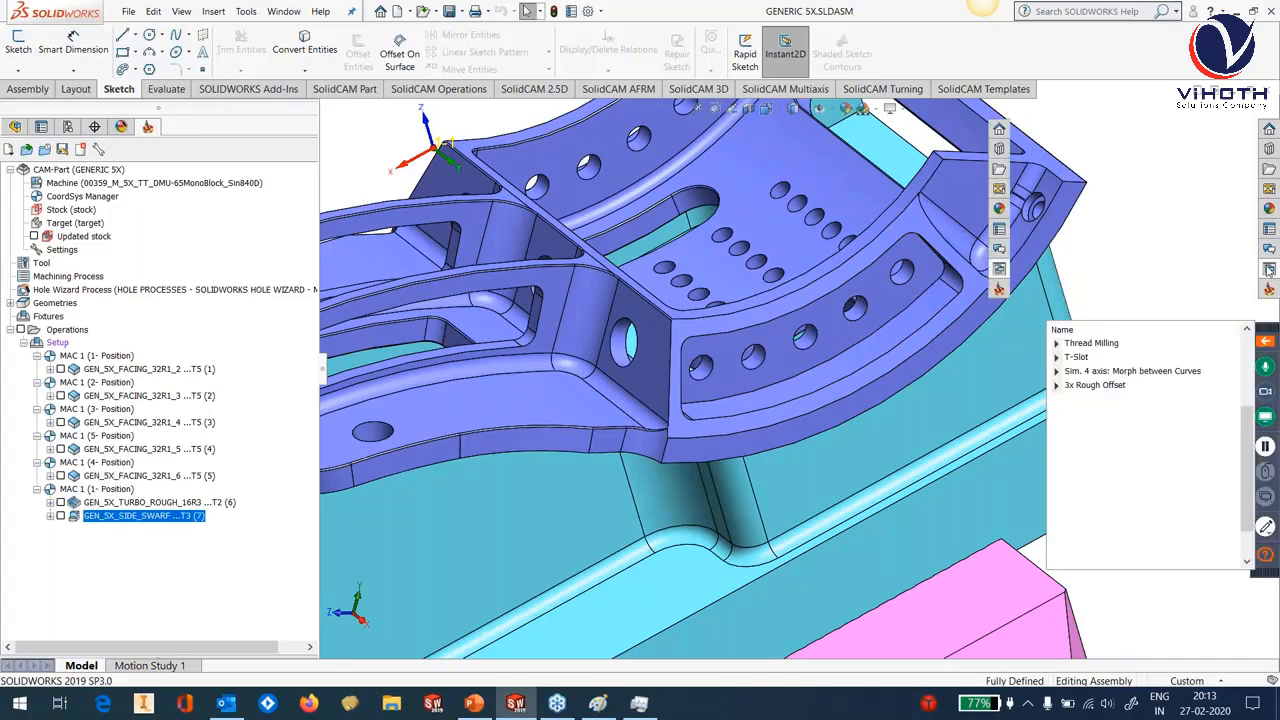
pyautogui.scroll(4, 820, 240)
pyautogui.scroll(-2, 850, 270)
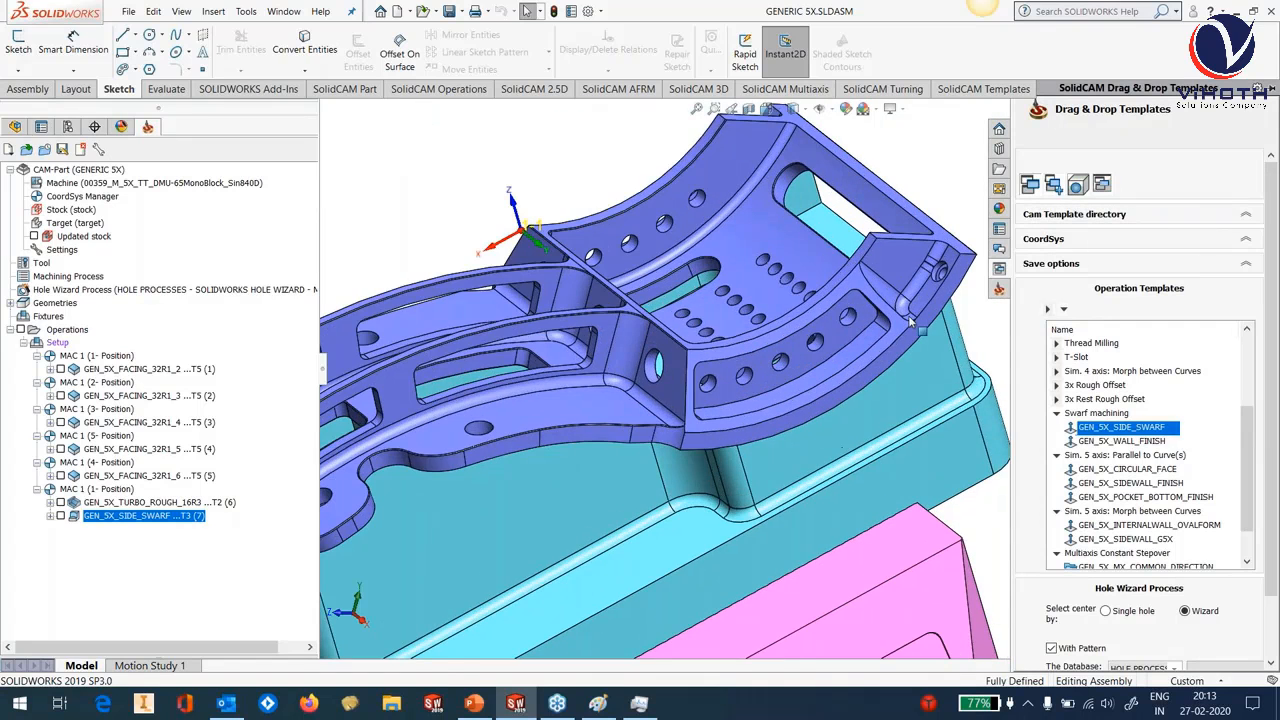
pyautogui.scroll(-3, 910, 320)
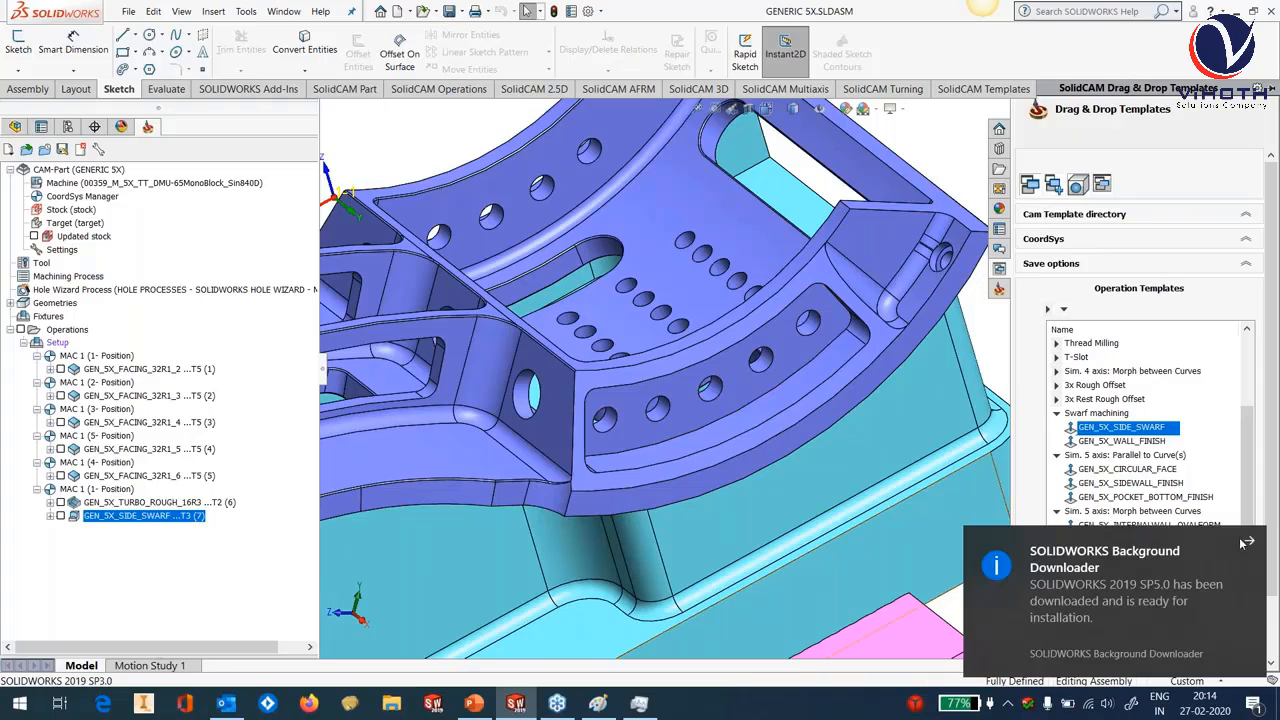
pyautogui.click(1248, 541)
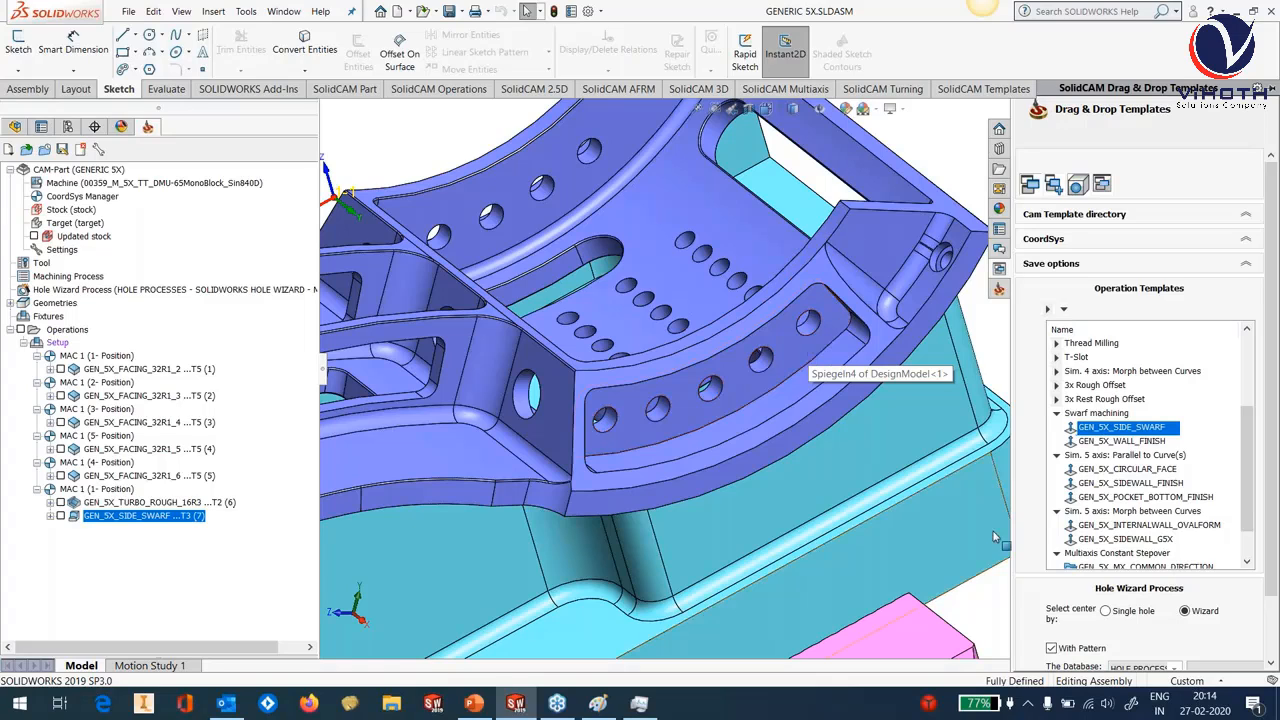
pyautogui.click(1057, 414)
pyautogui.scroll(-3, 1107, 477)
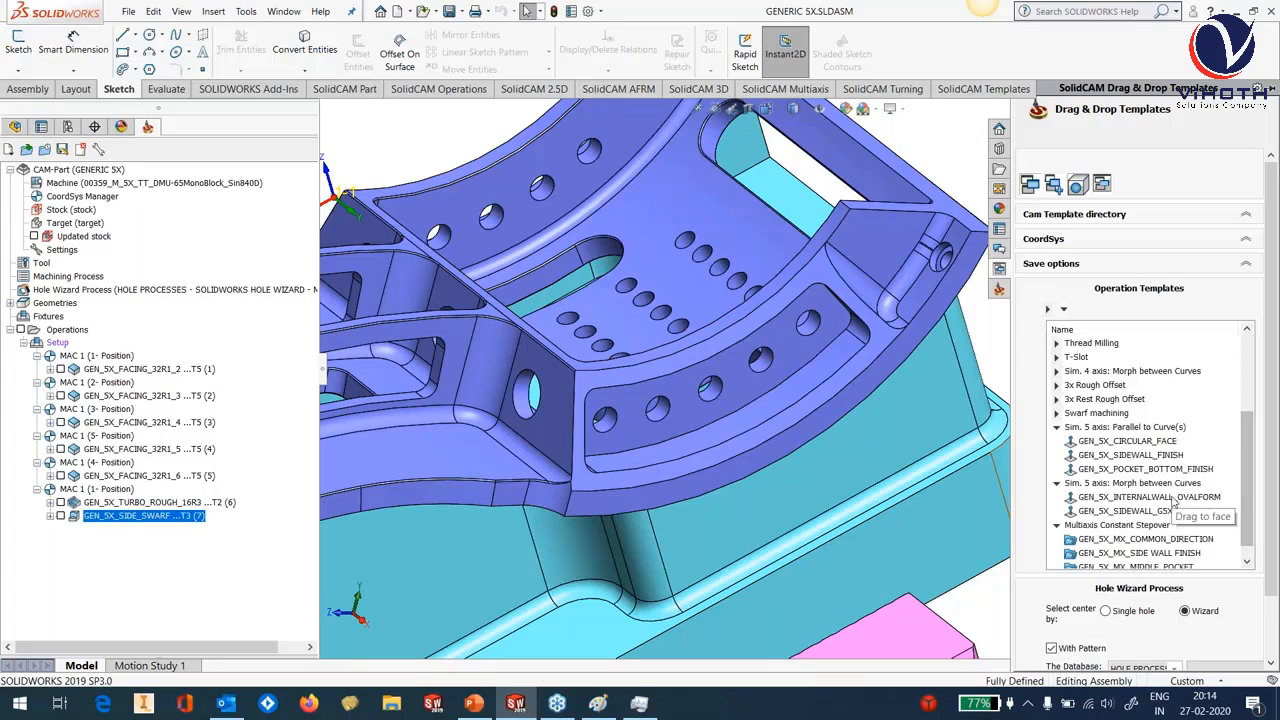
pyautogui.click(1123, 470)
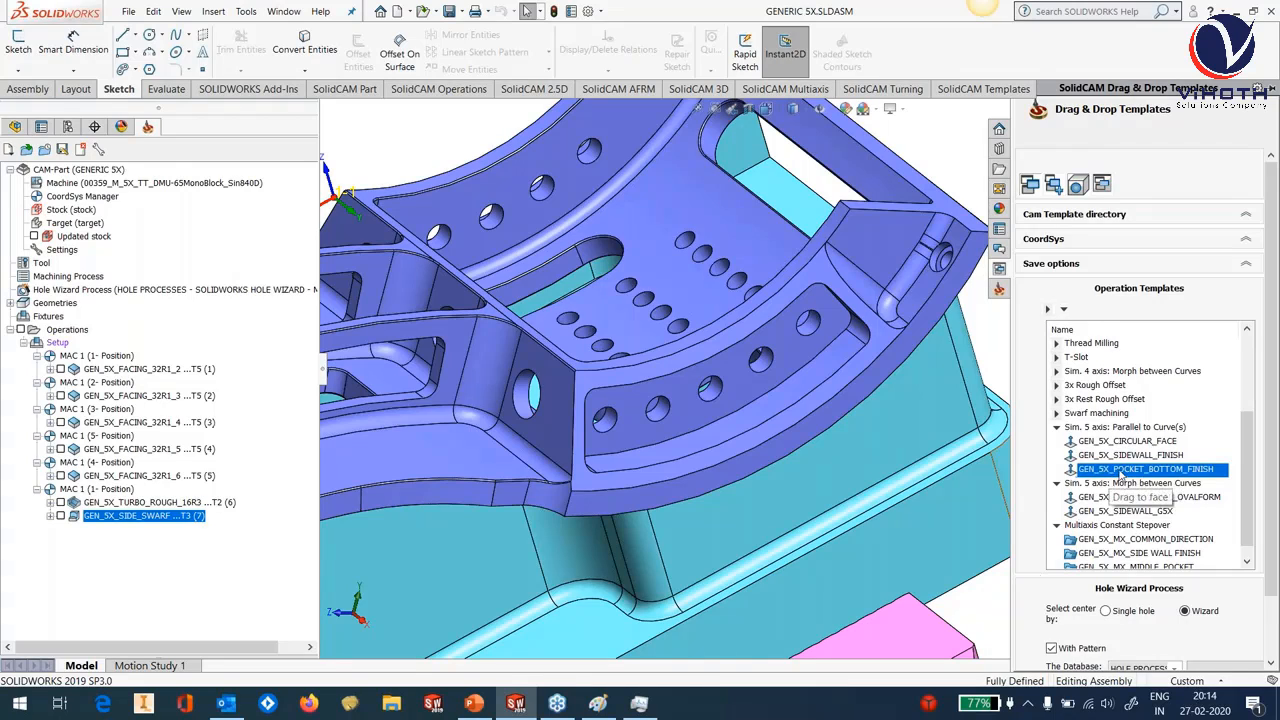
pyautogui.moveTo(1121, 473); pyautogui.dragTo(410, 507)
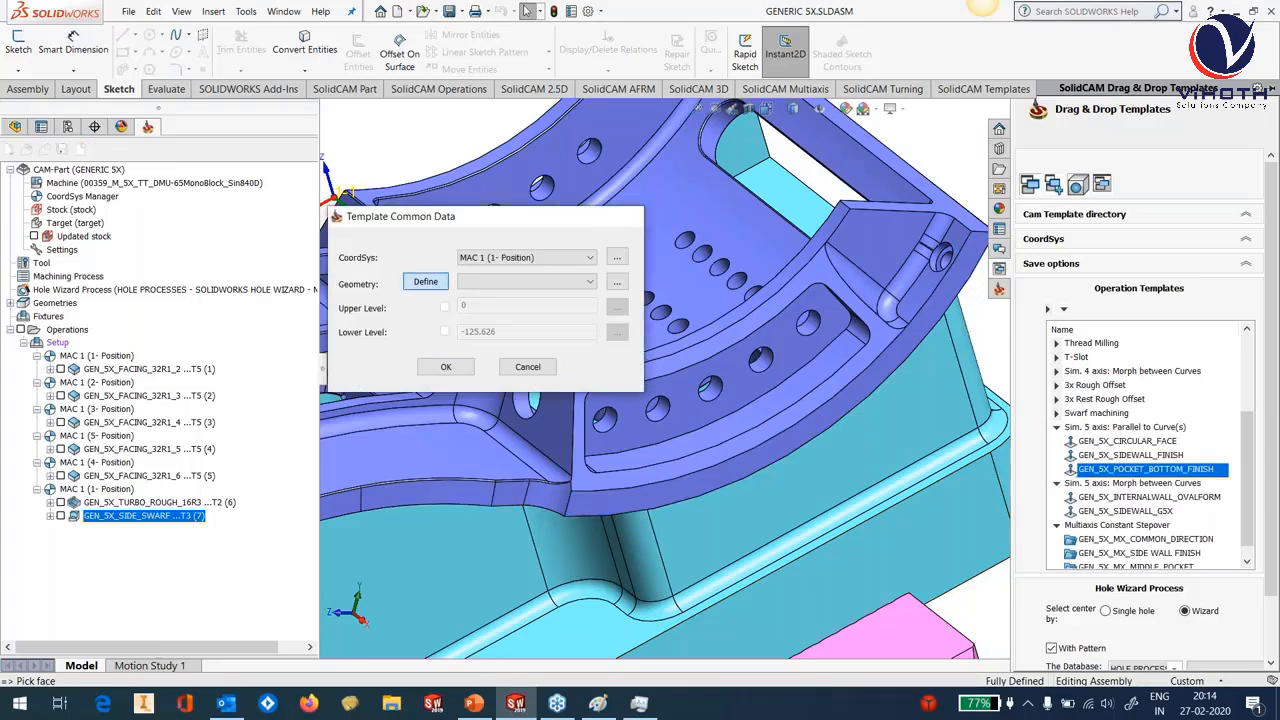
# Define the curved pocket's floor face as the template geometry and accept the common data with coordinate system MAC 1 (1- Position).
pyautogui.click(425, 281)
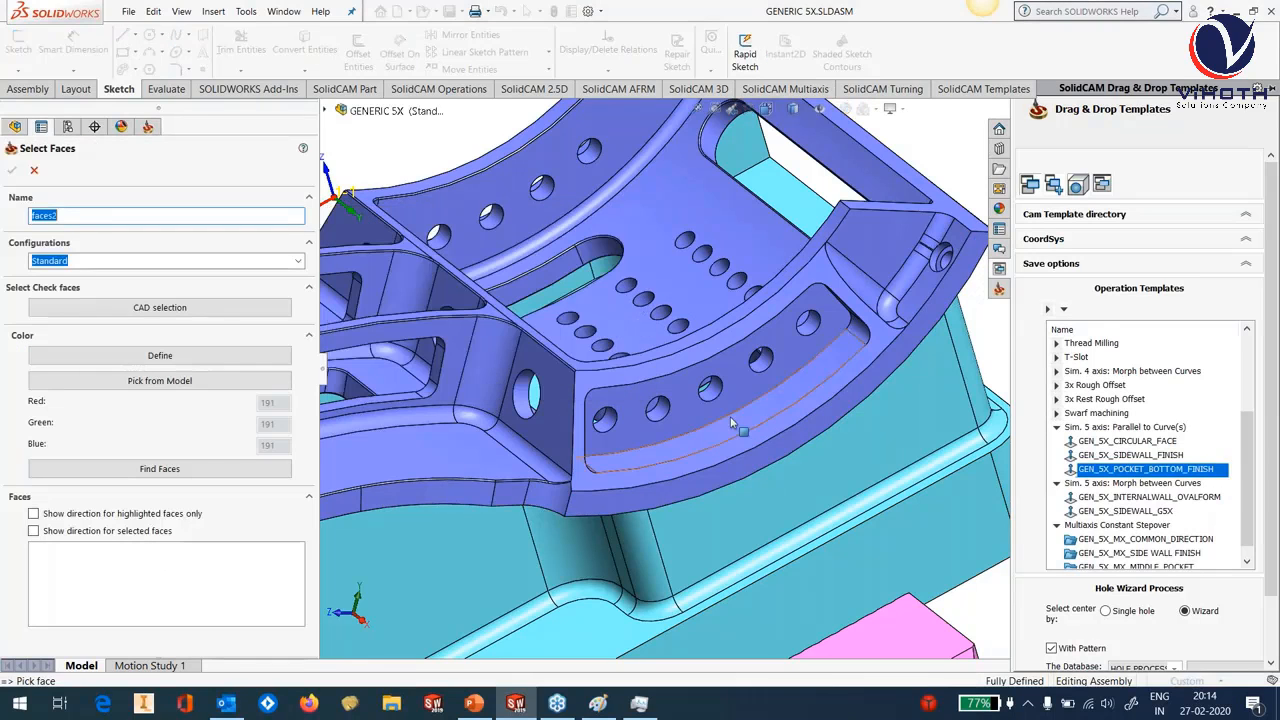
pyautogui.click(720, 380)
pyautogui.click(12, 172)
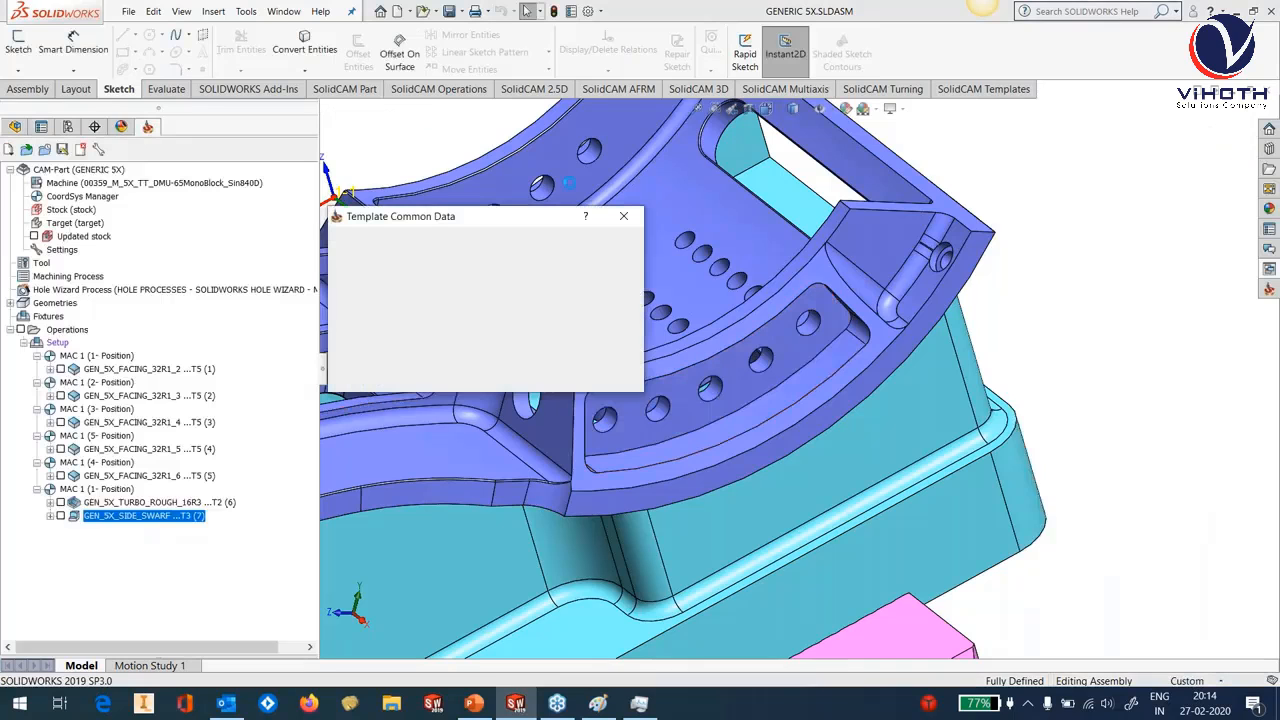
pyautogui.click(536, 362)
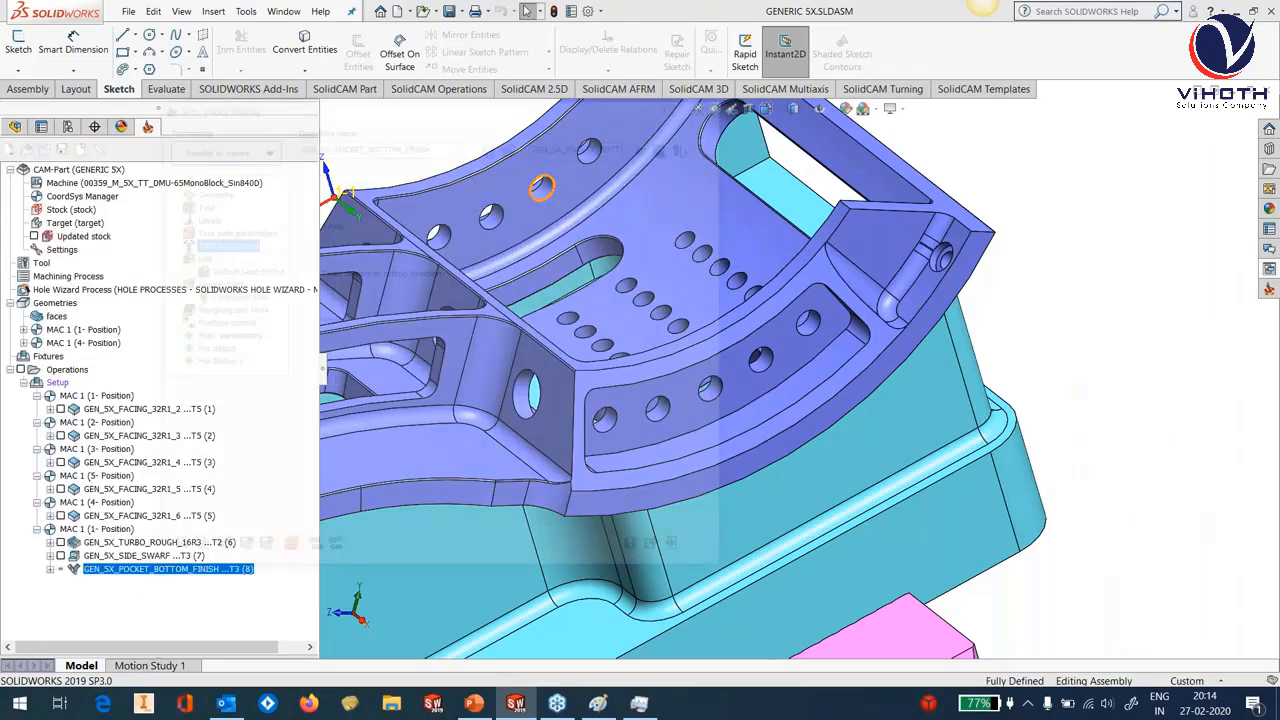
# Define the operation's edge curve as a chain along the lower curved edge of the pocket floor.
pyautogui.click(208, 190)
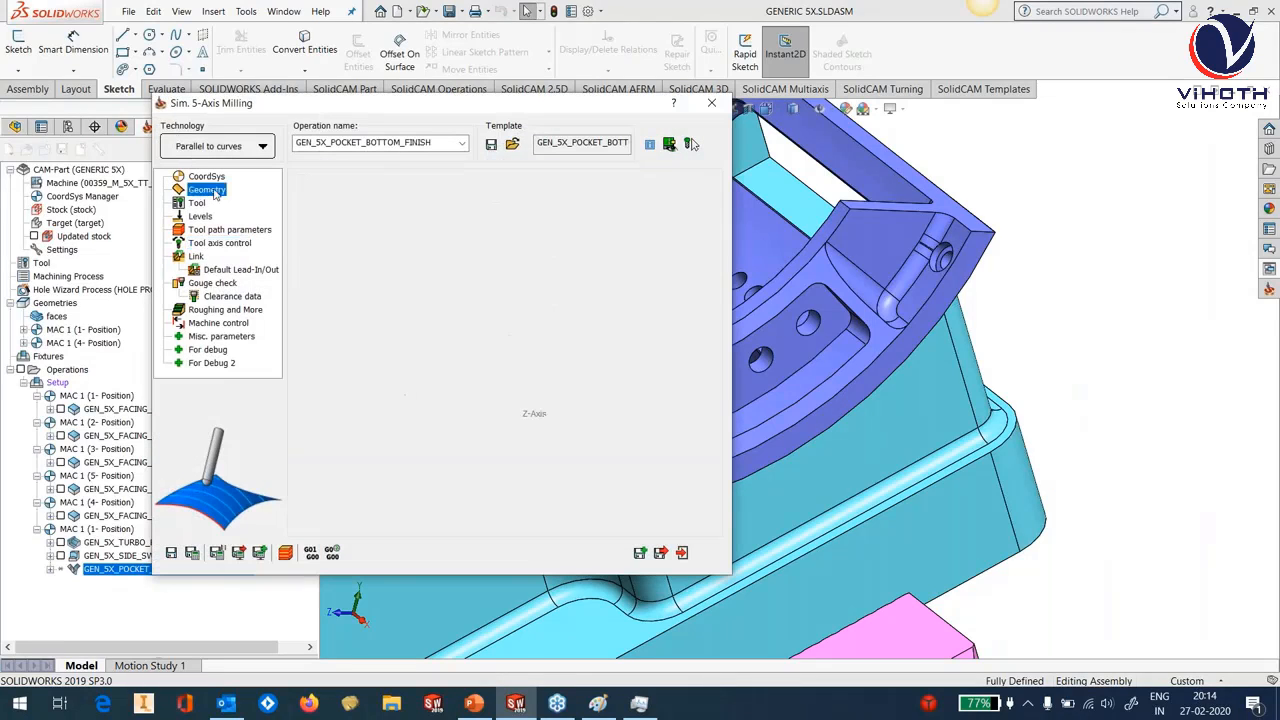
pyautogui.click(345, 317)
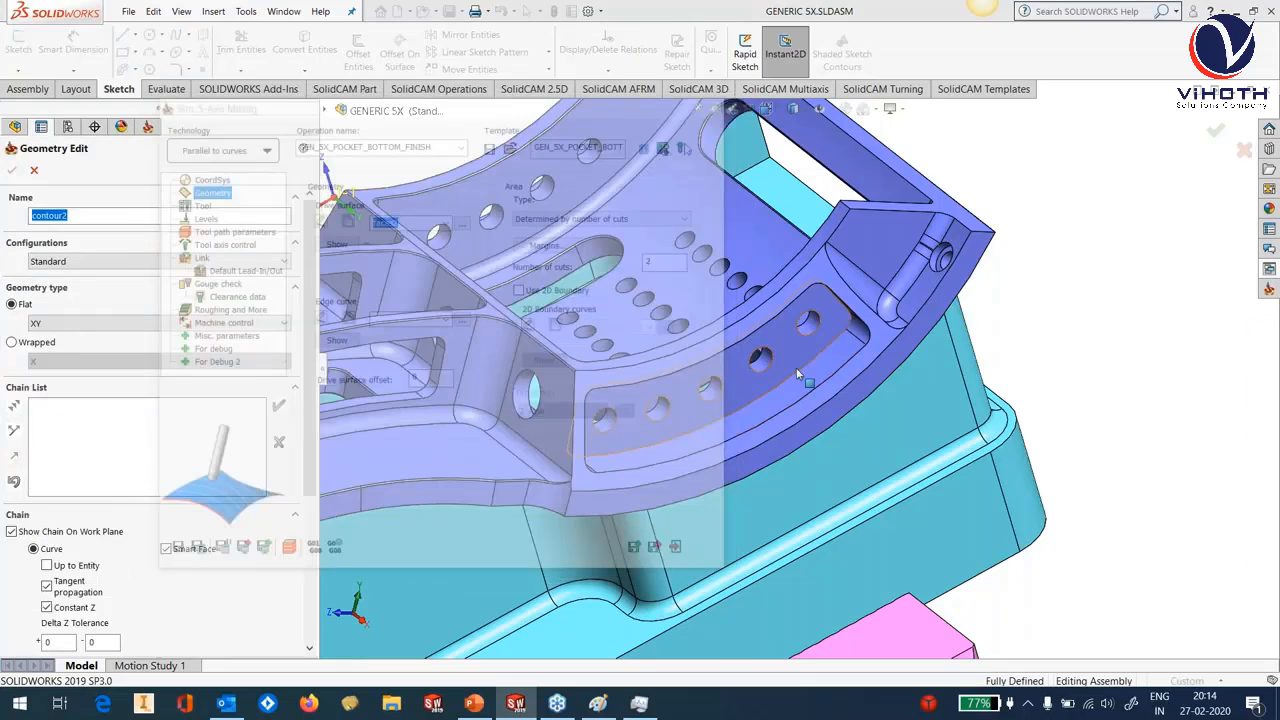
pyautogui.click(798, 374)
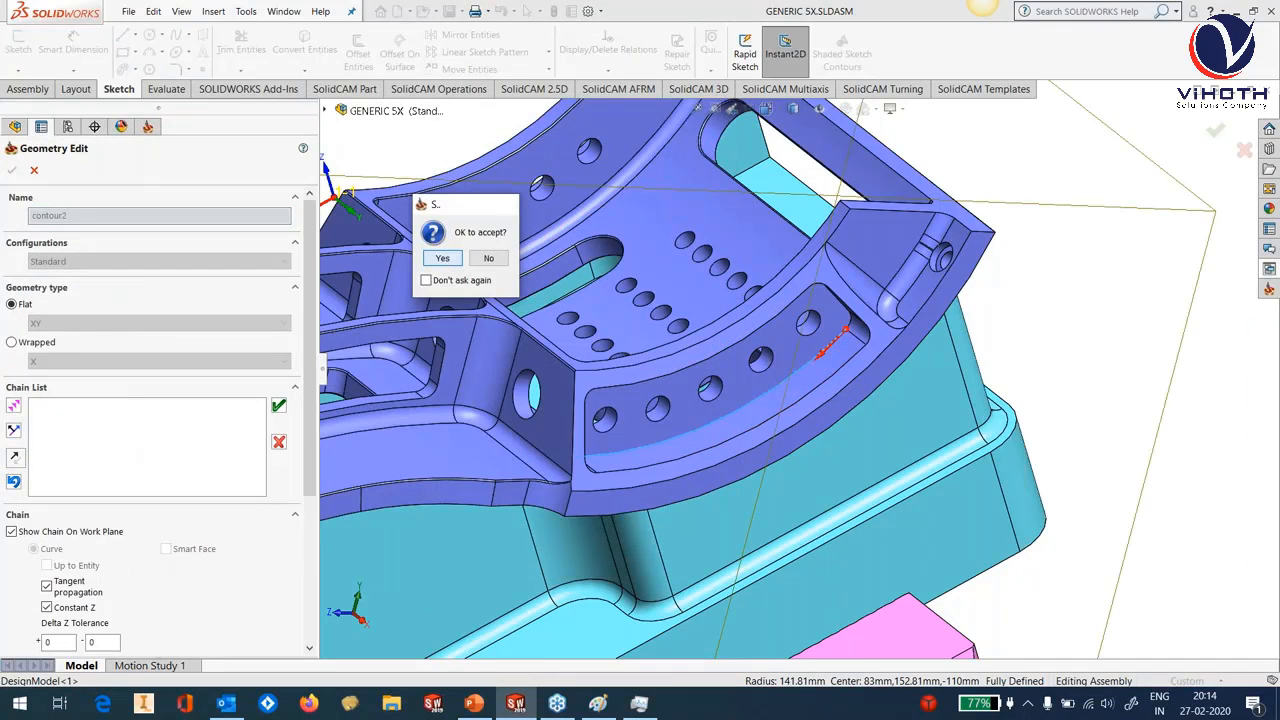
pyautogui.click(443, 259)
pyautogui.click(12, 171)
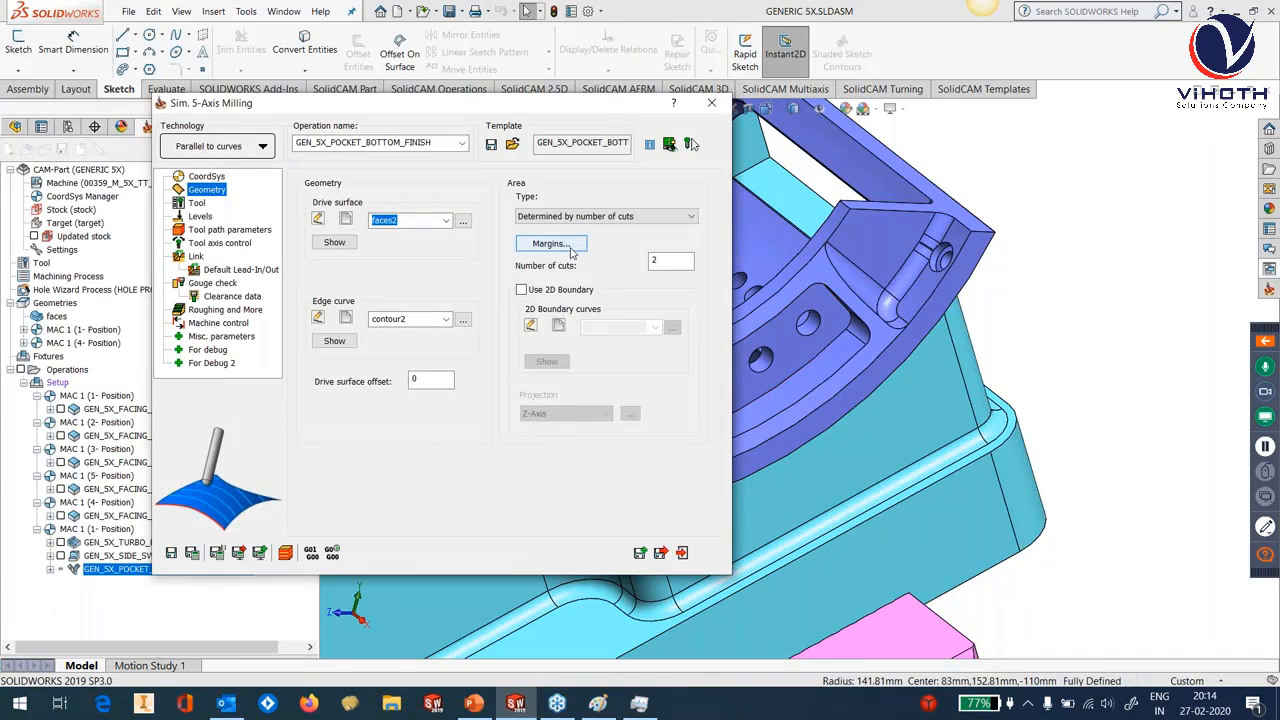
# Check the margins settings without changing them, then save and calculate the pocket bottom finish operation.
pyautogui.click(565, 244)
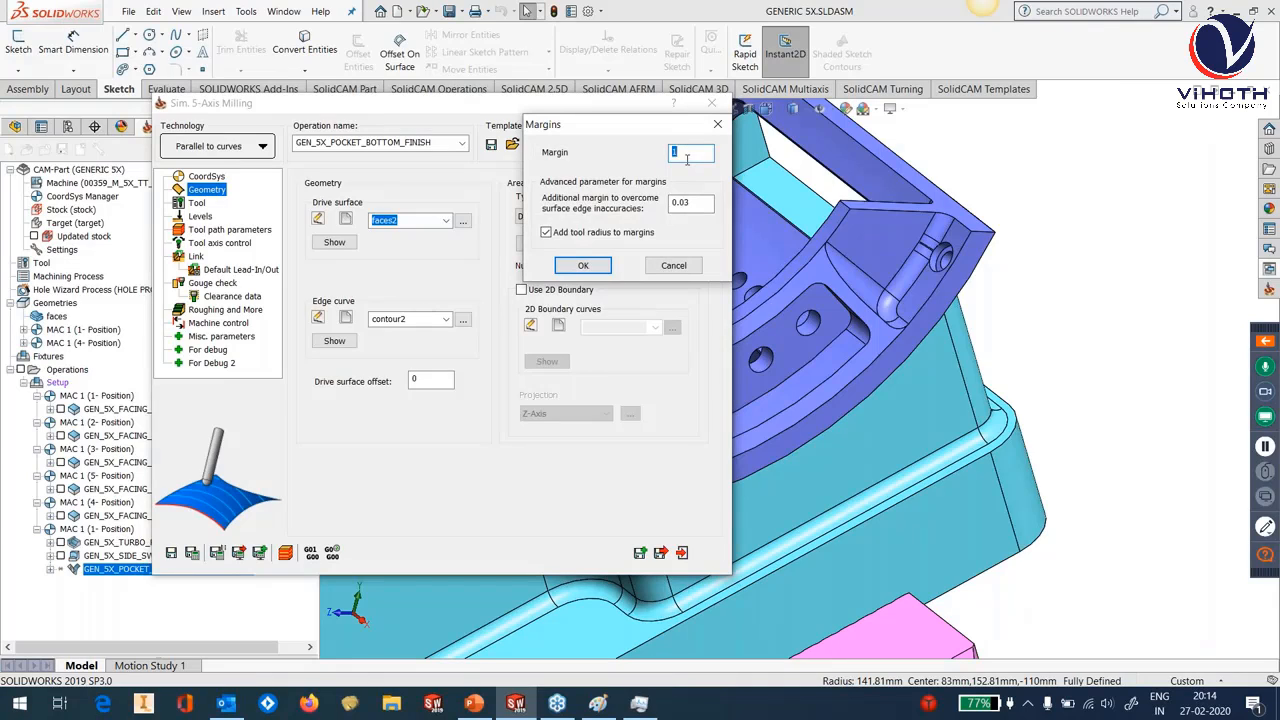
pyautogui.click(669, 266)
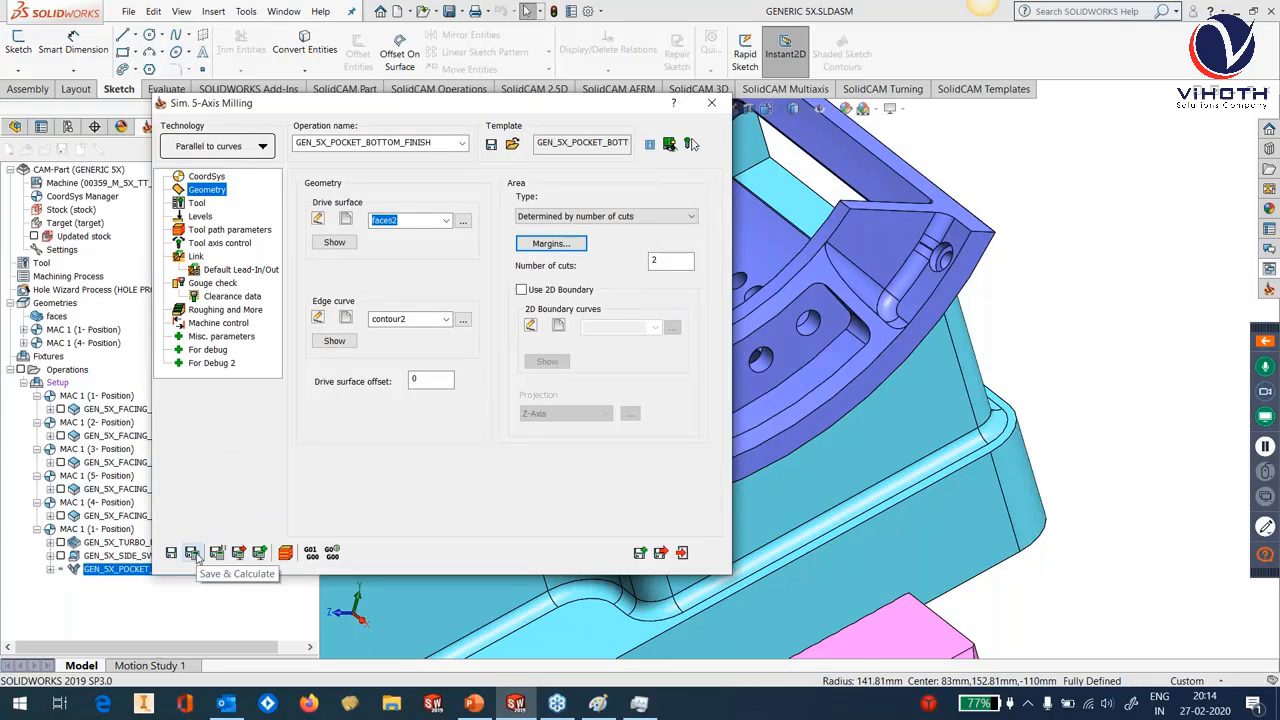
pyautogui.click(193, 554)
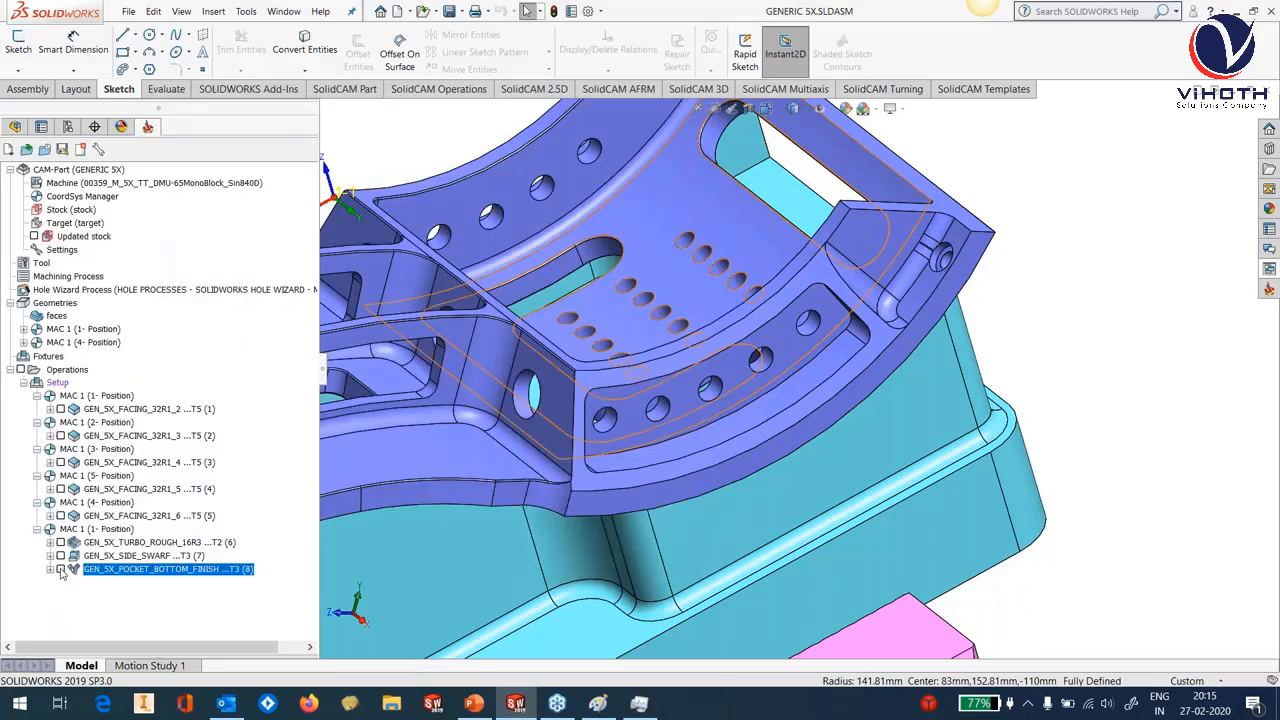
# Display the pocket bottom finish toolpath and examine its helical entry at the end of the pocket.
pyautogui.click(60, 569)
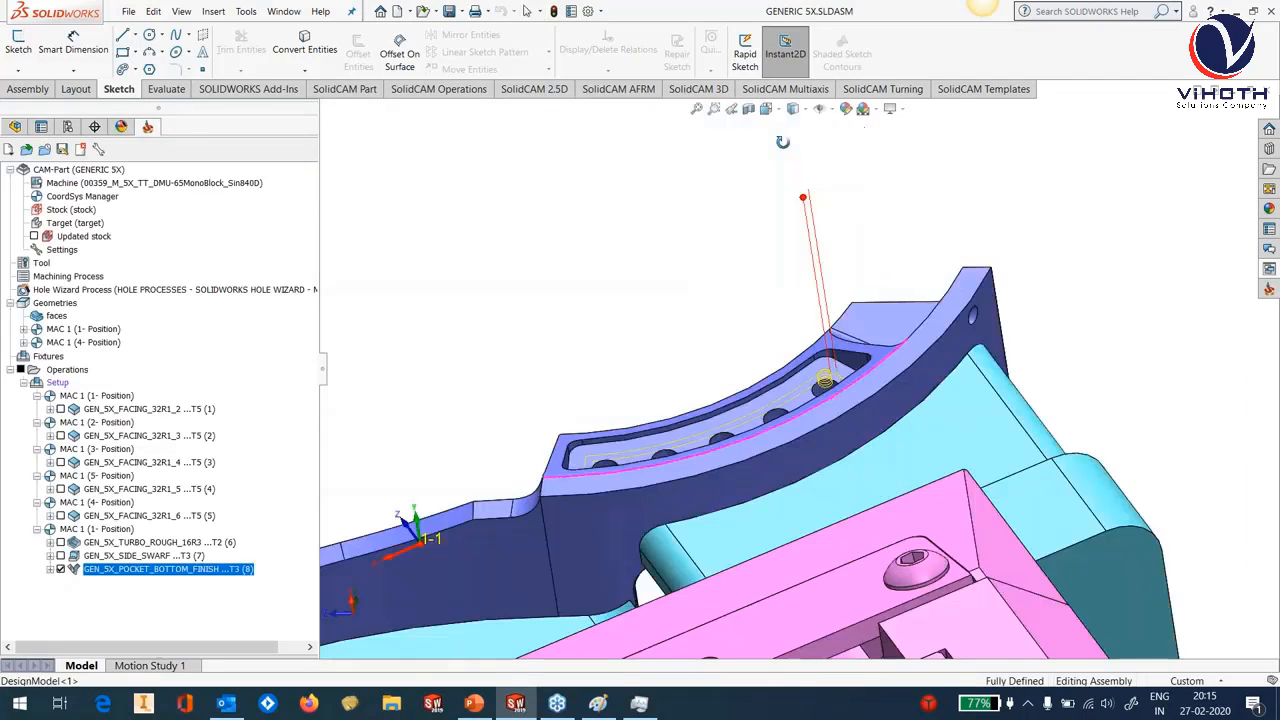
pyautogui.moveTo(783, 142); pyautogui.dragTo(946, 464, button='middle')
pyautogui.scroll(-5, 835, 470)
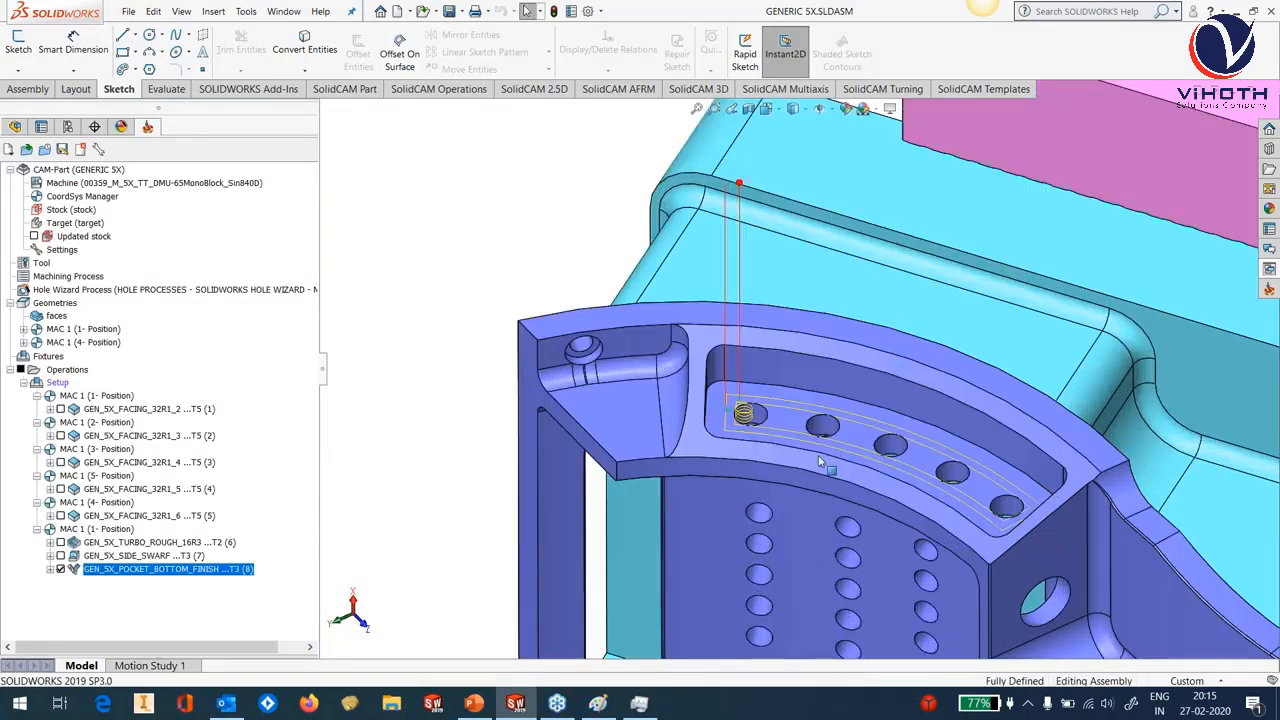
pyautogui.scroll(-4, 717, 400)
pyautogui.moveTo(717, 400); pyautogui.dragTo(752, 430, button='middle')
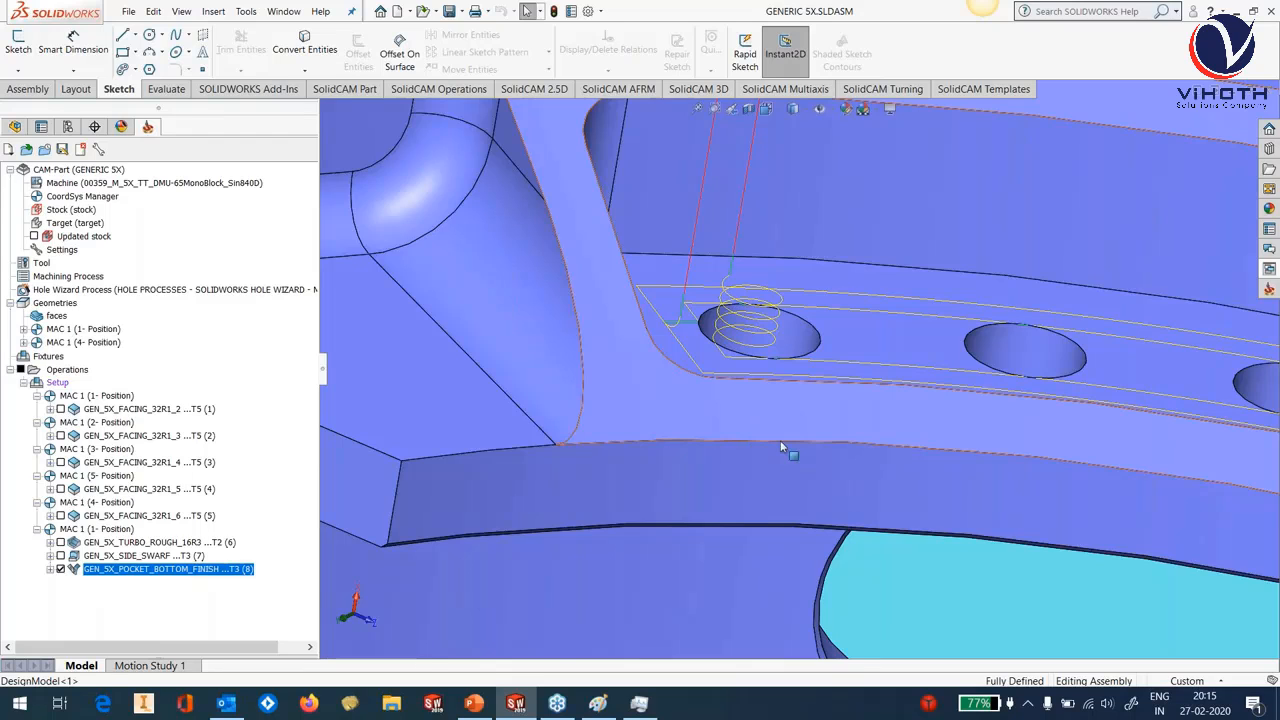
# Edit the pocket bottom finish operation, set its lead-in arc sweep to 1000, and save and recalculate it.
pyautogui.rightClick(155, 572)
pyautogui.click(230, 171)
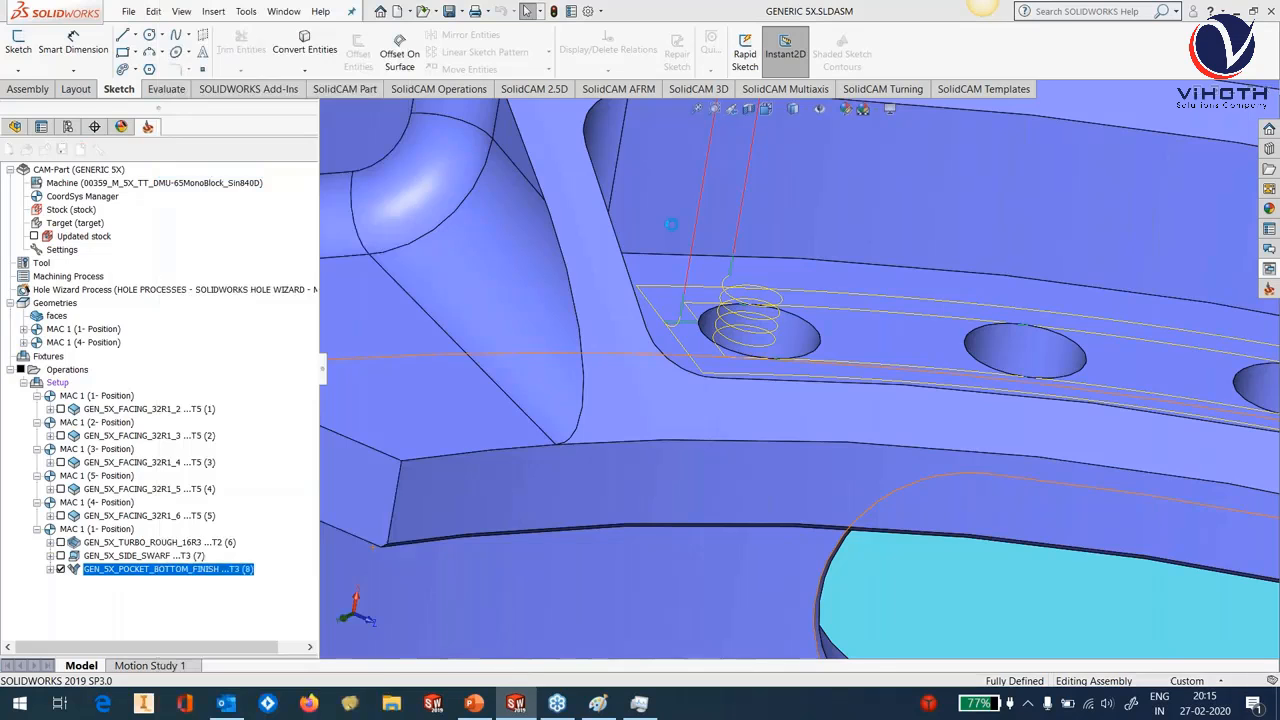
pyautogui.click(196, 256)
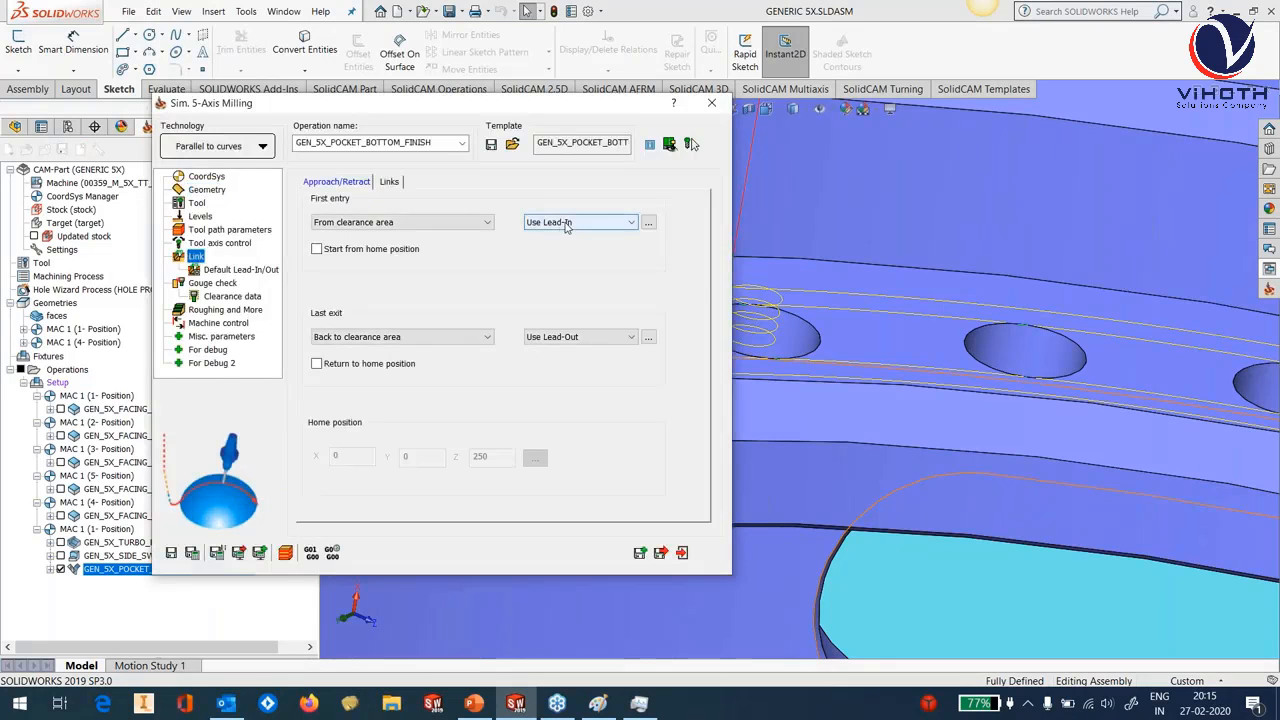
pyautogui.click(648, 222)
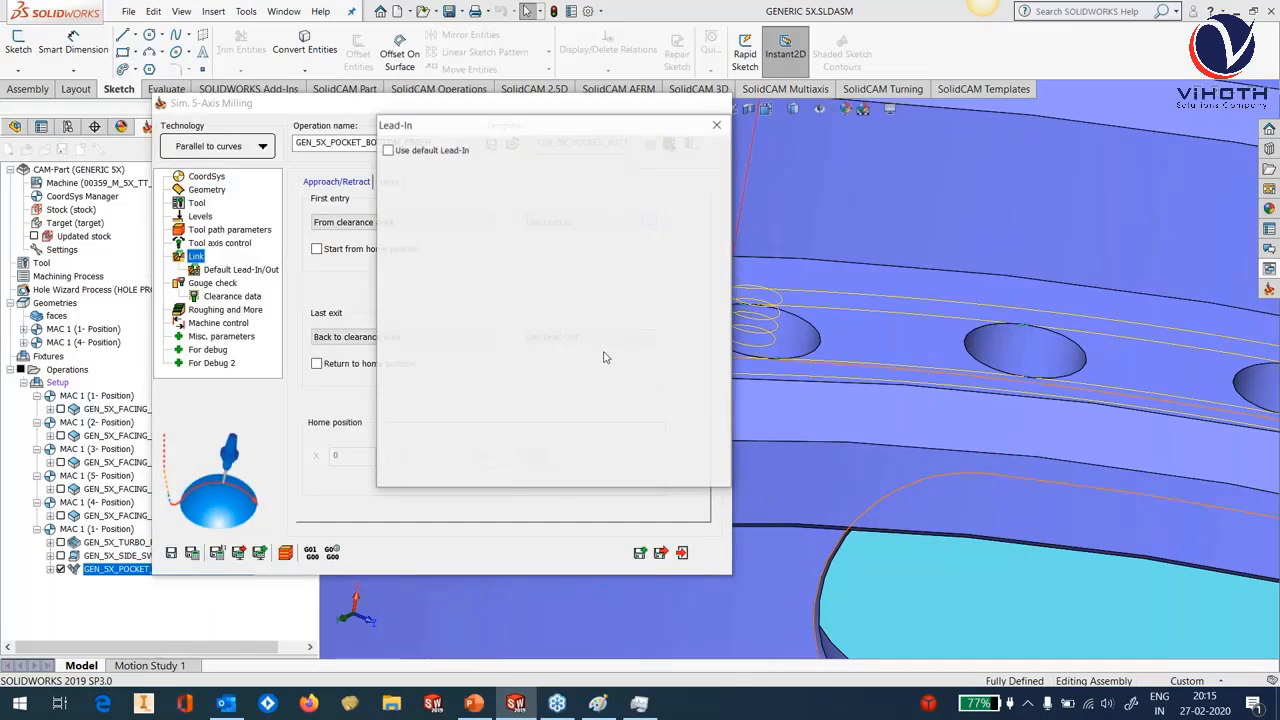
pyautogui.moveTo(557, 129); pyautogui.dragTo(519, 115)
pyautogui.moveTo(482, 415); pyautogui.dragTo(451, 417)
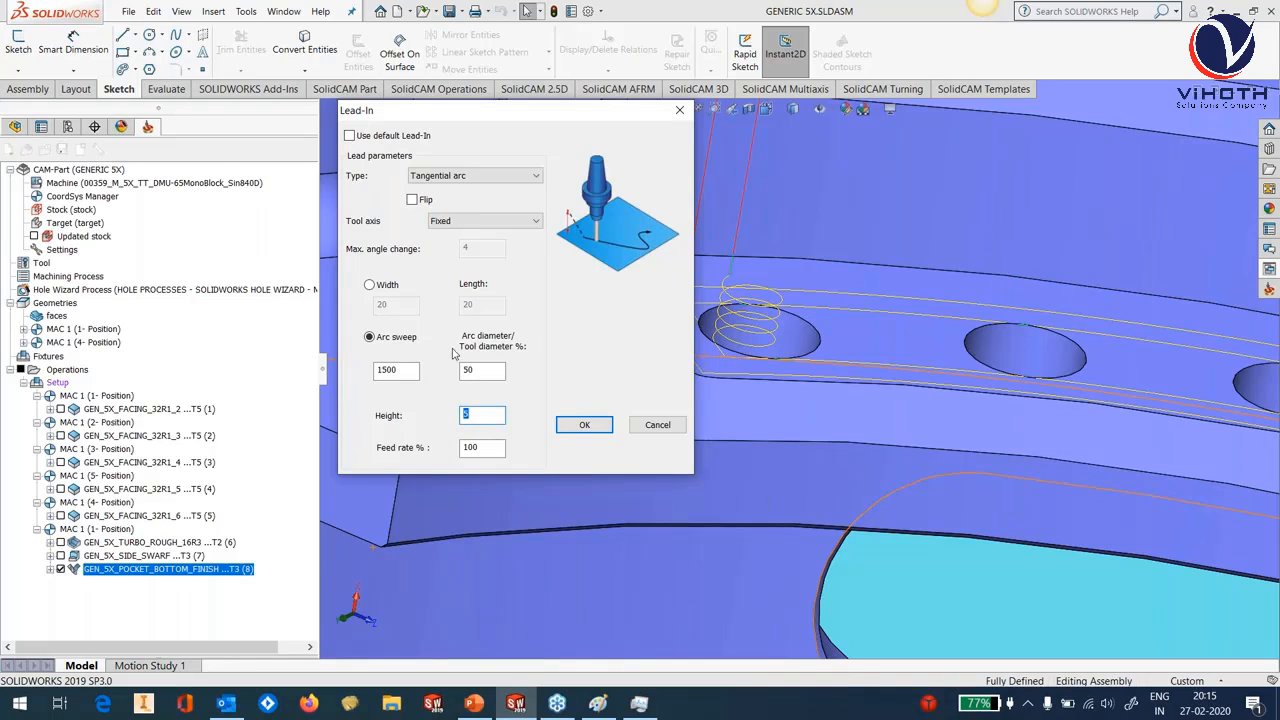
pyautogui.doubleClick(408, 372)
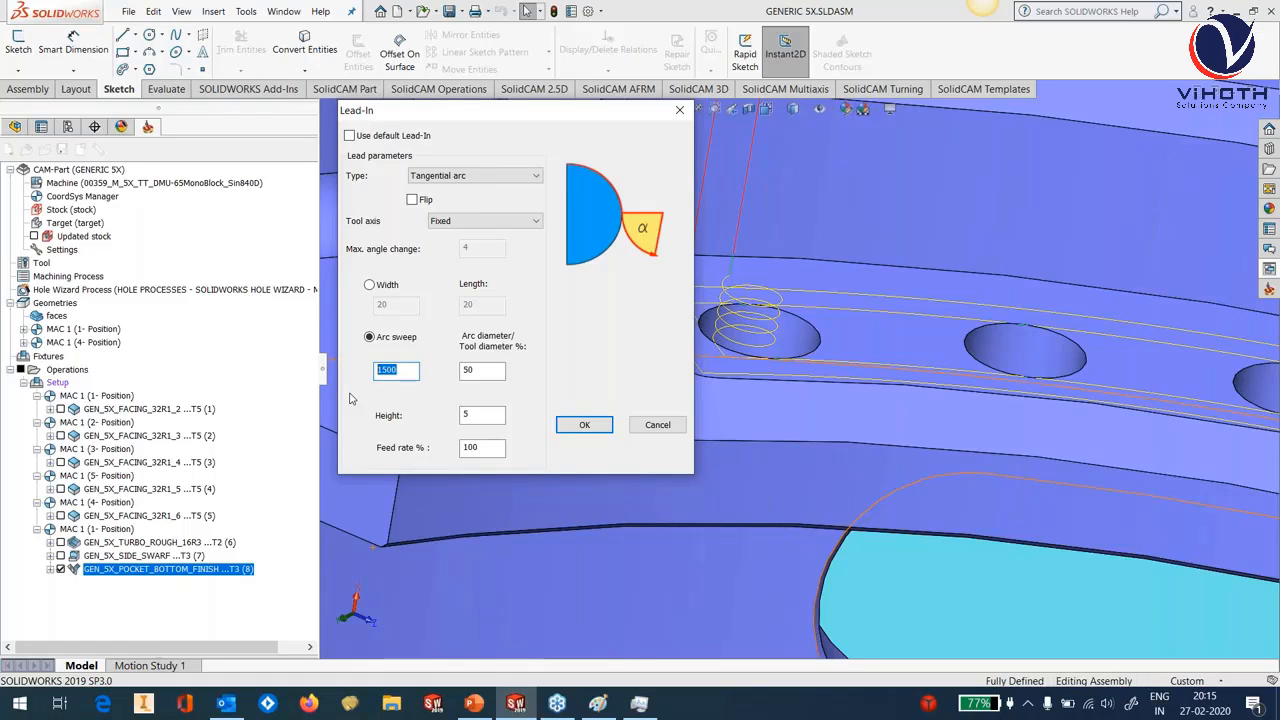
pyautogui.write('1000')
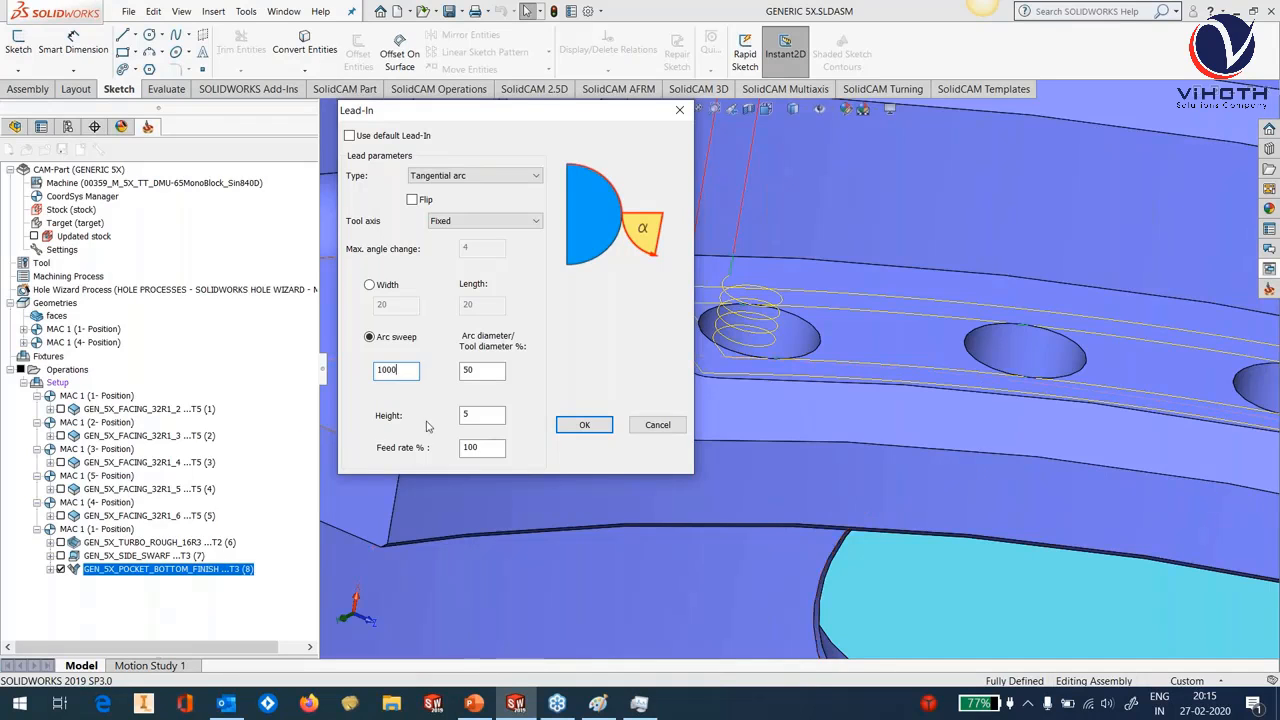
pyautogui.click(490, 416)
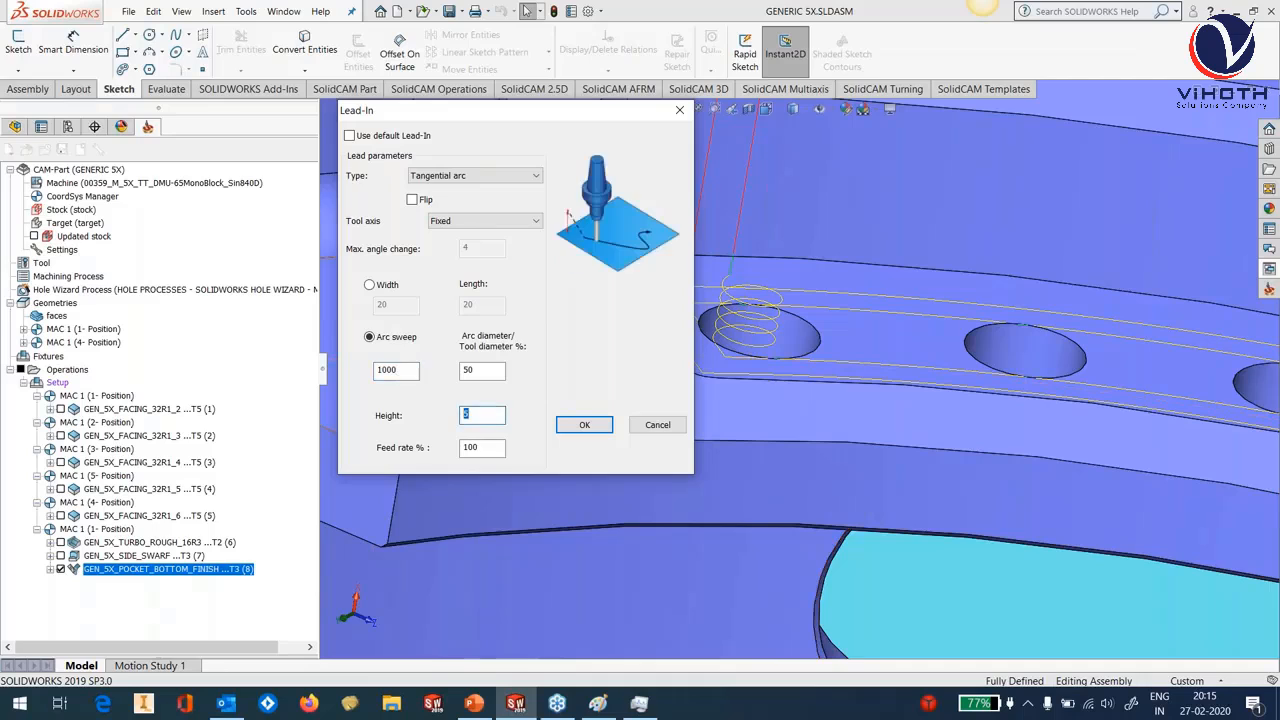
pyautogui.click(580, 425)
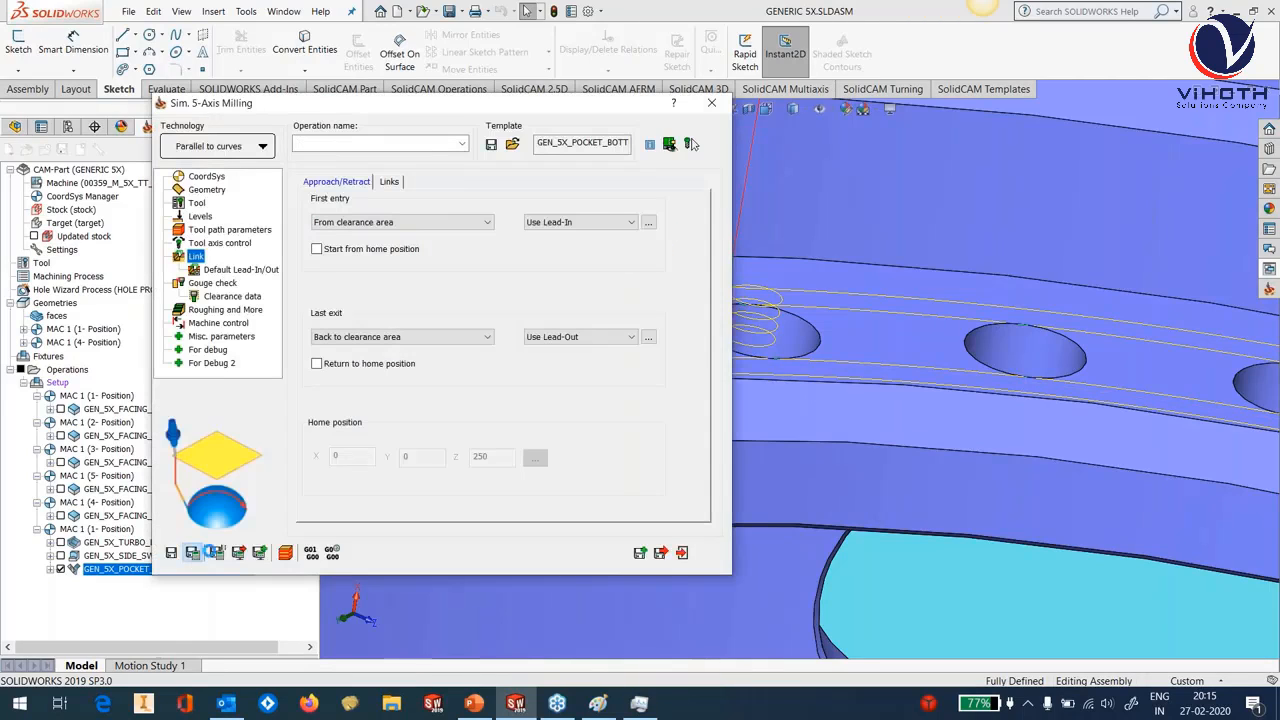
pyautogui.click(195, 552)
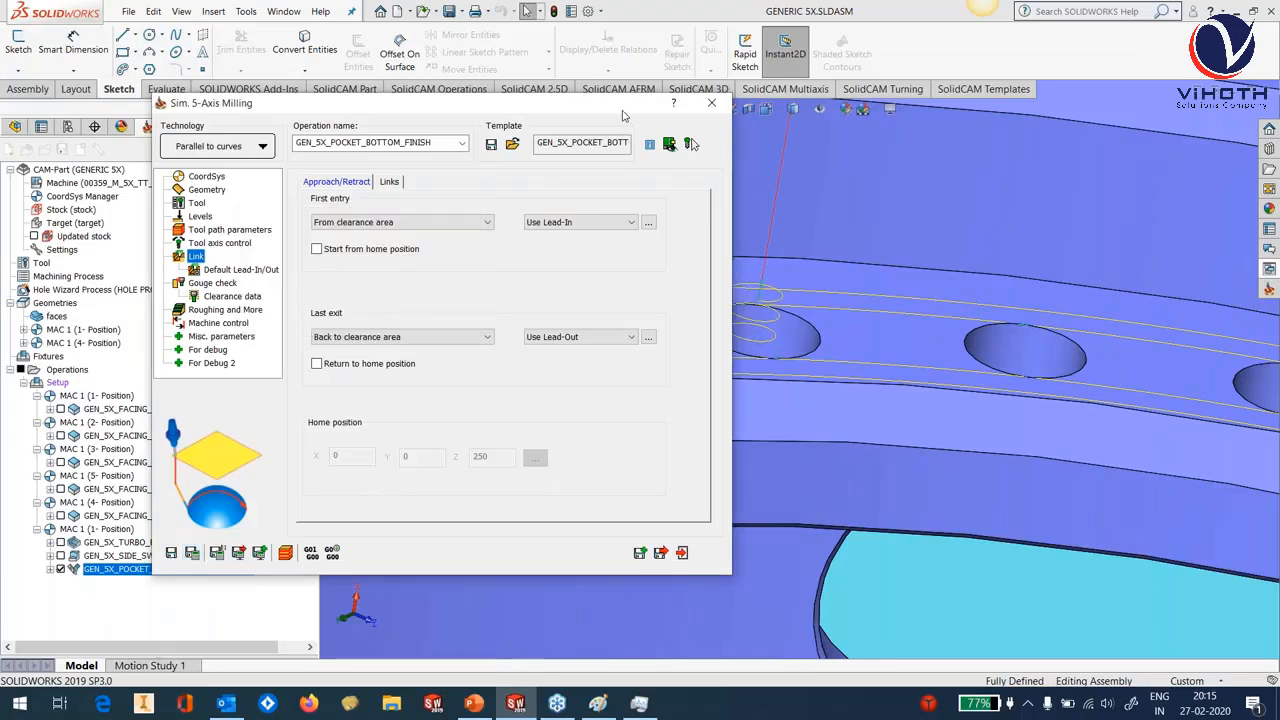
# Examine the pocket bottom finish toolpath's helical entry and the operation's levels settings, and close the operation without changing them.
pyautogui.scroll(-8, 703, 379)
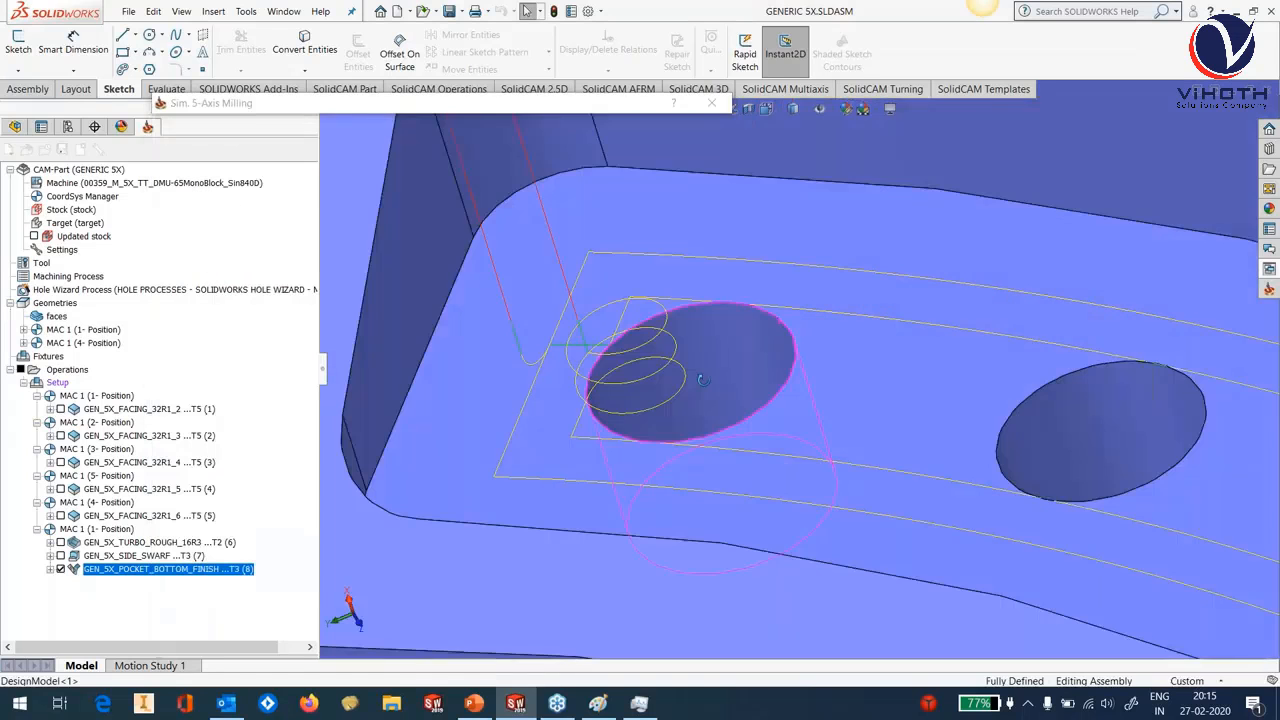
pyautogui.scroll(3, 703, 379)
pyautogui.scroll(3, 876, 344)
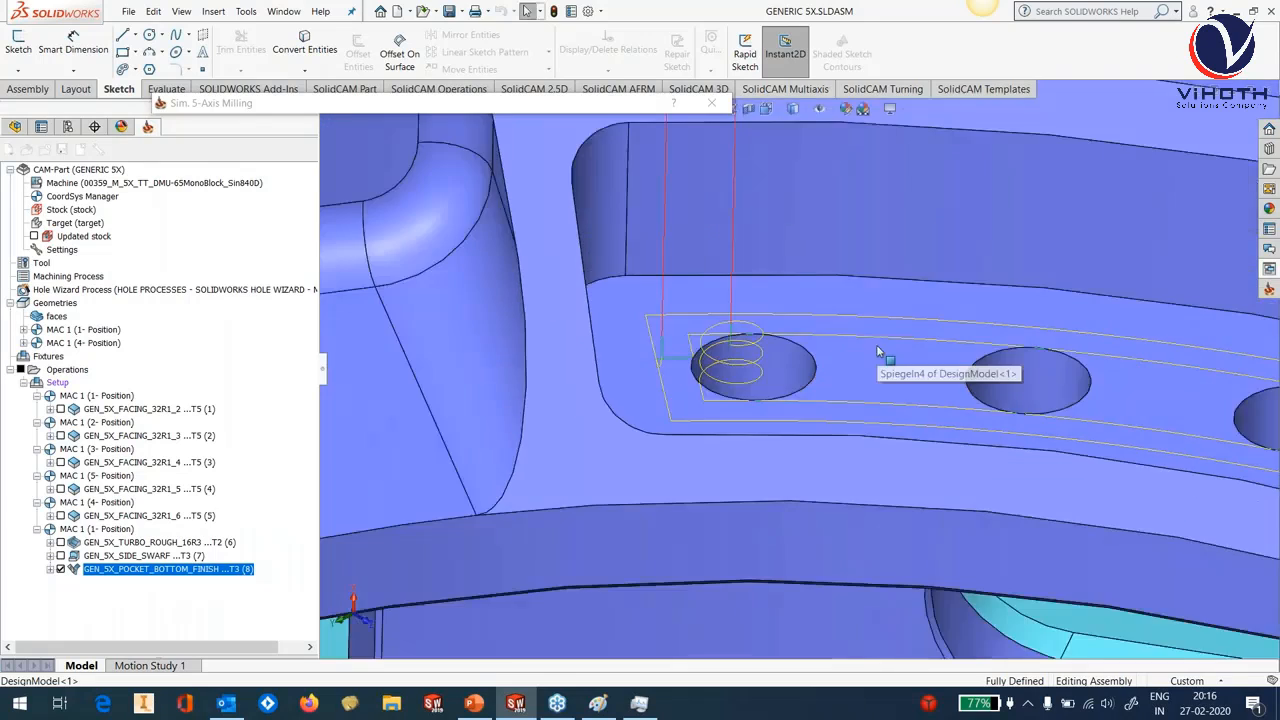
pyautogui.scroll(6, 877, 349)
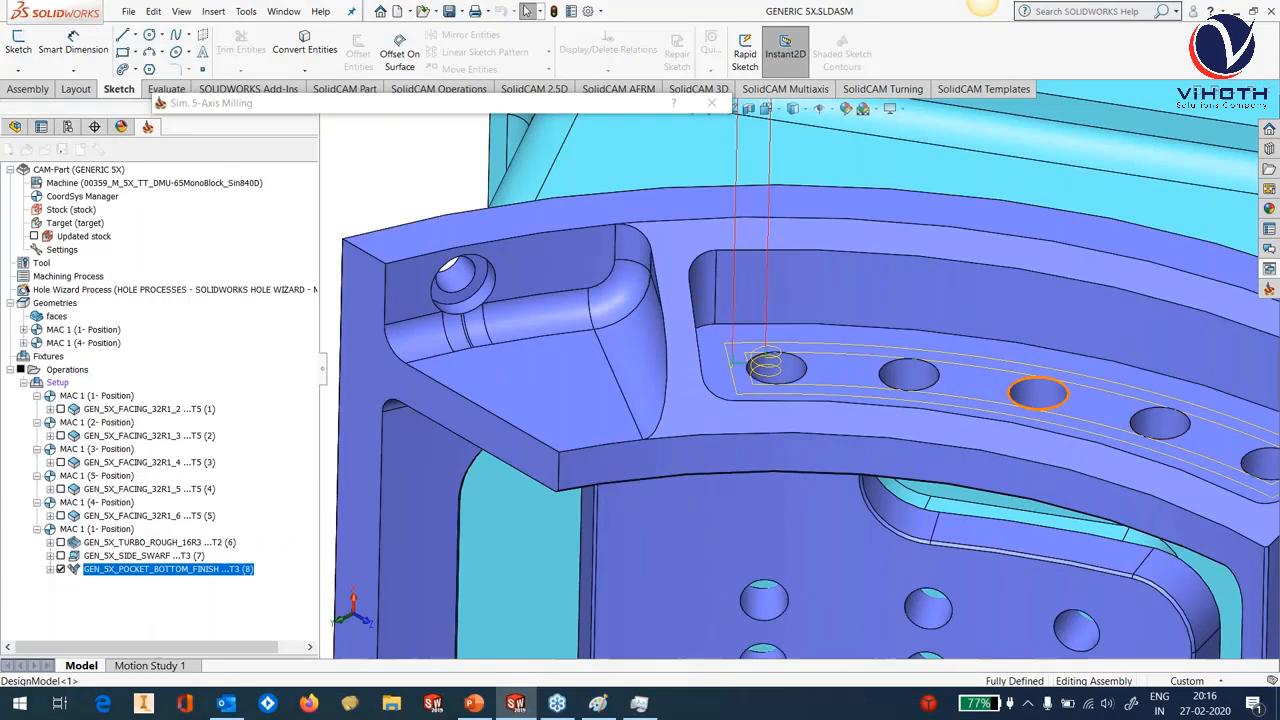
pyautogui.scroll(2, 798, 360)
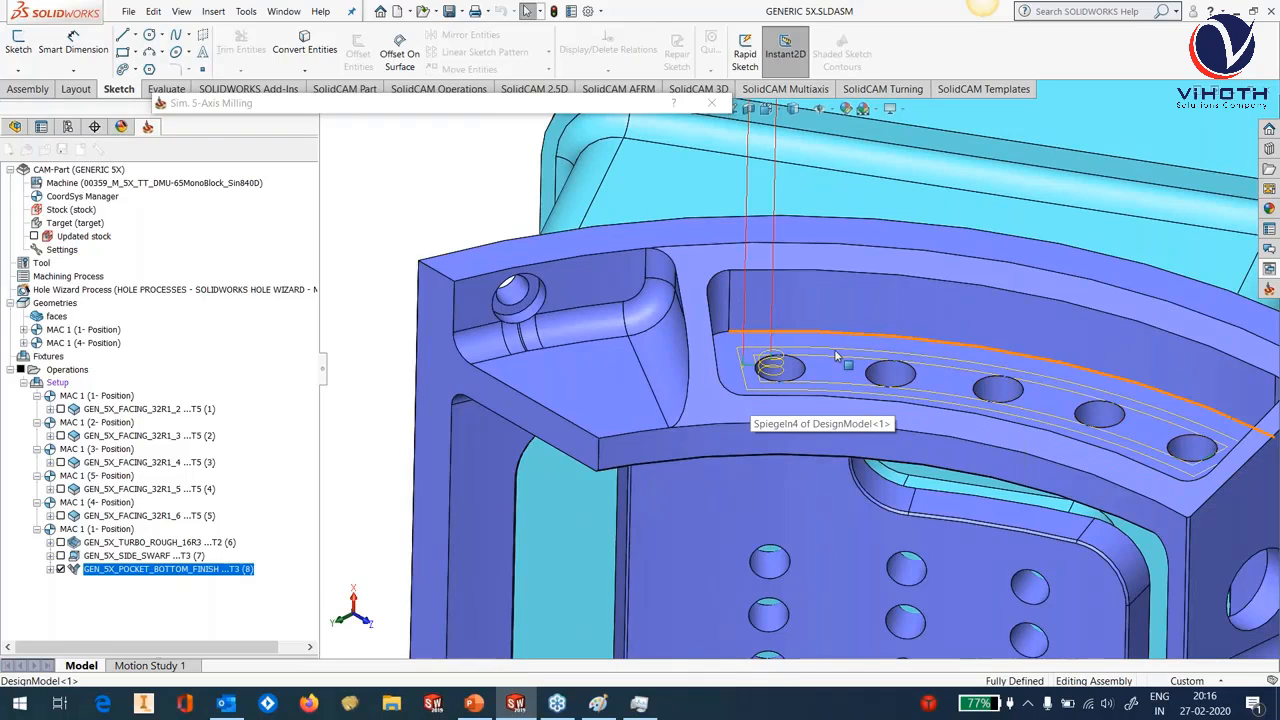
pyautogui.scroll(3, 834, 349)
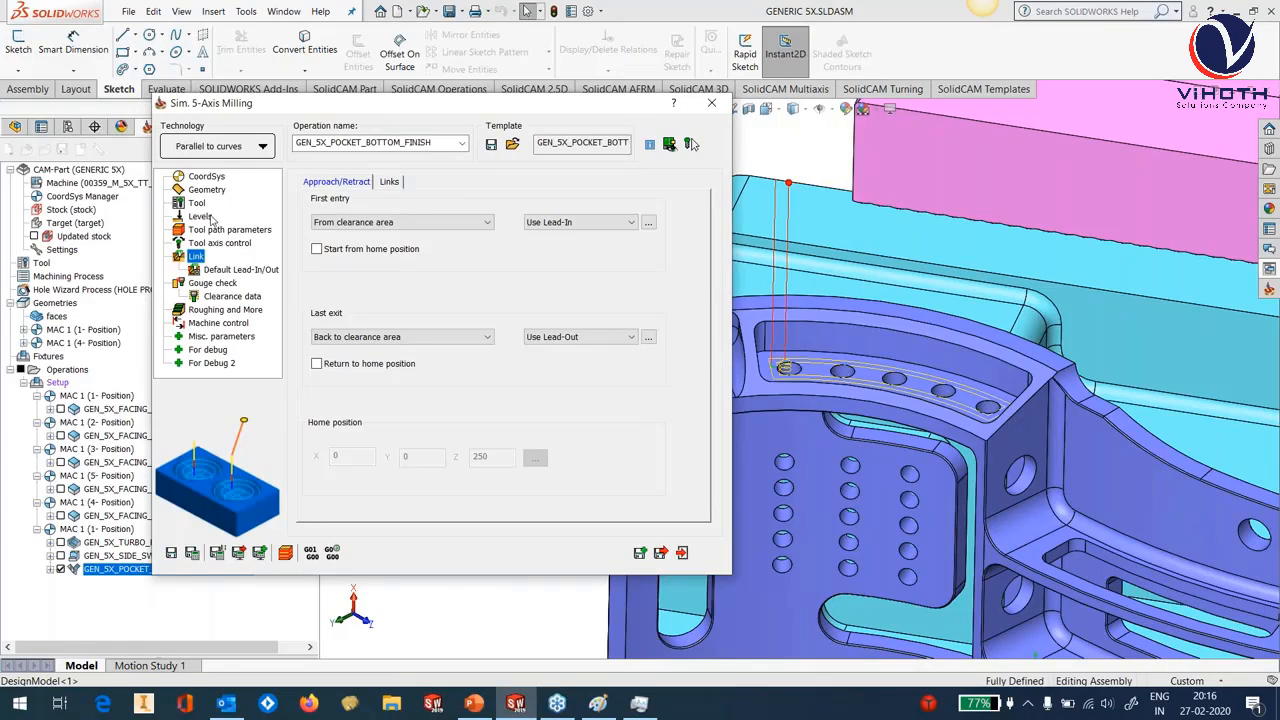
pyautogui.click(201, 216)
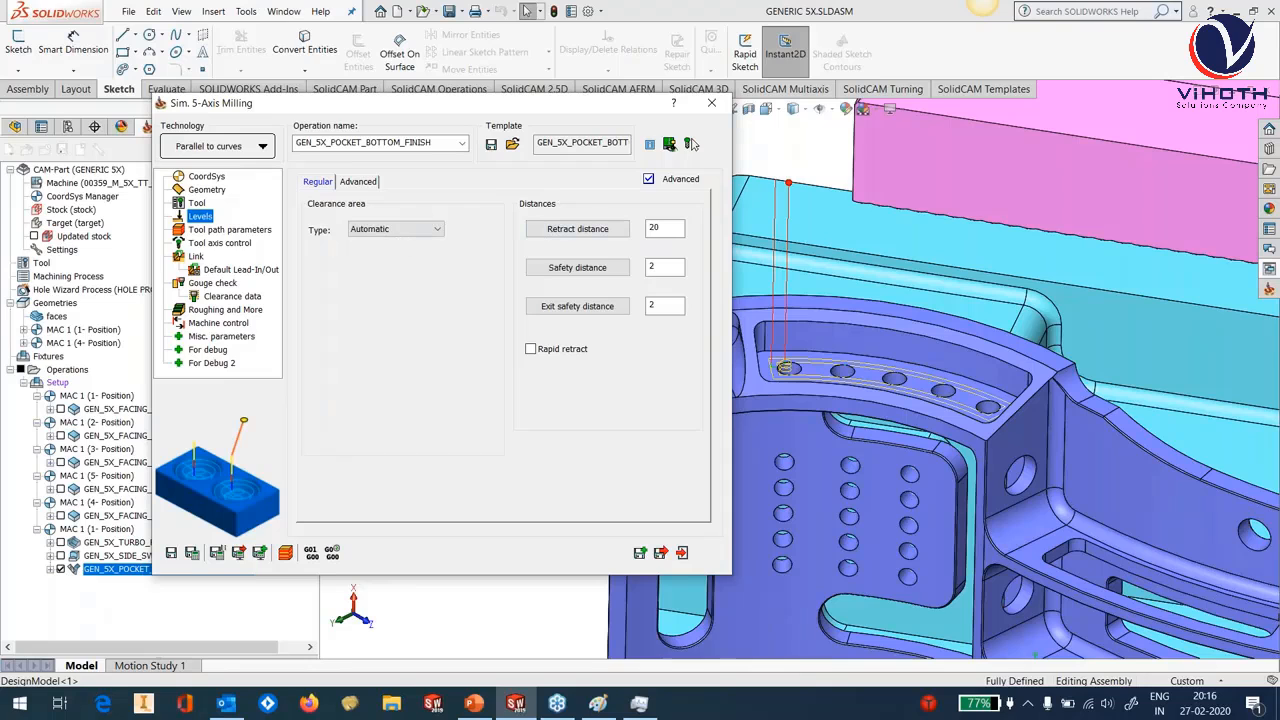
pyautogui.click(710, 106)
pyautogui.scroll(-3, 904, 376)
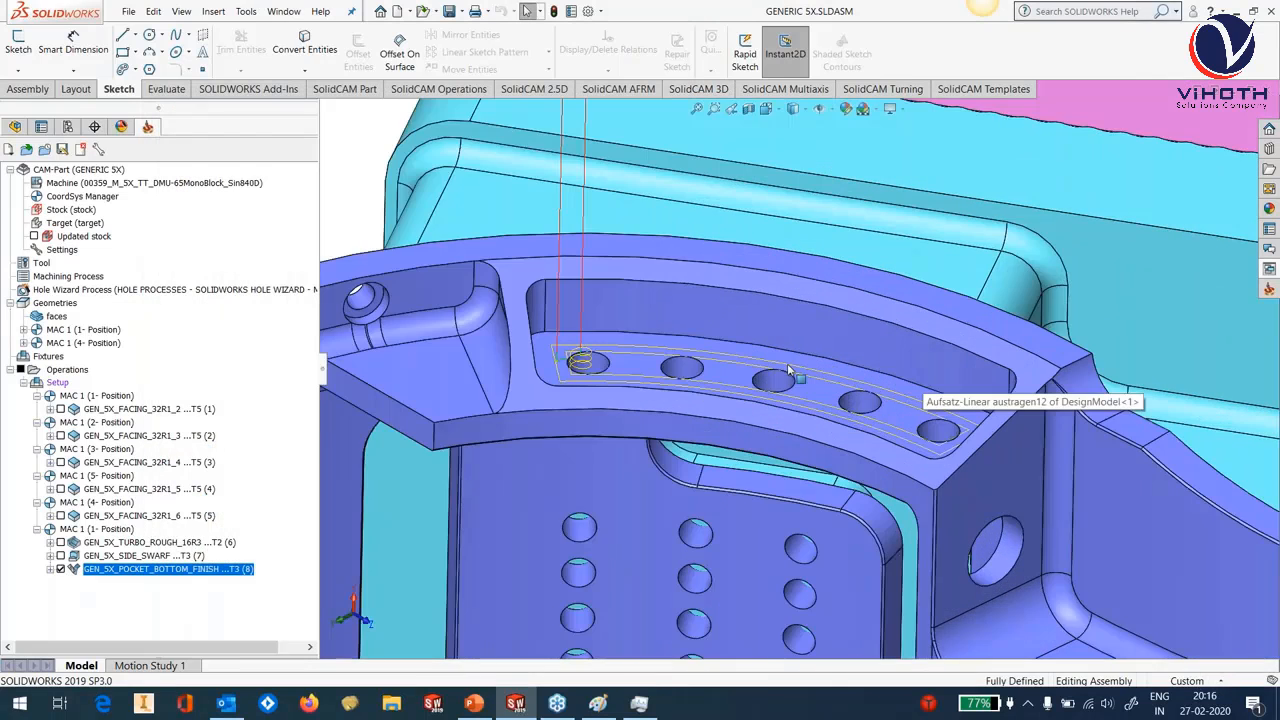
pyautogui.scroll(-2, 790, 372)
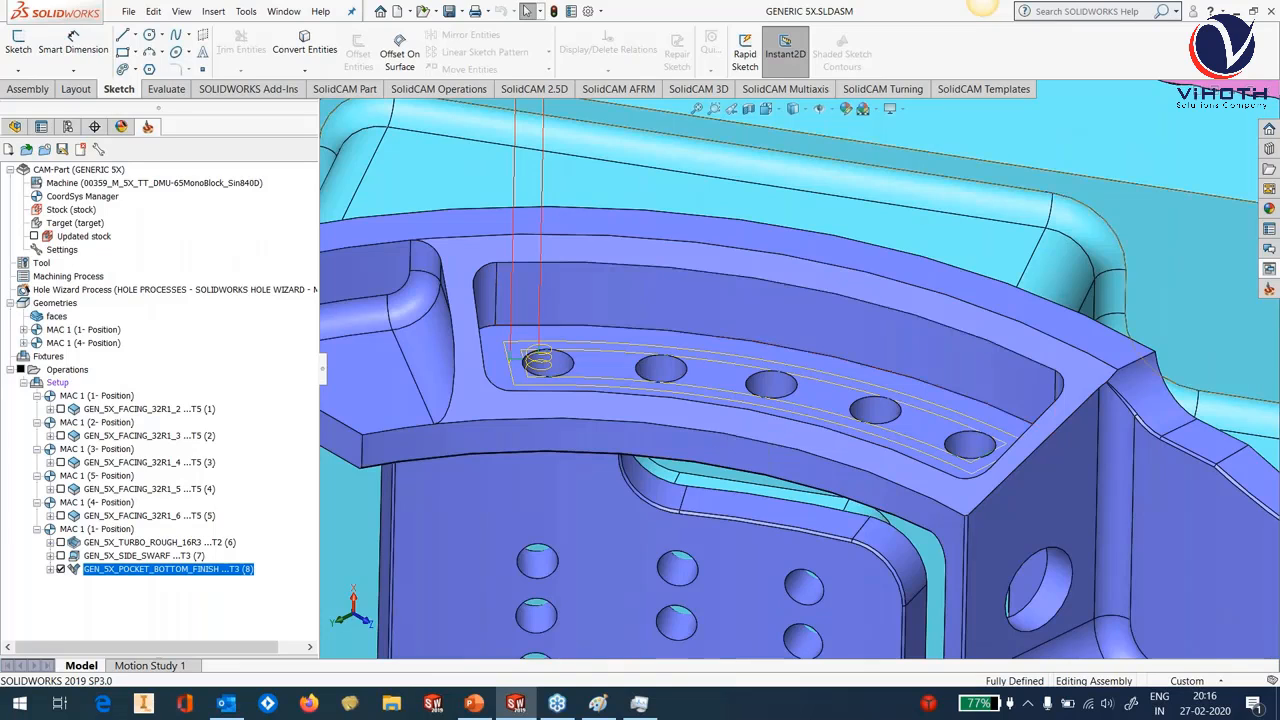
# Find GEN_5X_WALL_FINISH among the swarf machining operation templates and apply it to the part face beside the pocket.
pyautogui.click(1268, 289)
pyautogui.click(1056, 427)
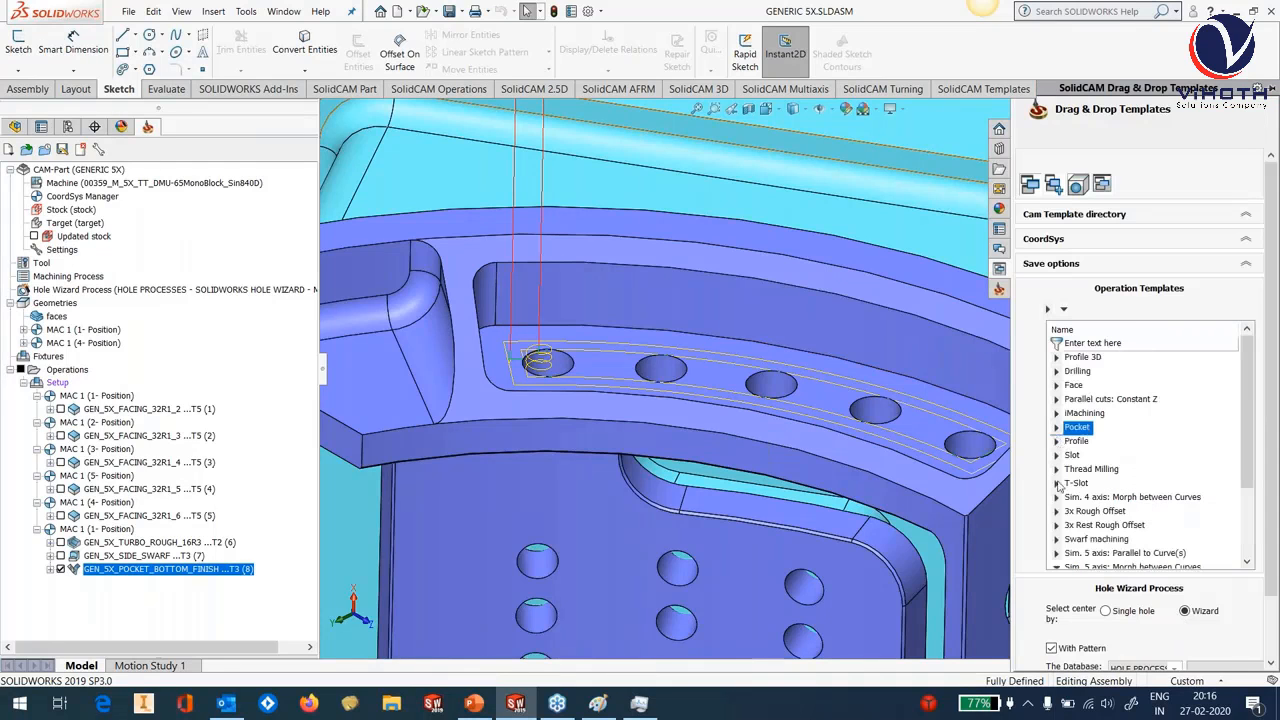
pyautogui.scroll(-3, 1110, 512)
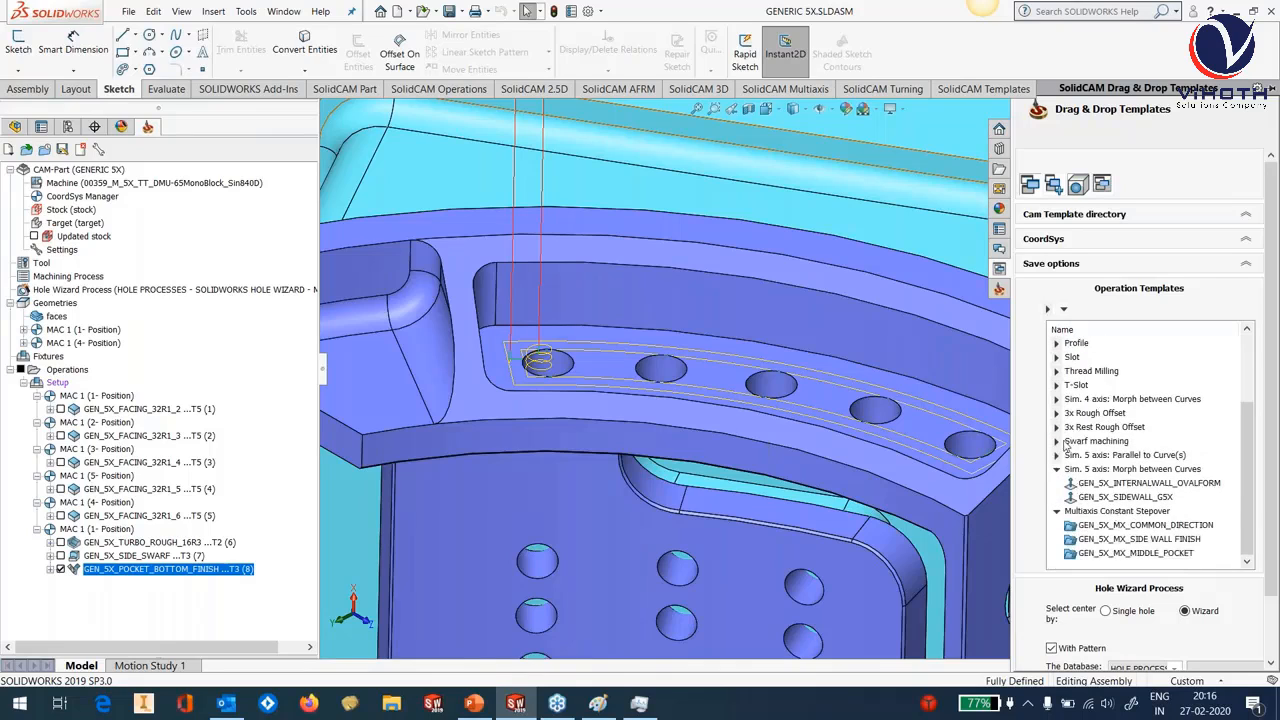
pyautogui.click(1056, 441)
pyautogui.scroll(-2, 1139, 529)
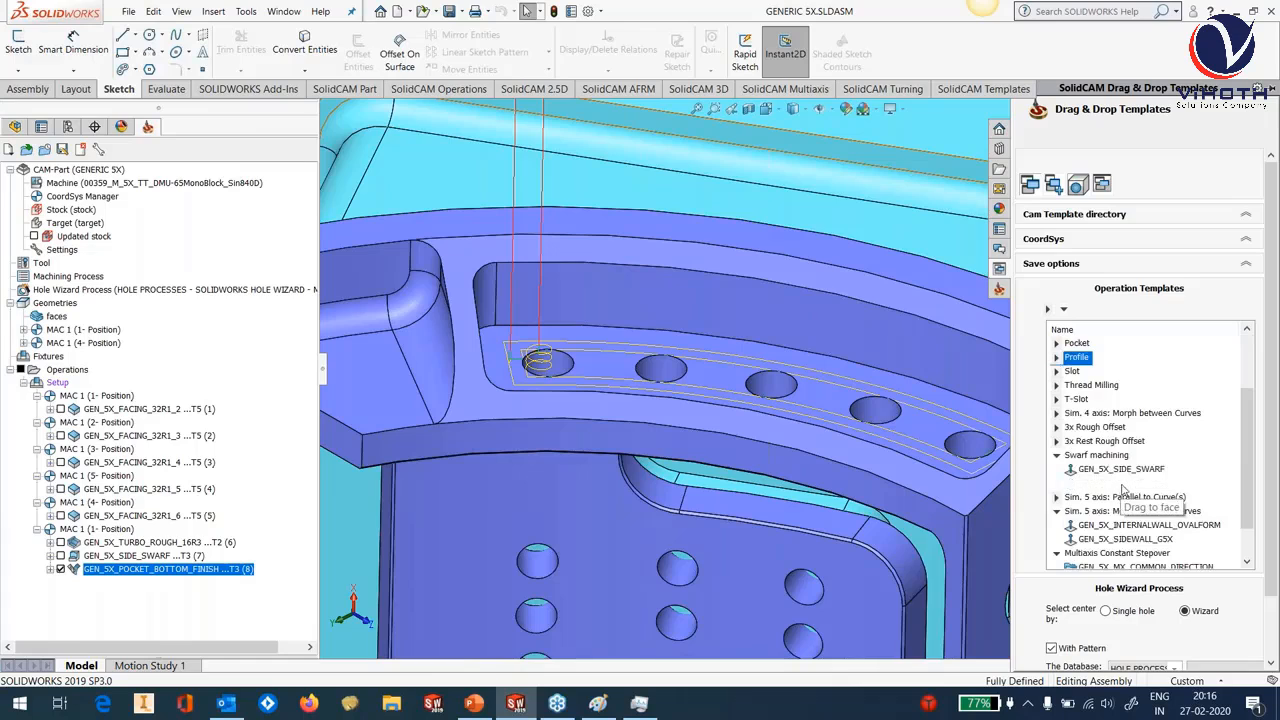
pyautogui.moveTo(1122, 487); pyautogui.dragTo(533, 488)
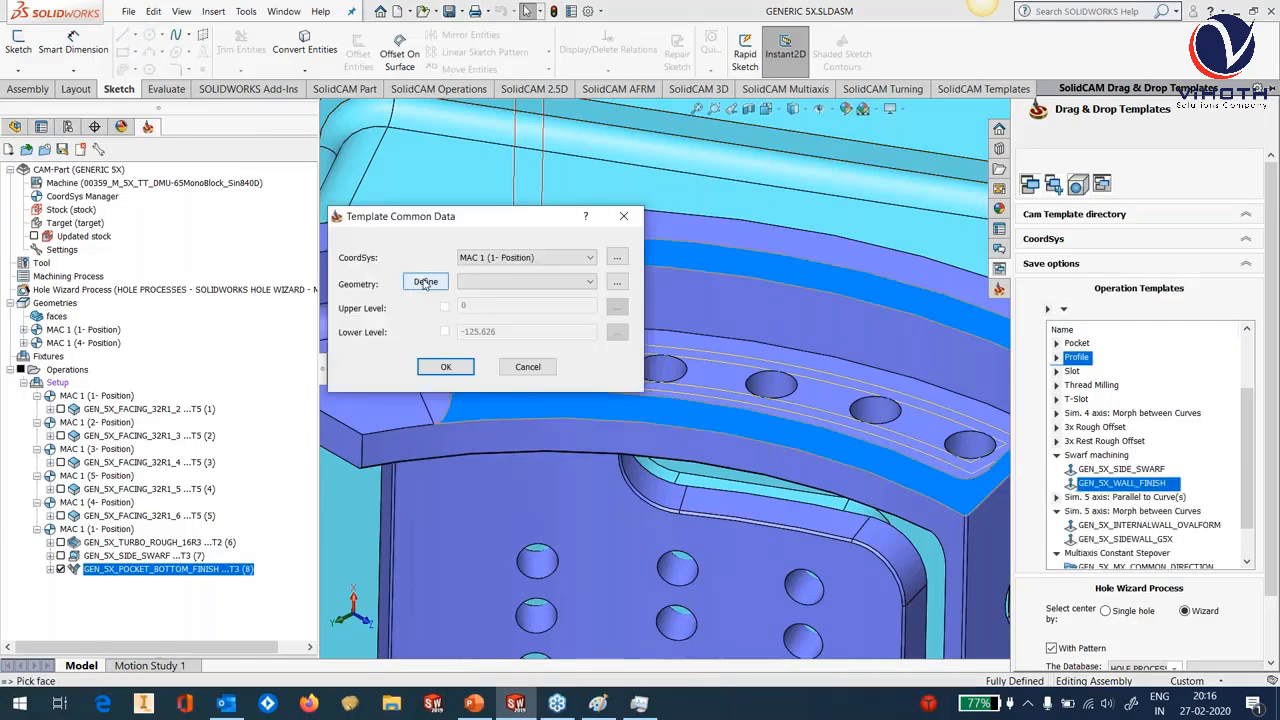
# Define new face geometry for the template with the pocket's outer wall, far end wall, adjoining corners and inner wall.
pyautogui.click(425, 283)
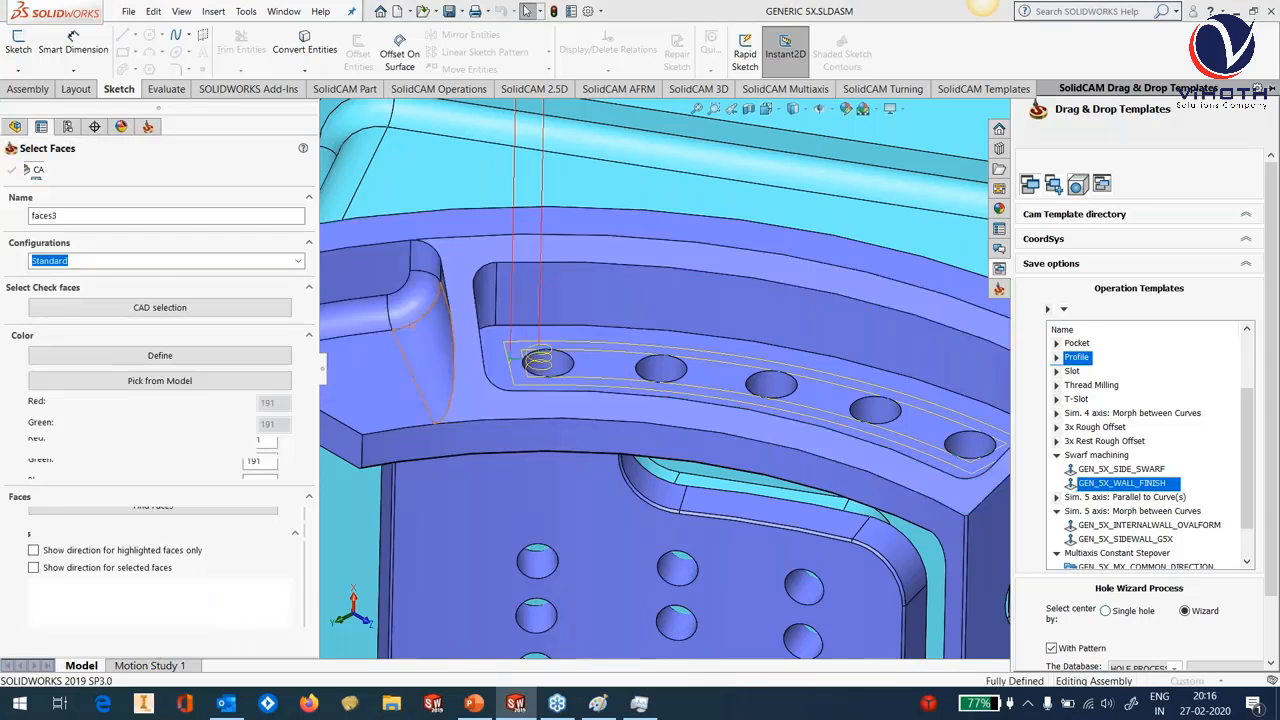
pyautogui.click(594, 300)
pyautogui.click(596, 303)
pyautogui.moveTo(750, 320); pyautogui.dragTo(956, 440, button='middle')
pyautogui.click(1031, 388)
pyautogui.click(1023, 425)
pyautogui.scroll(-5, 956, 440)
pyautogui.click(928, 335)
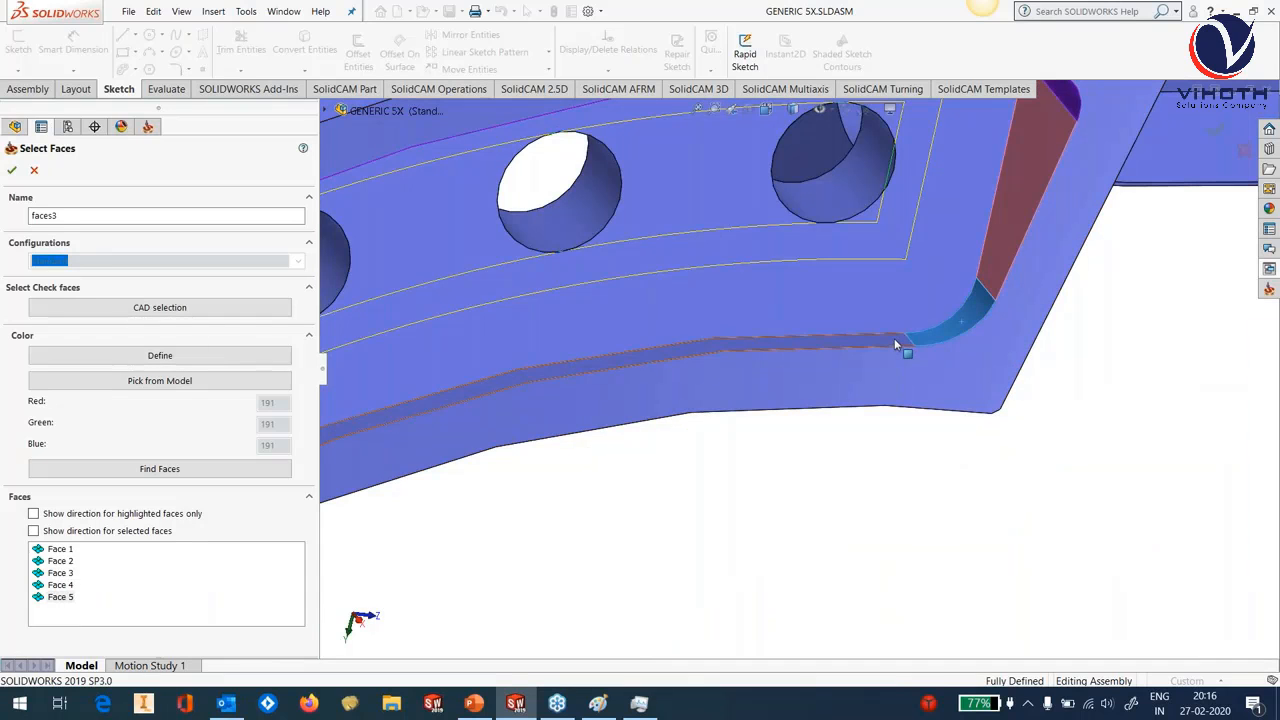
pyautogui.click(894, 339)
# Add the near end wall and its corner faces, accept the geometry and try to create the wall finish operation.
pyautogui.scroll(7, 877, 388)
pyautogui.scroll(-6, 572, 460)
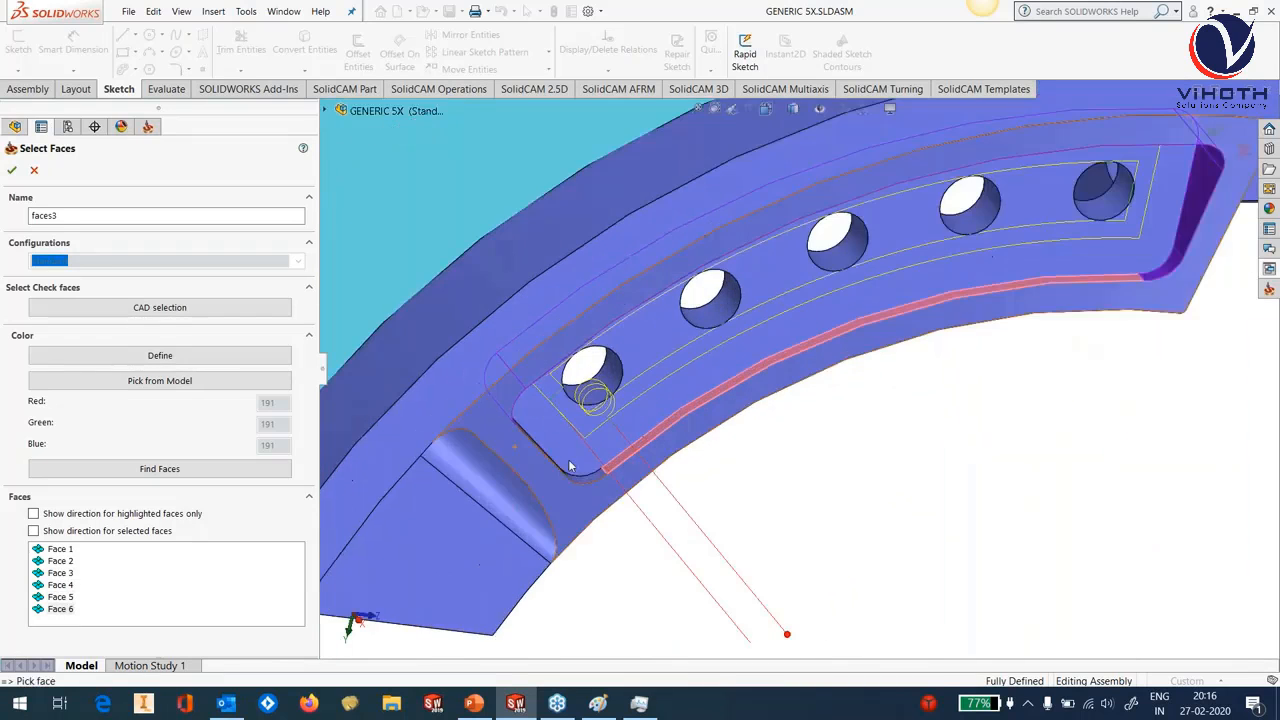
pyautogui.moveTo(621, 466); pyautogui.dragTo(542, 452, button='middle')
pyautogui.click(634, 477)
pyautogui.click(503, 421)
pyautogui.scroll(6, 723, 491)
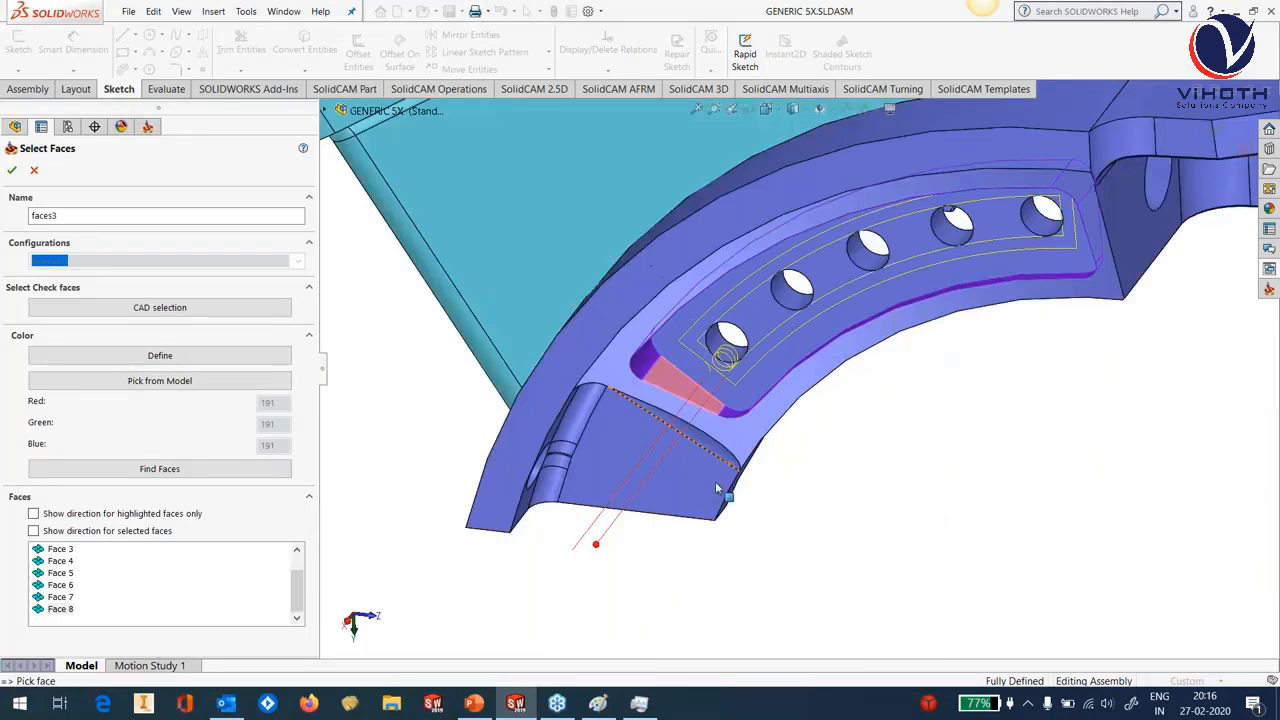
pyautogui.scroll(-3, 886, 437)
pyautogui.scroll(-4, 791, 198)
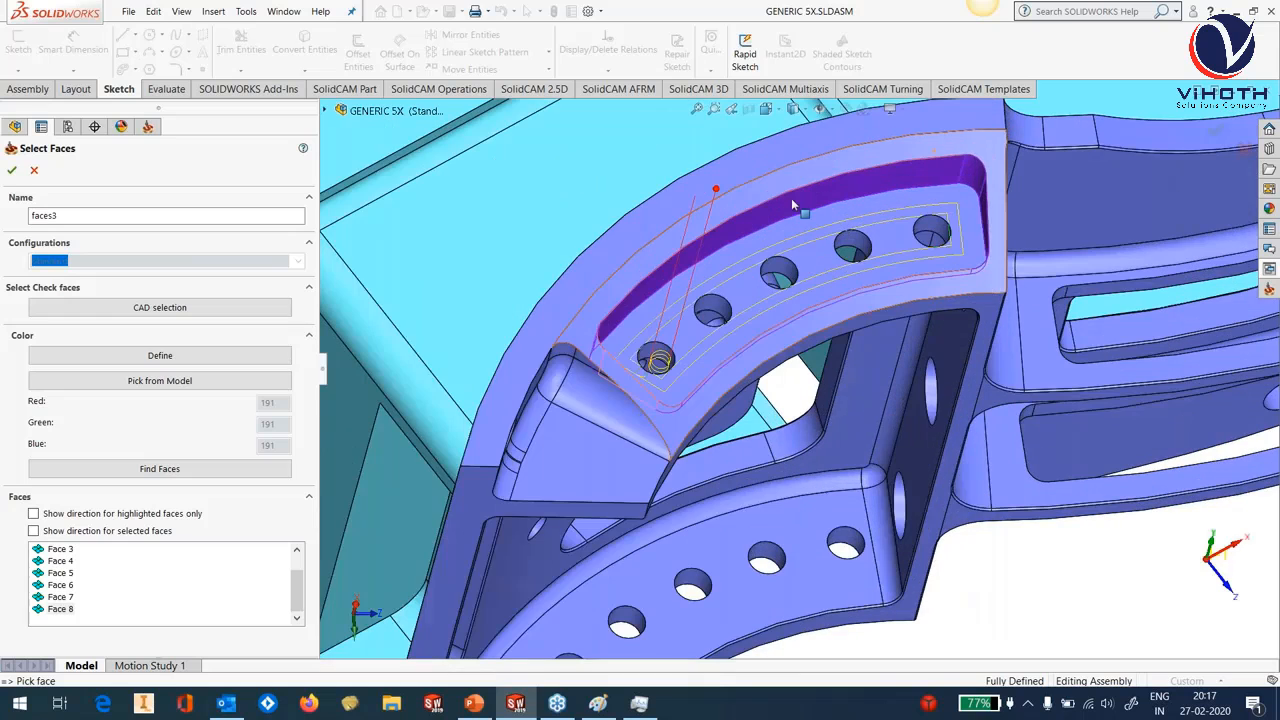
pyautogui.click(12, 171)
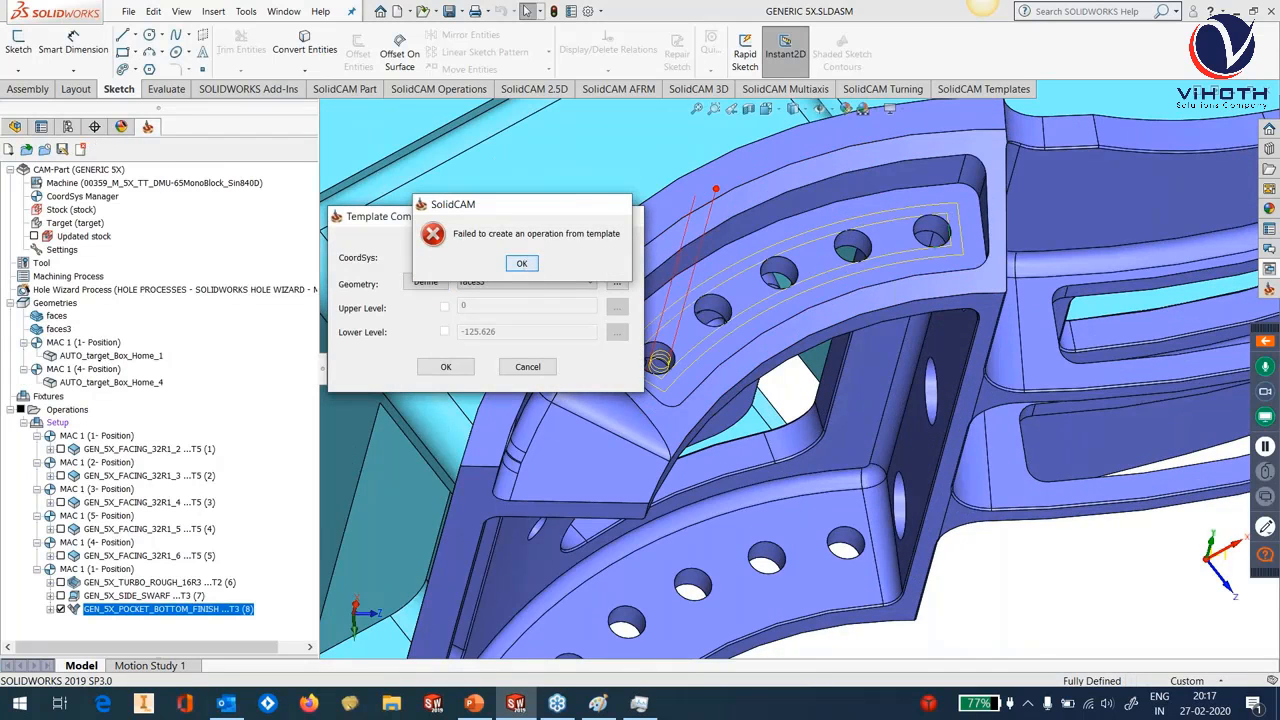
pyautogui.click(521, 260)
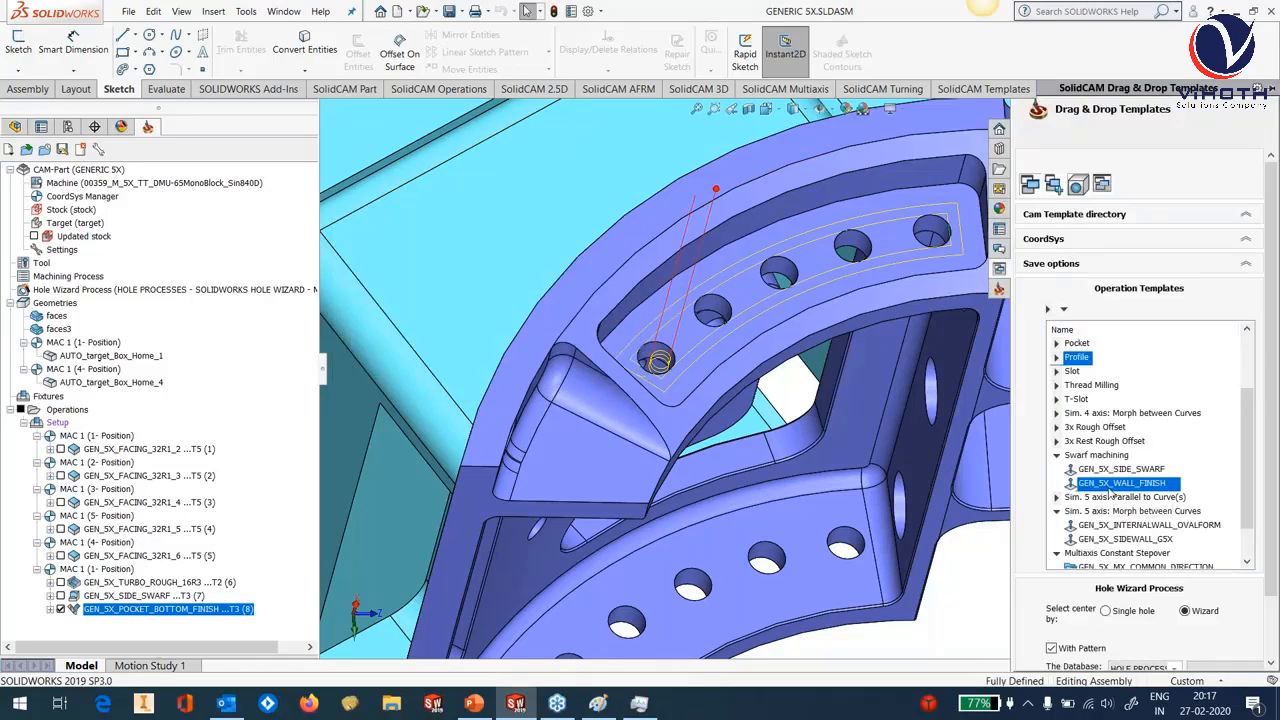
# Add a swarf operation from the GEN_5X_WALL_FINISH template and start new geometry for its swarf surfaces.
pyautogui.moveTo(1113, 487)
pyautogui.mouseDown()
pyautogui.moveTo(710, 530)
pyautogui.moveTo(399, 500)
pyautogui.mouseUp()
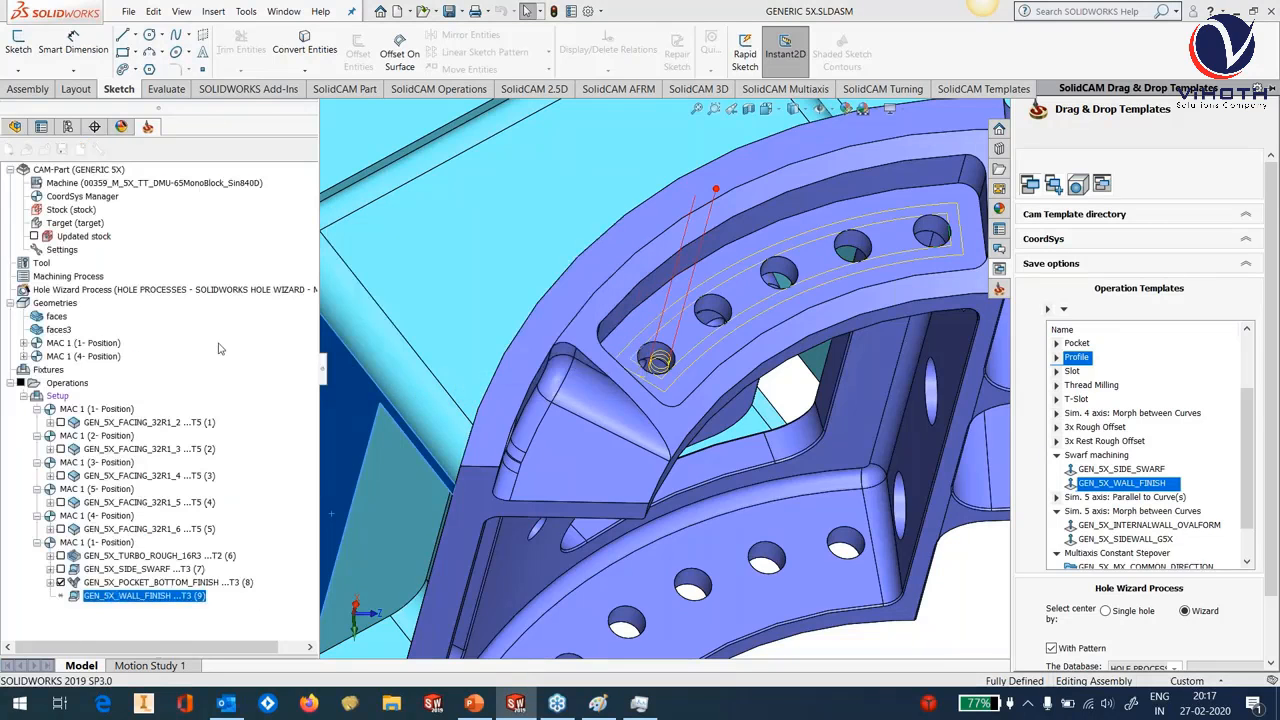
pyautogui.click(210, 190)
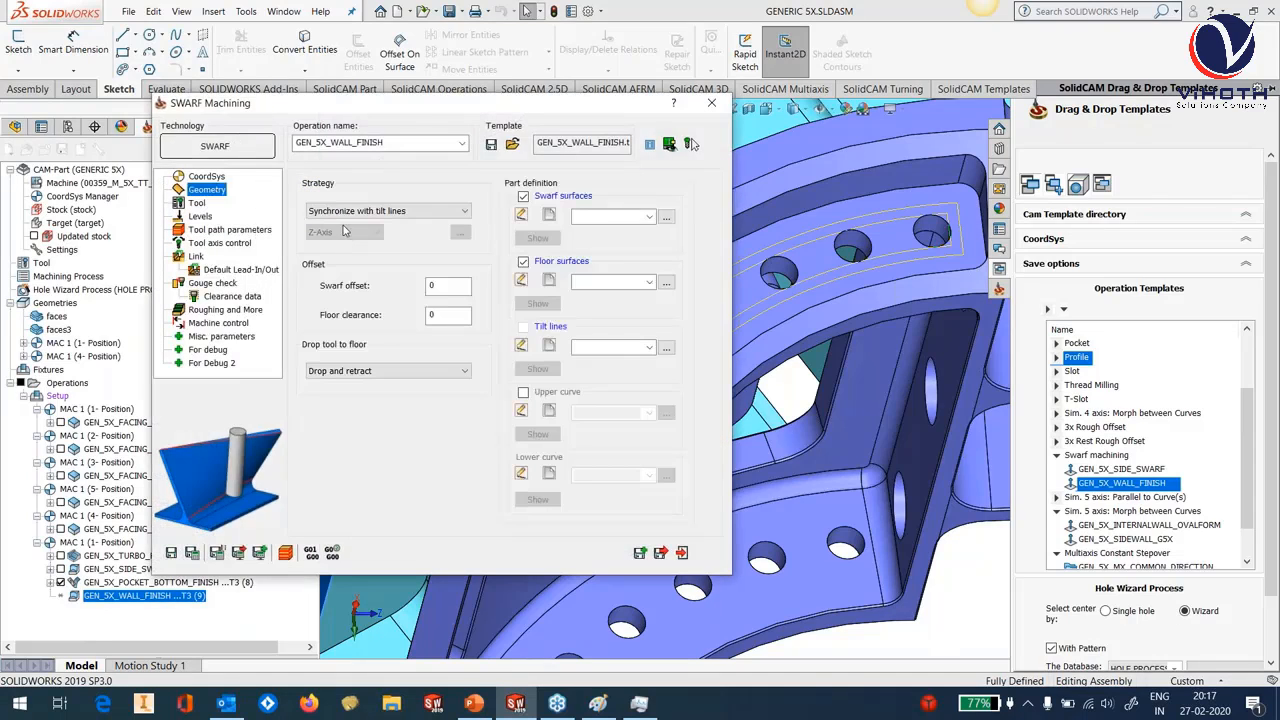
pyautogui.click(549, 215)
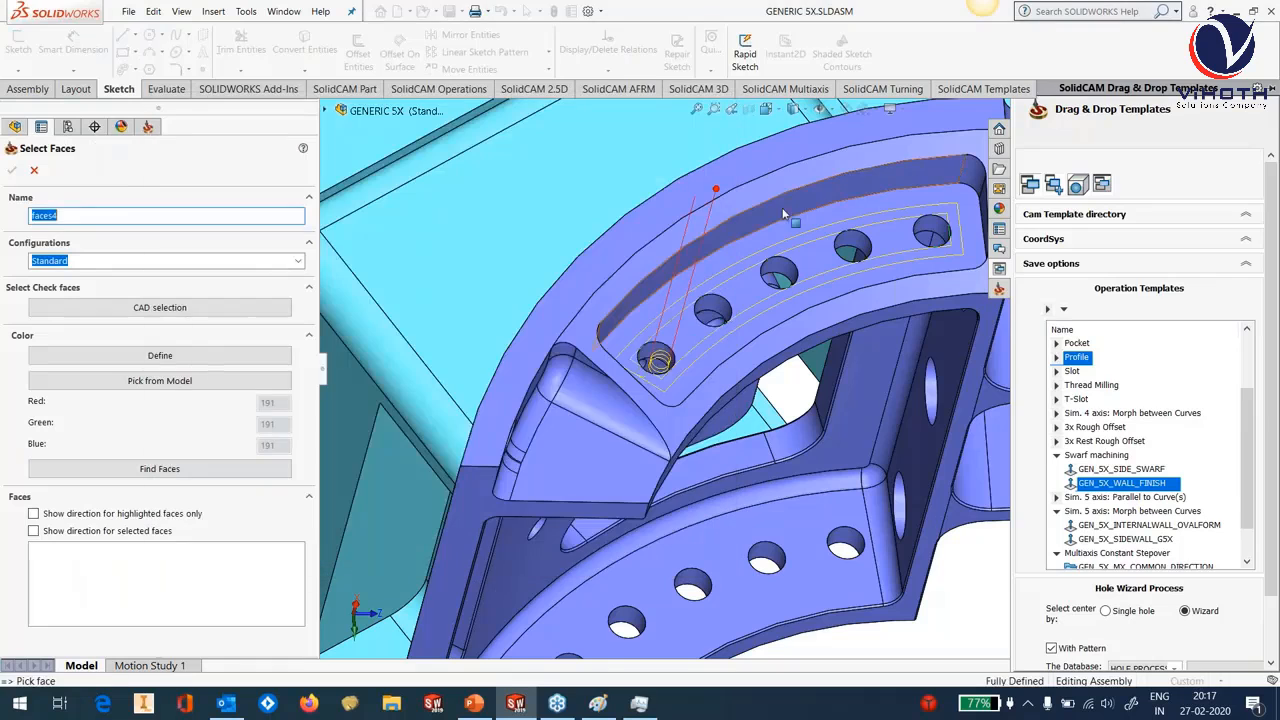
# Define the swarf surfaces as the pocket's eight side faces, covering all four walls and their rounded corners.
pyautogui.click(786, 214)
pyautogui.click(949, 186)
pyautogui.moveTo(963, 236); pyautogui.dragTo(880, 421, button='middle')
pyautogui.click(990, 231)
pyautogui.scroll(-5, 963, 281)
pyautogui.click(965, 282)
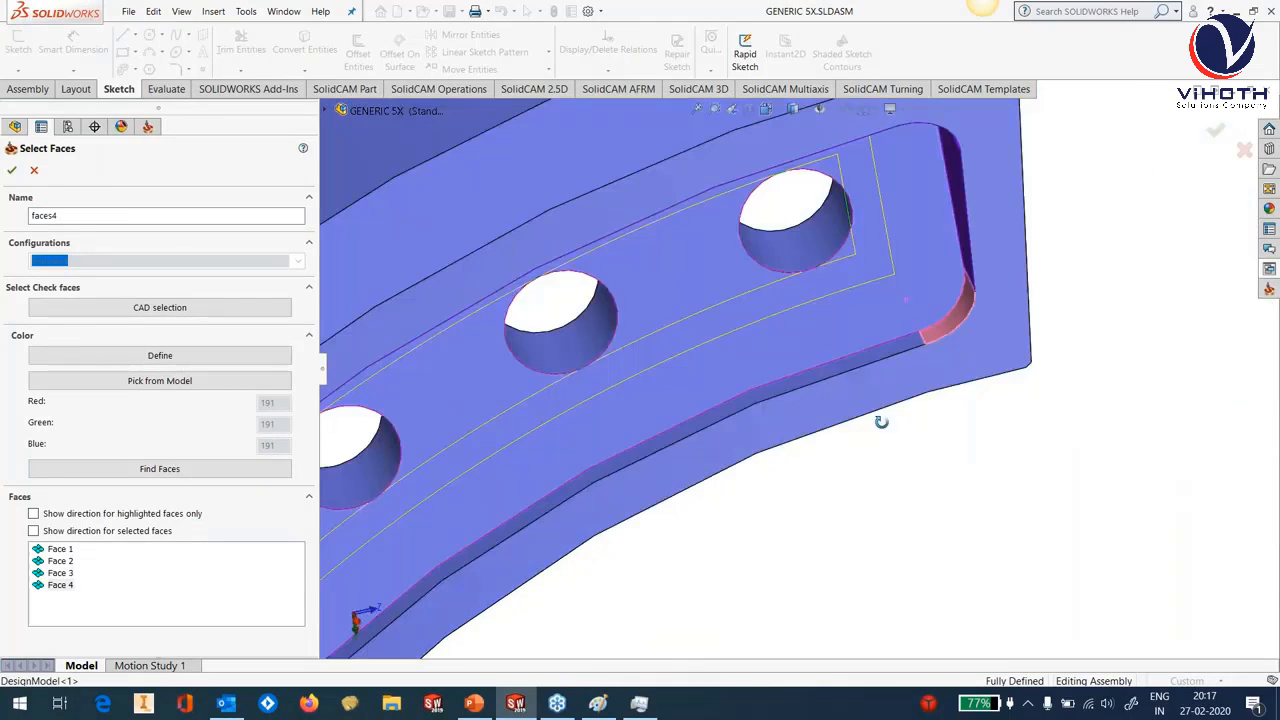
pyautogui.click(886, 361)
pyautogui.scroll(5, 886, 361)
pyautogui.scroll(-6, 647, 474)
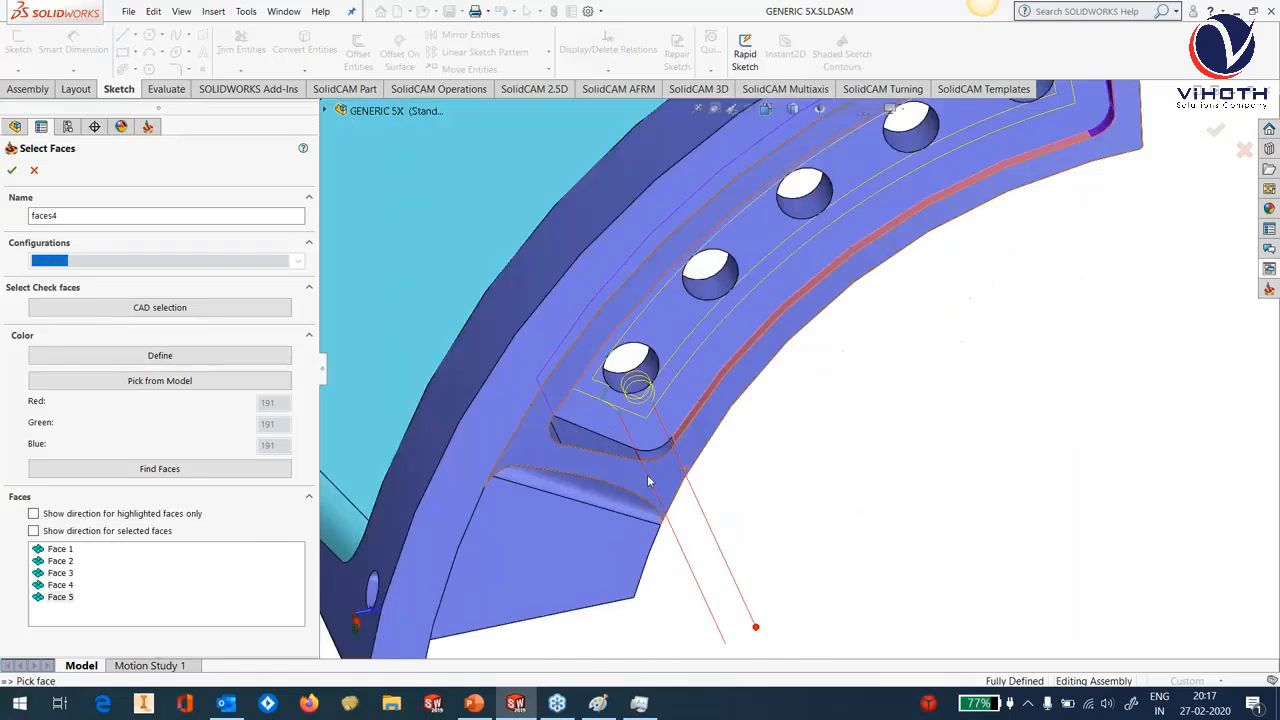
pyautogui.click(601, 372)
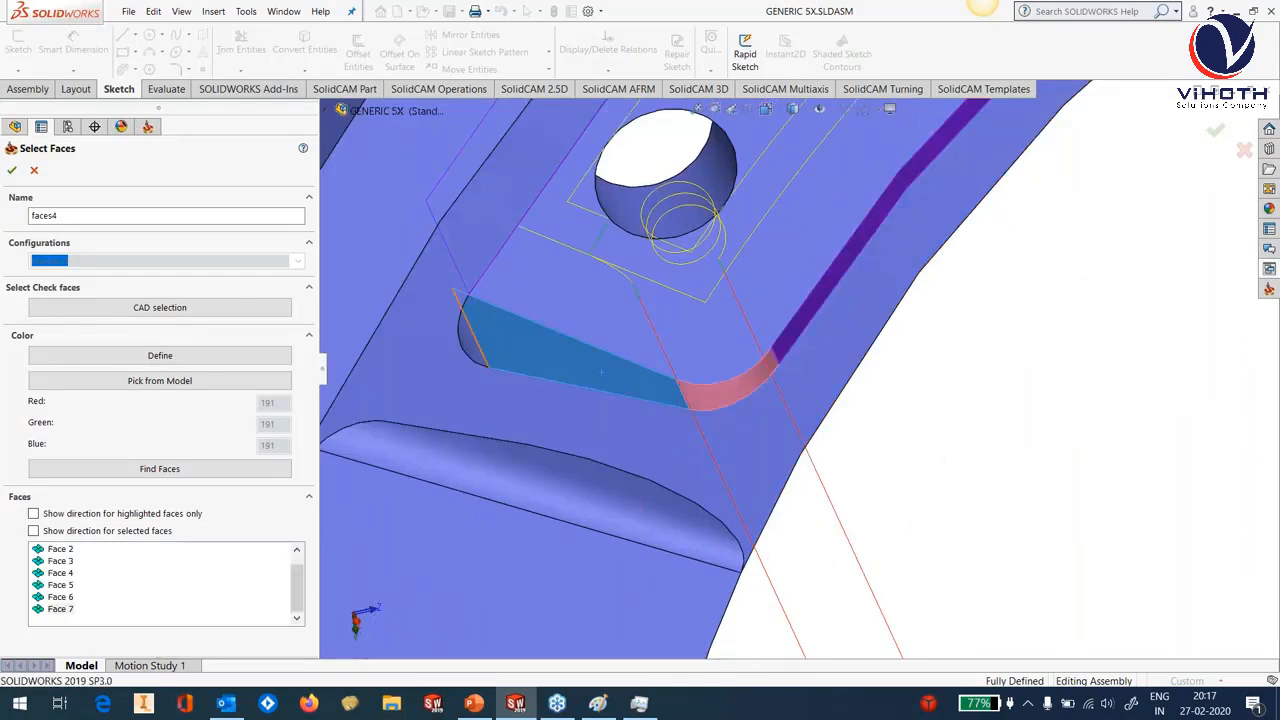
pyautogui.click(469, 340)
pyautogui.moveTo(712, 327); pyautogui.dragTo(663, 103, button='middle')
pyautogui.scroll(6, 740, 417)
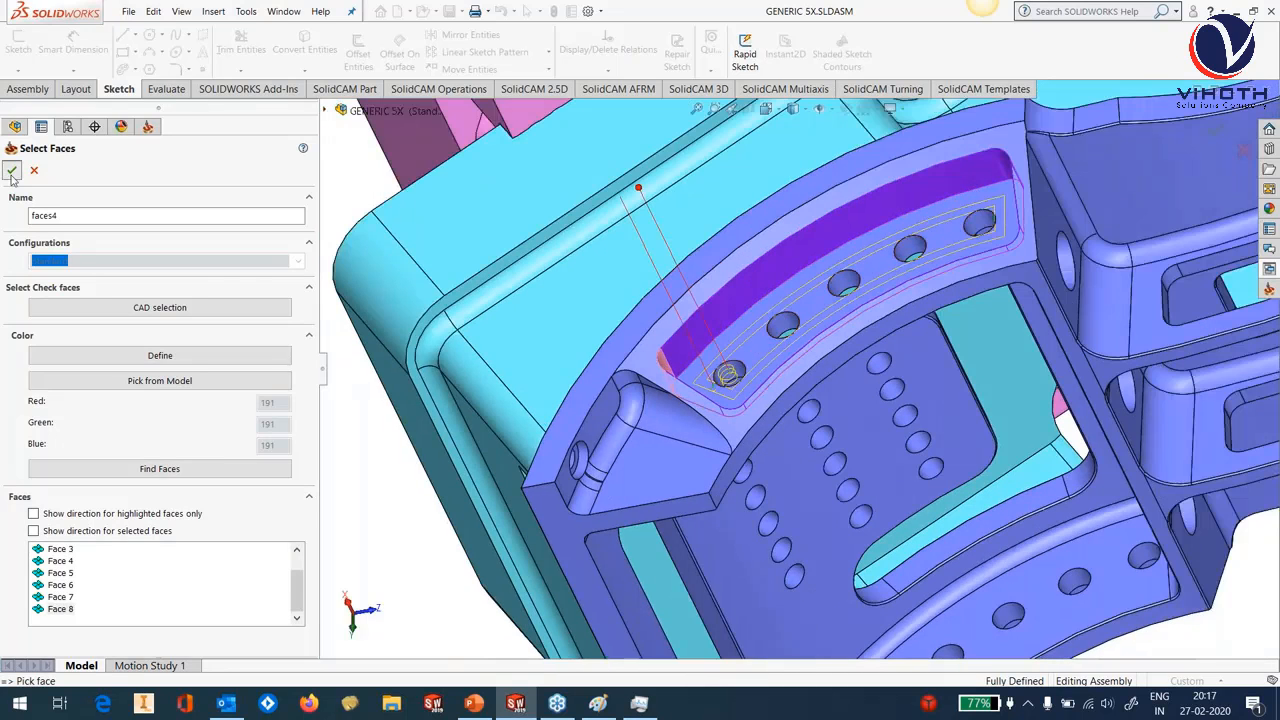
pyautogui.click(12, 172)
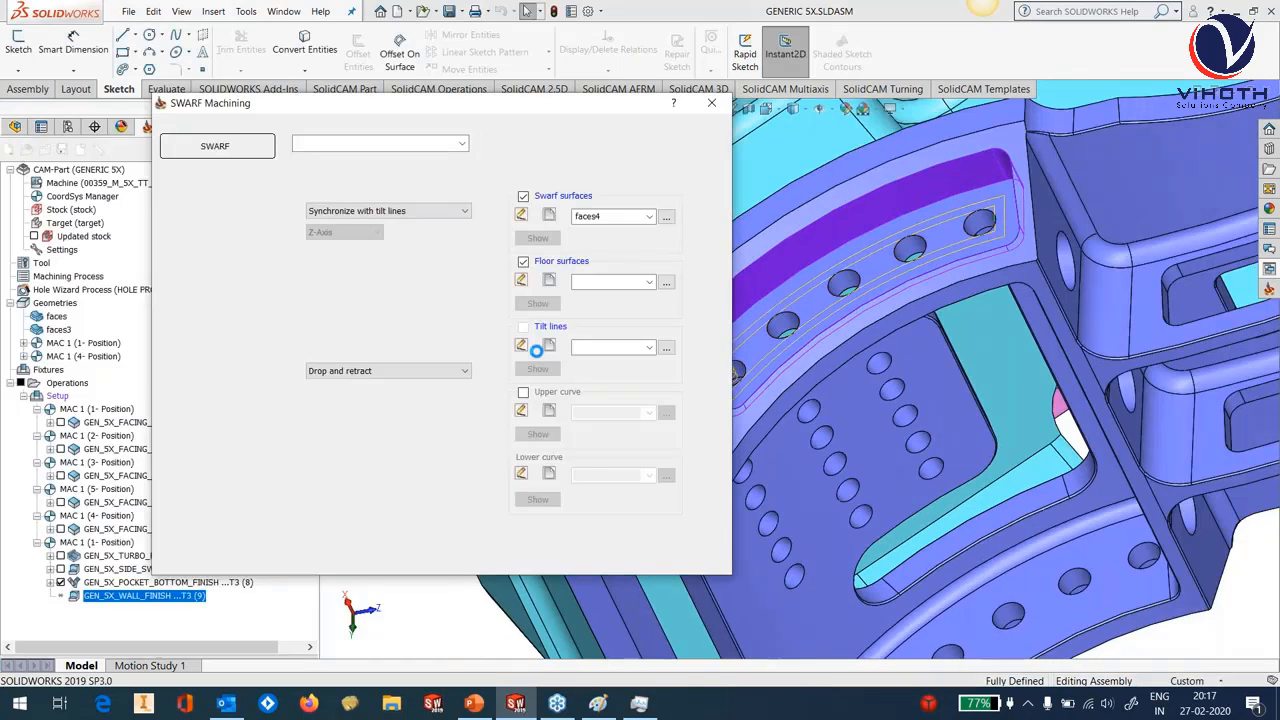
# Define the wall finish operation's floor surfaces with the pocket floor face that contains the holes.
pyautogui.click(549, 281)
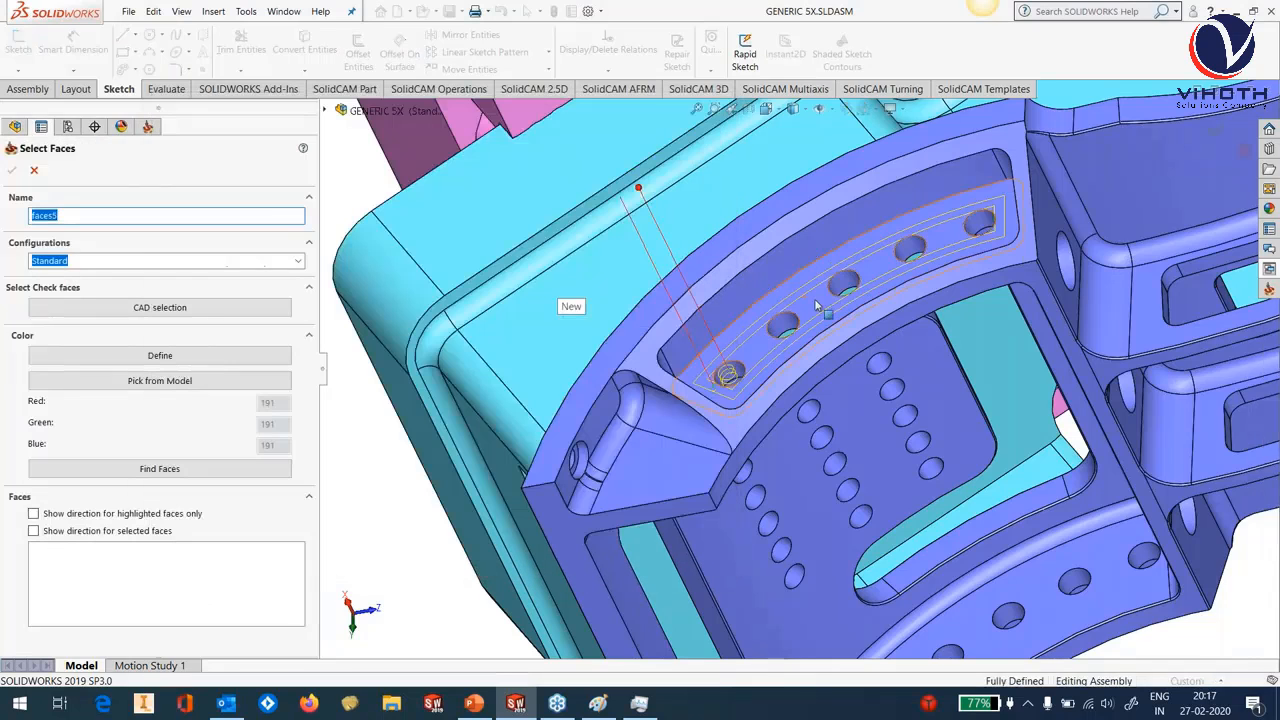
pyautogui.click(824, 307)
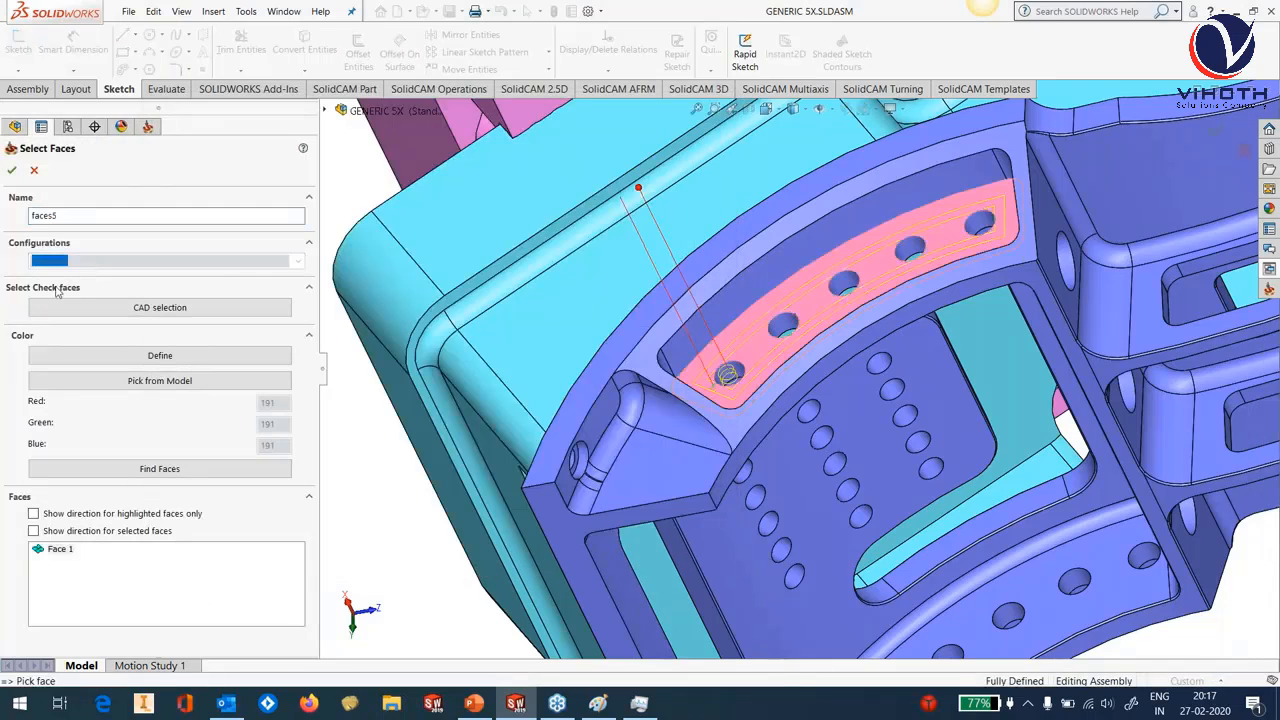
pyautogui.click(11, 172)
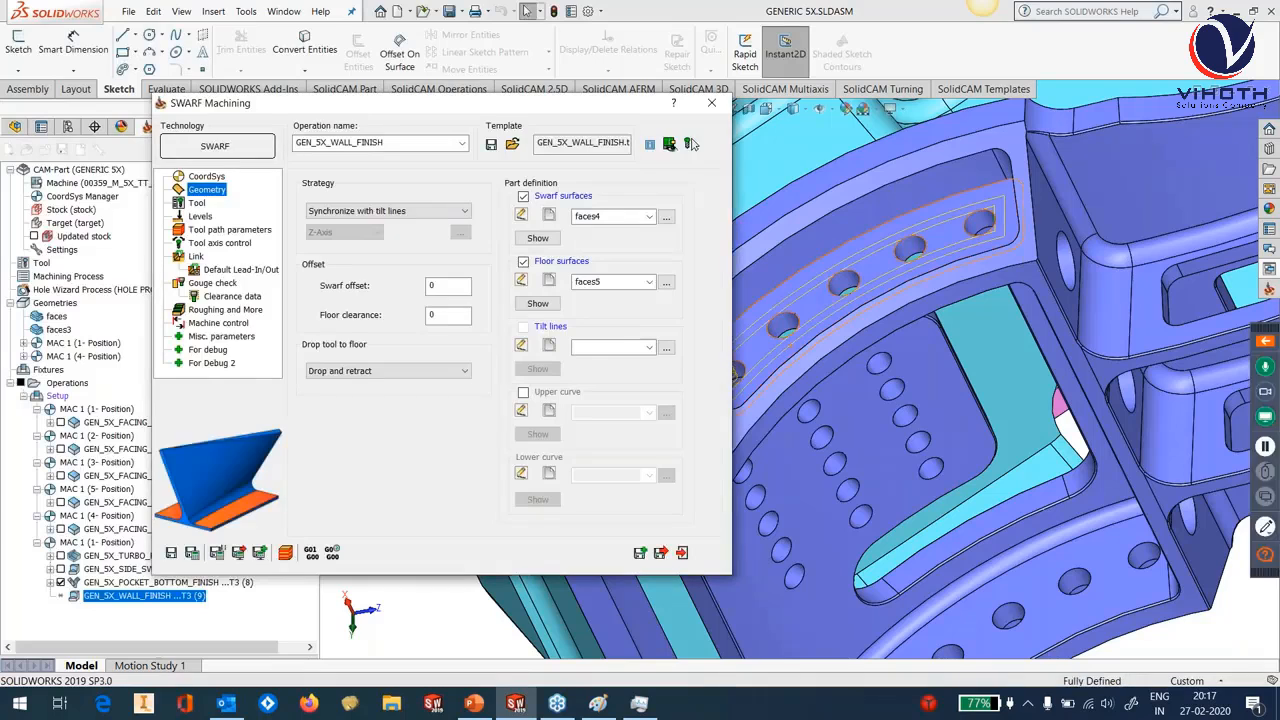
# Start new tilt line geometry and add the two boundary edges of the rounded corner between the pocket's outer long wall and near end wall.
pyautogui.click(548, 346)
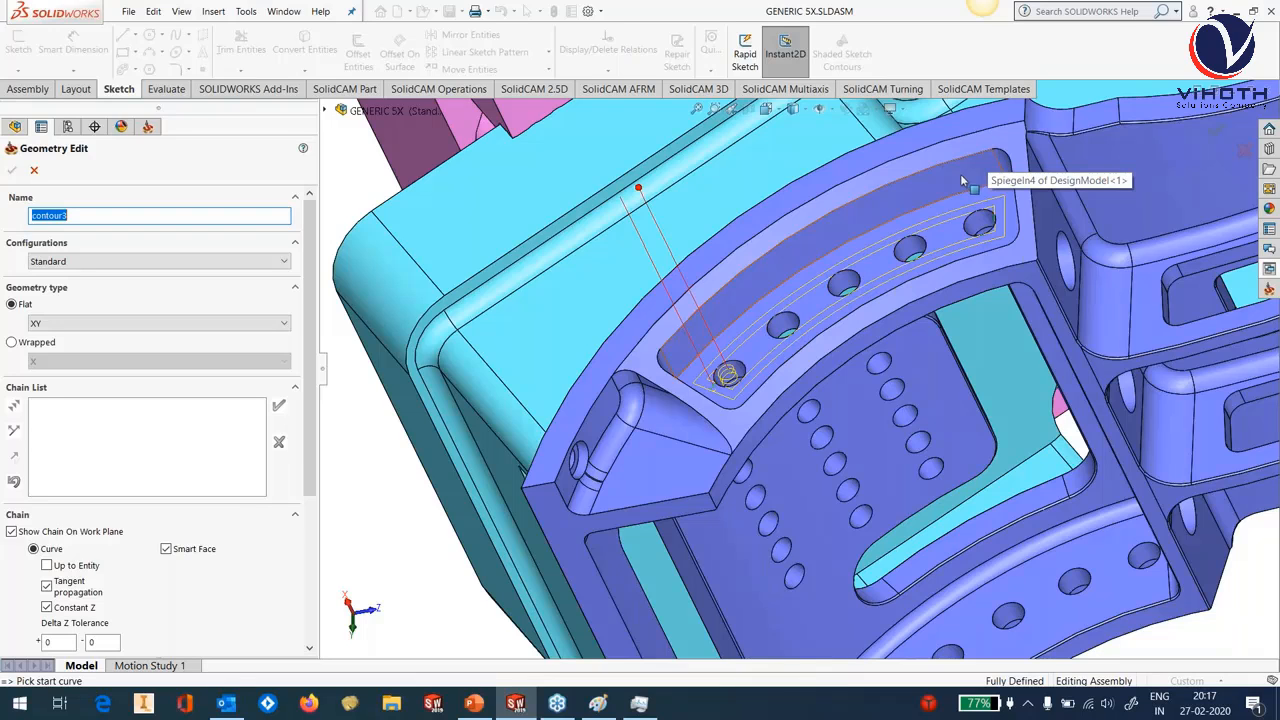
pyautogui.scroll(-3, 660, 350)
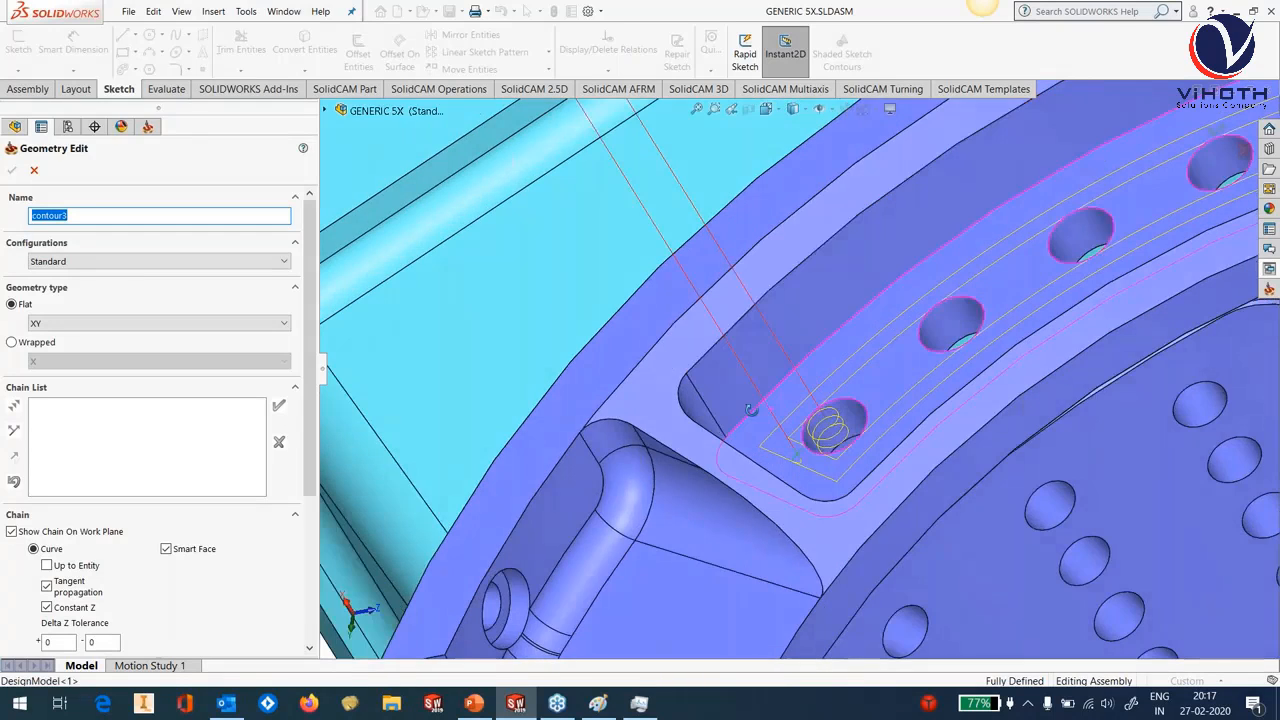
pyautogui.moveTo(750, 410); pyautogui.dragTo(728, 430, button='middle')
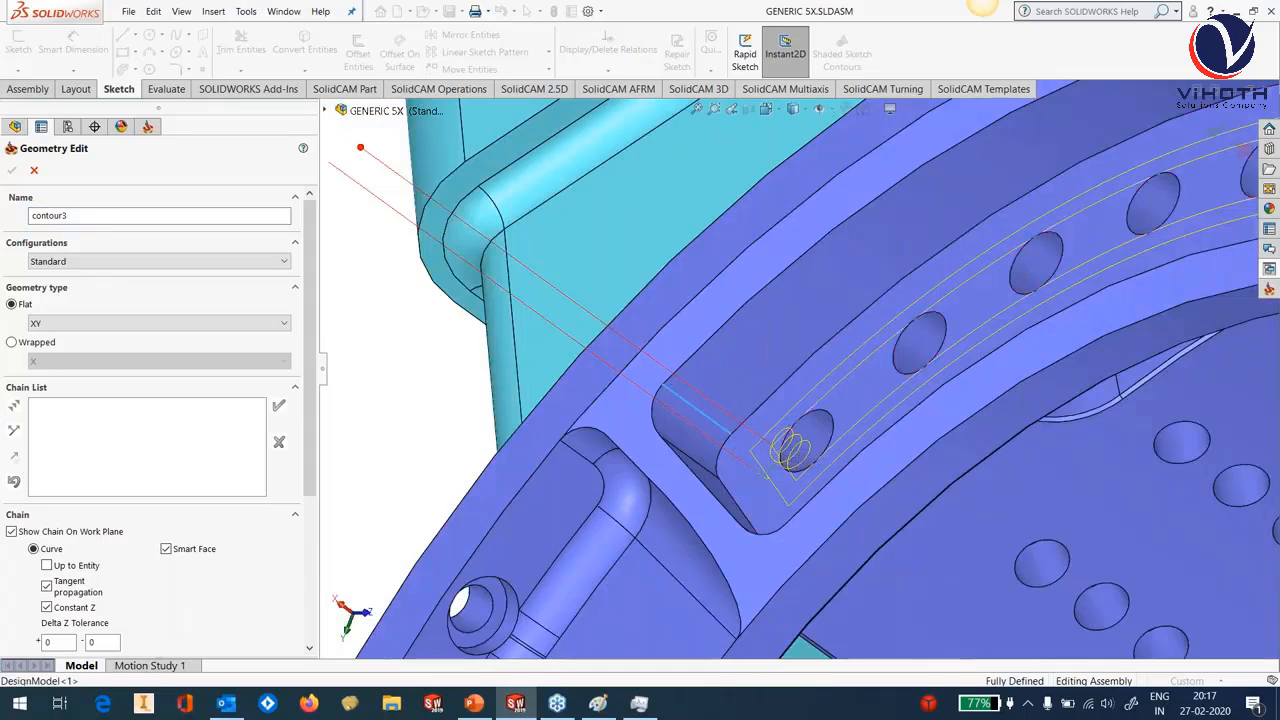
pyautogui.click(725, 425)
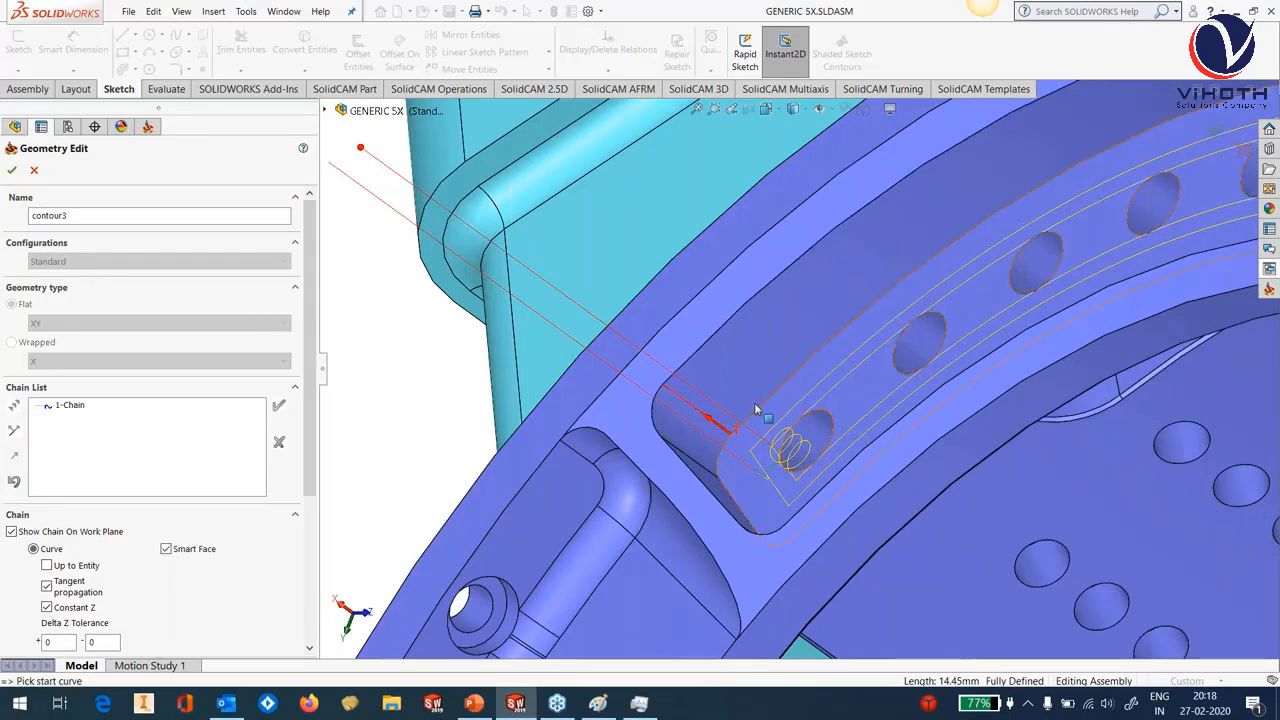
pyautogui.moveTo(742, 430); pyautogui.dragTo(704, 462, button='middle')
pyautogui.click(700, 467)
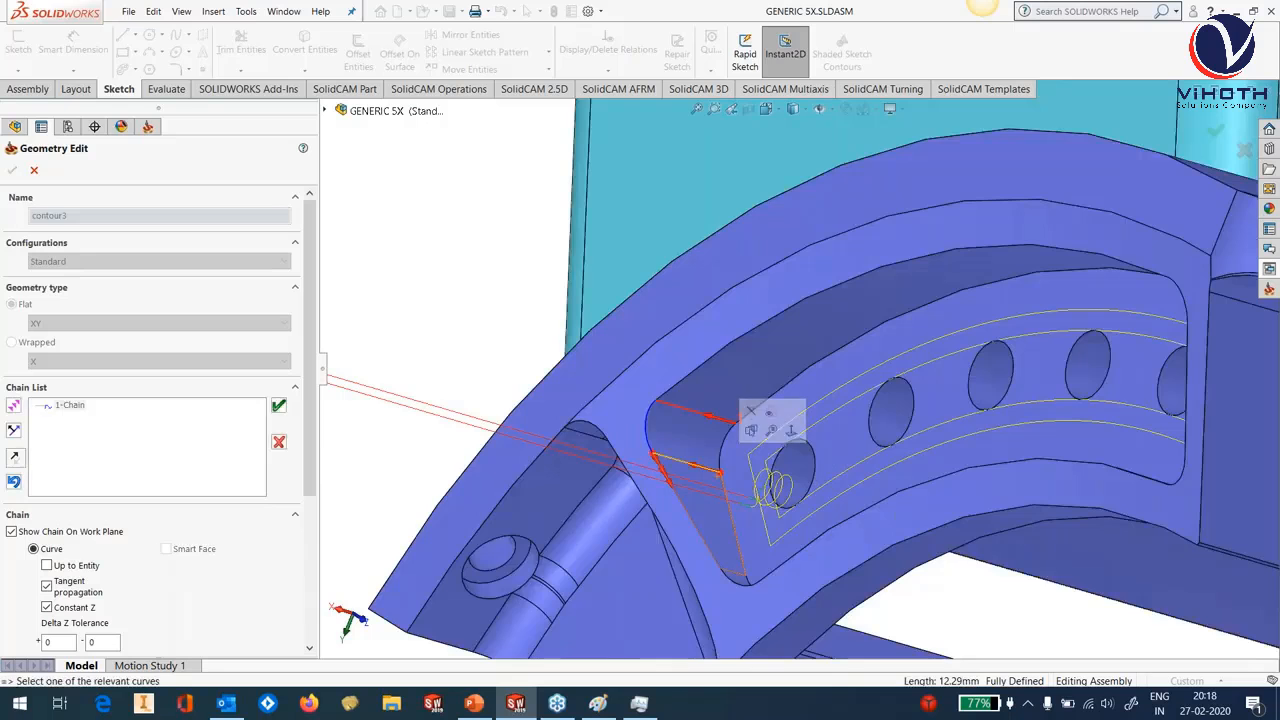
pyautogui.click(280, 406)
pyautogui.scroll(2, 787, 499)
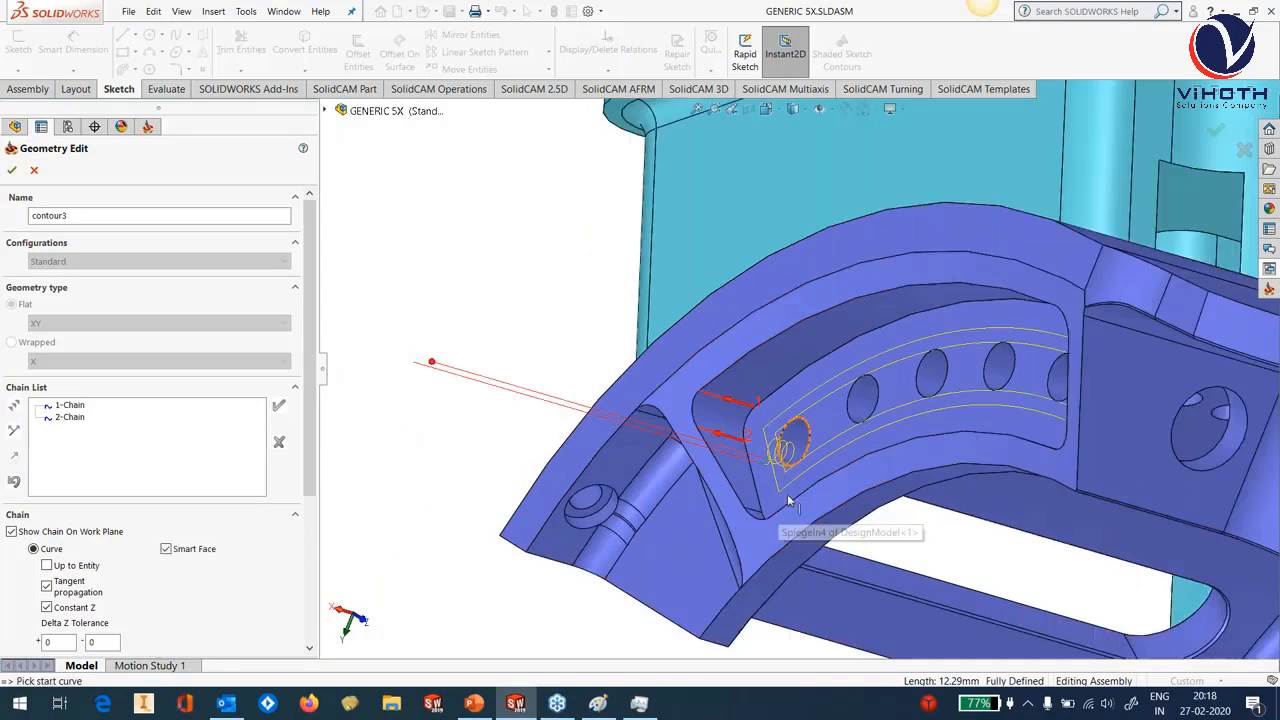
# Add the two boundary edges of the rounded corner between the near end wall and the inner long wall as tilt line chains.
pyautogui.moveTo(787, 499); pyautogui.dragTo(814, 634, button='middle')
pyautogui.scroll(-6, 791, 545)
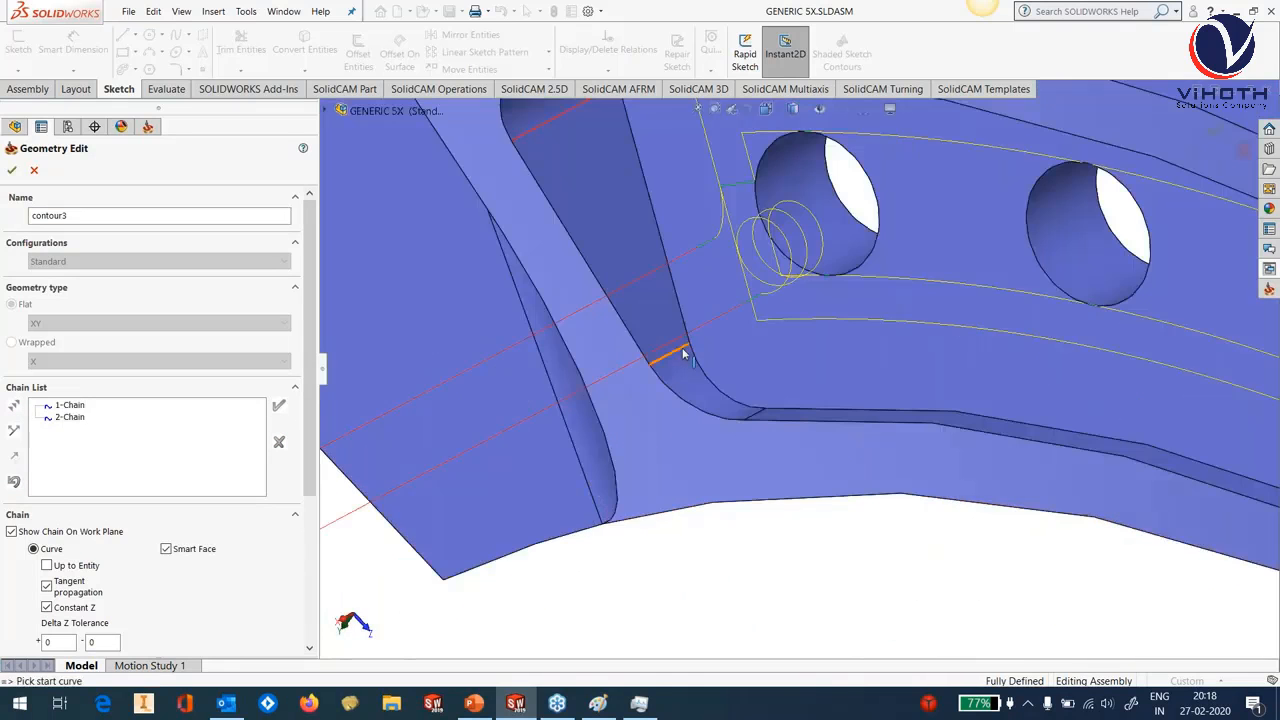
pyautogui.click(683, 350)
pyautogui.click(280, 406)
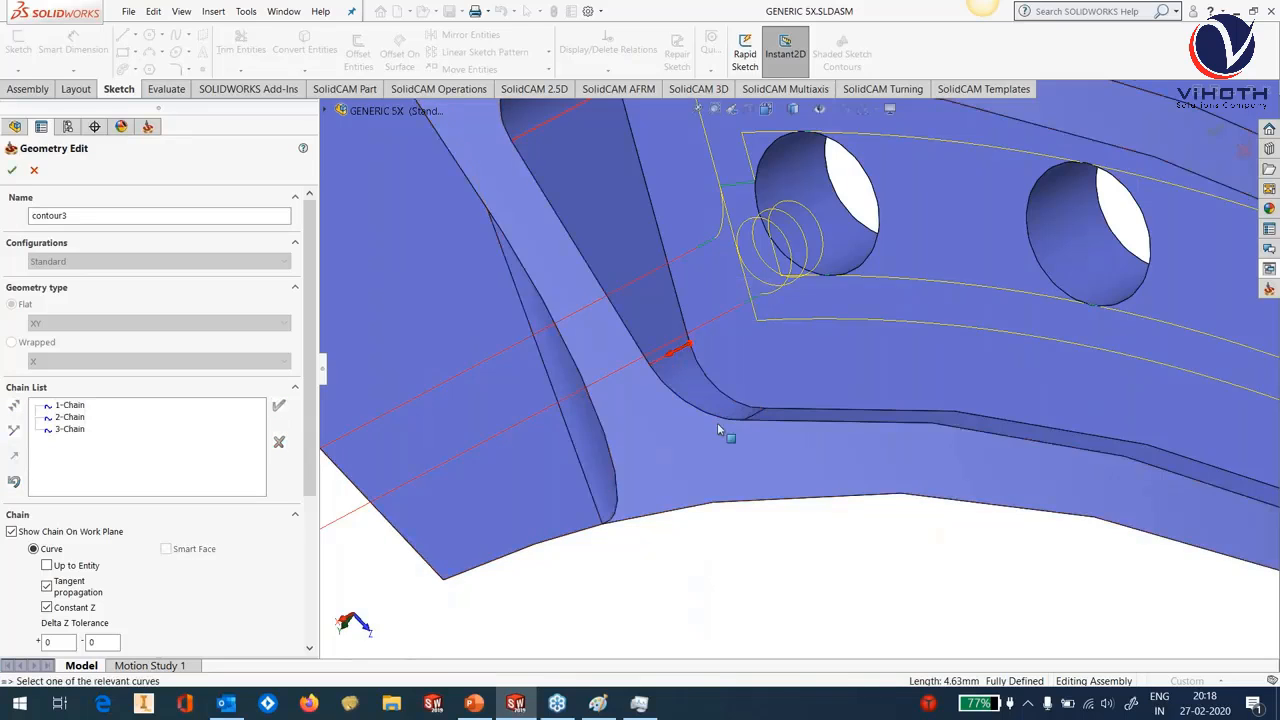
pyautogui.click(761, 412)
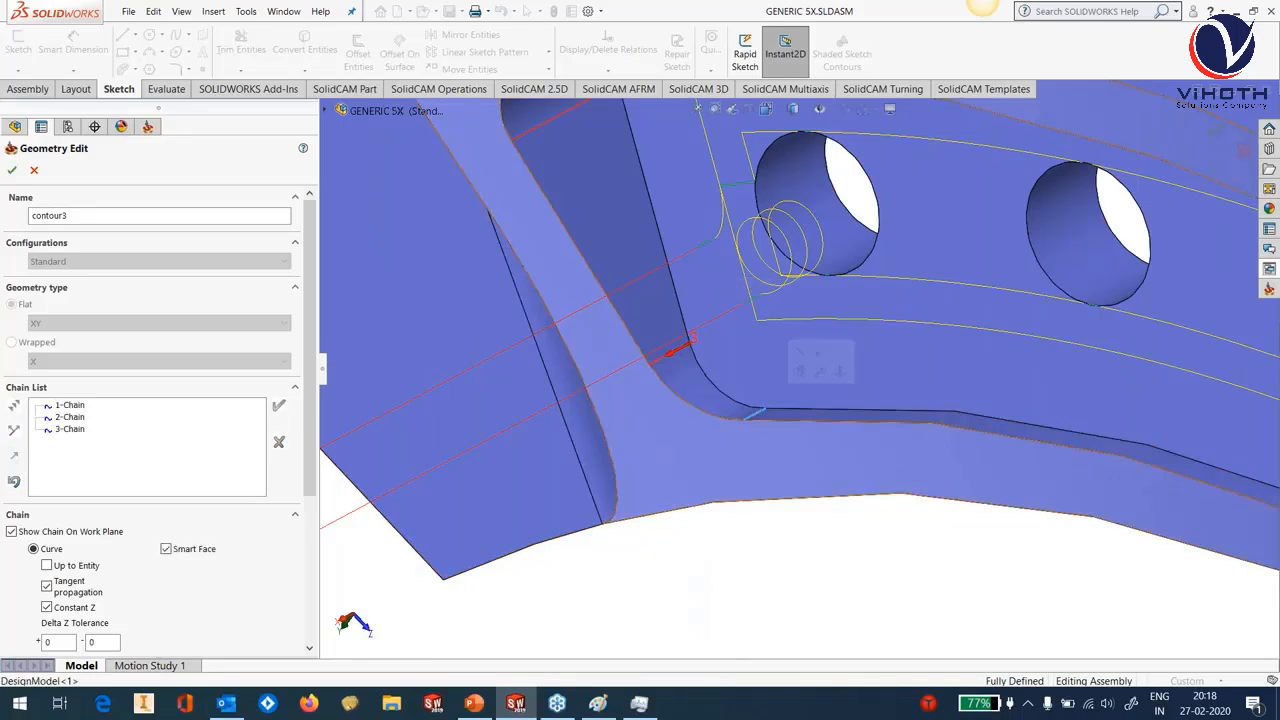
pyautogui.click(280, 406)
# Add the two boundary edges of the rounded corner between the inner long wall and the far end wall as tilt line chains.
pyautogui.scroll(5, 953, 434)
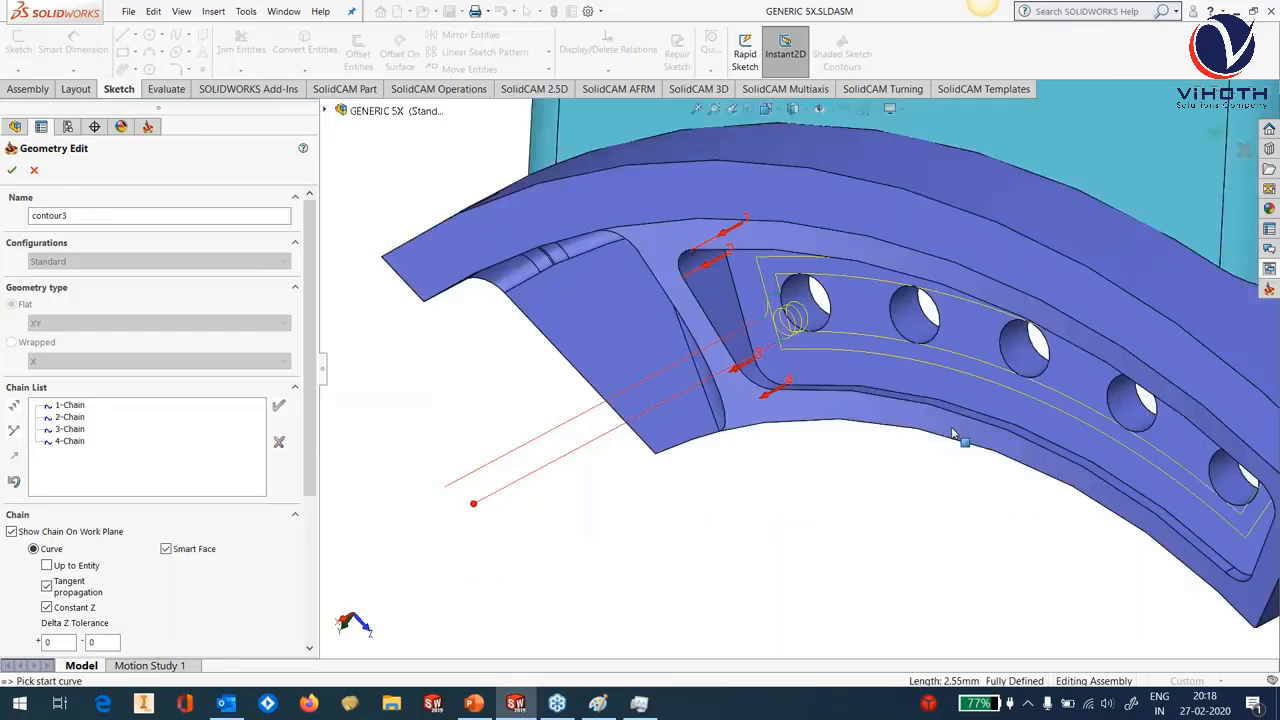
pyautogui.scroll(2, 953, 434)
pyautogui.scroll(-10, 953, 434)
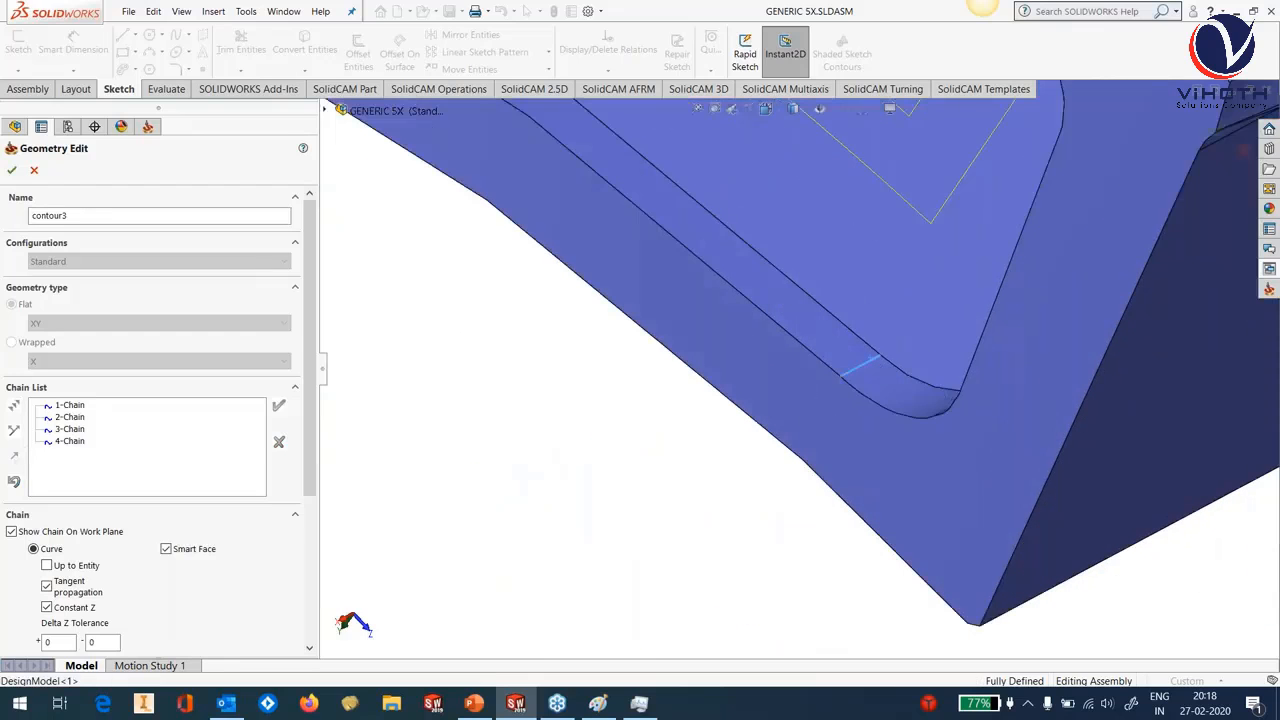
pyautogui.click(860, 365)
pyautogui.click(281, 405)
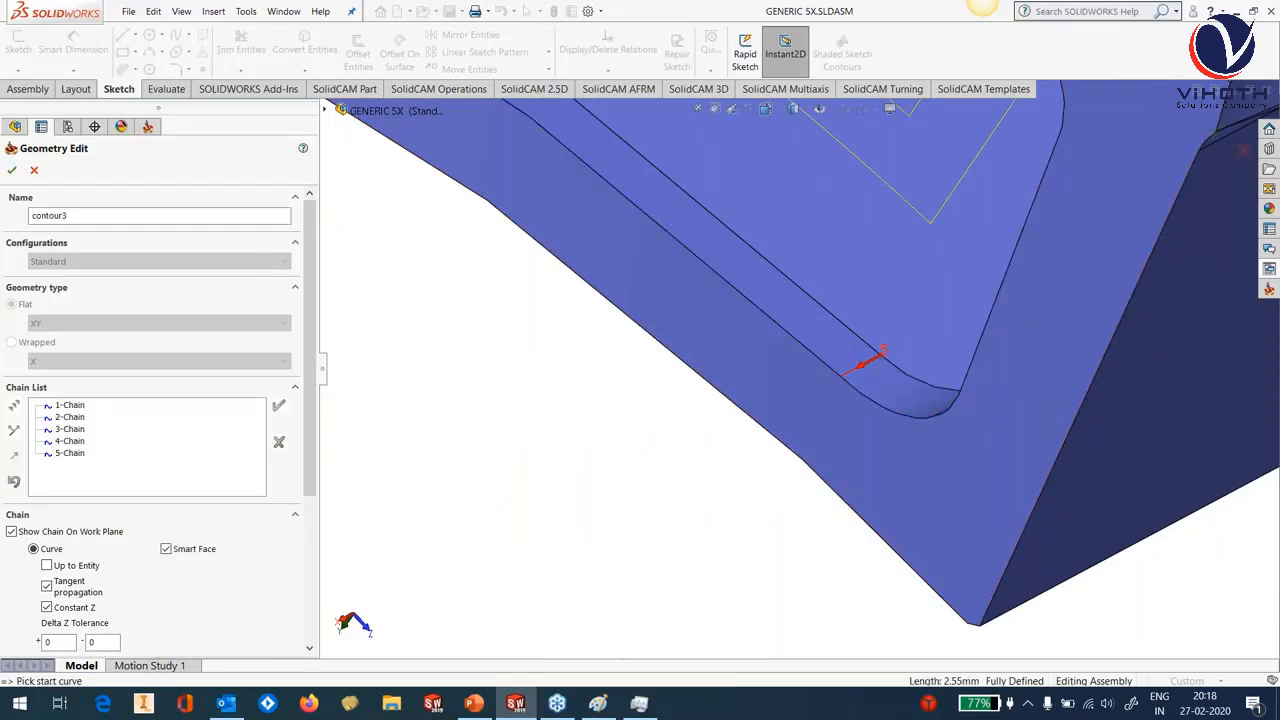
pyautogui.moveTo(845, 379); pyautogui.dragTo(943, 458, button='middle')
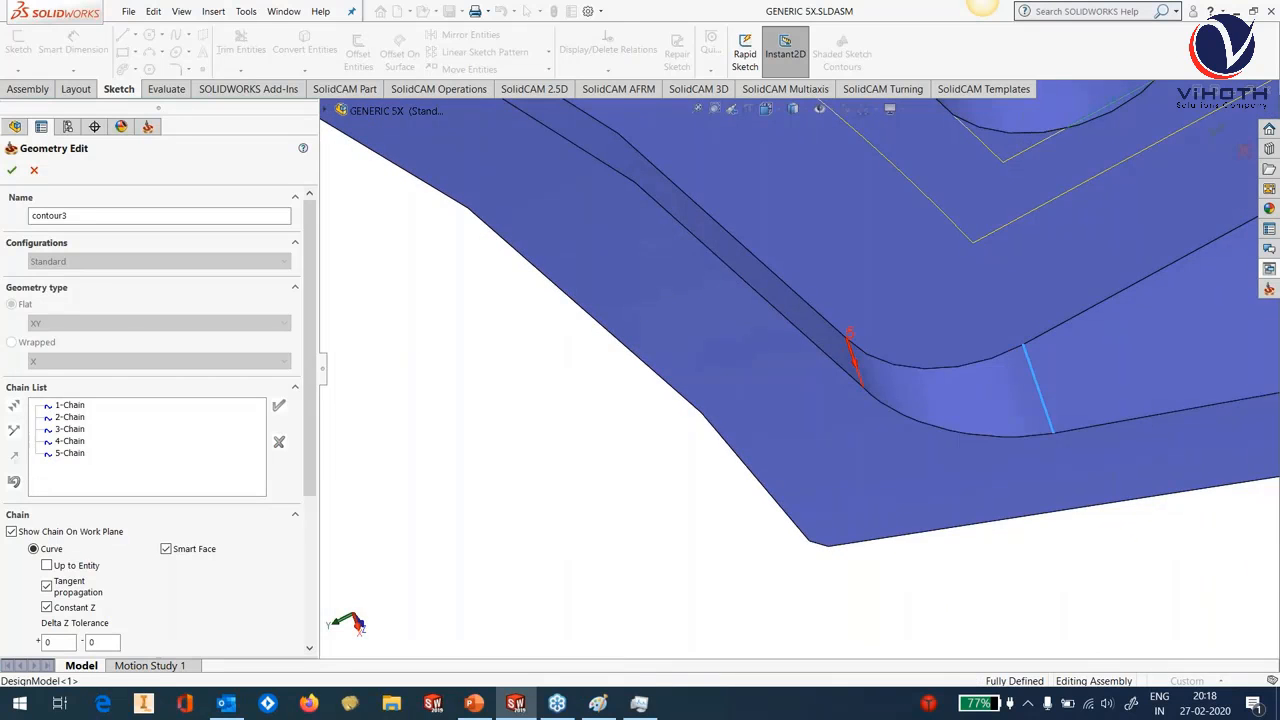
pyautogui.click(1040, 395)
pyautogui.click(279, 406)
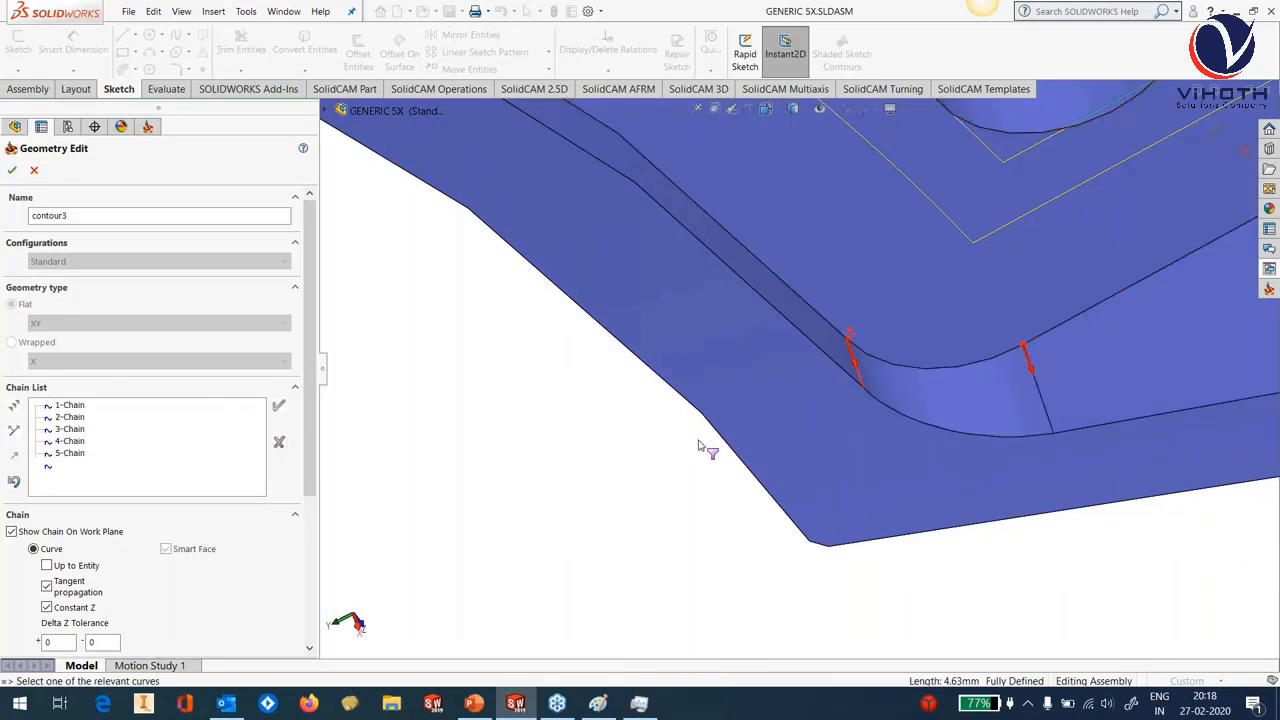
# Add the two boundary edges of the rounded corner between the far end wall and the outer long wall as tilt line chains.
pyautogui.moveTo(846, 463); pyautogui.dragTo(889, 272, button='middle')
pyautogui.scroll(-3, 812, 284)
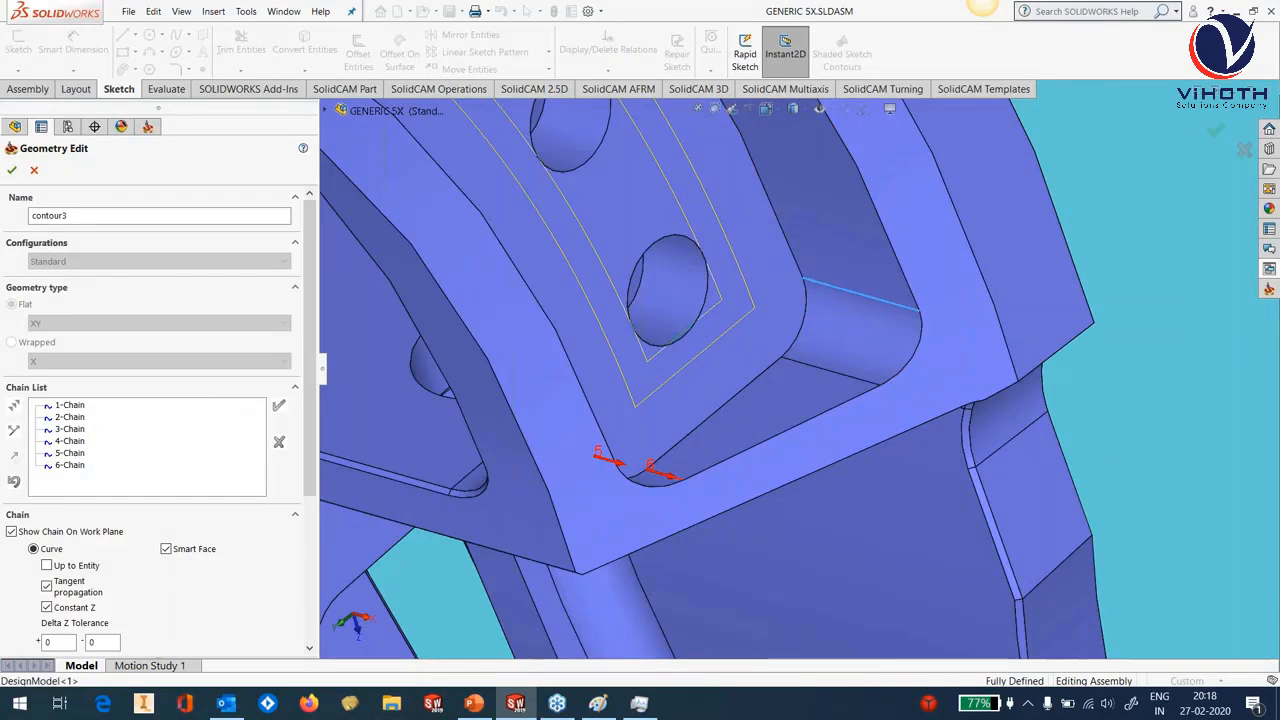
pyautogui.click(812, 284)
pyautogui.click(279, 406)
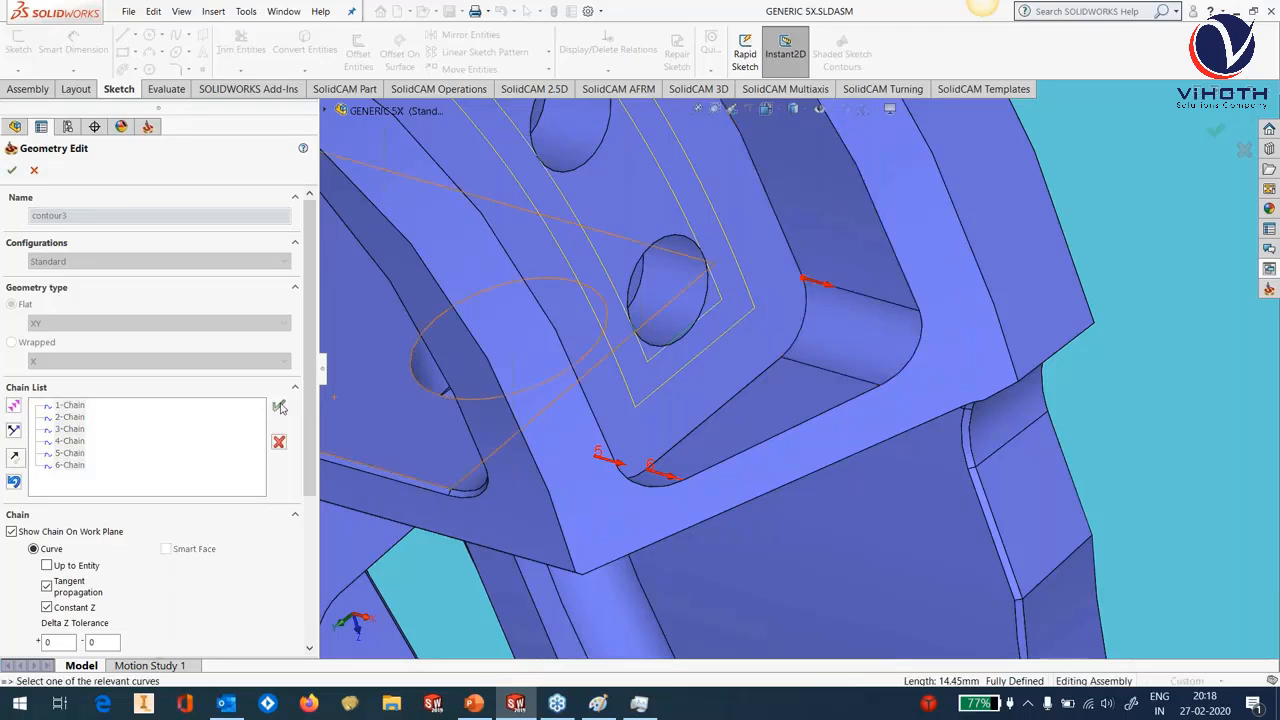
pyautogui.click(800, 368)
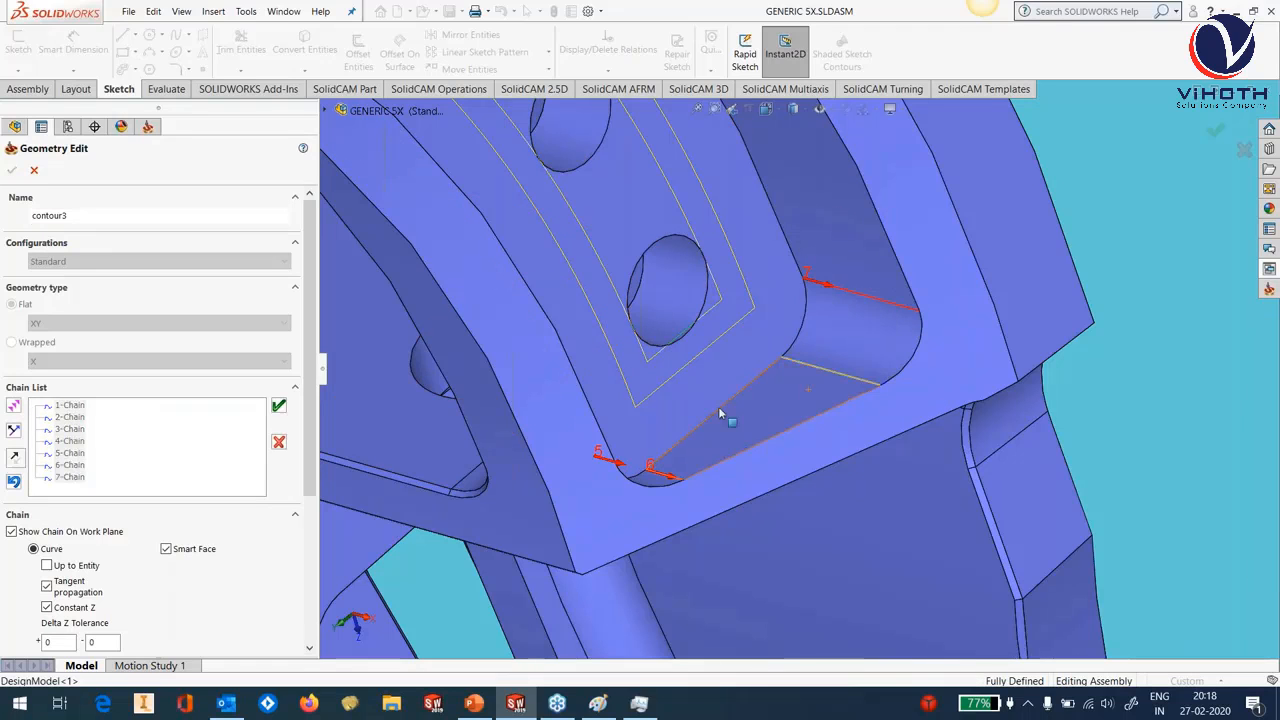
pyautogui.click(689, 392)
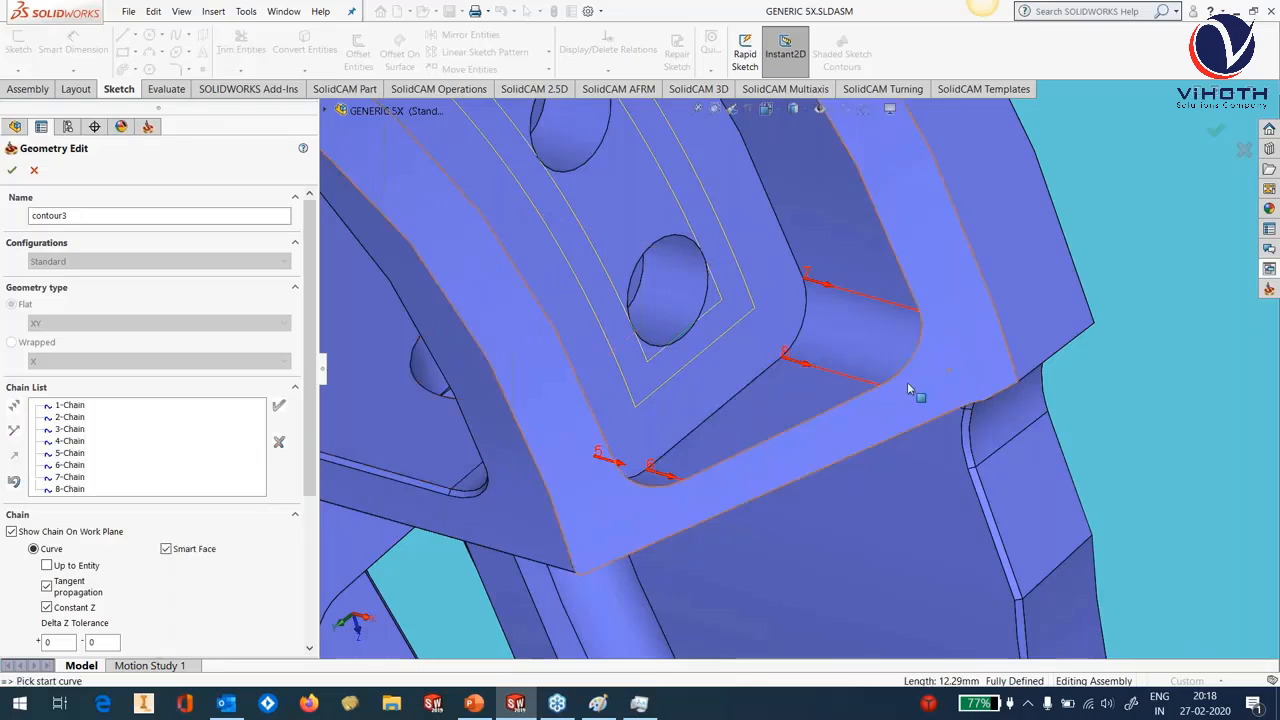
# Accept the contour3 tilt lines, calculate the GEN_5X_WALL_FINISH operation and close its settings.
pyautogui.moveTo(907, 382); pyautogui.dragTo(826, 306, button='middle')
pyautogui.scroll(5, 826, 304)
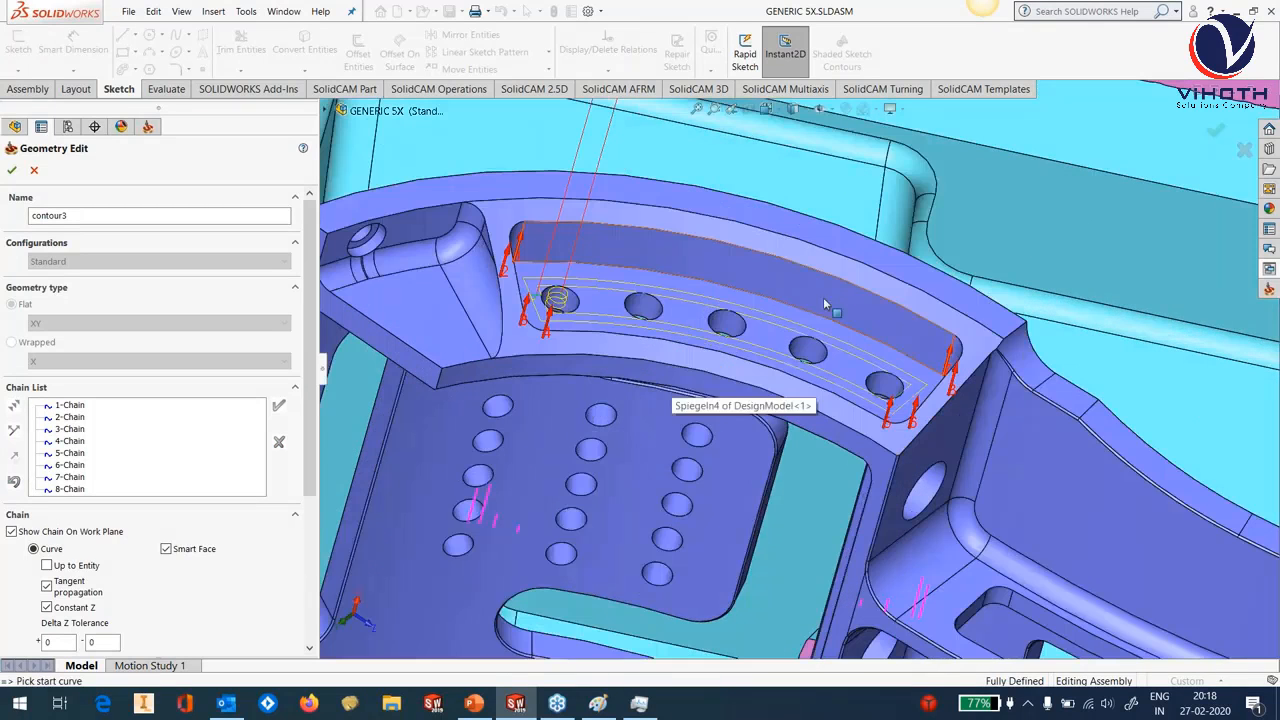
pyautogui.click(11, 170)
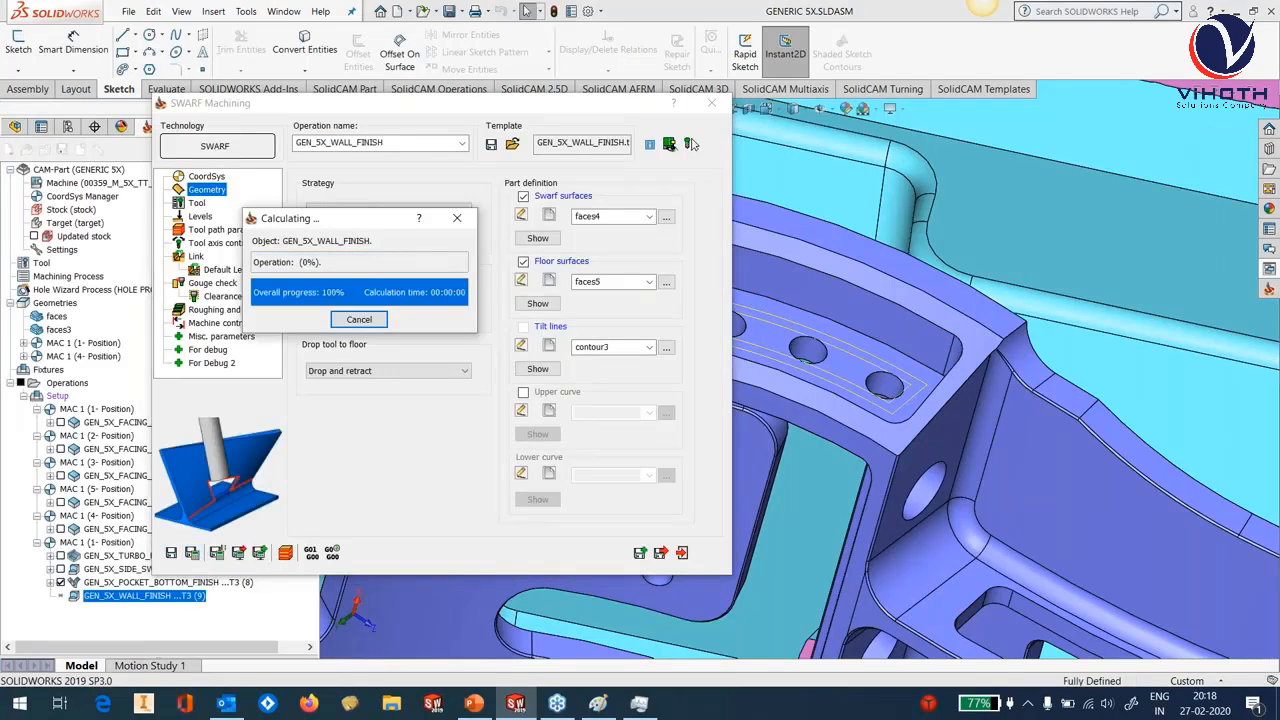
pyautogui.click(711, 103)
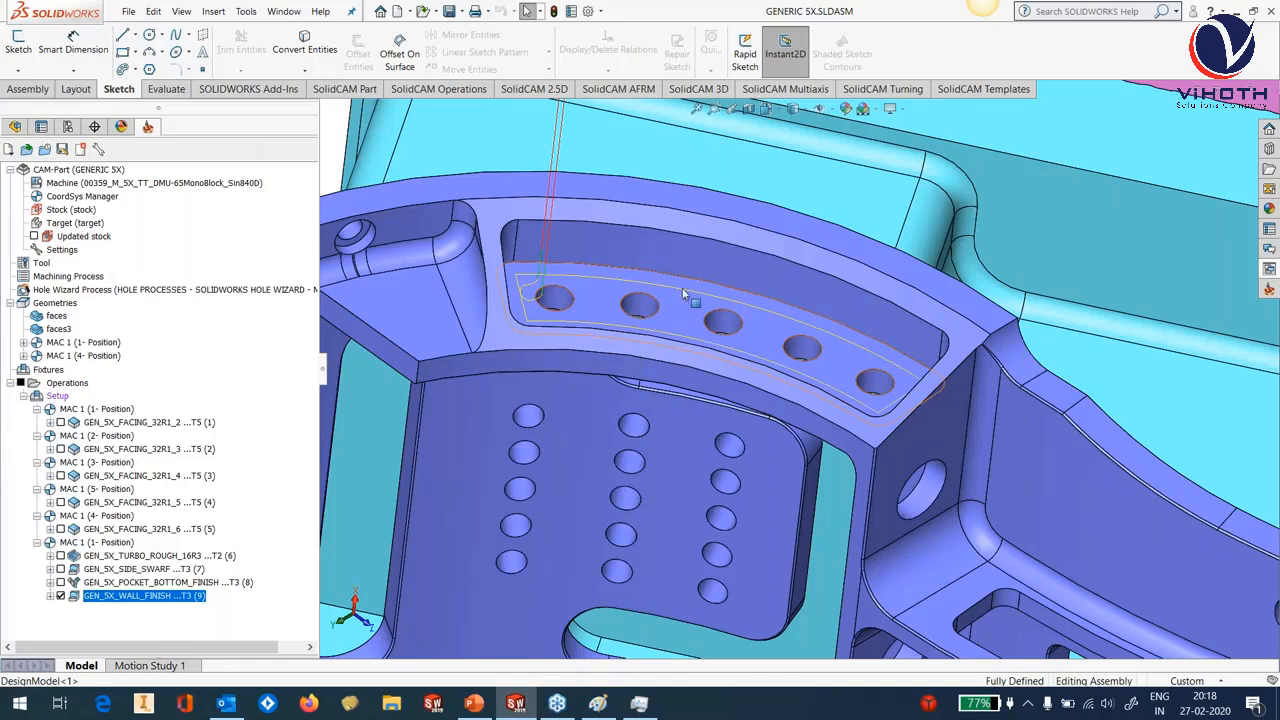
# Simulate the GEN_5X_WALL_FINISH operation in Host CAD mode, adjusting the simulation speed, and exit the simulation.
pyautogui.rightClick(142, 600)
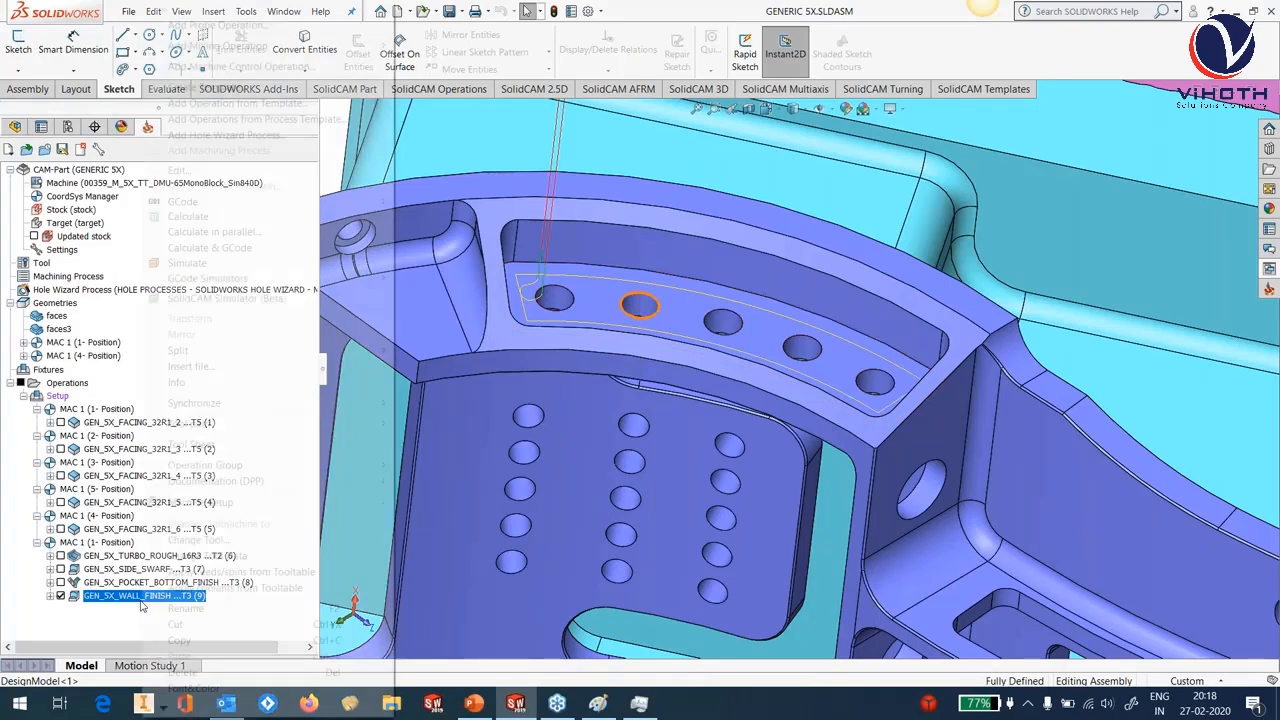
pyautogui.click(190, 264)
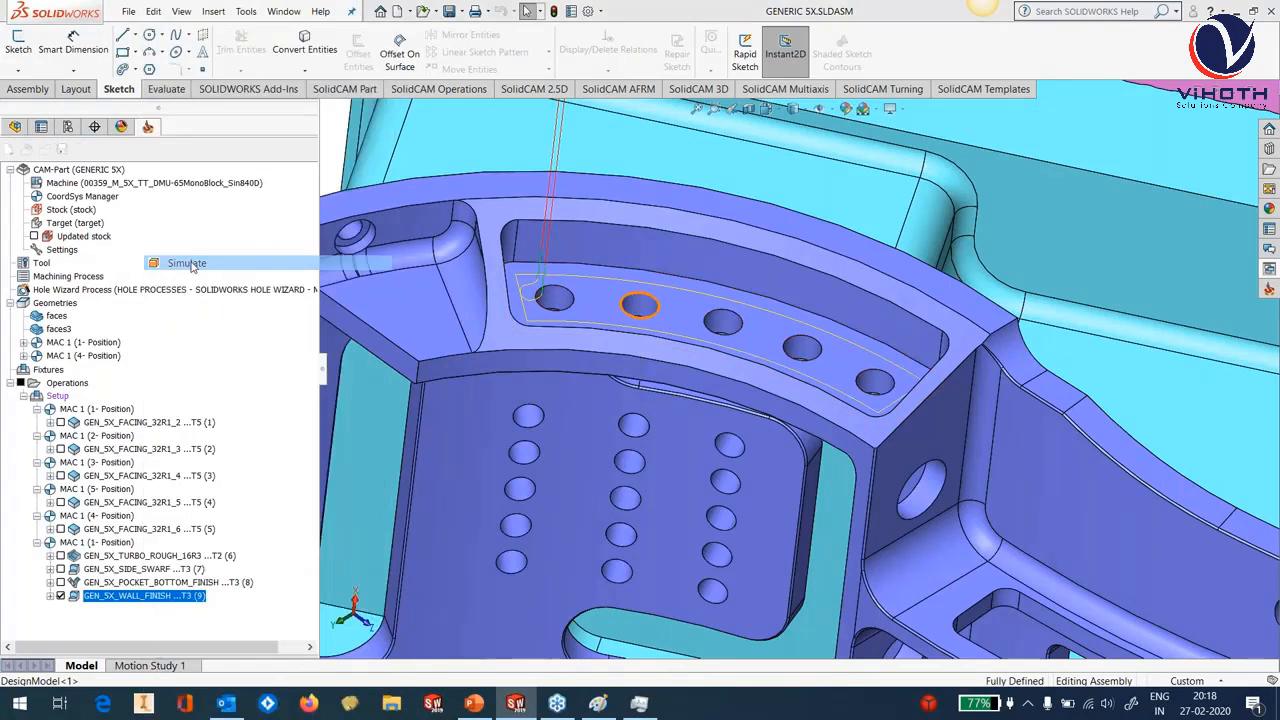
pyautogui.moveTo(266, 443); pyautogui.dragTo(252, 443)
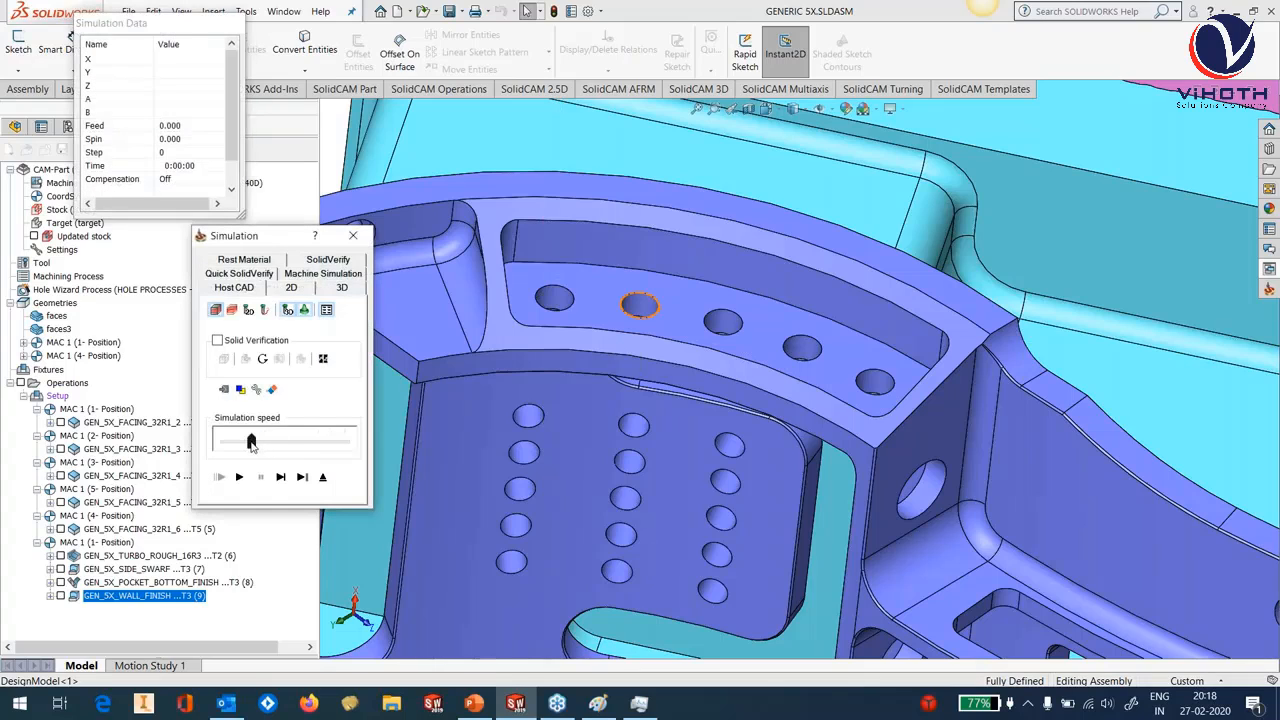
pyautogui.click(240, 479)
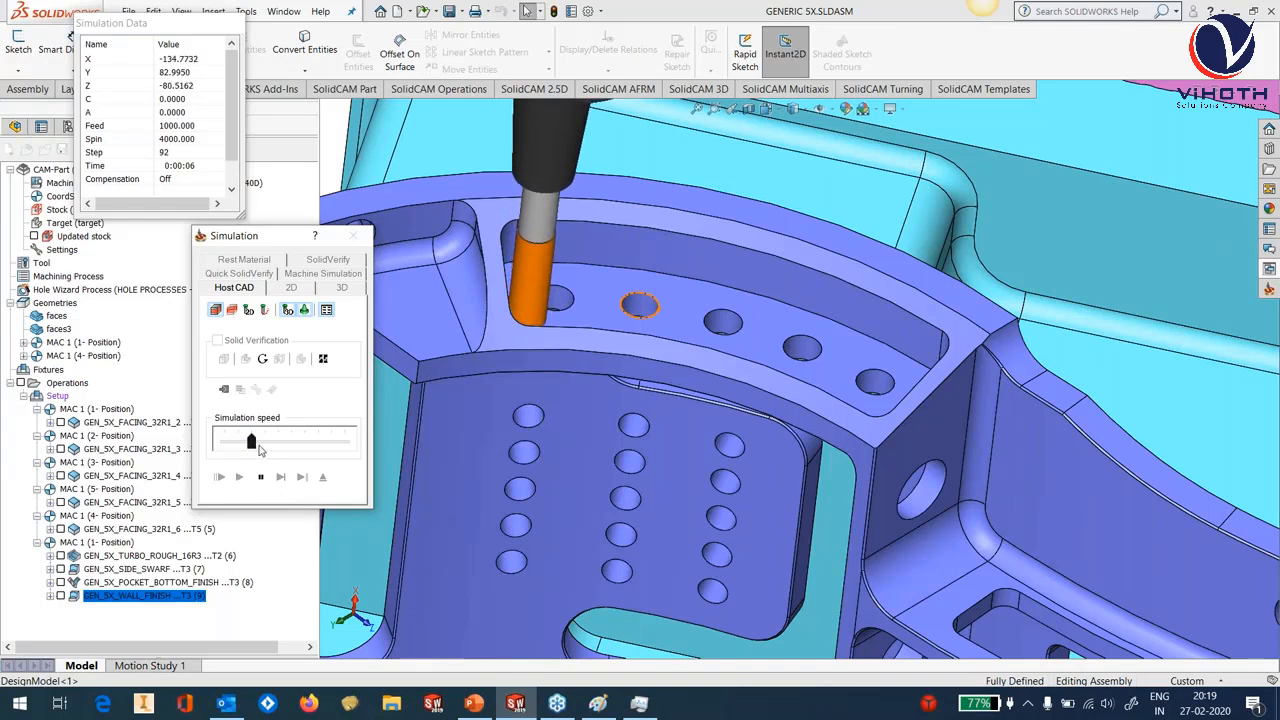
pyautogui.moveTo(258, 449); pyautogui.dragTo(280, 448)
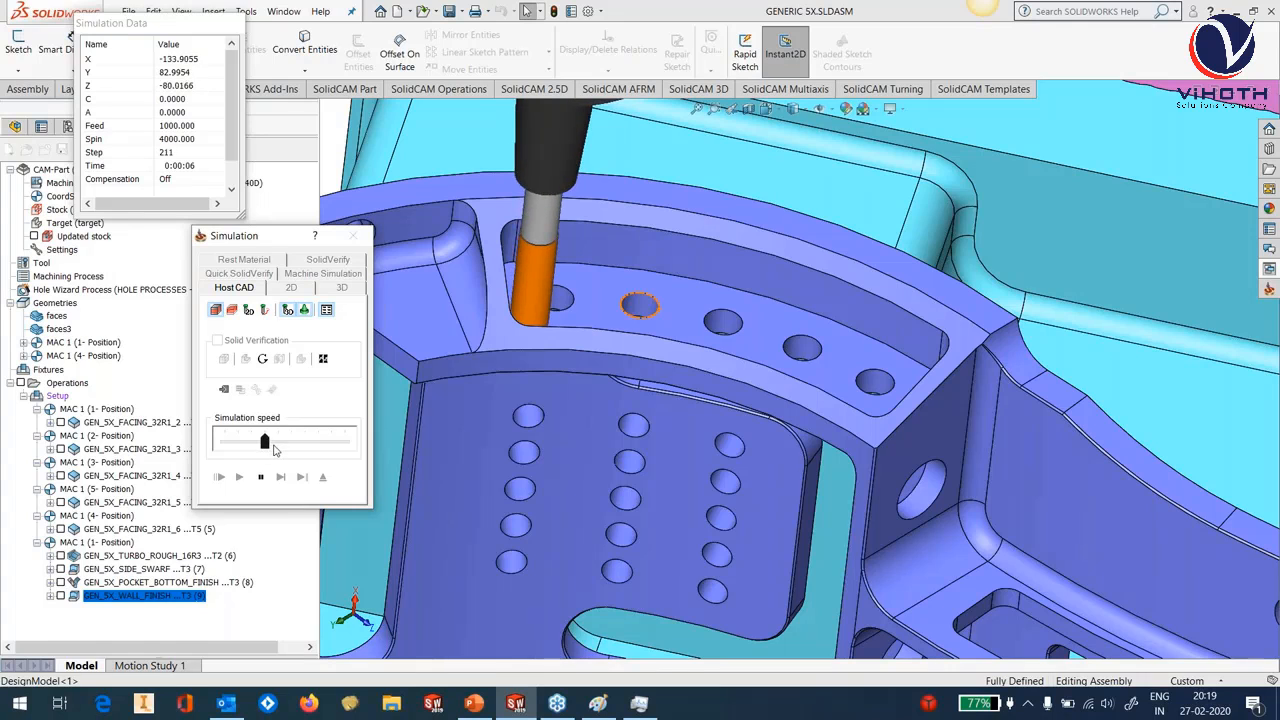
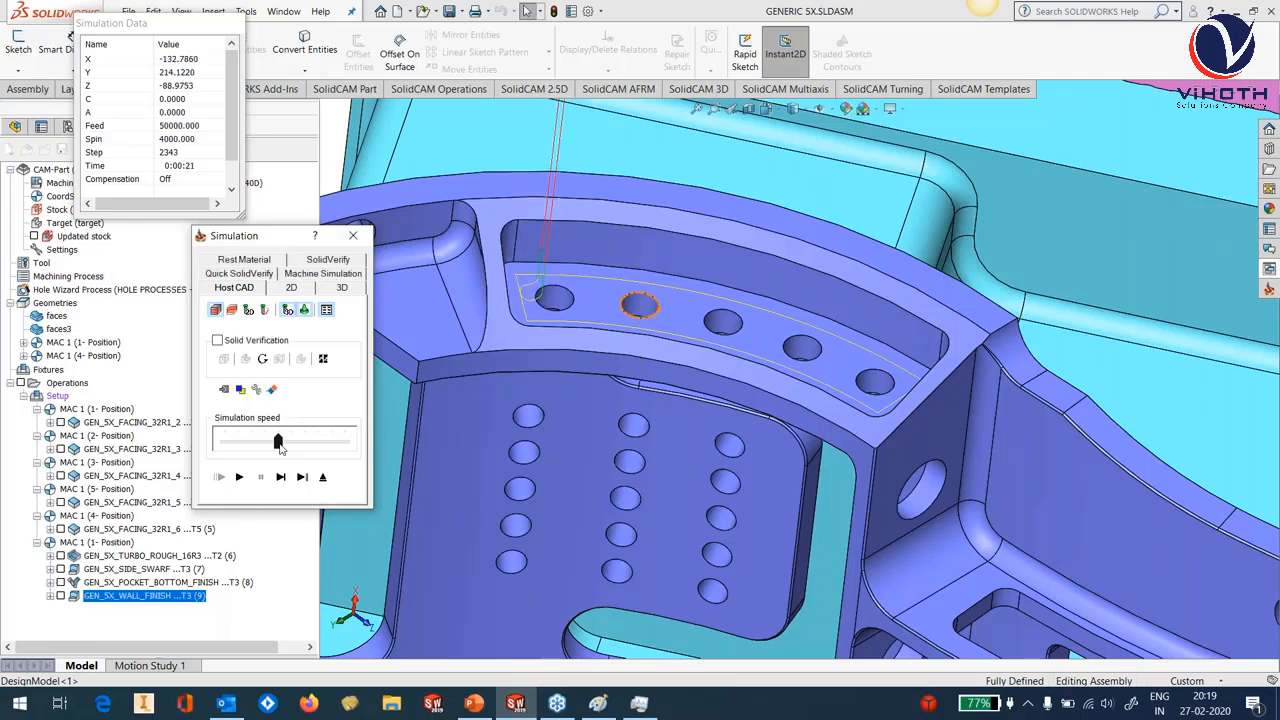
pyautogui.scroll(4, 358, 437)
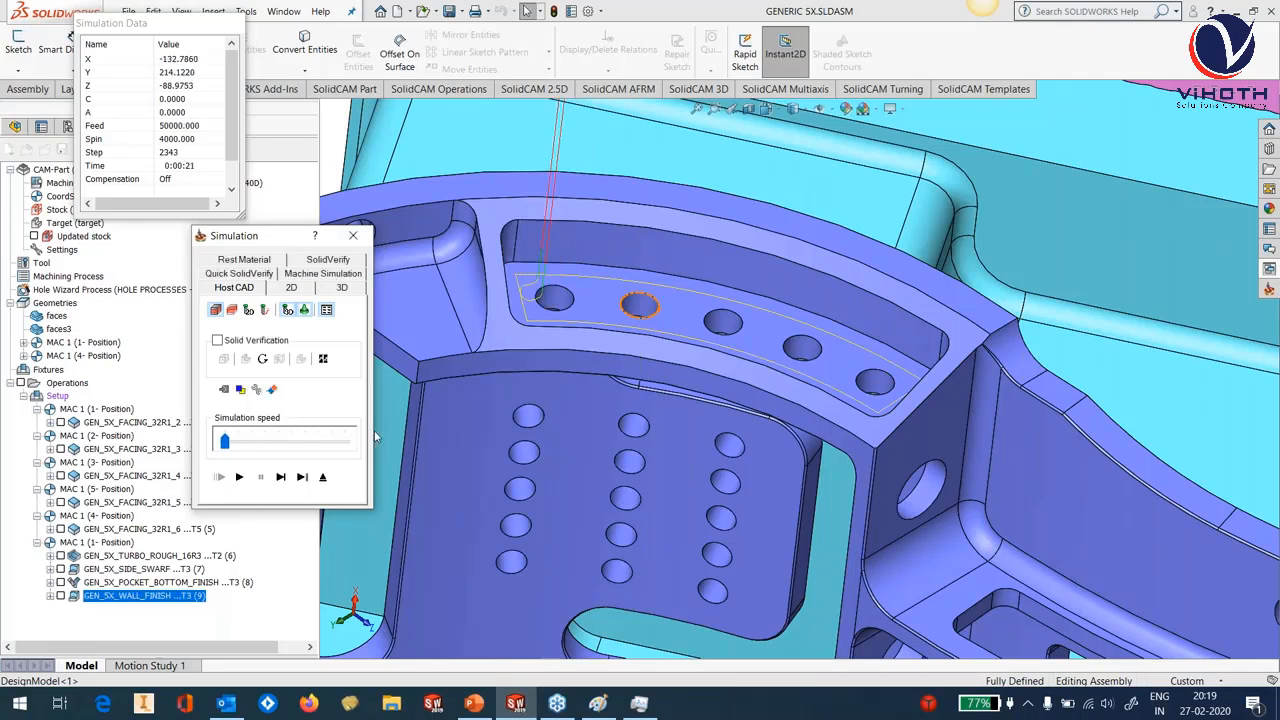
pyautogui.click(323, 477)
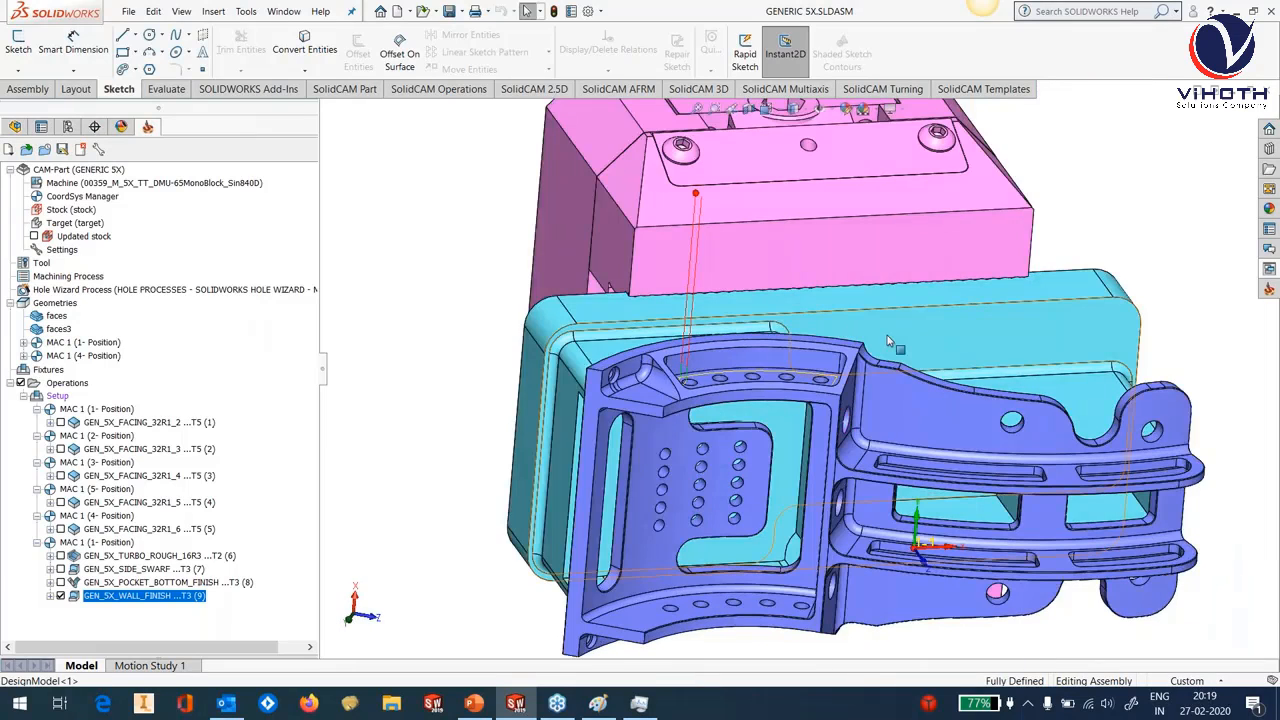
# Hide the displayed toolpath of the GEN_5X_WALL_FINISH operation.
pyautogui.click(60, 596)
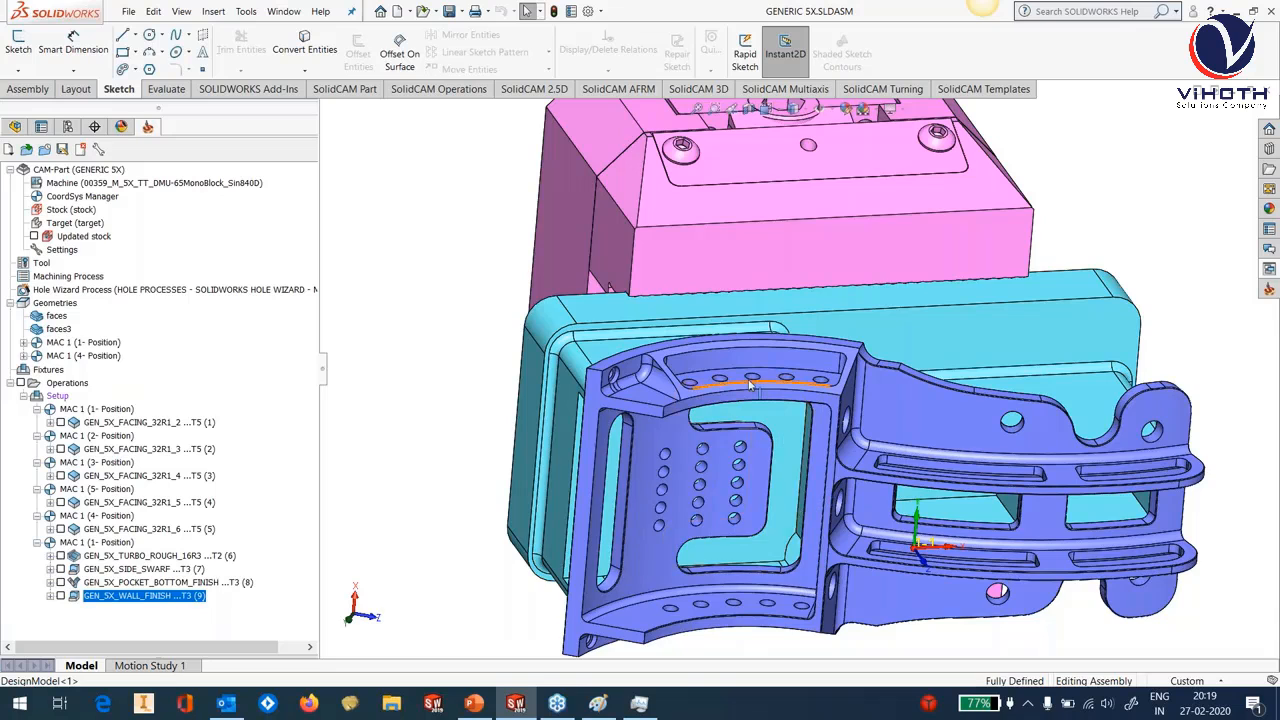
pyautogui.scroll(-4, 760, 374)
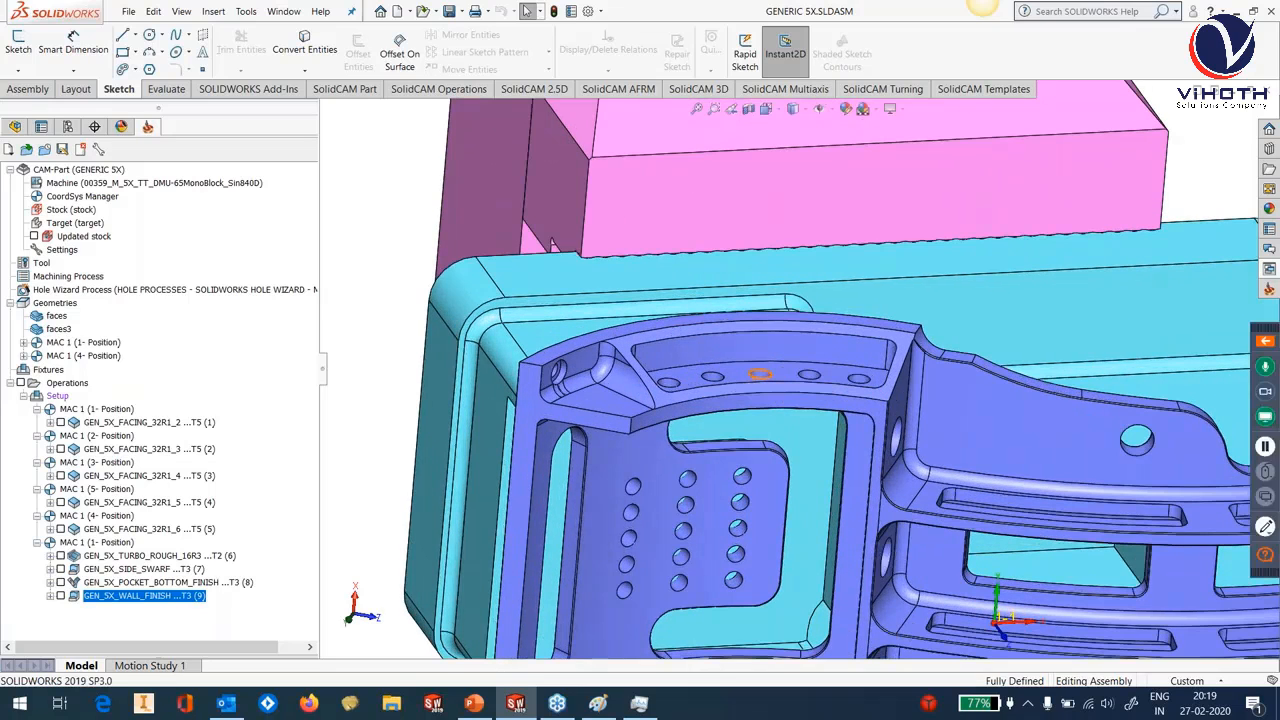
pyautogui.moveTo(760, 374); pyautogui.dragTo(604, 266, button='middle')
pyautogui.scroll(4, 702, 438)
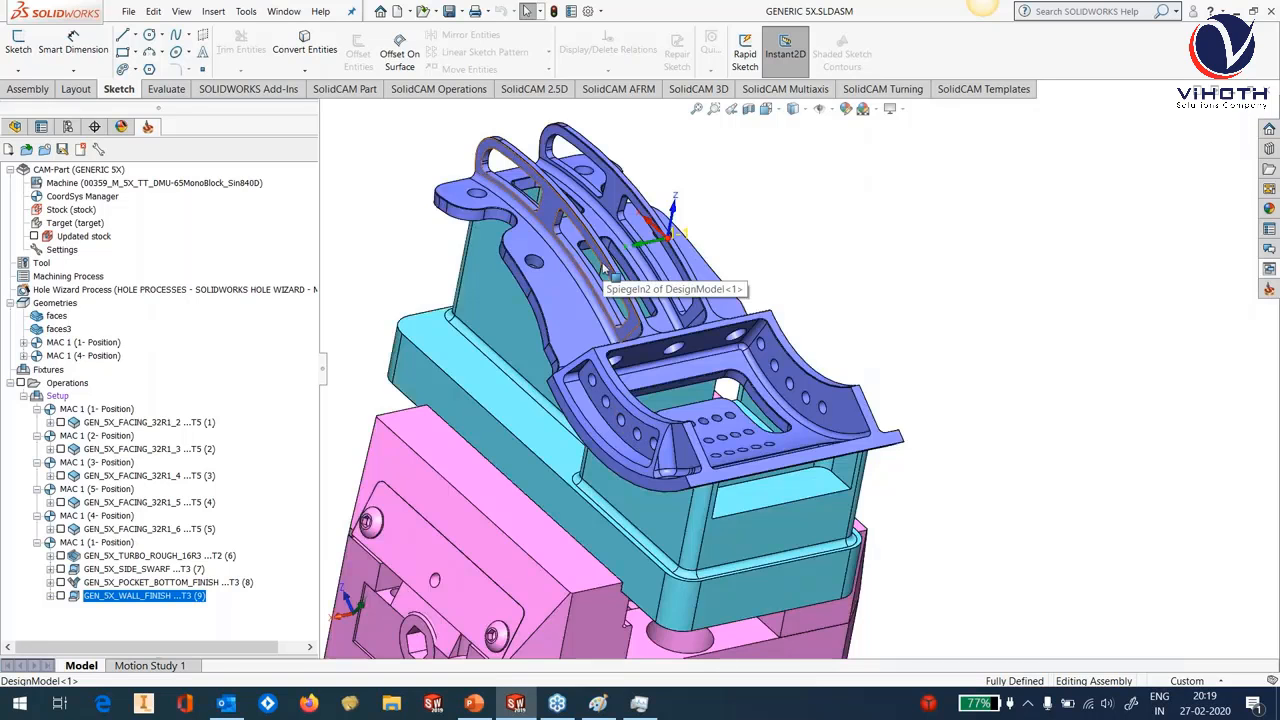
pyautogui.scroll(-8, 660, 380)
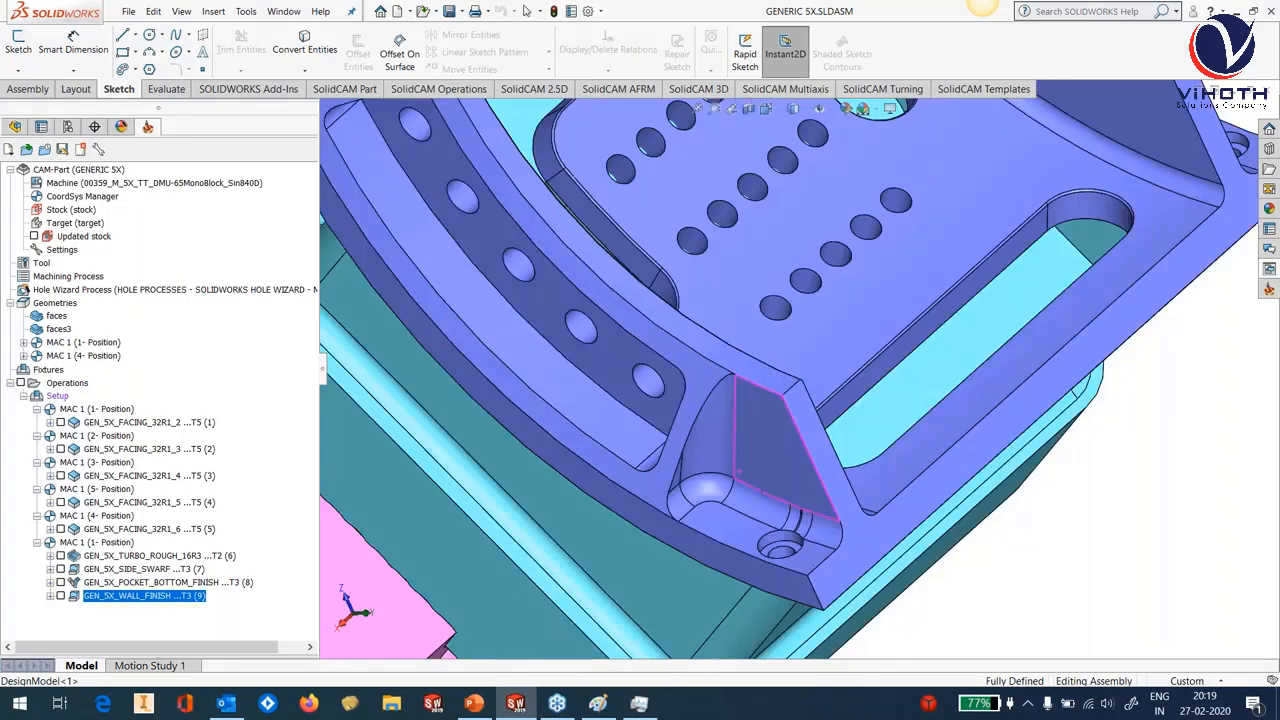
pyautogui.scroll(-2, 822, 489)
pyautogui.scroll(2, 822, 489)
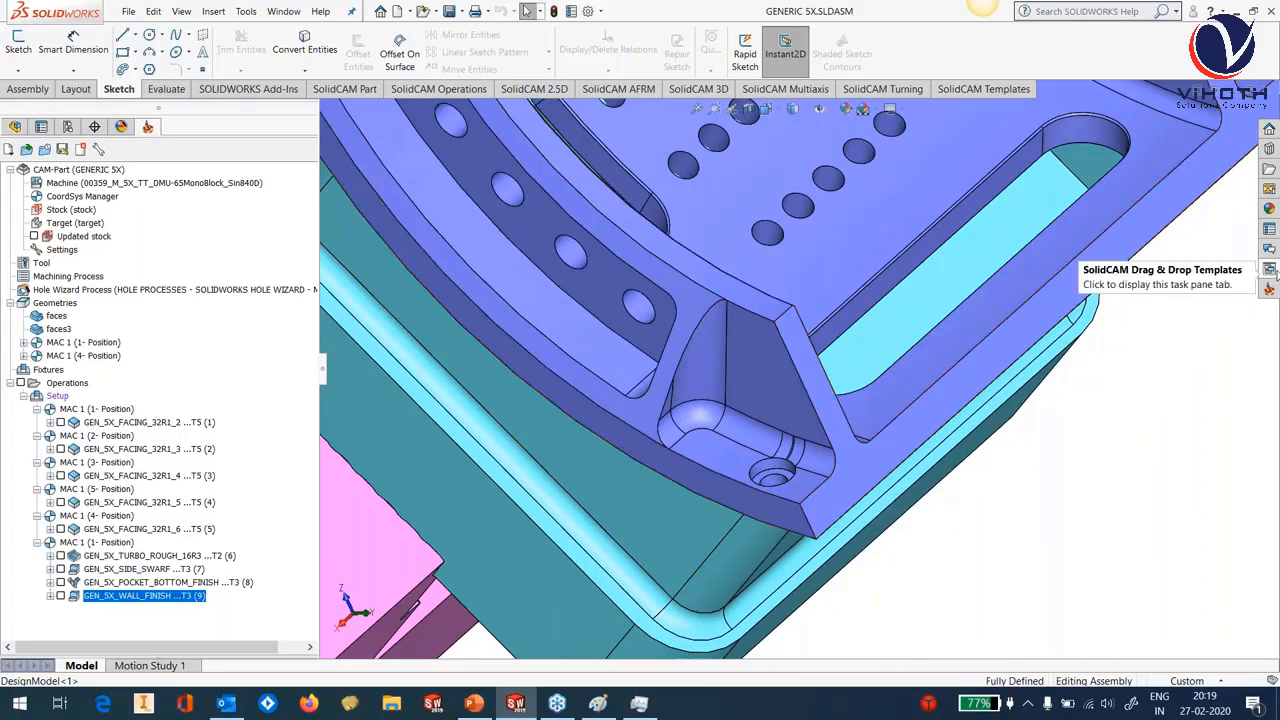
# Add a GEN_5X_SIDEWALL_FINISH operation from the Parallel to Curve(s) templates after the wall finish operation, using MAC 1 (1- Position).
pyautogui.click(1268, 270)
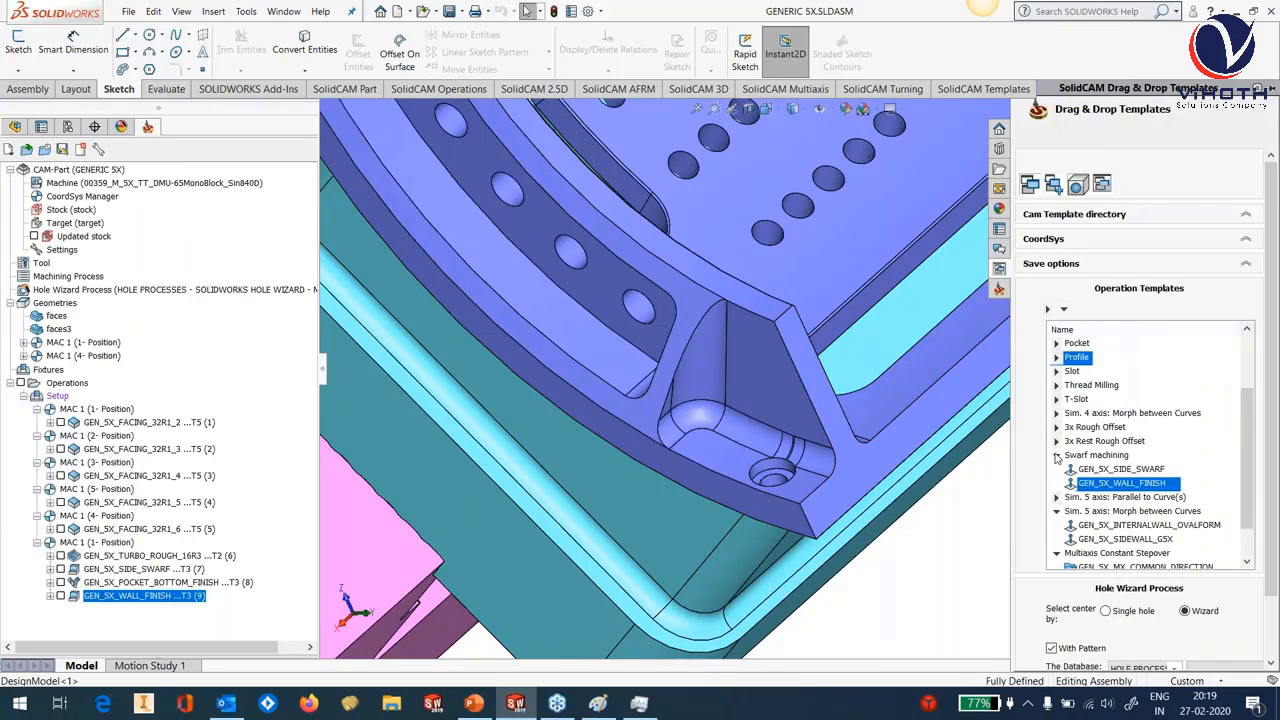
pyautogui.click(1056, 455)
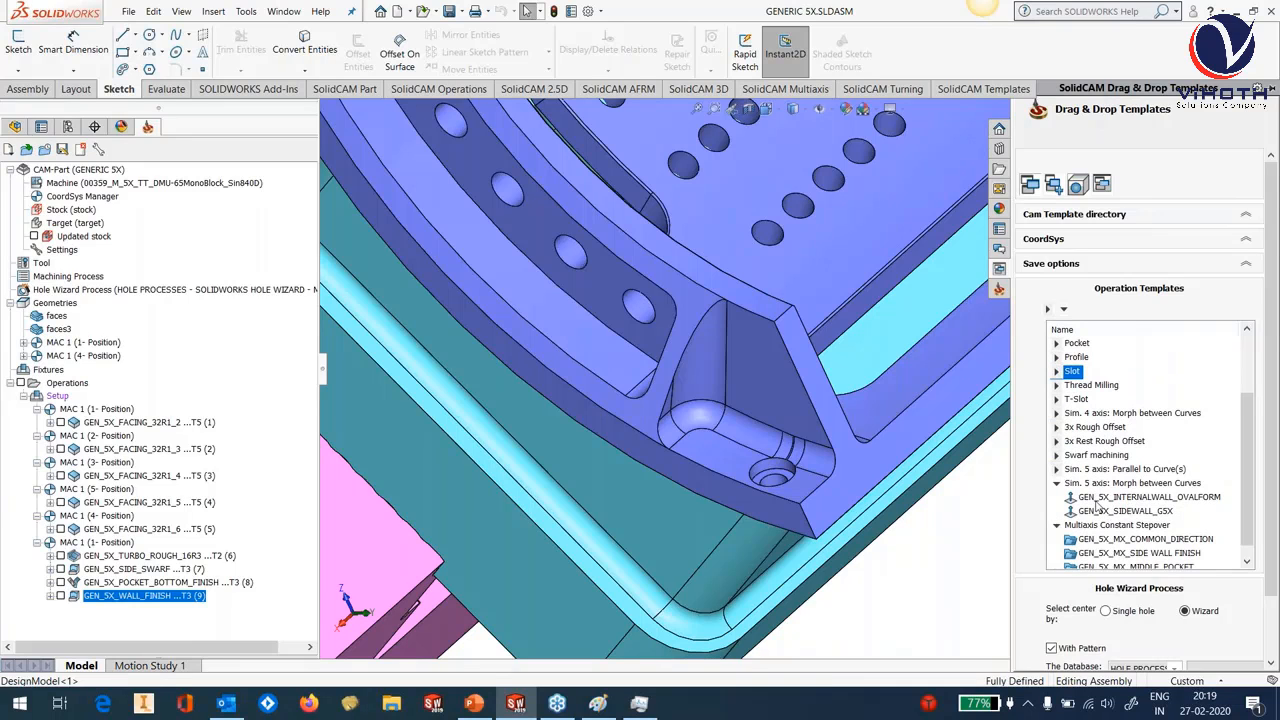
pyautogui.click(1057, 469)
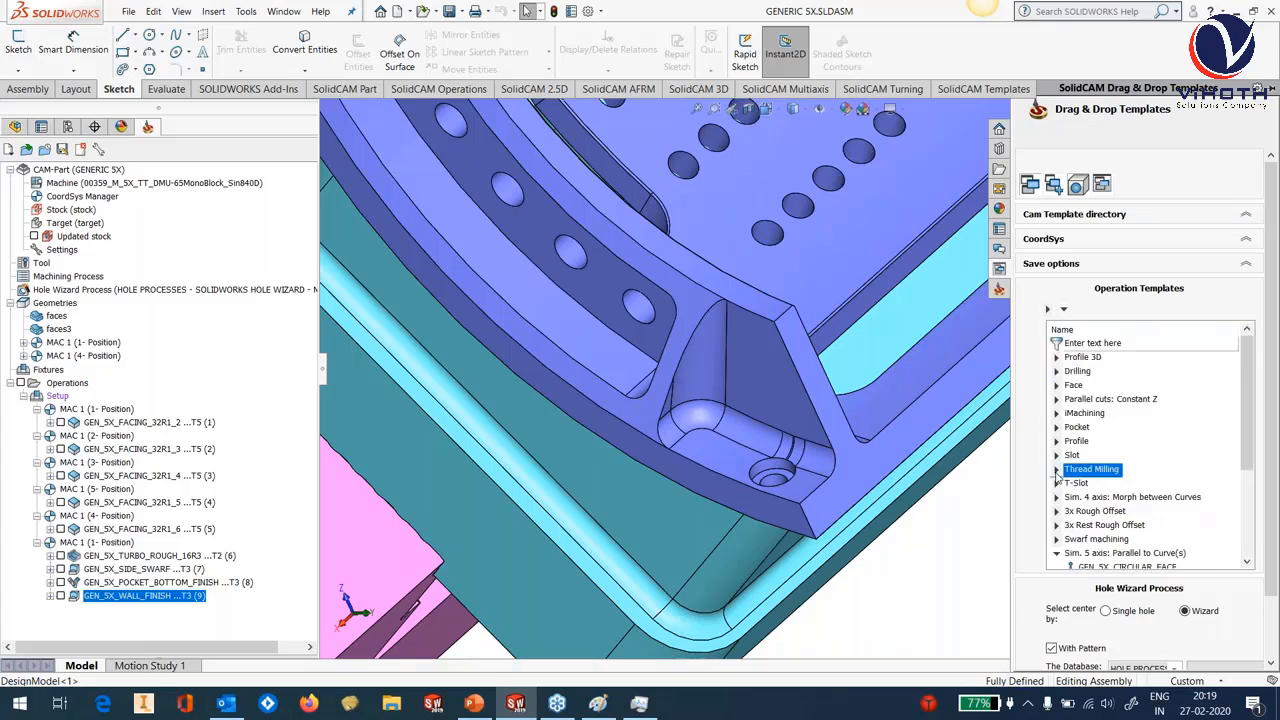
pyautogui.scroll(-1, 1107, 533)
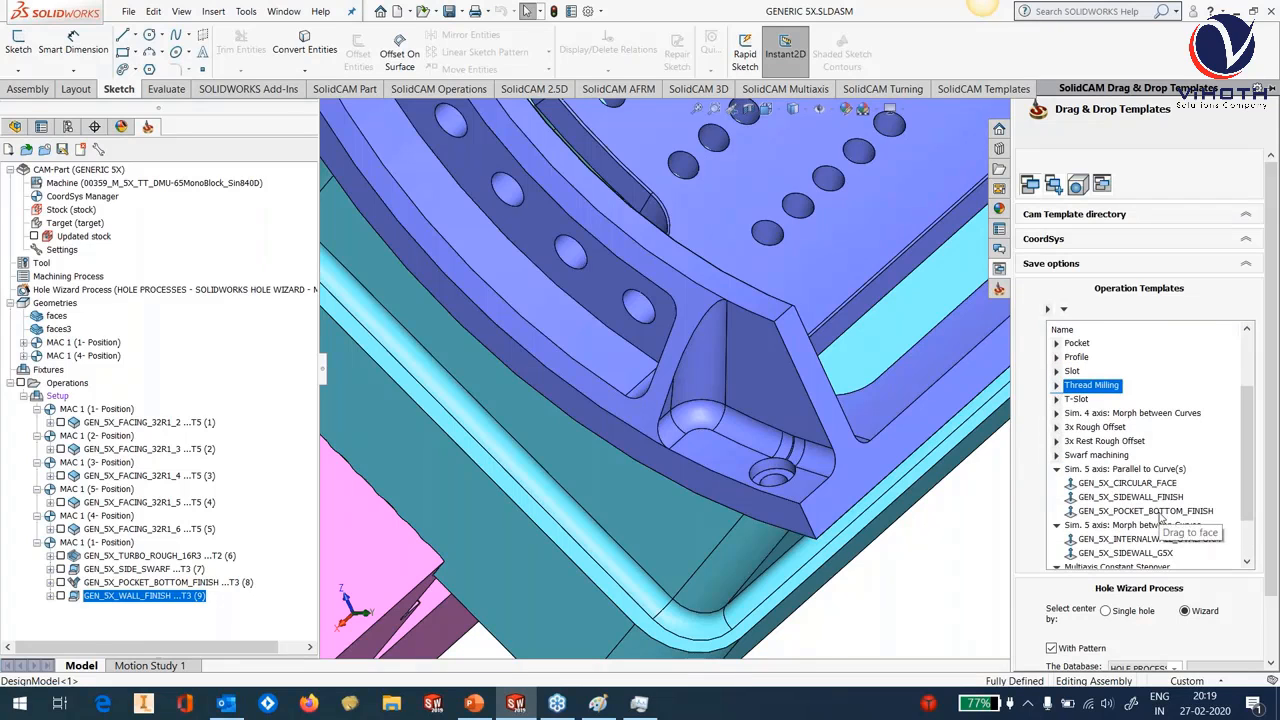
pyautogui.click(1147, 504)
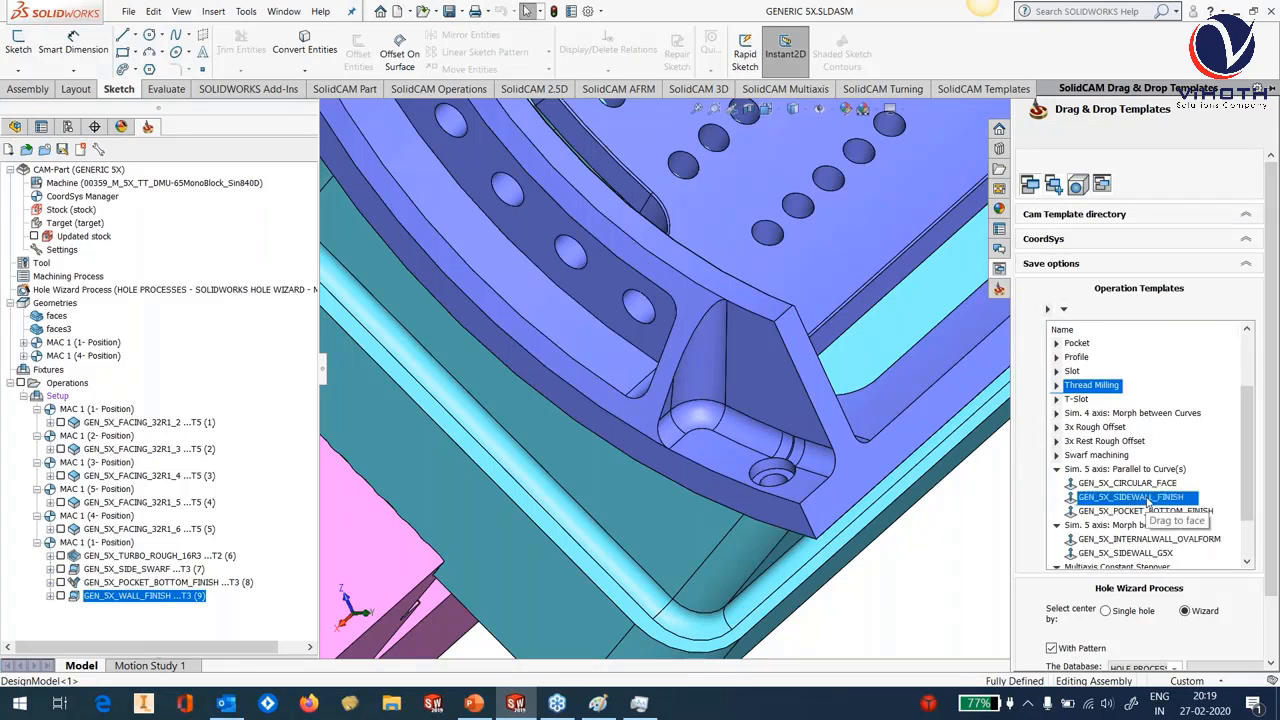
pyautogui.moveTo(1125, 503); pyautogui.dragTo(117, 610)
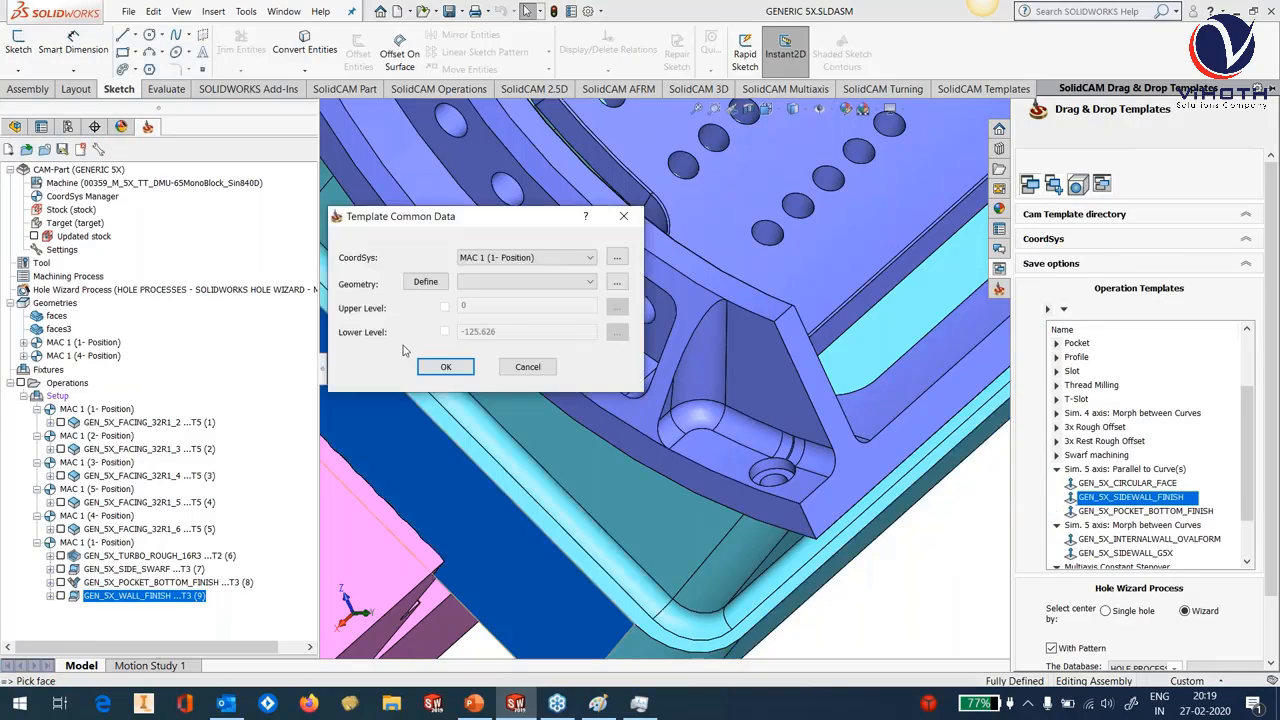
pyautogui.press('Return')
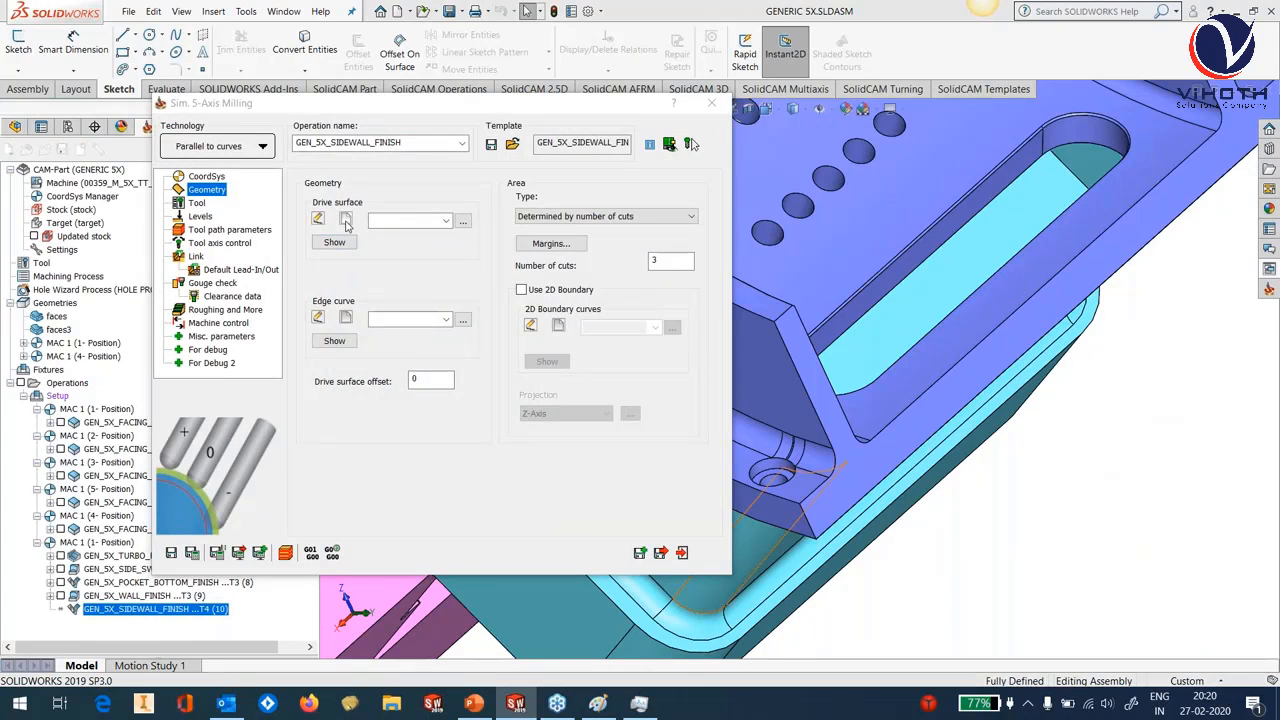
# Define the drive surface from the three upright wall faces of the small corner pocket.
pyautogui.click(346, 221)
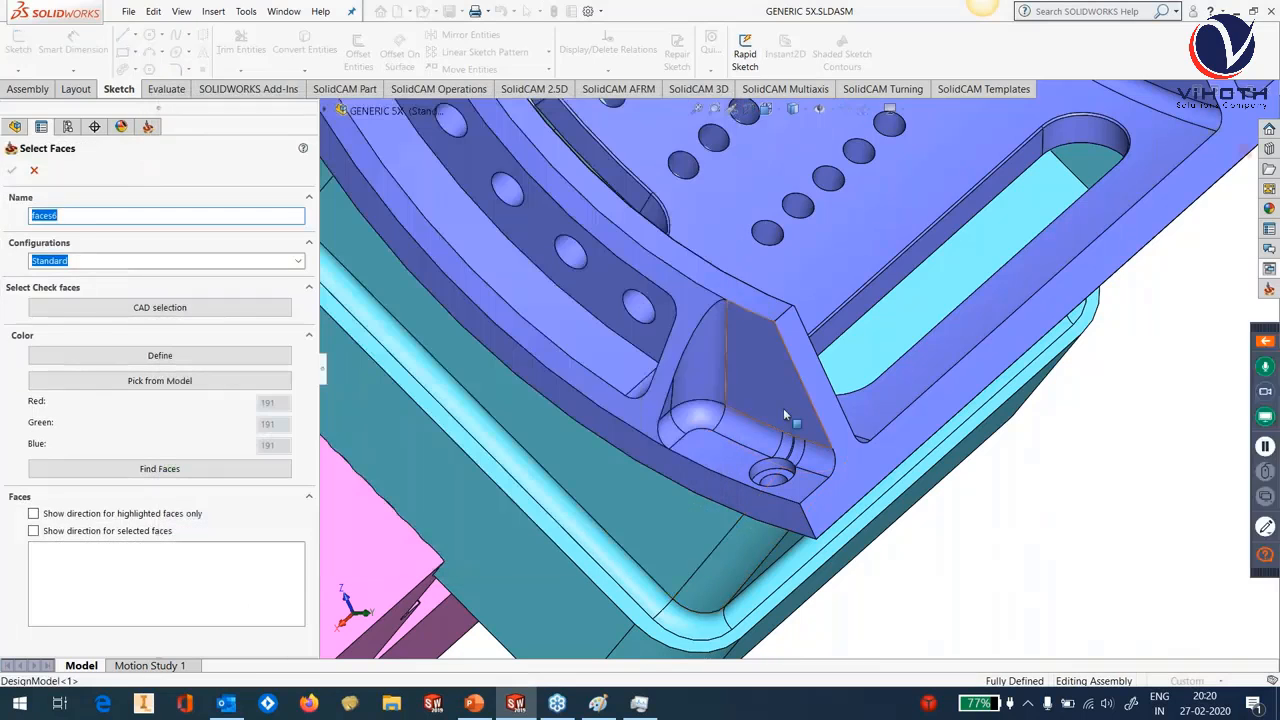
pyautogui.click(700, 365)
pyautogui.click(741, 370)
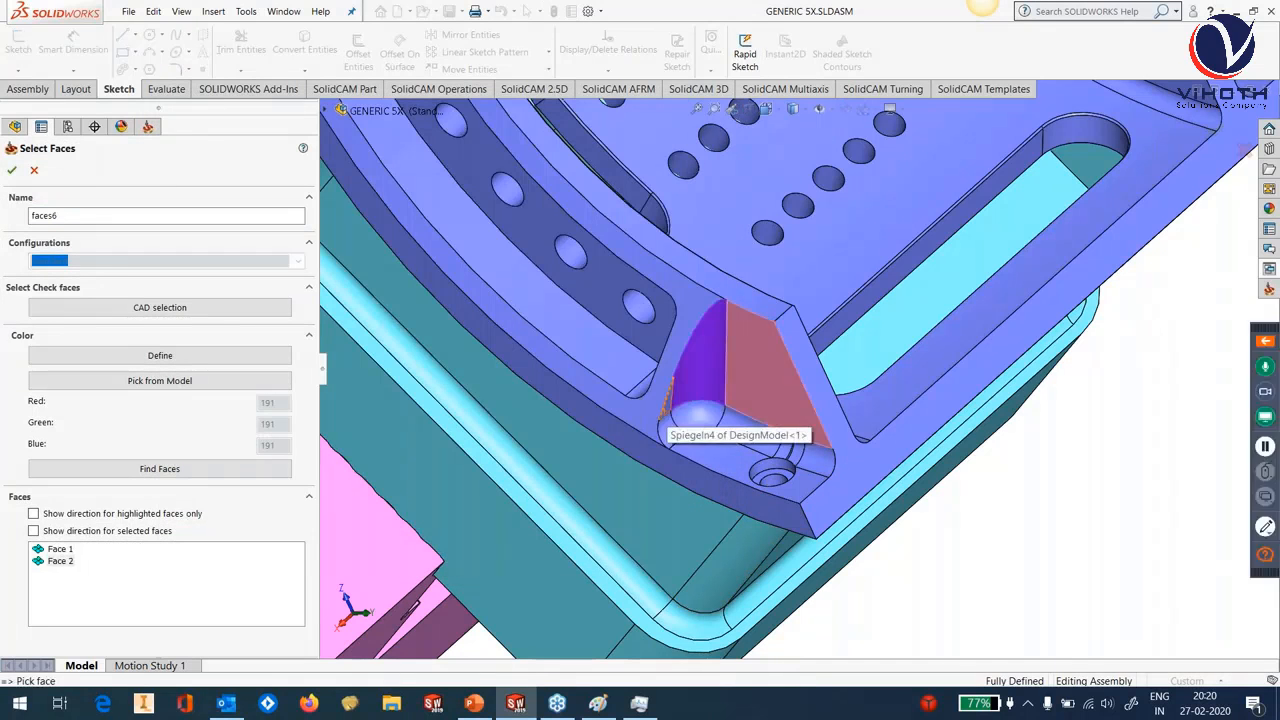
pyautogui.click(664, 408)
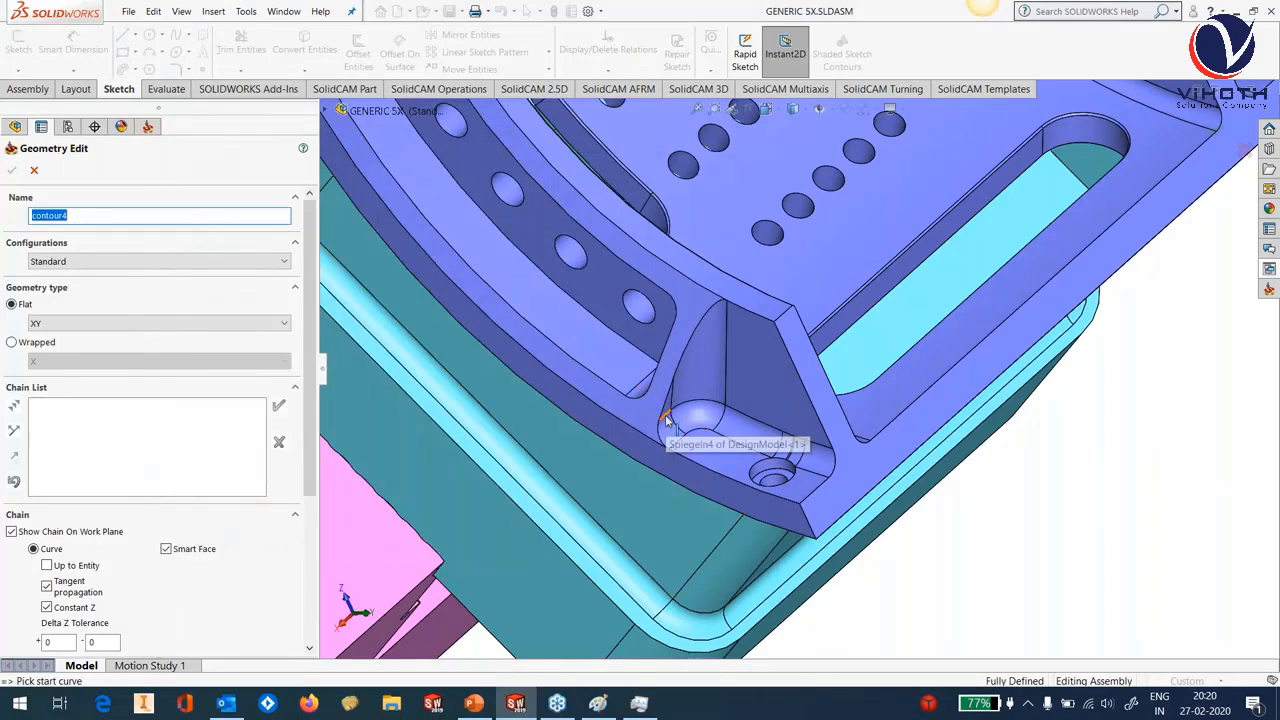
# Start the edge curve chain at the short lower wall edge, reverse its direction, and continue along the corner arc and back wall edge.
pyautogui.click(668, 416)
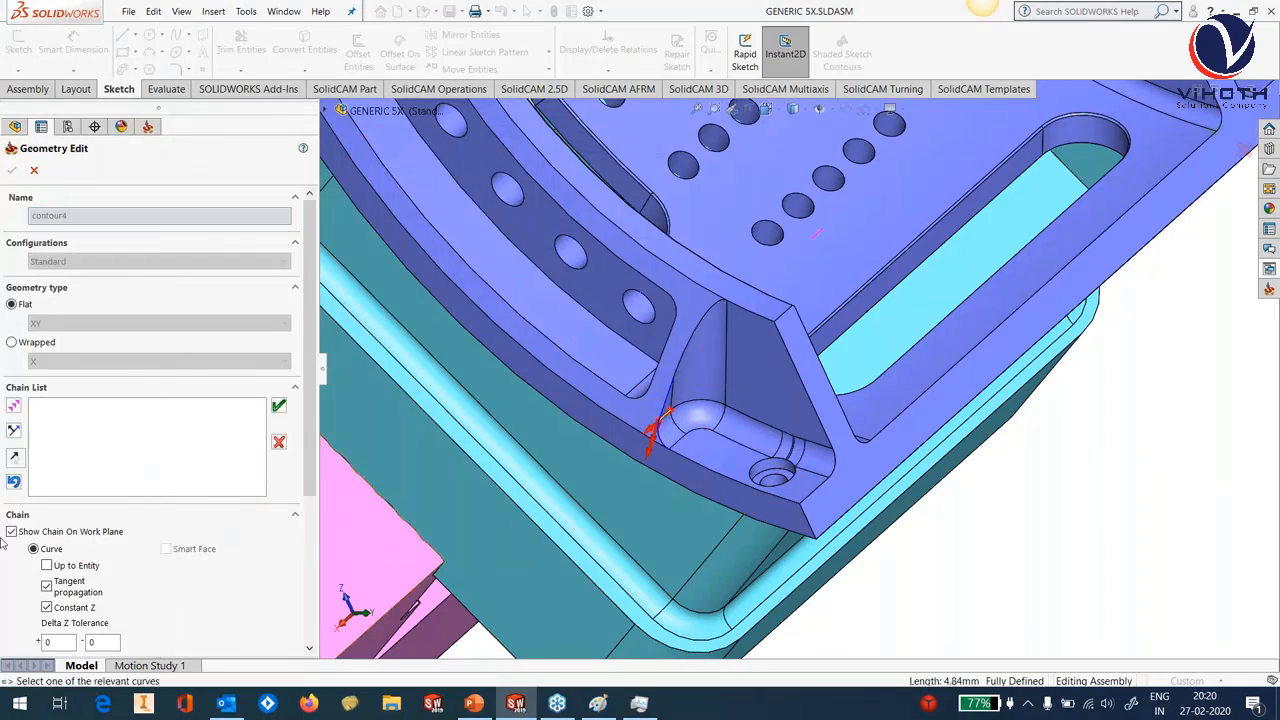
pyautogui.click(13, 459)
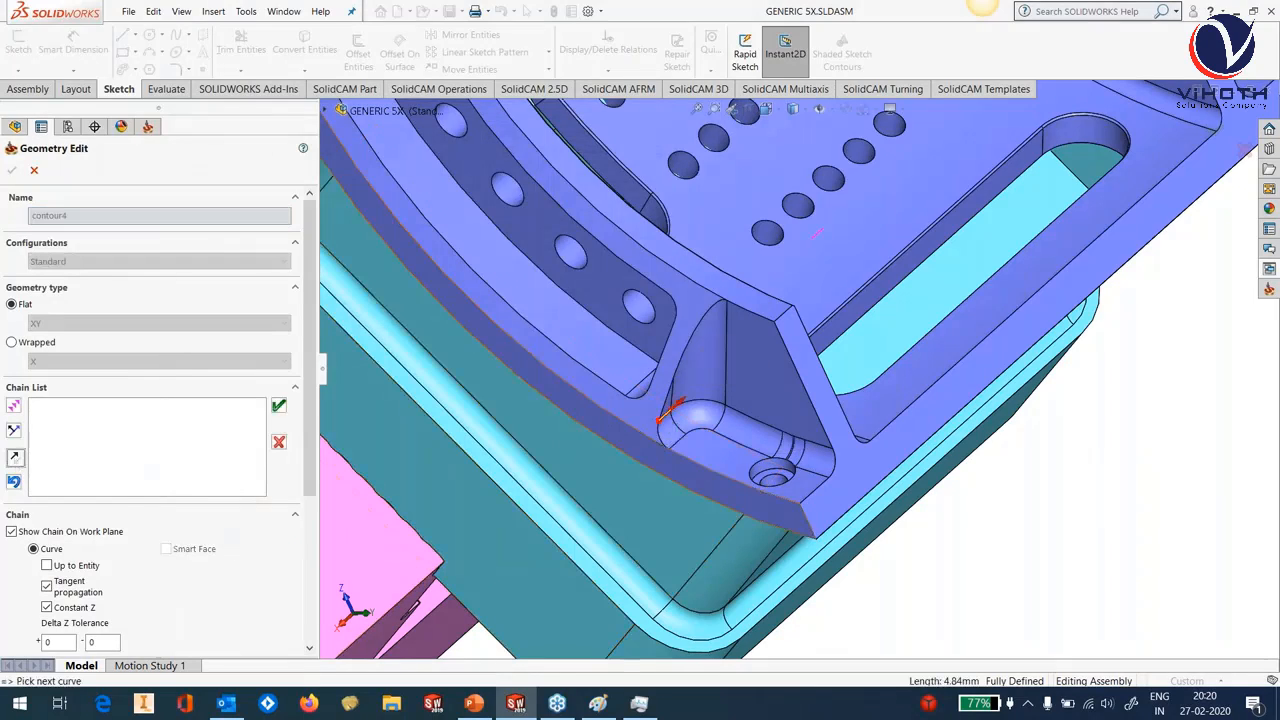
pyautogui.click(712, 401)
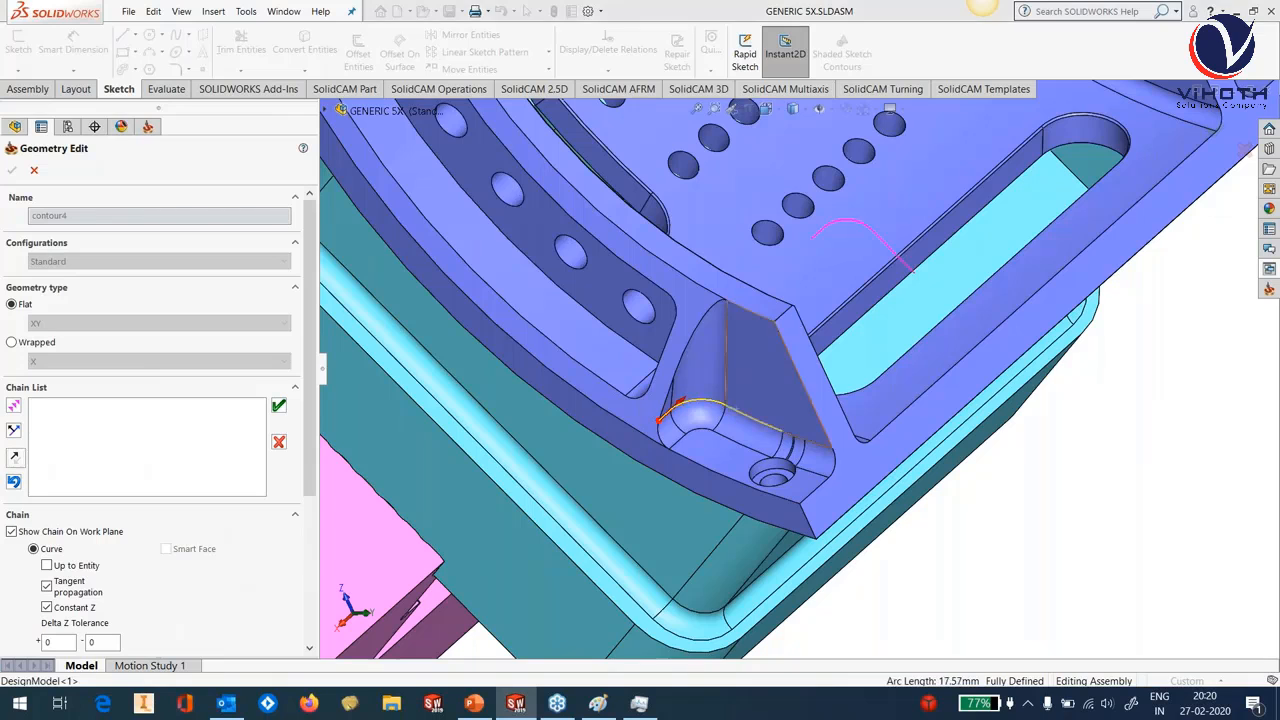
pyautogui.click(738, 408)
pyautogui.click(502, 262)
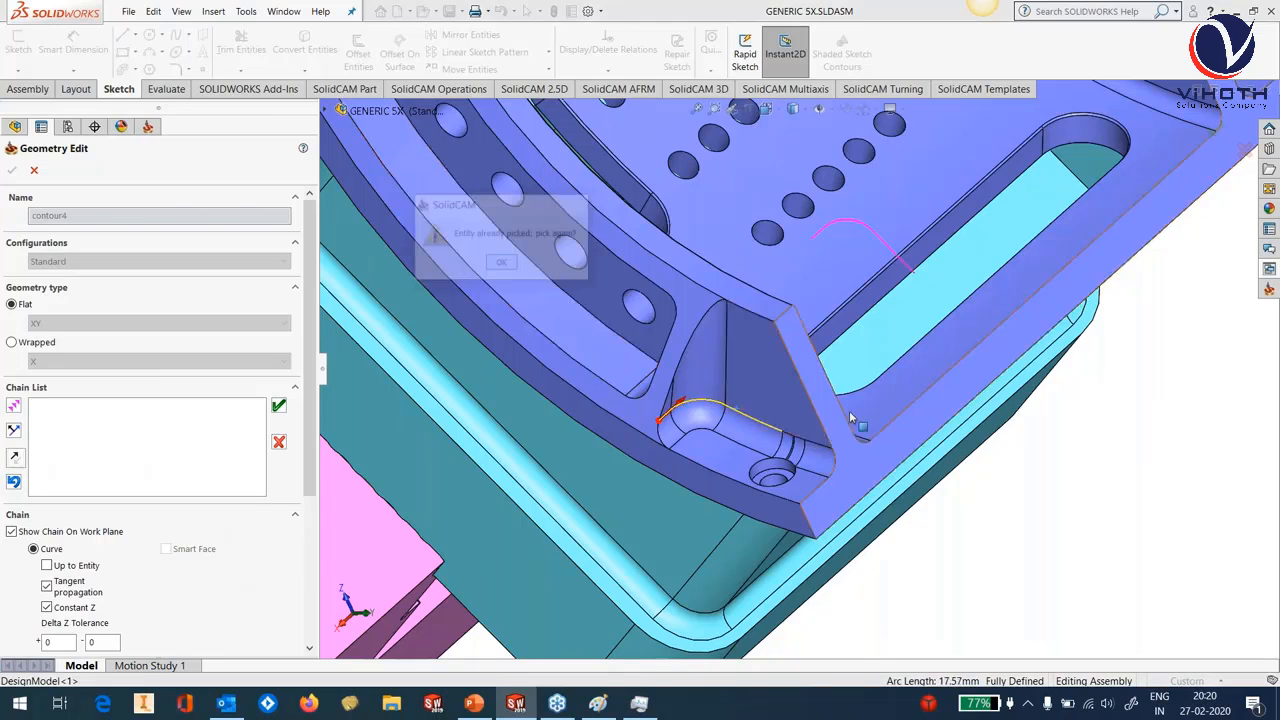
# Extend the edge chain through the short segments above the counterbored hole to the open end of the pocket wall.
pyautogui.scroll(-6, 851, 418)
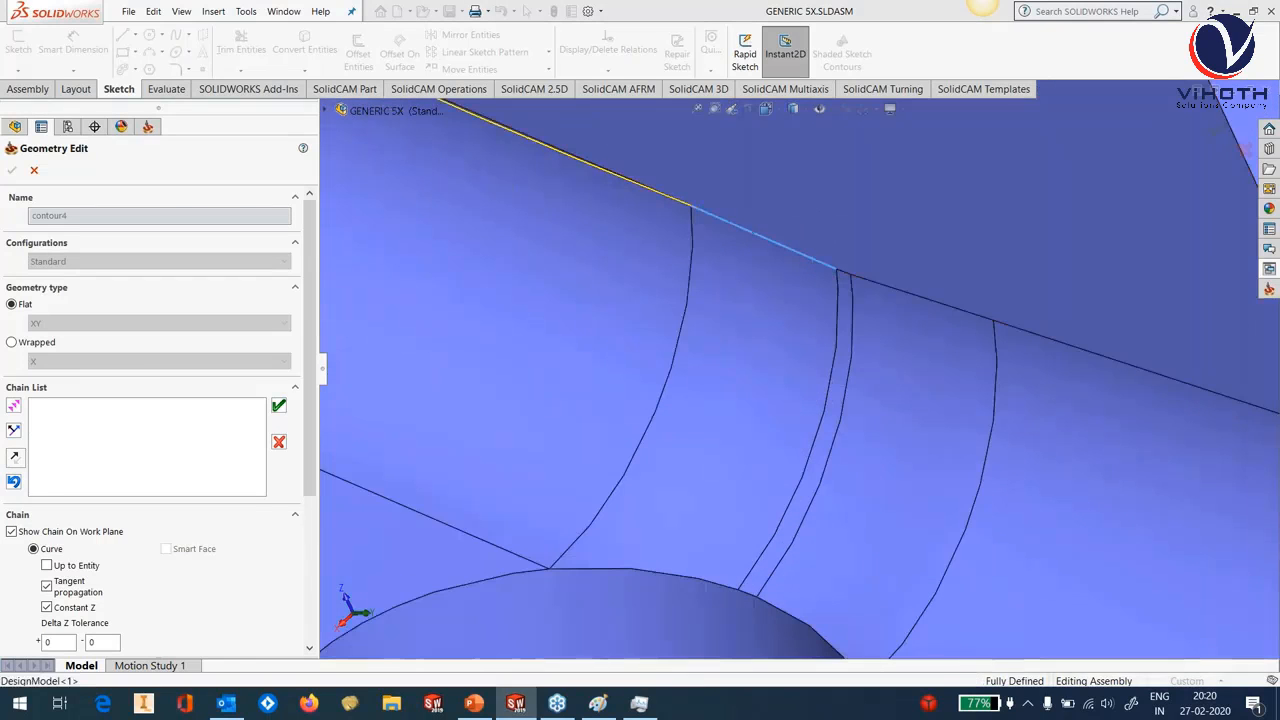
pyautogui.click(812, 259)
pyautogui.click(588, 264)
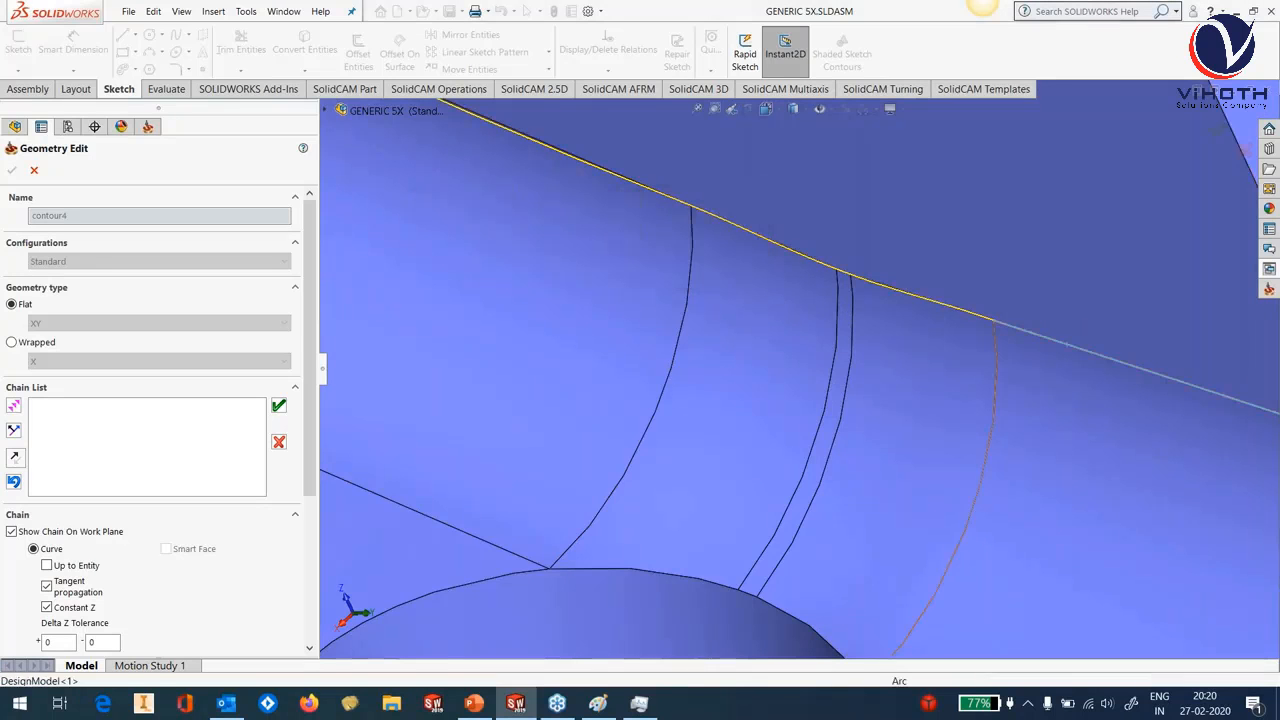
pyautogui.click(1042, 336)
pyautogui.scroll(10, 1045, 465)
pyautogui.scroll(3, 540, 442)
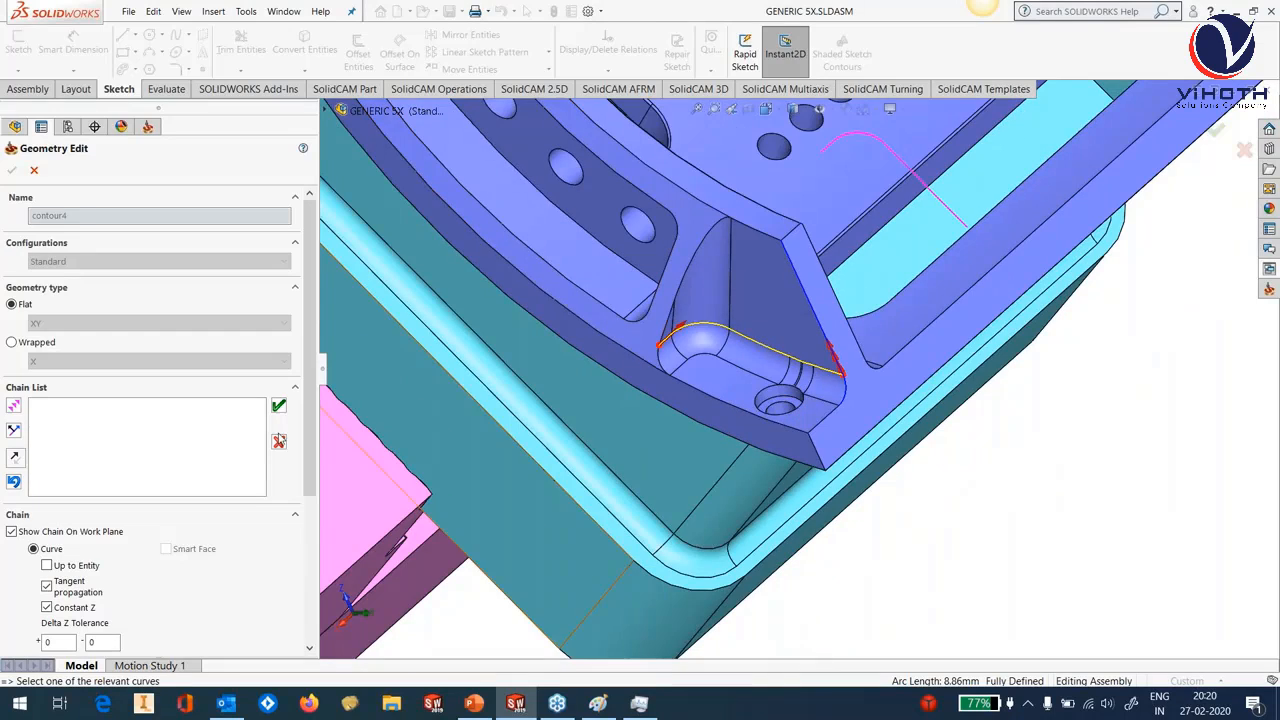
# Accept the chain as the edge curve, then save and calculate the sidewall finish operation and close it.
pyautogui.click(278, 405)
pyautogui.click(11, 170)
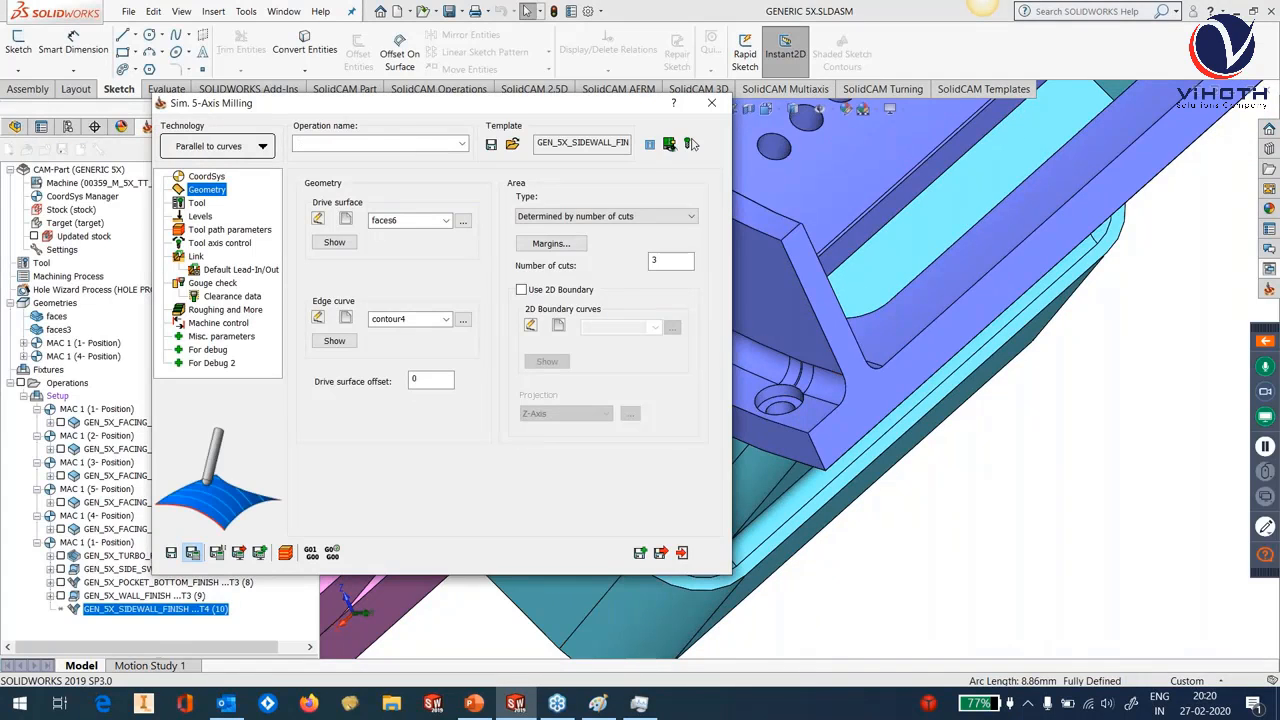
pyautogui.click(195, 551)
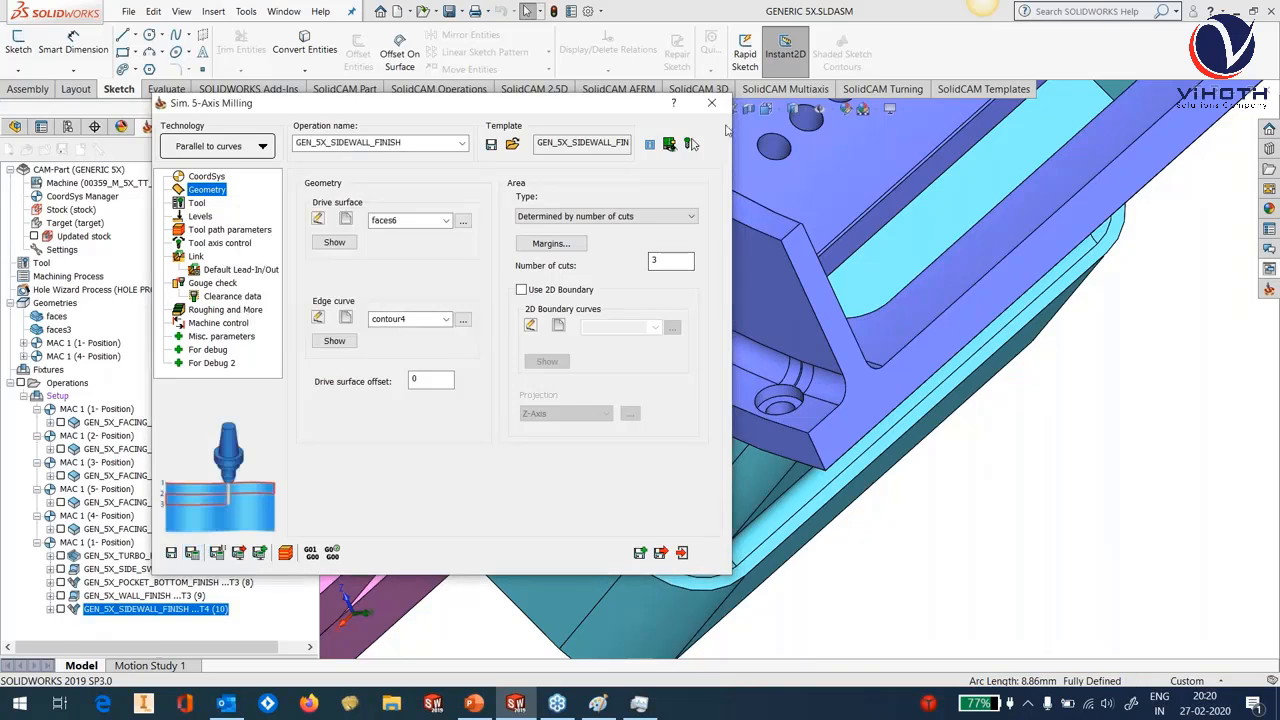
pyautogui.click(711, 103)
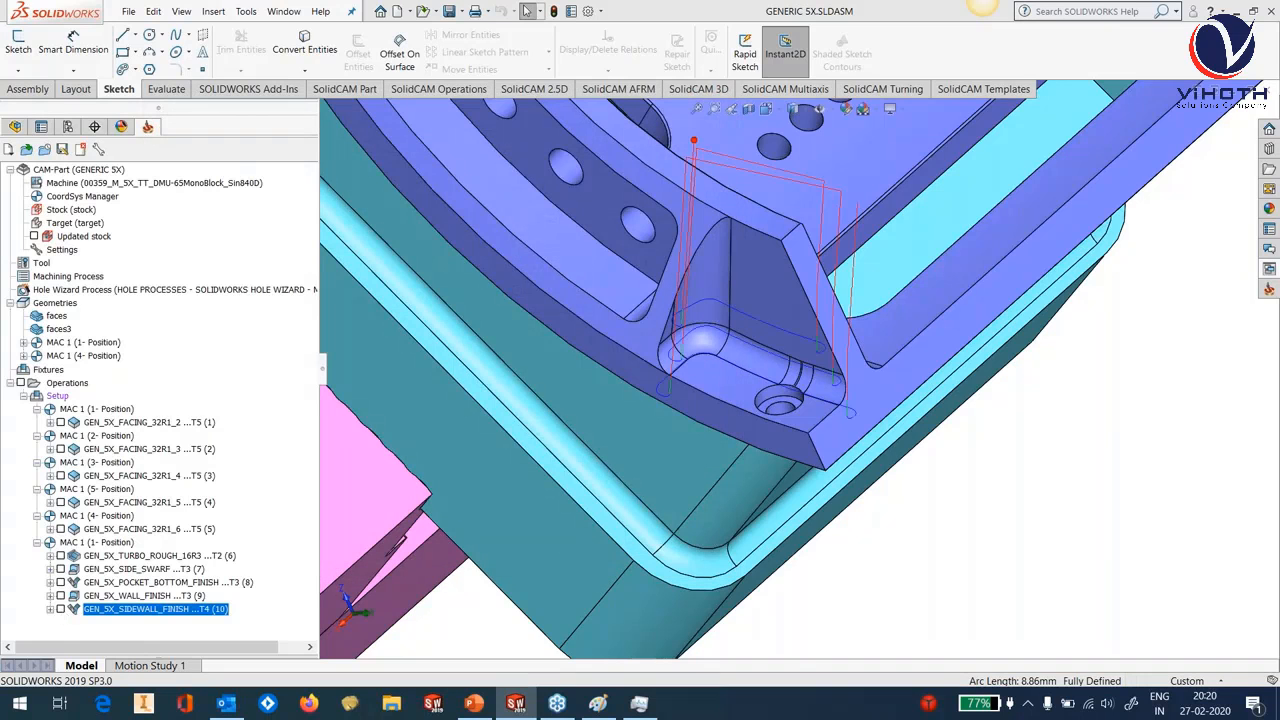
# Examine the sidewall finish toolpath's cuts and lead-in/out moves around the corner pocket, then hide the toolpath.
pyautogui.moveTo(716, 410); pyautogui.dragTo(659, 356, button='middle')
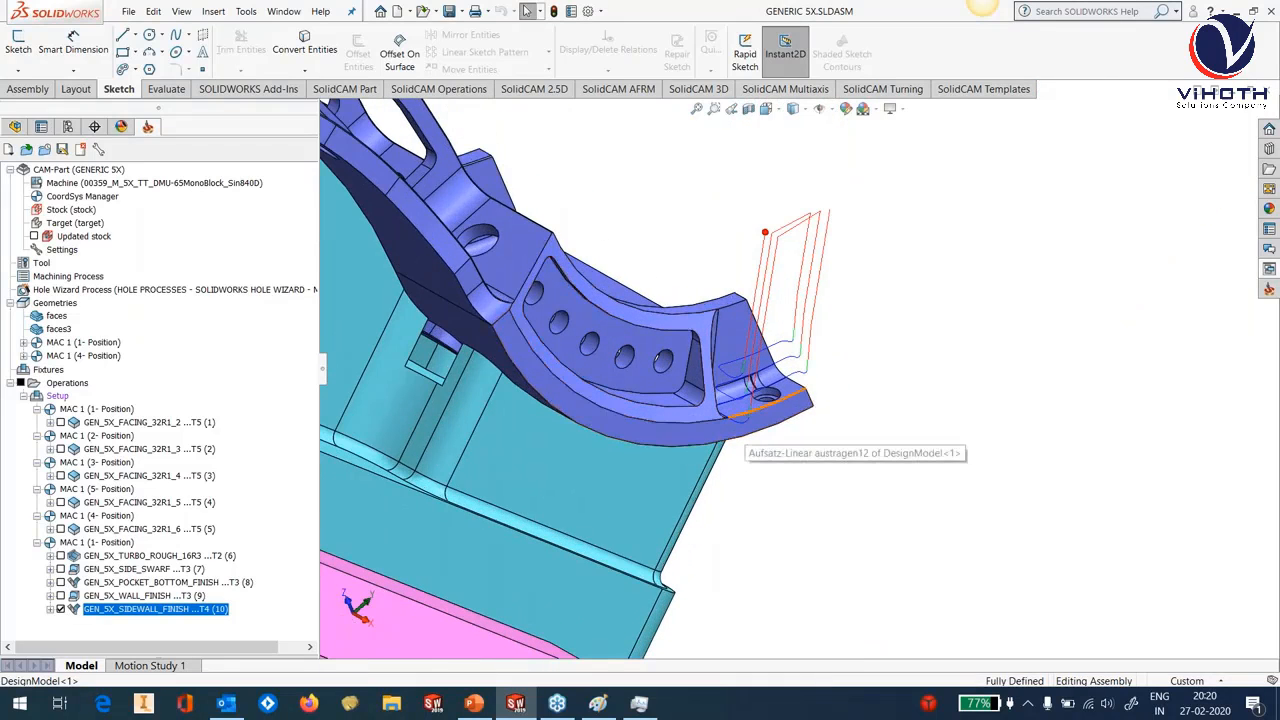
pyautogui.scroll(-2, 729, 358)
pyautogui.scroll(-2, 729, 360)
pyautogui.moveTo(729, 360); pyautogui.dragTo(726, 390, button='middle')
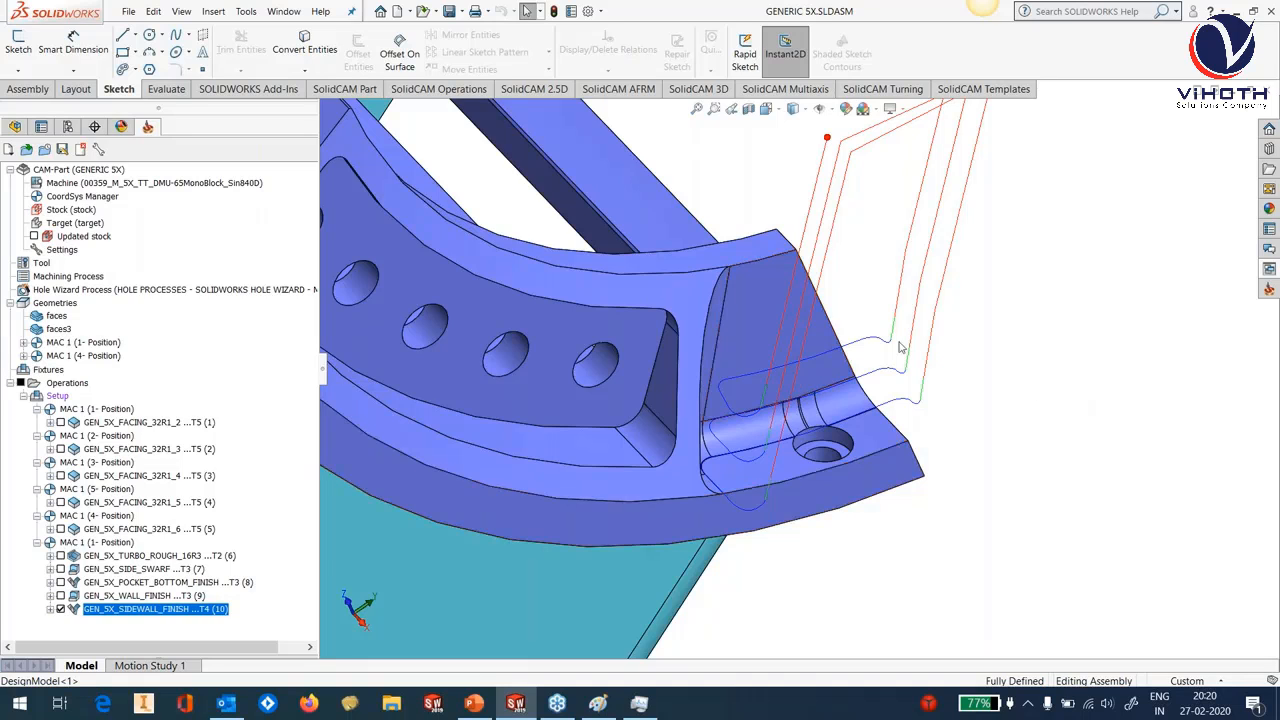
pyautogui.scroll(-3, 900, 347)
pyautogui.scroll(-2, 851, 353)
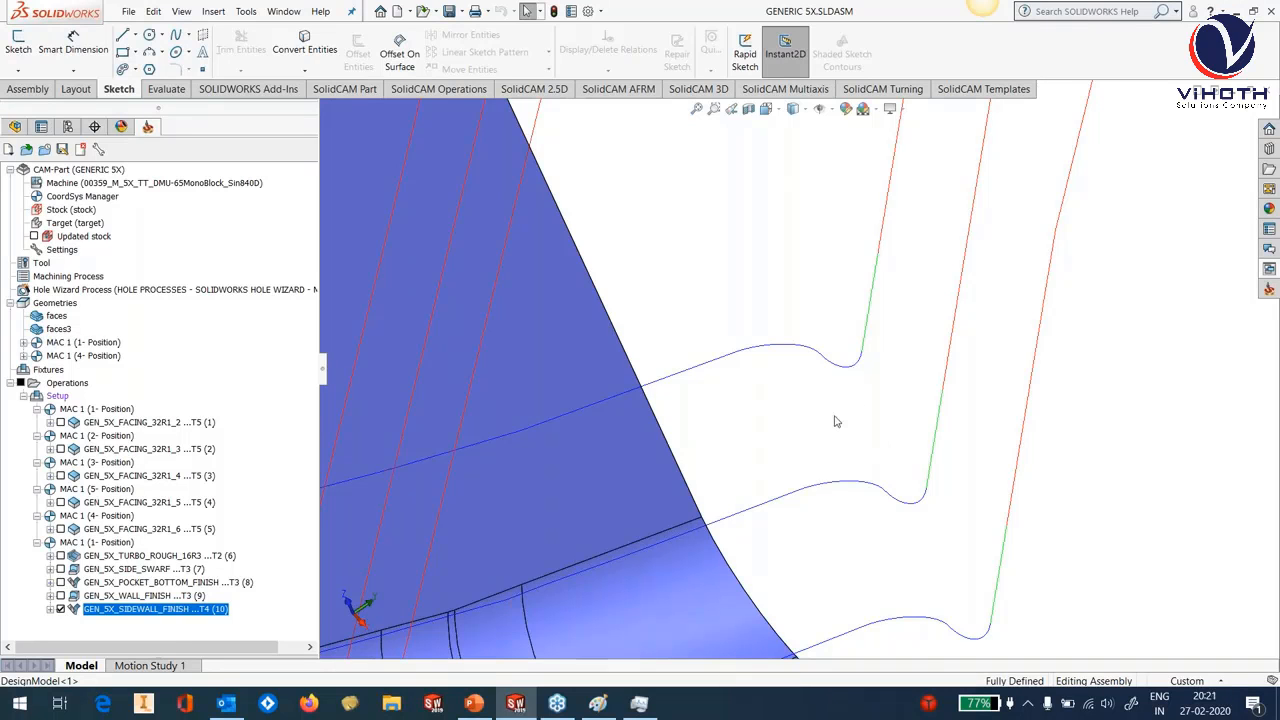
pyautogui.scroll(3, 836, 425)
pyautogui.scroll(2, 828, 441)
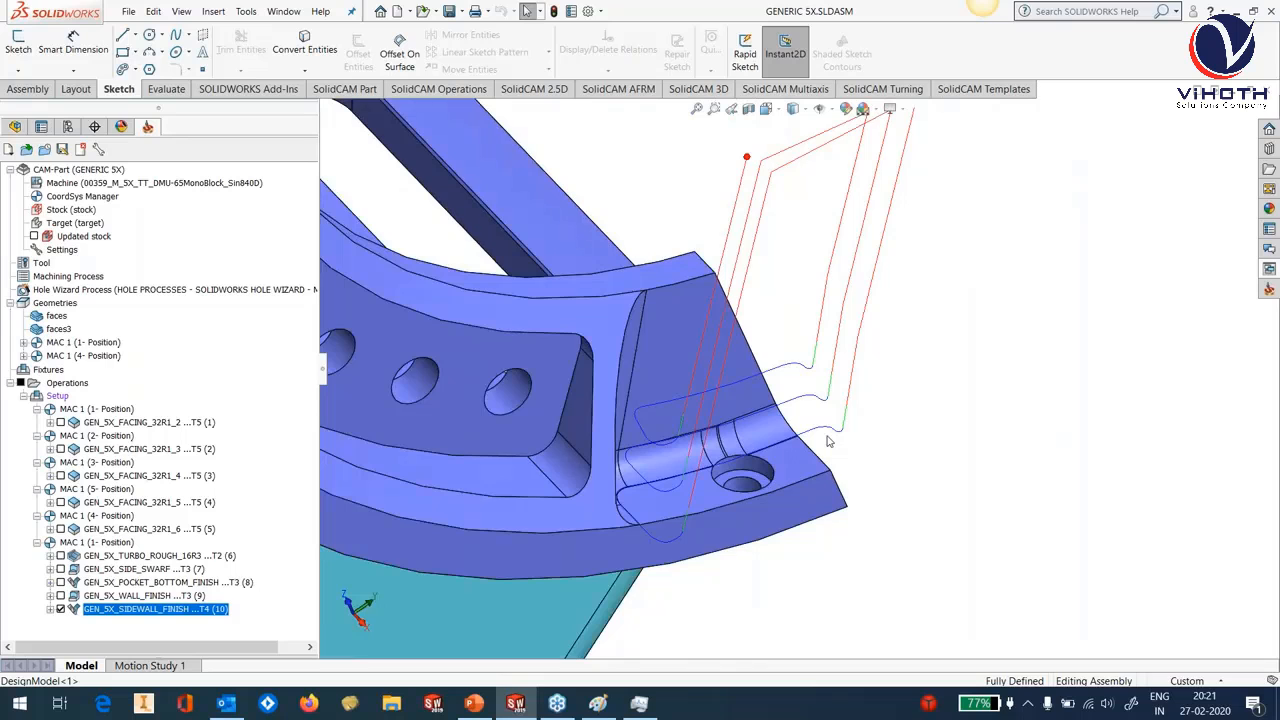
pyautogui.moveTo(810, 442); pyautogui.dragTo(714, 445, button='middle')
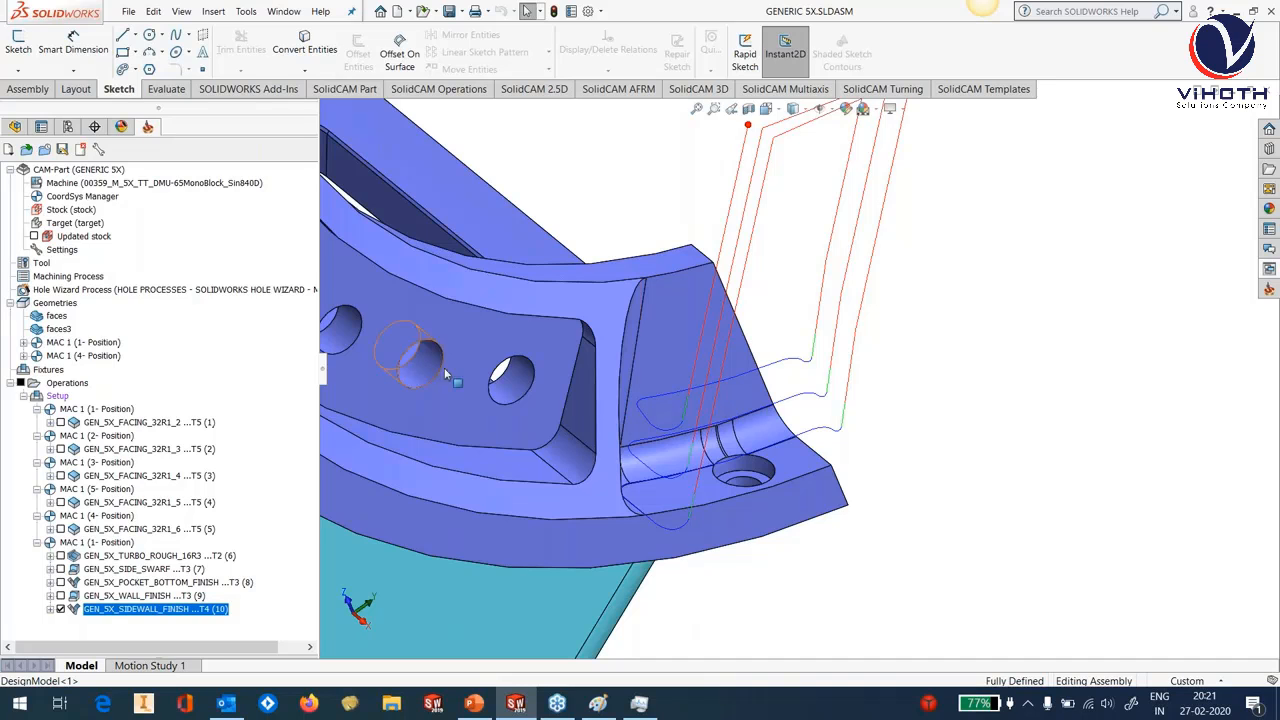
pyautogui.click(60, 609)
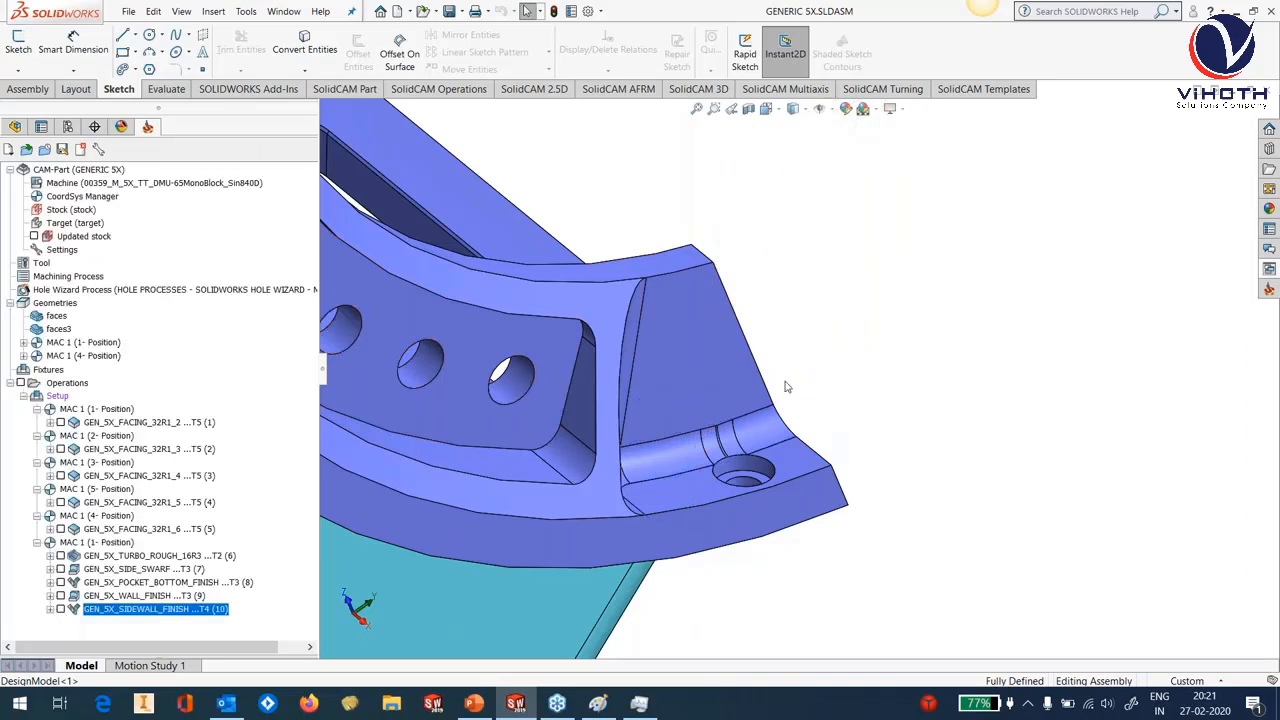
# Examine the large pocket's curved side walls and the holes that interrupt their faces.
pyautogui.moveTo(783, 380); pyautogui.dragTo(740, 390, button='middle')
pyautogui.scroll(5, 845, 380)
pyautogui.scroll(2, 765, 390)
pyautogui.scroll(-3, 831, 276)
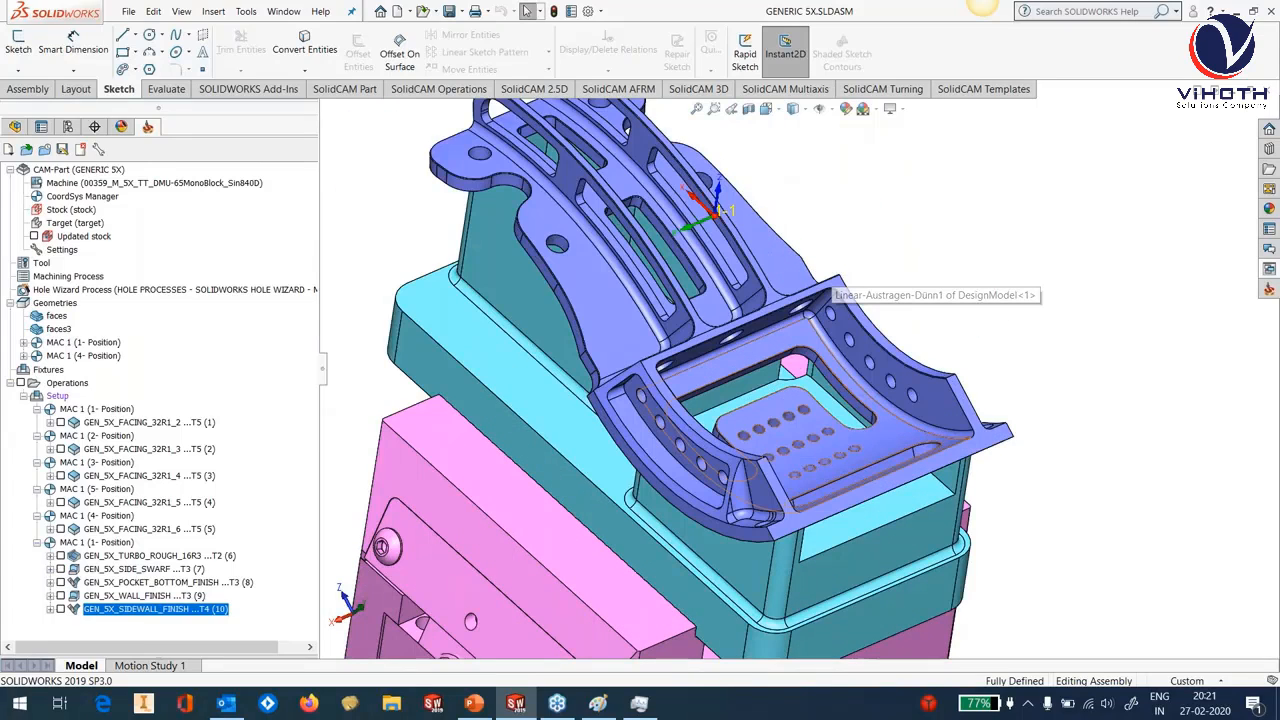
pyautogui.scroll(-2, 867, 402)
pyautogui.scroll(-1, 867, 402)
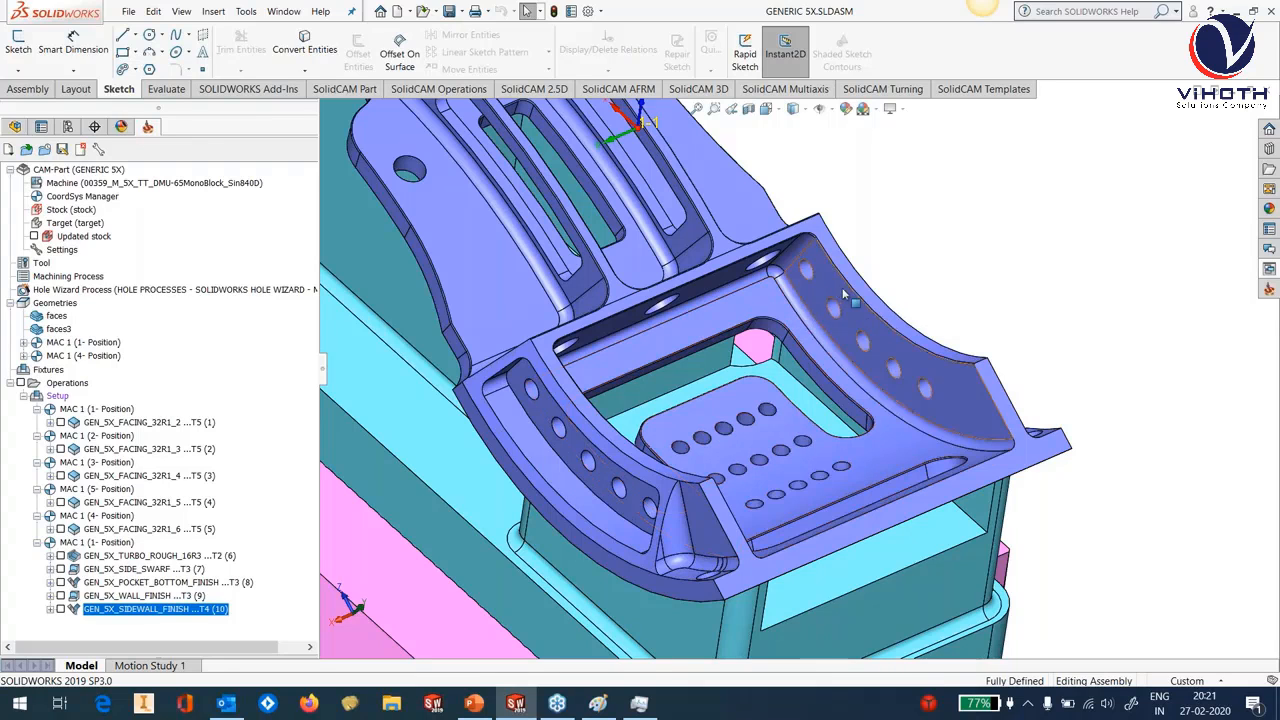
pyautogui.moveTo(757, 295); pyautogui.dragTo(843, 293, button='middle')
pyautogui.scroll(-4, 843, 293)
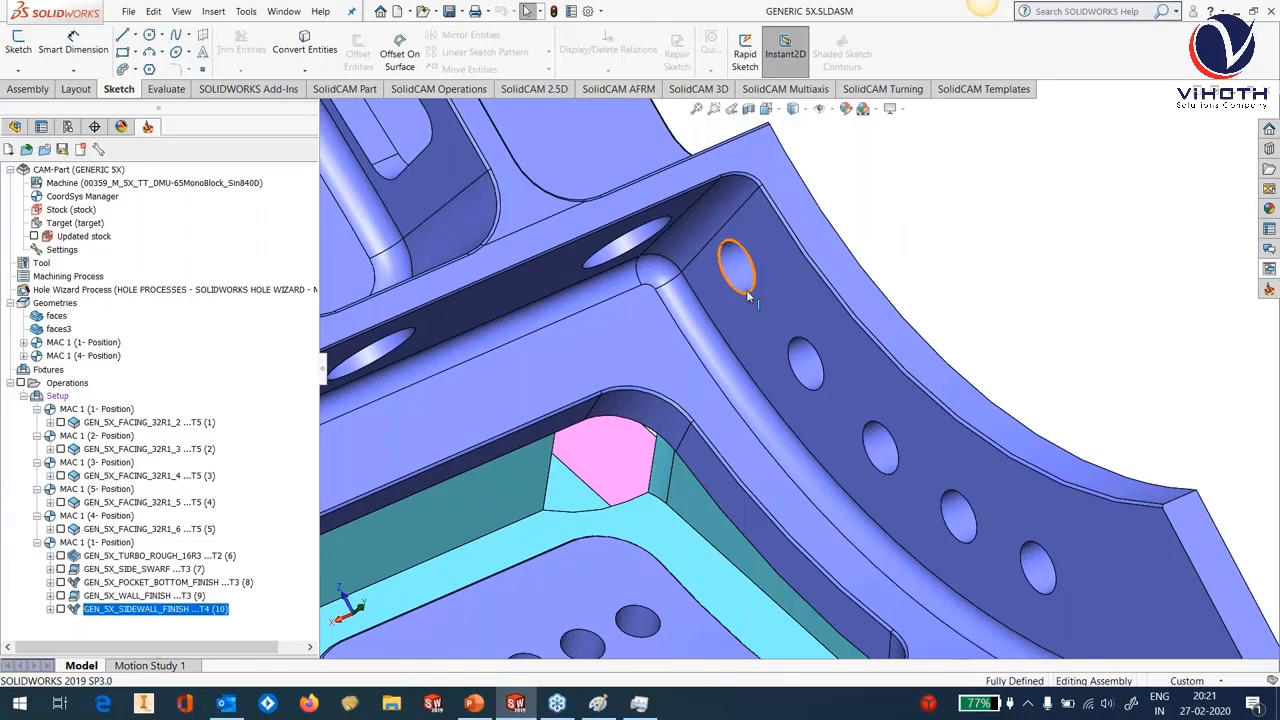
pyautogui.scroll(5, 743, 297)
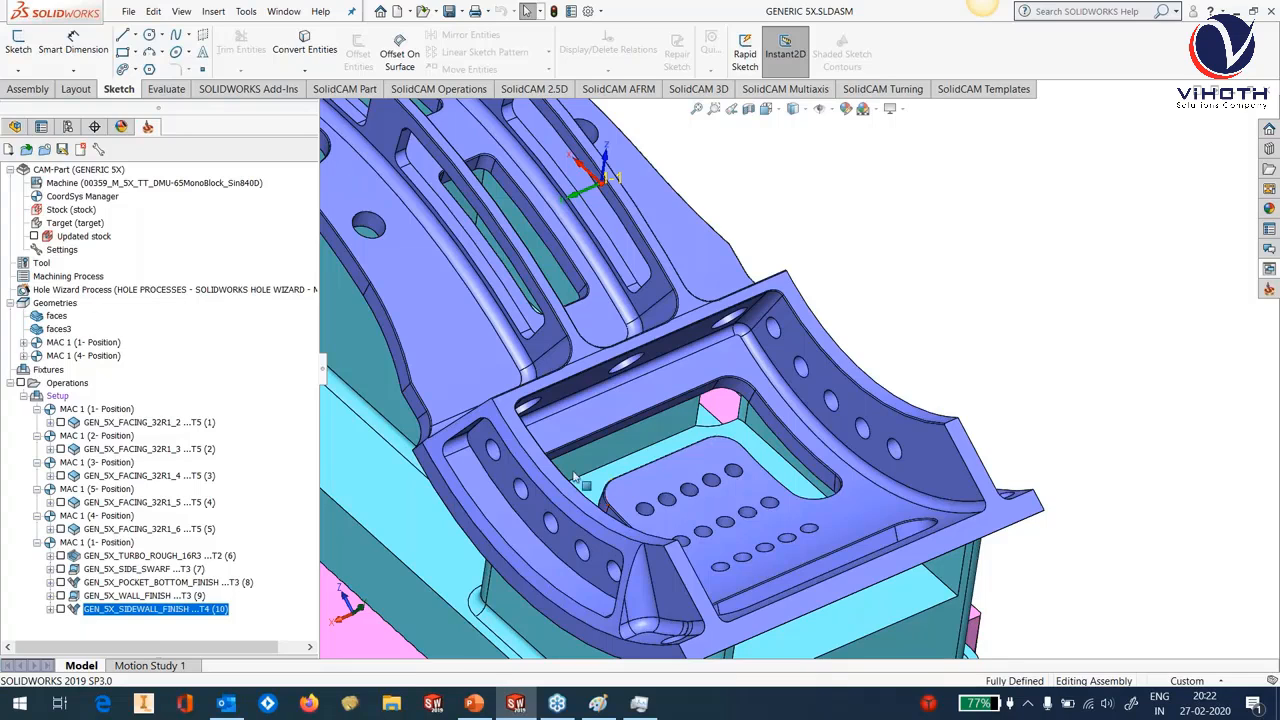
# Show the Surface-Plane1, Surface-Untrim9 and Surface-Untrim10 surface bodies of DesignModel.
pyautogui.click(10, 127)
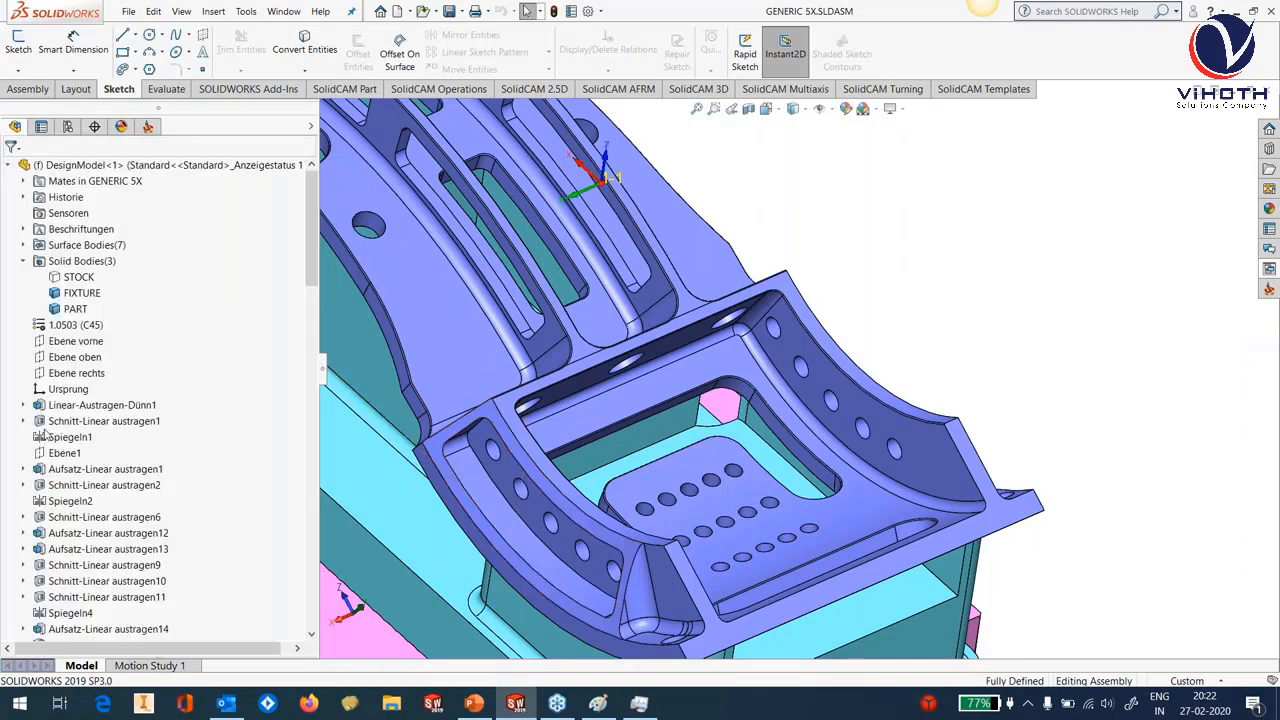
pyautogui.click(24, 373)
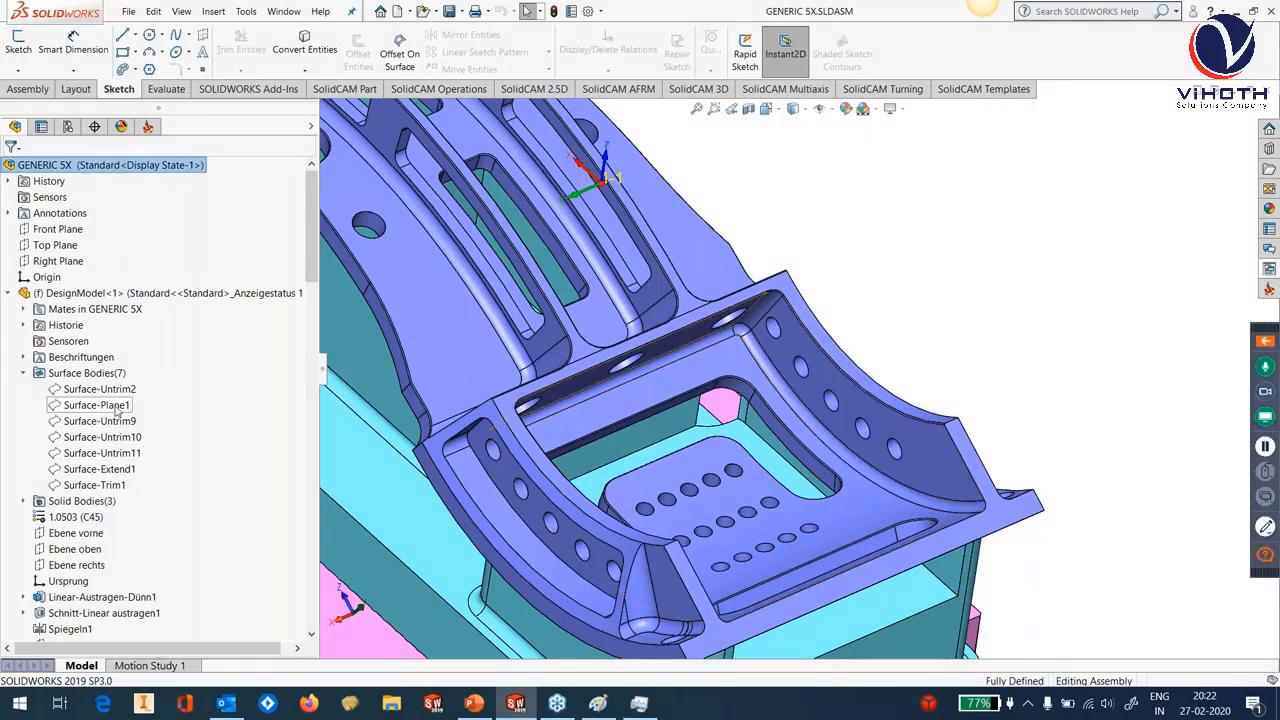
pyautogui.click(96, 405)
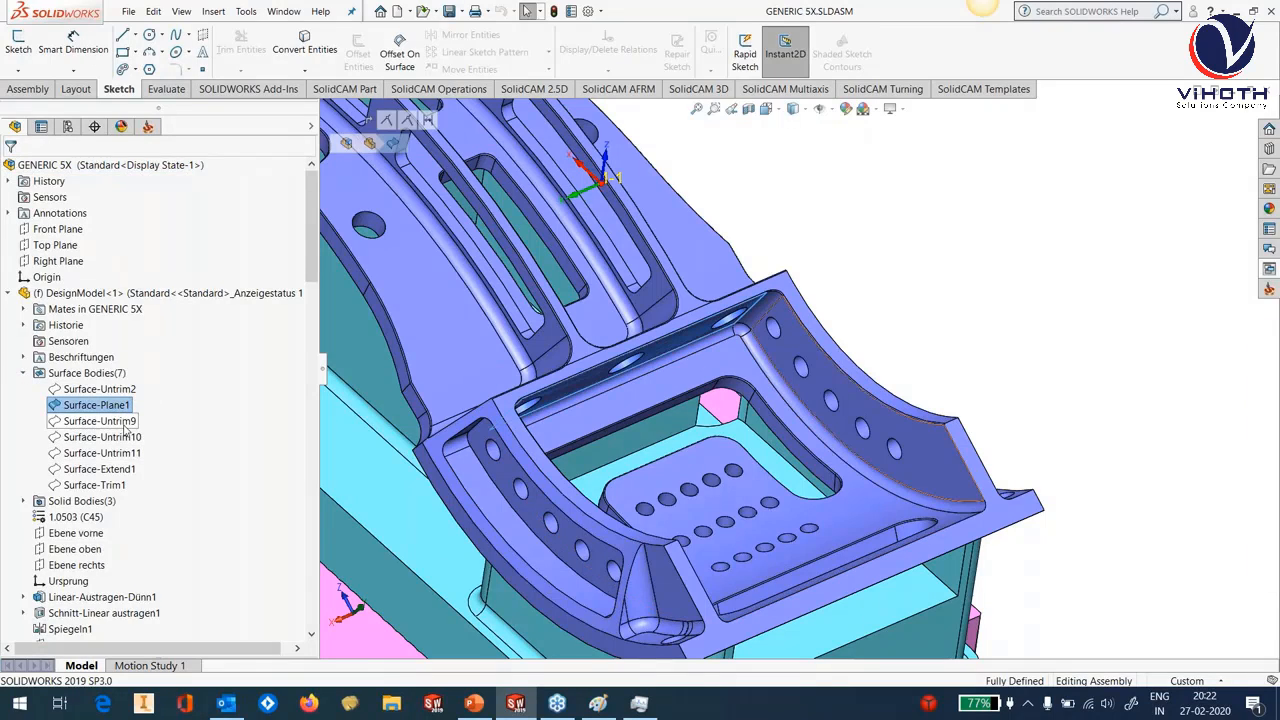
pyautogui.click(127, 423)
pyautogui.click(139, 411)
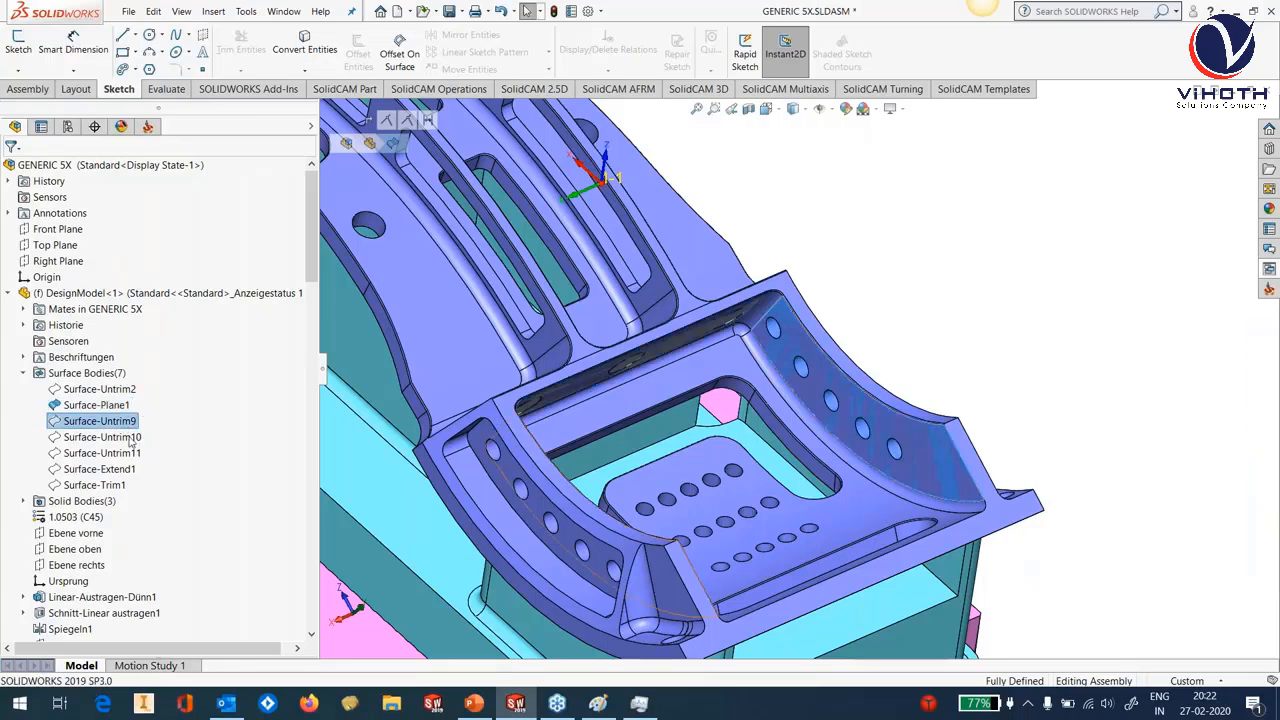
pyautogui.click(131, 441)
pyautogui.click(142, 421)
pyautogui.click(923, 364)
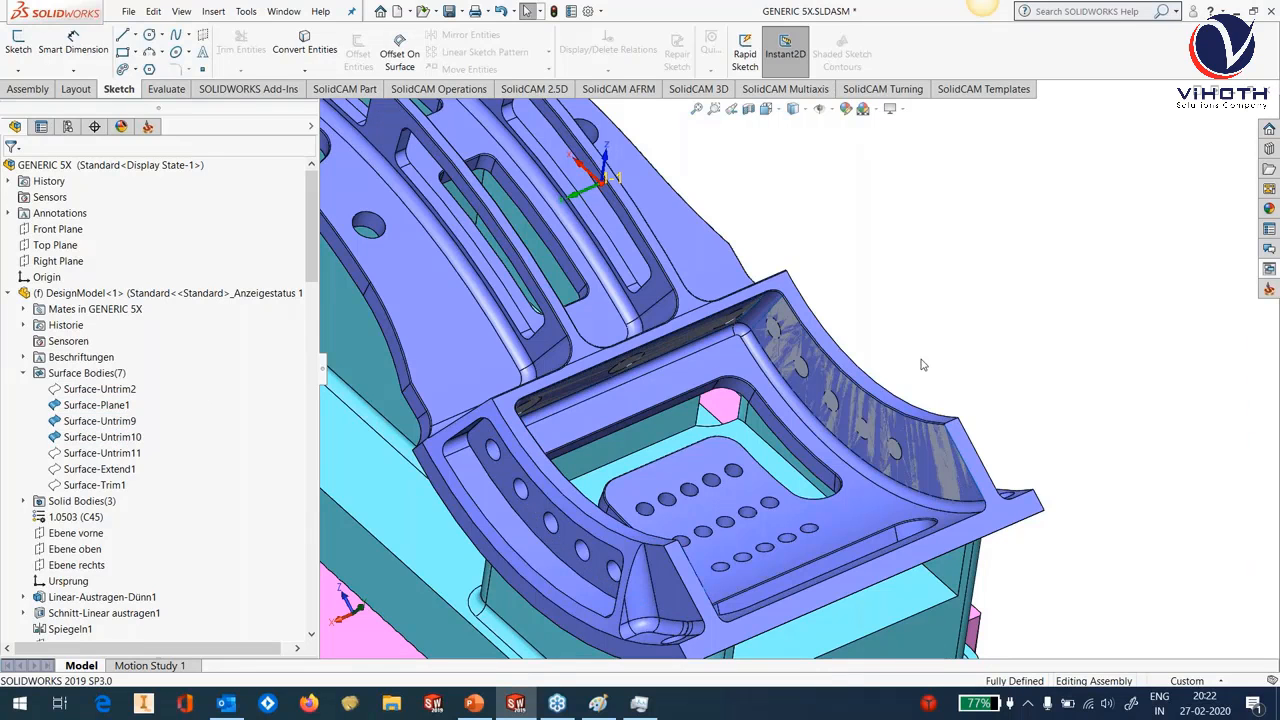
# Add a GEN_5X_INTERNALWALL_OVALFORM operation from the Sim. 5 axis: Morph between Curves templates, using coordinate system MAC 1 (1- Position).
pyautogui.moveTo(832, 428); pyautogui.dragTo(855, 420, button='middle')
pyautogui.moveTo(731, 426); pyautogui.dragTo(733, 423, button='middle')
pyautogui.scroll(1, 757, 308)
pyautogui.scroll(-5, 757, 308)
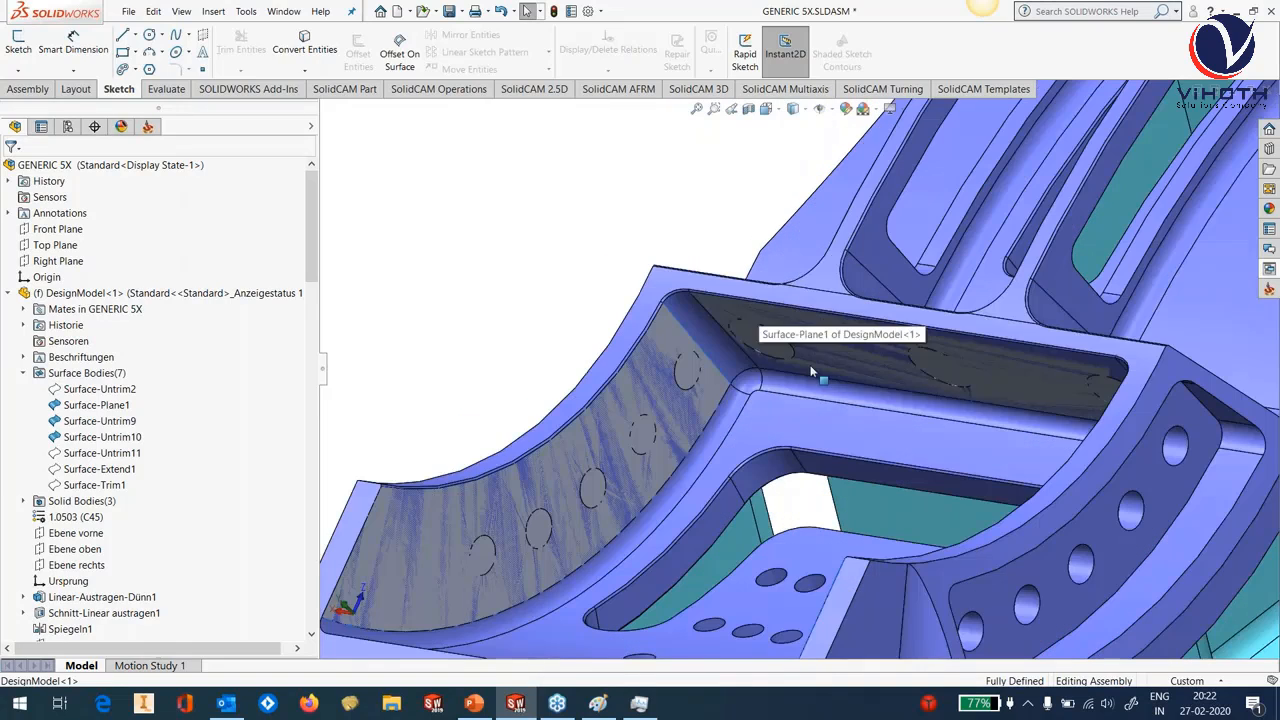
pyautogui.scroll(3, 757, 382)
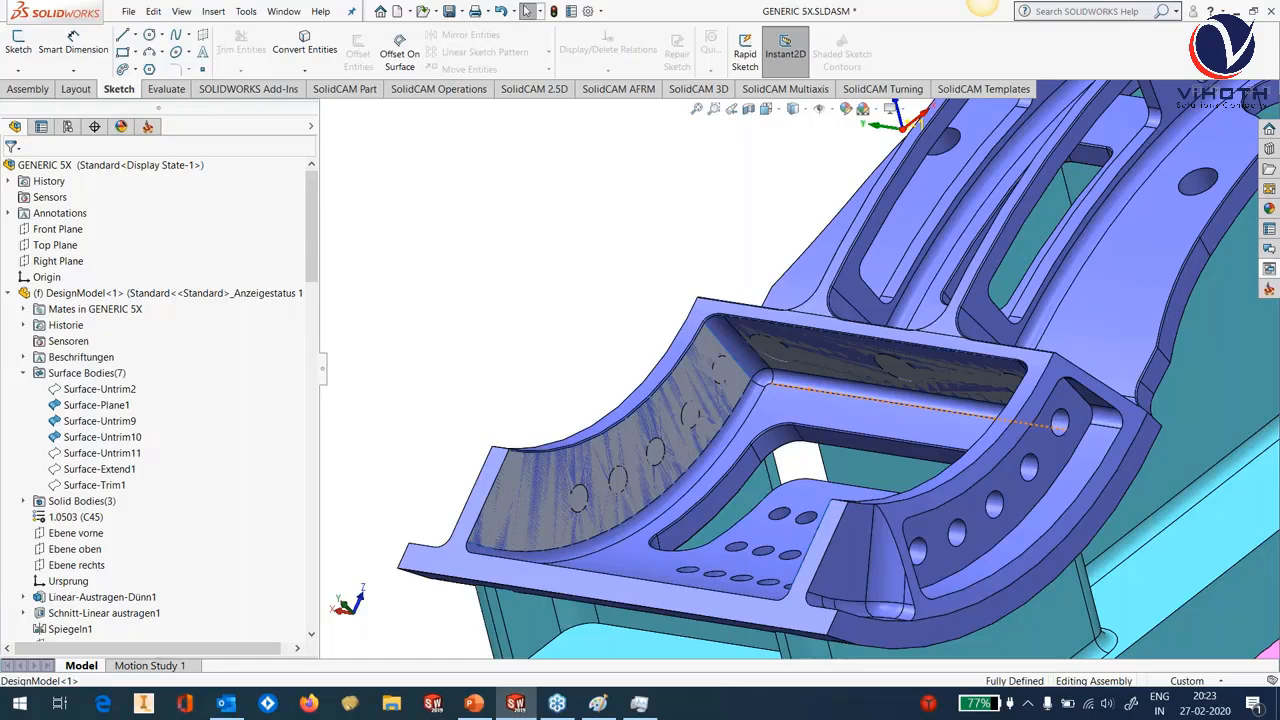
pyautogui.click(150, 127)
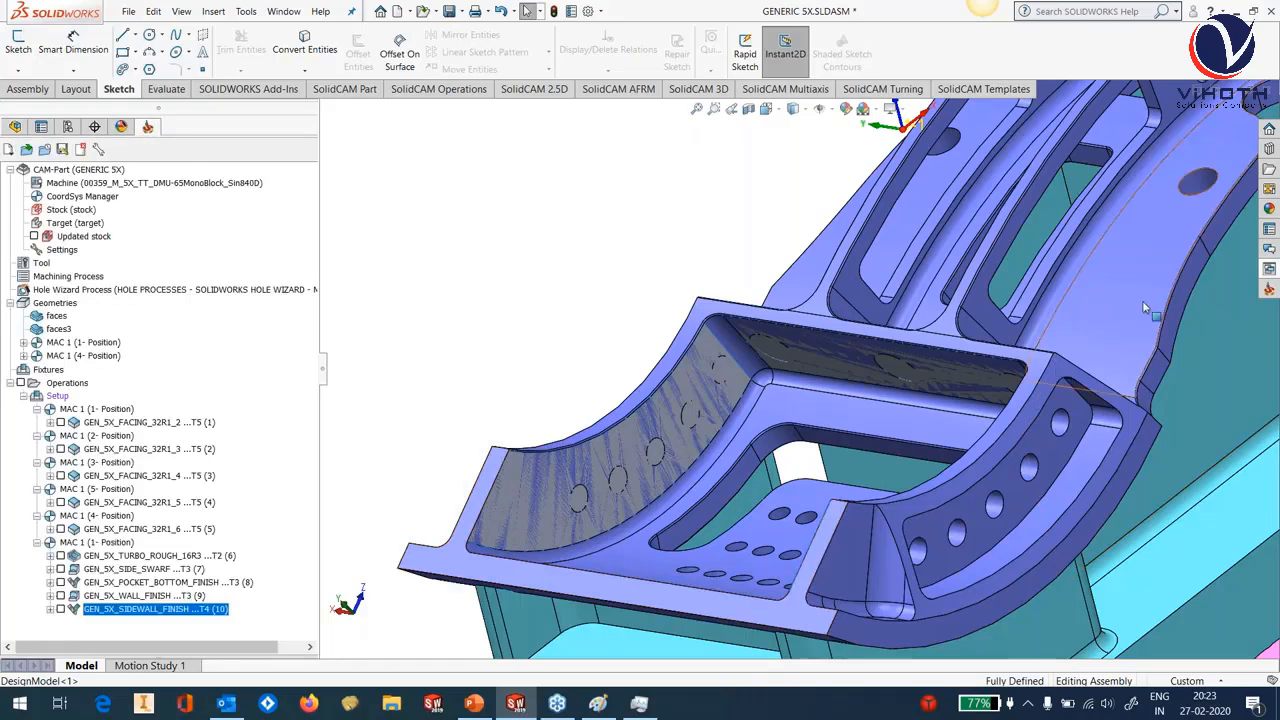
pyautogui.click(1270, 271)
pyautogui.click(1058, 470)
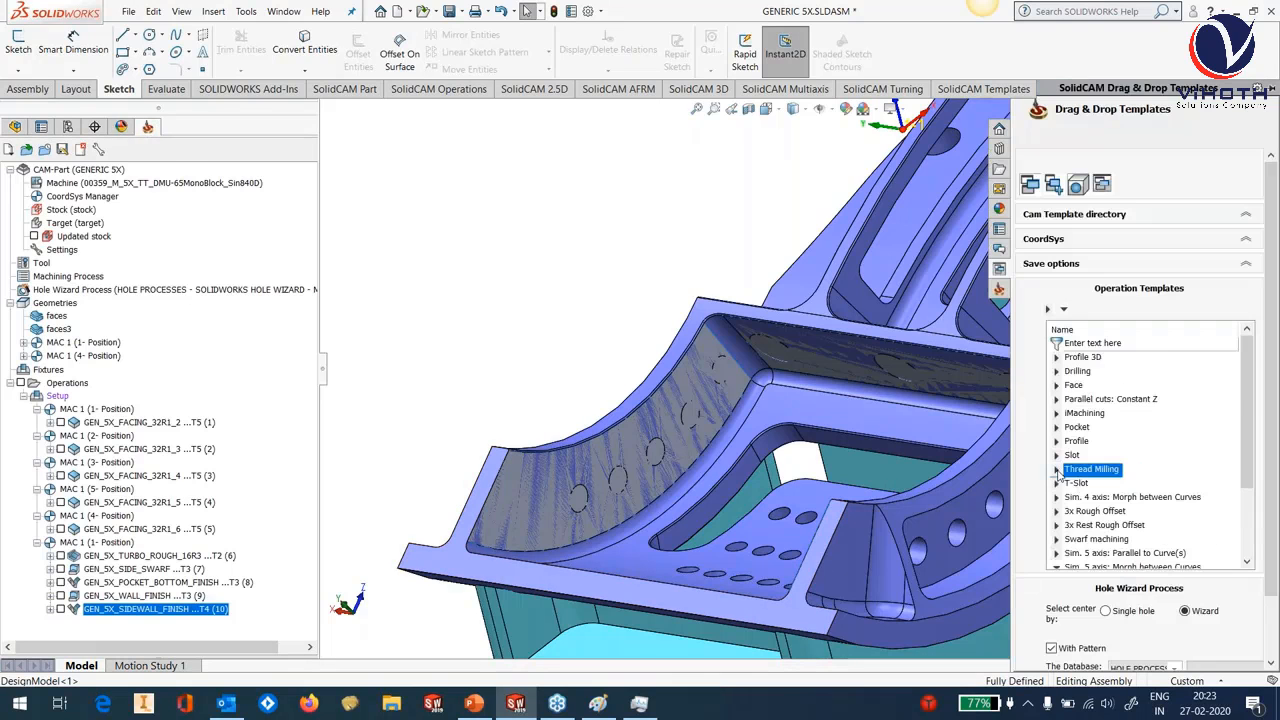
pyautogui.scroll(-2, 1186, 490)
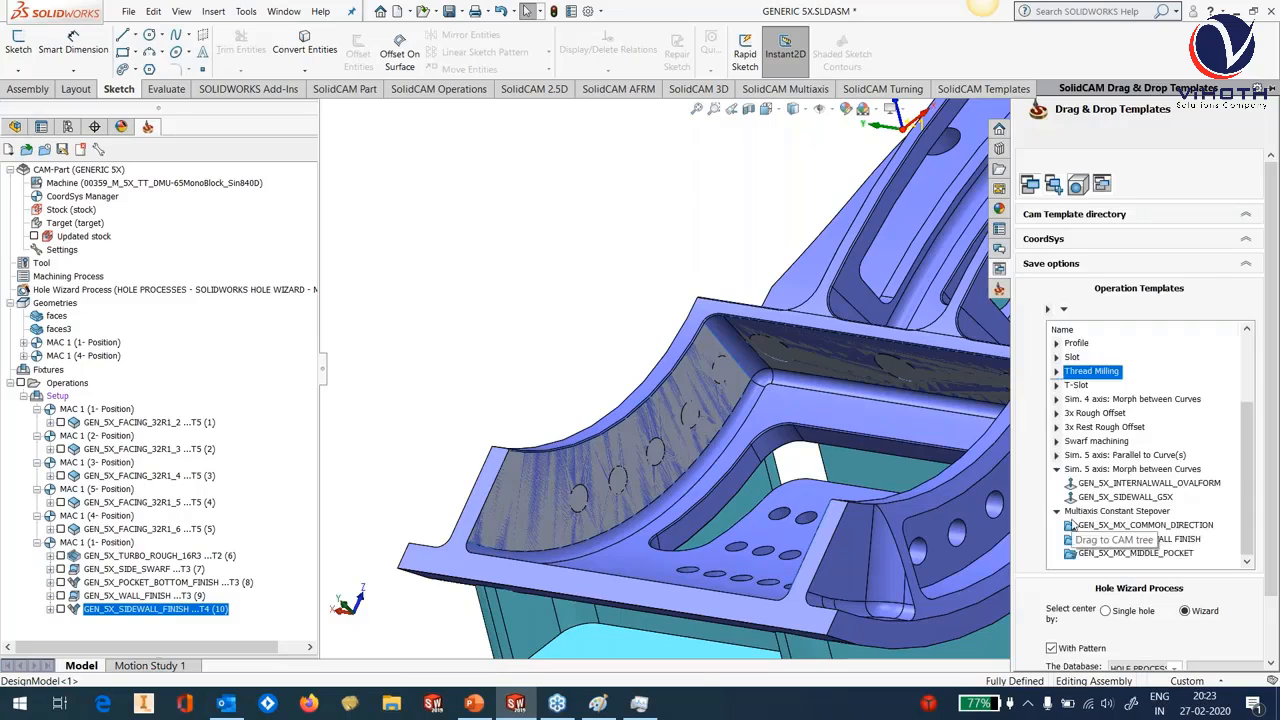
pyautogui.click(1158, 484)
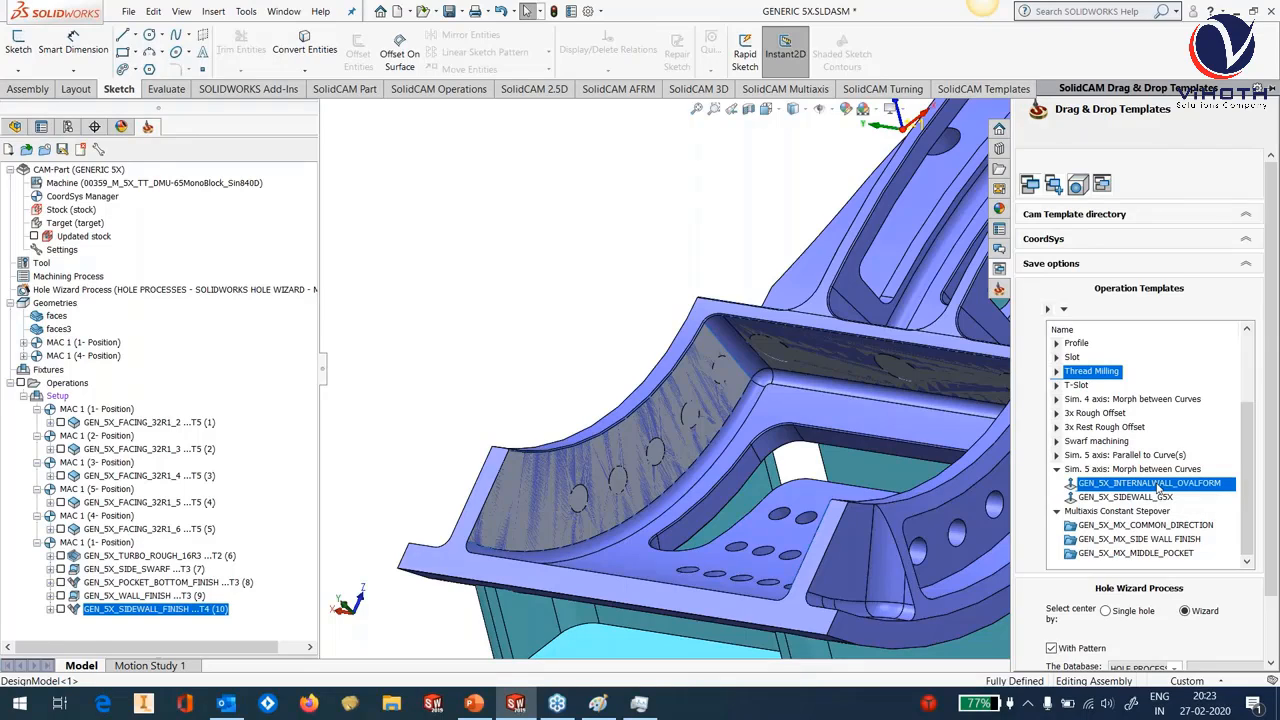
pyautogui.moveTo(1158, 486); pyautogui.dragTo(622, 533)
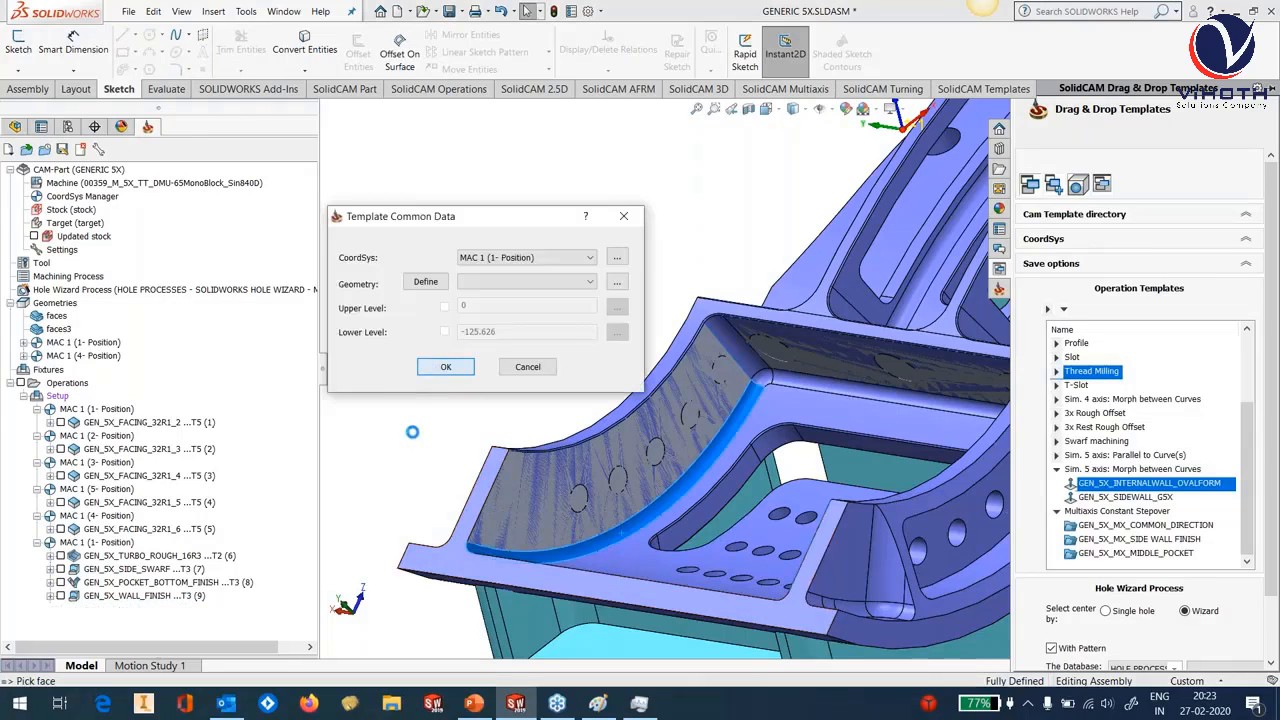
pyautogui.click(465, 368)
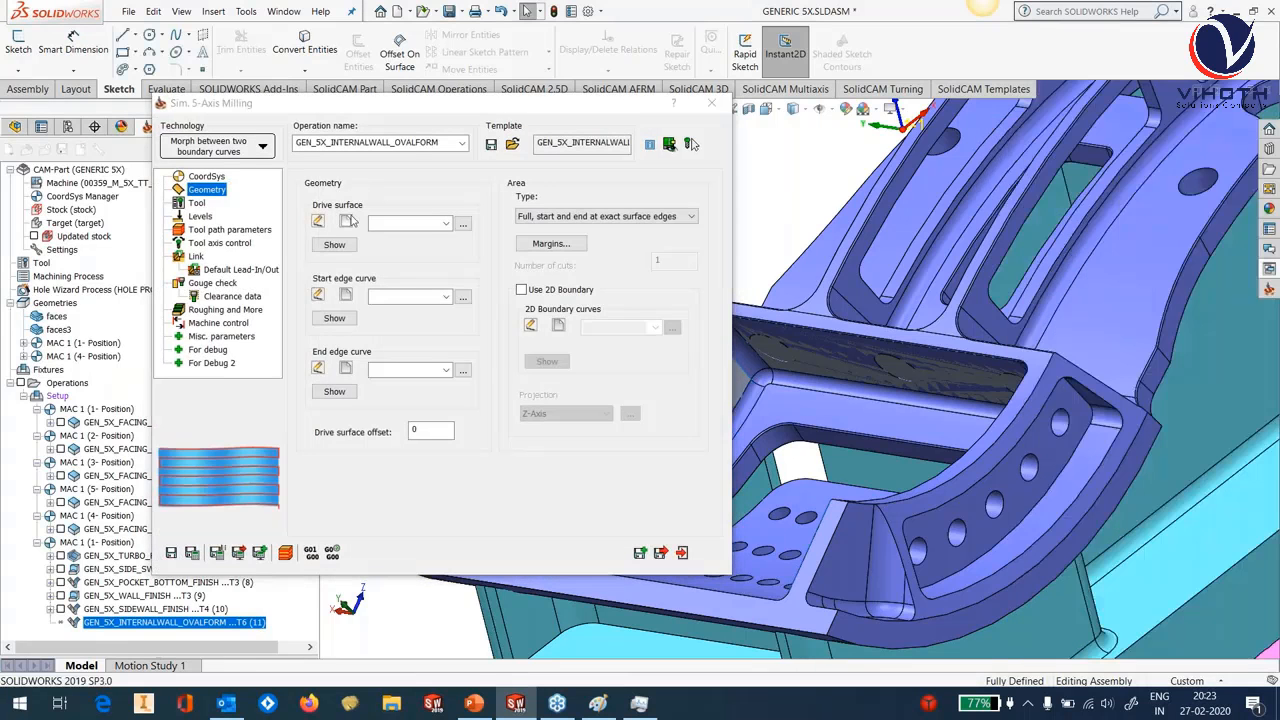
# Define the drive surface from the pocket's two curved side surfaces, the straight end wall surface and the two corner fillets between them.
pyautogui.click(346, 221)
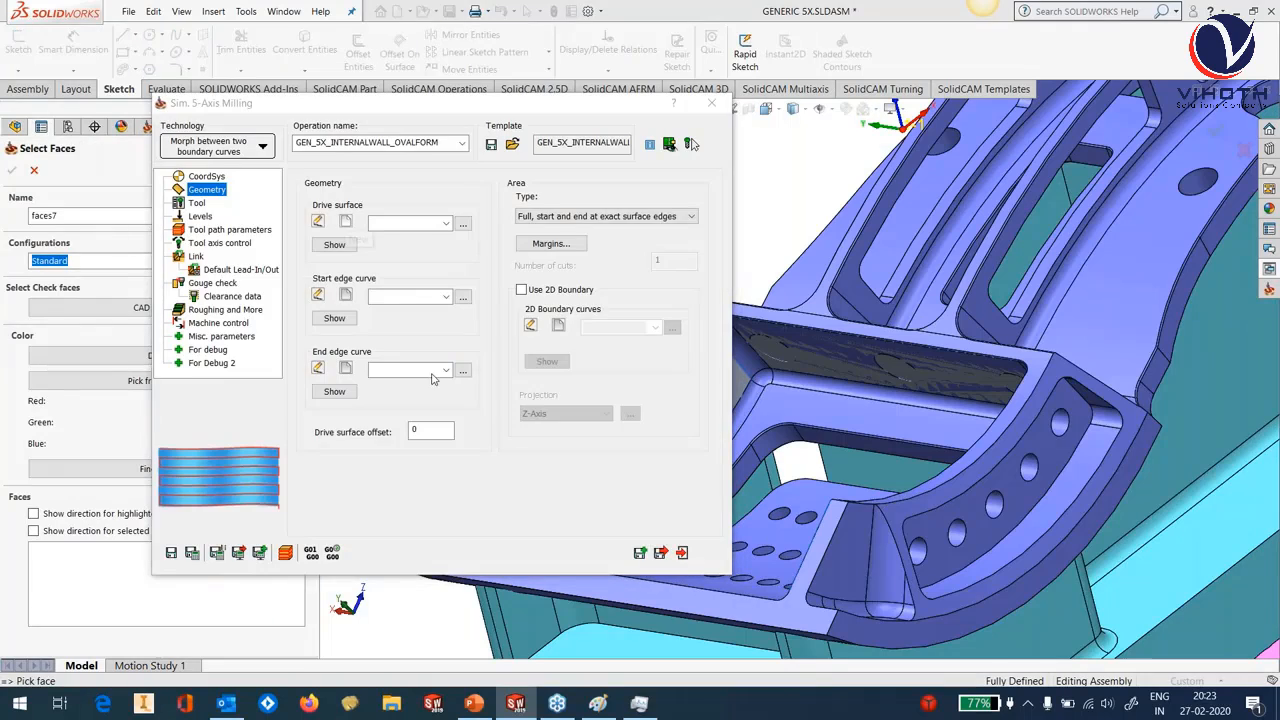
pyautogui.click(655, 457)
pyautogui.scroll(-5, 720, 397)
pyautogui.click(753, 362)
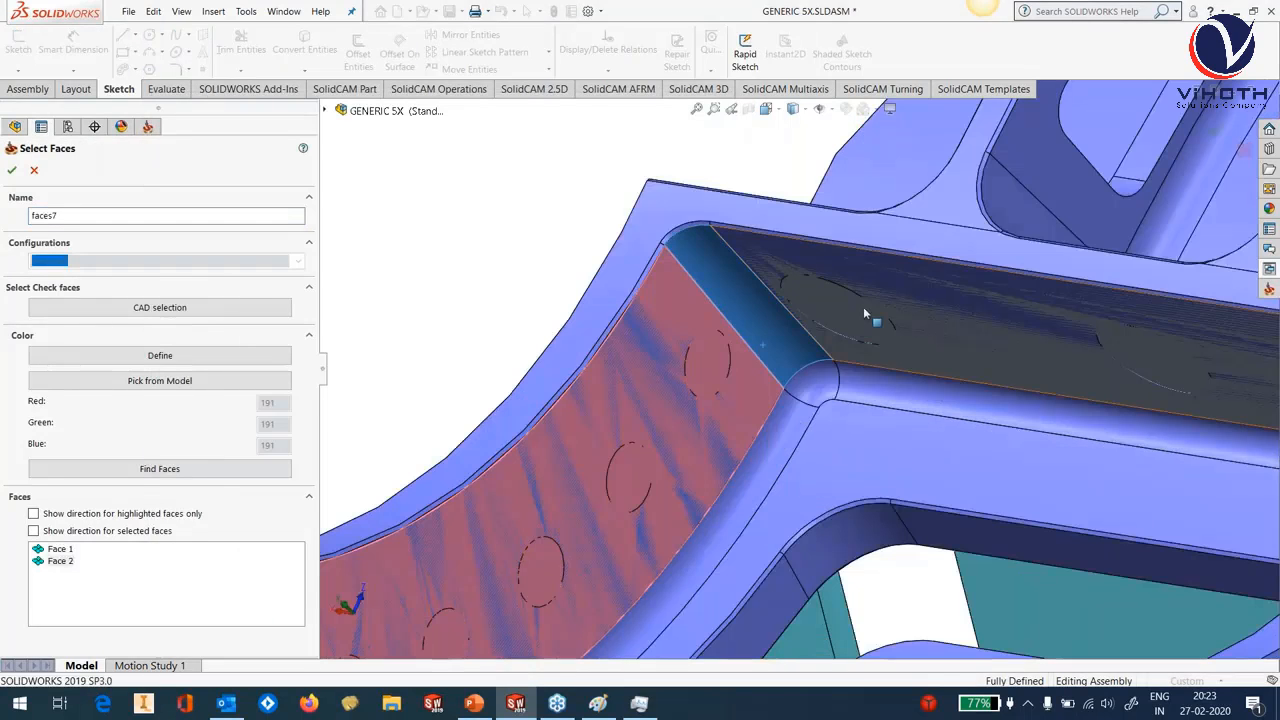
pyautogui.click(905, 422)
pyautogui.scroll(5, 905, 422)
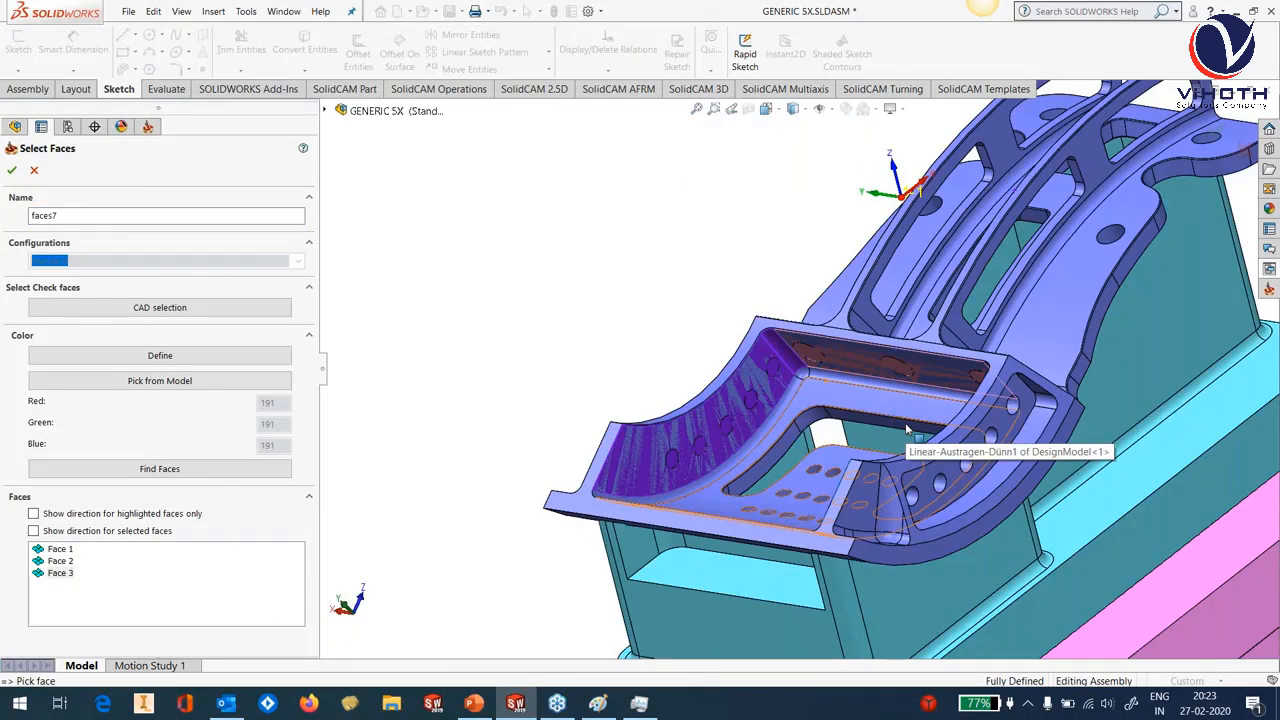
pyautogui.scroll(-5, 1035, 397)
pyautogui.click(770, 350)
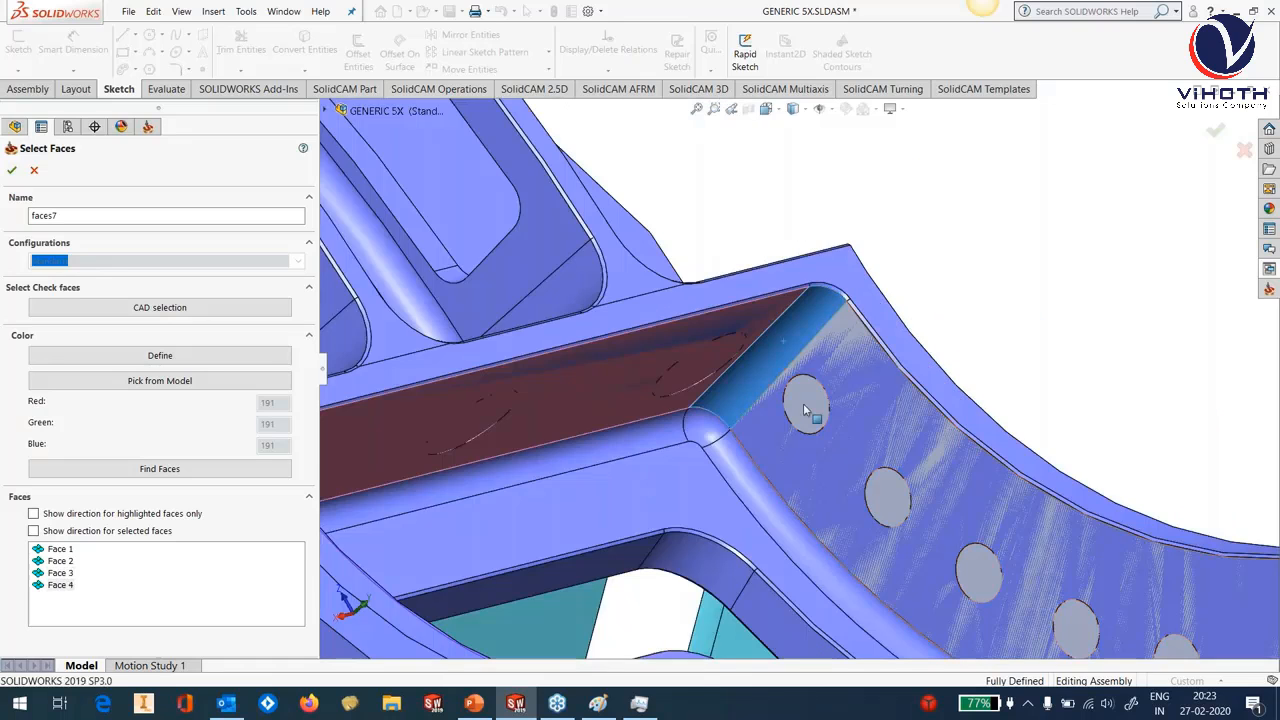
pyautogui.click(806, 404)
pyautogui.scroll(5, 806, 404)
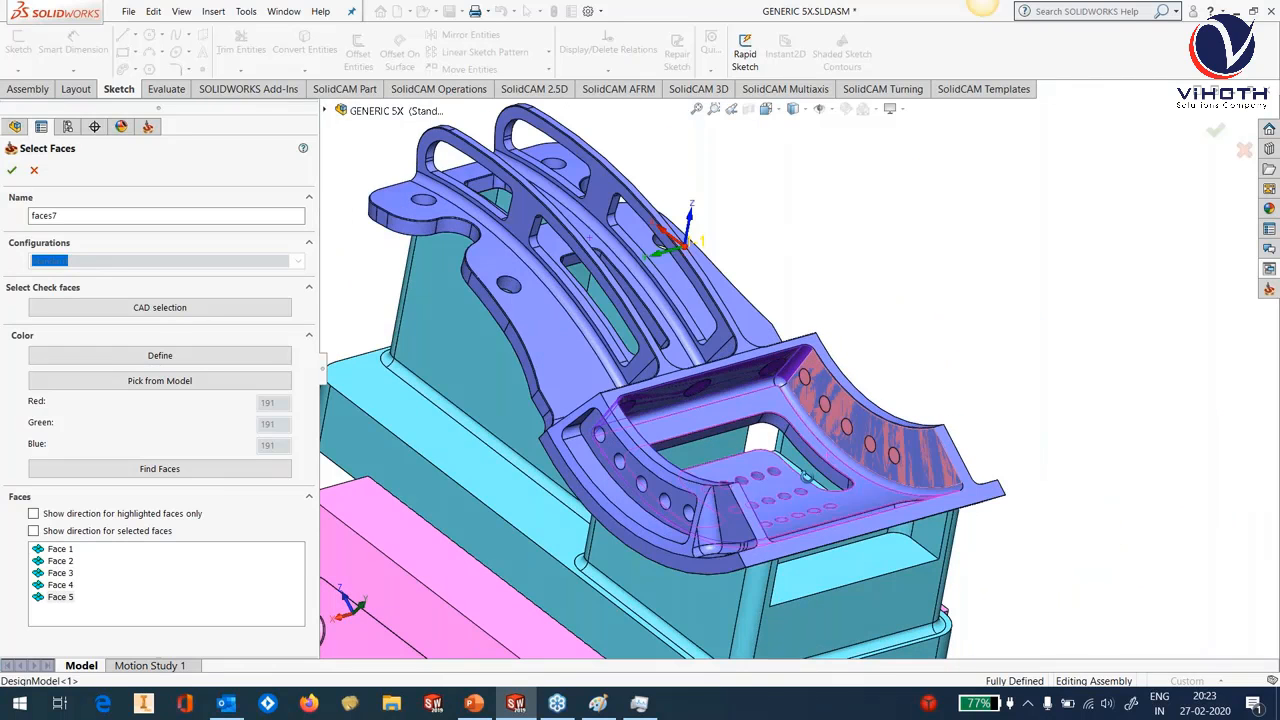
pyautogui.click(12, 171)
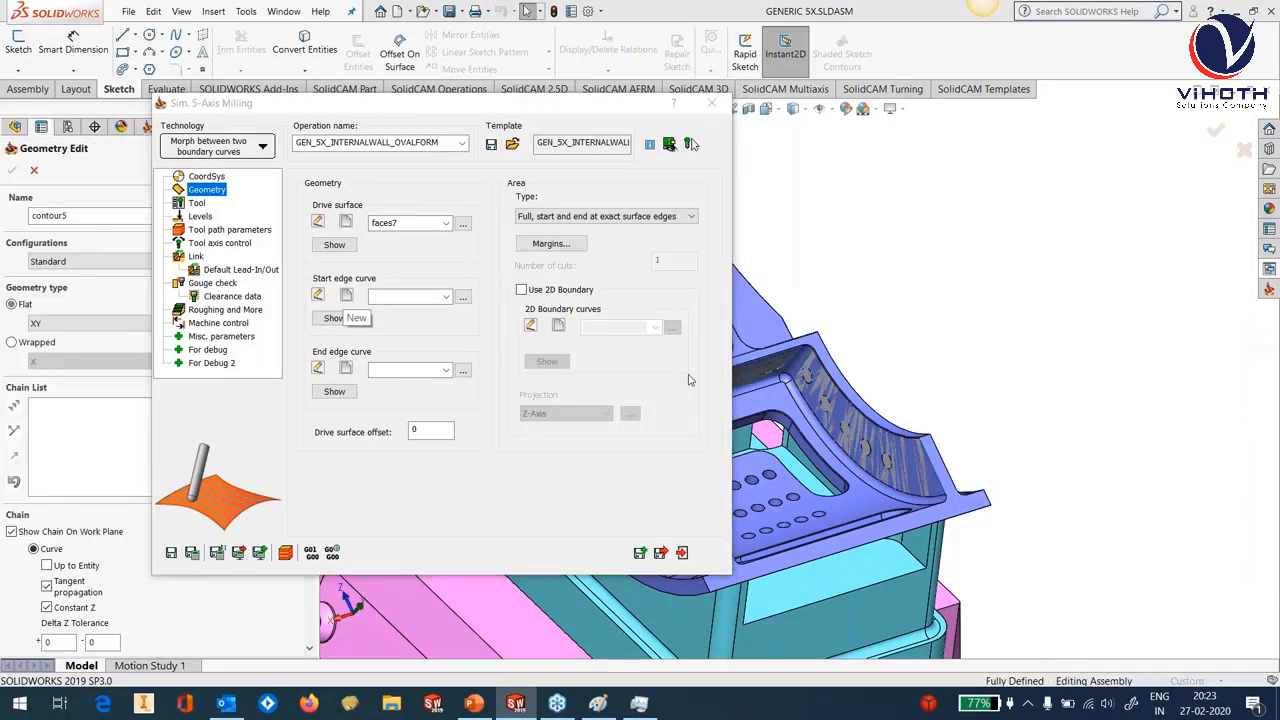
# Start the start edge curve along one curved wall's upper edge, around the adjacent corner fillet and along the straight wall's upper edge.
pyautogui.scroll(-8, 920, 448)
pyautogui.click(887, 389)
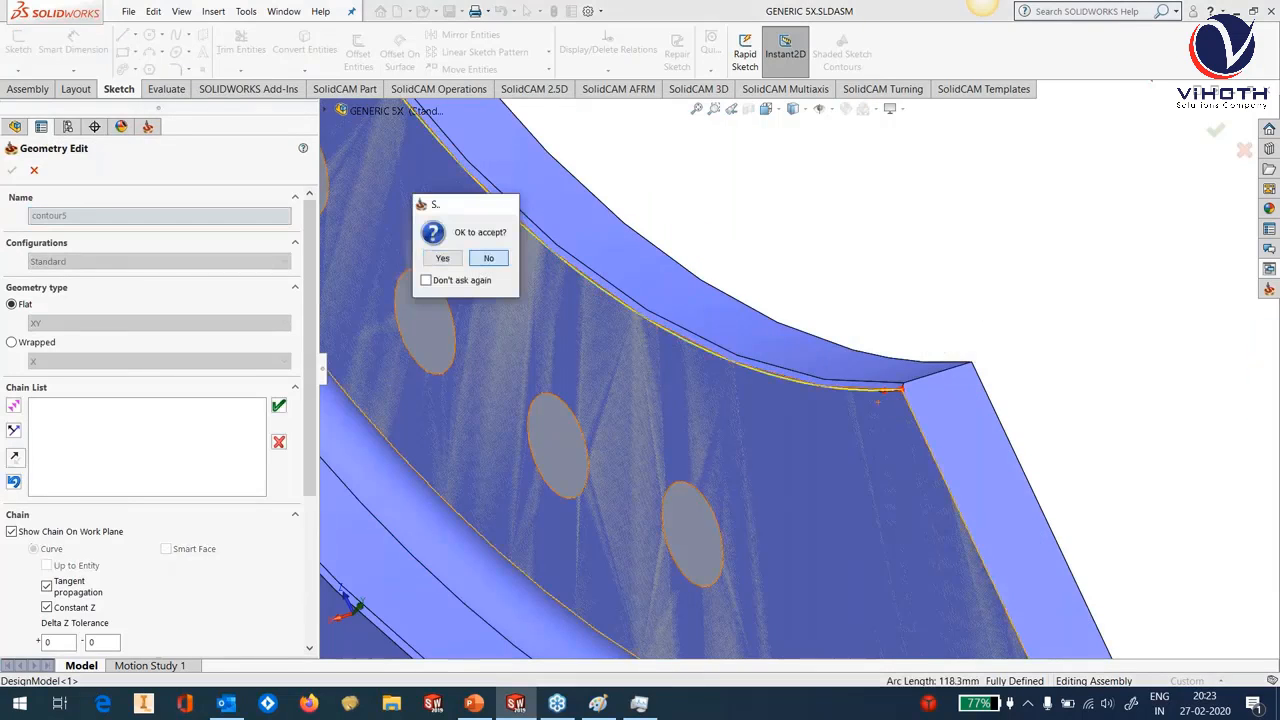
pyautogui.click(444, 257)
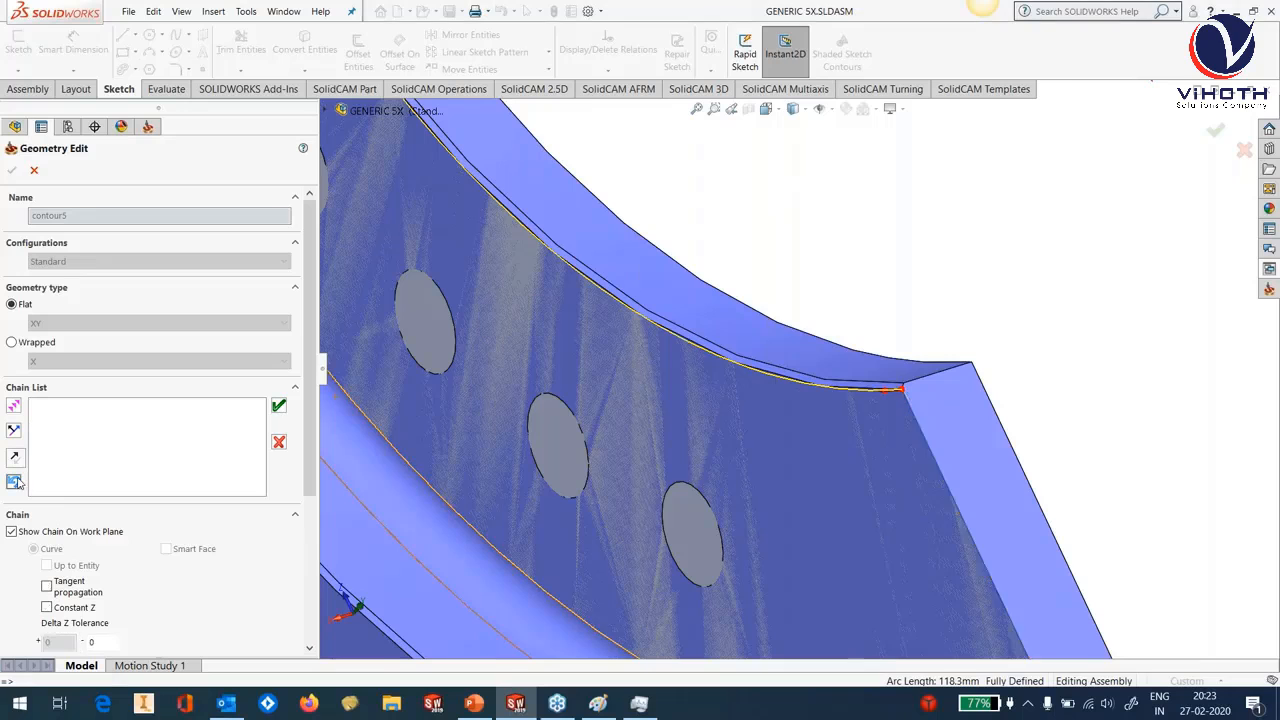
pyautogui.scroll(5, 598, 432)
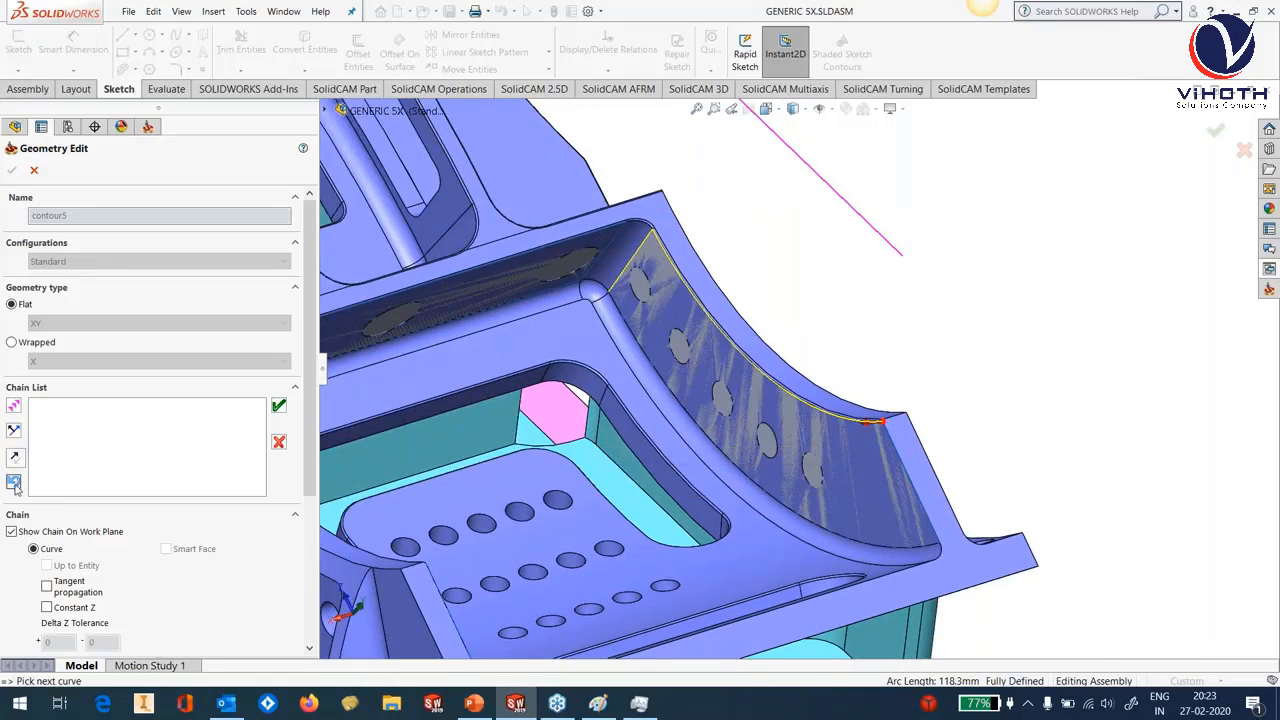
pyautogui.scroll(-6, 870, 422)
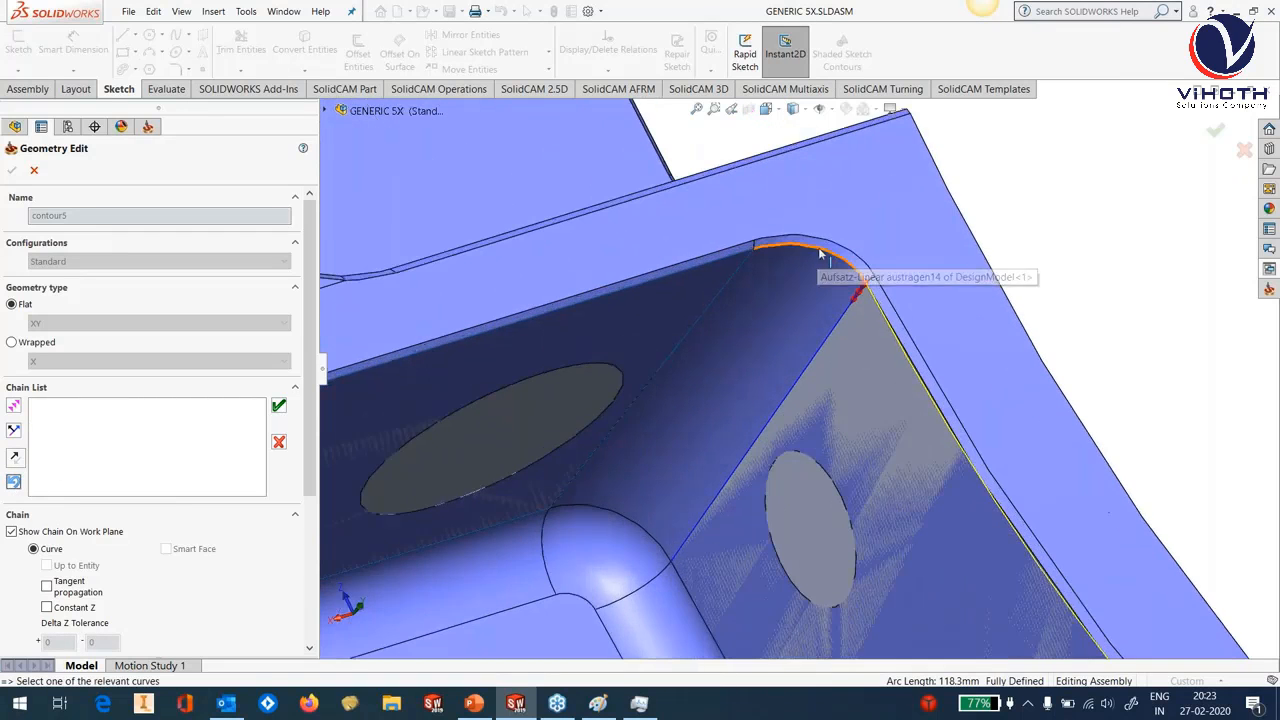
pyautogui.click(832, 256)
pyautogui.click(731, 255)
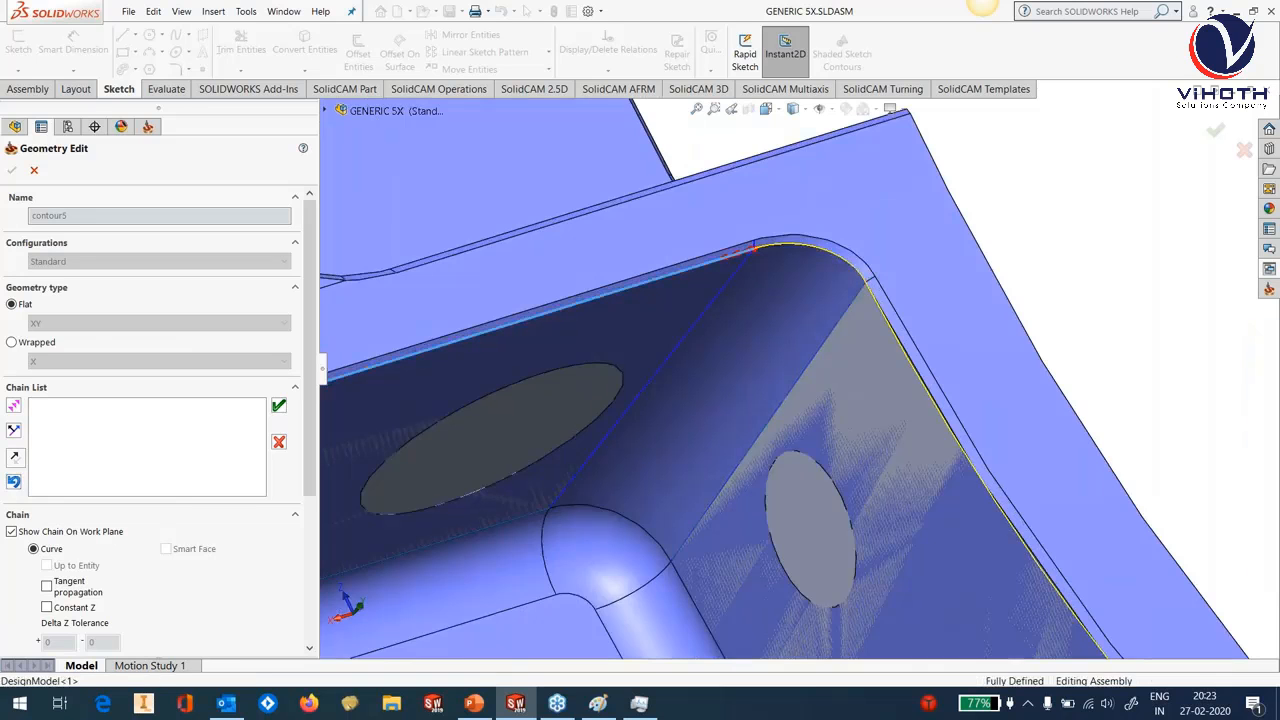
# Continue the start edge curve around the second corner fillet and the opposite curved wall's upper edge, then accept the chain and the geometry.
pyautogui.scroll(3, 800, 367)
pyautogui.scroll(3, 676, 377)
pyautogui.scroll(3, 676, 377)
pyautogui.moveTo(676, 377); pyautogui.dragTo(520, 385, button='middle')
pyautogui.scroll(-5, 754, 346)
pyautogui.click(738, 349)
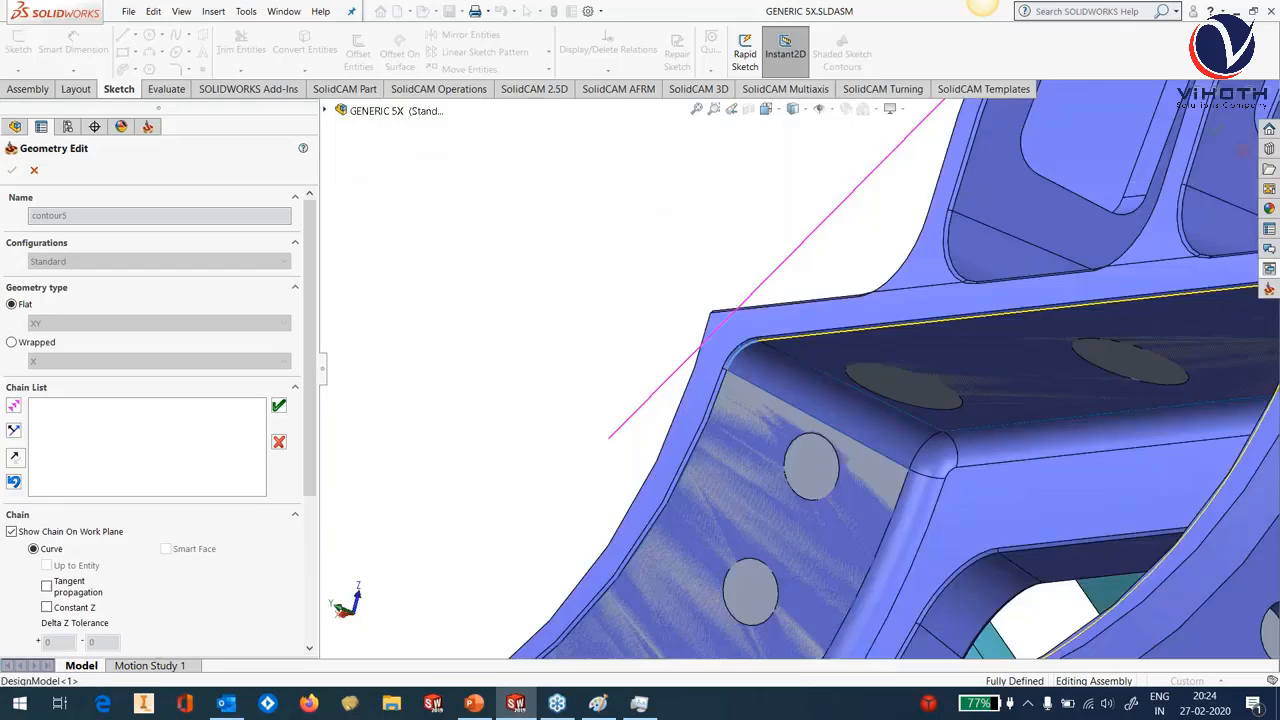
pyautogui.click(720, 388)
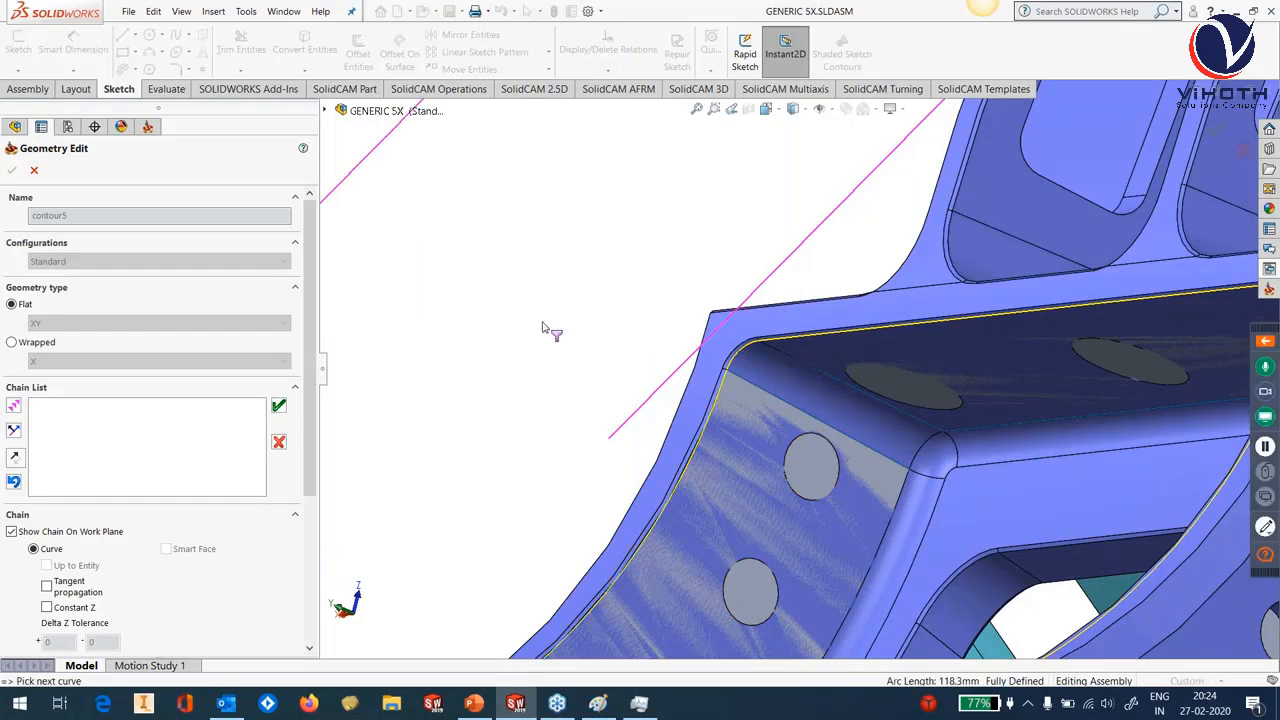
pyautogui.scroll(5, 549, 331)
pyautogui.moveTo(687, 441); pyautogui.dragTo(880, 448, button='middle')
pyautogui.click(283, 408)
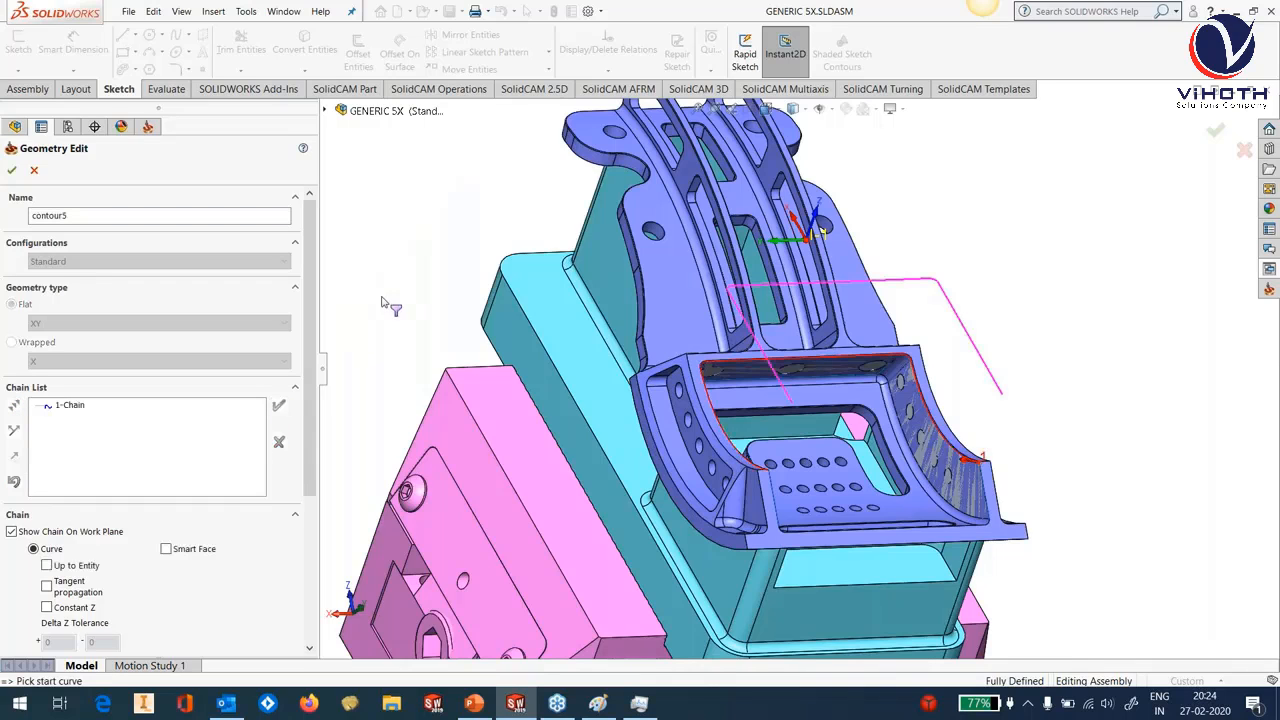
pyautogui.click(13, 172)
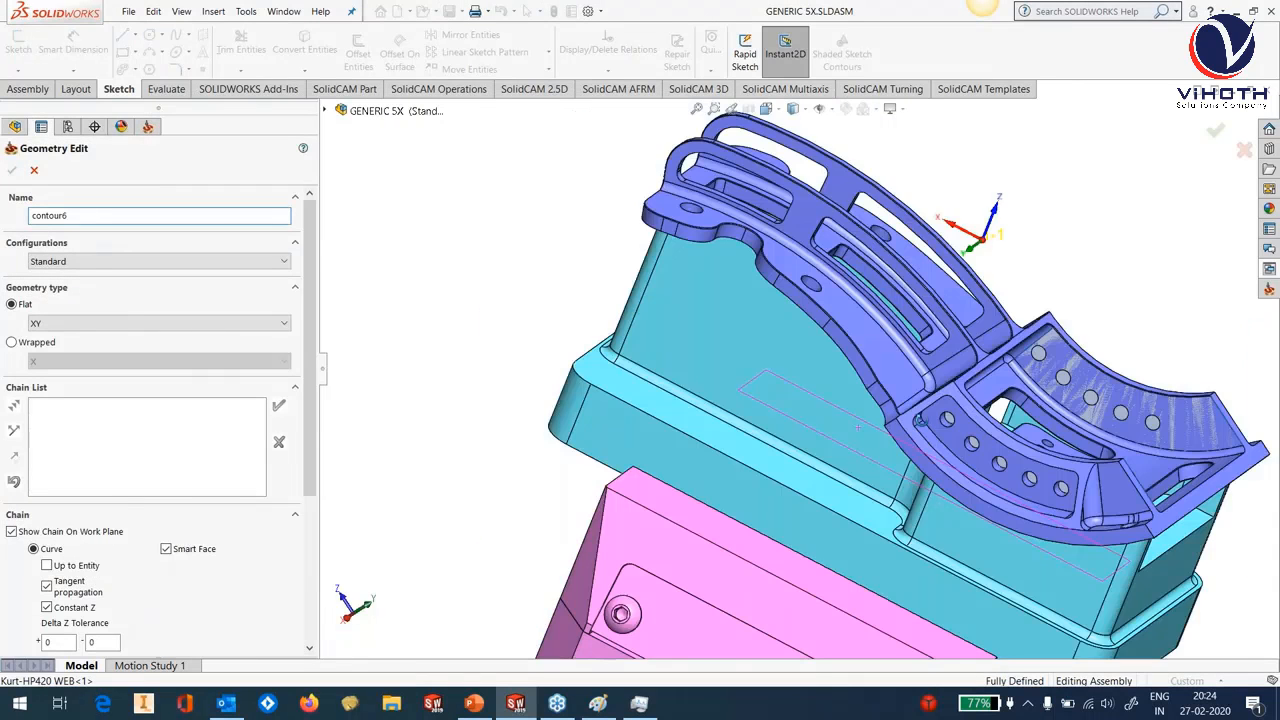
# Start the end edge curve along one curved wall's lower edge, around the adjacent corner and along the straight wall's lower edge.
pyautogui.moveTo(921, 421); pyautogui.dragTo(992, 487, button='middle')
pyautogui.scroll(-4, 992, 490)
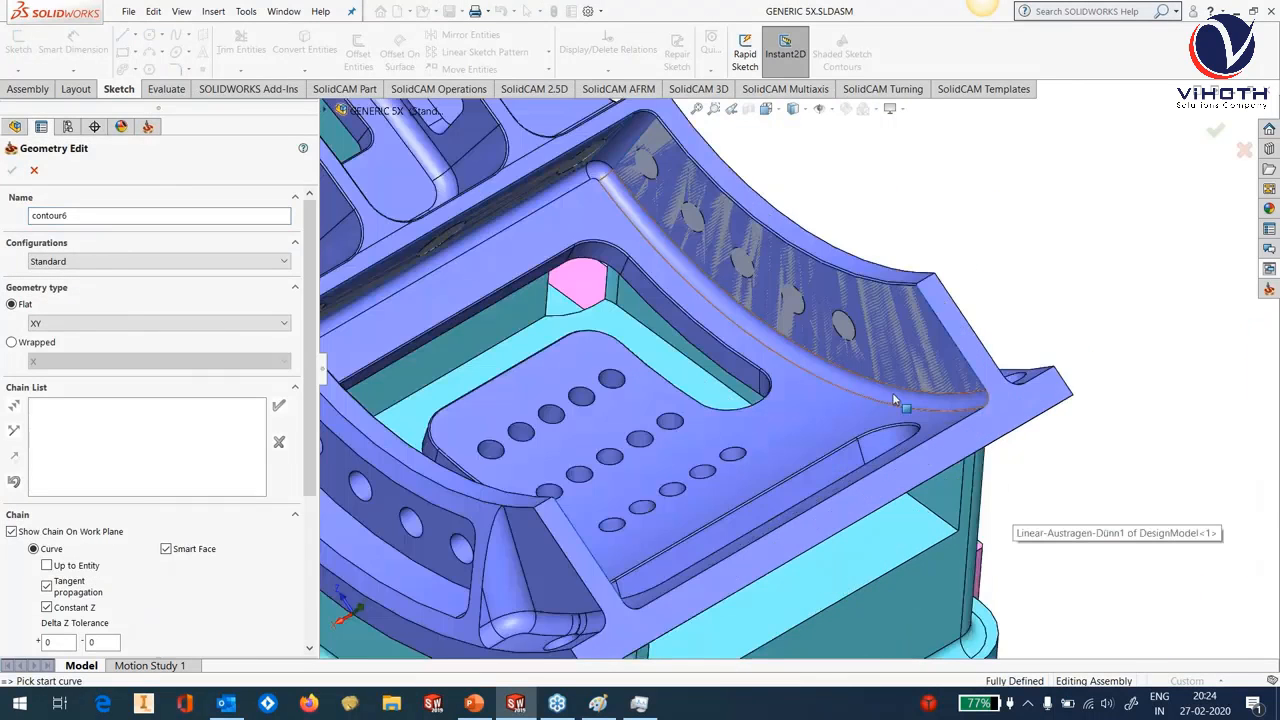
pyautogui.click(906, 390)
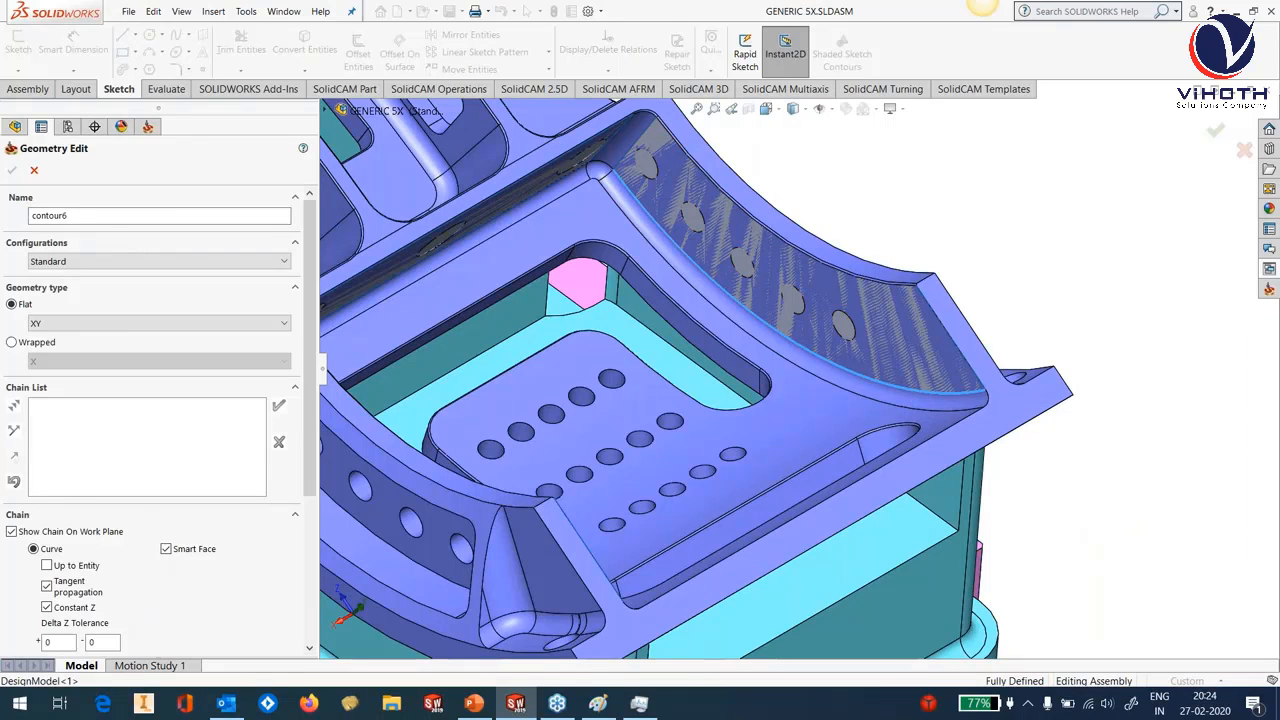
pyautogui.click(487, 258)
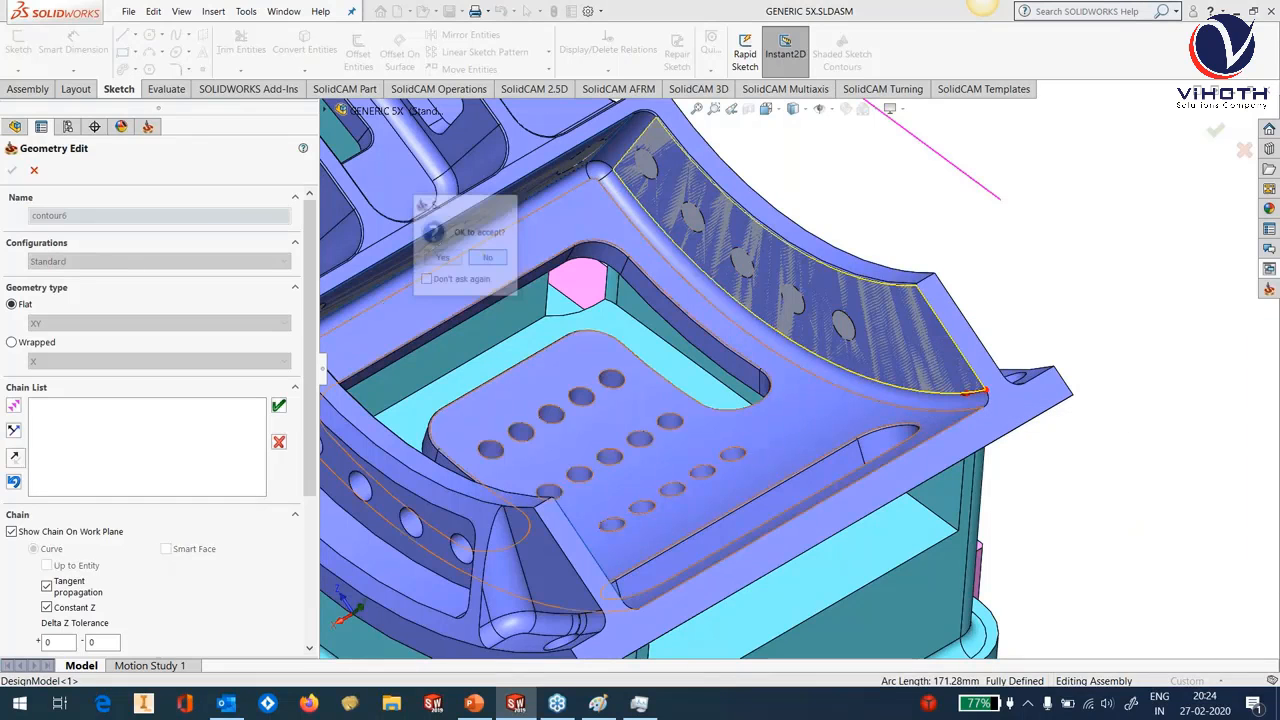
pyautogui.click(15, 482)
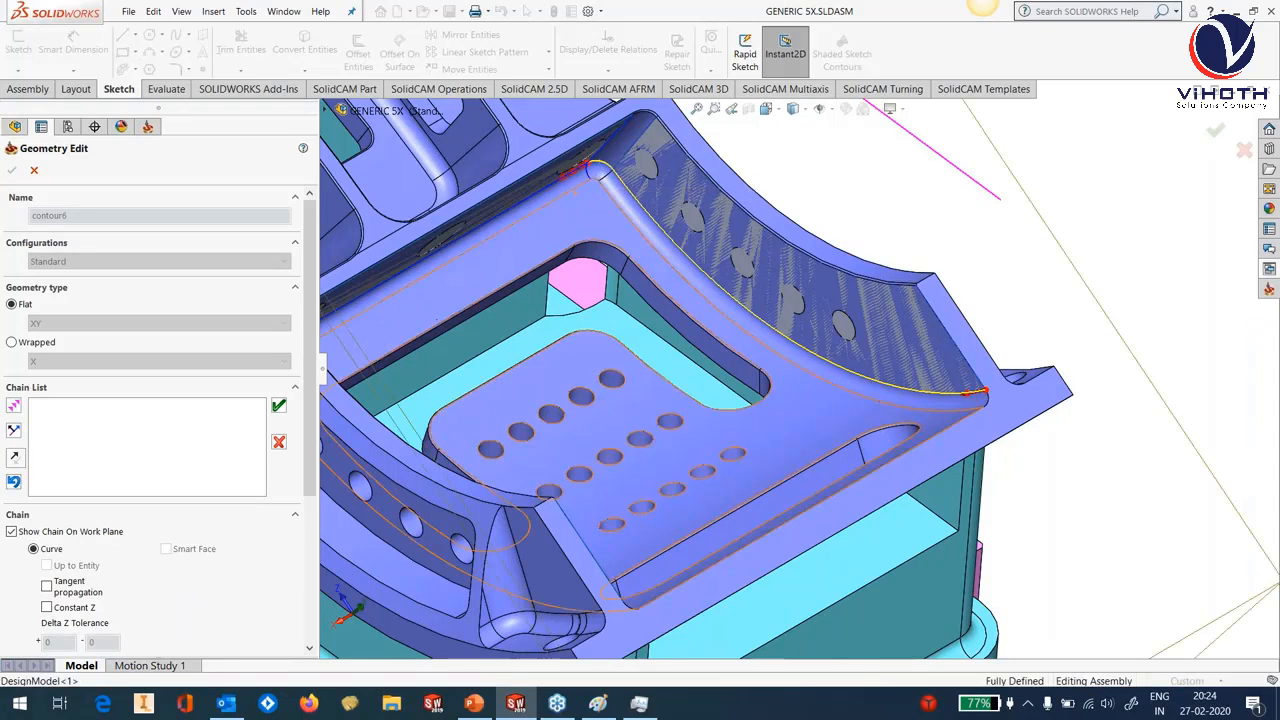
pyautogui.moveTo(600, 168); pyautogui.dragTo(632, 240, button='middle')
pyautogui.click(632, 240)
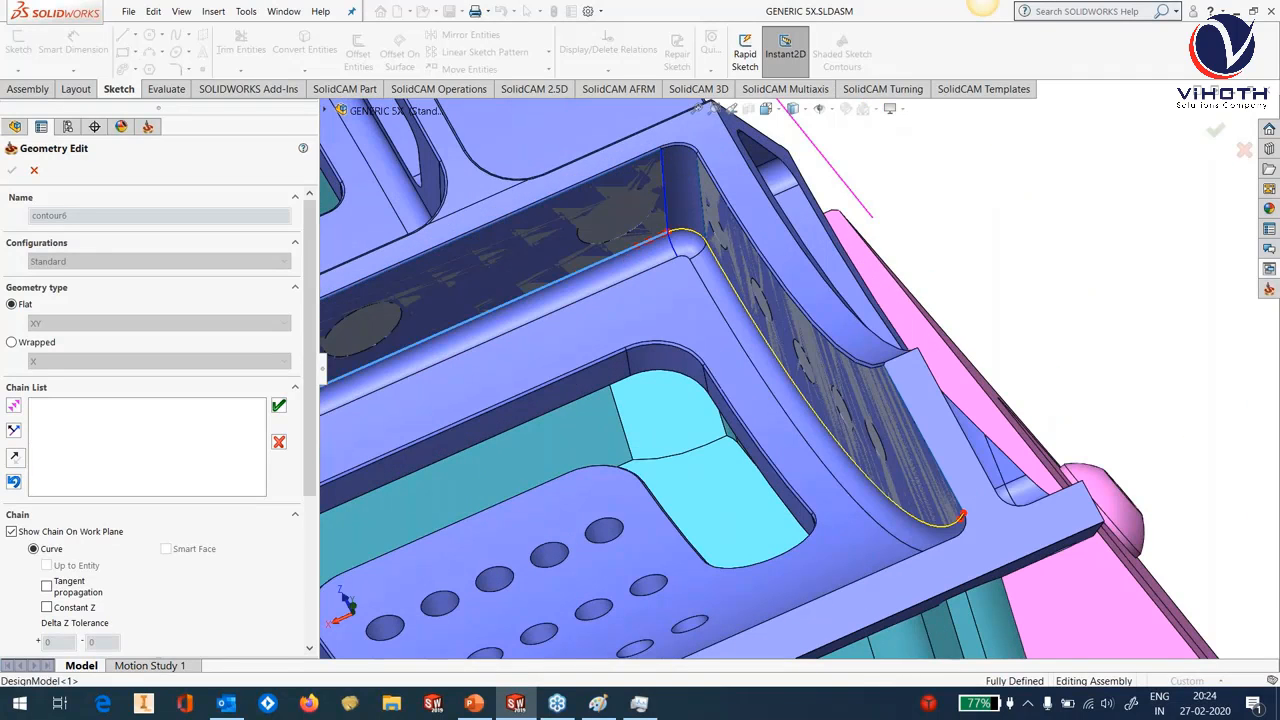
# Extend the end edge curve around the second corner and the opposite curved wall's lower edge, then accept the chain and the geometry.
pyautogui.scroll(5, 775, 420)
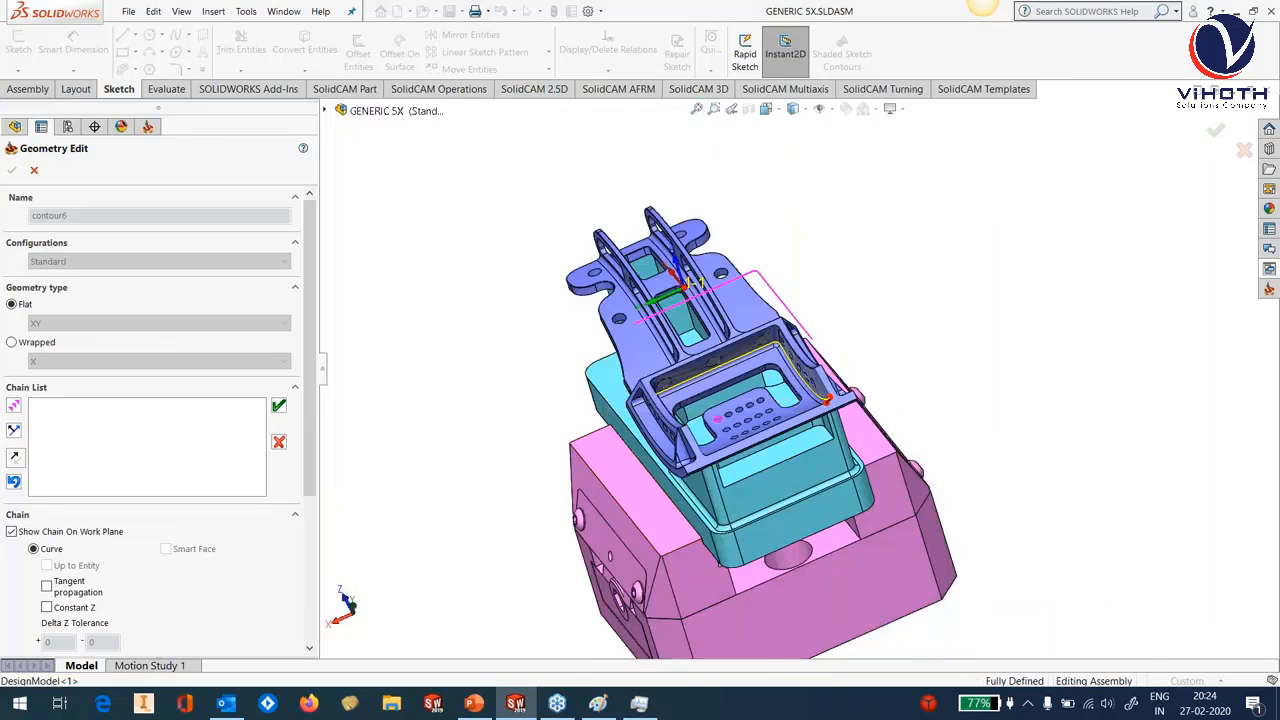
pyautogui.moveTo(665, 508); pyautogui.dragTo(600, 435, button='middle')
pyautogui.scroll(-2, 693, 414)
pyautogui.scroll(-6, 690, 397)
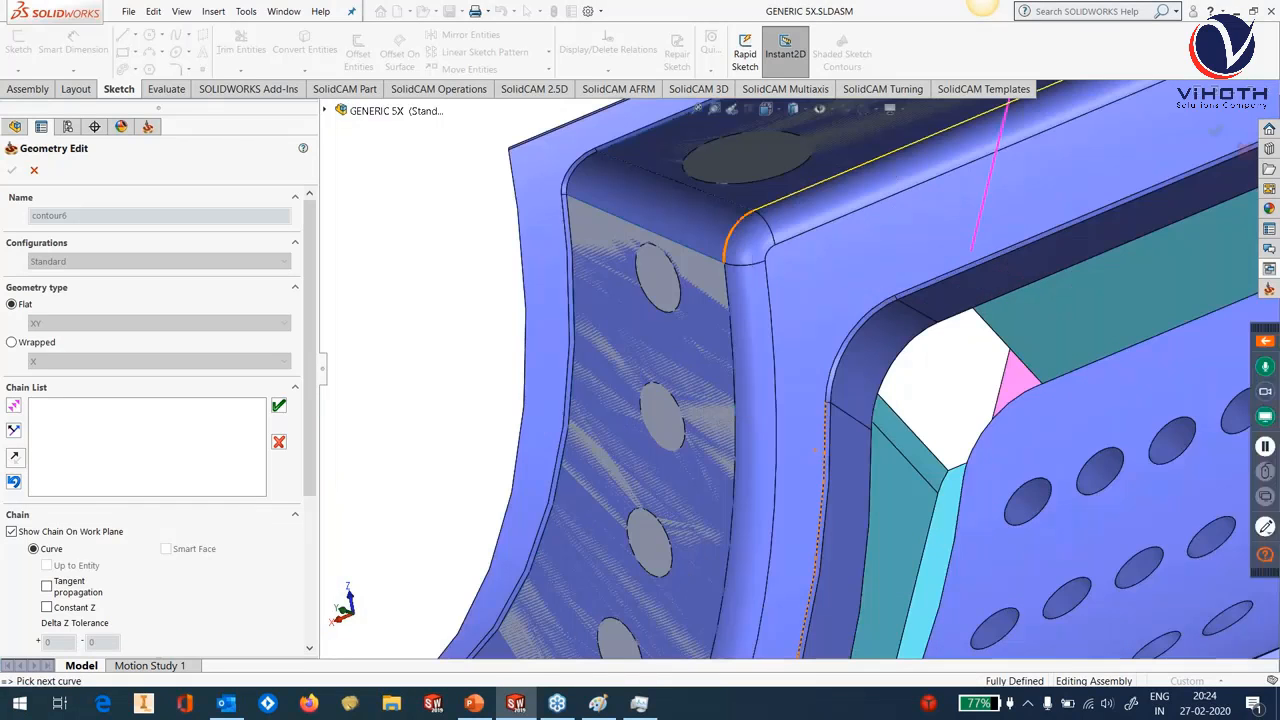
pyautogui.click(728, 246)
pyautogui.click(733, 338)
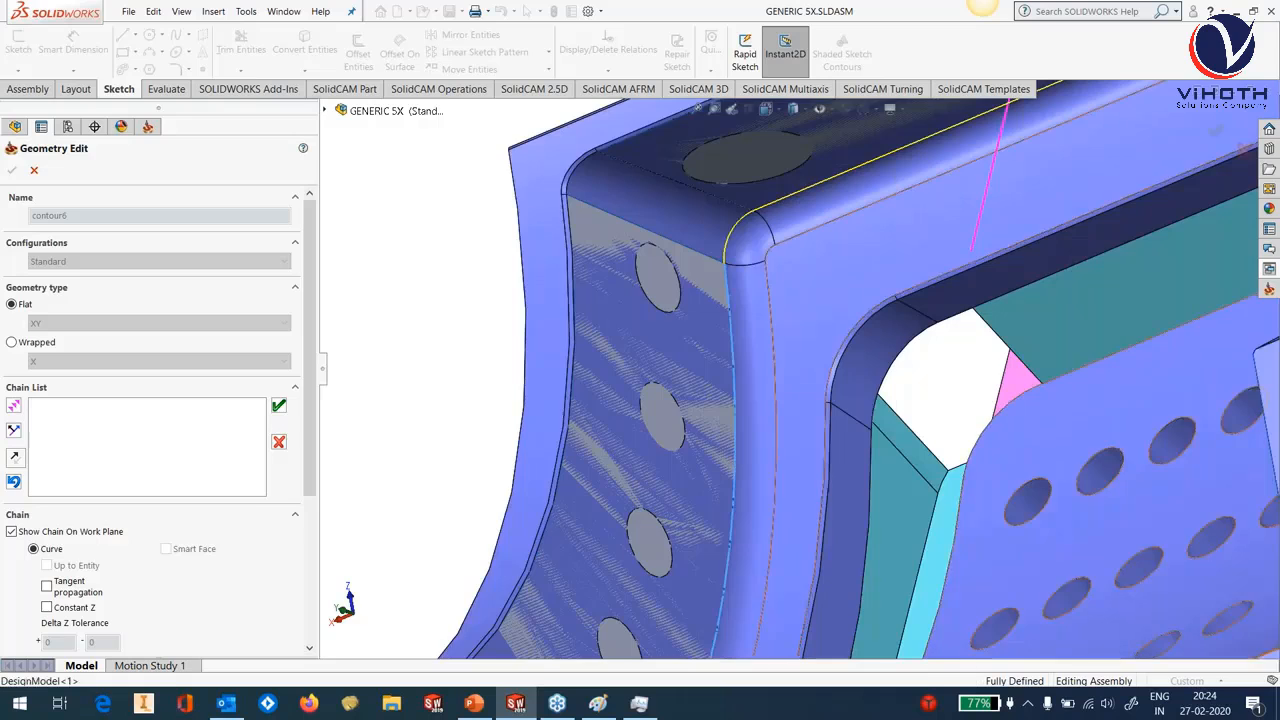
pyautogui.scroll(6, 735, 345)
pyautogui.click(278, 405)
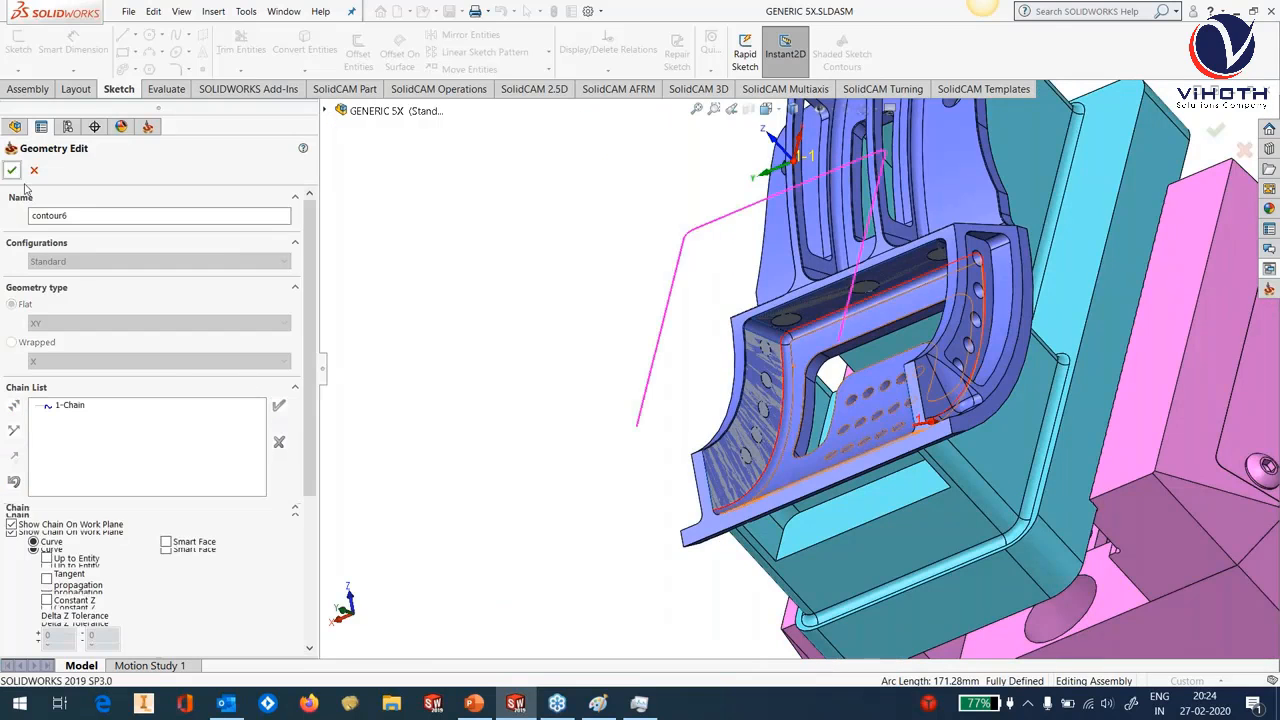
pyautogui.click(12, 170)
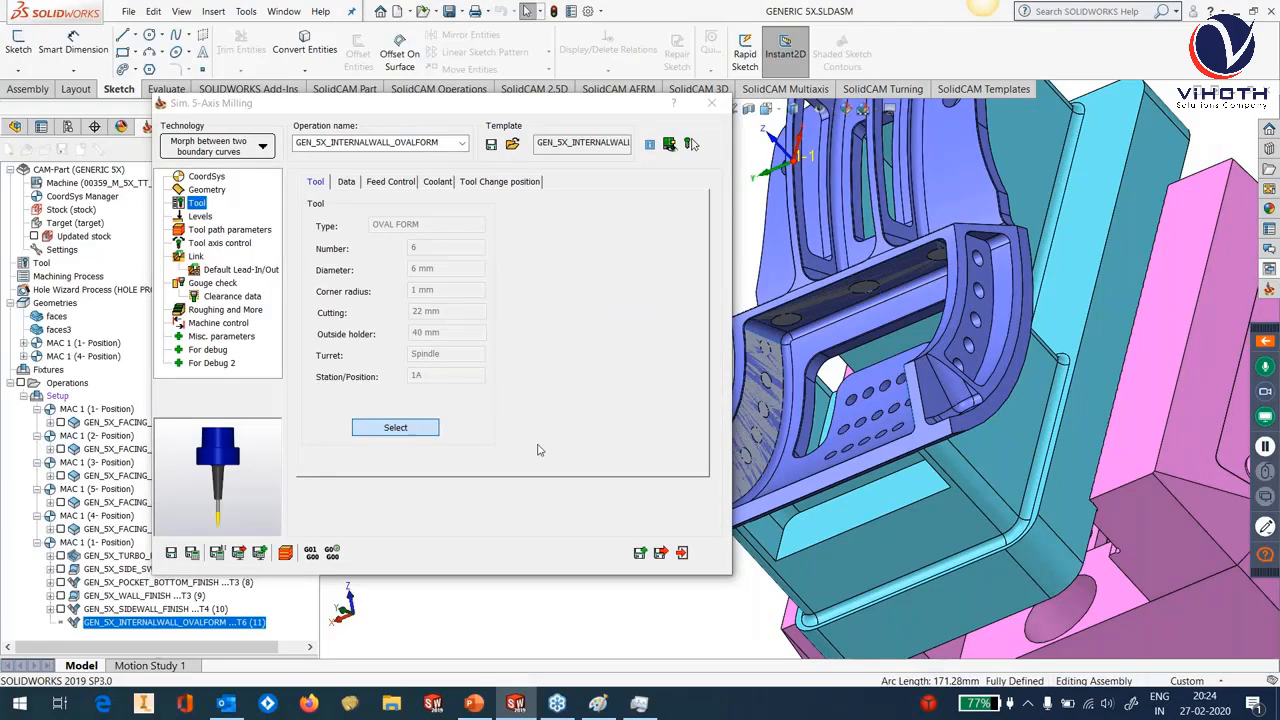
# Review the selected oval-form tool's arbor diameter, corner radius and profile radius in its topology data.
pyautogui.click(395, 428)
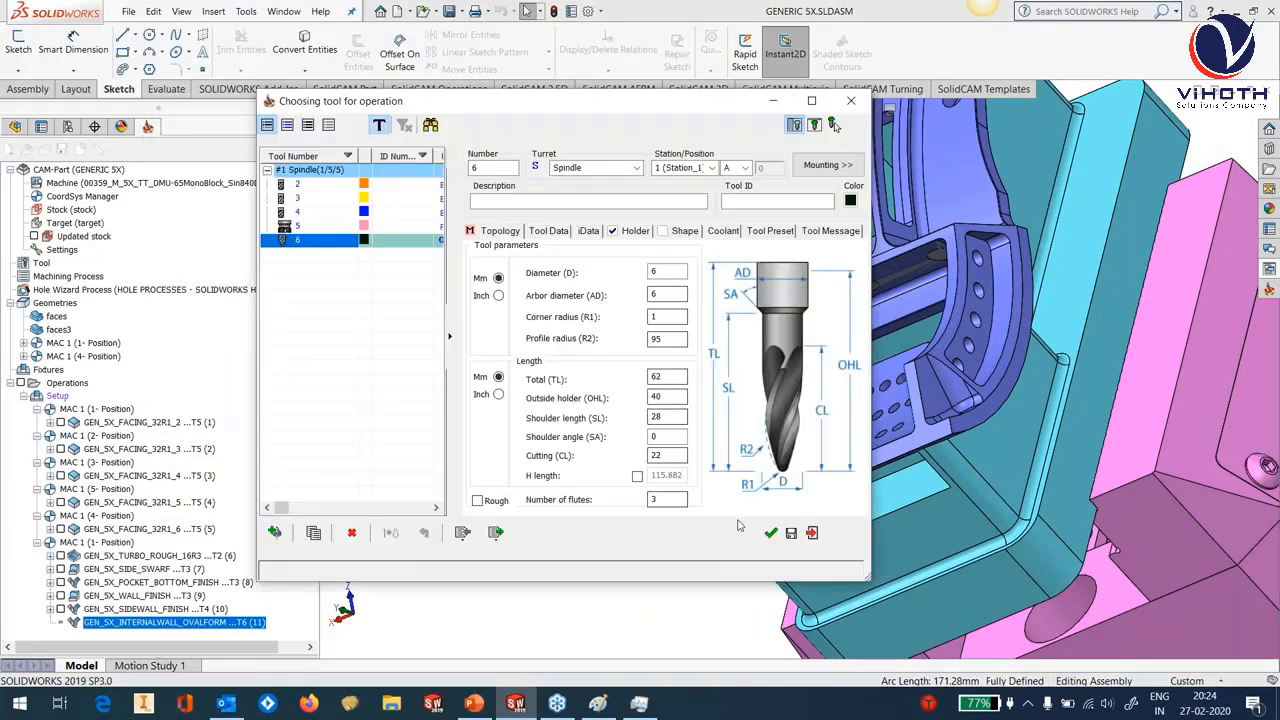
pyautogui.click(665, 272)
pyautogui.click(663, 294)
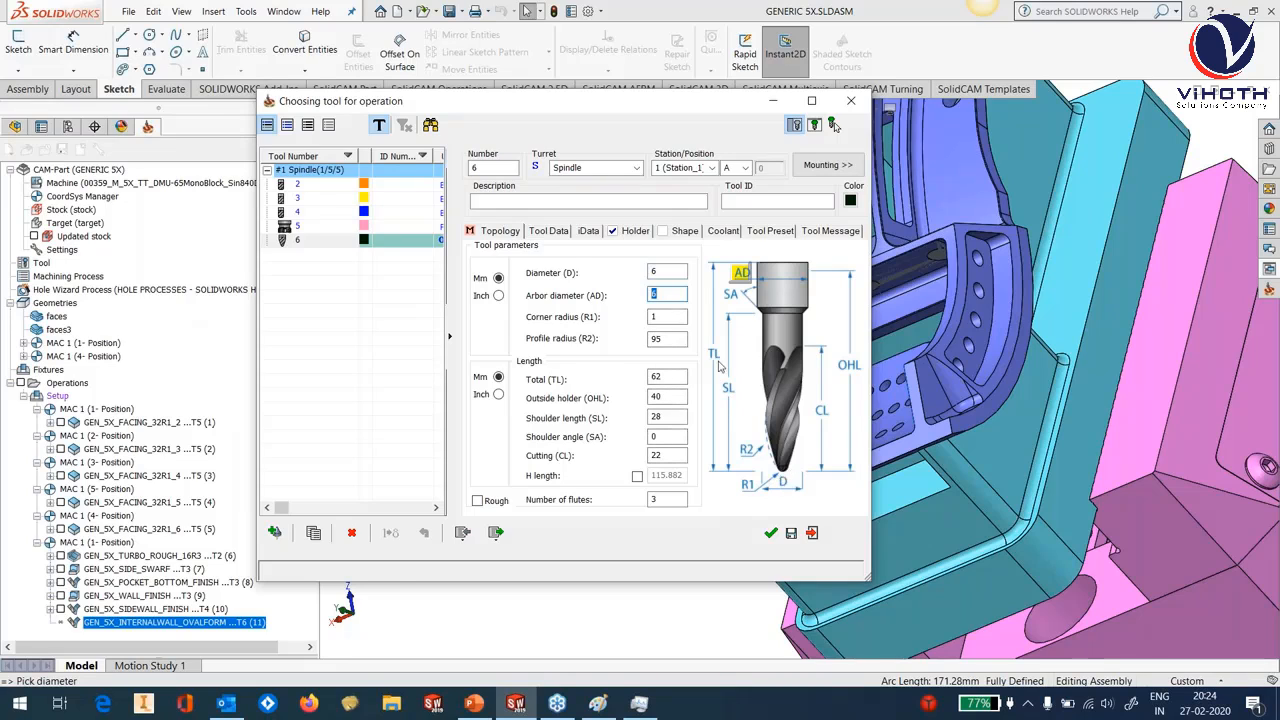
pyautogui.press('Tab')
pyautogui.press('Tab')
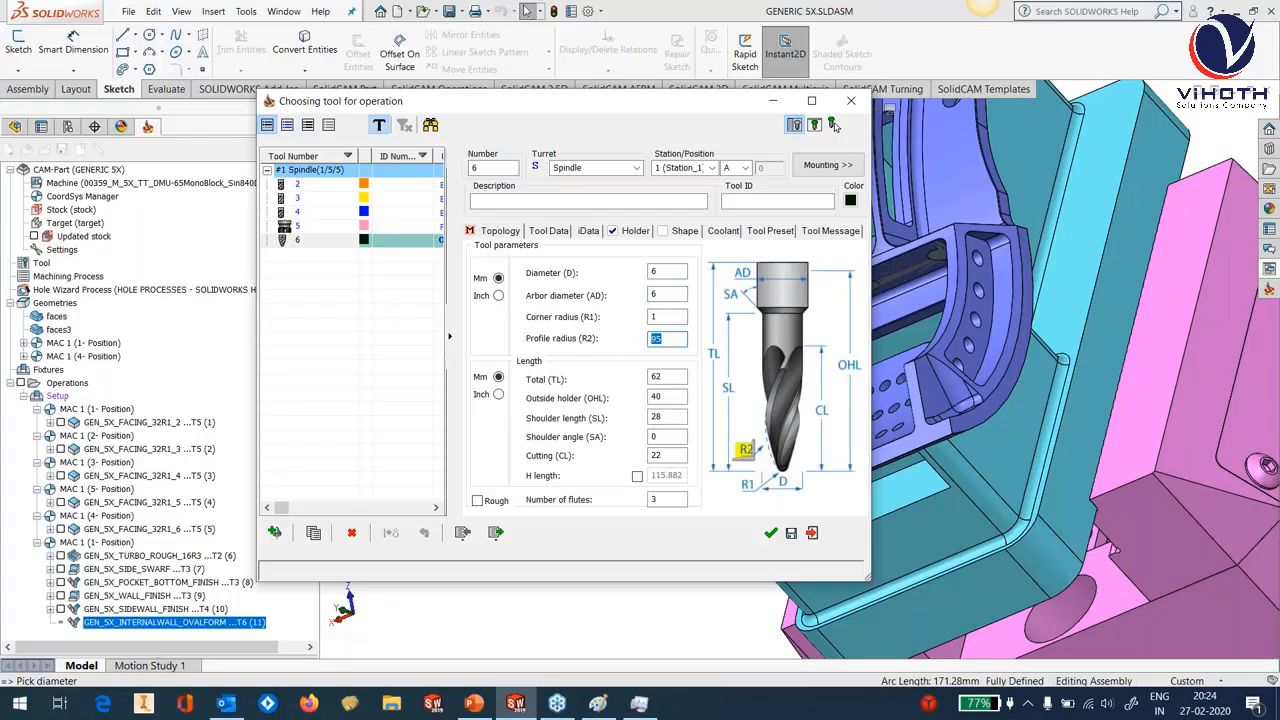
pyautogui.click(770, 532)
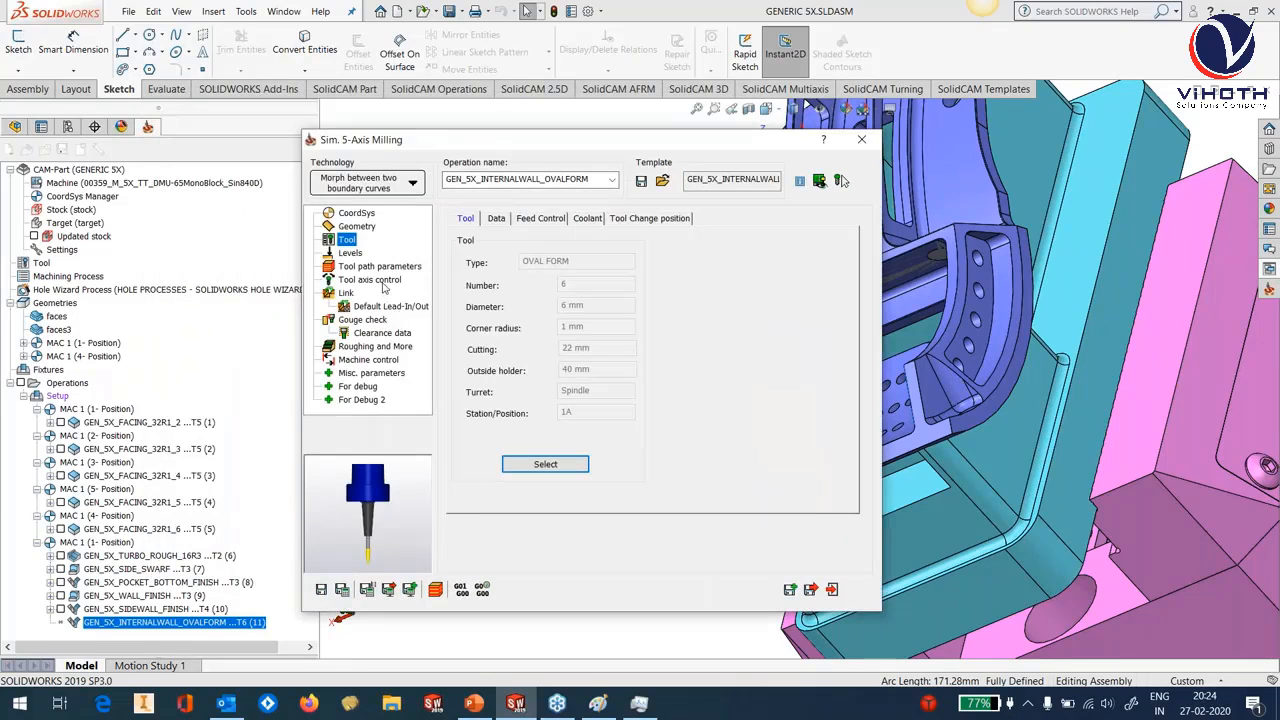
# Examine the operation's tool axis control settings, focusing on the contact point's line parameter.
pyautogui.click(372, 280)
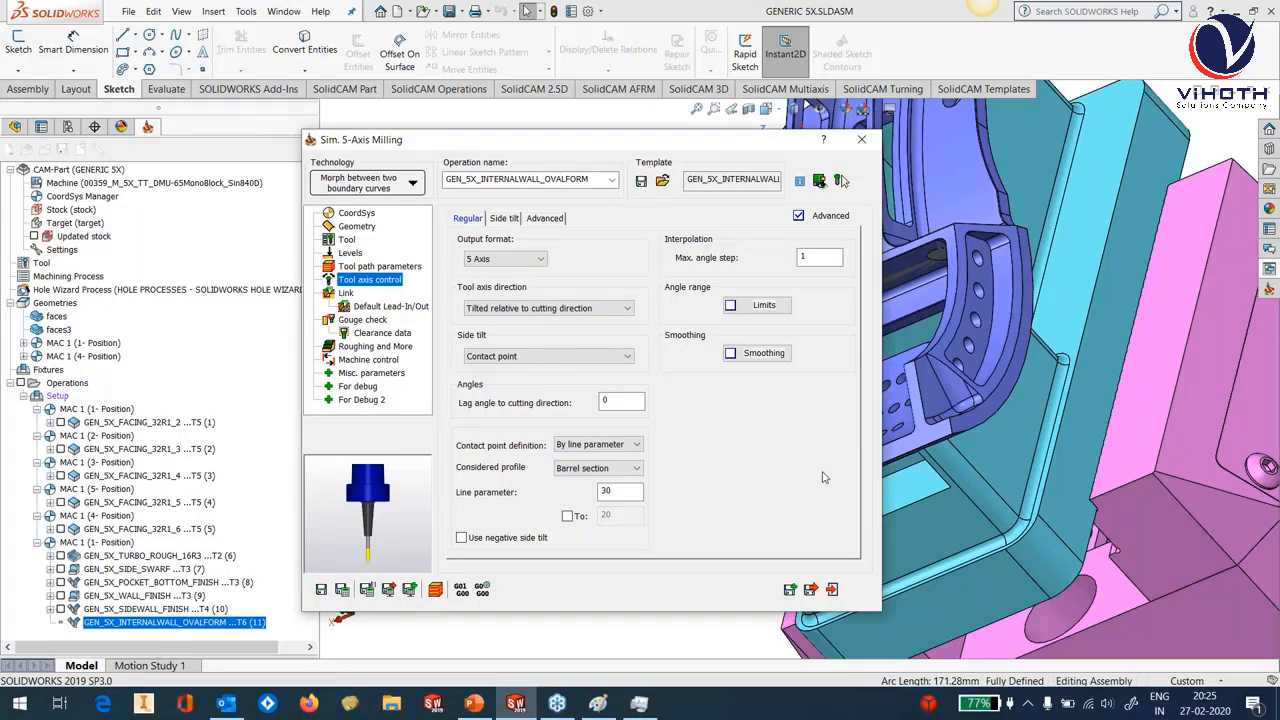
pyautogui.doubleClick(606, 491)
pyautogui.click(638, 711)
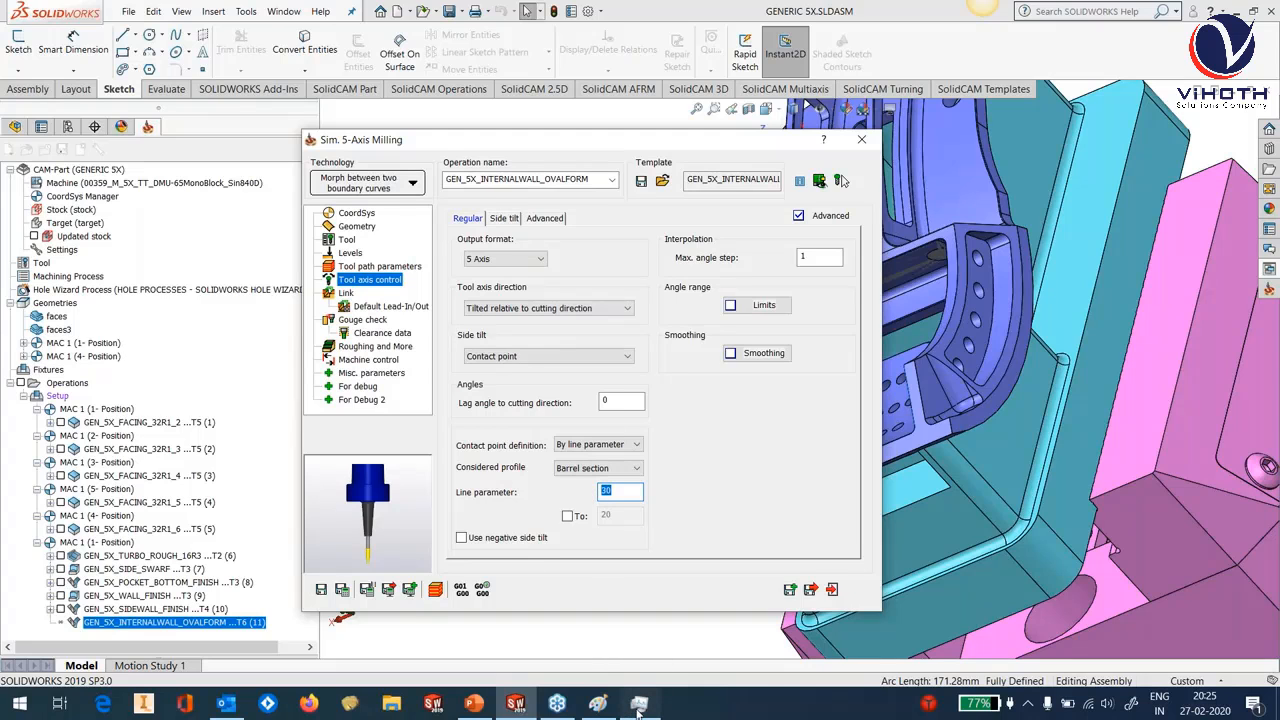
pyautogui.click(638, 711)
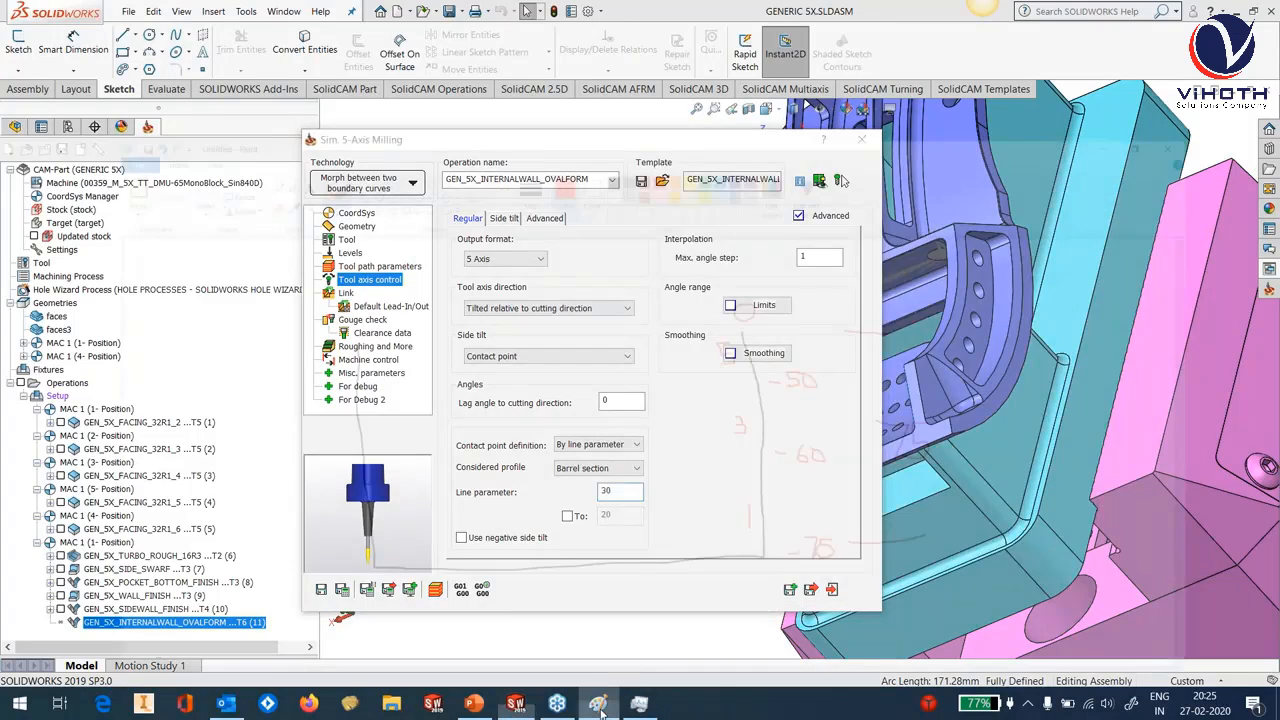
# Switch to Paint, start a blank picture without saving the old one, and draw a curved tool profile with its lower end labelled 0.
pyautogui.click(598, 704)
pyautogui.click(22, 28)
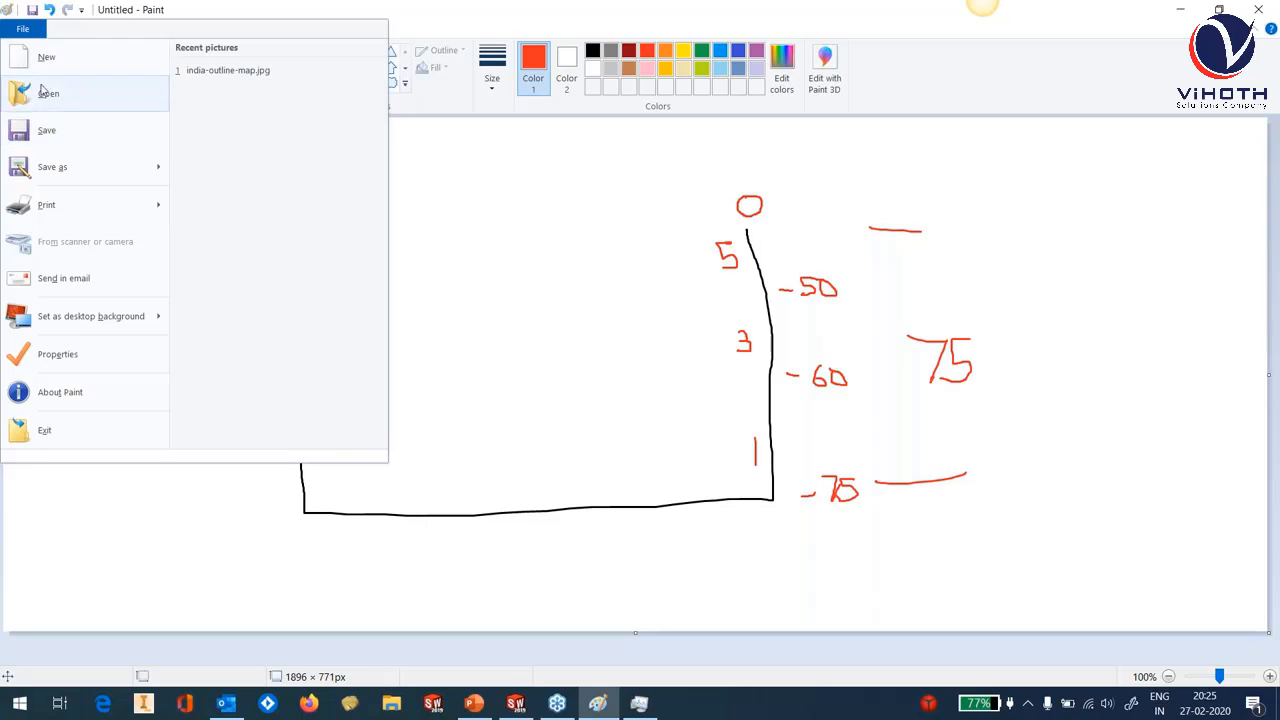
pyautogui.click(45, 60)
pyautogui.click(652, 354)
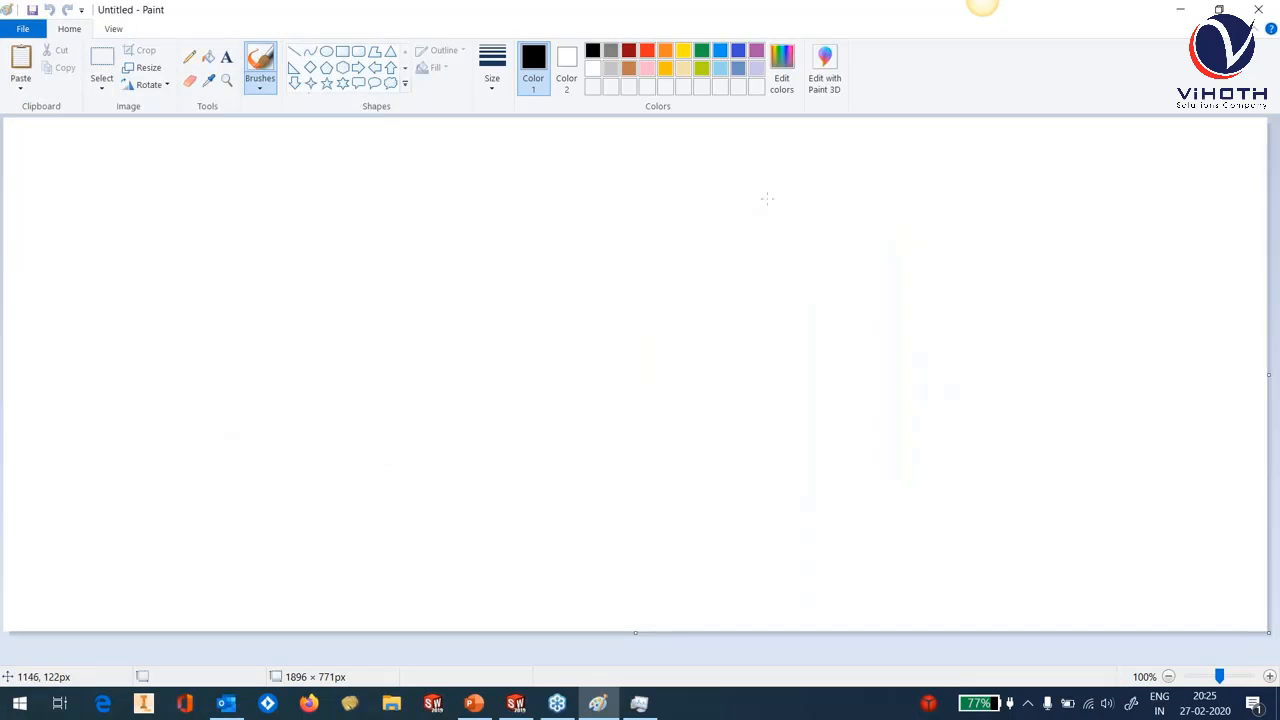
pyautogui.moveTo(767, 198)
pyautogui.mouseDown()
pyautogui.moveTo(745, 299)
pyautogui.moveTo(703, 392)
pyautogui.moveTo(629, 480)
pyautogui.mouseUp()
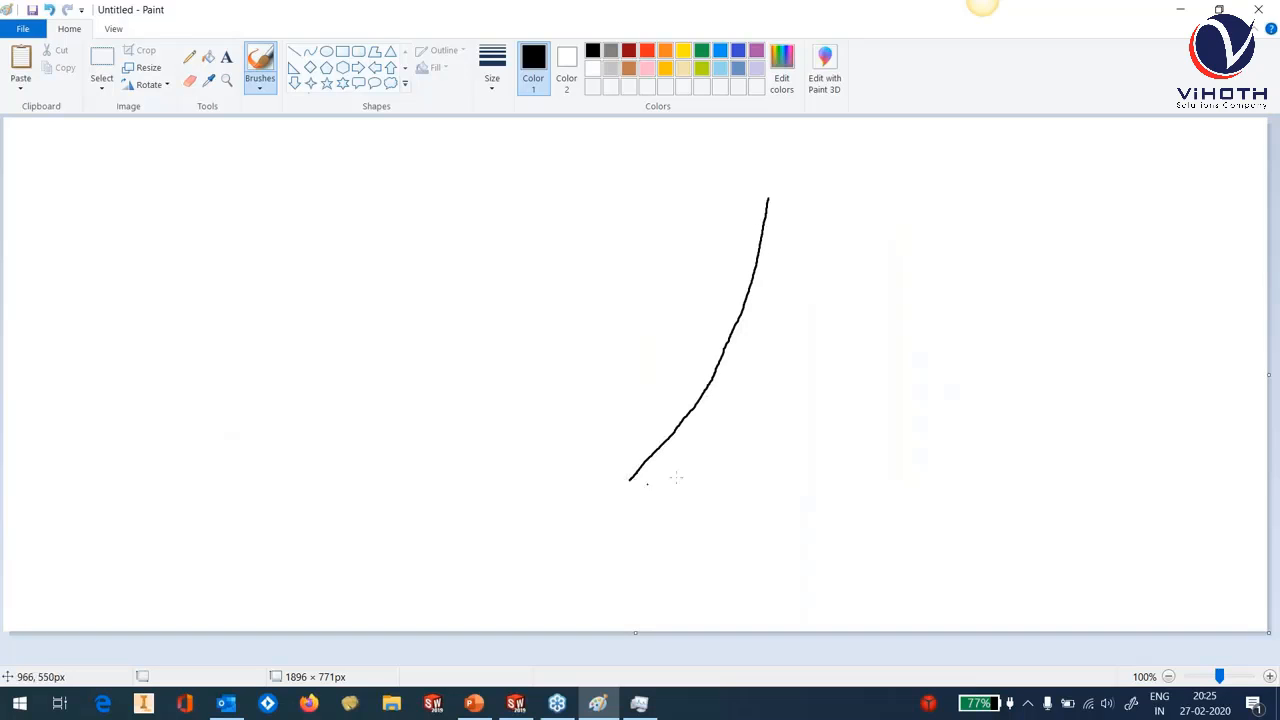
pyautogui.click(506, 706)
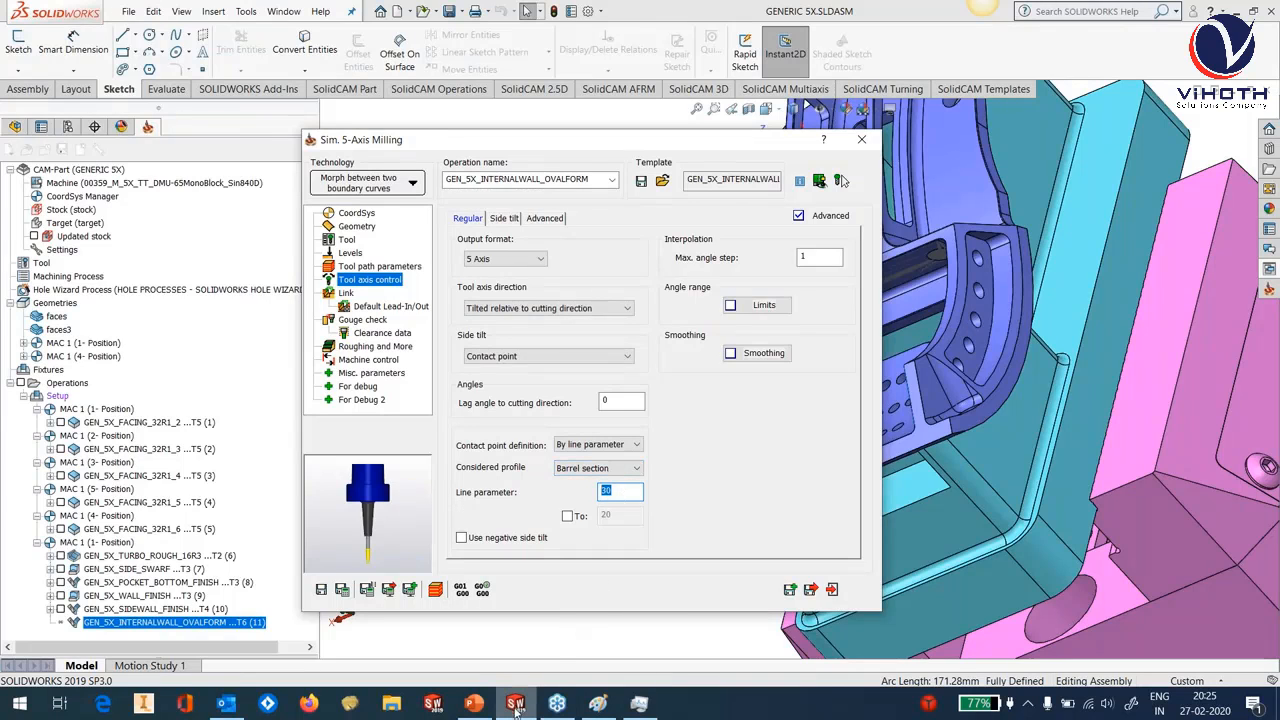
pyautogui.click(598, 704)
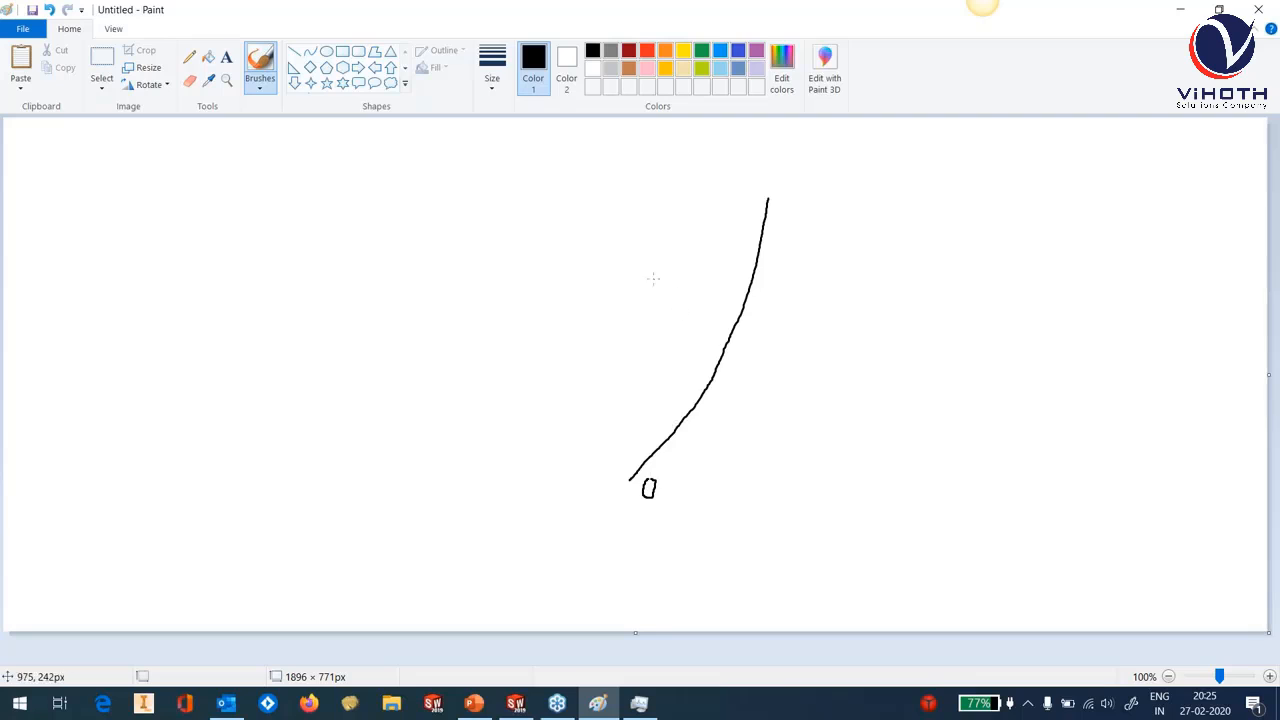
# Annotate the drawn curve with an arrow labelled 95, the label 100 at its upper end, and a contact point marked 30.
pyautogui.moveTo(653, 279)
pyautogui.mouseDown()
pyautogui.moveTo(716, 336)
pyautogui.moveTo(712, 306)
pyautogui.mouseUp()
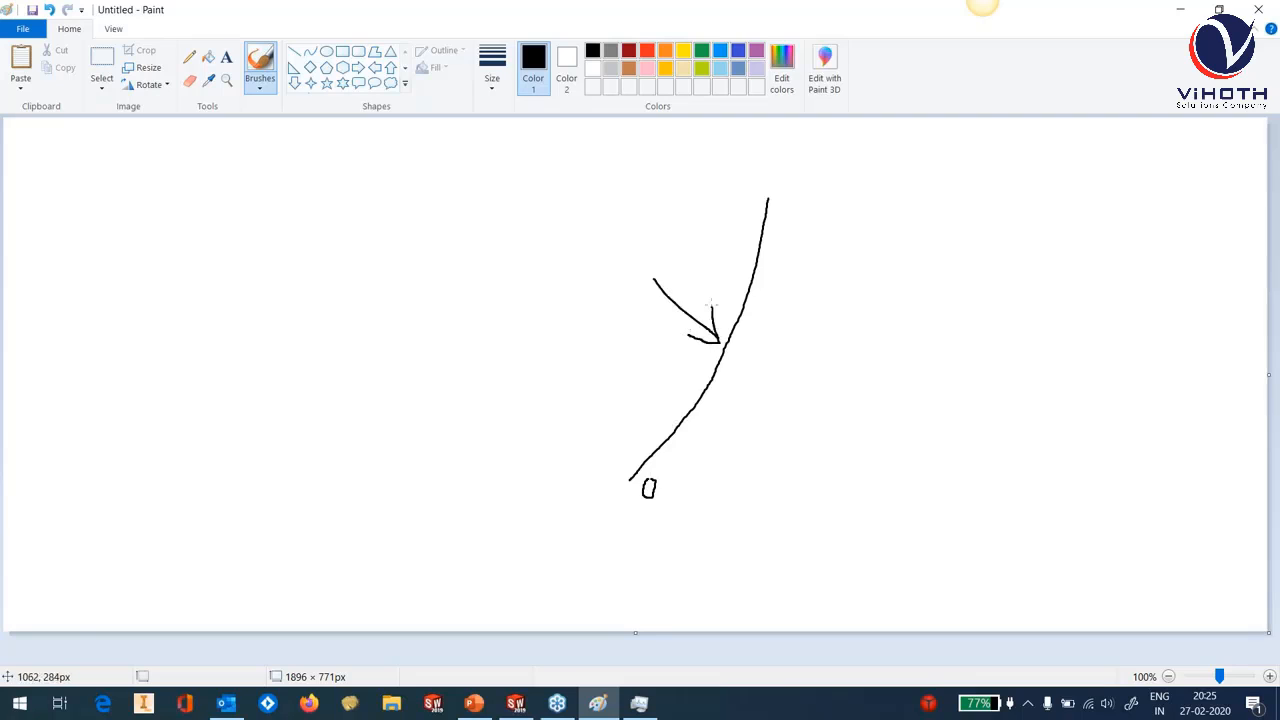
pyautogui.moveTo(577, 242)
pyautogui.mouseDown()
pyautogui.moveTo(566, 257)
pyautogui.moveTo(579, 273)
pyautogui.mouseUp()
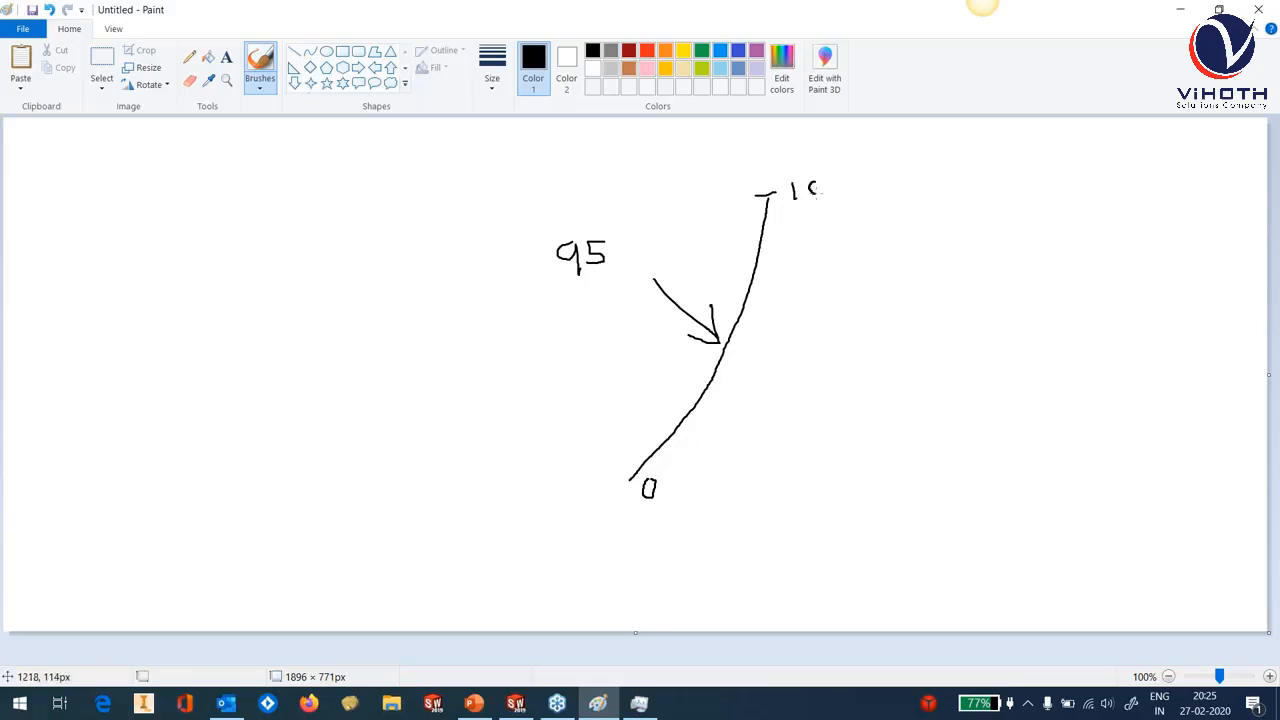
pyautogui.moveTo(817, 194); pyautogui.dragTo(840, 183)
pyautogui.moveTo(696, 385)
pyautogui.mouseDown()
pyautogui.moveTo(738, 401)
pyautogui.moveTo(722, 406)
pyautogui.moveTo(760, 396)
pyautogui.moveTo(756, 386)
pyautogui.mouseUp()
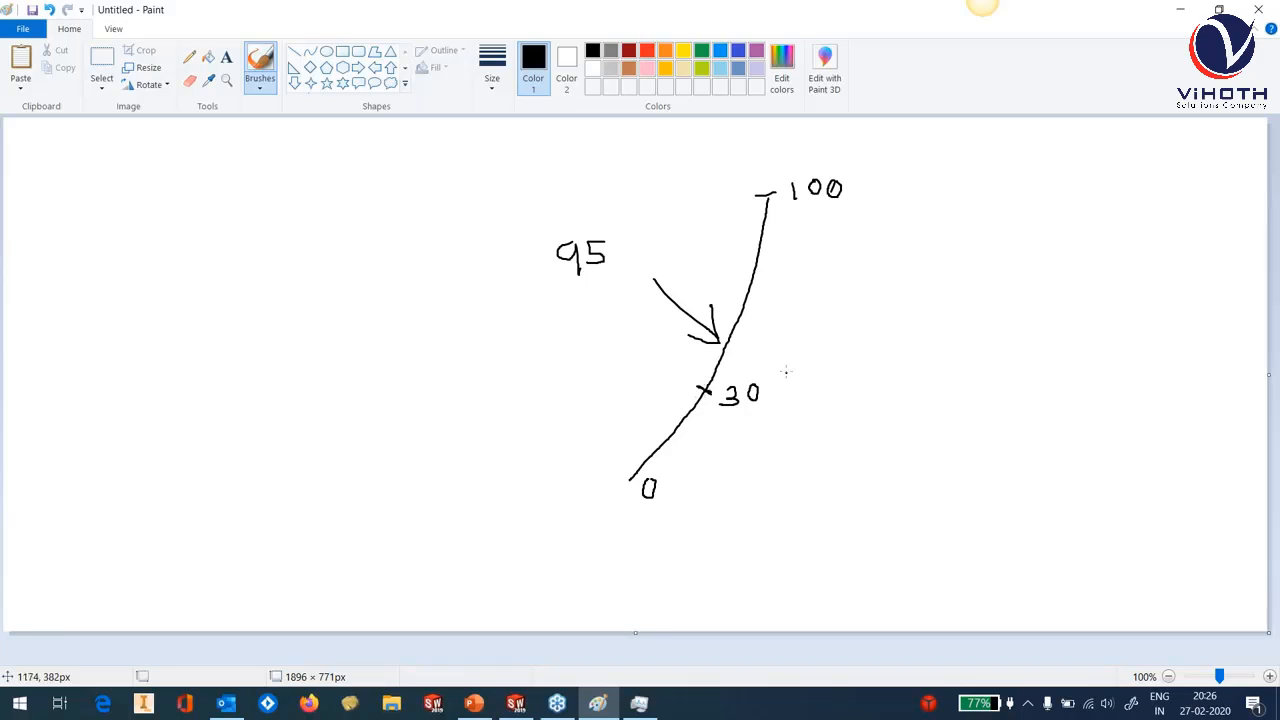
# Circle the 30 mark, add a mark labelled 80 near the curve's upper end, and switch back to SOLIDWORKS.
pyautogui.moveTo(787, 372)
pyautogui.mouseDown()
pyautogui.moveTo(736, 366)
pyautogui.moveTo(720, 400)
pyautogui.moveTo(758, 424)
pyautogui.moveTo(788, 372)
pyautogui.mouseUp()
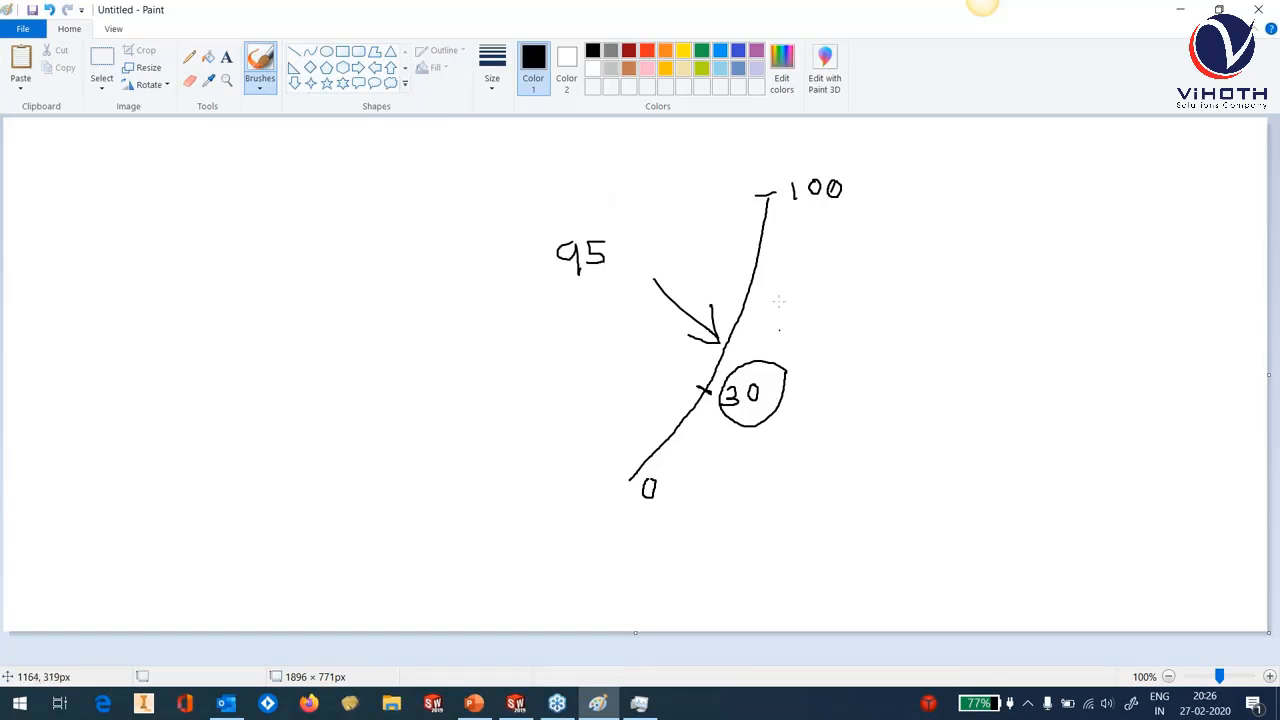
pyautogui.moveTo(743, 234)
pyautogui.mouseDown()
pyautogui.moveTo(804, 243)
pyautogui.moveTo(812, 226)
pyautogui.moveTo(830, 246)
pyautogui.moveTo(836, 226)
pyautogui.mouseUp()
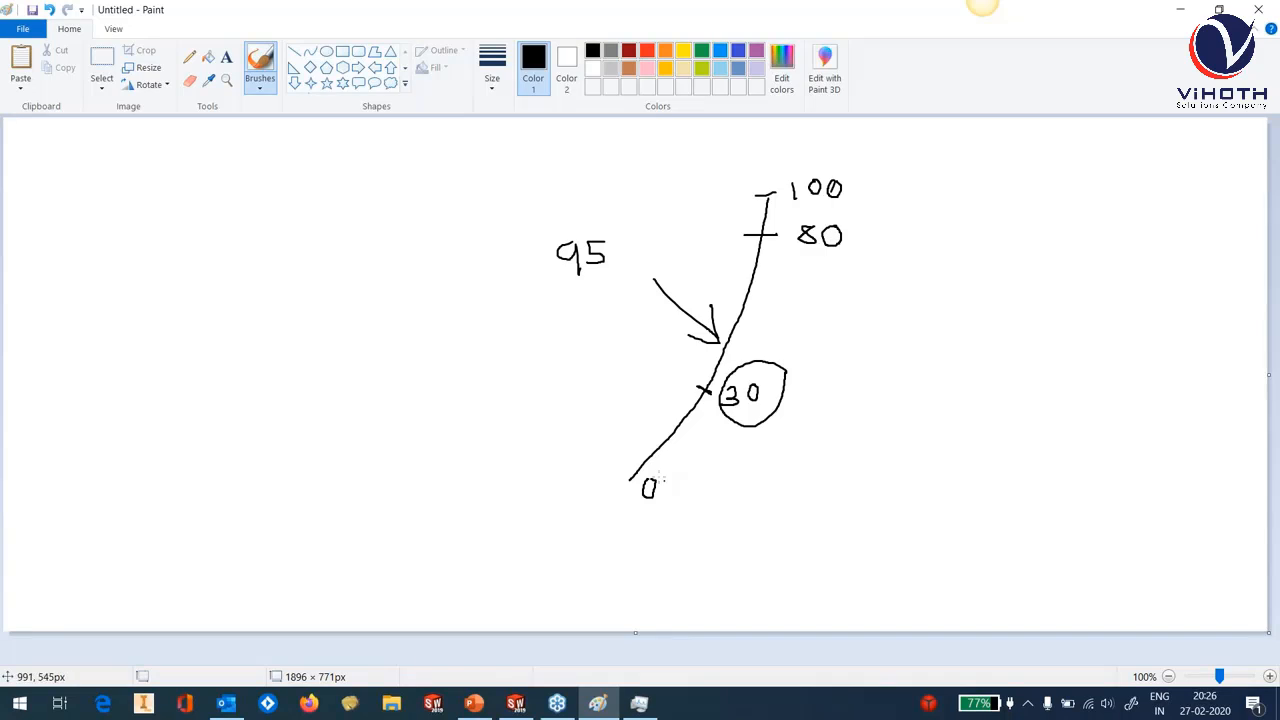
pyautogui.moveTo(640, 448); pyautogui.dragTo(686, 473)
pyautogui.click(1201, 10)
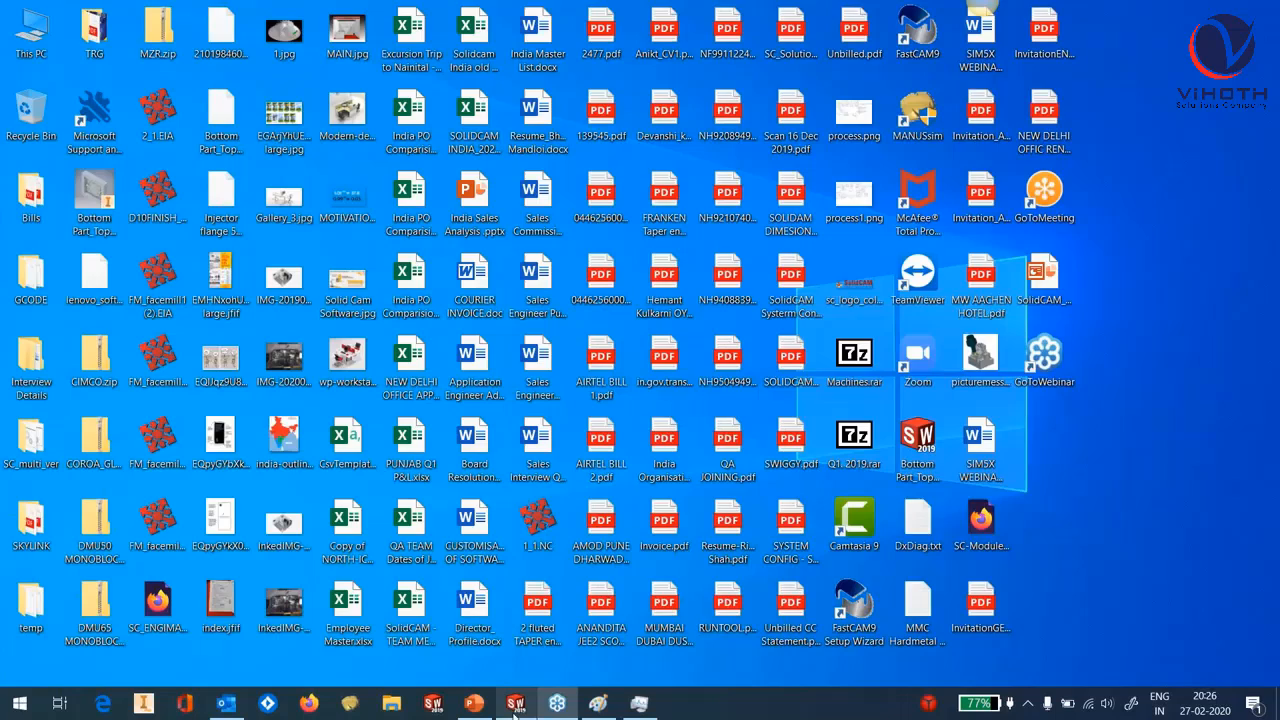
pyautogui.click(516, 703)
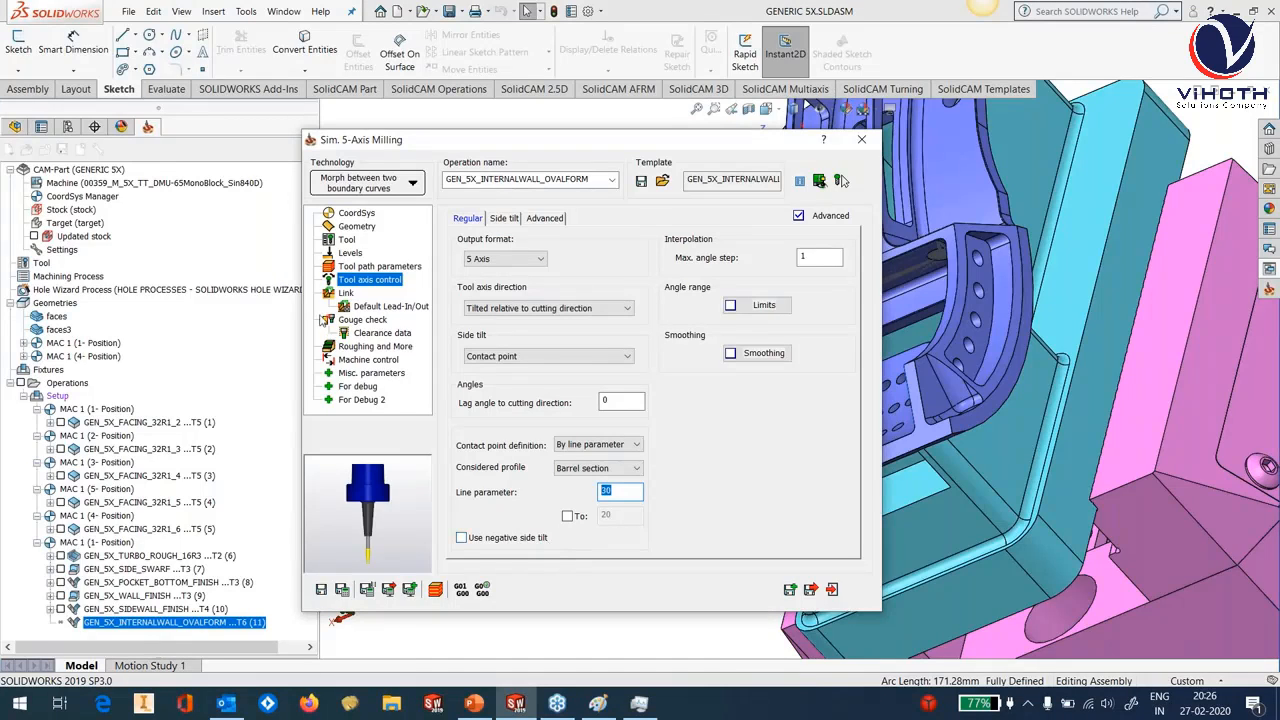
# Review the first gouge check's Tilt tool strategy and its advanced options for automatic tilting.
pyautogui.click(345, 320)
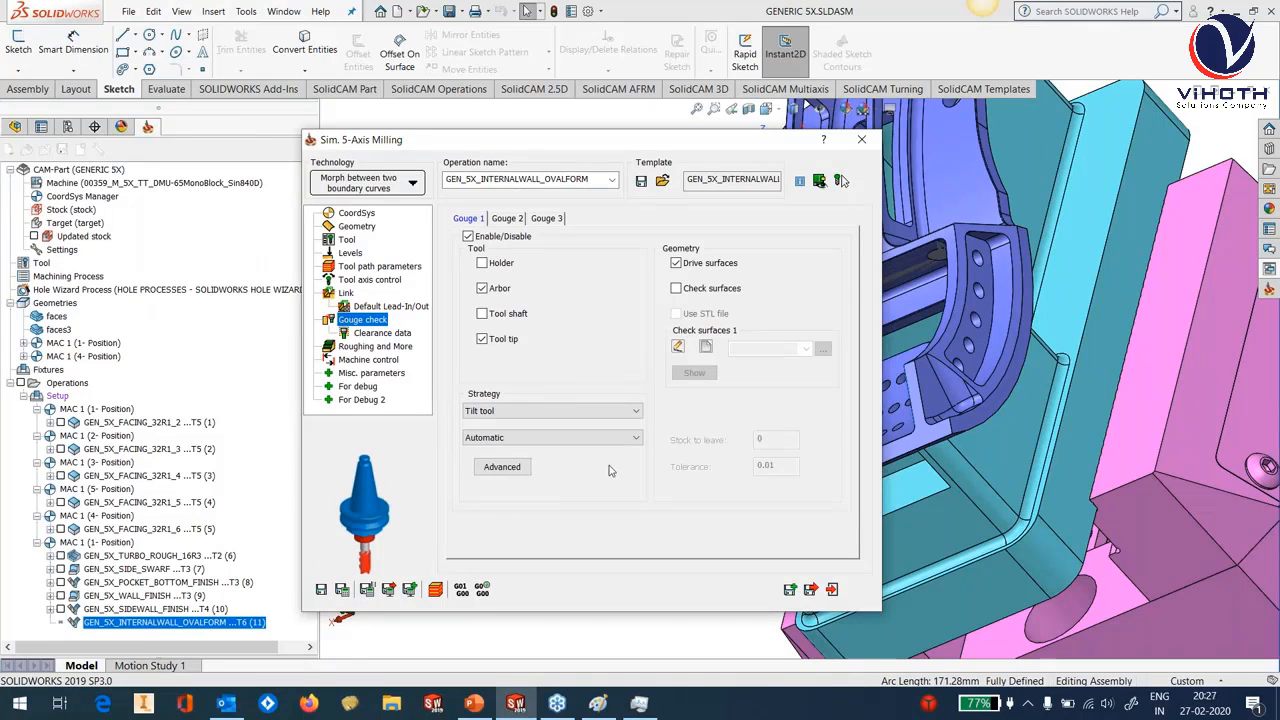
pyautogui.click(503, 467)
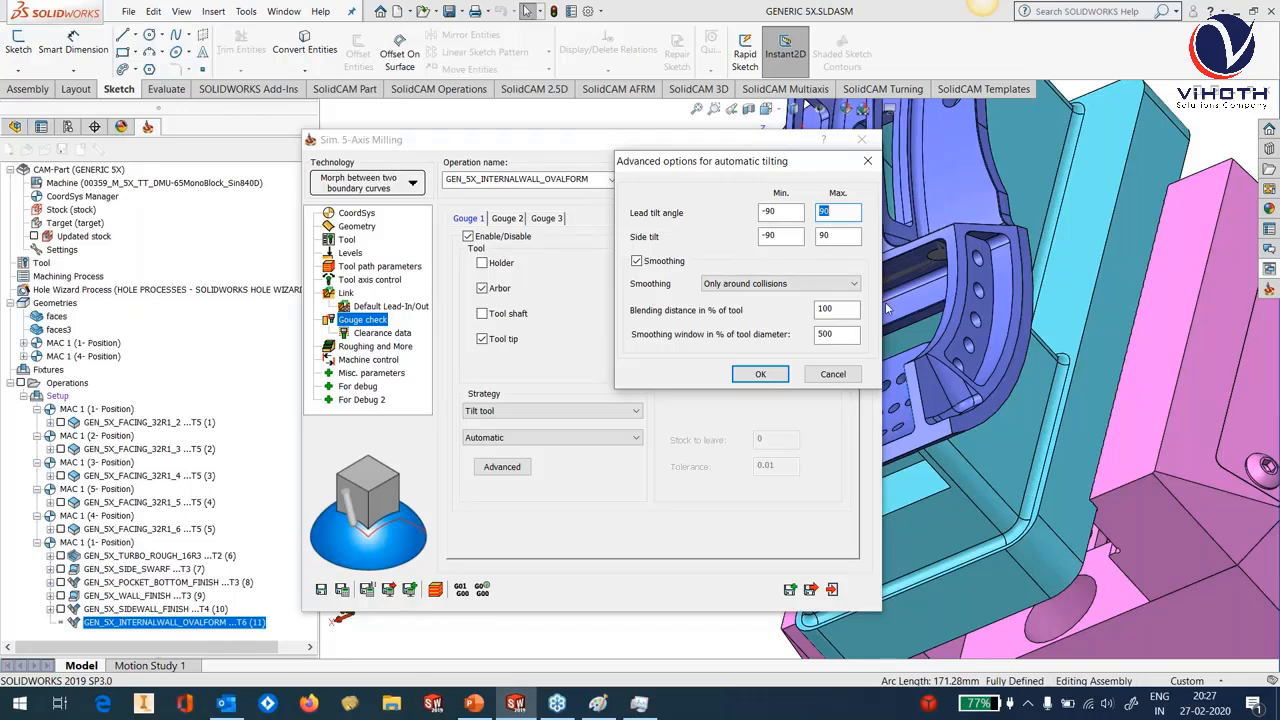
pyautogui.click(760, 374)
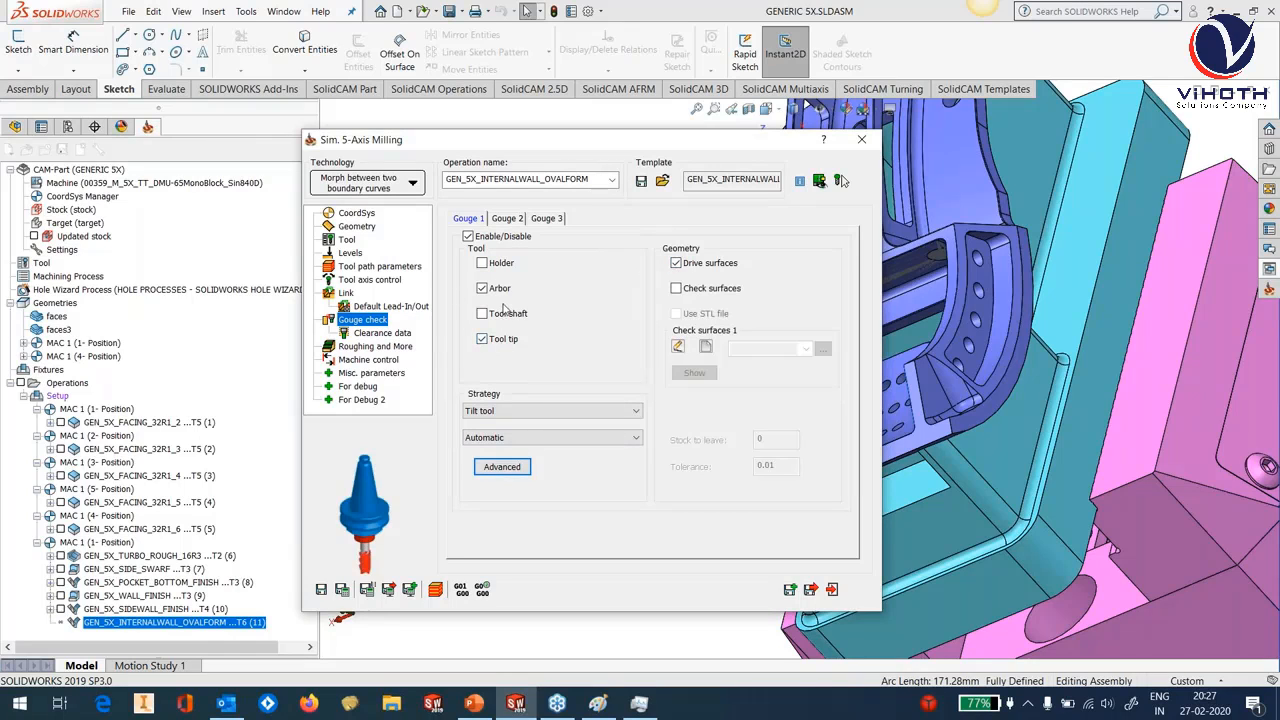
# Define the second gouge check's check surfaces from the pocket floor and the fillets along the walls and corners.
pyautogui.click(510, 219)
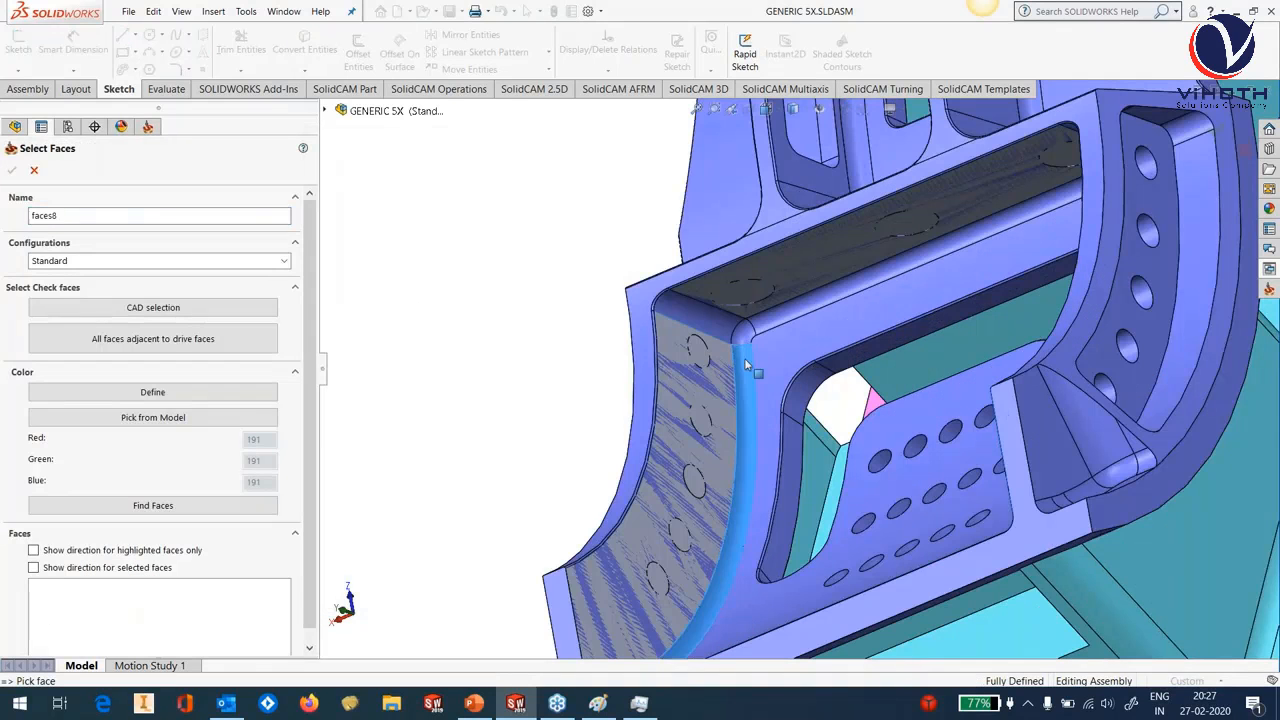
pyautogui.click(742, 340)
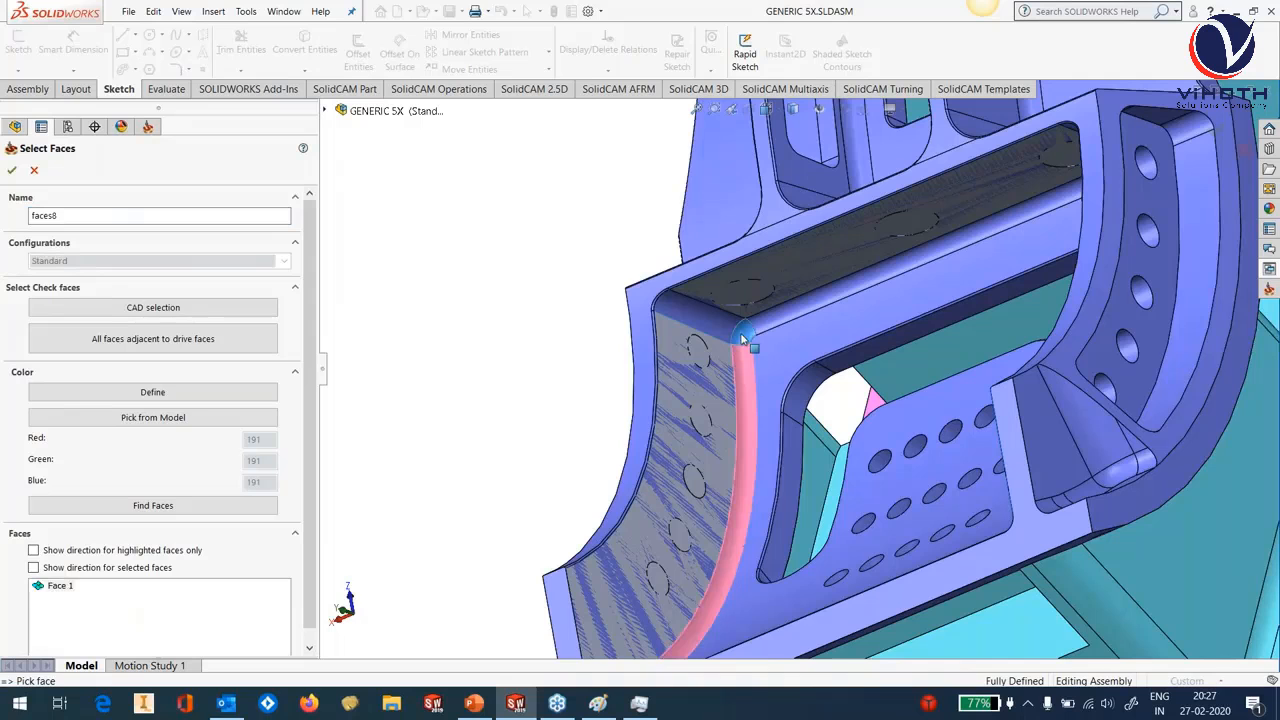
pyautogui.click(742, 338)
pyautogui.click(758, 320)
pyautogui.click(773, 334)
pyautogui.moveTo(858, 346); pyautogui.dragTo(949, 259, button='middle')
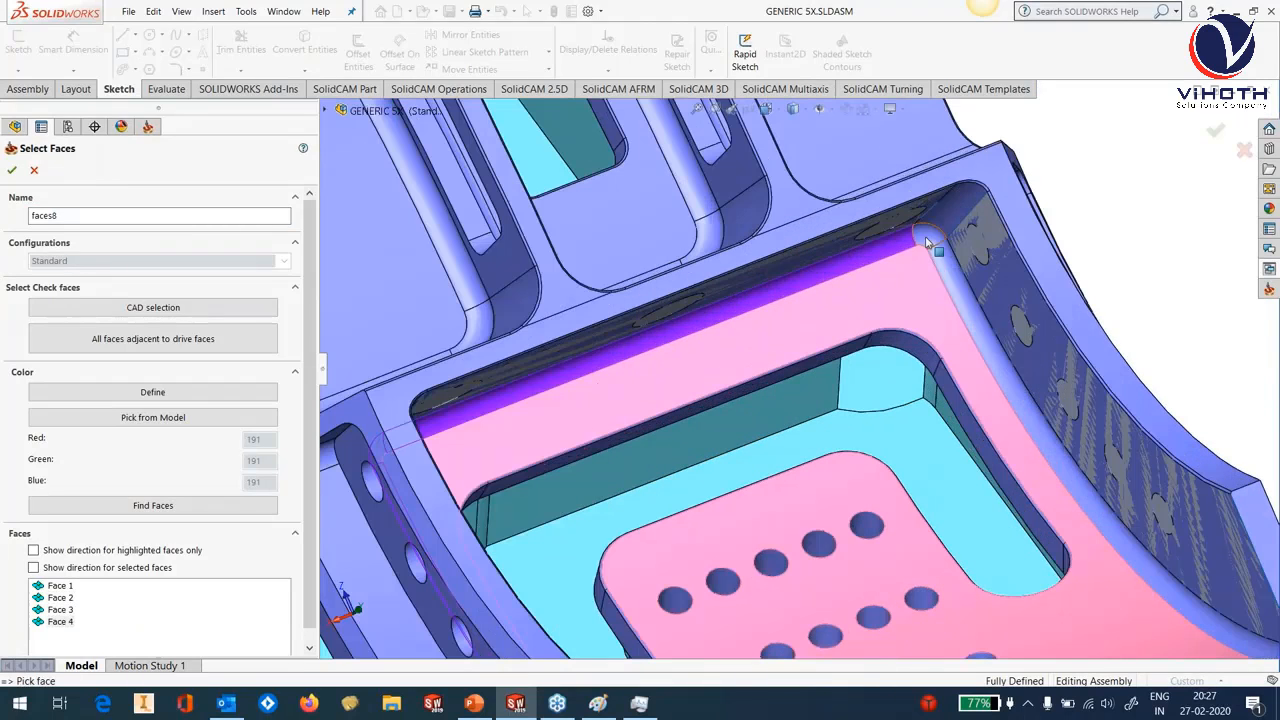
pyautogui.click(949, 261)
pyautogui.scroll(5, 928, 325)
pyautogui.click(12, 174)
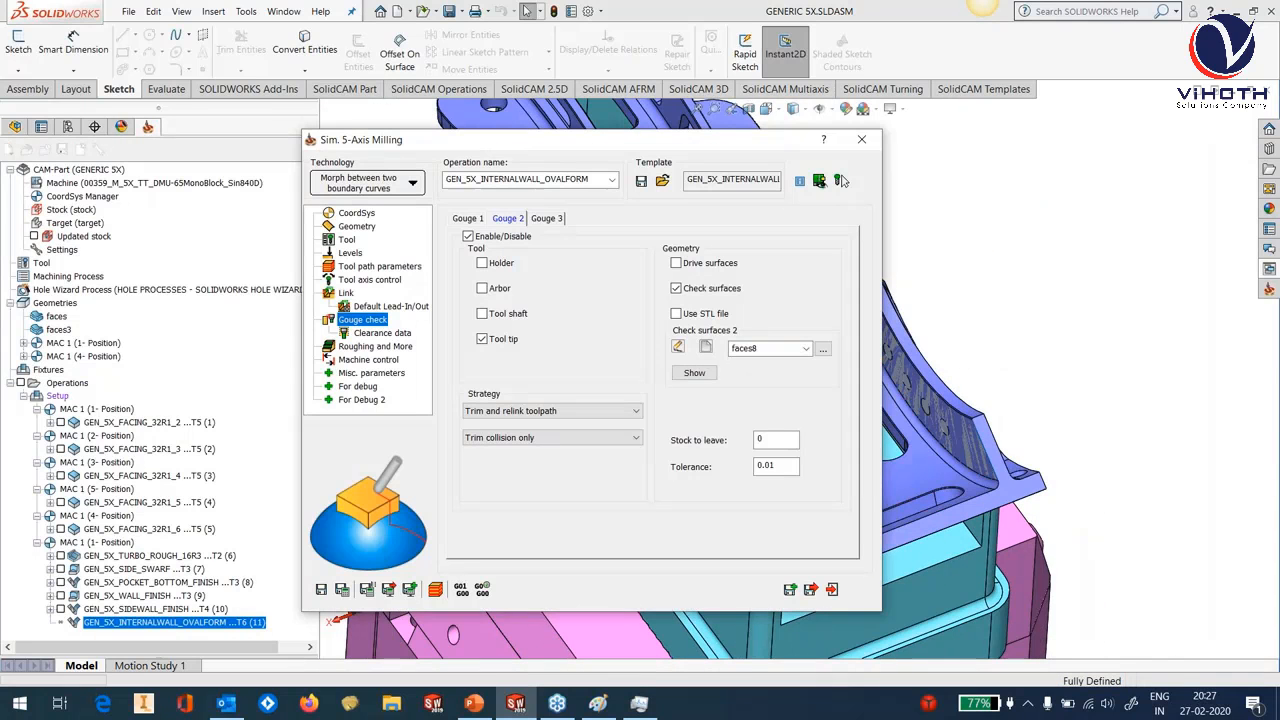
# Save and calculate the oval-form internal wall operation, then close it.
pyautogui.click(342, 590)
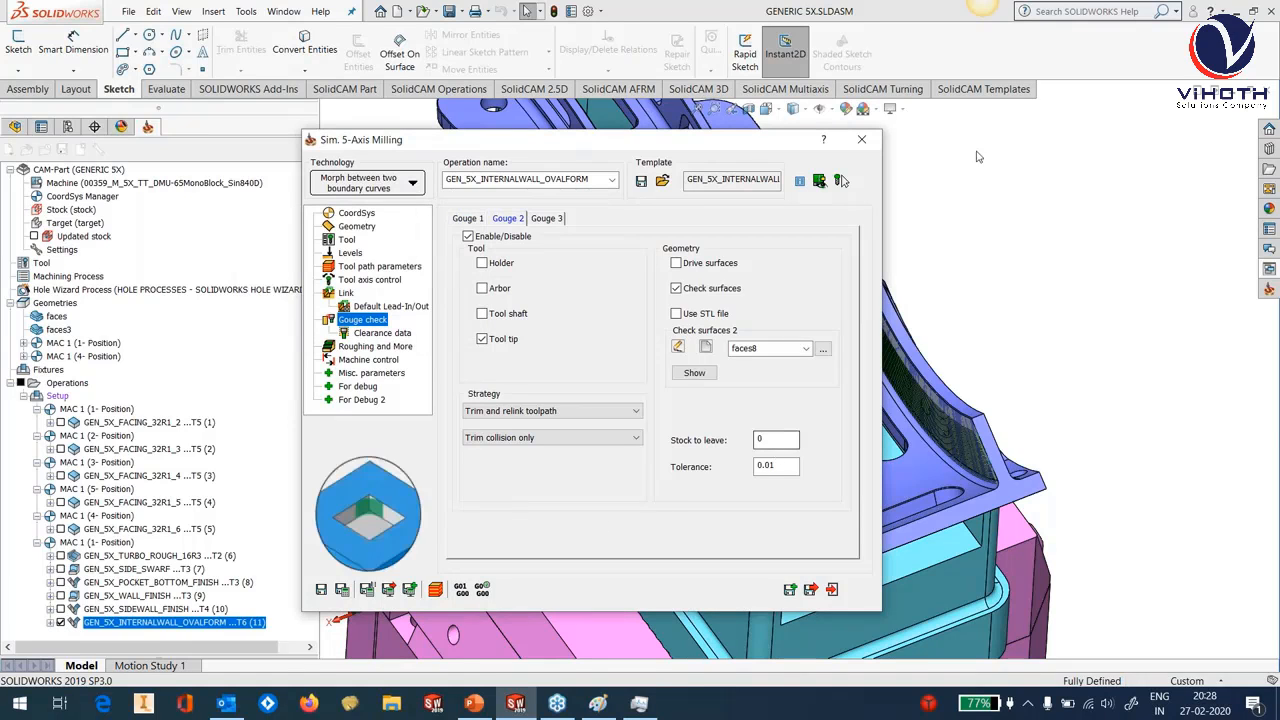
pyautogui.click(861, 140)
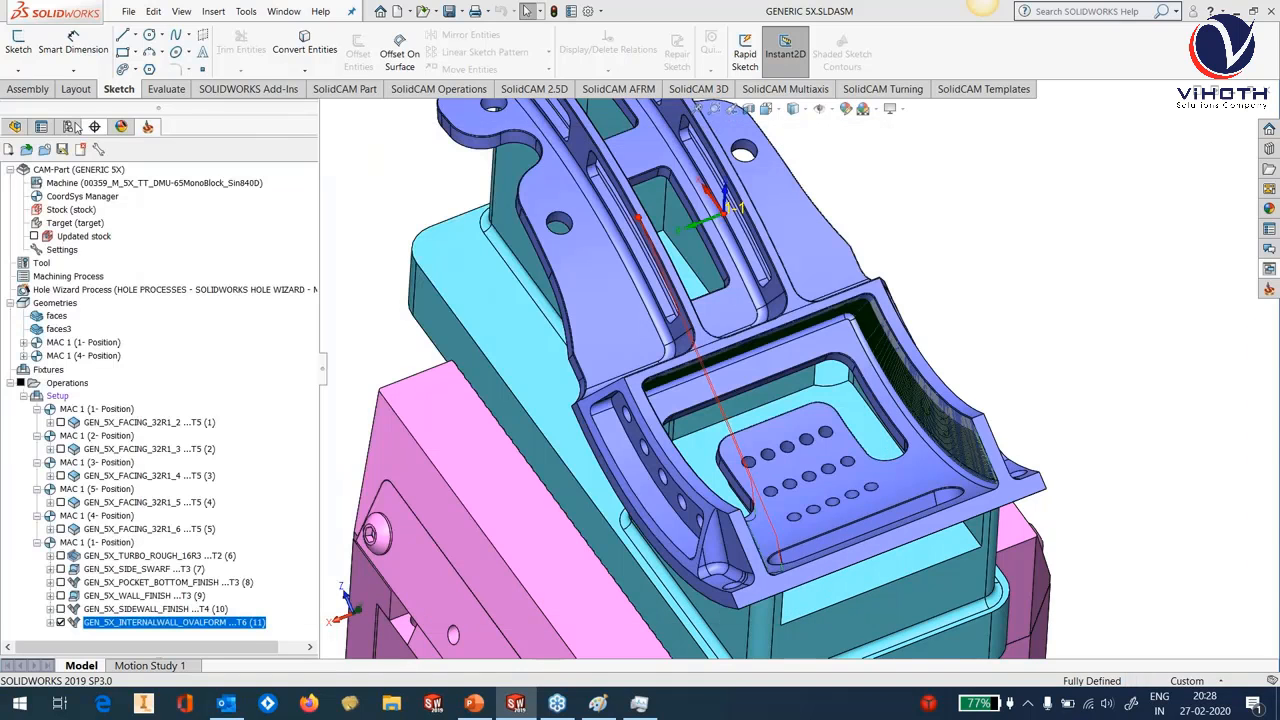
# Hide the helper surface bodies Surface-Plane1, Surface-Untrim9 and Surface-Untrim10 of DesignModel.
pyautogui.click(15, 127)
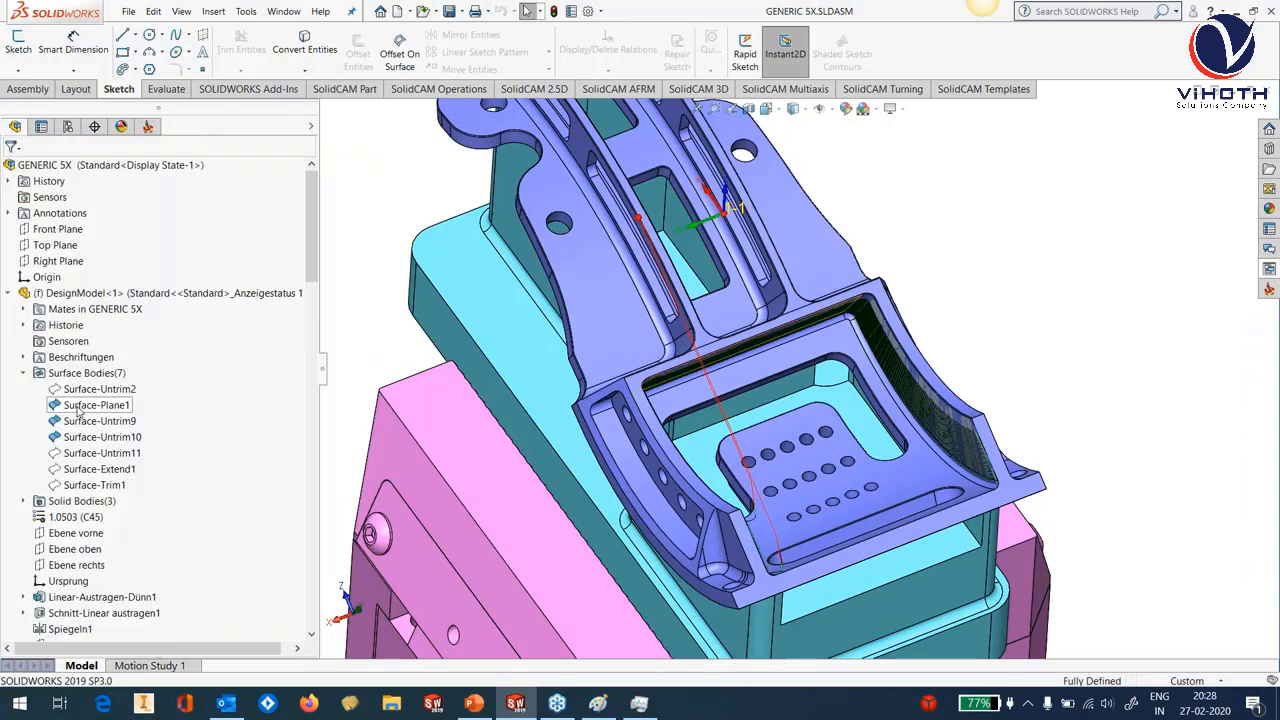
pyautogui.click(84, 406)
pyautogui.click(93, 421)
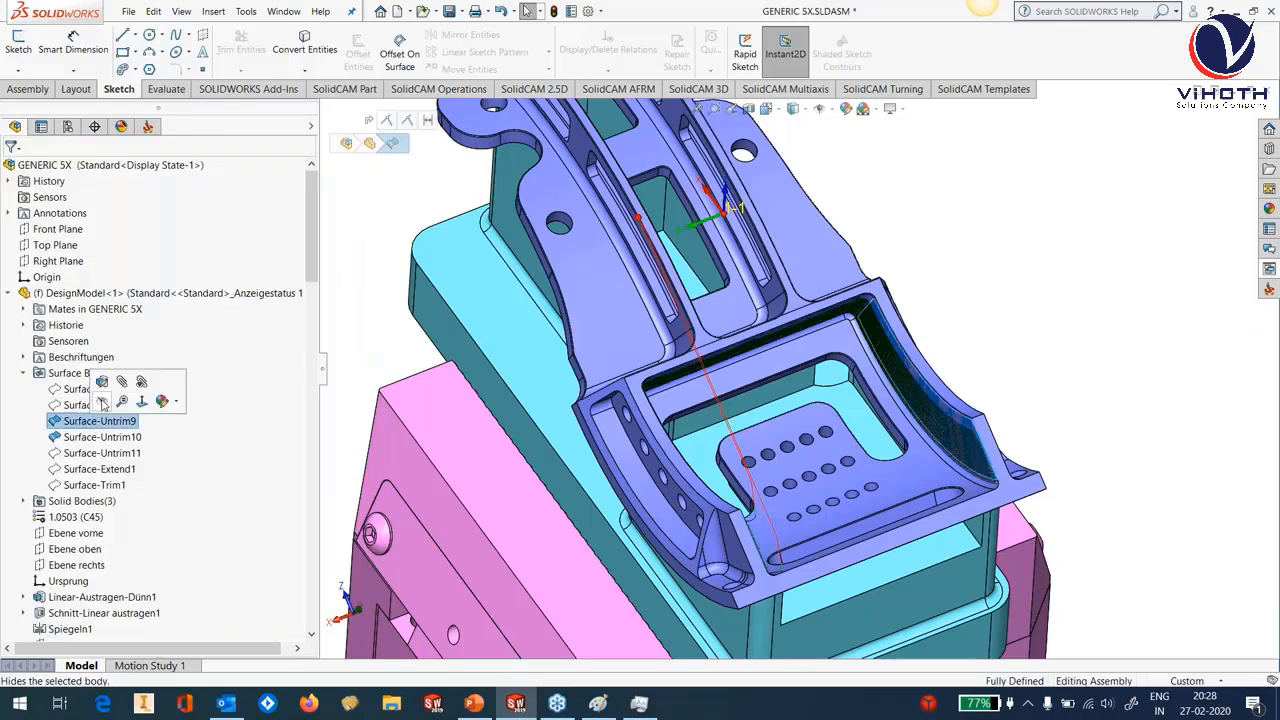
pyautogui.click(98, 440)
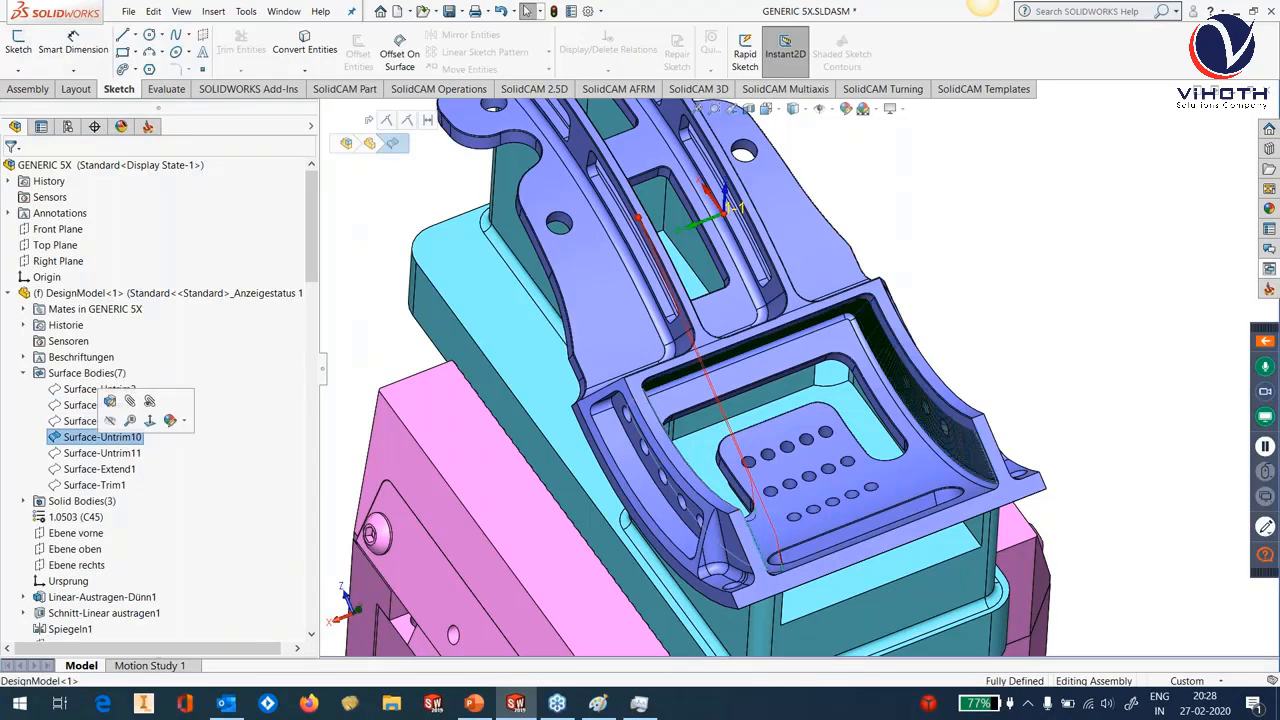
pyautogui.click(357, 320)
# Inspect the calculated toolpath along the pocket's curved and straight internal walls and corner fillets from several angles.
pyautogui.moveTo(812, 500); pyautogui.dragTo(768, 446, button='middle')
pyautogui.scroll(-5, 812, 440)
pyautogui.scroll(-2, 633, 423)
pyautogui.moveTo(612, 394); pyautogui.dragTo(617, 428, button='middle')
pyautogui.scroll(6, 827, 504)
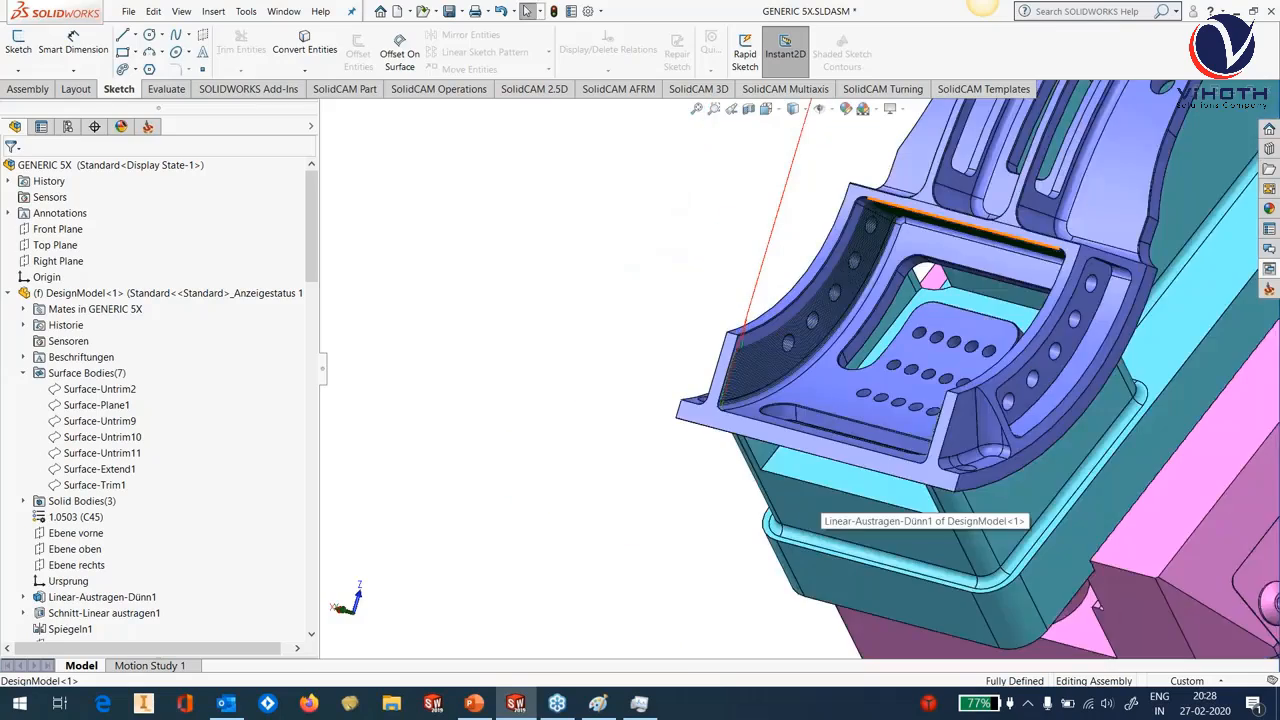
pyautogui.scroll(-7, 856, 281)
pyautogui.scroll(-2, 856, 281)
pyautogui.moveTo(793, 388); pyautogui.dragTo(810, 338, button='middle')
pyautogui.scroll(5, 810, 271)
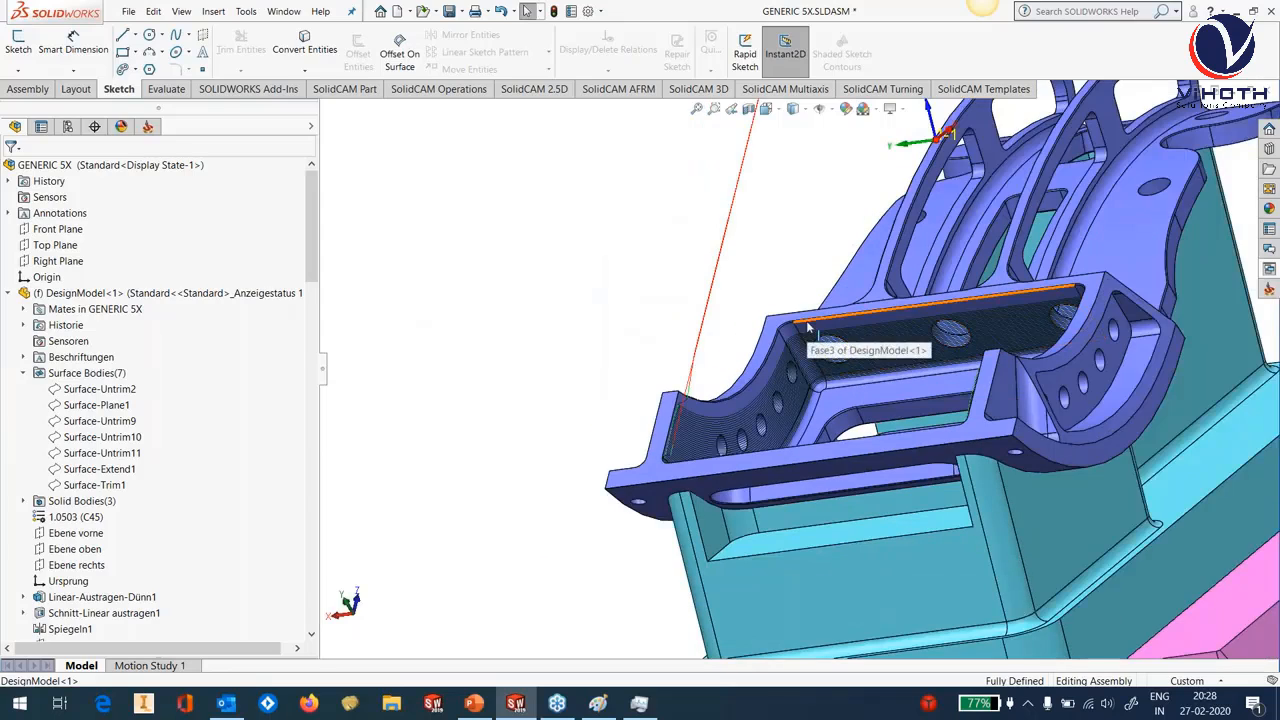
pyautogui.scroll(-1, 835, 345)
pyautogui.scroll(-5, 849, 474)
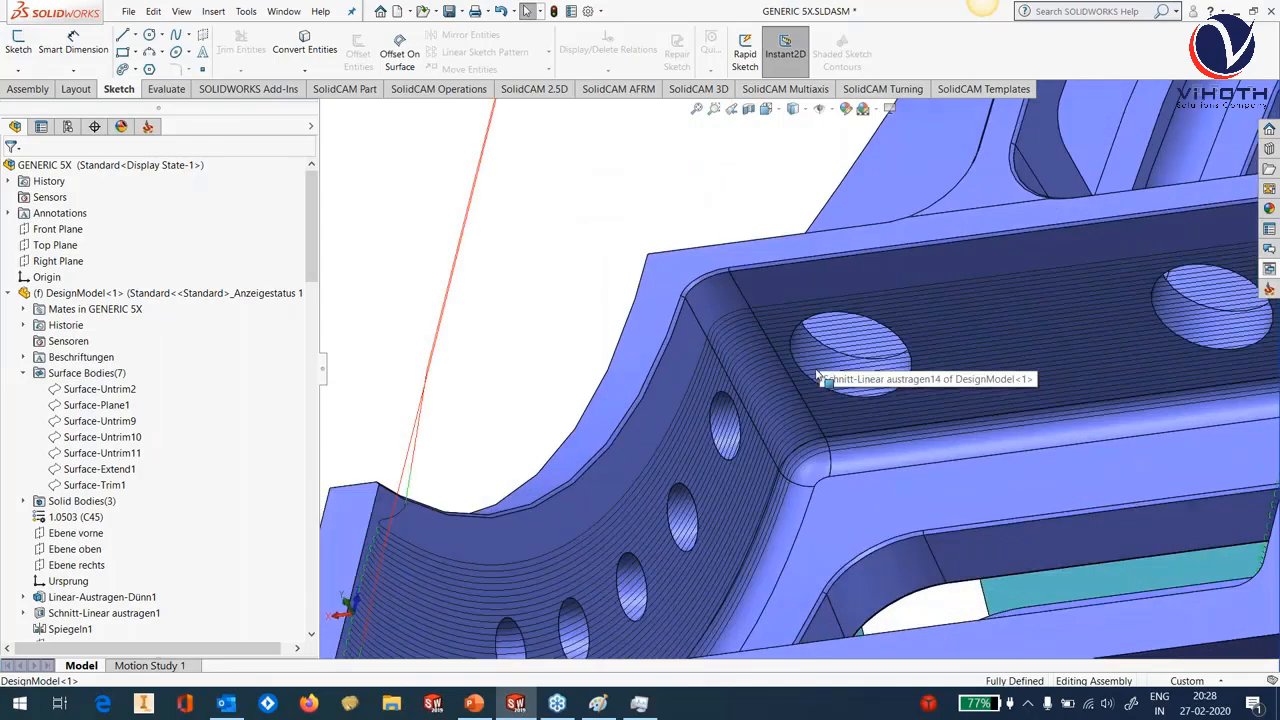
pyautogui.scroll(5, 849, 469)
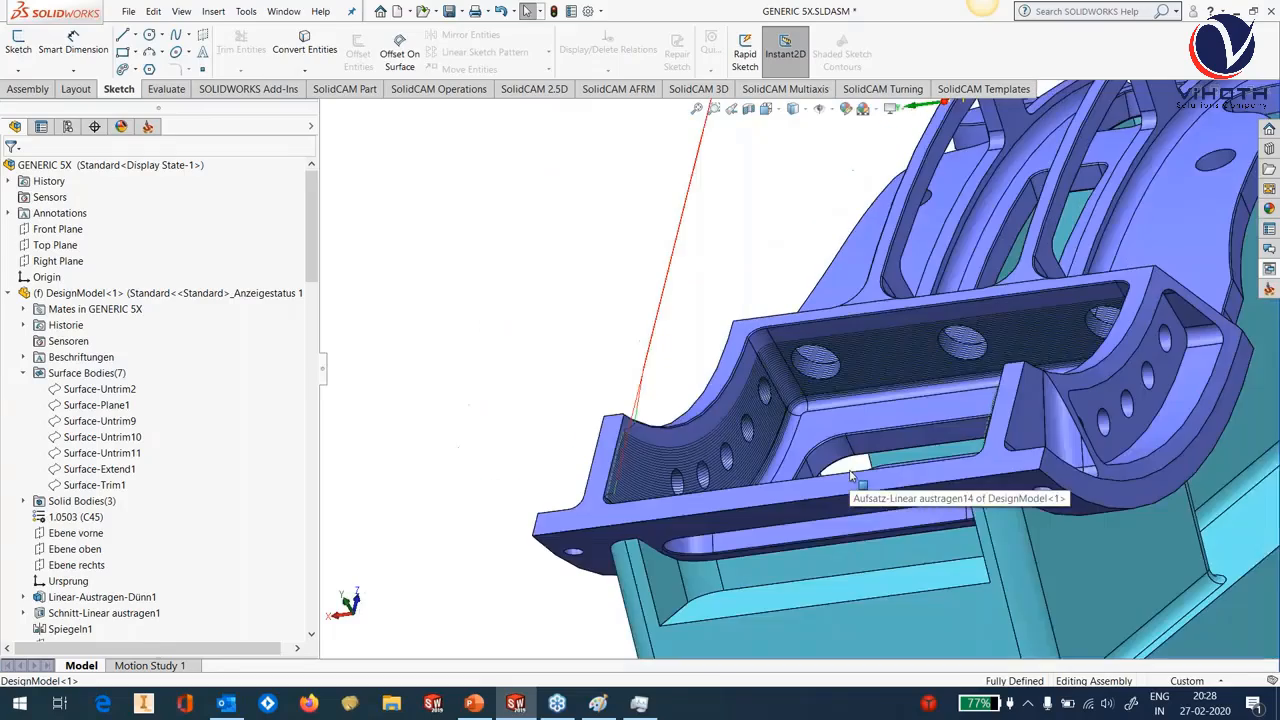
# Run the Host CAD simulation of the oval-form internal wall operation and pause it partway through the wall passes.
pyautogui.scroll(-2, 849, 475)
pyautogui.scroll(-5, 958, 352)
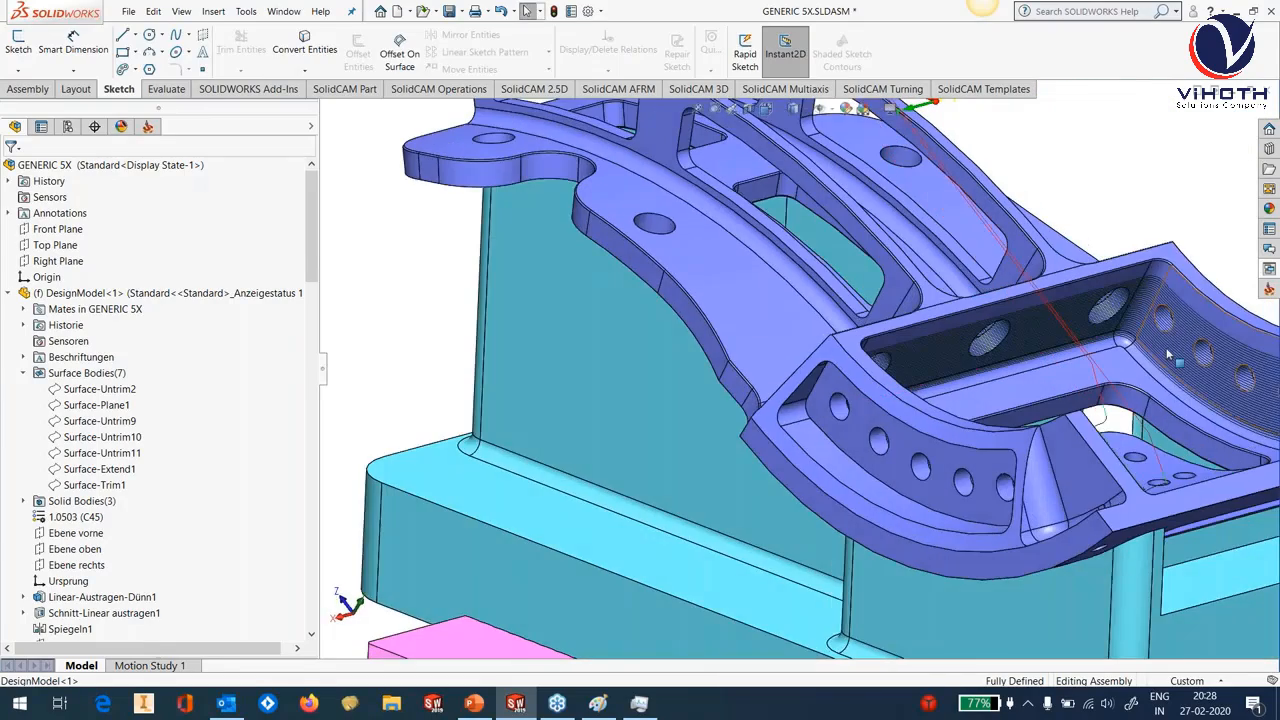
pyautogui.scroll(6, 917, 429)
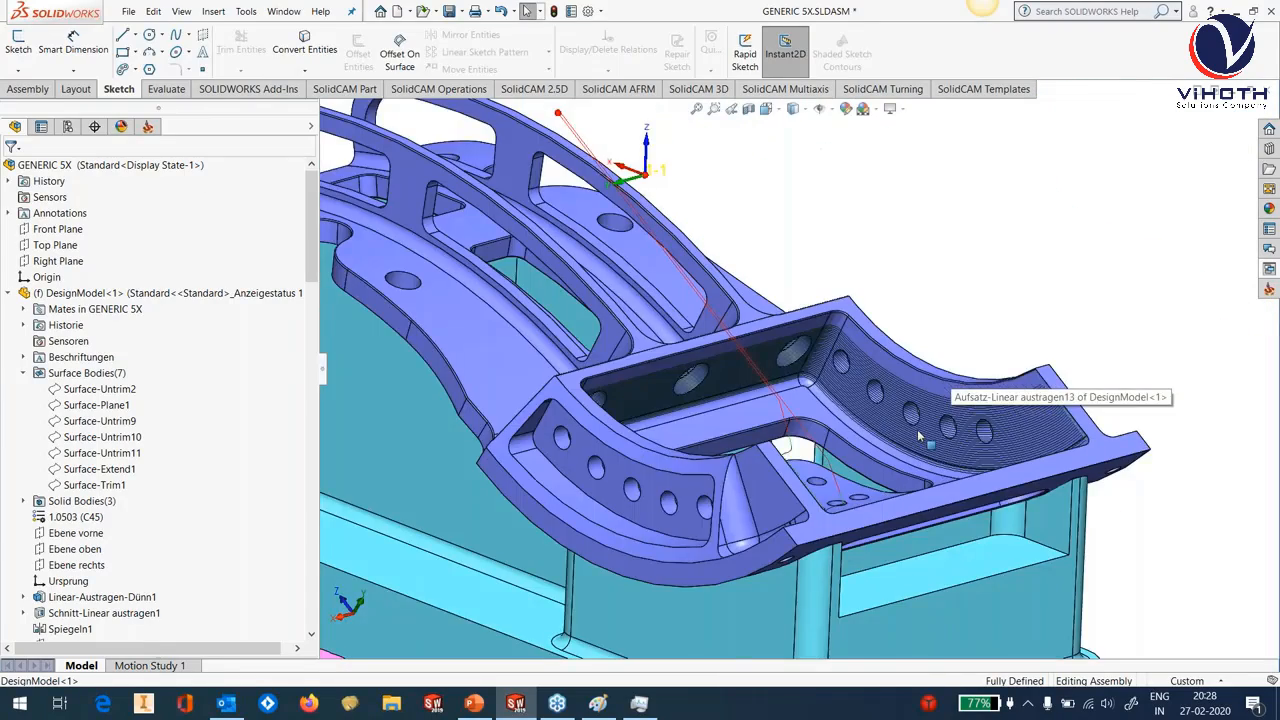
pyautogui.click(148, 126)
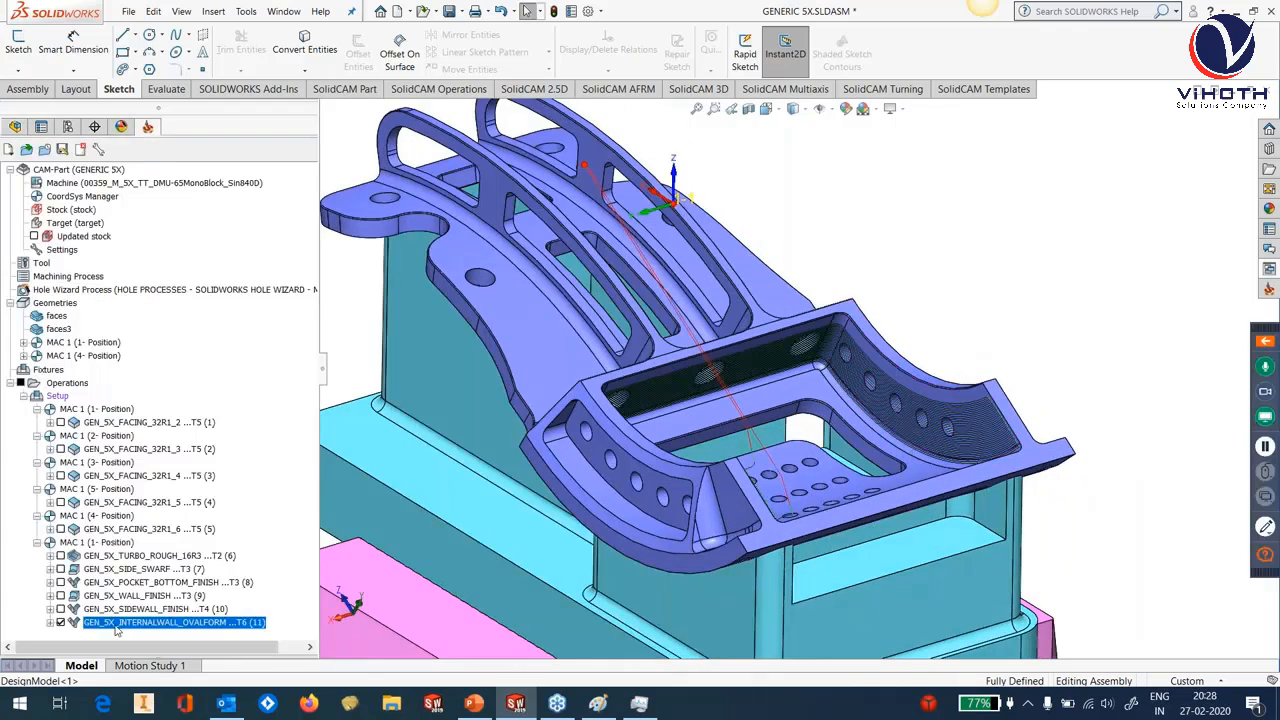
pyautogui.rightClick(100, 622)
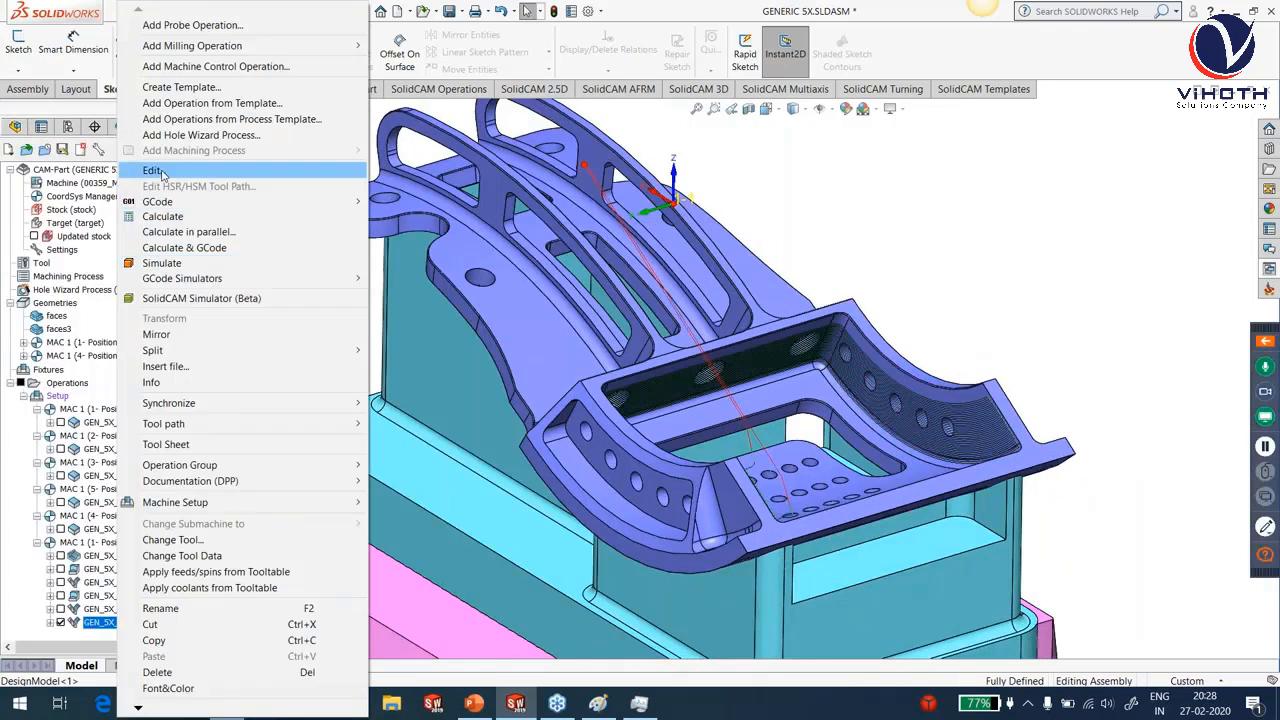
pyautogui.click(162, 264)
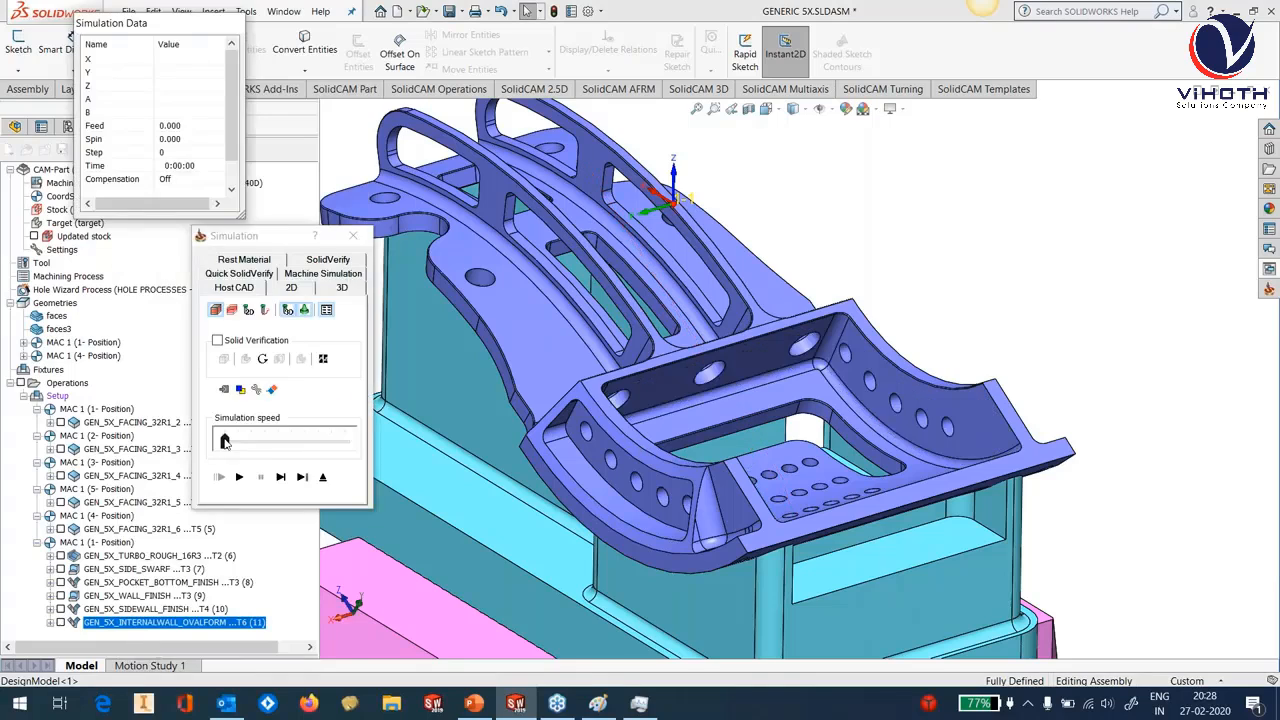
pyautogui.click(241, 477)
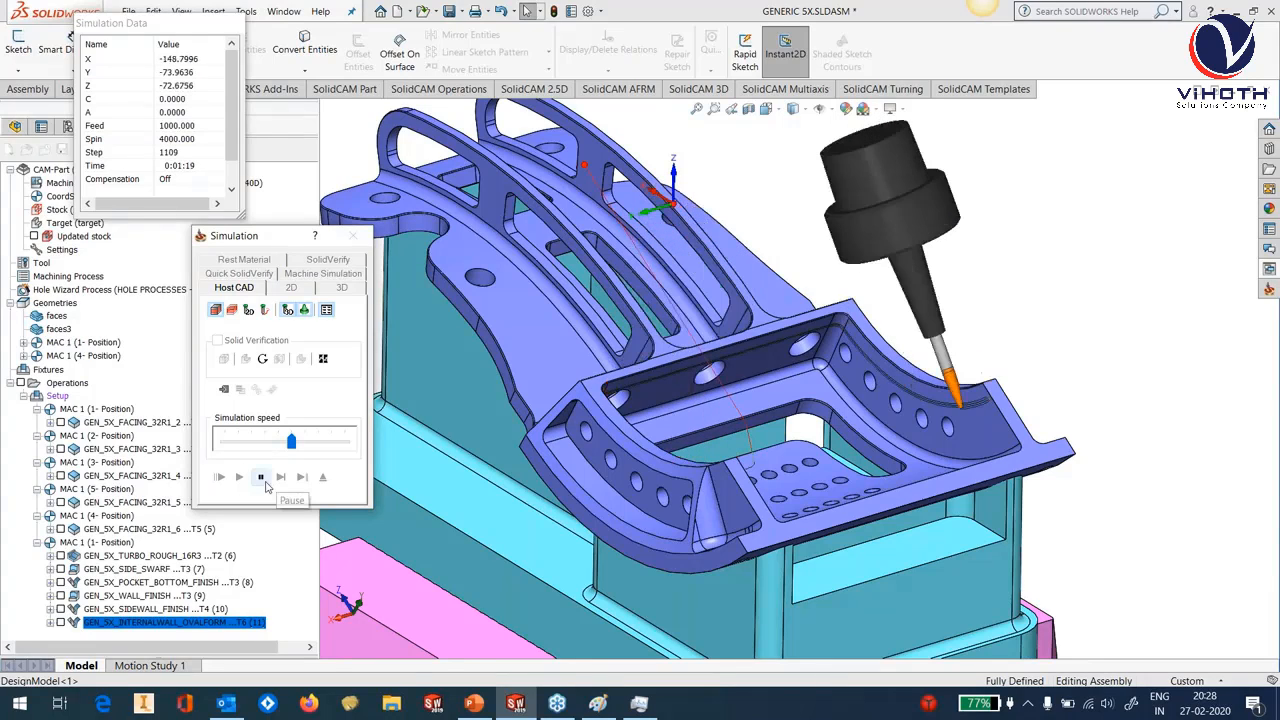
pyautogui.click(261, 477)
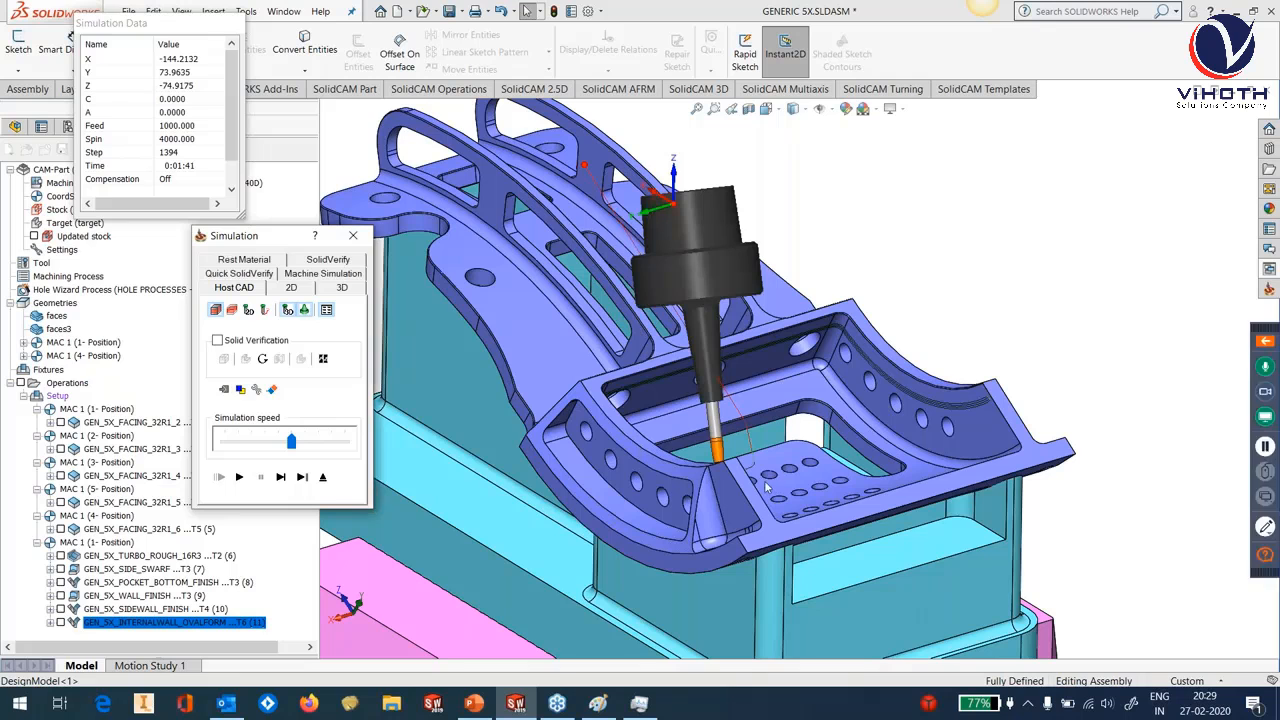
# Examine the paused tapered tool's position against the curved internal wall up close from several angles.
pyautogui.scroll(-10, 766, 487)
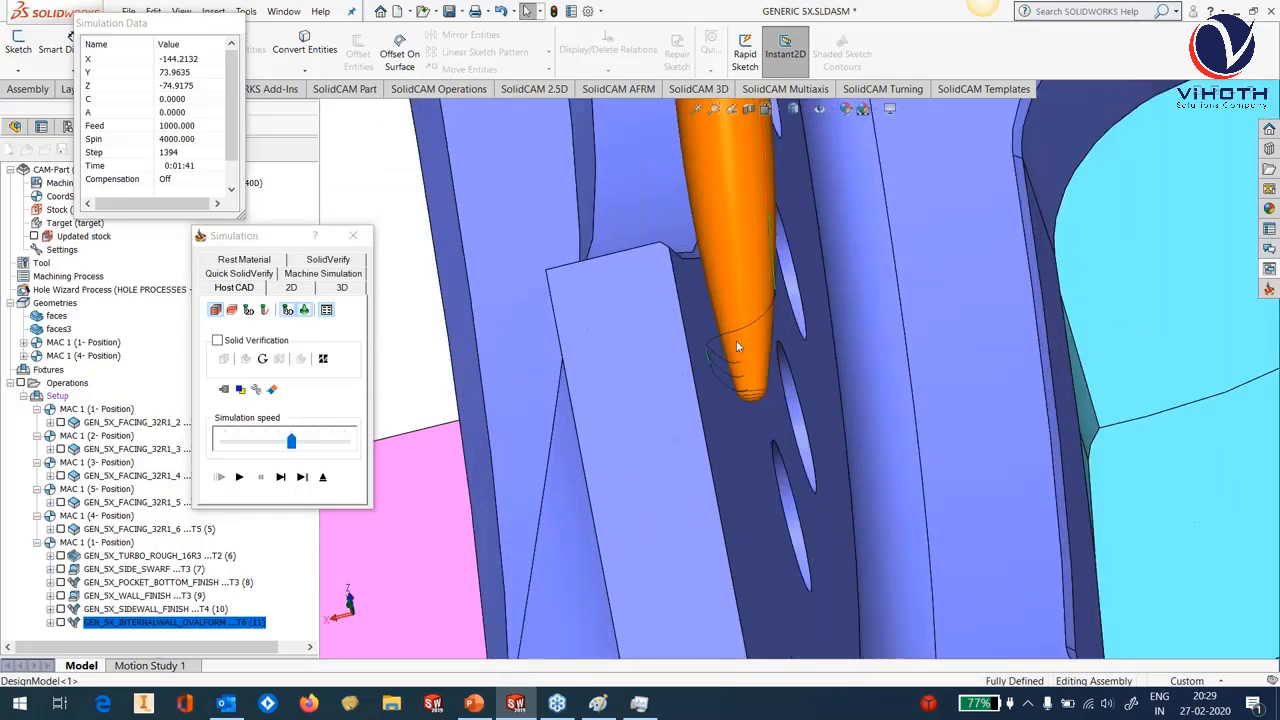
pyautogui.moveTo(736, 340); pyautogui.dragTo(729, 274, button='middle')
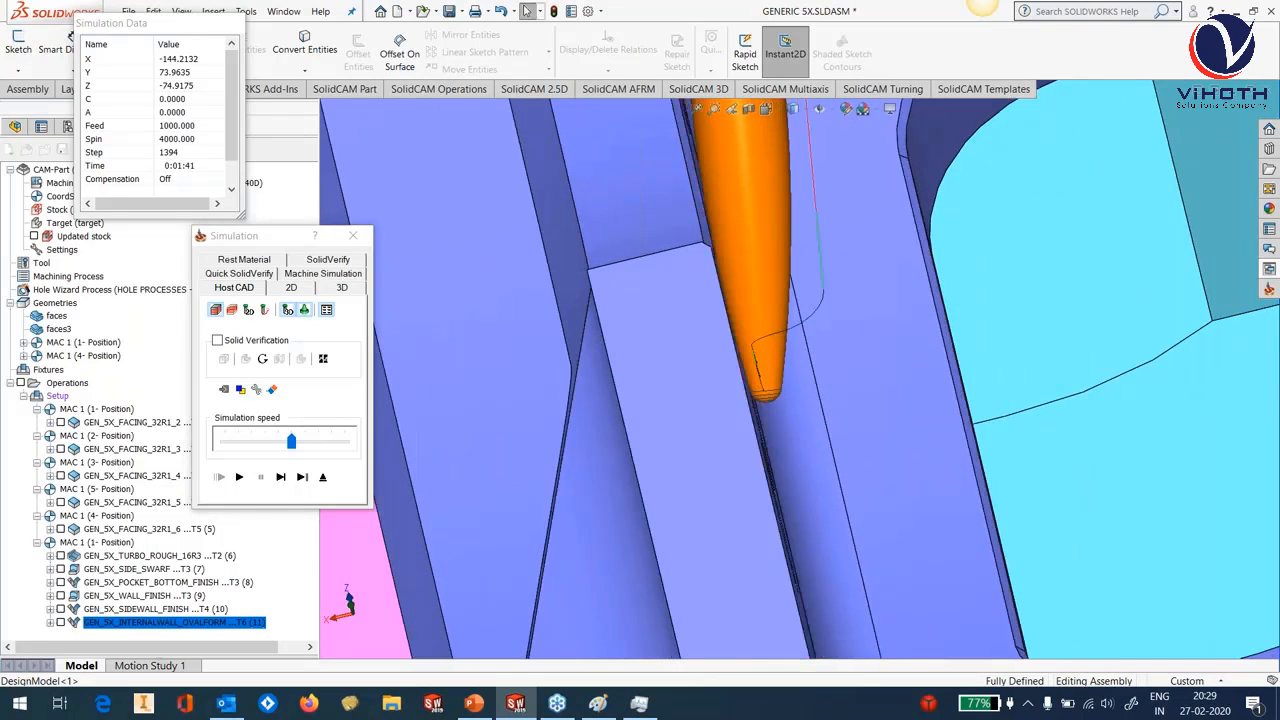
pyautogui.scroll(-3, 729, 274)
pyautogui.scroll(-2, 729, 274)
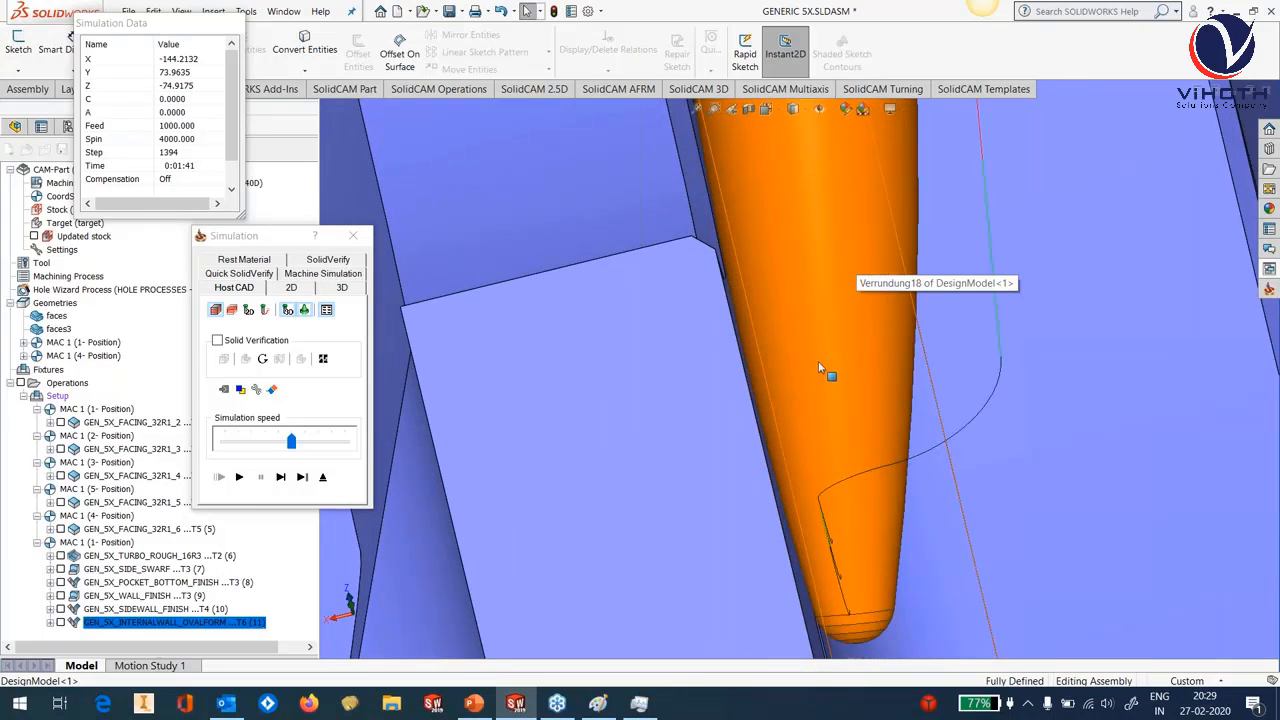
pyautogui.scroll(1, 818, 368)
pyautogui.scroll(1, 818, 368)
pyautogui.moveTo(793, 366); pyautogui.dragTo(817, 404, button='middle')
pyautogui.scroll(4, 817, 404)
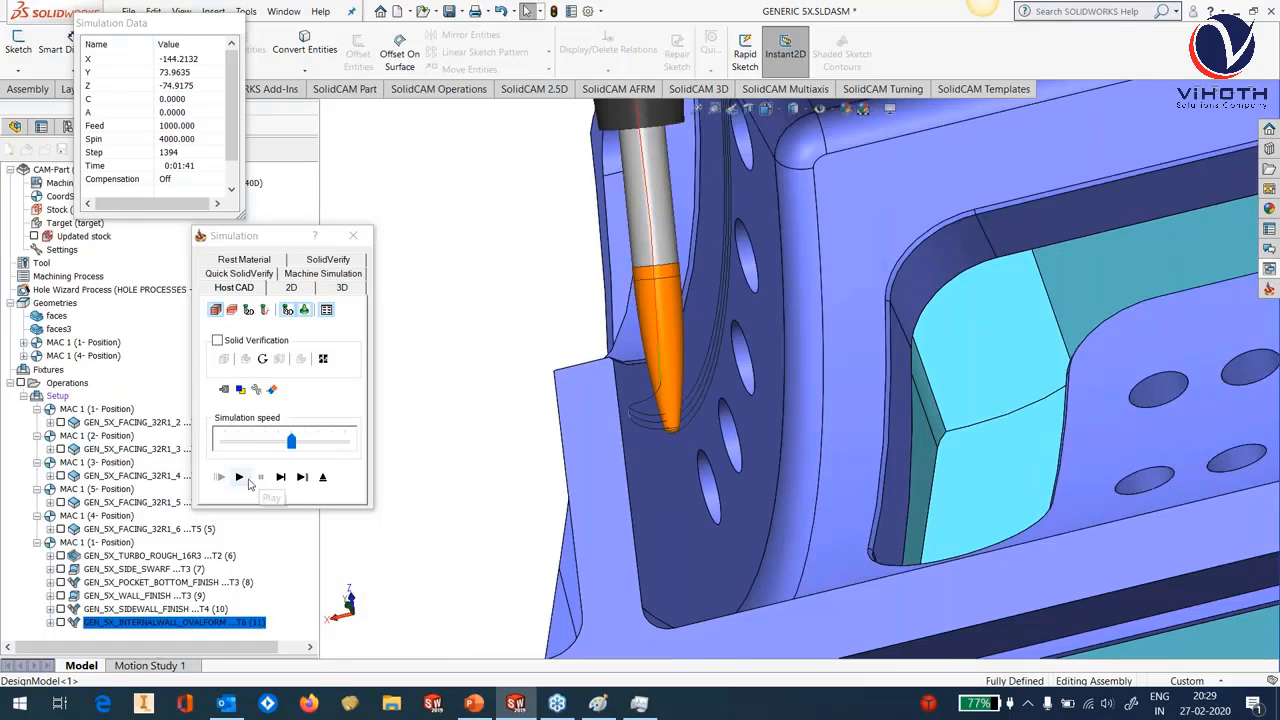
# Resume the simulation to watch further internal wall passes, and exit it.
pyautogui.click(248, 480)
pyautogui.scroll(4, 796, 440)
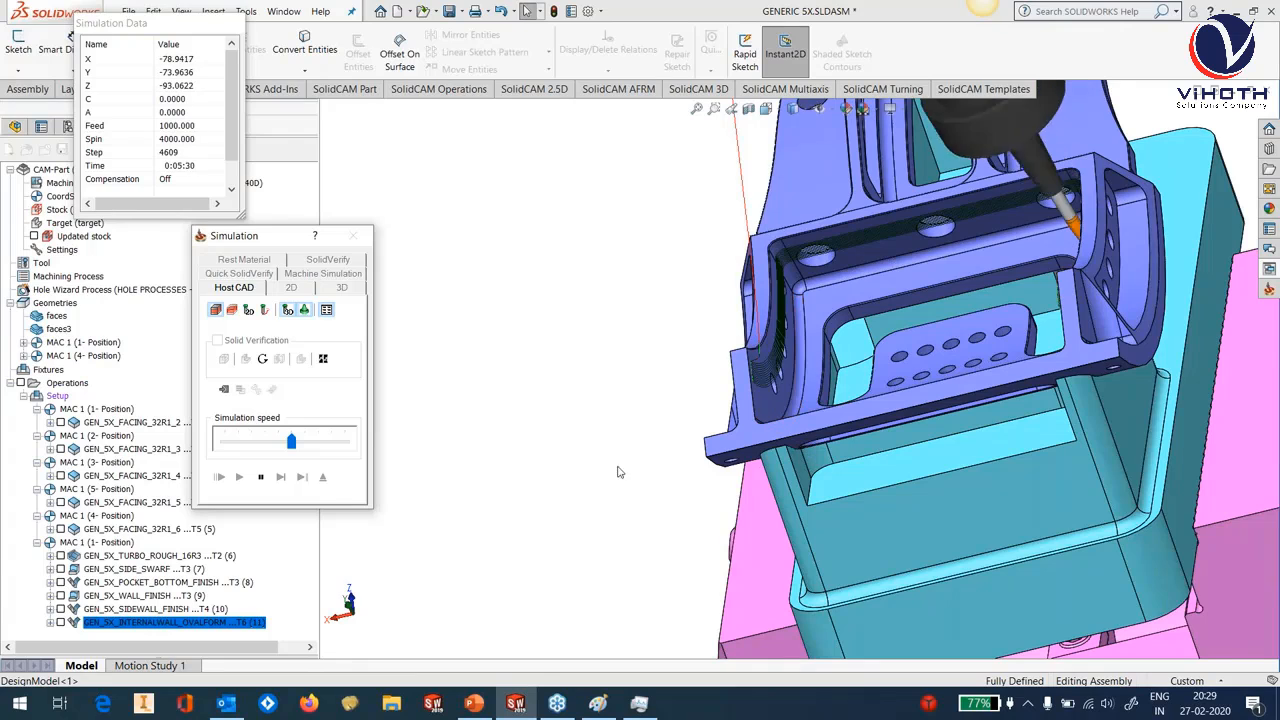
pyautogui.click(322, 477)
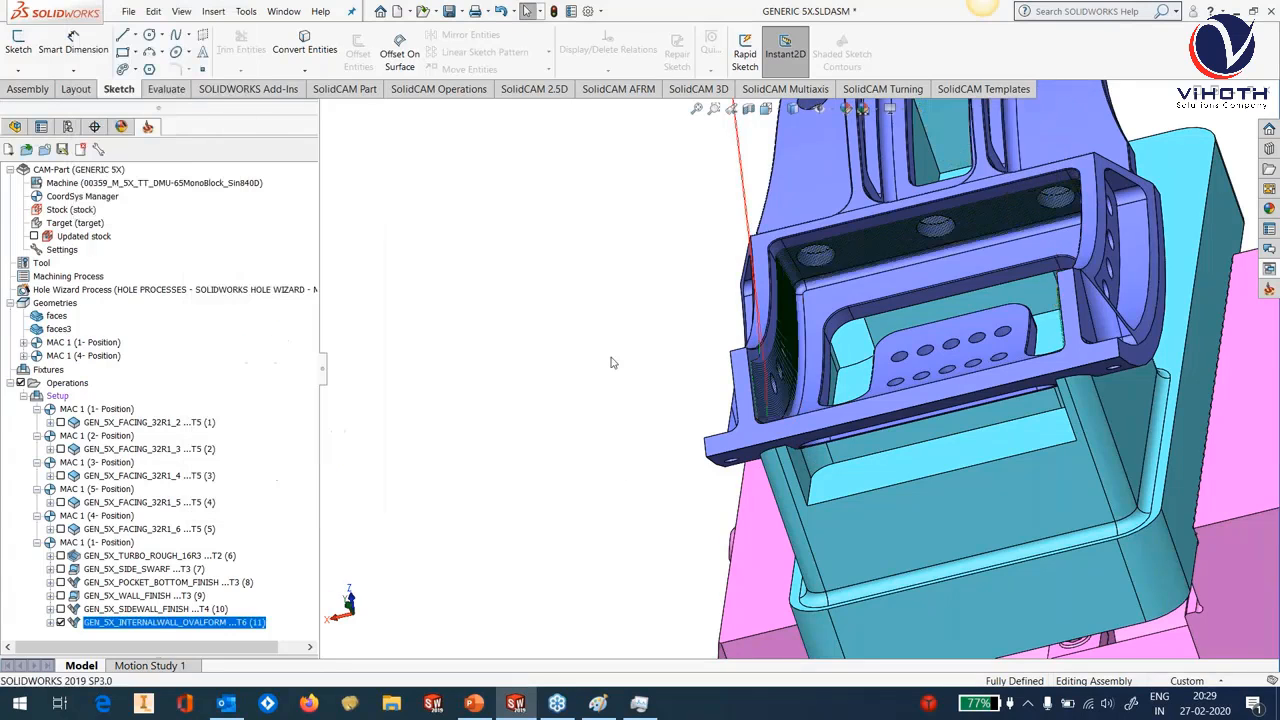
# Hide the toolpath of the GEN_5X_INTERNALWALL_OVALFORM operation.
pyautogui.scroll(4, 932, 360)
pyautogui.moveTo(932, 360); pyautogui.dragTo(962, 355, button='middle')
pyautogui.scroll(-4, 962, 355)
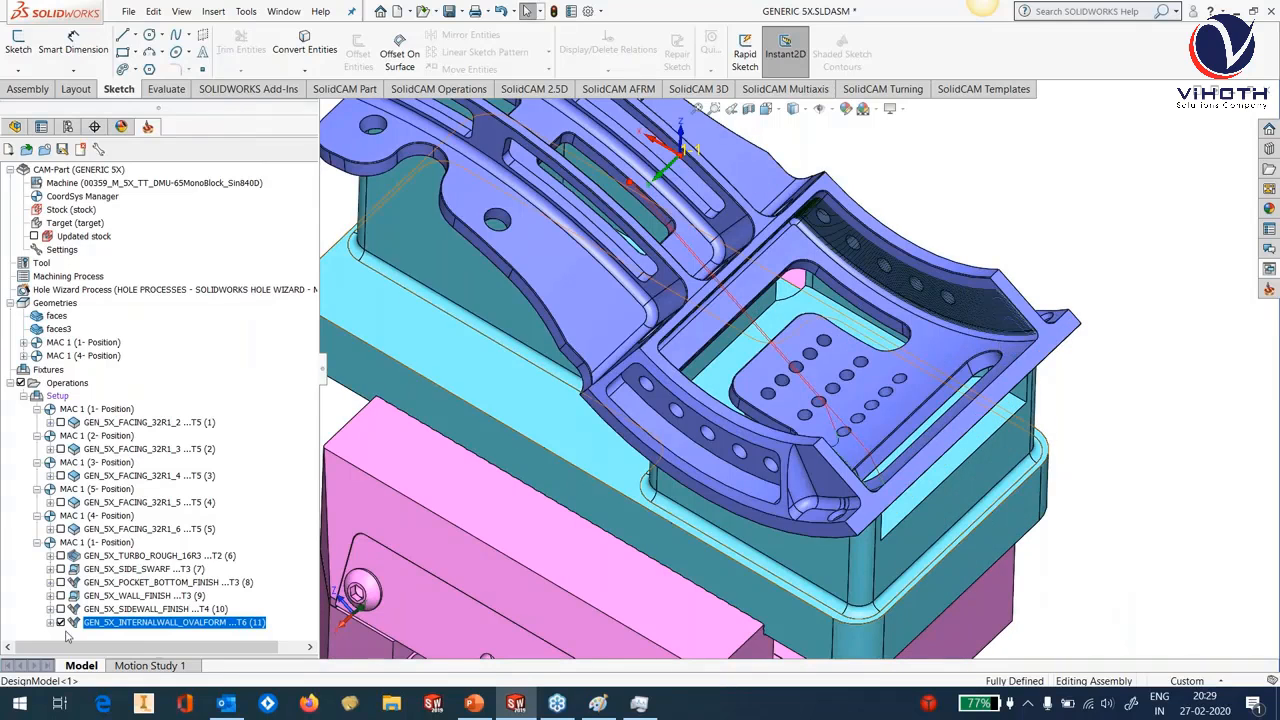
pyautogui.click(61, 623)
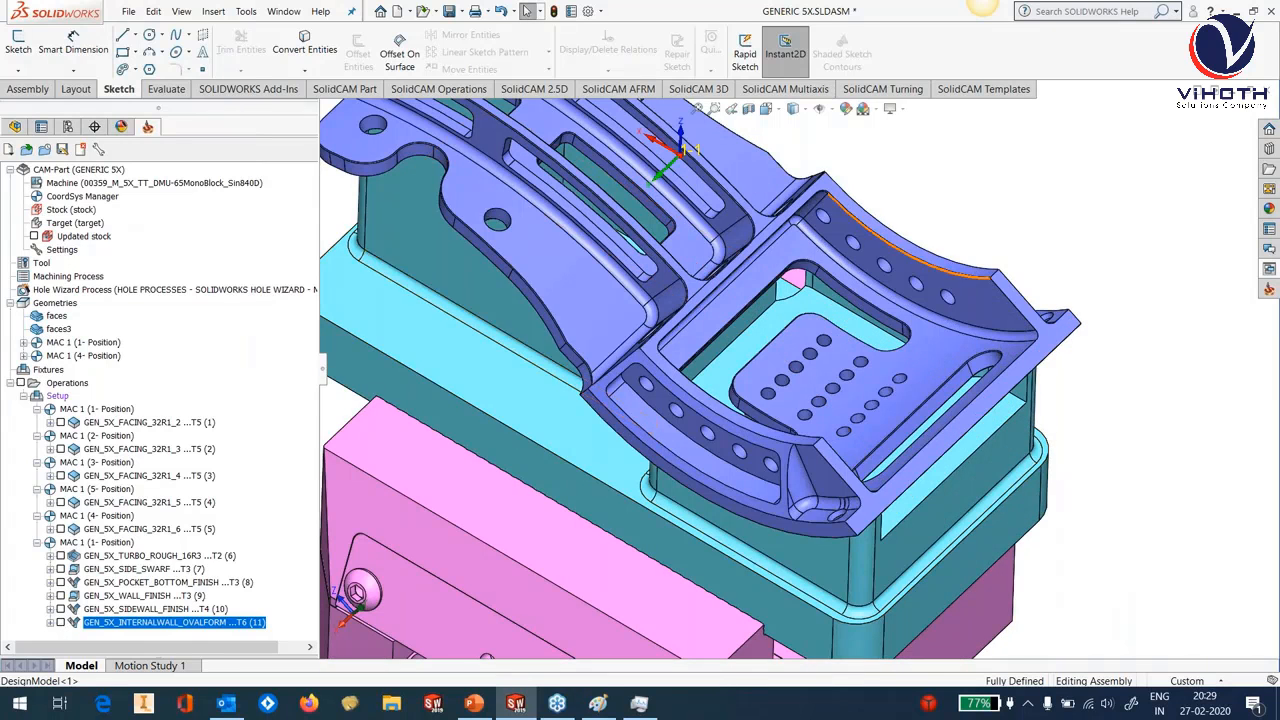
pyautogui.scroll(2, 993, 272)
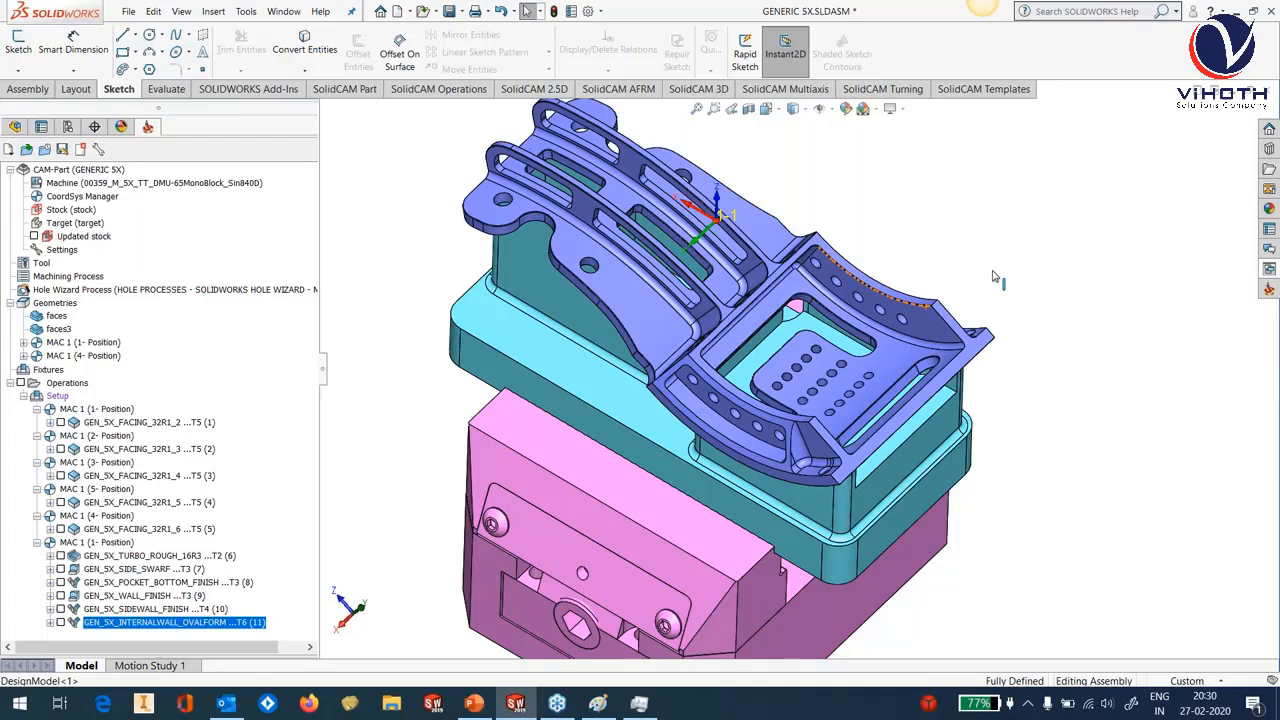
# Add an operation from the Multiaxis Constant Stepover template GEN_5X_MX_COMMON_DIRECTION after the oval-form internal wall operation.
pyautogui.click(1270, 272)
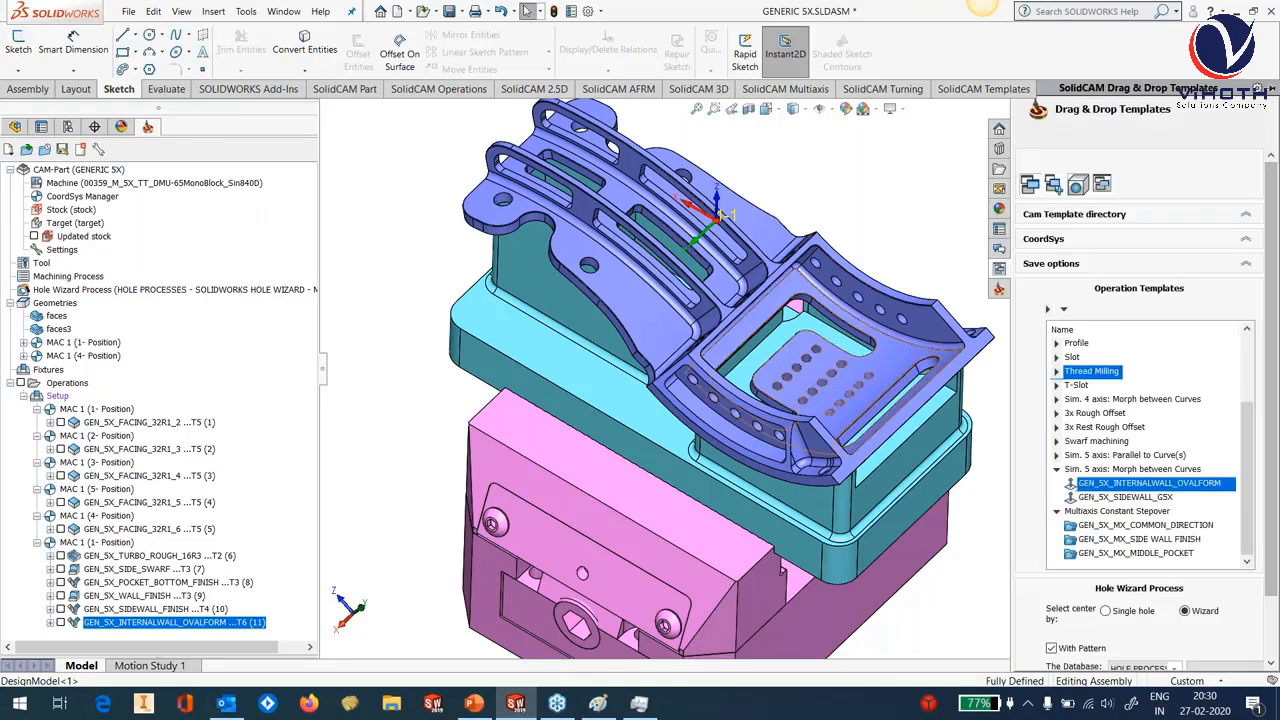
pyautogui.scroll(-3, 918, 343)
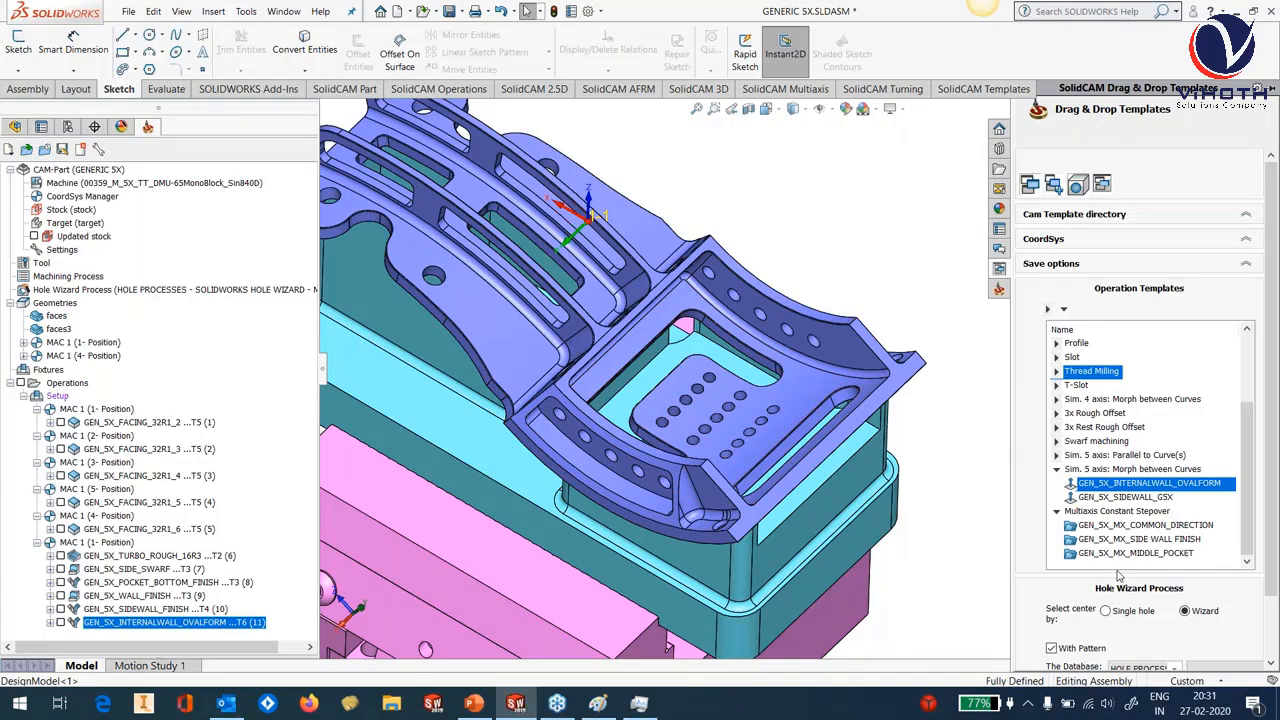
pyautogui.click(1155, 527)
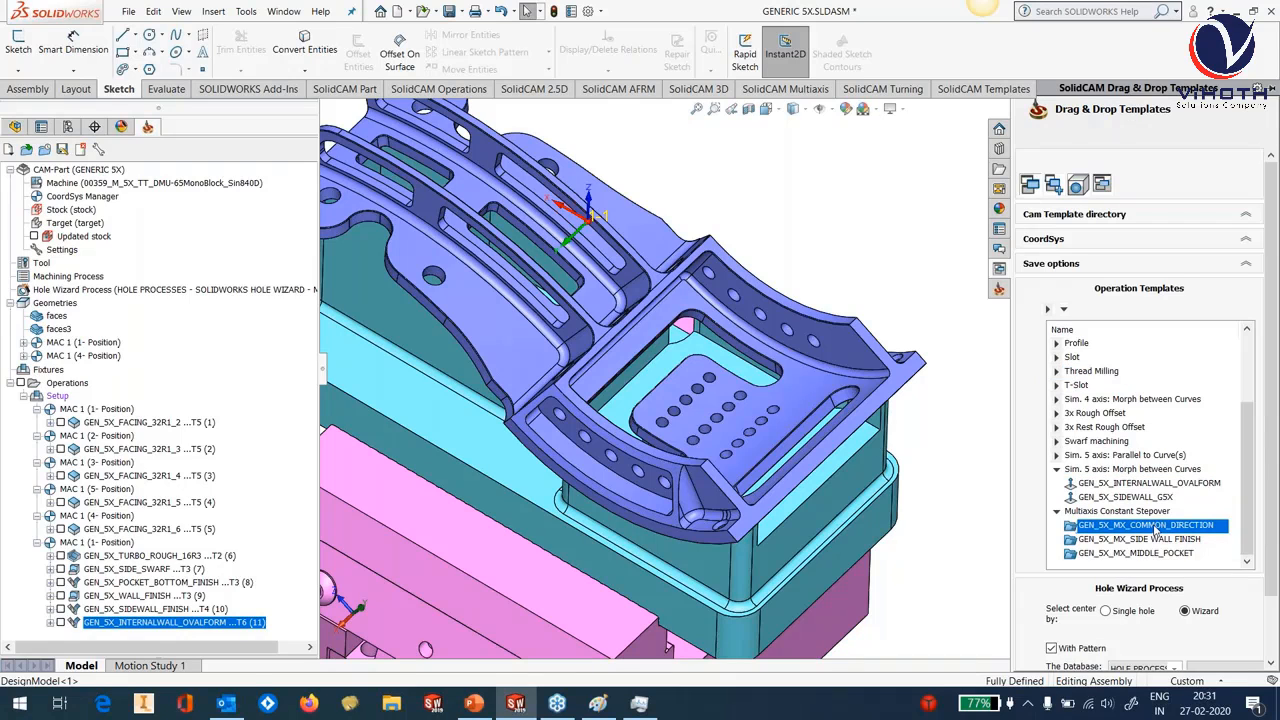
pyautogui.moveTo(1155, 530); pyautogui.dragTo(190, 643)
pyautogui.click(438, 366)
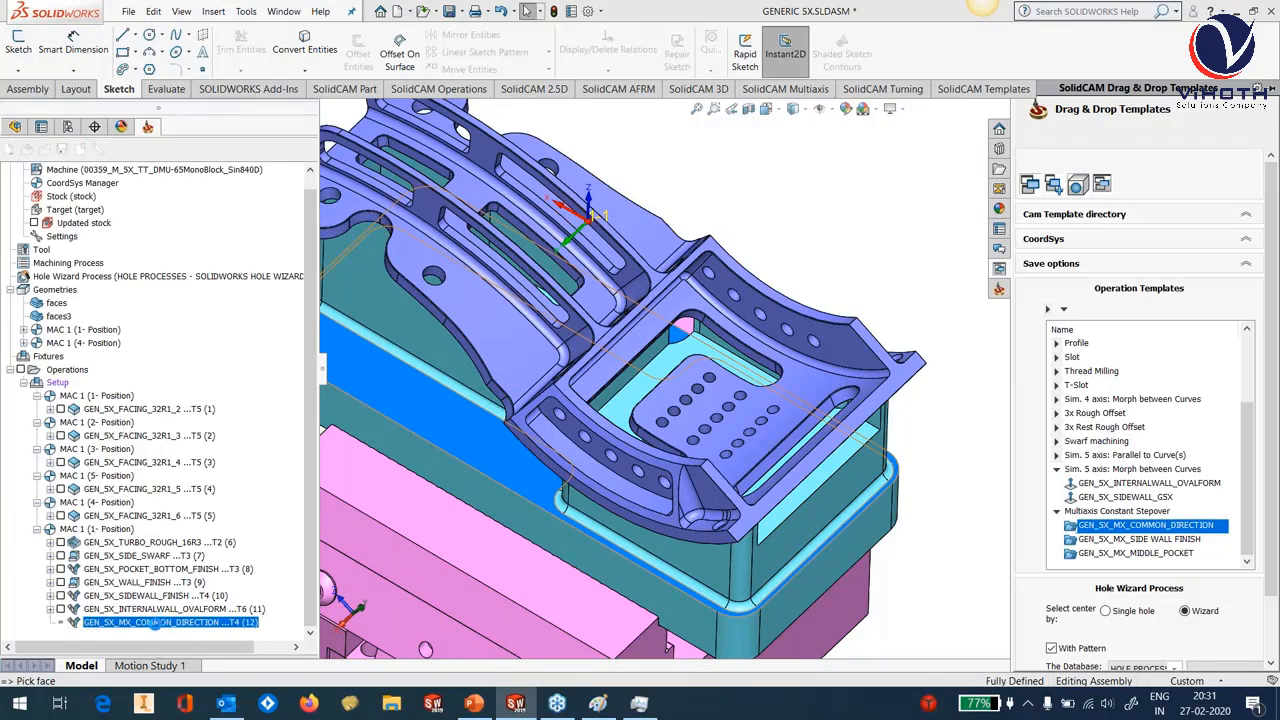
# Open the GEN_5X_MX_COMMON_DIRECTION operation and review its regular and advanced tool axis control settings.
pyautogui.doubleClick(160, 622)
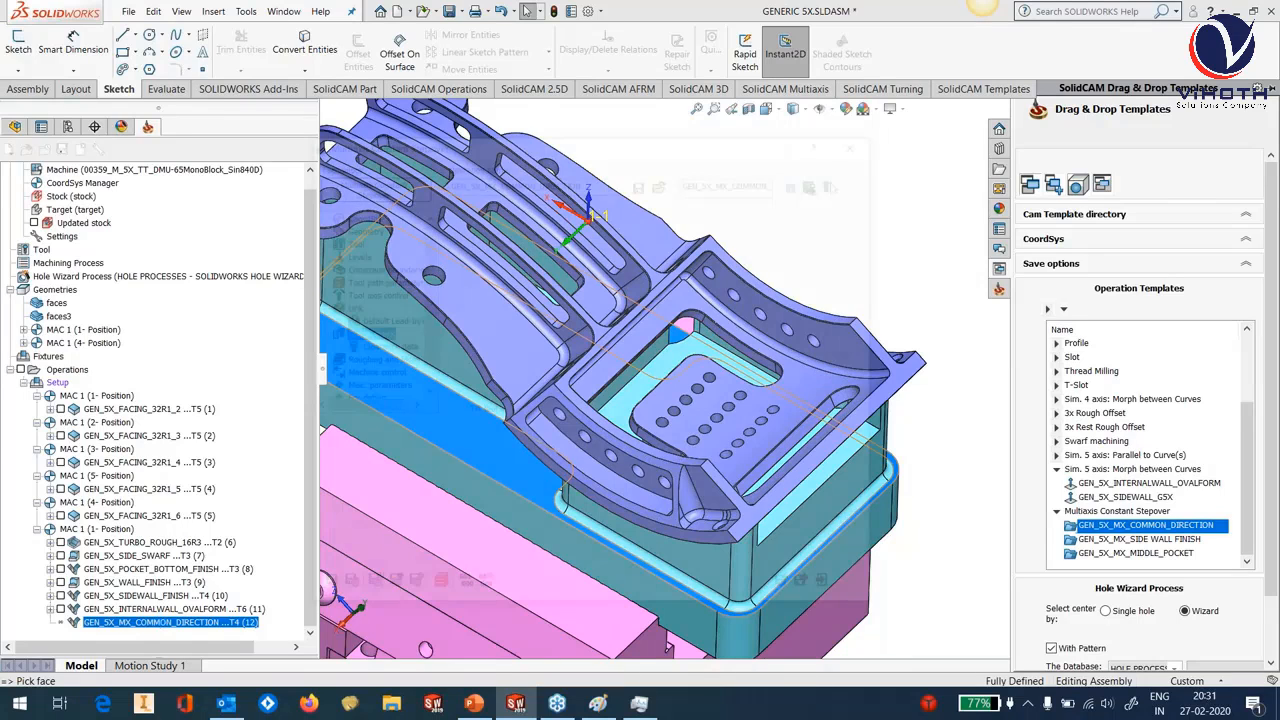
pyautogui.click(370, 292)
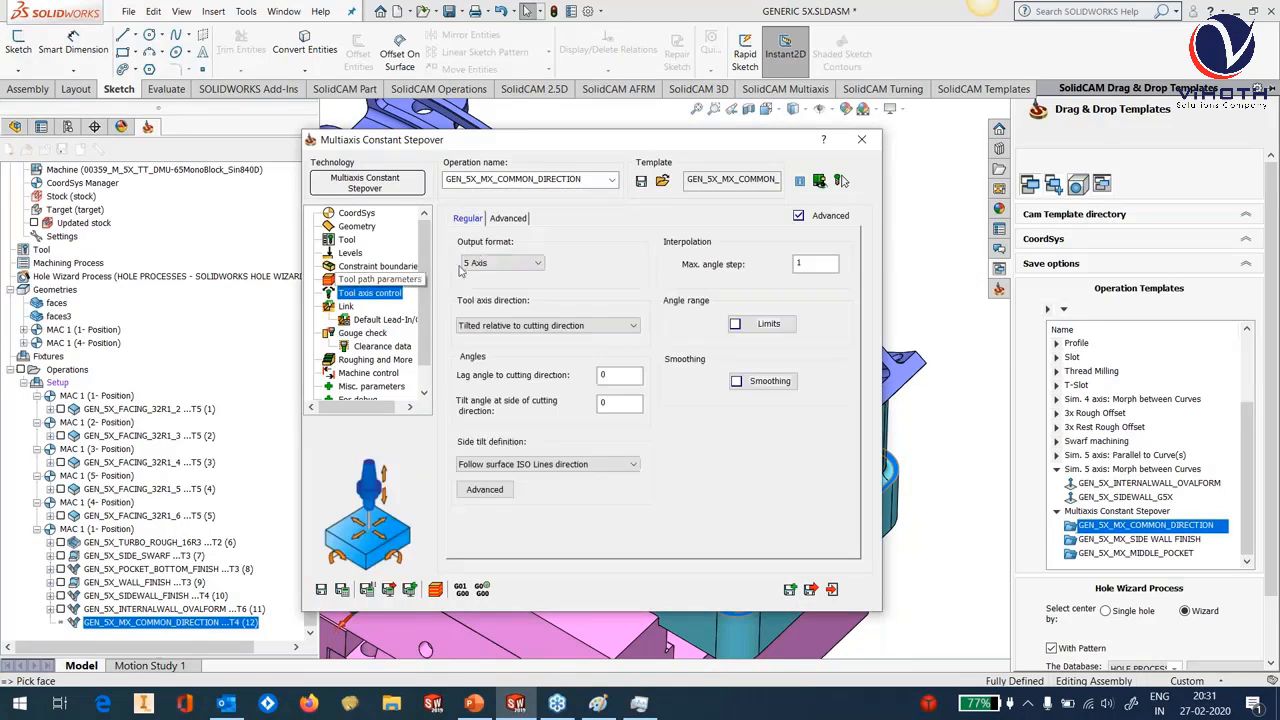
pyautogui.click(508, 218)
pyautogui.click(467, 218)
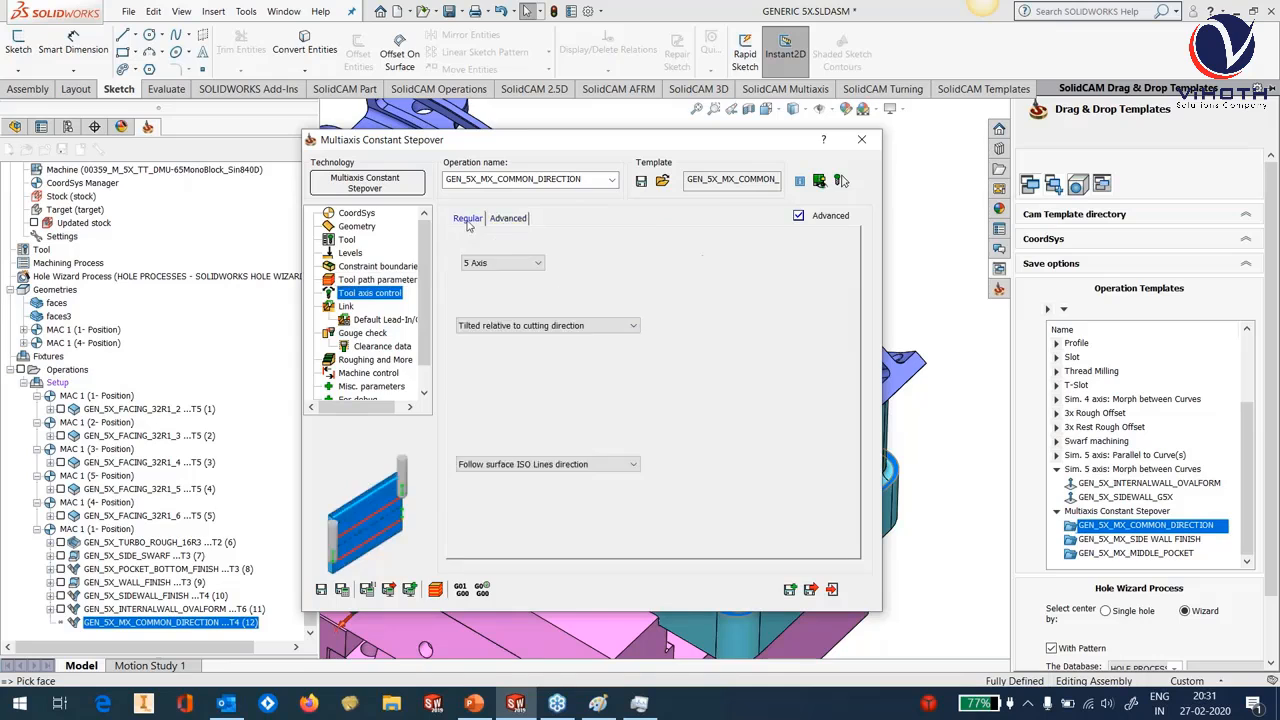
# Define the common-direction operation's machining surface from the perforated pocket floor face.
pyautogui.click(356, 226)
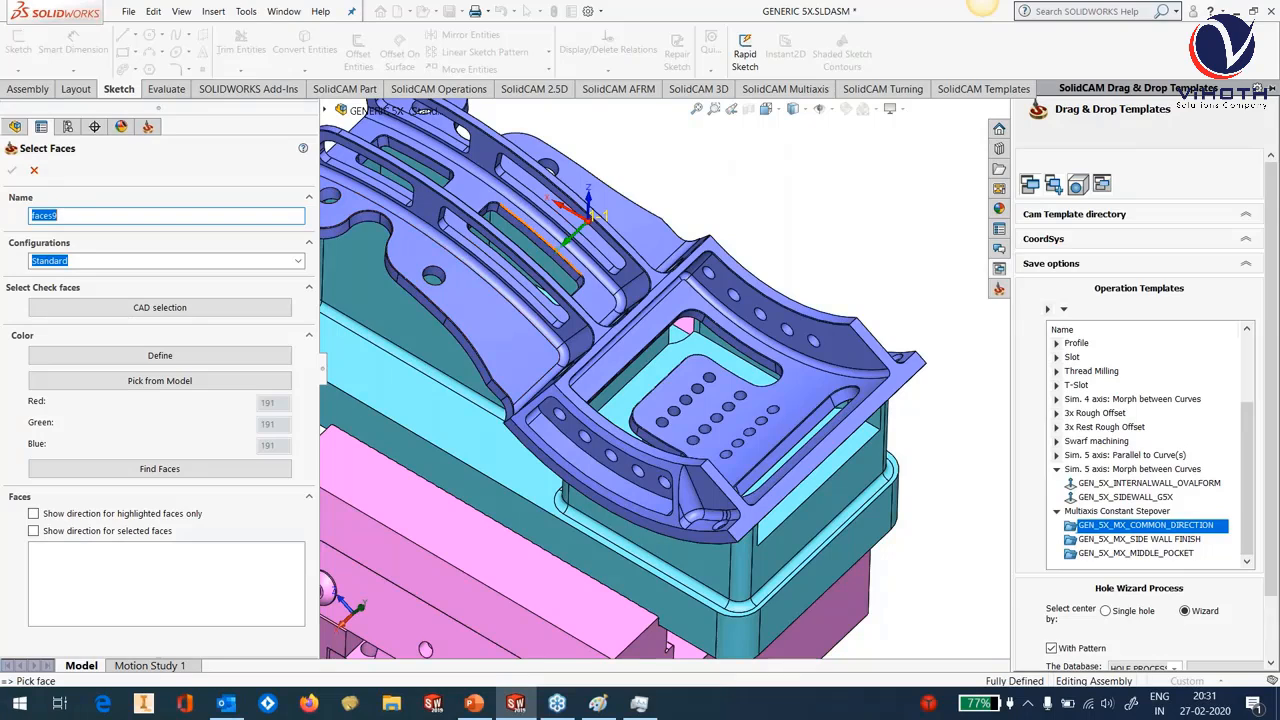
pyautogui.click(790, 387)
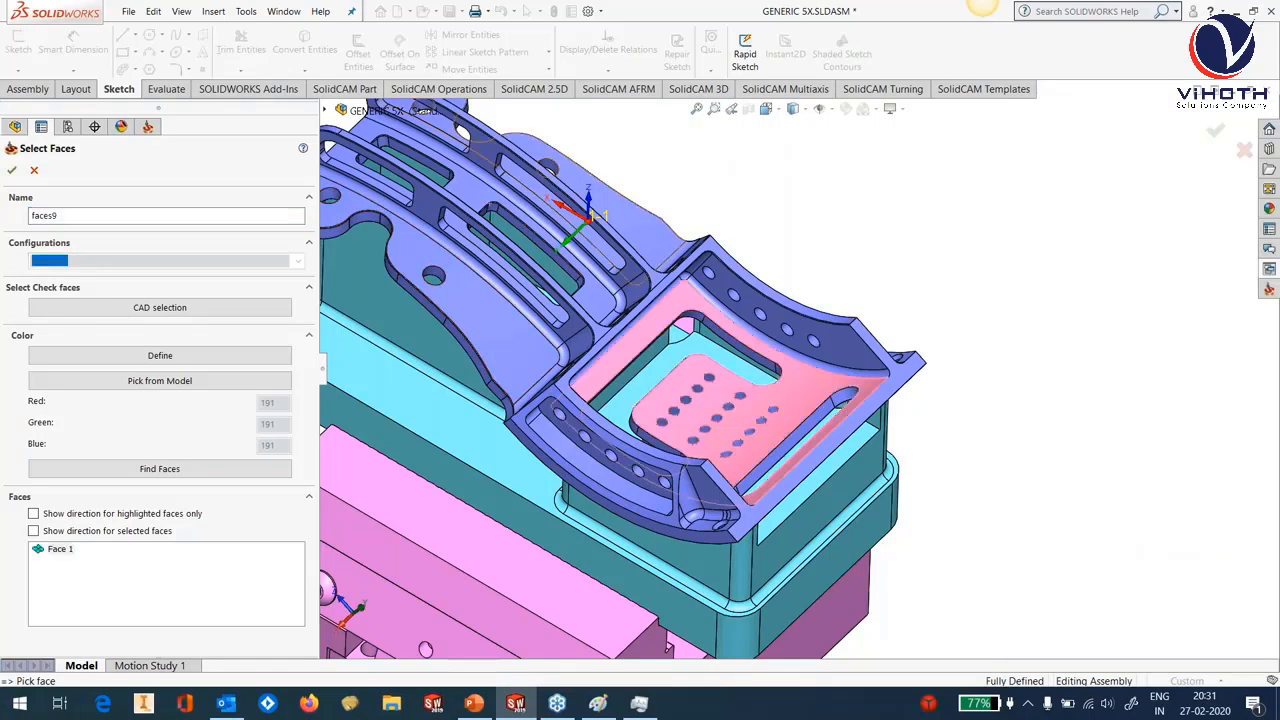
pyautogui.click(12, 172)
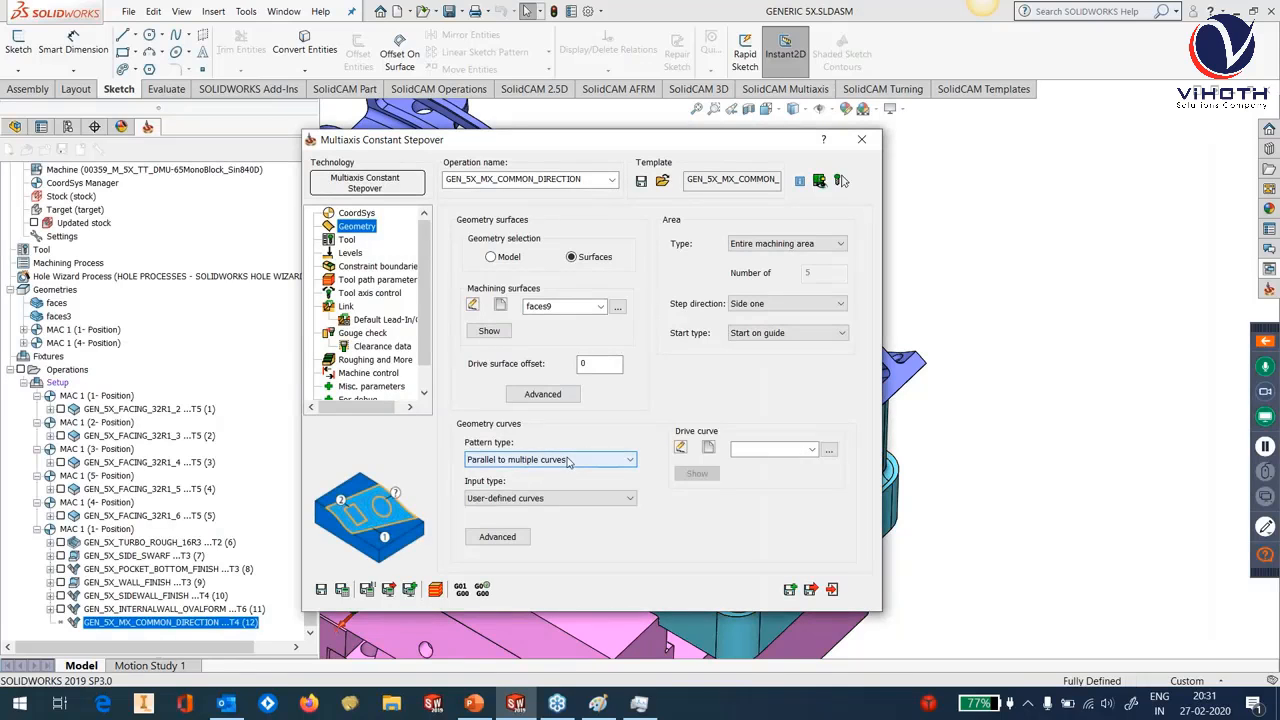
# Define the drive curve as a closed chain along the outer edges of the pocket floor, including its rounded corners.
pyautogui.click(709, 449)
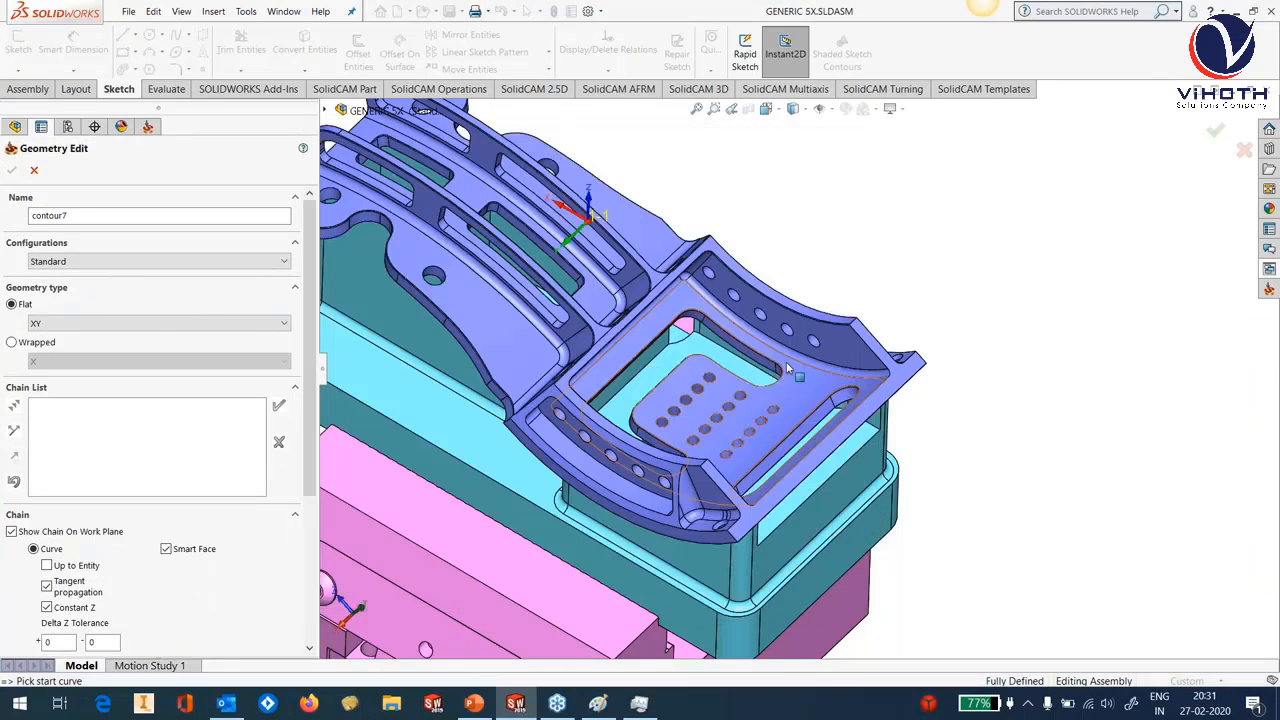
pyautogui.click(805, 350)
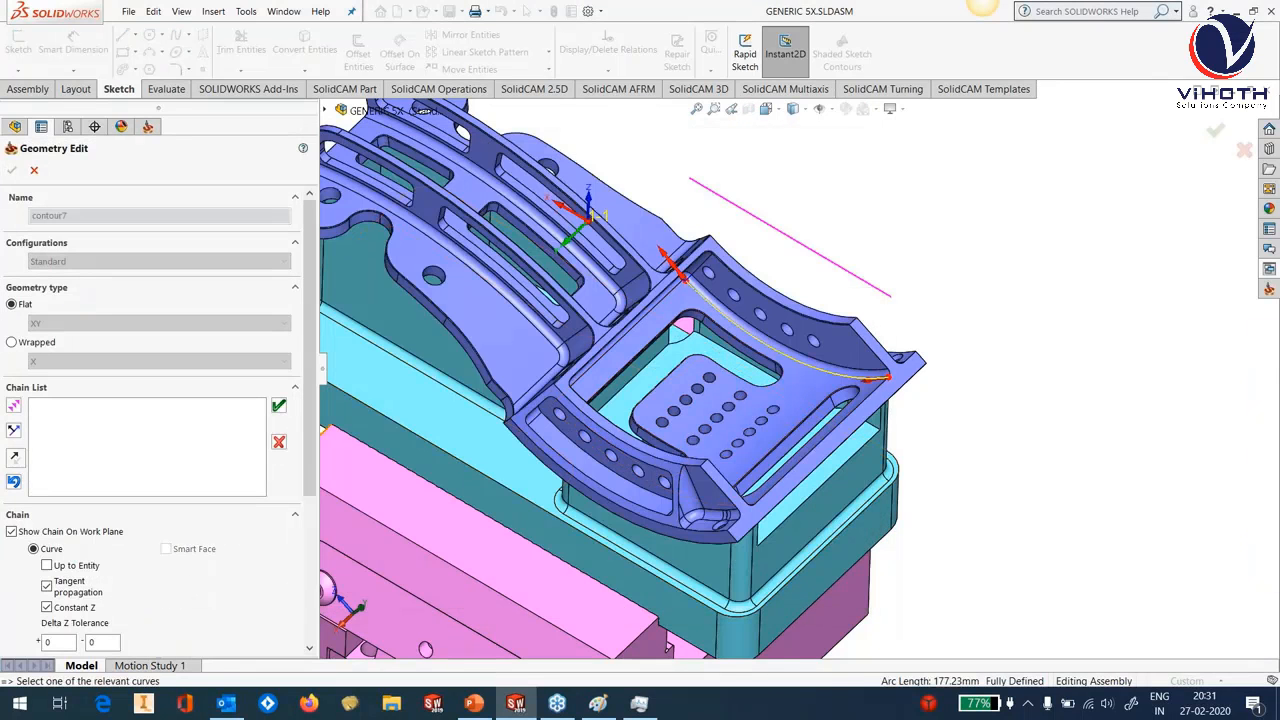
pyautogui.scroll(-3, 730, 345)
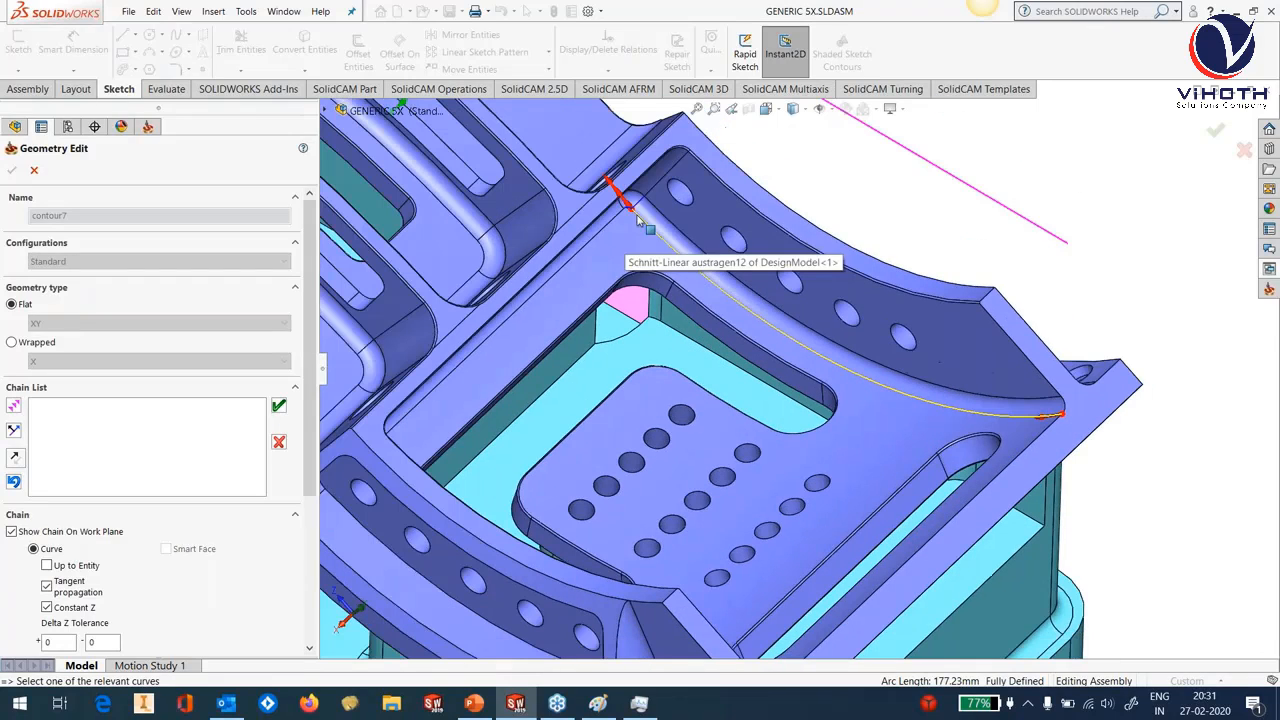
pyautogui.click(628, 205)
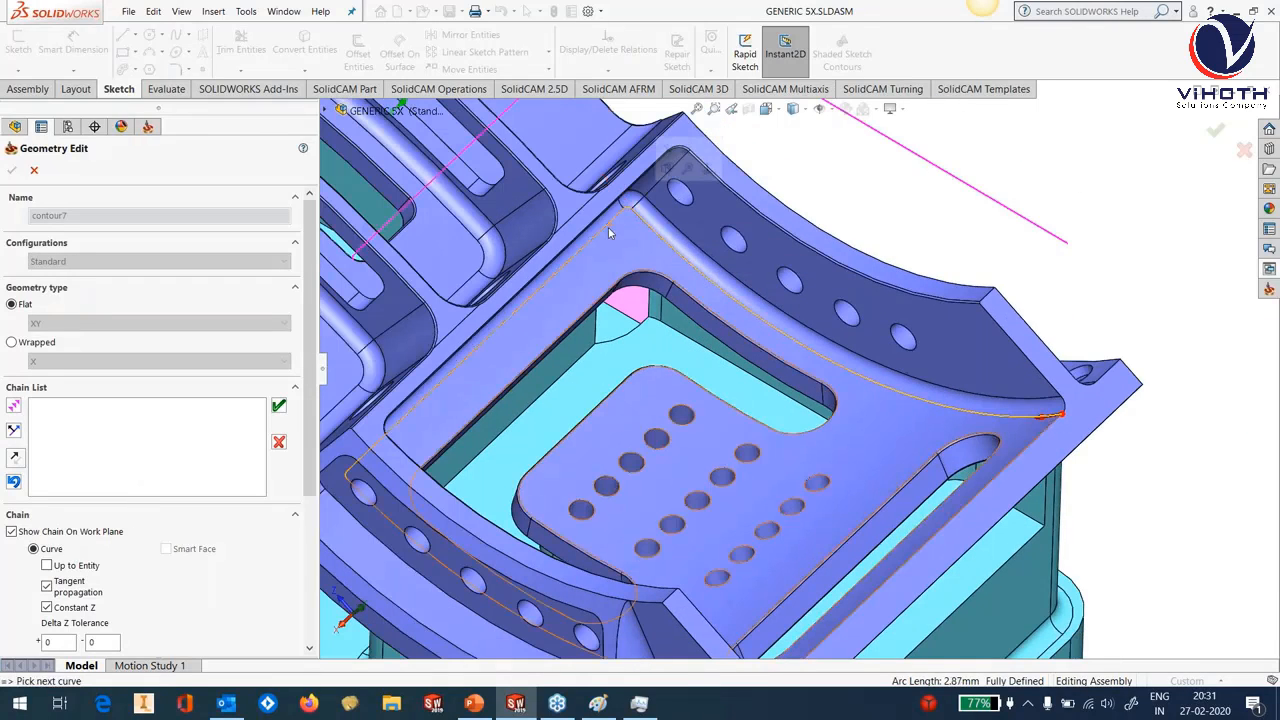
pyautogui.scroll(3, 800, 370)
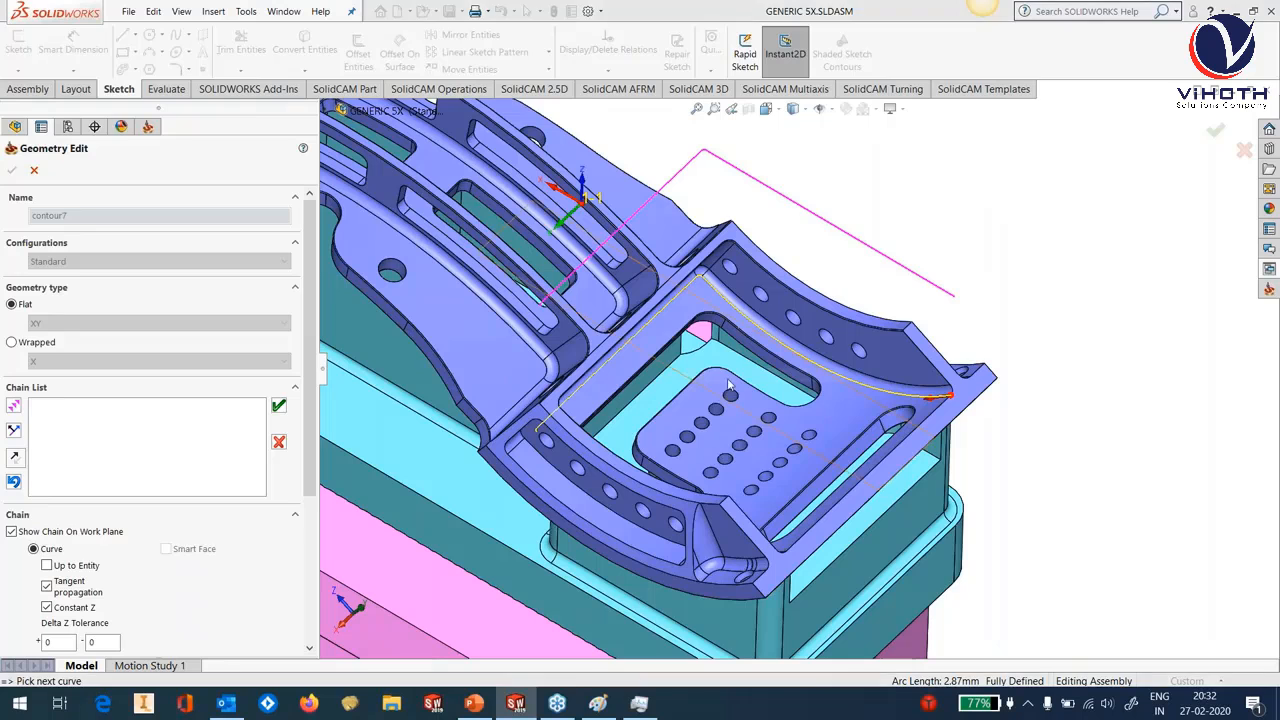
pyautogui.moveTo(628, 452); pyautogui.dragTo(535, 490, button='middle')
pyautogui.scroll(-5, 528, 445)
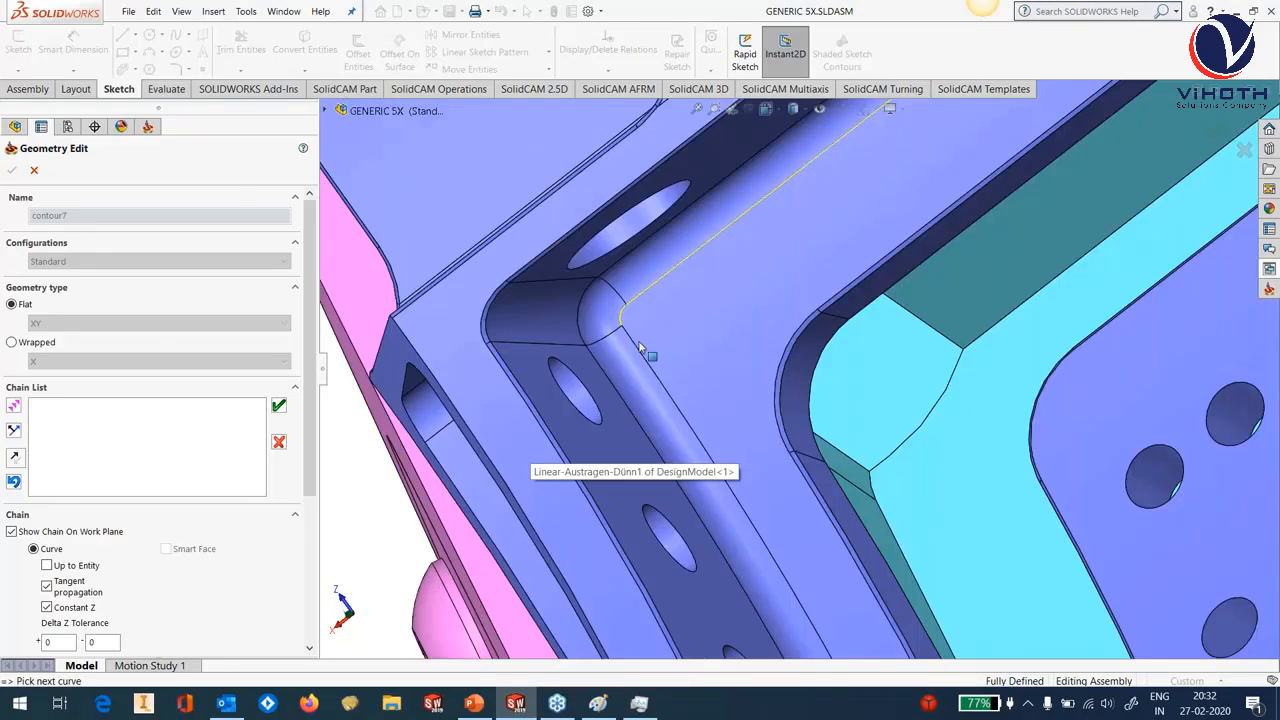
pyautogui.click(525, 452)
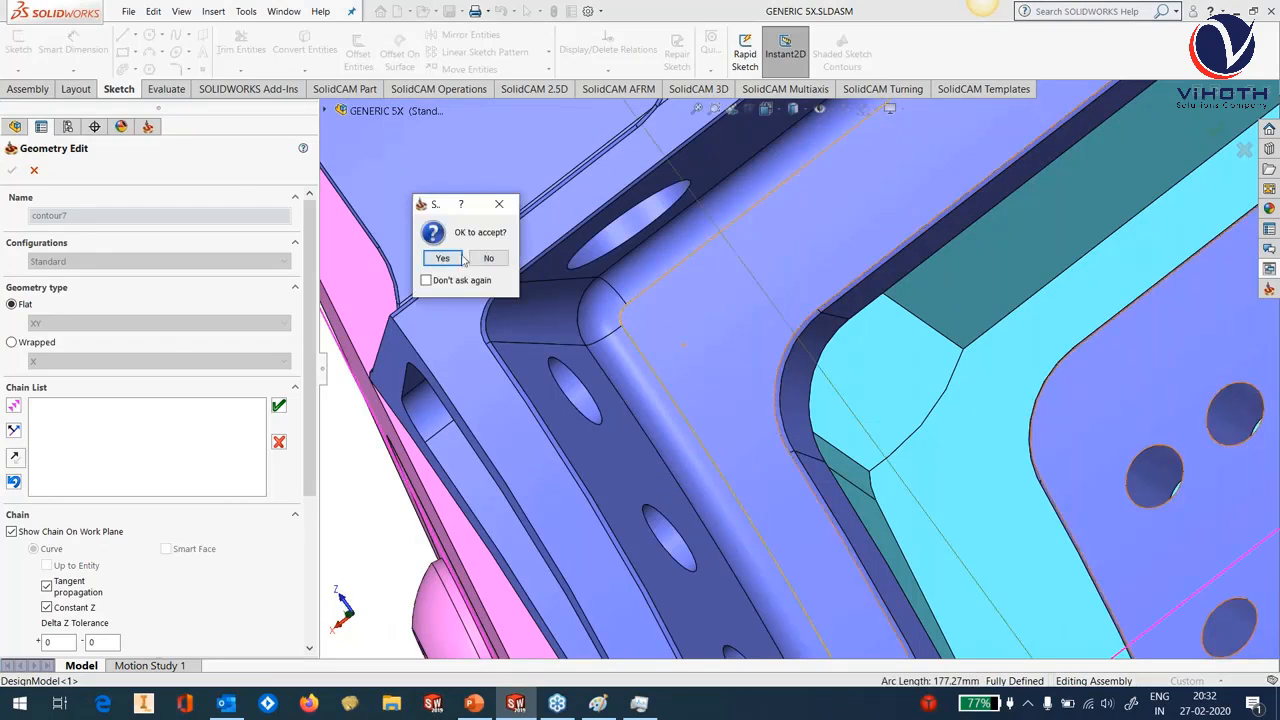
pyautogui.click(451, 261)
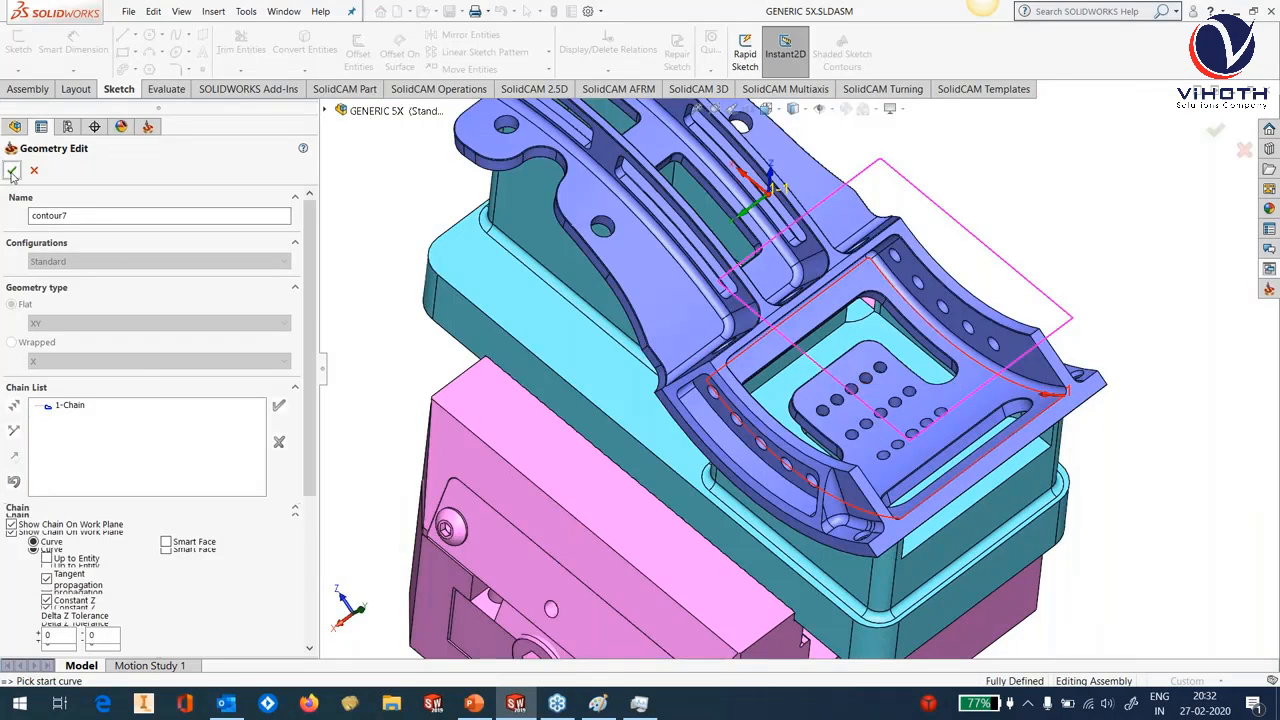
pyautogui.click(12, 172)
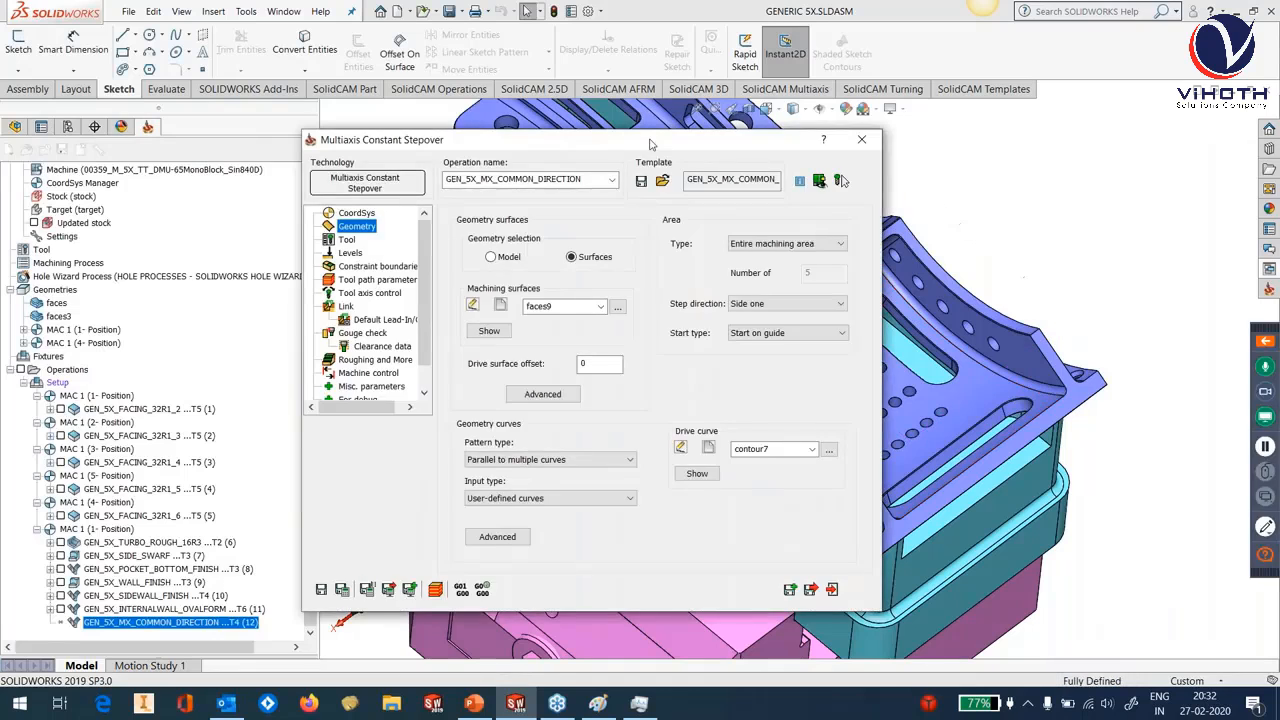
# Define the gouge check surfaces from five pocket wall faces: the two curved perforated side walls, the straight back wall and its two corner fillets.
pyautogui.moveTo(638, 141); pyautogui.dragTo(584, 135)
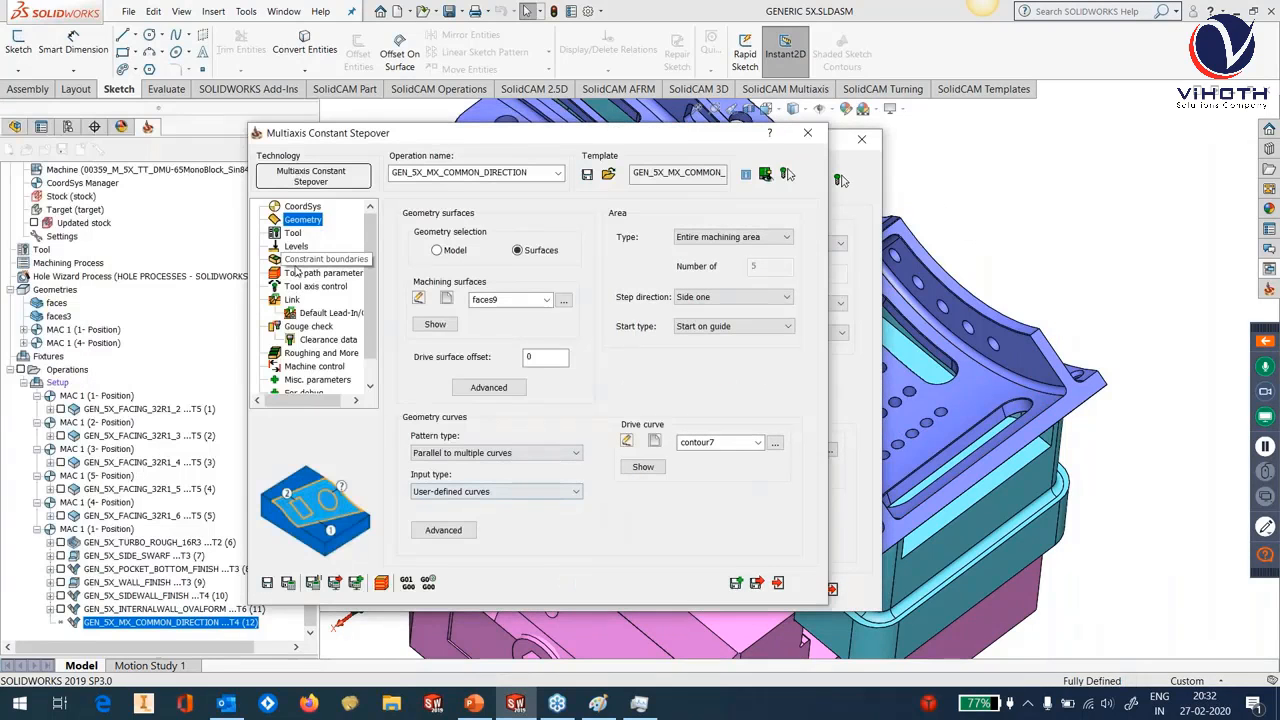
pyautogui.click(306, 327)
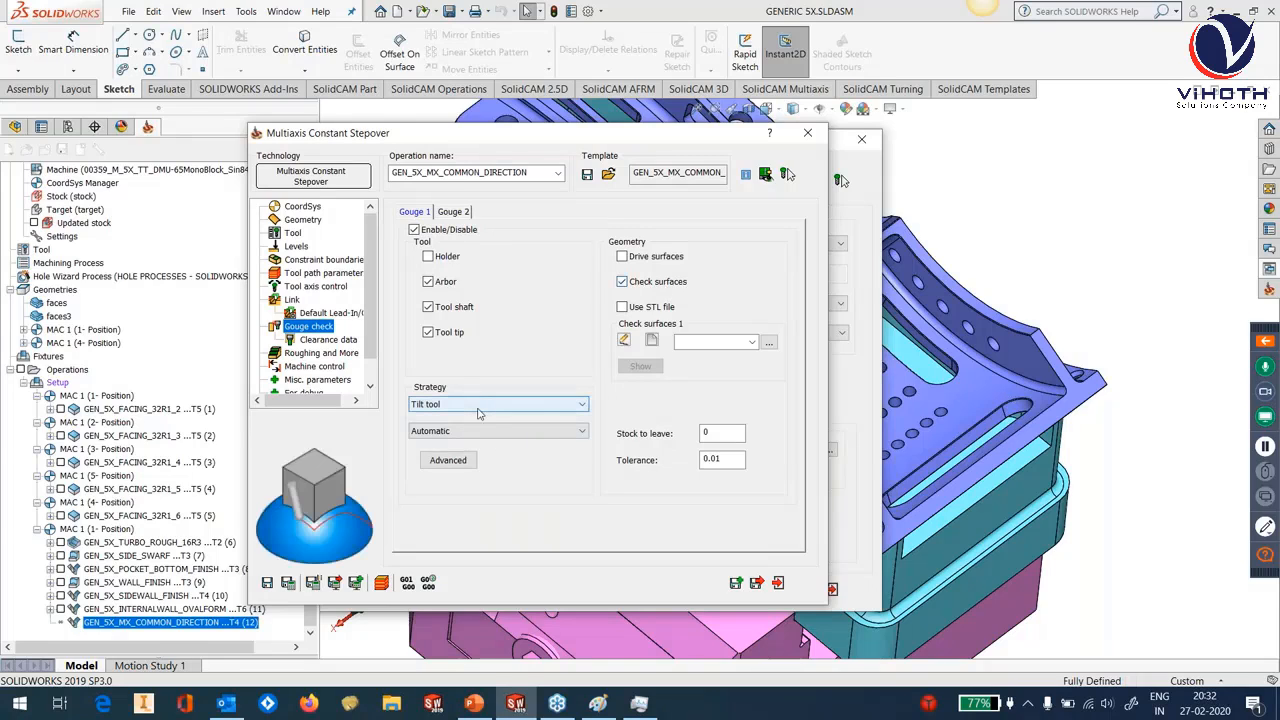
pyautogui.click(652, 342)
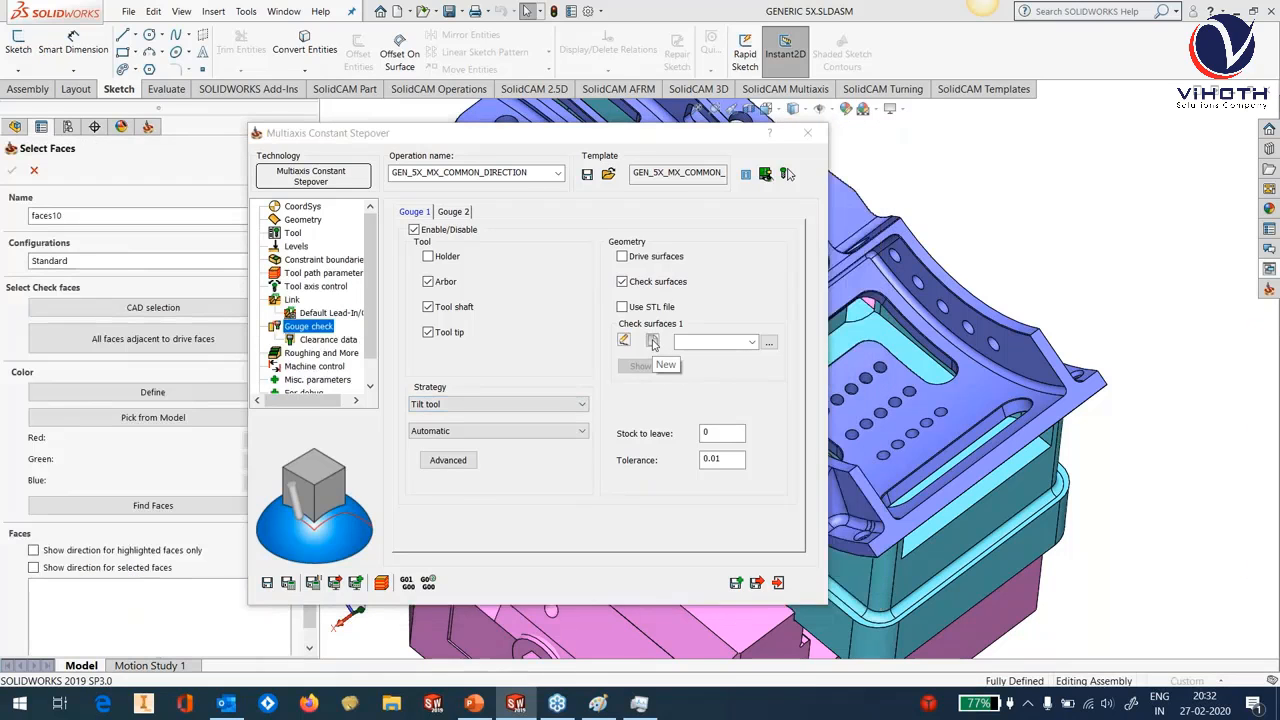
pyautogui.scroll(5, 815, 290)
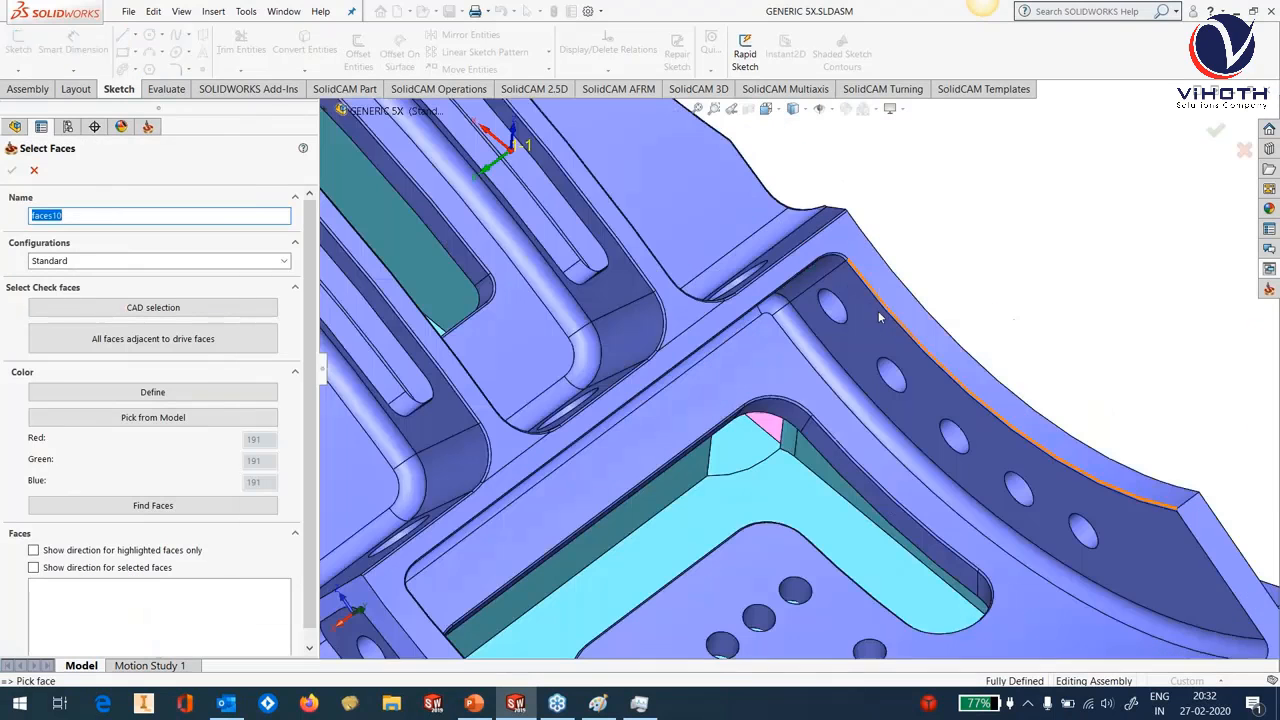
pyautogui.click(815, 277)
pyautogui.moveTo(812, 285); pyautogui.dragTo(725, 245, button='middle')
pyautogui.click(662, 296)
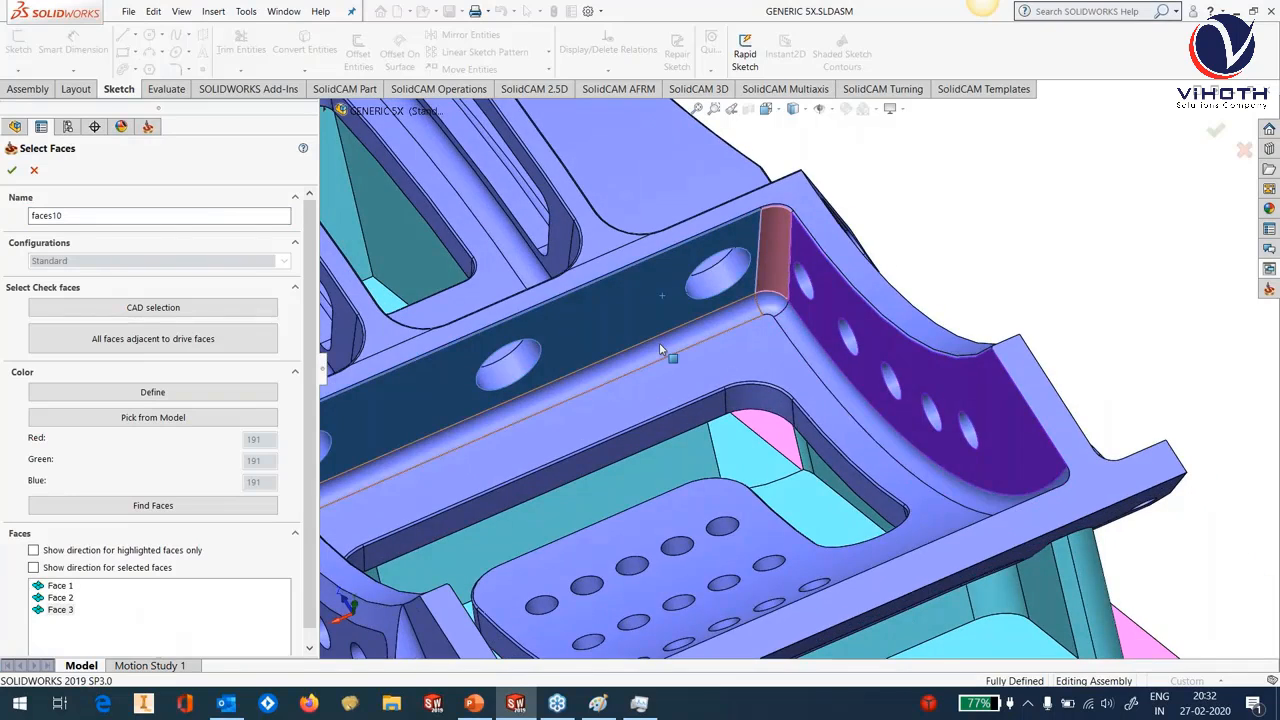
pyautogui.scroll(6, 659, 344)
pyautogui.moveTo(659, 344); pyautogui.dragTo(560, 330, button='middle')
pyautogui.scroll(-4, 560, 330)
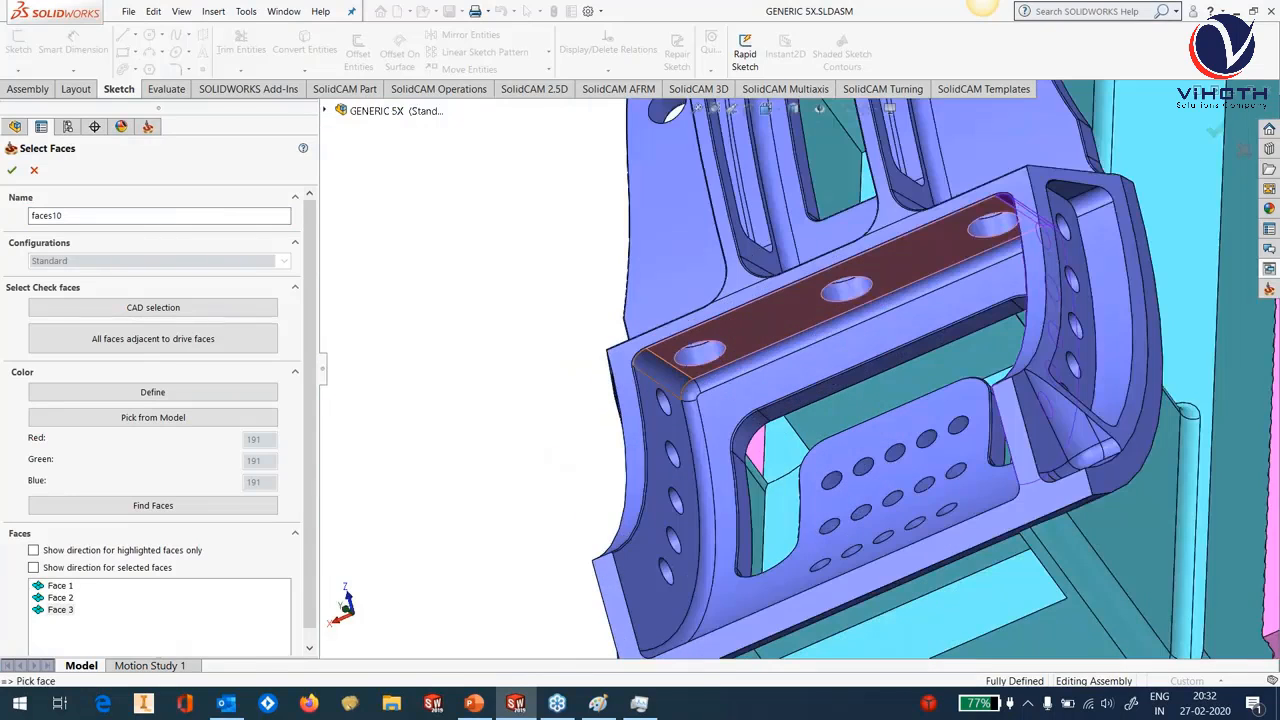
pyautogui.click(650, 401)
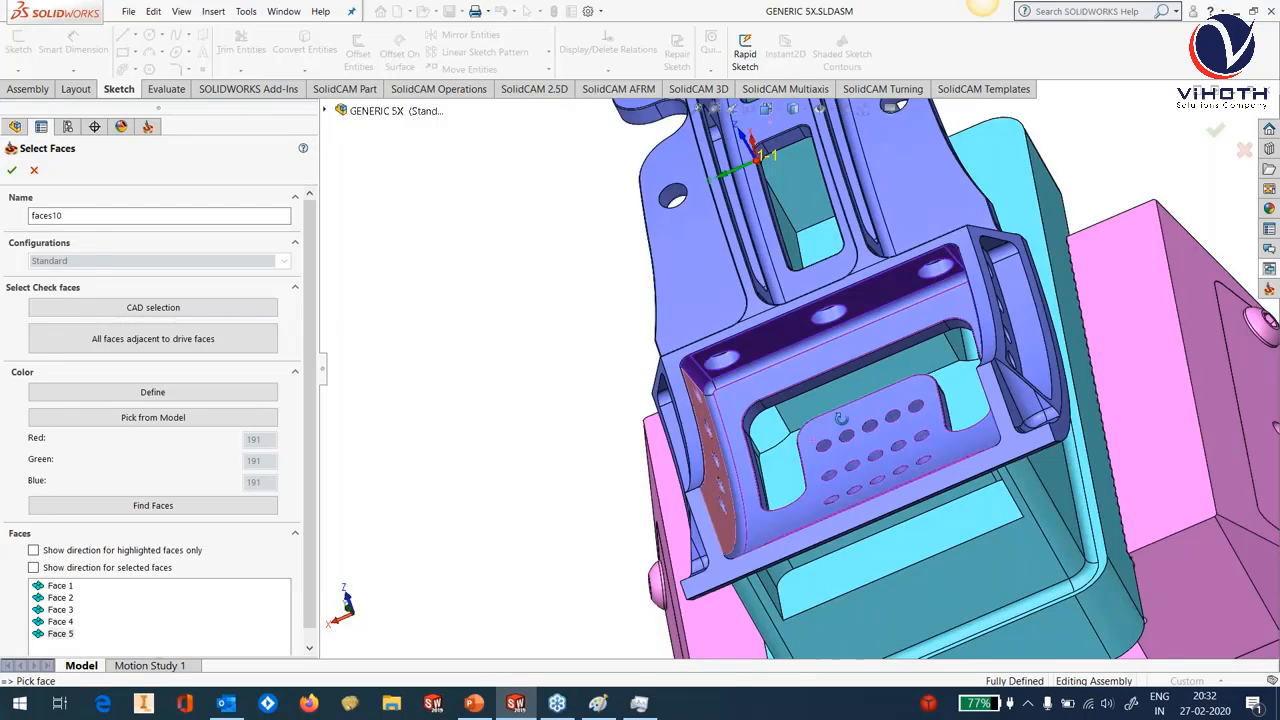
pyautogui.moveTo(841, 419); pyautogui.dragTo(940, 400, button='middle')
pyautogui.click(14, 173)
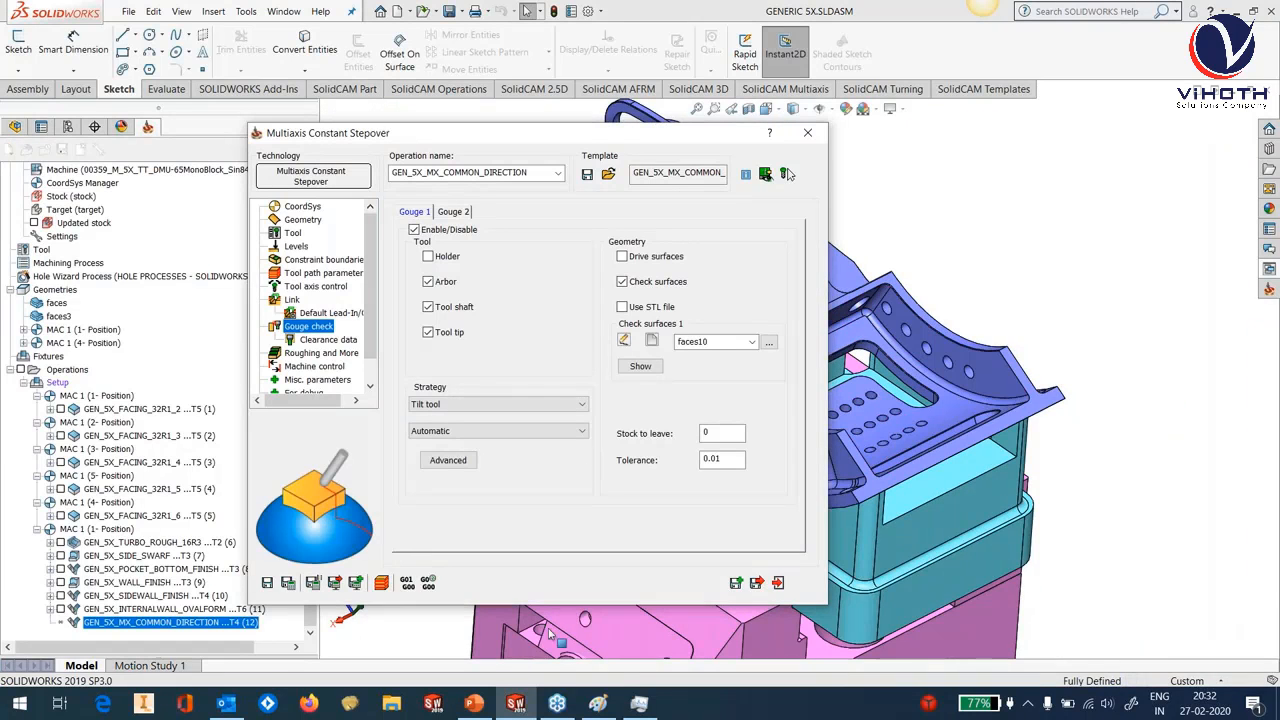
# Change the tool path's step over type to Constant Step Over, keeping a value of 1, and save the operation.
pyautogui.click(330, 273)
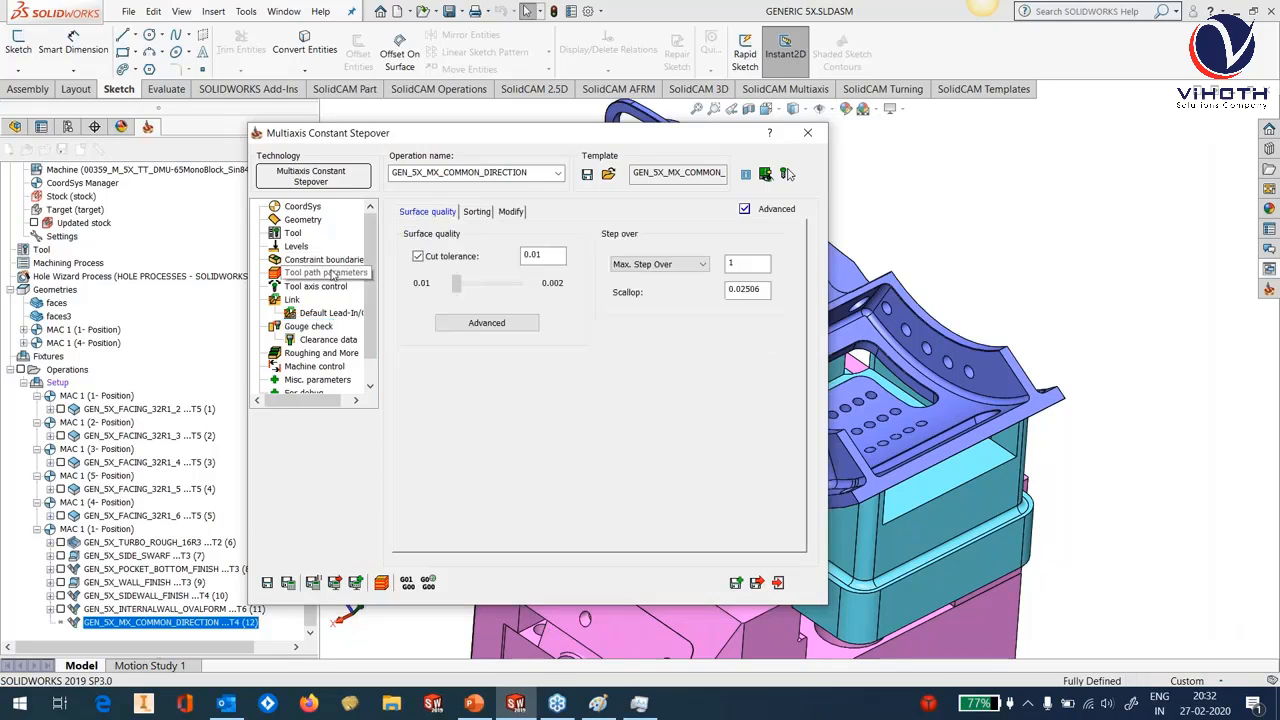
pyautogui.doubleClick(748, 262)
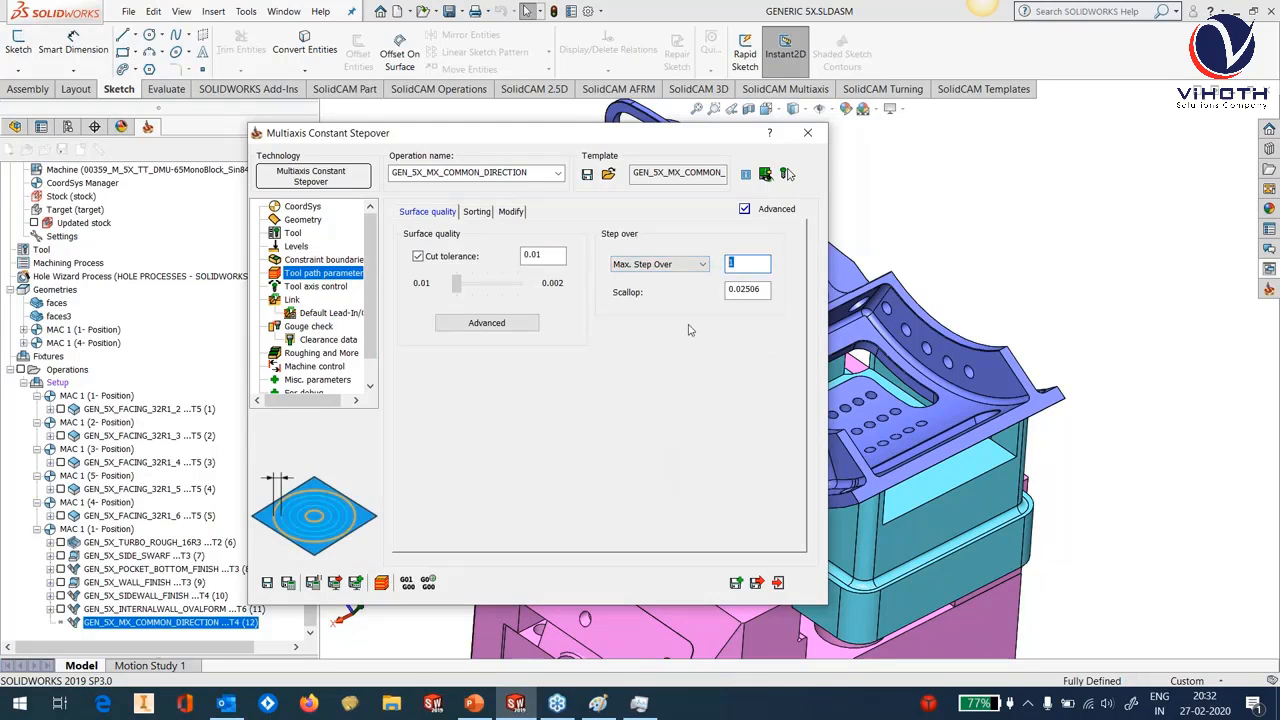
pyautogui.click(657, 264)
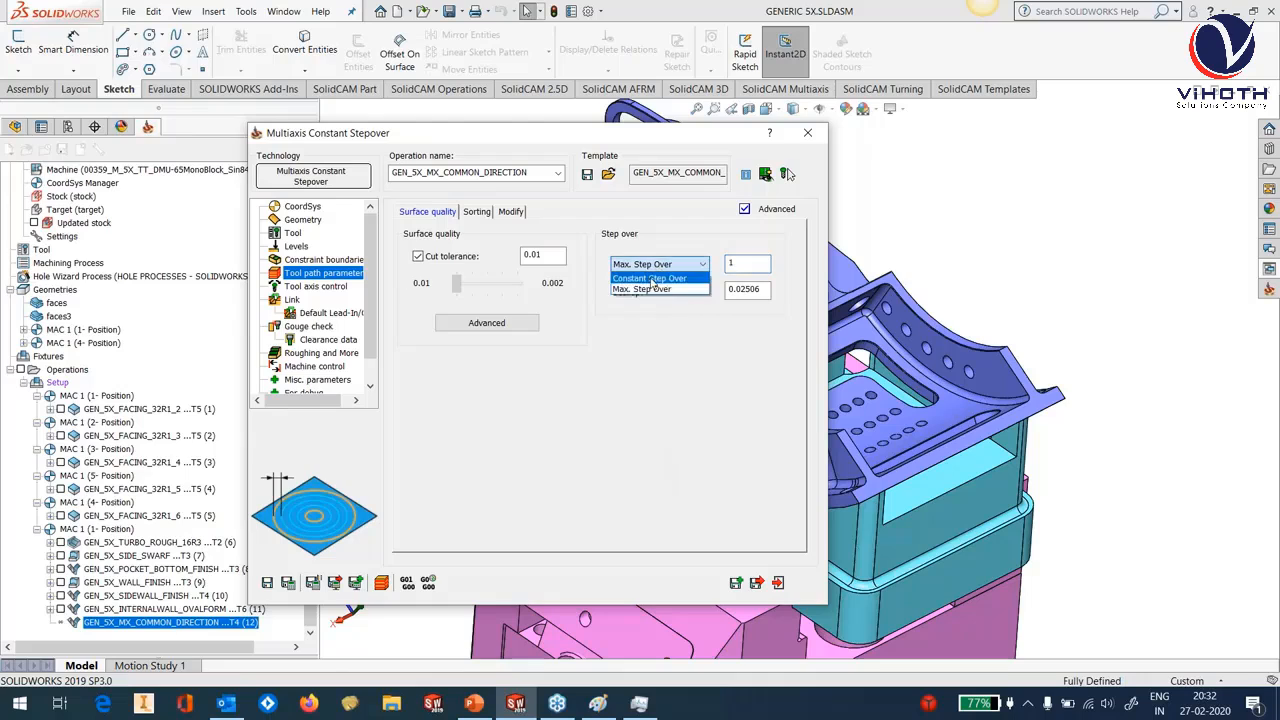
pyautogui.click(650, 283)
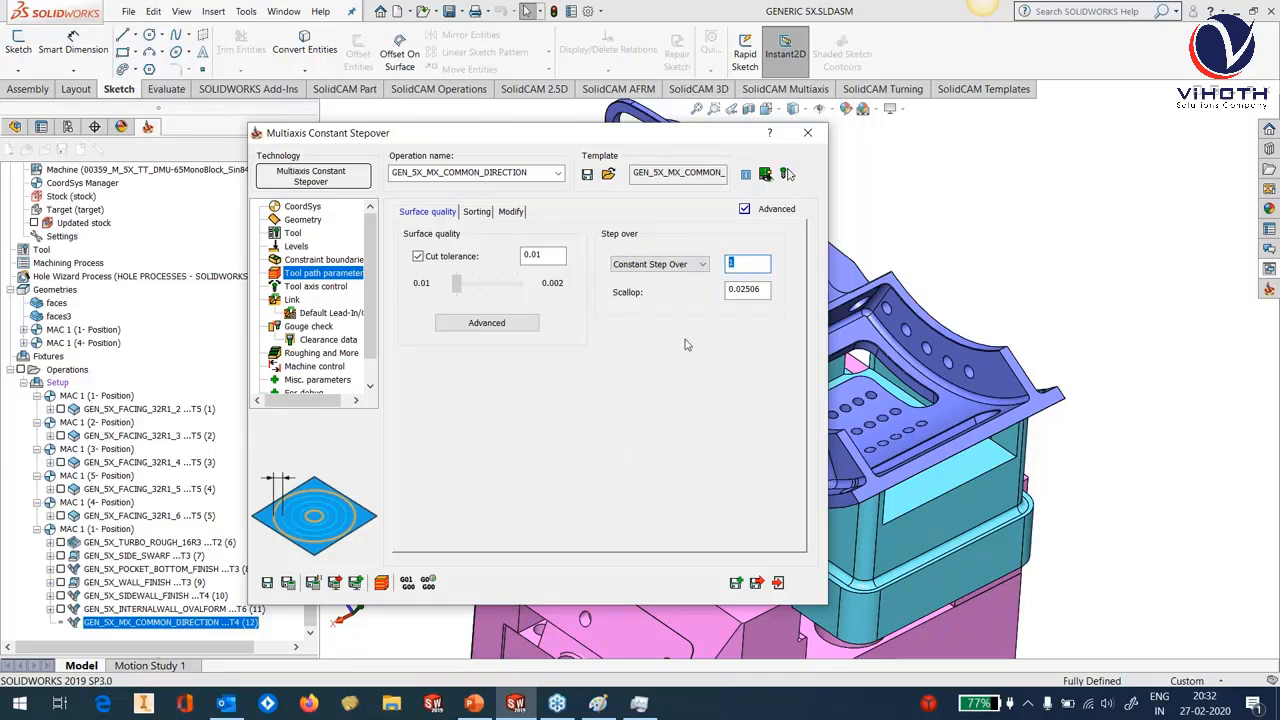
pyautogui.click(272, 588)
pyautogui.click(502, 280)
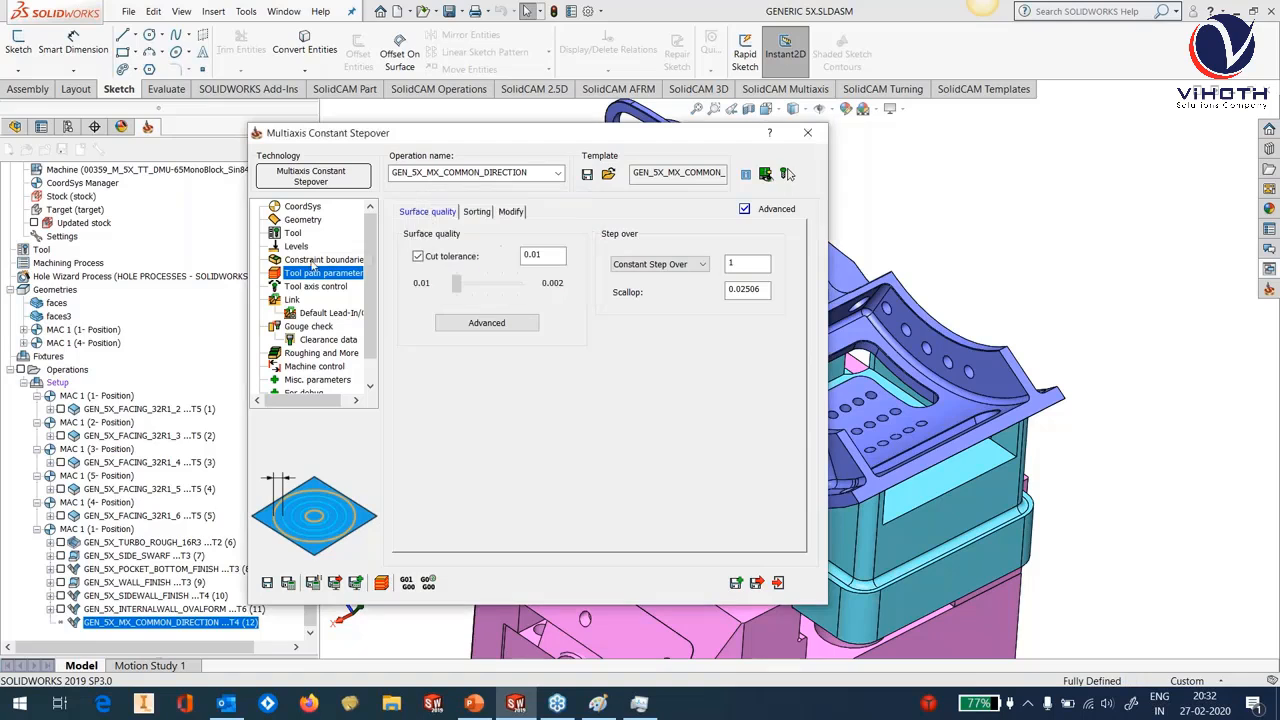
# Assign contour7 as the manually created constraint boundary, and save and calculate the operation.
pyautogui.click(308, 221)
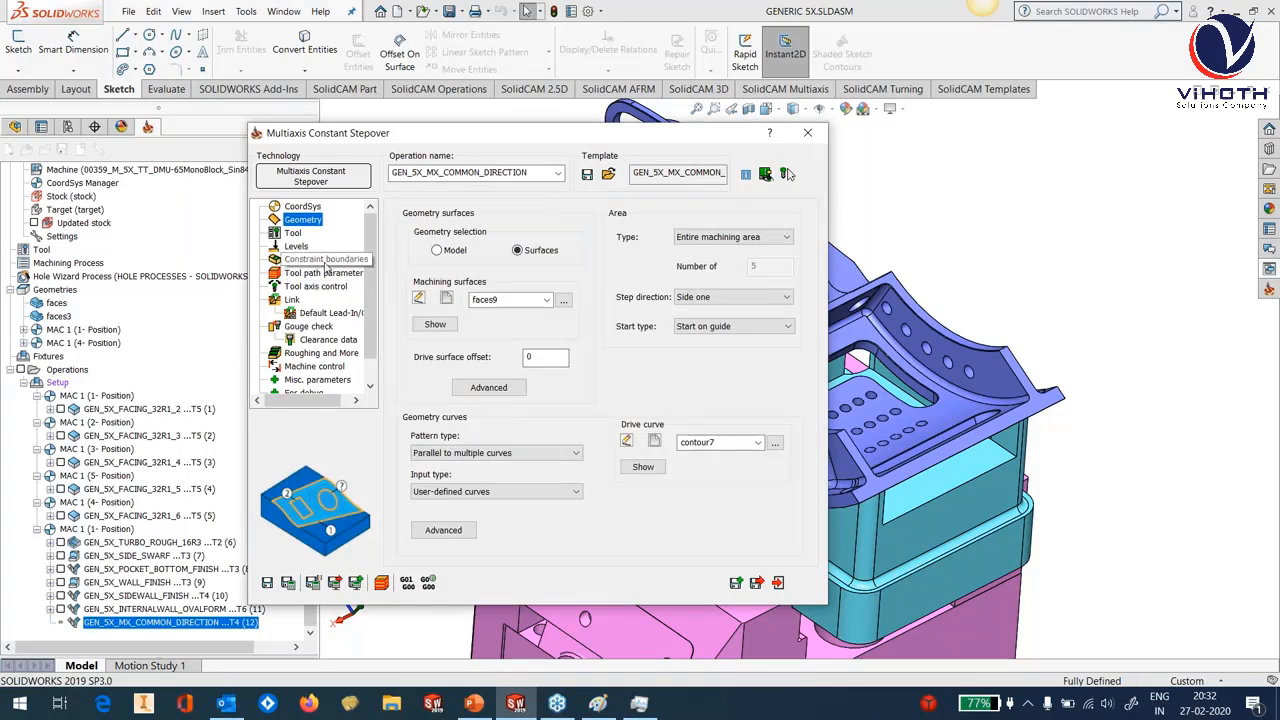
pyautogui.click(326, 262)
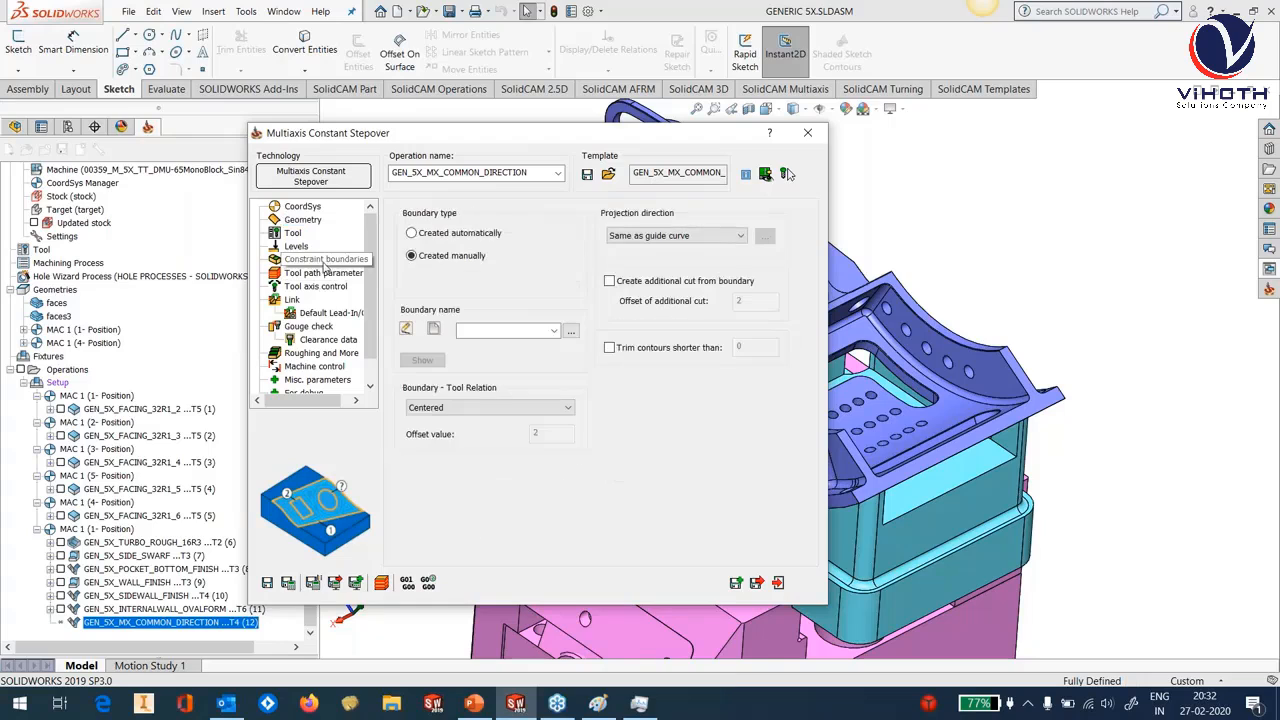
pyautogui.click(553, 330)
pyautogui.click(505, 419)
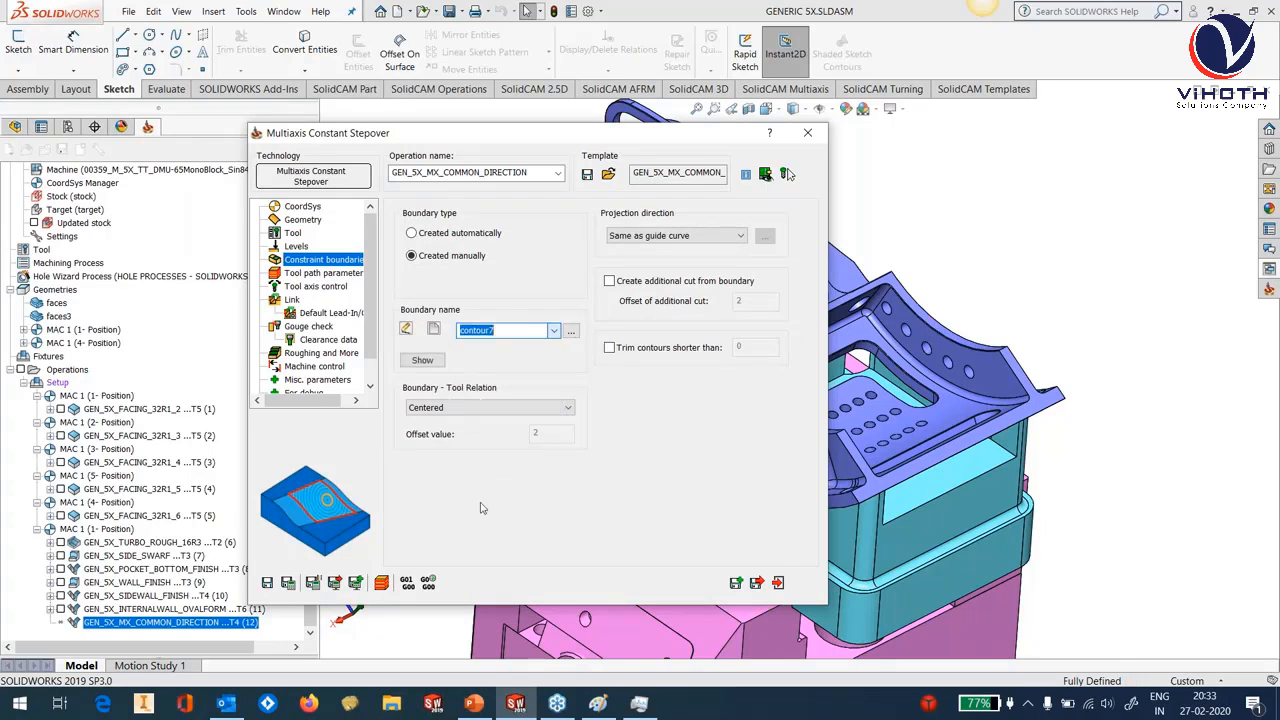
pyautogui.click(287, 582)
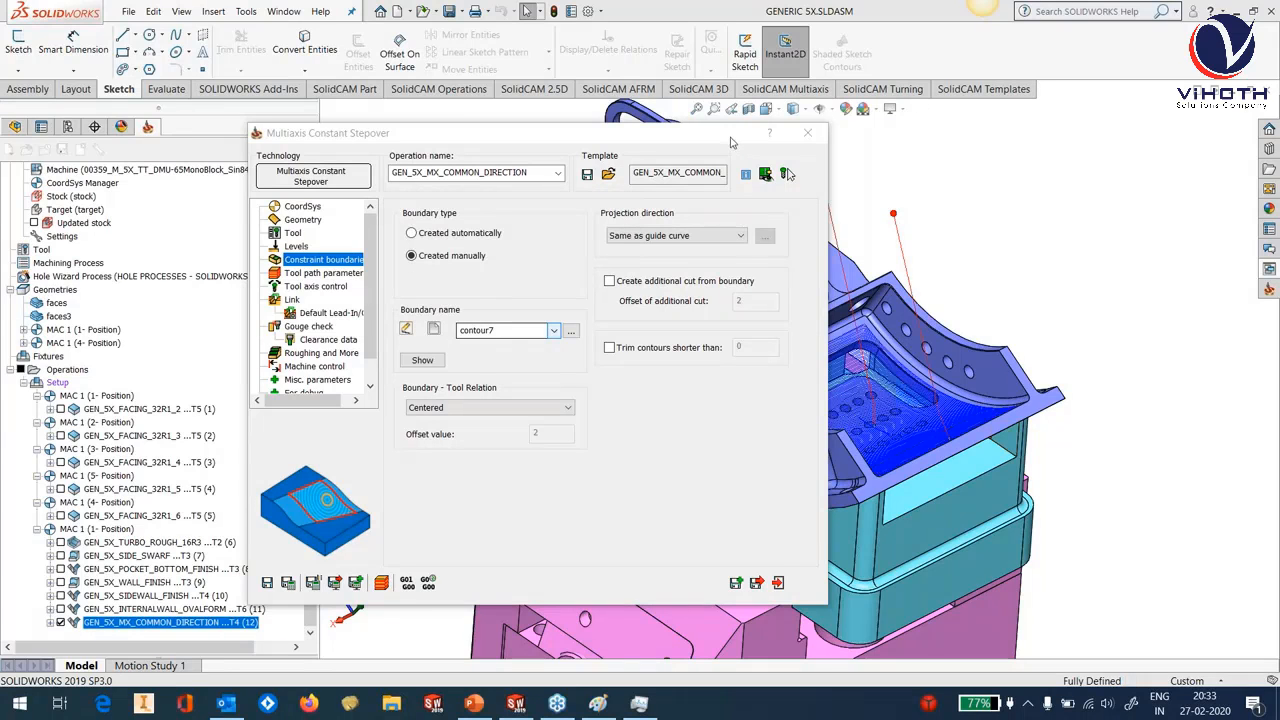
# Inspect the calculated toolpath over the pocket floor, its openings and the perforated area.
pyautogui.click(597, 135)
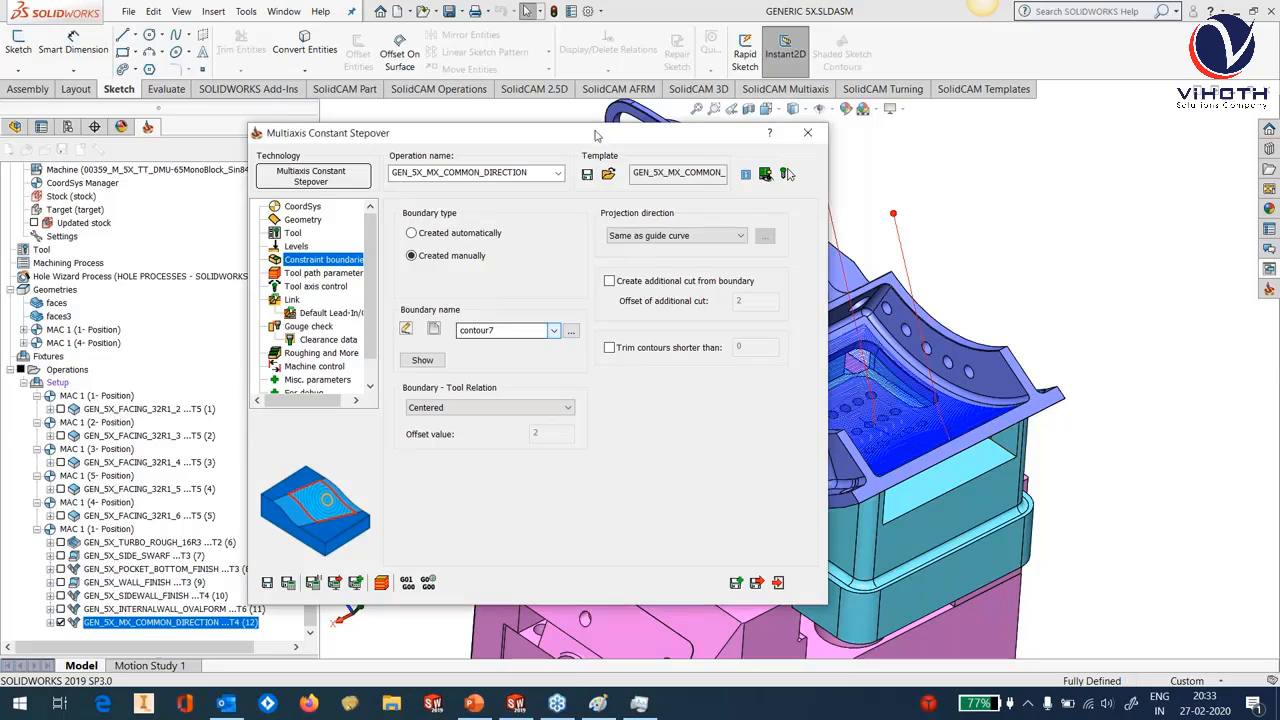
pyautogui.doubleClick(597, 135)
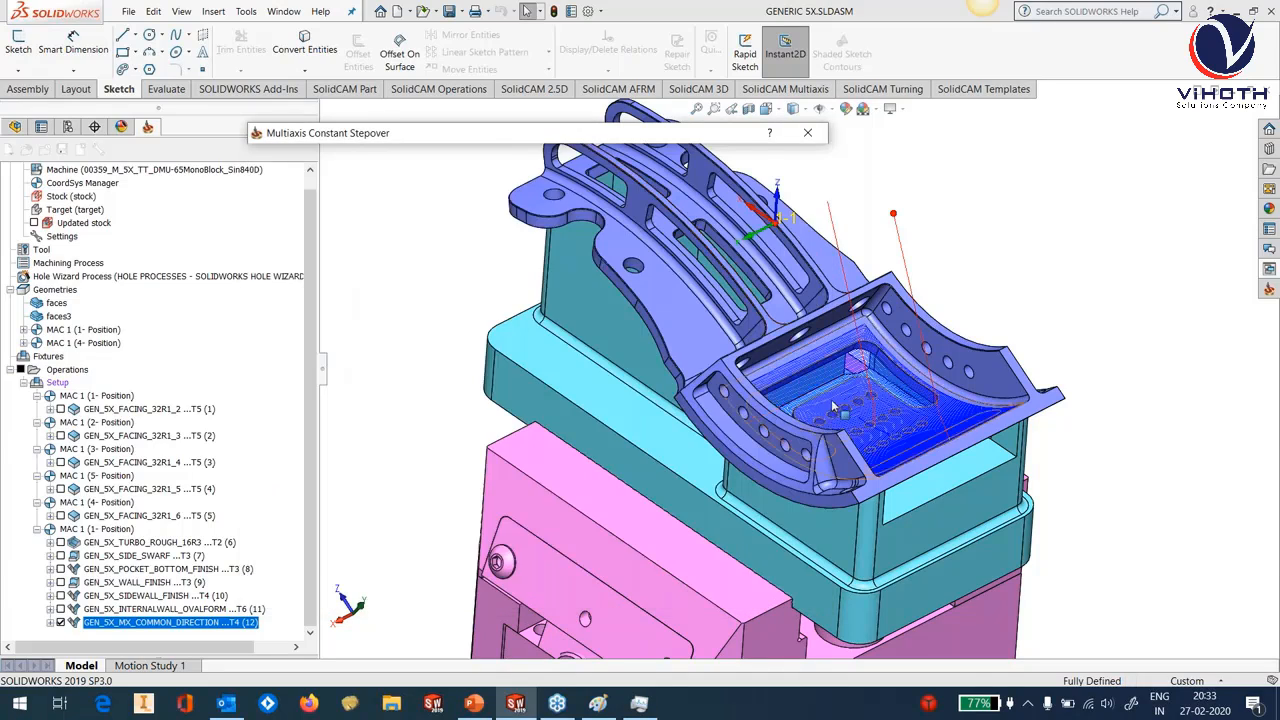
pyautogui.scroll(-5, 848, 382)
pyautogui.scroll(-2, 848, 382)
pyautogui.moveTo(848, 382); pyautogui.dragTo(880, 442, button='middle')
pyautogui.click(716, 217)
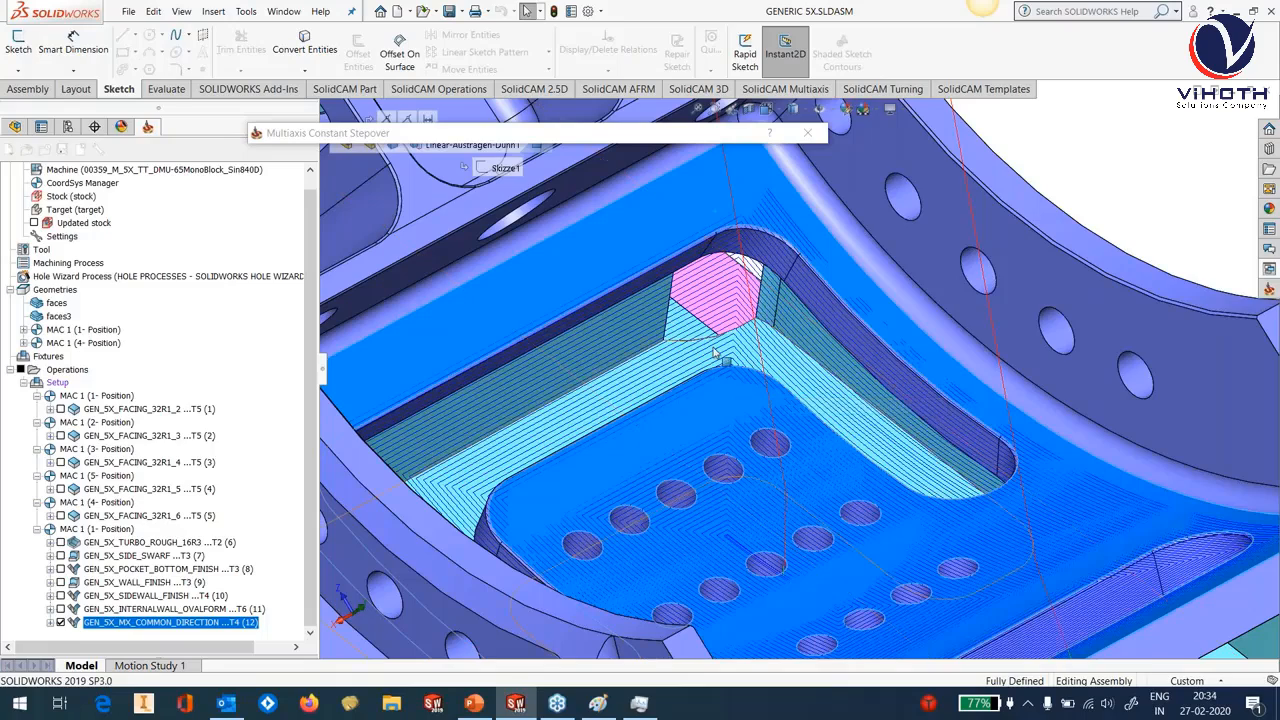
pyautogui.scroll(5, 791, 392)
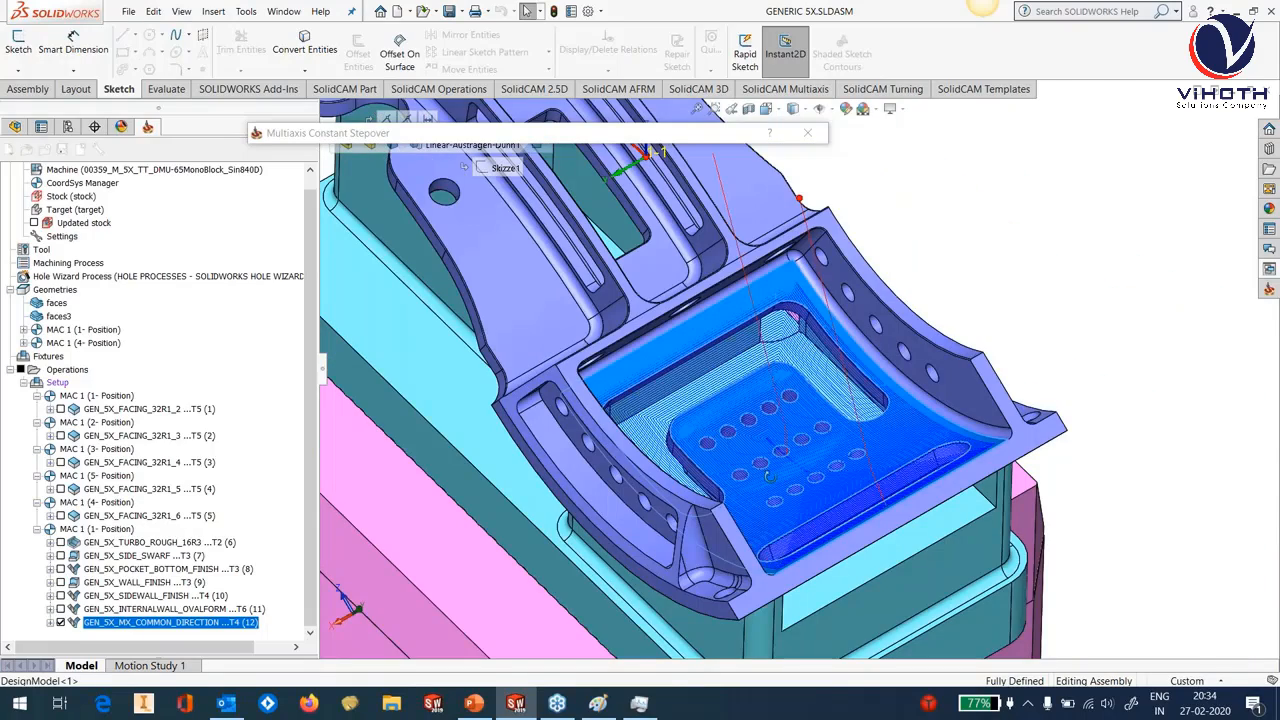
pyautogui.moveTo(791, 392); pyautogui.dragTo(770, 532, button='middle')
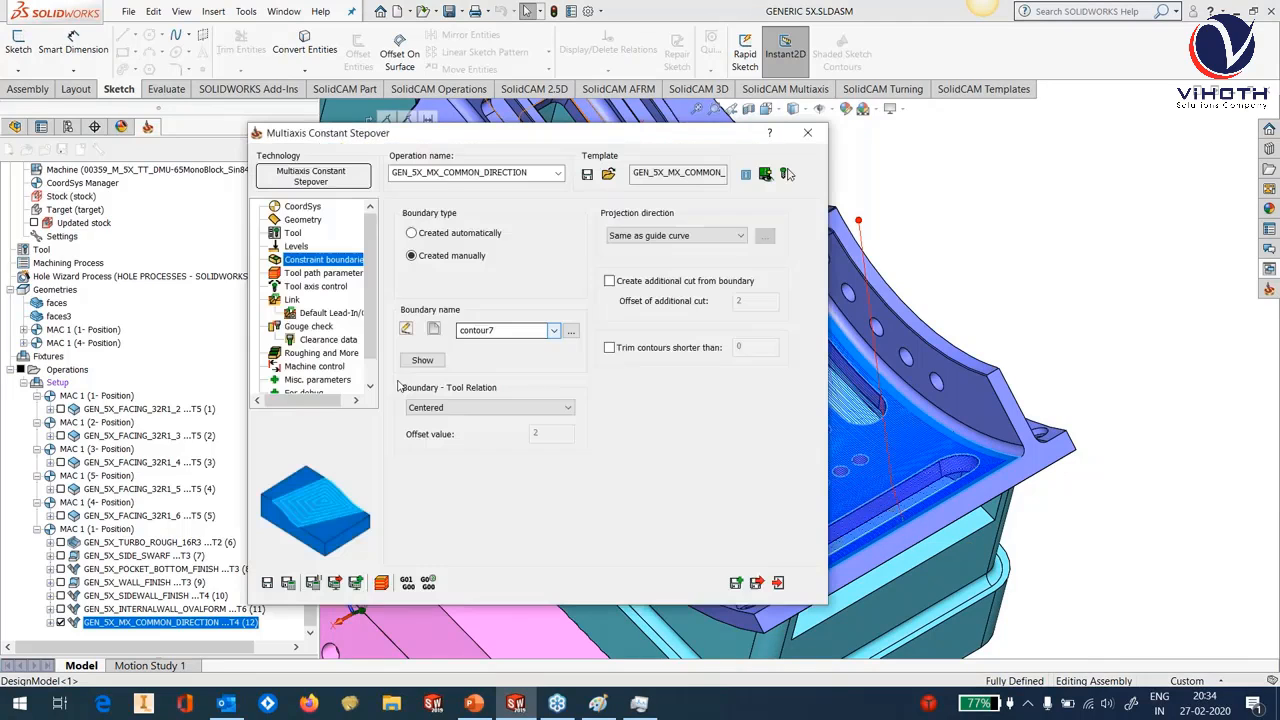
# Review the drive surface's advanced rolling avoidance options, including Fill holes, and compare them with the toolpath across the openings.
pyautogui.click(305, 221)
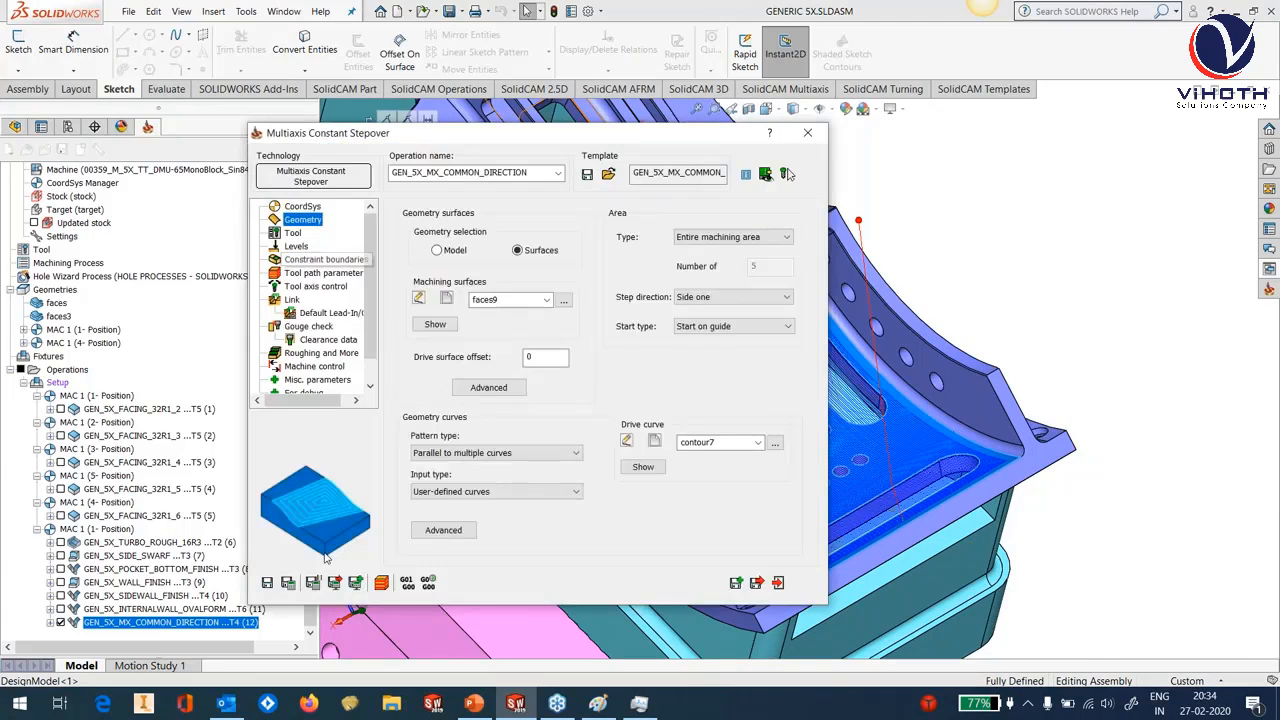
pyautogui.click(489, 389)
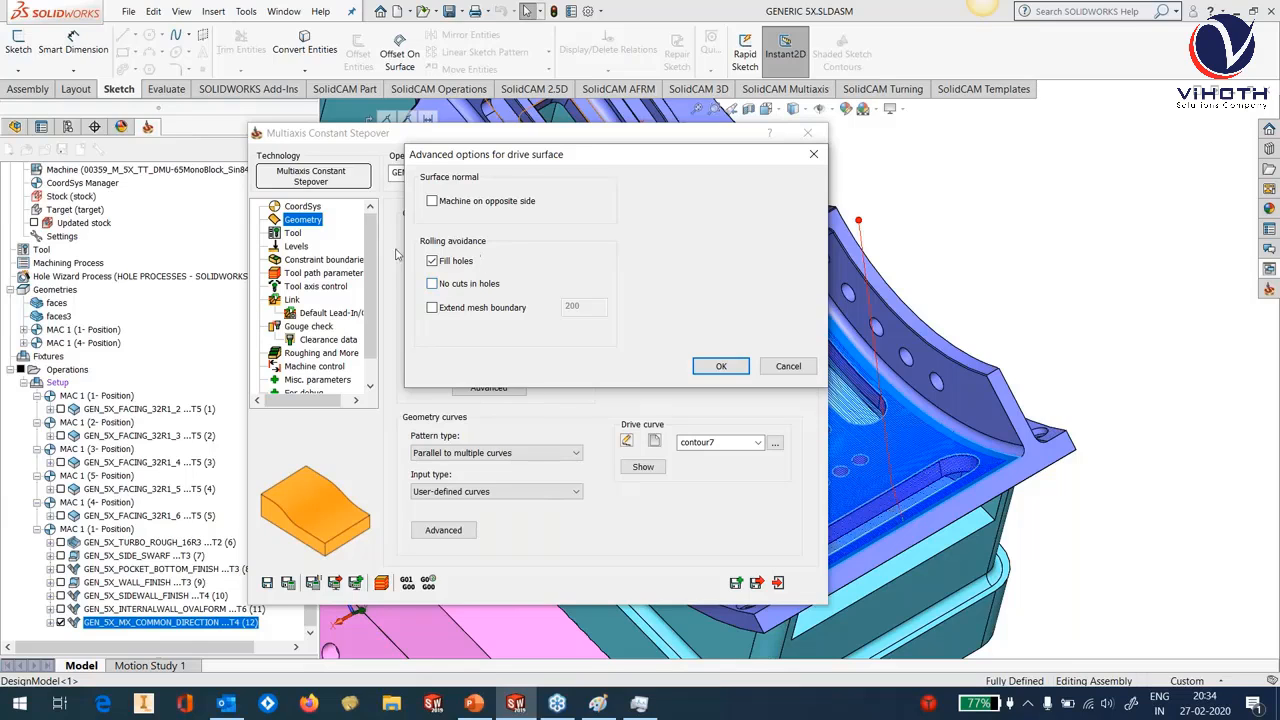
pyautogui.click(728, 366)
pyautogui.doubleClick(713, 140)
pyautogui.scroll(3, 845, 458)
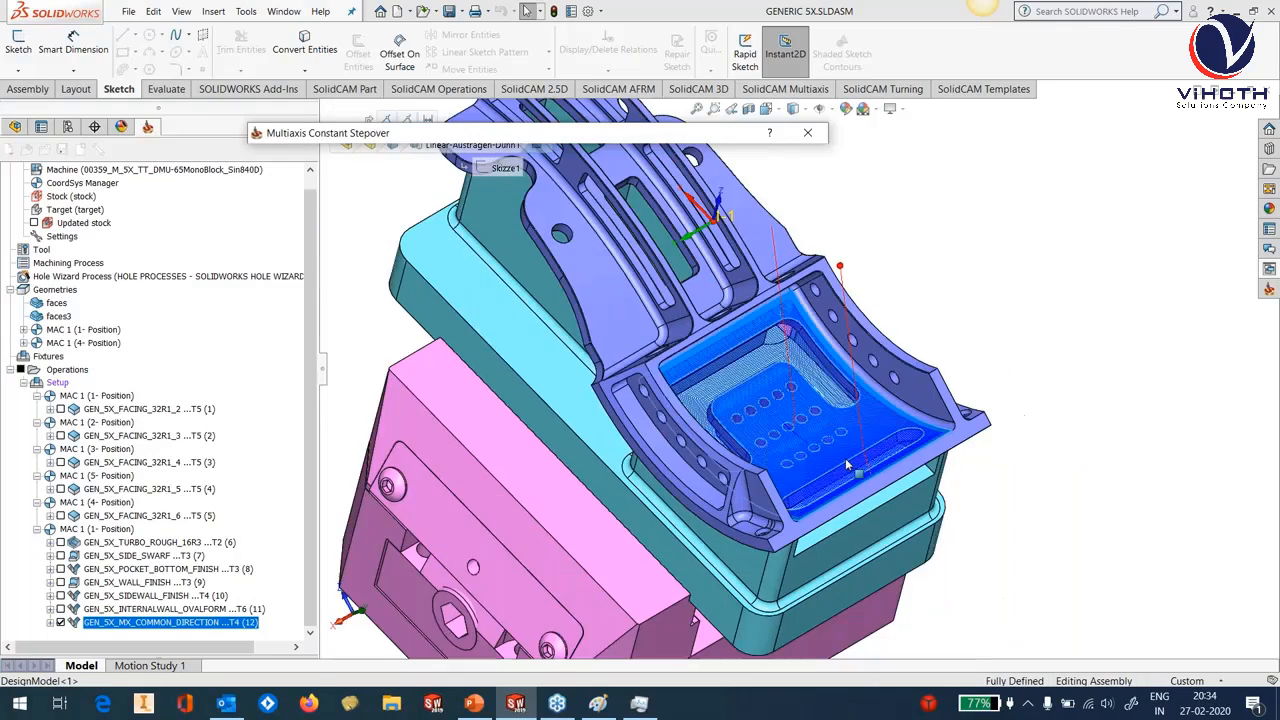
pyautogui.scroll(-4, 845, 458)
pyautogui.moveTo(812, 428)
pyautogui.mouseDown(button='middle')
pyautogui.moveTo(752, 515)
pyautogui.moveTo(808, 408)
pyautogui.mouseUp(button='middle')
pyautogui.doubleClick(525, 135)
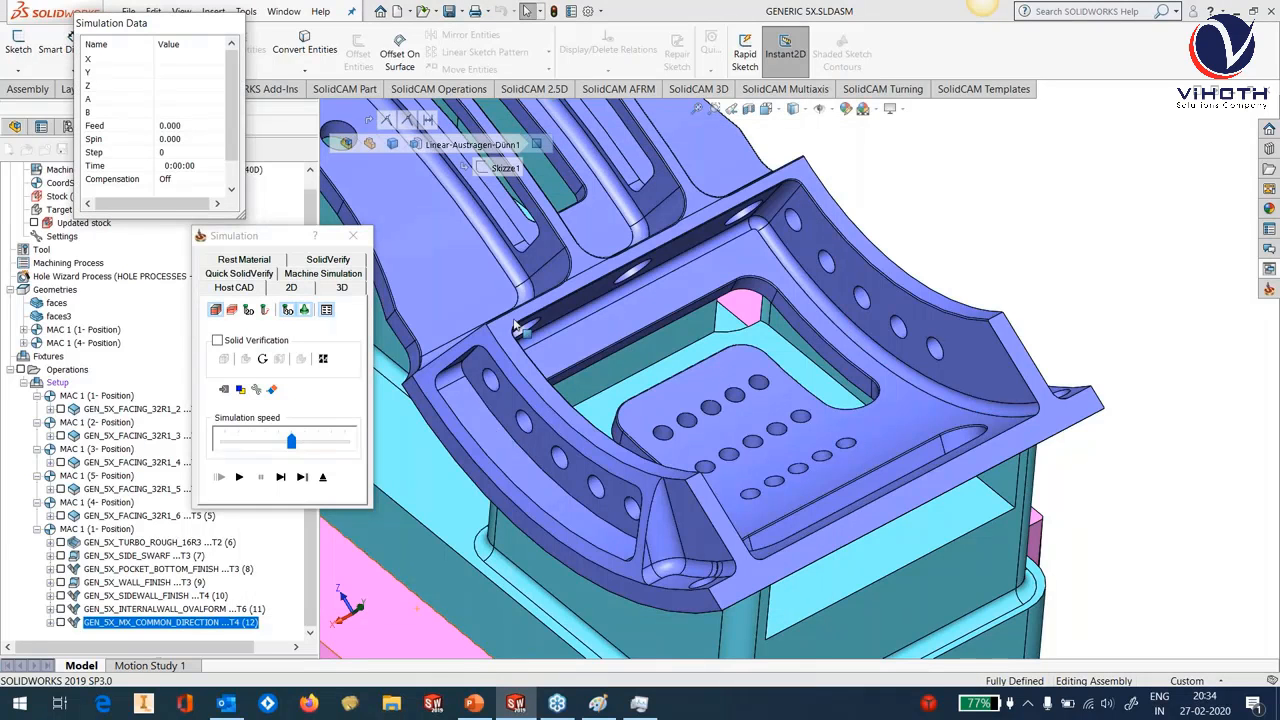
# Load the common-direction operation in Machine Simulation and examine its toolpath on the pocket up close.
pyautogui.click(325, 273)
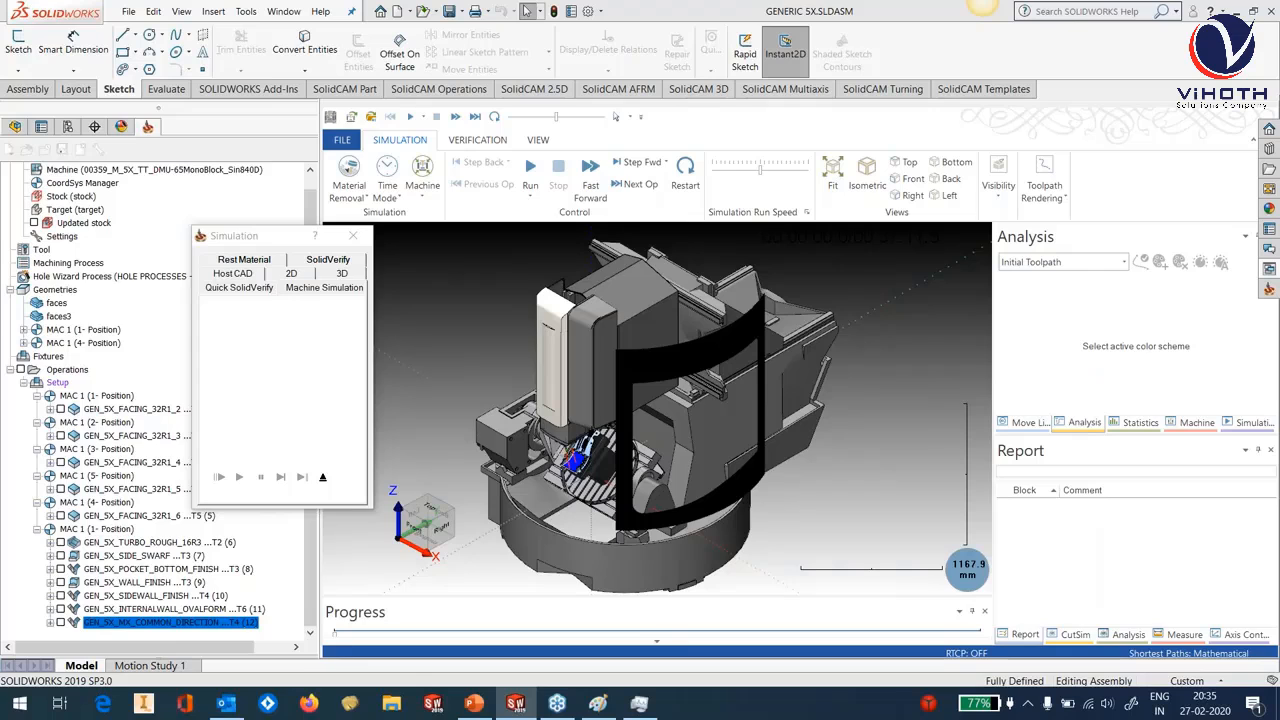
pyautogui.moveTo(244, 245); pyautogui.dragTo(180, 247)
pyautogui.scroll(3, 583, 483)
pyautogui.scroll(5, 575, 470)
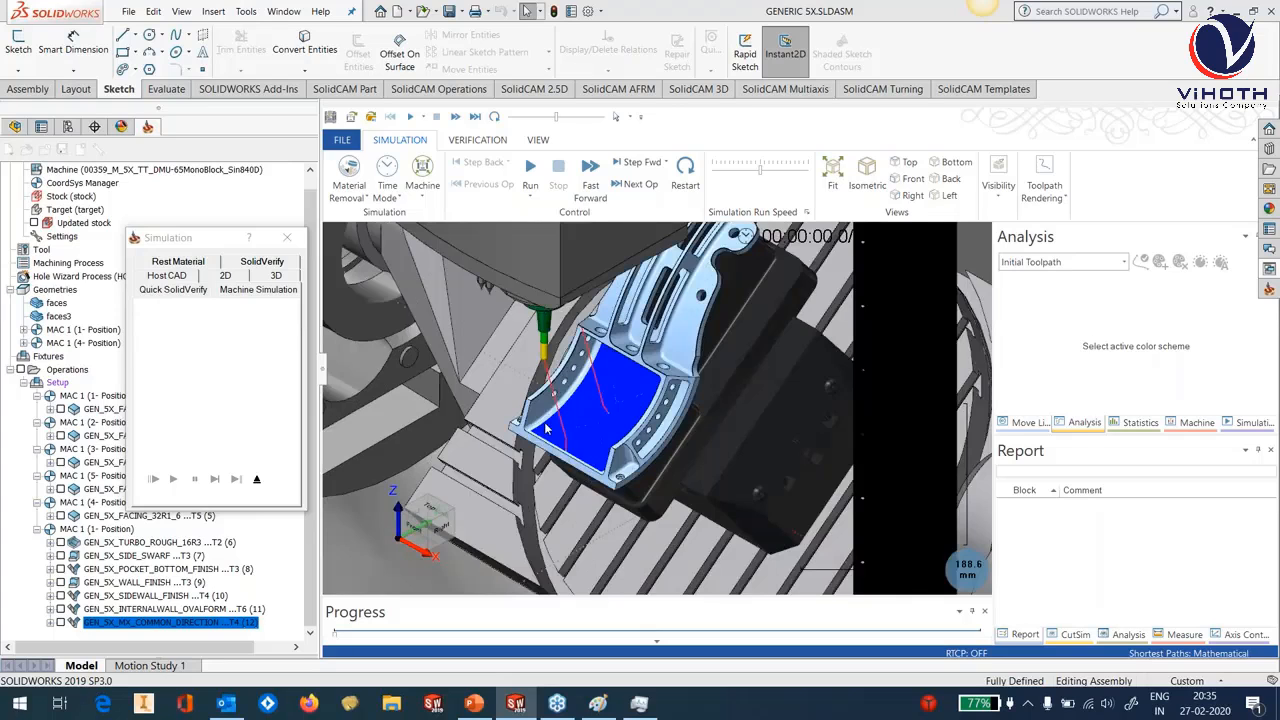
pyautogui.scroll(4, 545, 428)
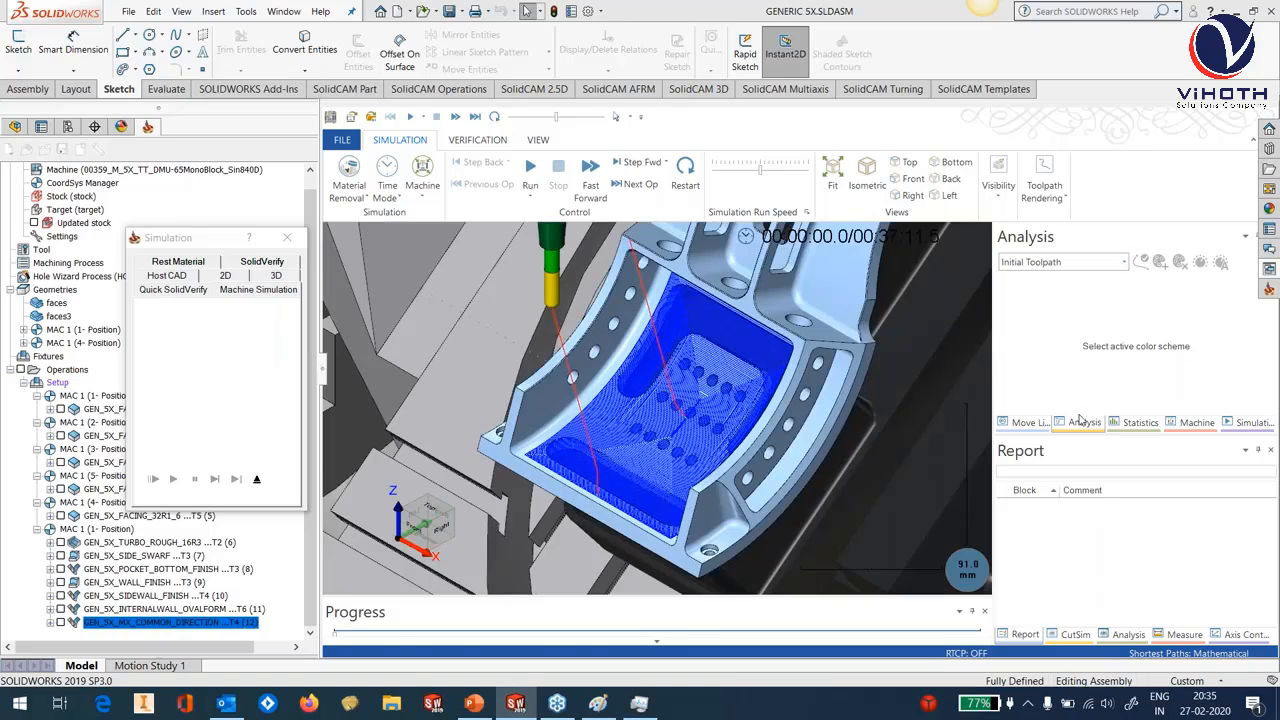
# Analyse the toolpath by Tool Number, examine the tool orientation lines over the pocket floor, and close the simulation and operation.
pyautogui.click(1049, 264)
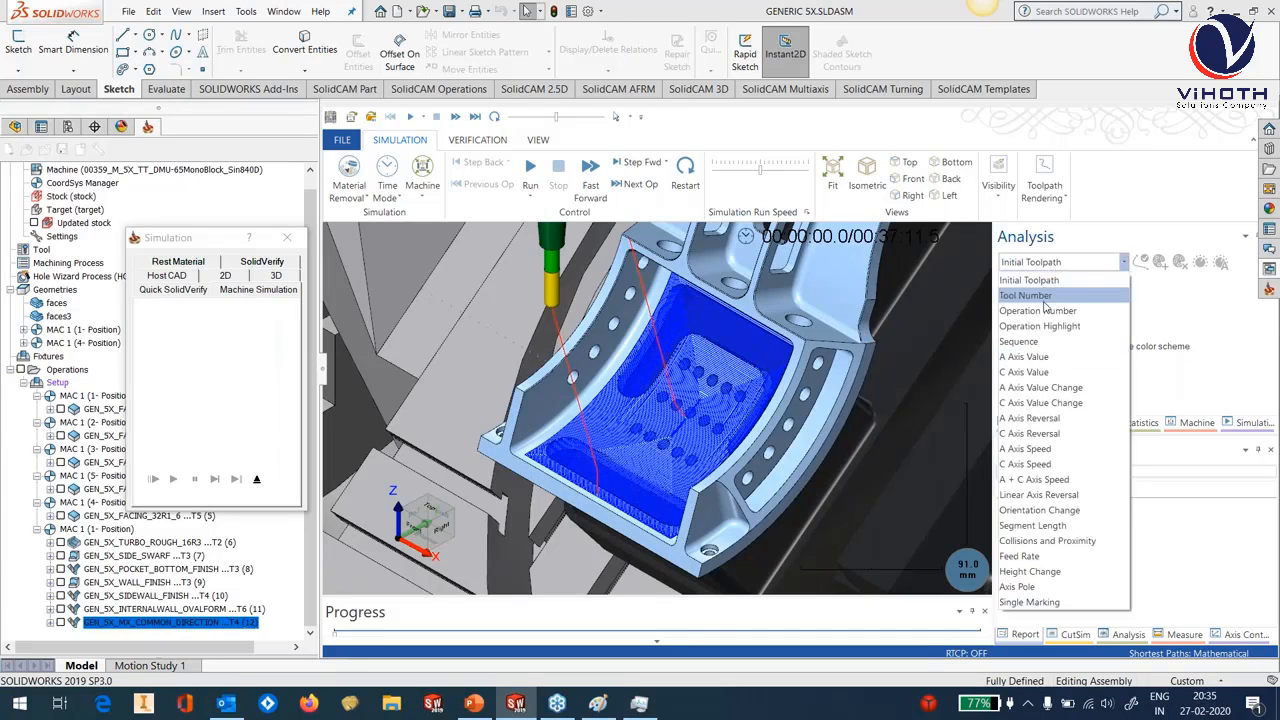
pyautogui.click(1046, 296)
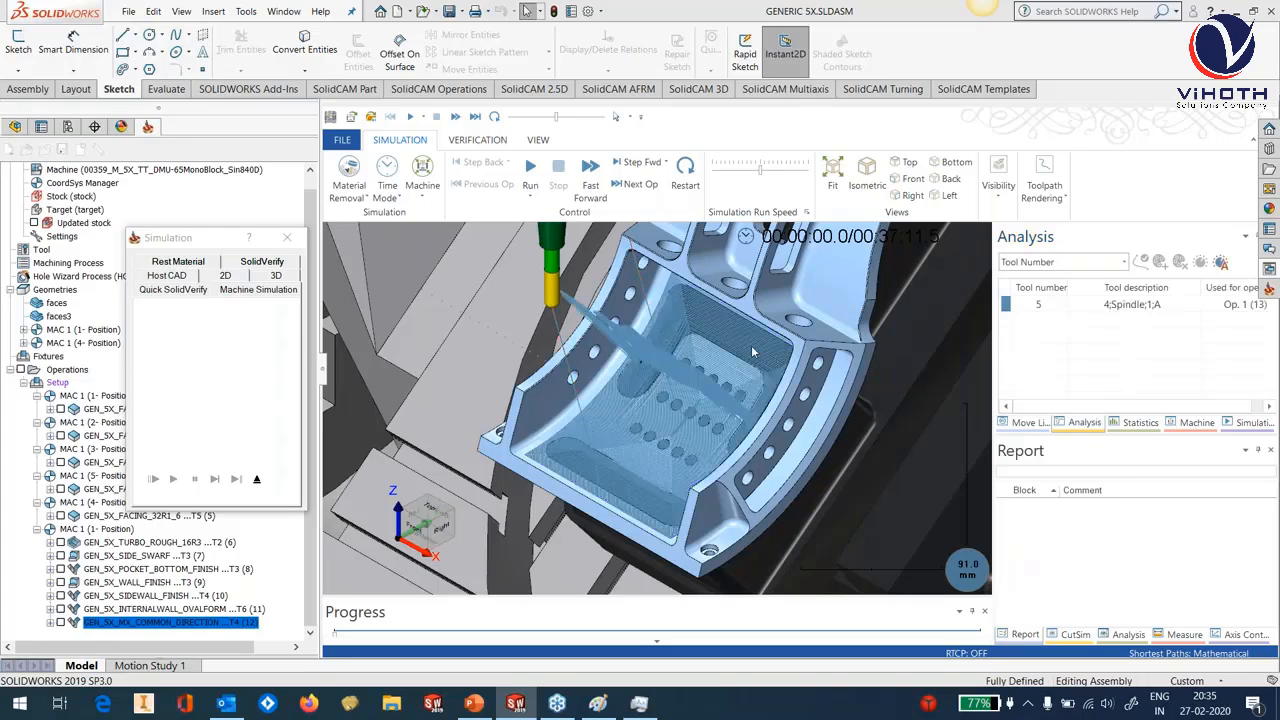
pyautogui.moveTo(760, 327); pyautogui.dragTo(781, 311, button='middle')
pyautogui.scroll(4, 781, 311)
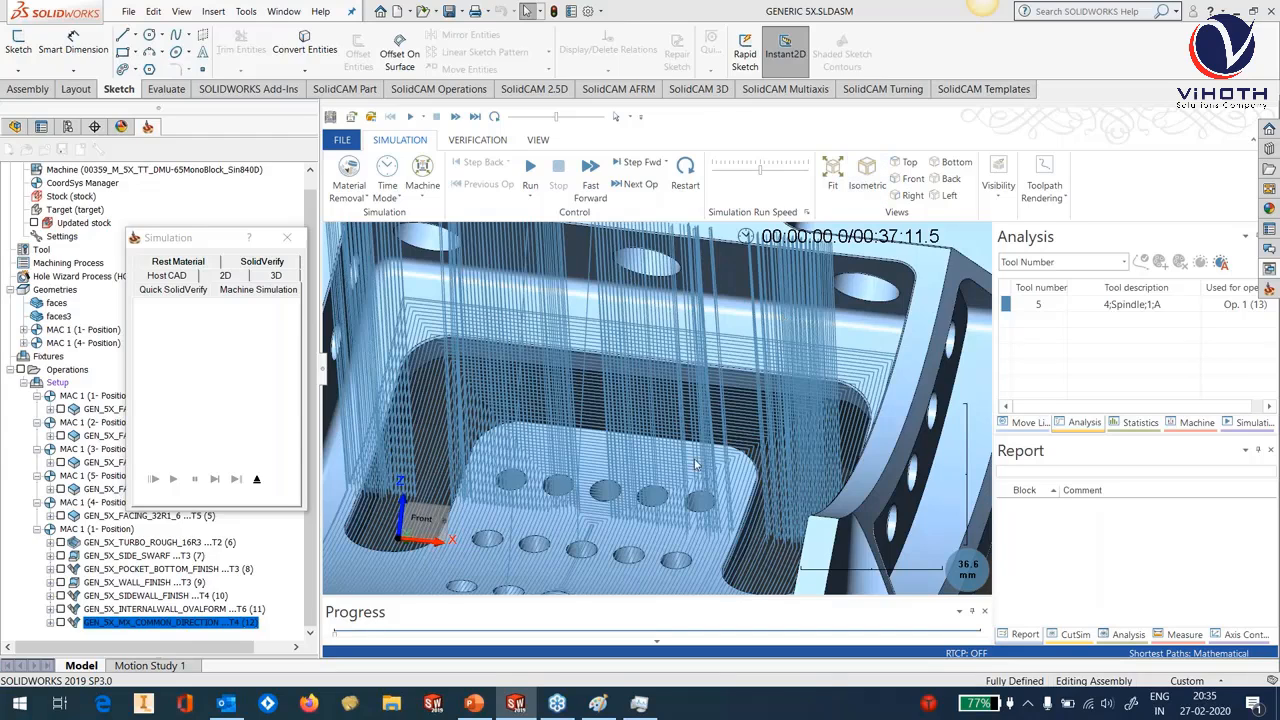
pyautogui.scroll(-4, 786, 358)
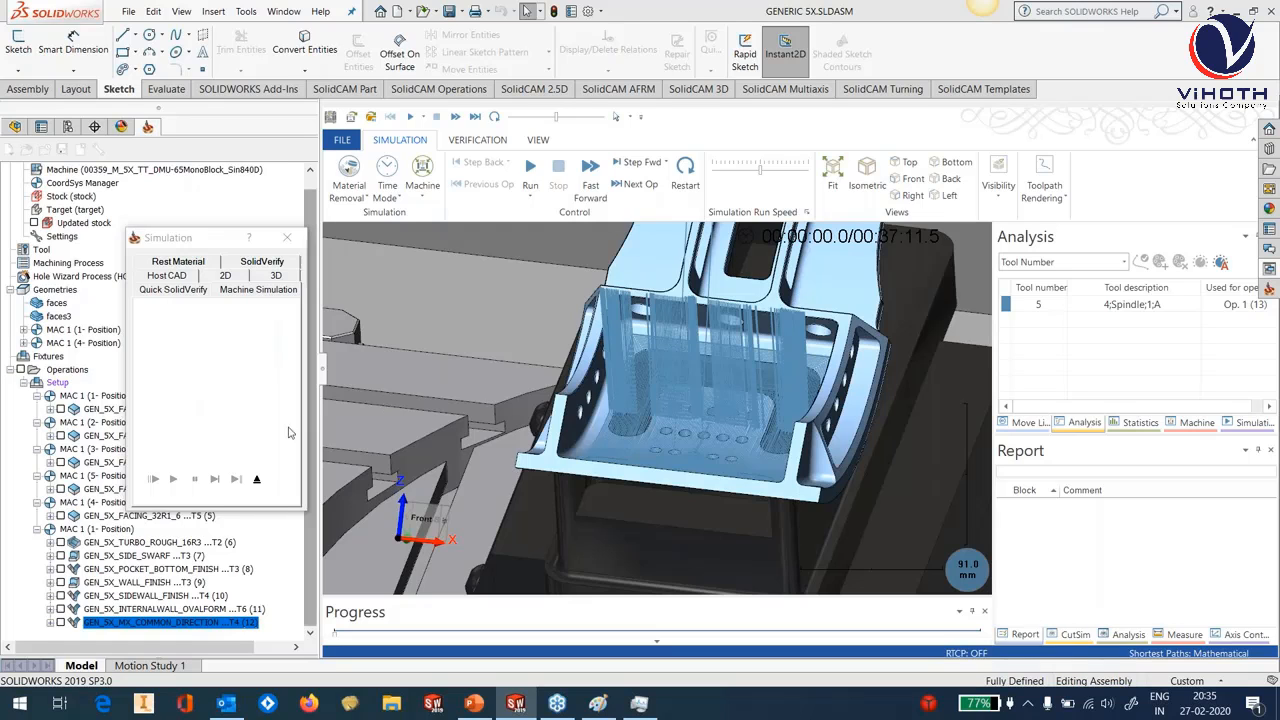
pyautogui.click(257, 480)
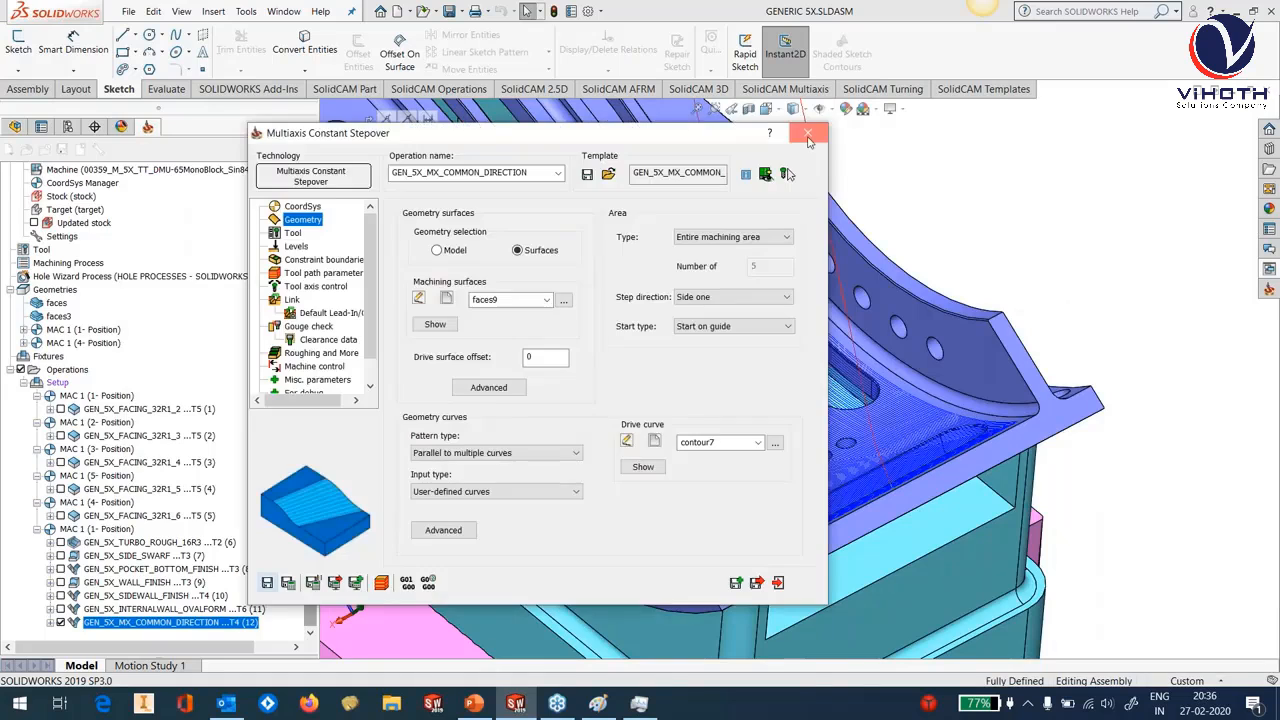
pyautogui.click(818, 137)
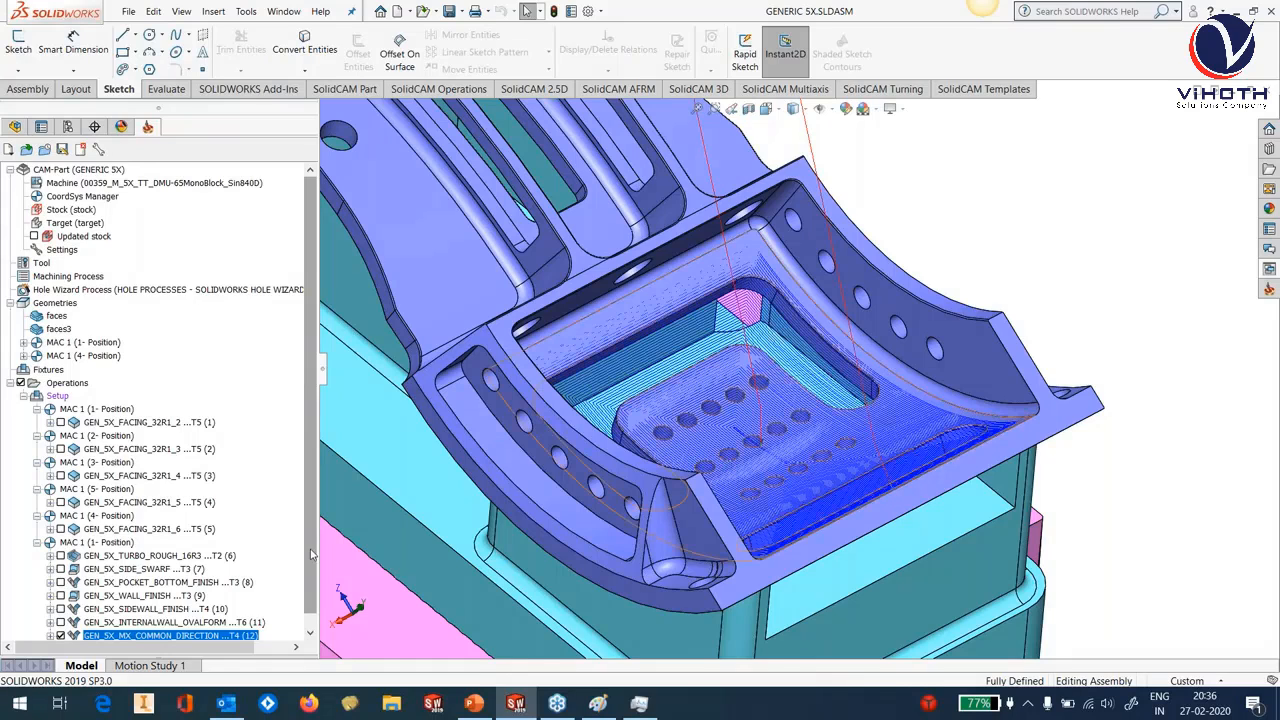
# Hide the common-direction operation's toolpath and show the Surface-Untrim11 surface body over the pocket floor.
pyautogui.scroll(-1, 70, 600)
pyautogui.click(60, 622)
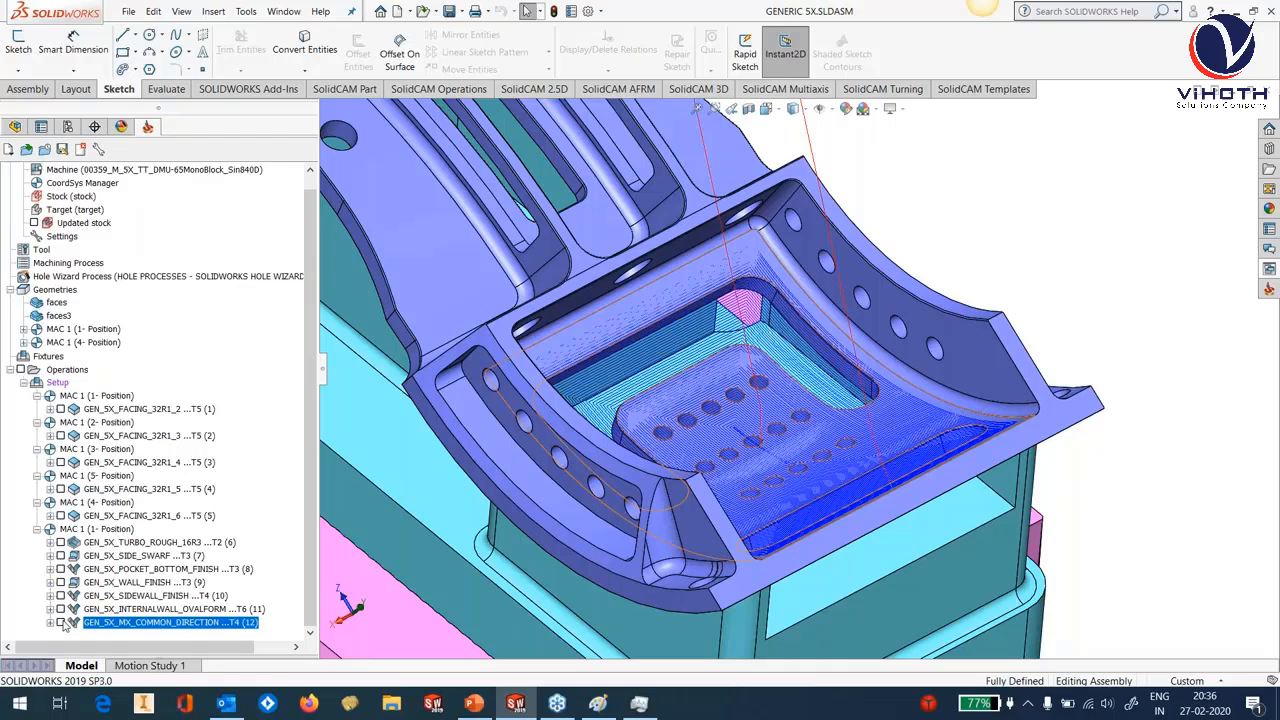
pyautogui.click(15, 127)
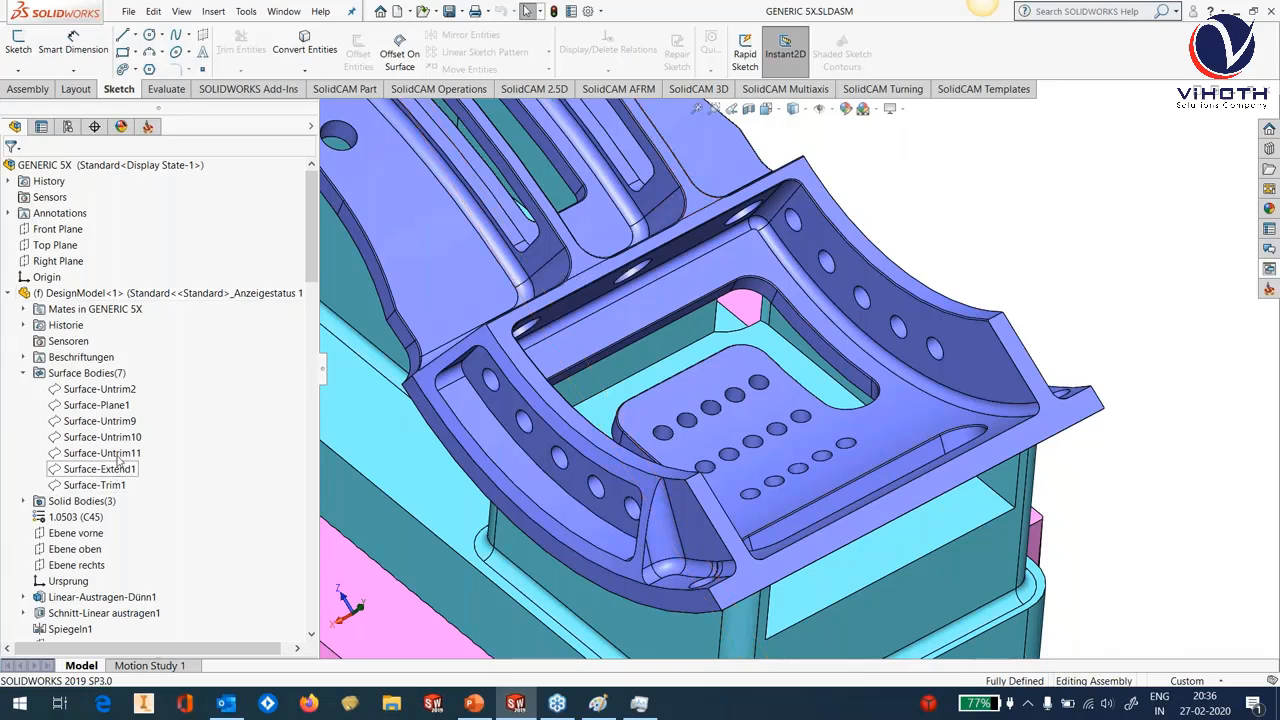
pyautogui.click(118, 457)
pyautogui.click(158, 420)
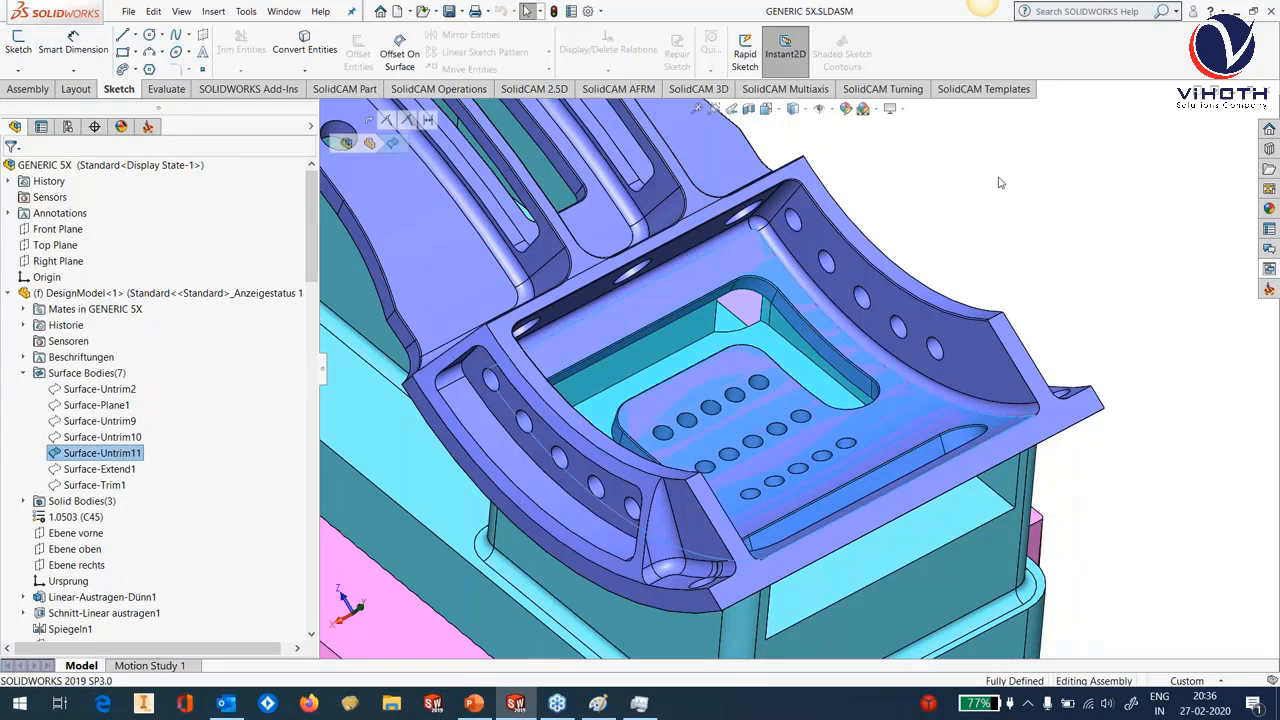
pyautogui.click(1002, 183)
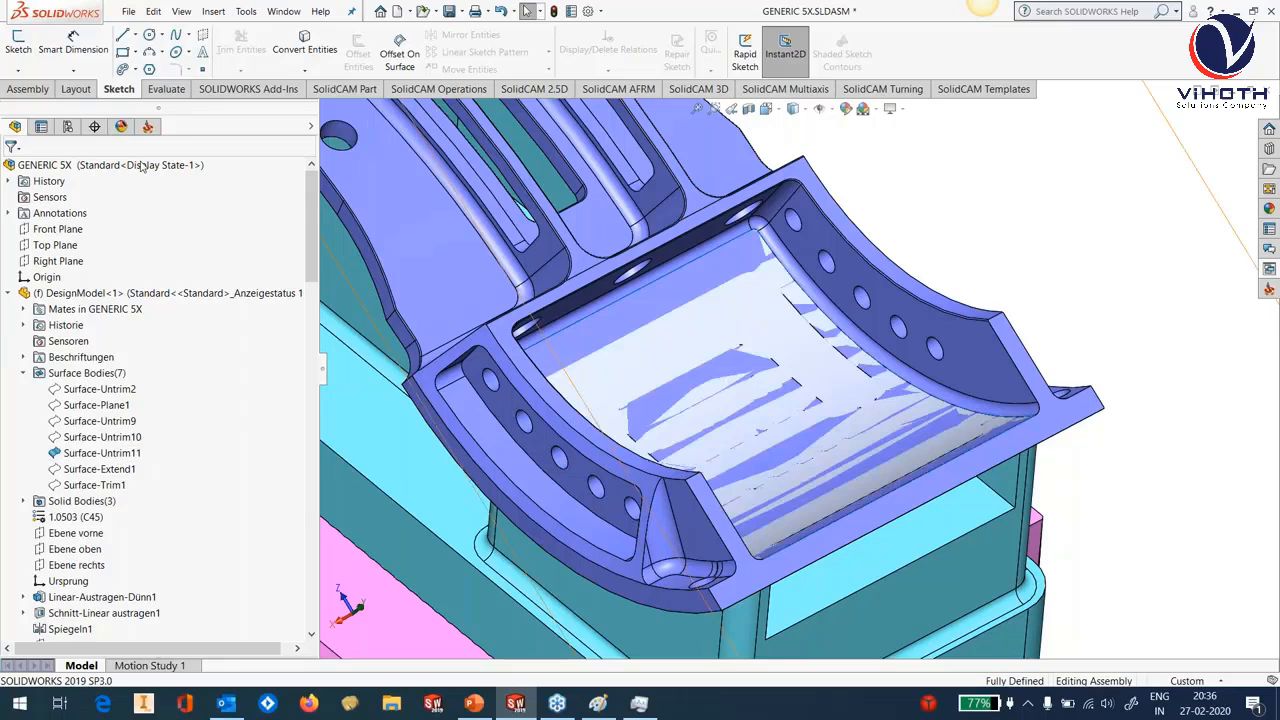
# Define a new machining surface geometry for GEN_5X_MX_COMMON_DIRECTION from the untrimmed surface covering the pocket floor.
pyautogui.click(148, 126)
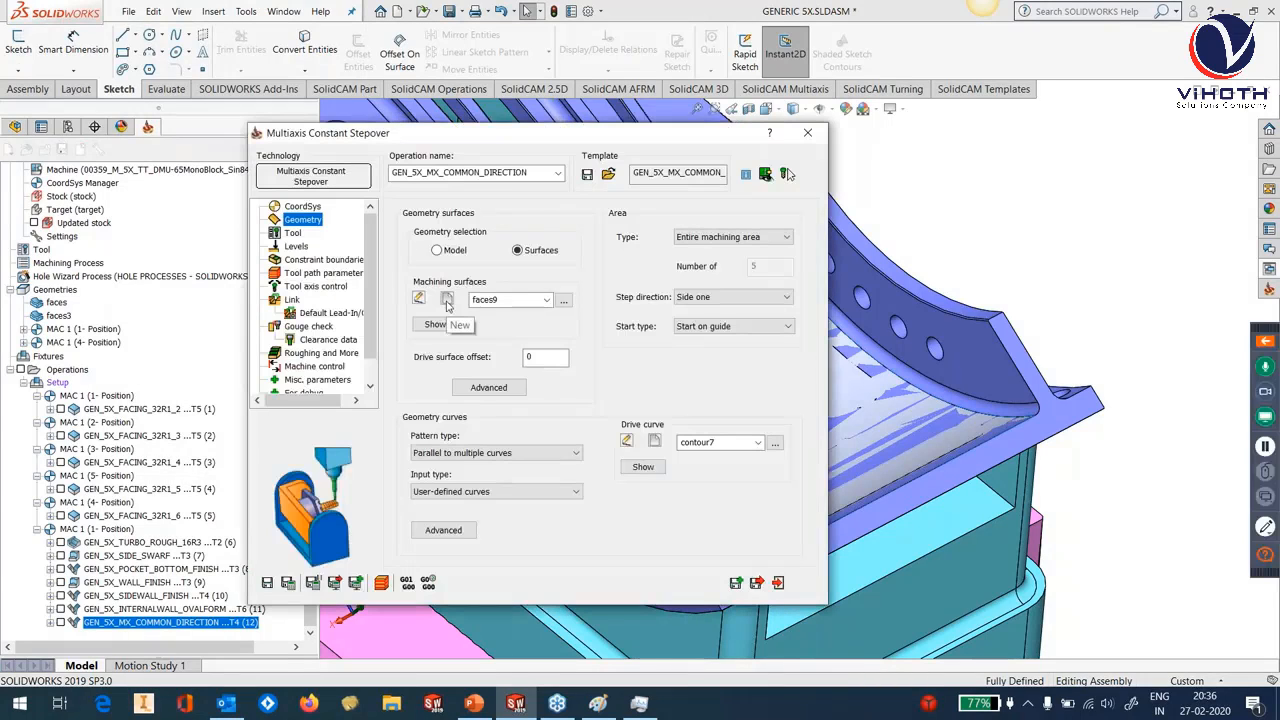
pyautogui.click(447, 301)
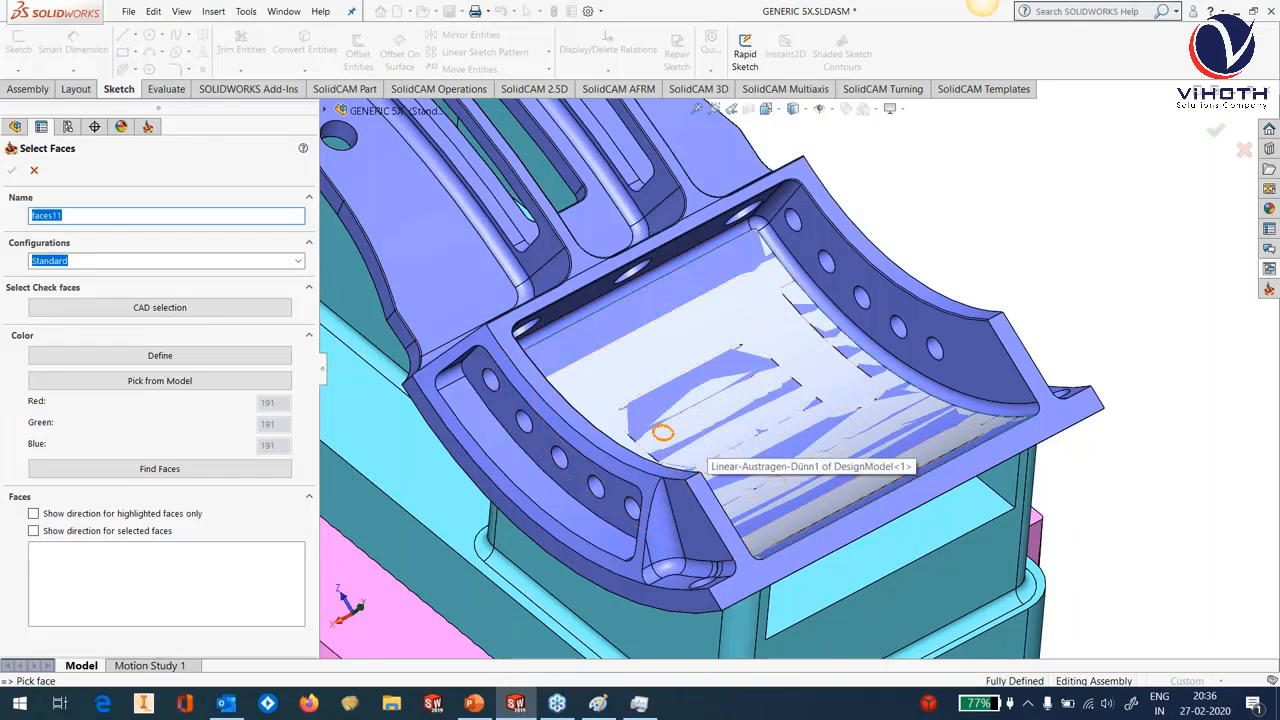
pyautogui.click(680, 343)
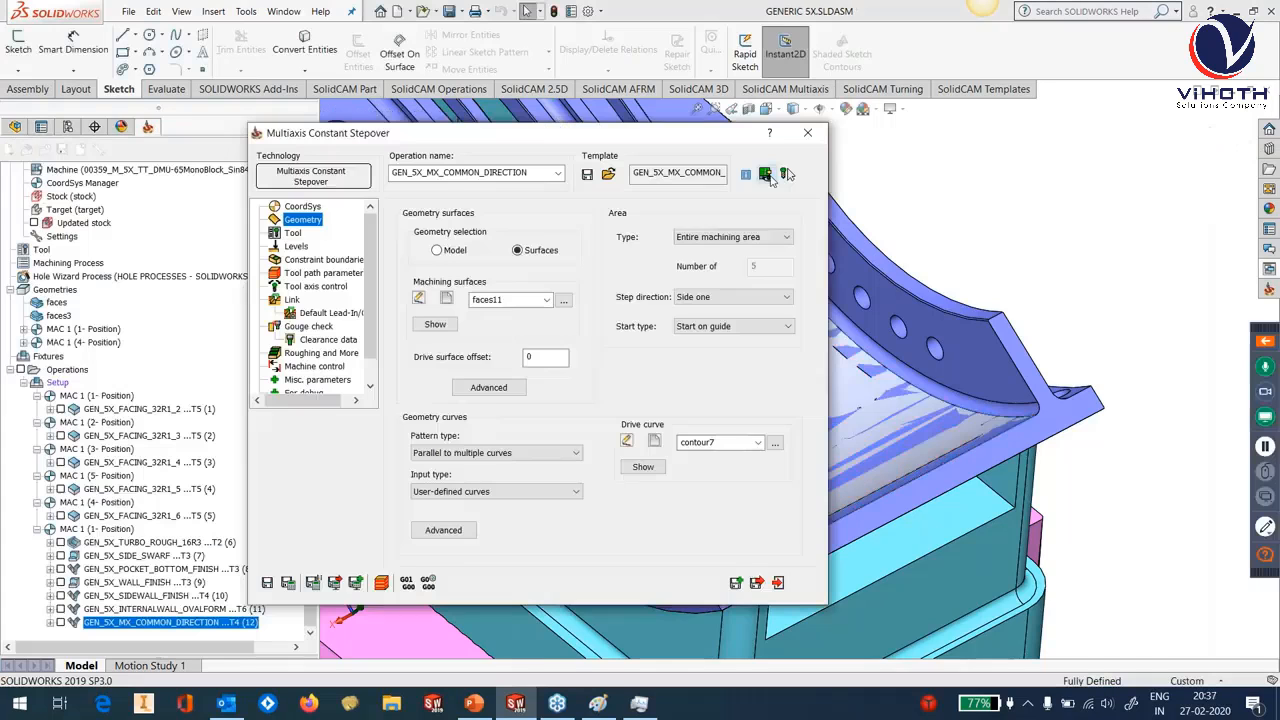
# Enable Maintain Common Tool Axis on all contours in the operation's advanced tool axis control settings.
pyautogui.click(293, 288)
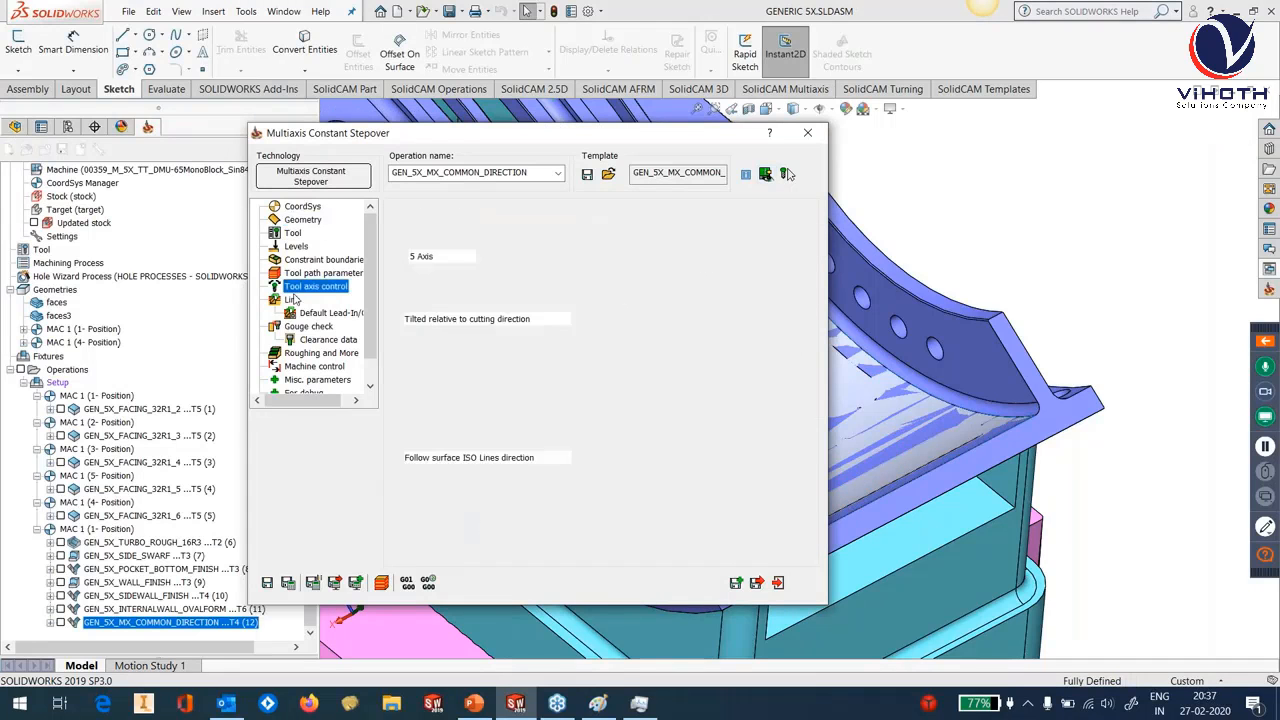
pyautogui.click(455, 211)
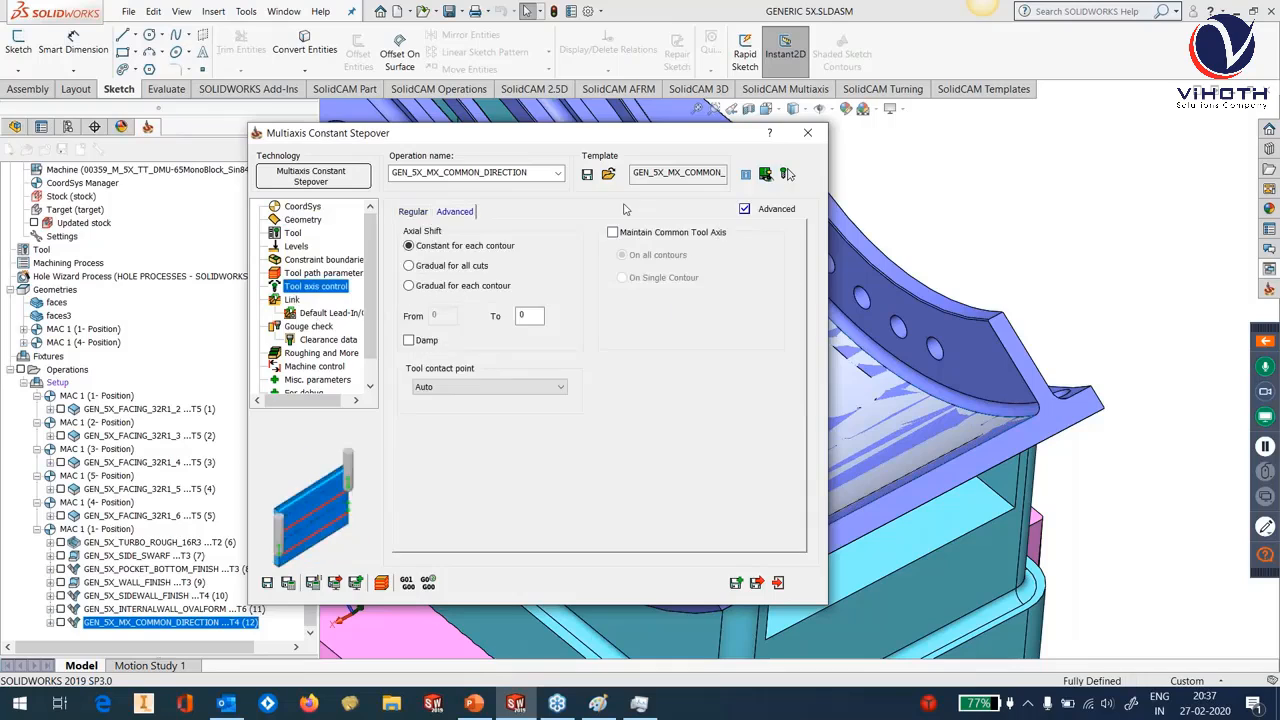
pyautogui.click(722, 232)
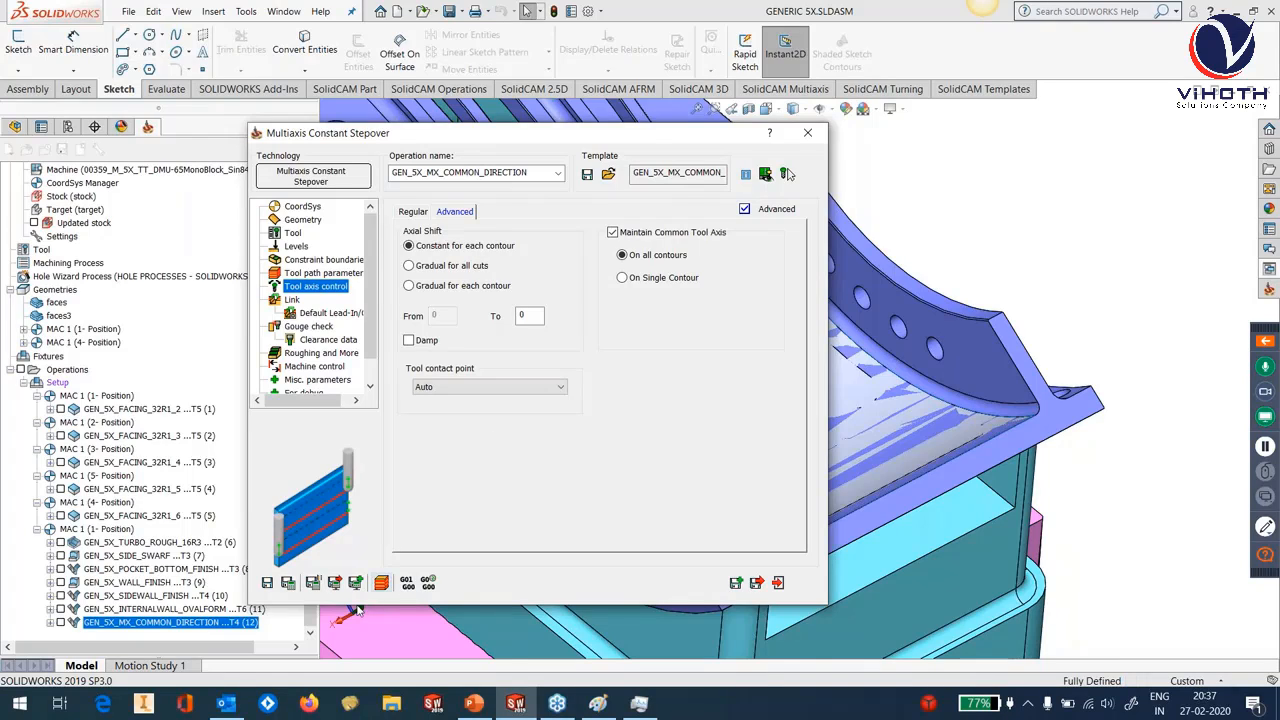
# Try to save and calculate the common-direction operation, then abort the calculation and close the operation.
pyautogui.click(288, 582)
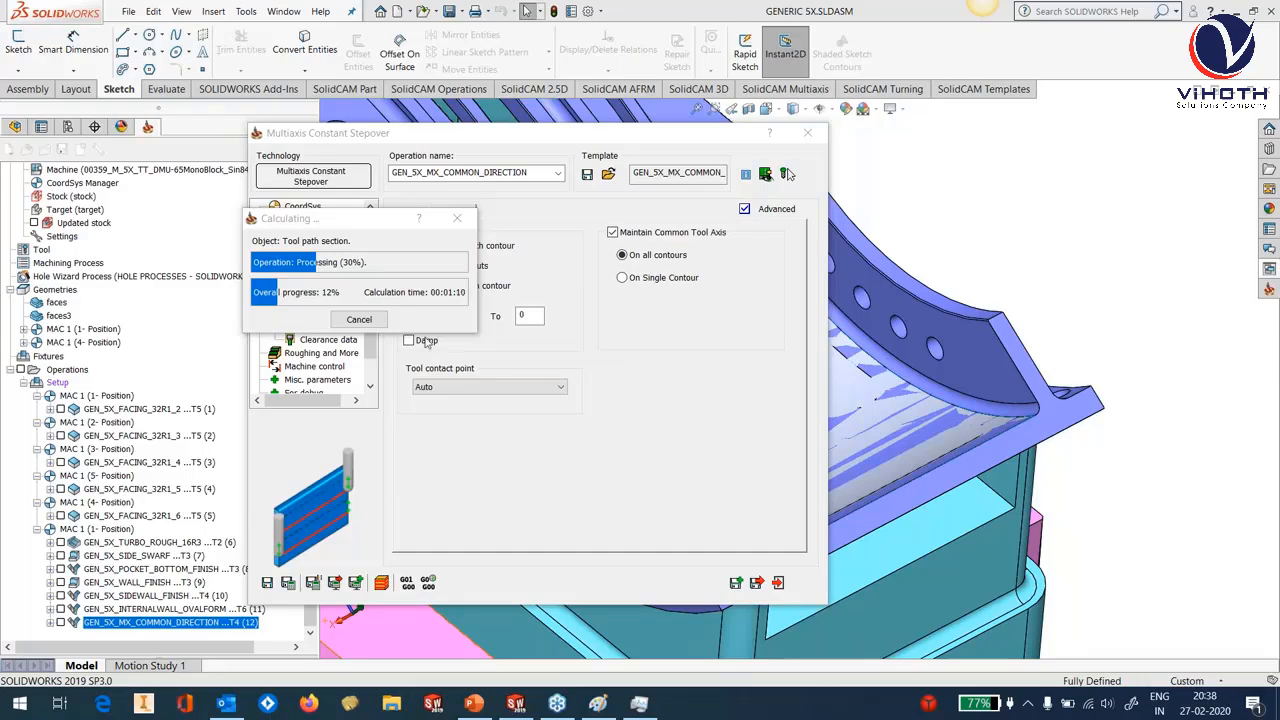
pyautogui.click(445, 306)
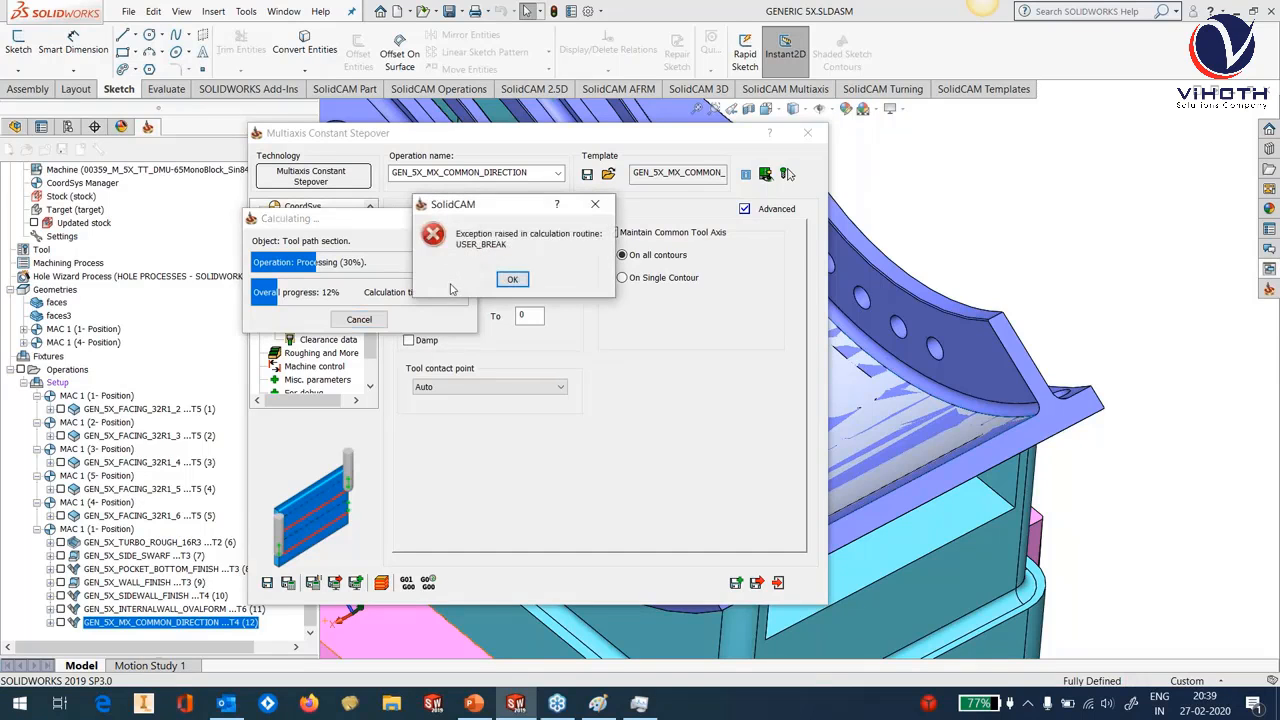
pyautogui.click(512, 282)
pyautogui.click(788, 174)
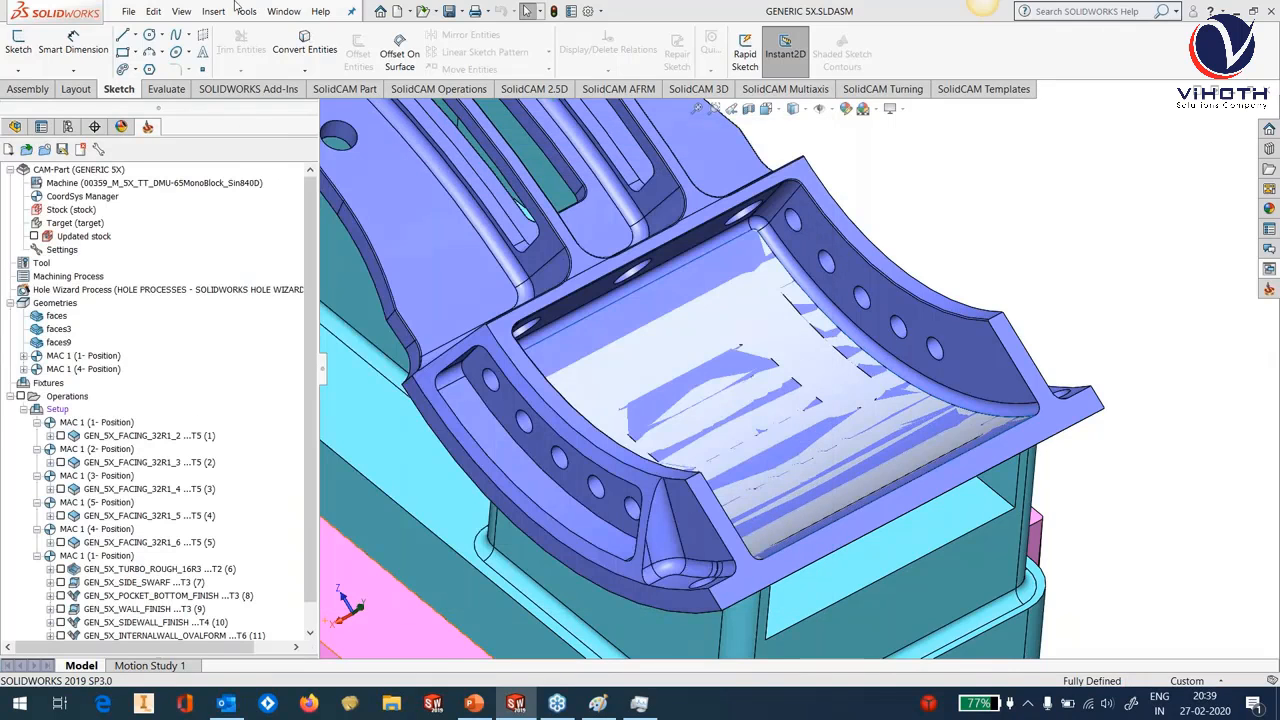
# Open the recent CAM-Part D:\WEBINARS\SIM5X\GENERIC 5X\GEN 5X1\GENERIC 5X.prt.
pyautogui.click(245, 11)
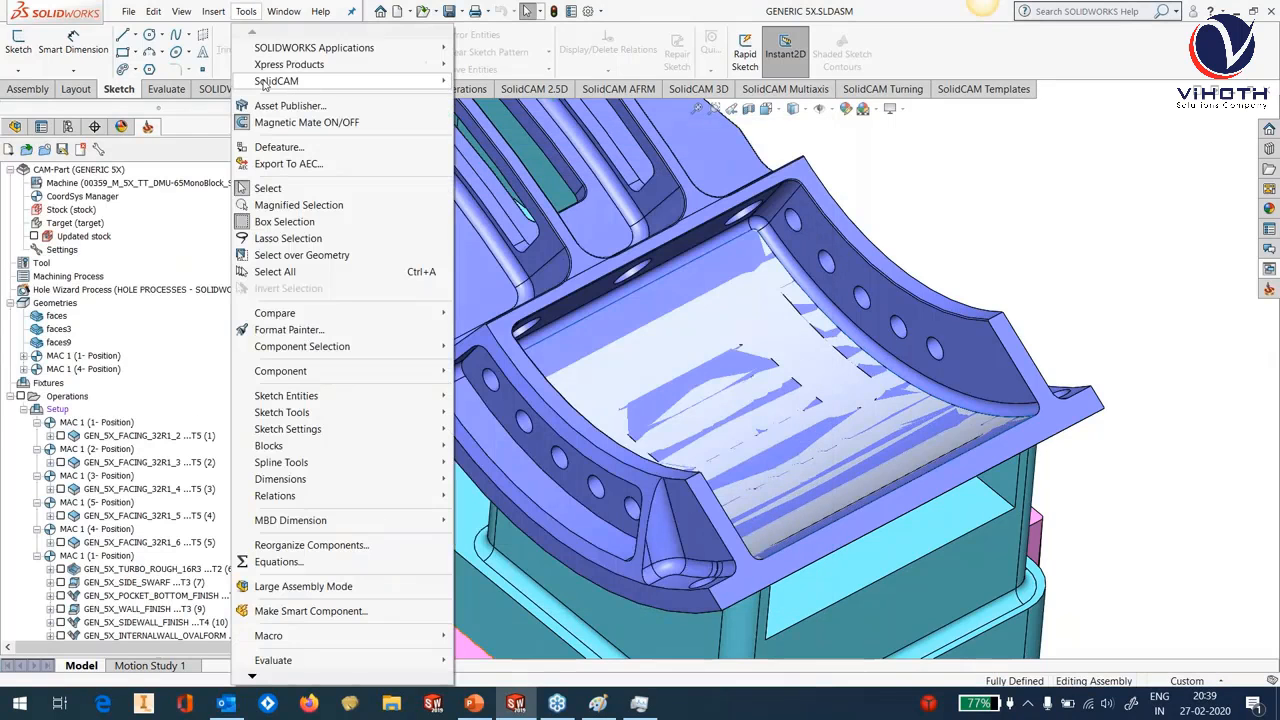
pyautogui.moveTo(300, 81)
pyautogui.moveTo(531, 388)
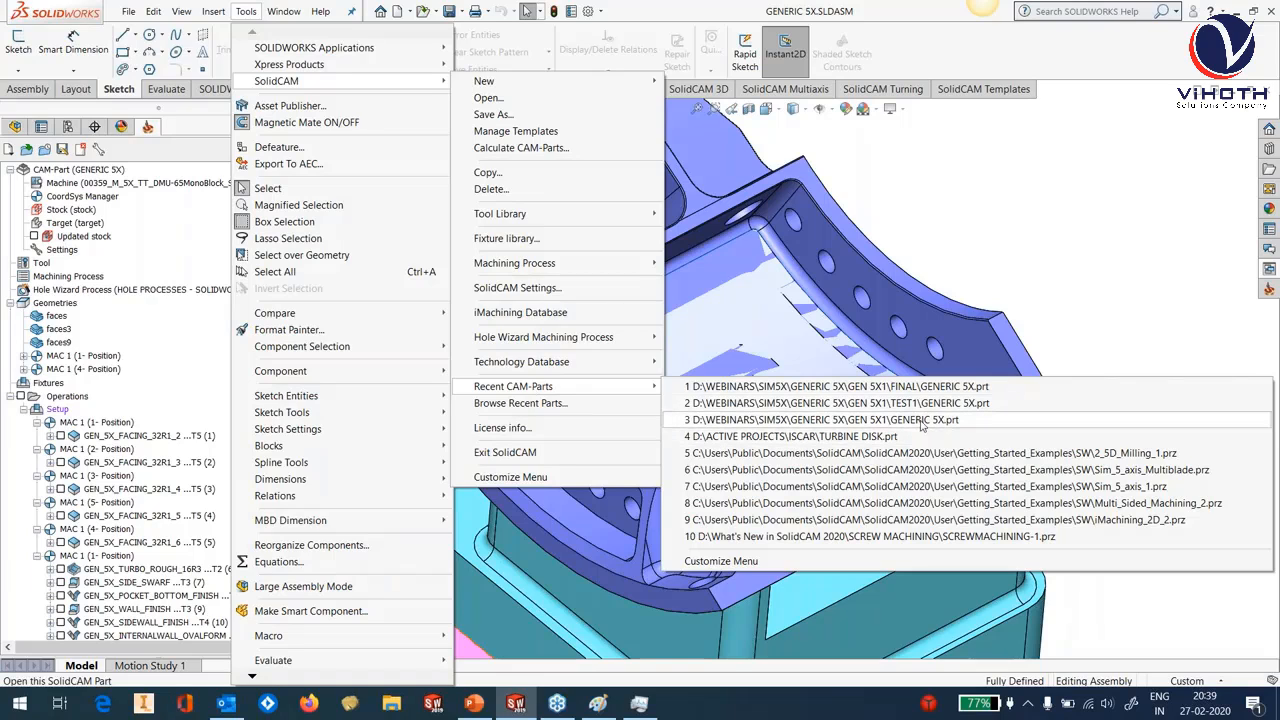
pyautogui.click(921, 420)
pyautogui.click(921, 425)
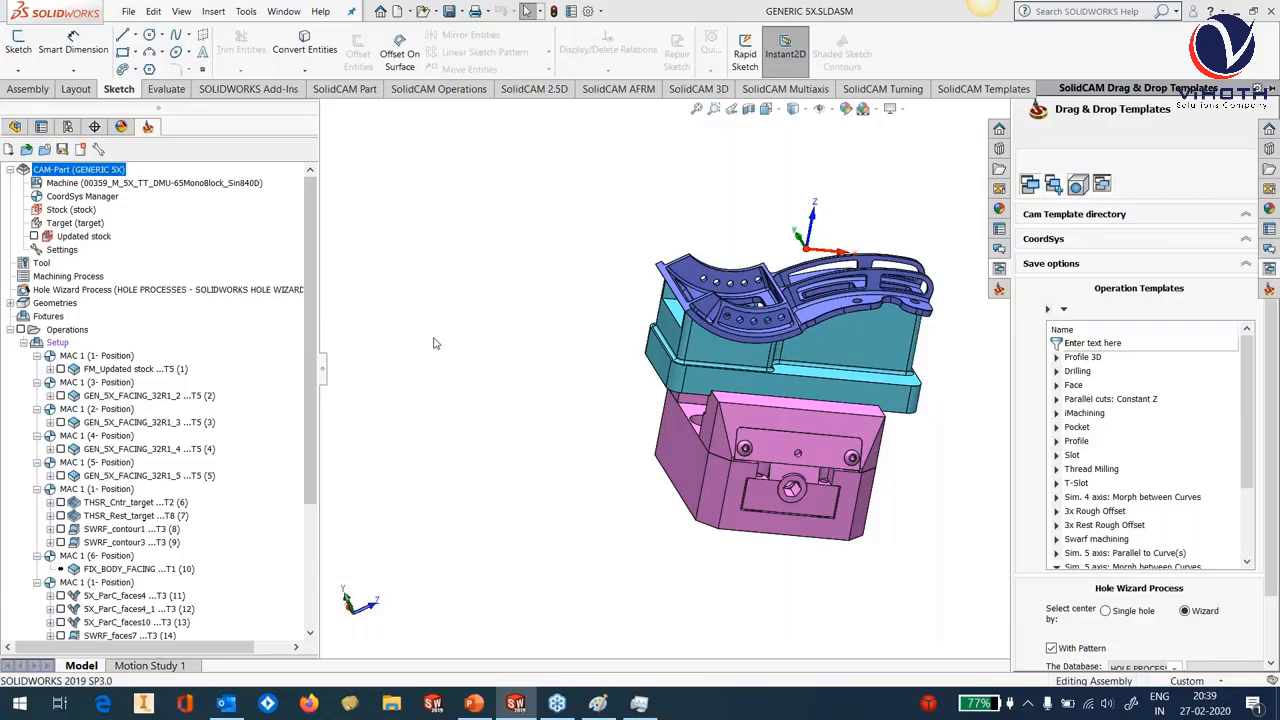
# Preview the toolpaths of GEN_5X_MEXICO_2 and GEN_5X_MEXICO_1 on the part, hiding each one after viewing.
pyautogui.scroll(-4, 225, 605)
pyautogui.scroll(-1, 312, 573)
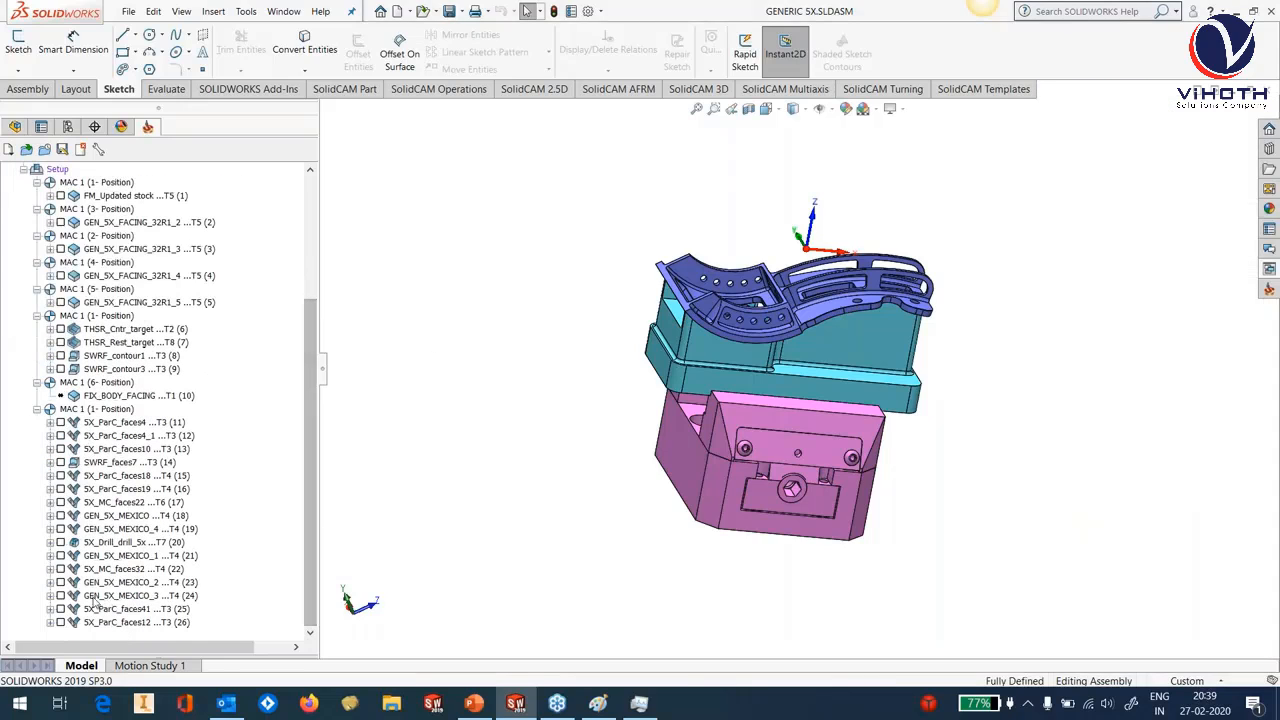
pyautogui.click(60, 582)
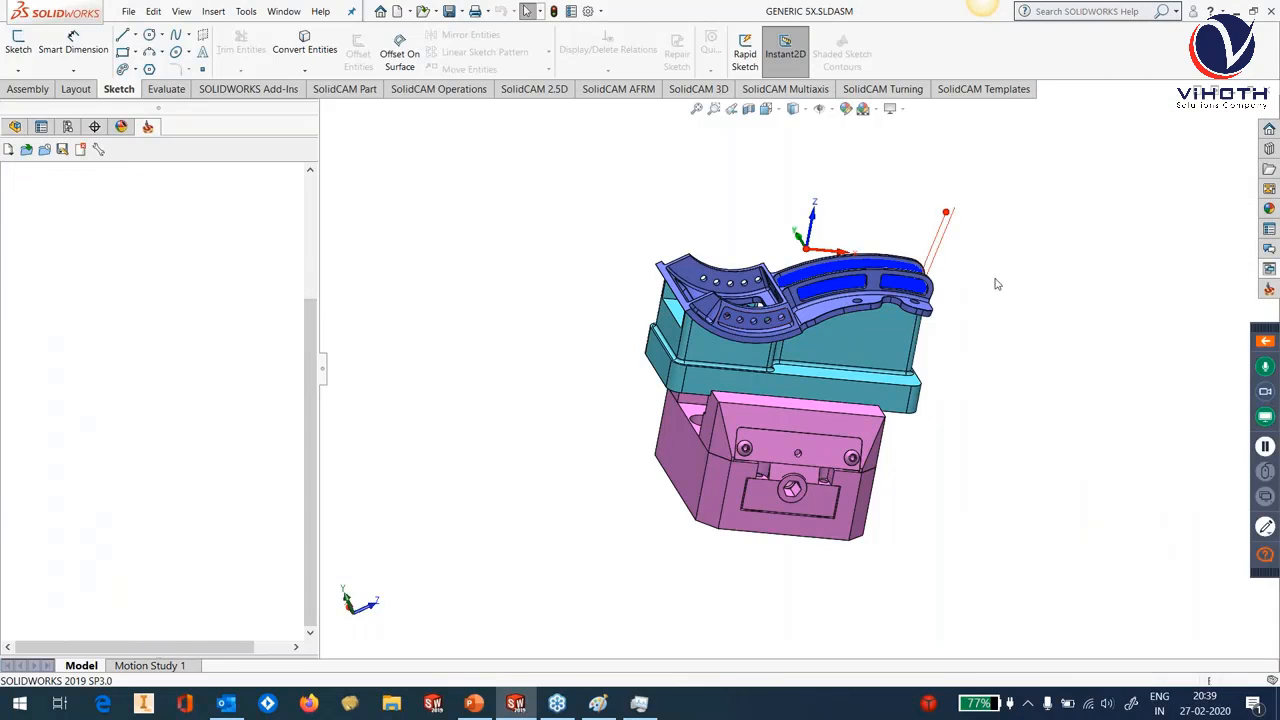
pyautogui.click(60, 582)
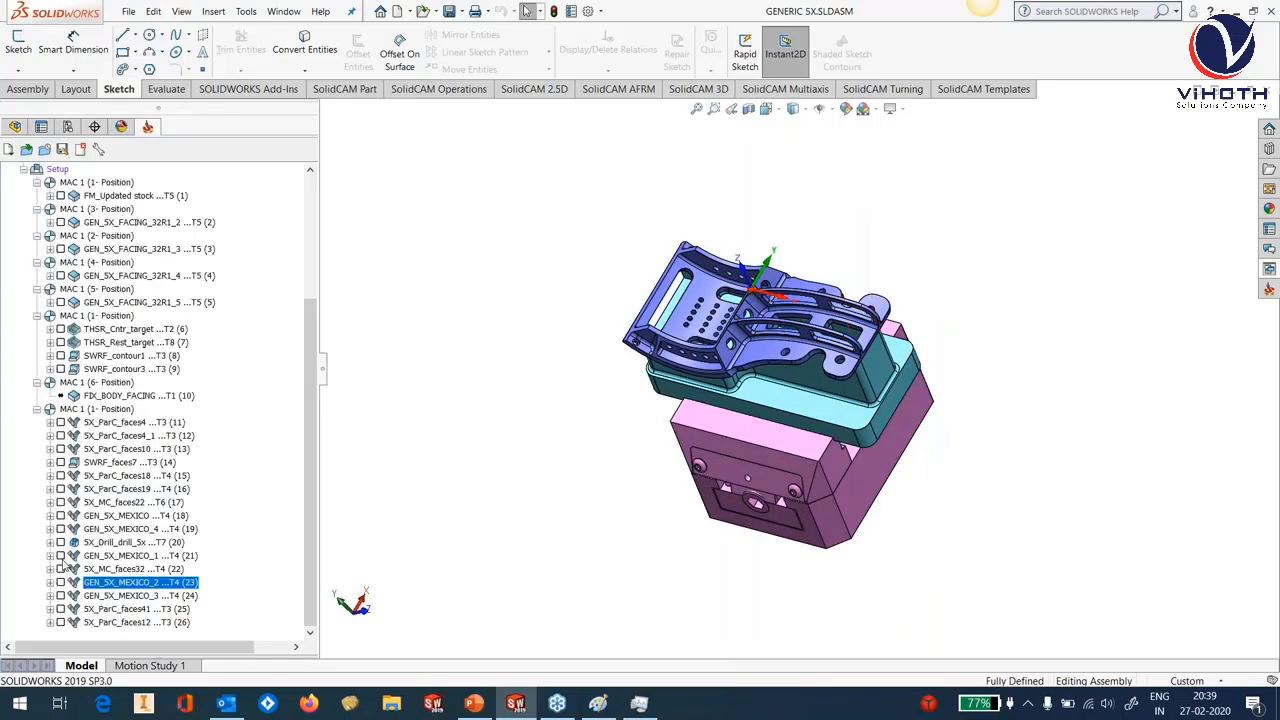
pyautogui.click(61, 556)
pyautogui.click(61, 556)
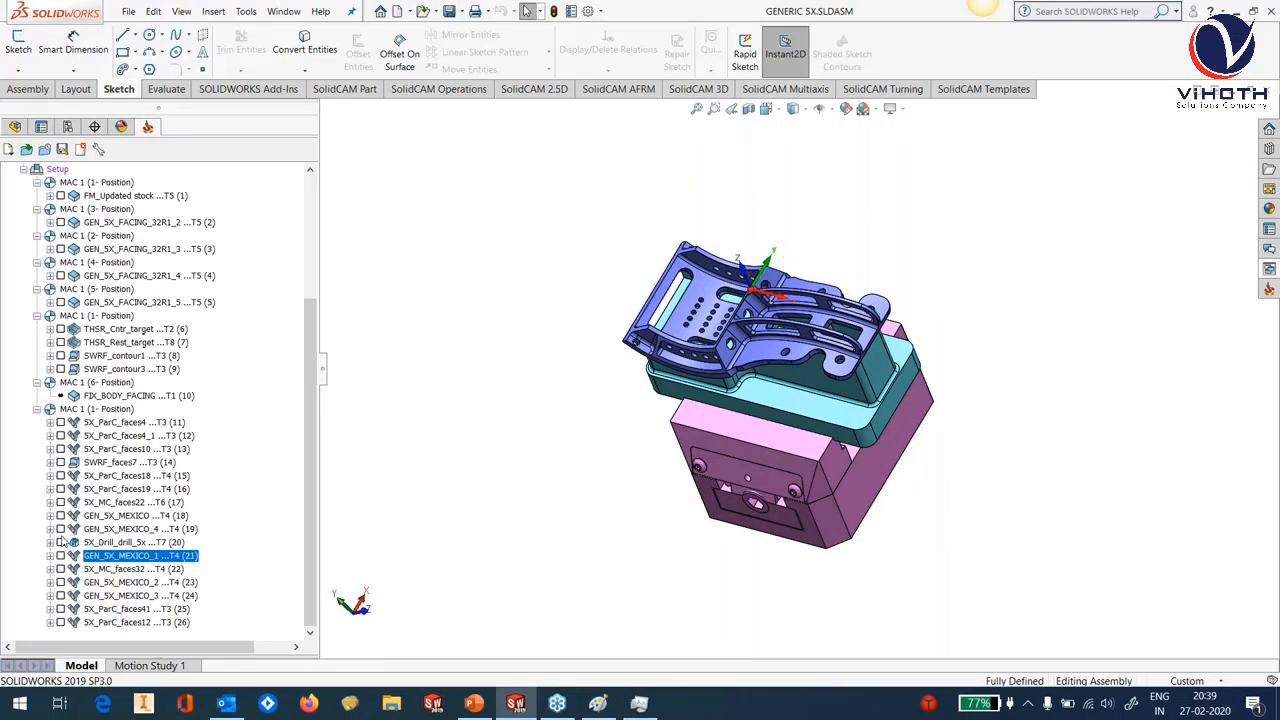
# Show the GEN_5X_MEXICO toolpath of operation 18 and examine its coverage of the pocket floor and openings.
pyautogui.click(60, 515)
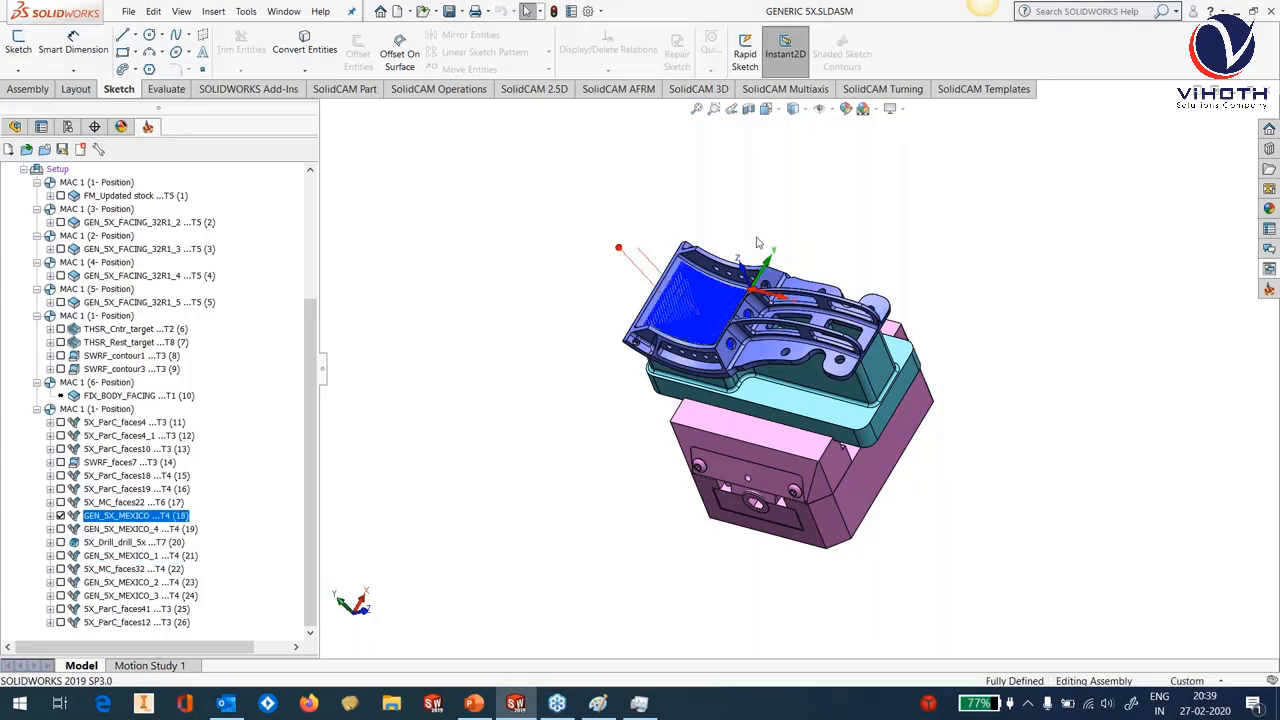
pyautogui.moveTo(560, 260); pyautogui.dragTo(546, 286, button='middle')
pyautogui.scroll(-6, 858, 320)
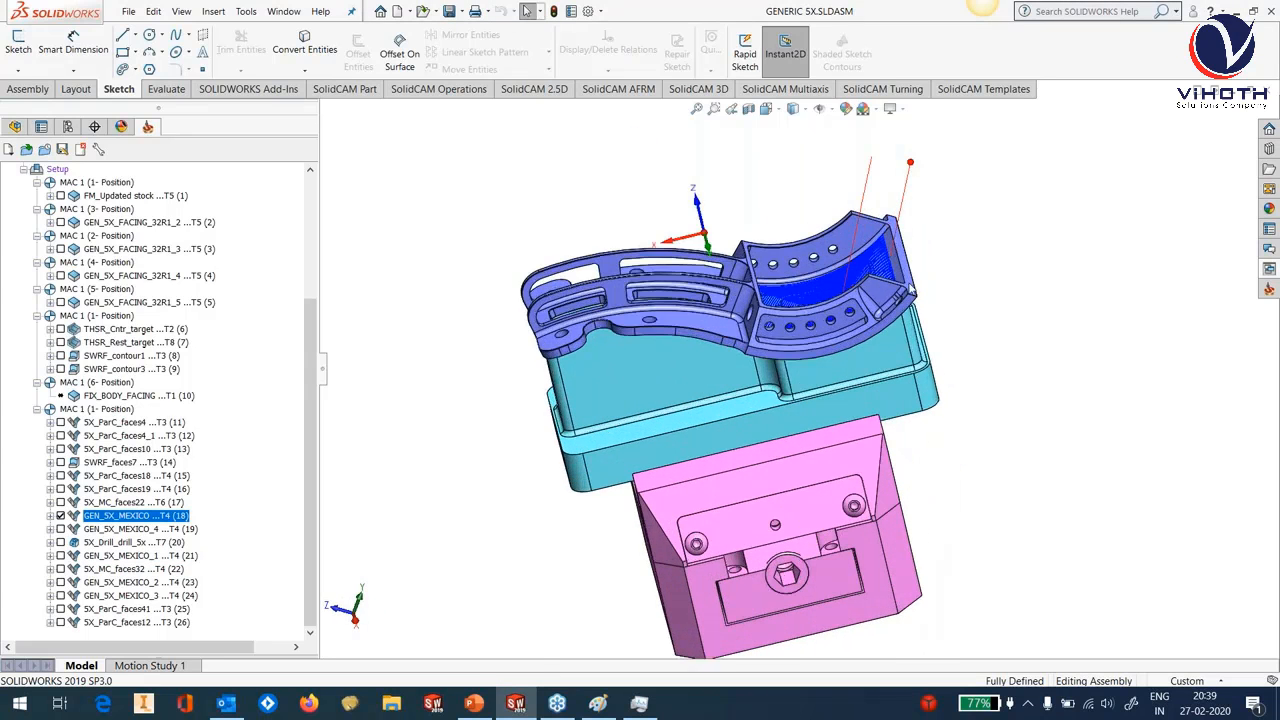
pyautogui.moveTo(858, 320); pyautogui.dragTo(830, 265, button='middle')
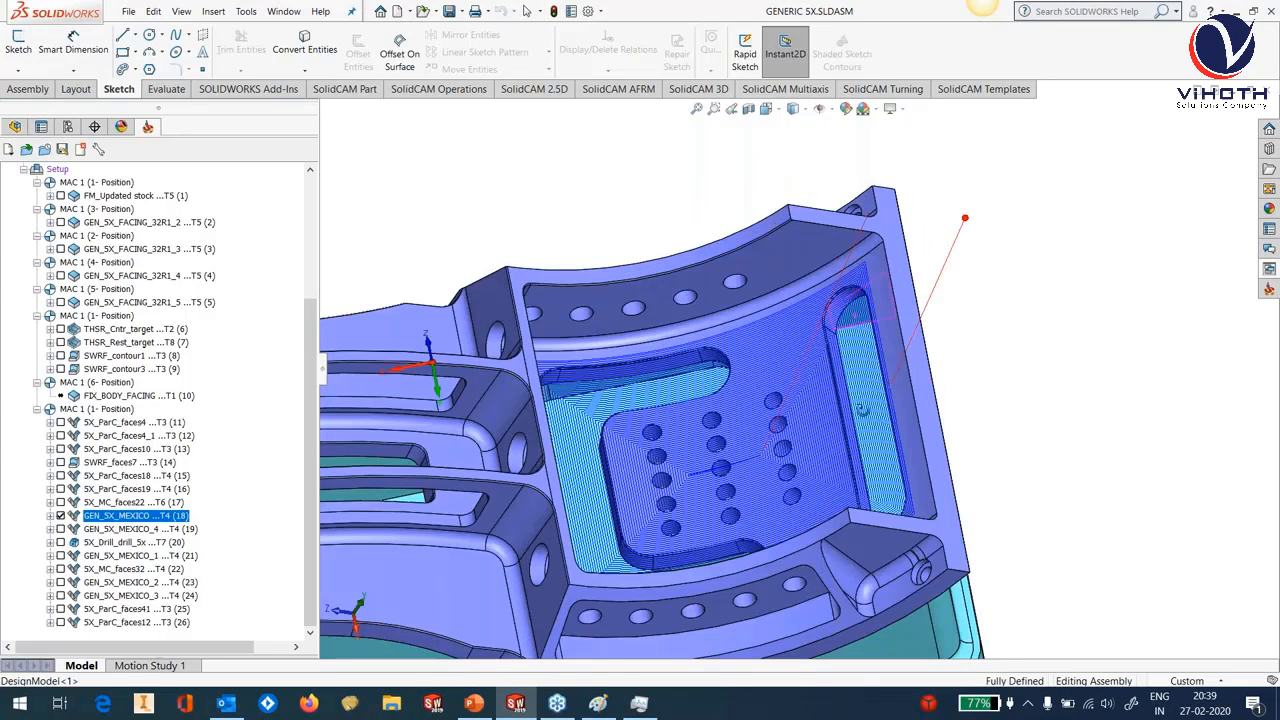
# Load GEN_5X_MEXICO (18) in Machine Simulation, continuing despite the exceeded machine limits.
pyautogui.rightClick(160, 515)
pyautogui.click(207, 265)
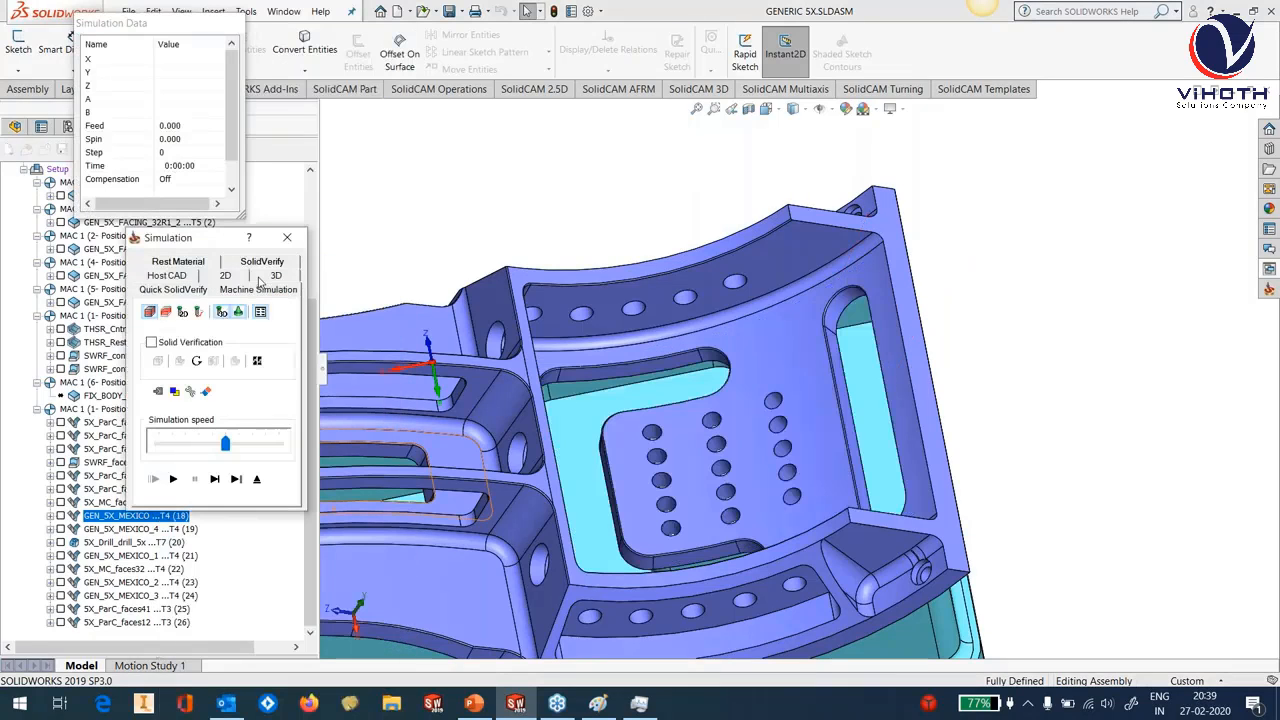
pyautogui.click(259, 286)
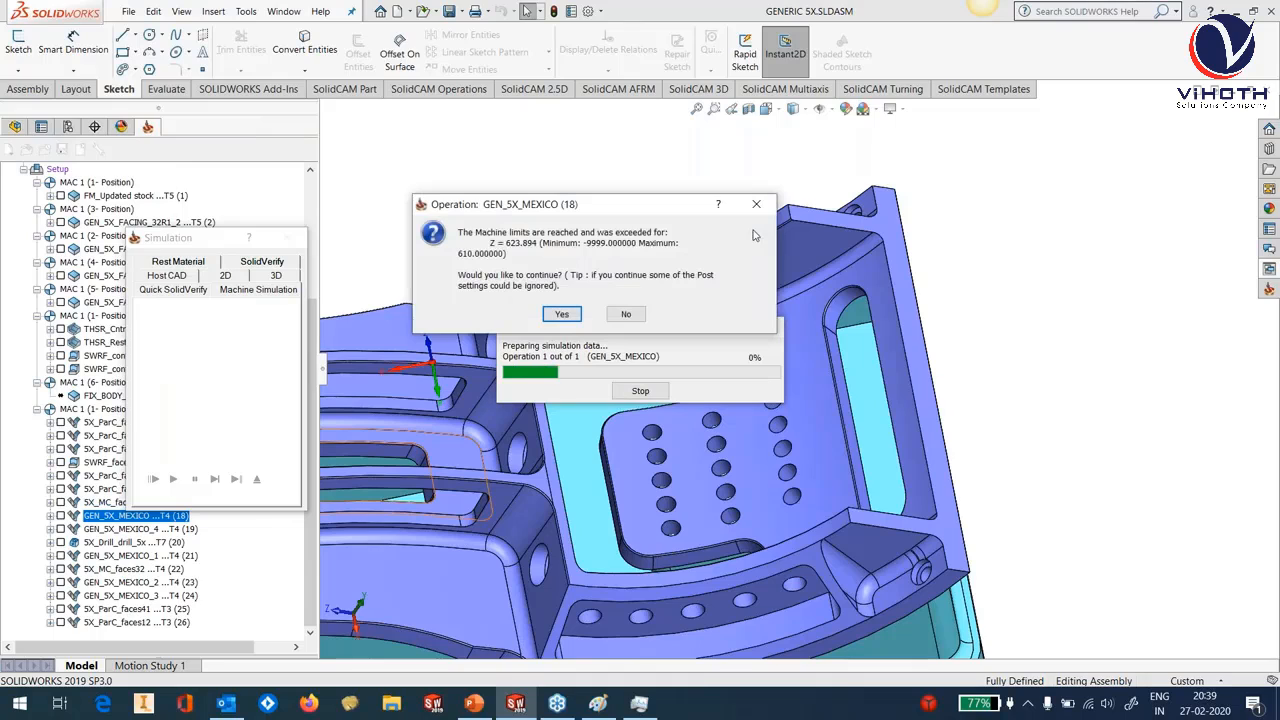
pyautogui.click(562, 314)
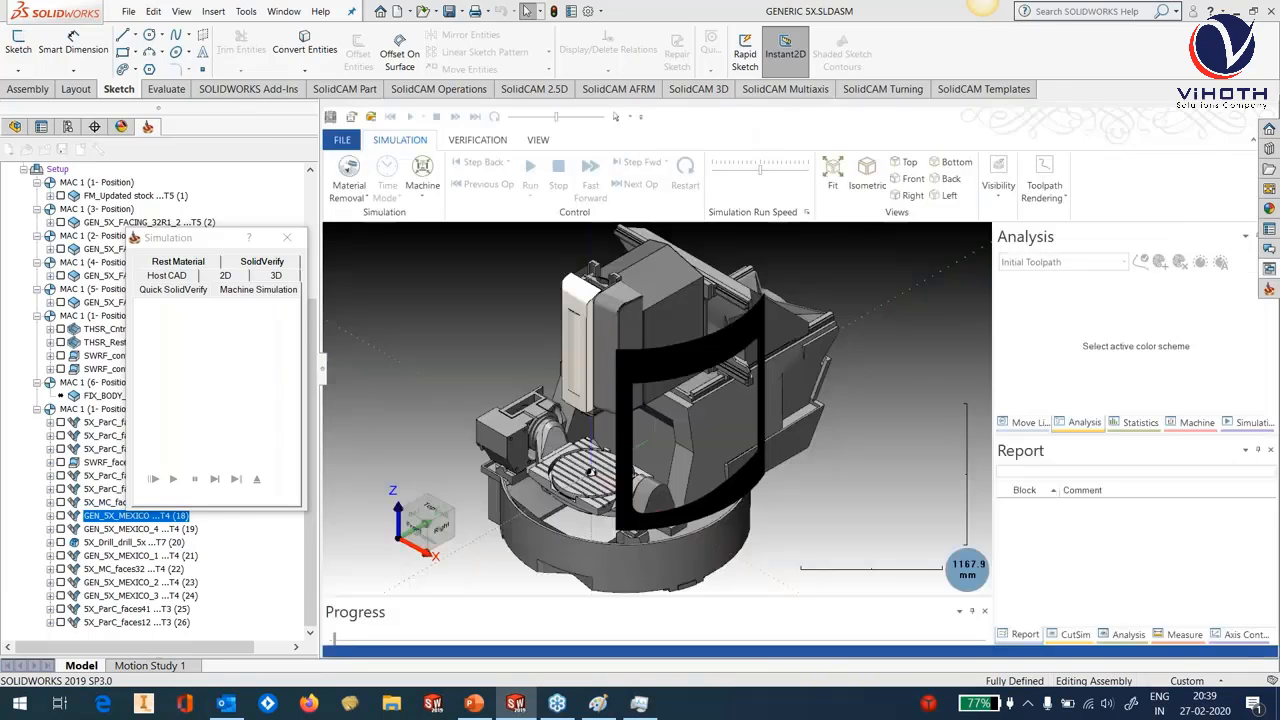
# Examine the rotary C and A axis values in the simulation's Move List.
pyautogui.click(1030, 422)
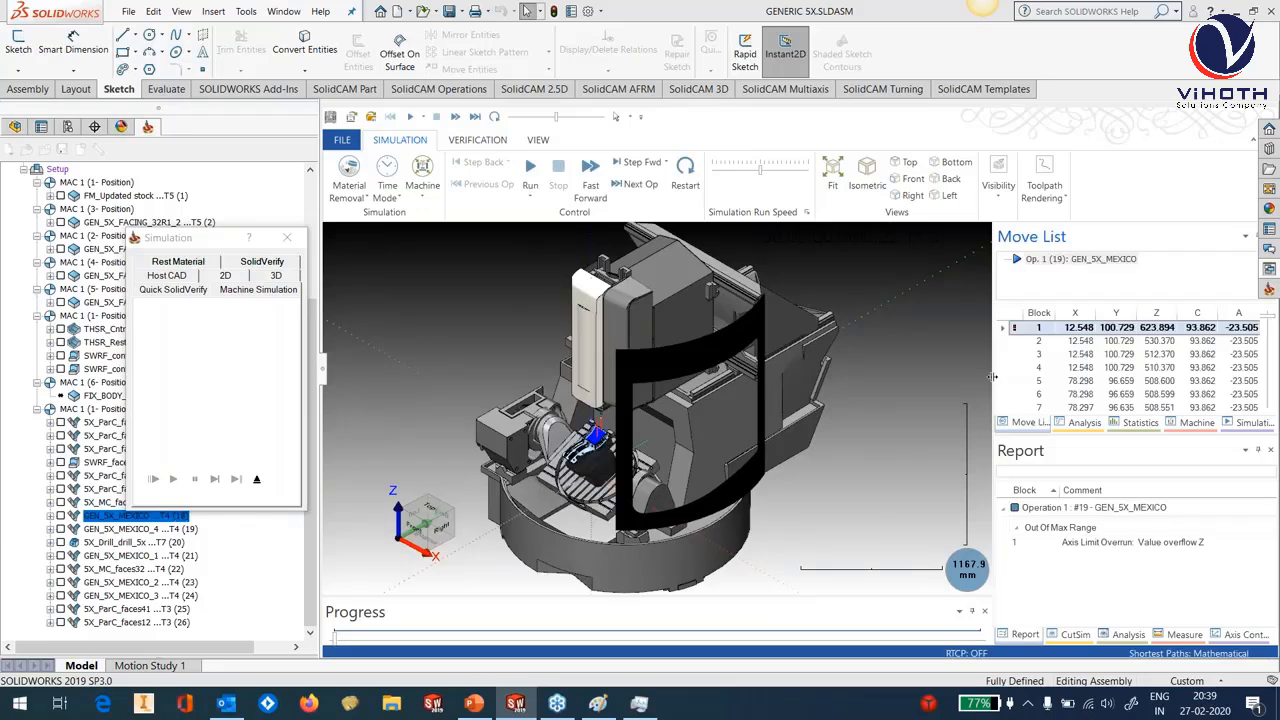
pyautogui.moveTo(992, 377); pyautogui.dragTo(868, 377)
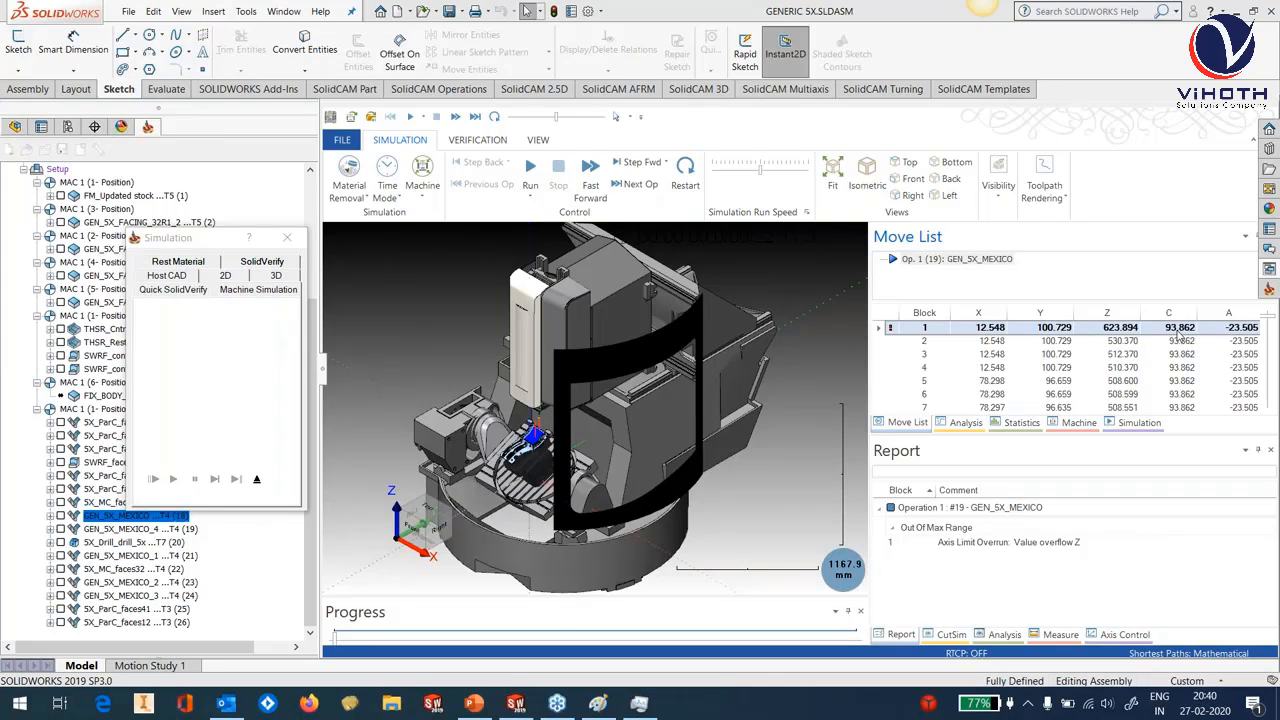
pyautogui.moveTo(870, 396); pyautogui.dragTo(1107, 393)
# Analyse the pocket floor toolpath by Tool Number, then return the colour scheme to Initial Toolpath.
pyautogui.scroll(6, 648, 423)
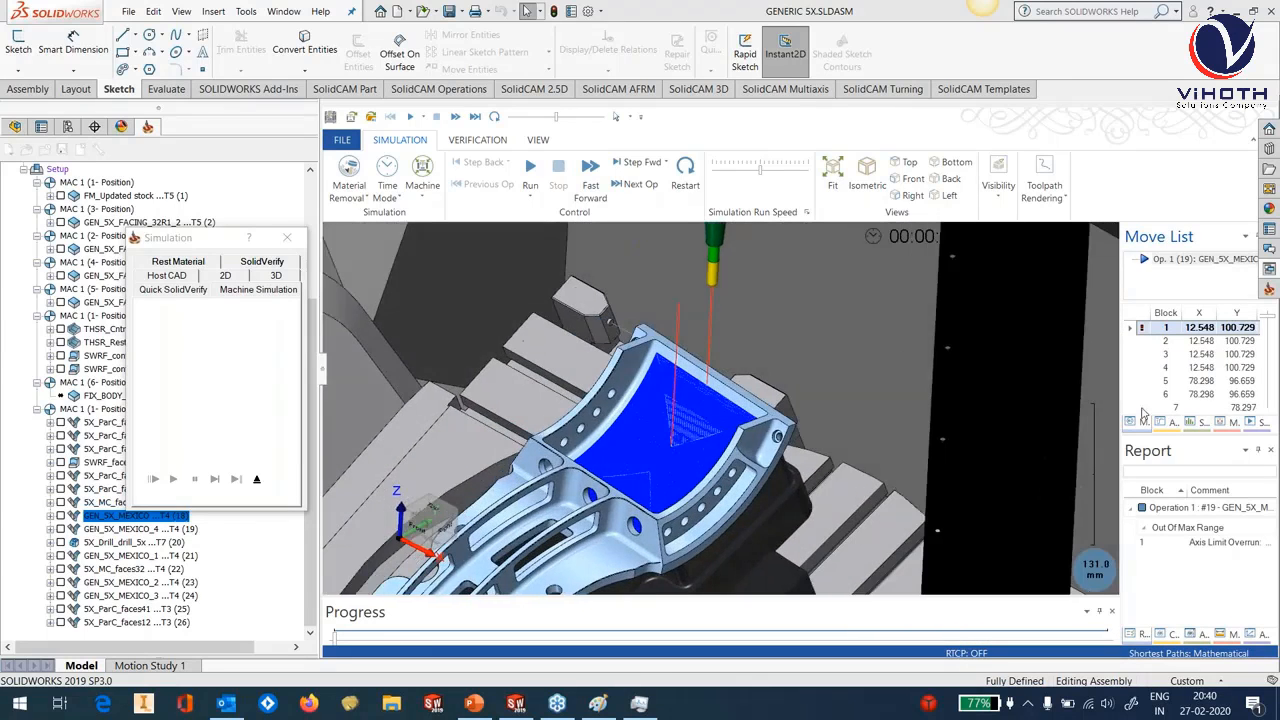
pyautogui.click(1174, 423)
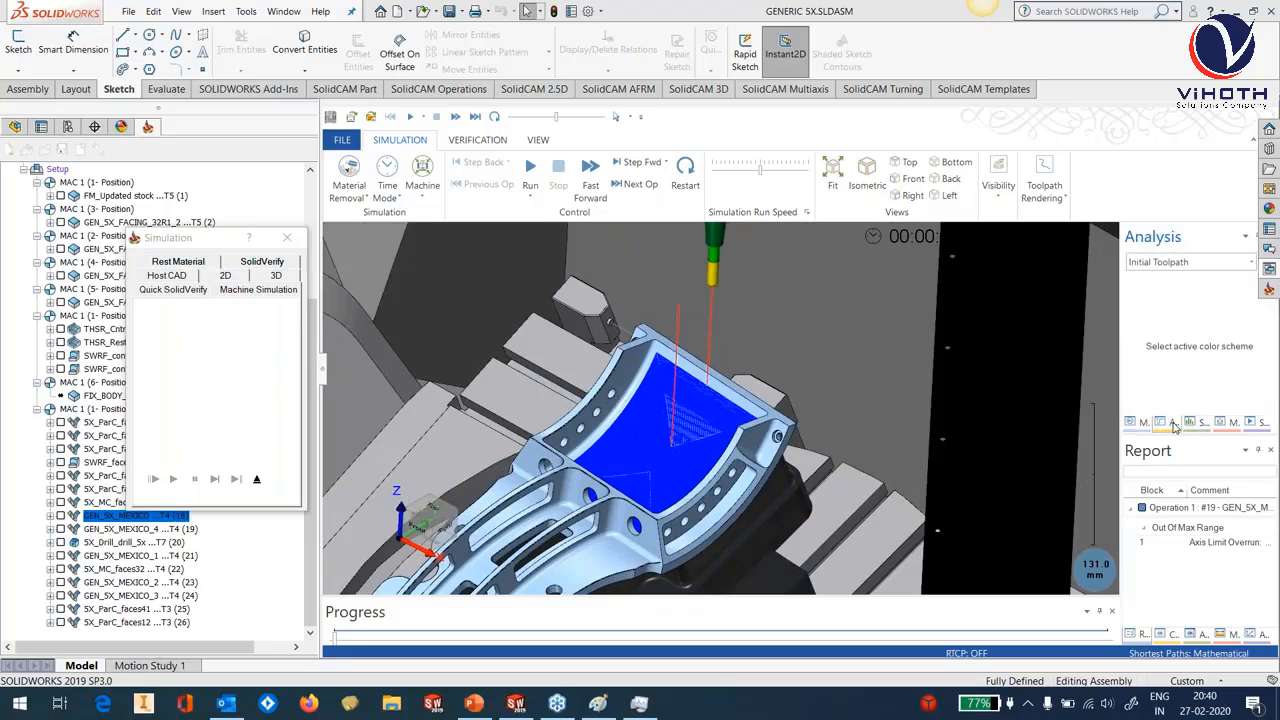
pyautogui.click(1157, 262)
pyautogui.click(1157, 297)
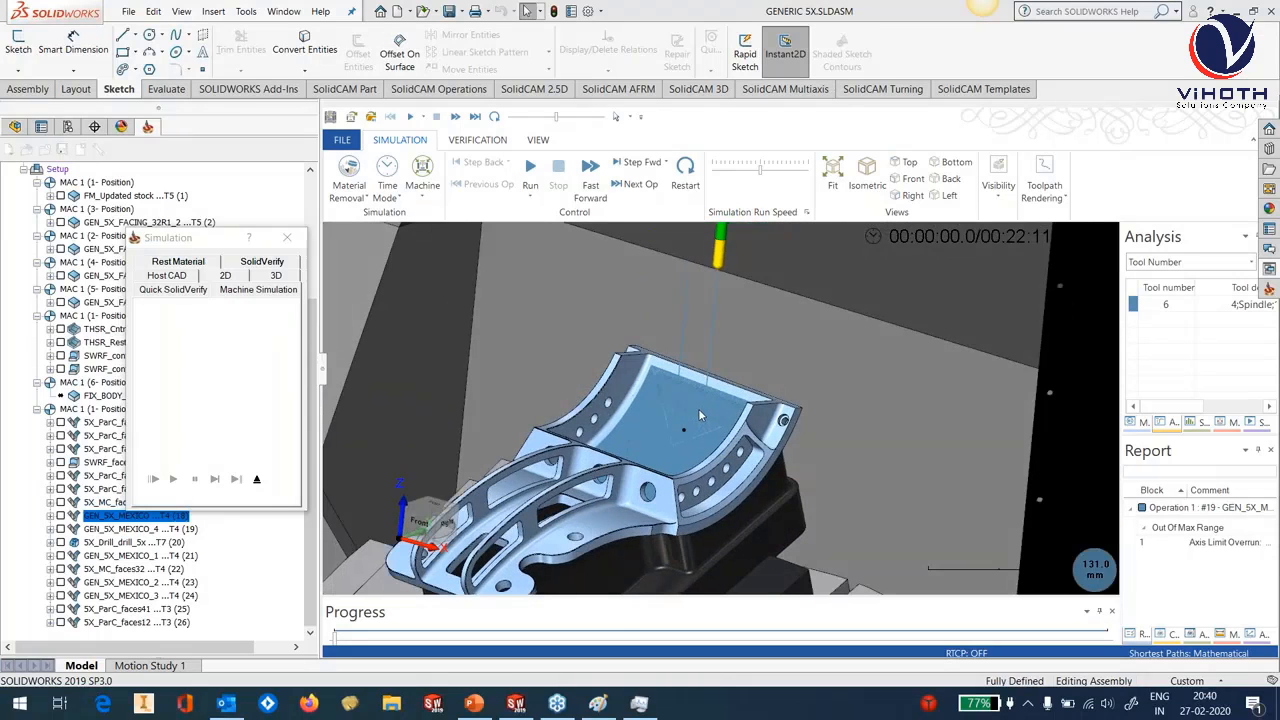
pyautogui.click(1145, 262)
pyautogui.click(1152, 277)
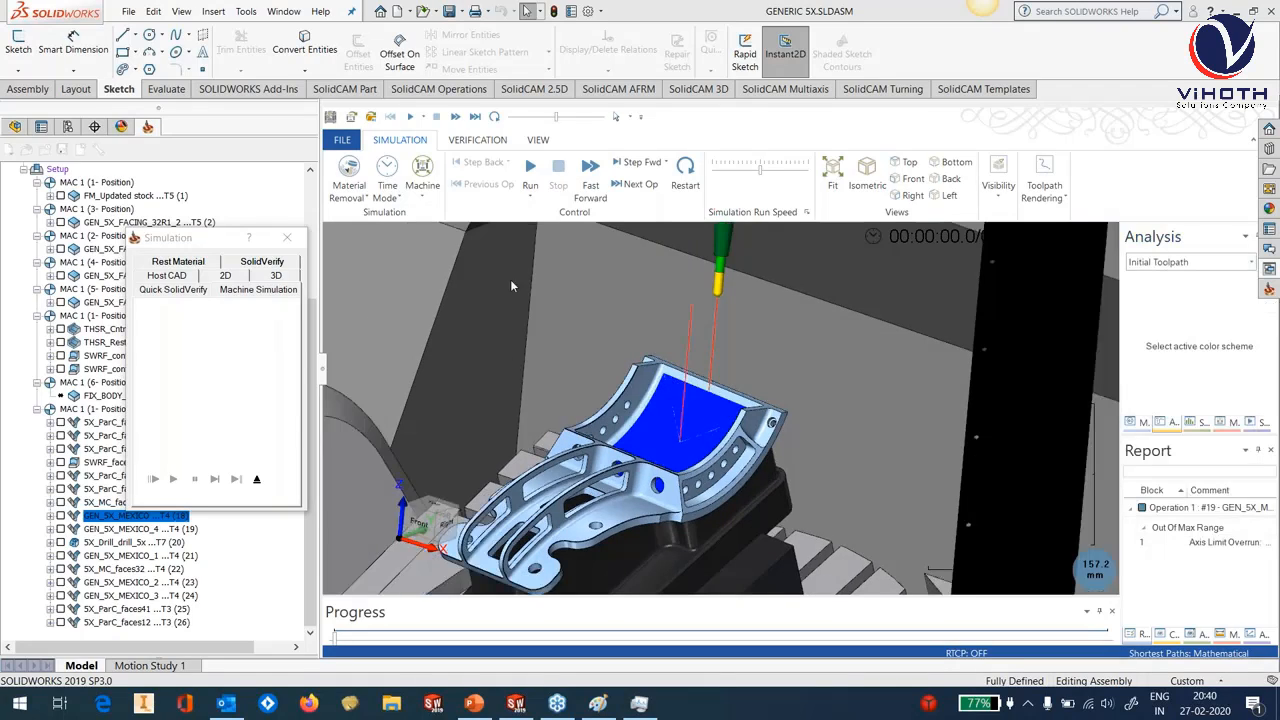
# Run the GEN_5X_MEXICO machine simulation at a slightly higher speed to watch the tool motion, then exit the simulation.
pyautogui.click(528, 172)
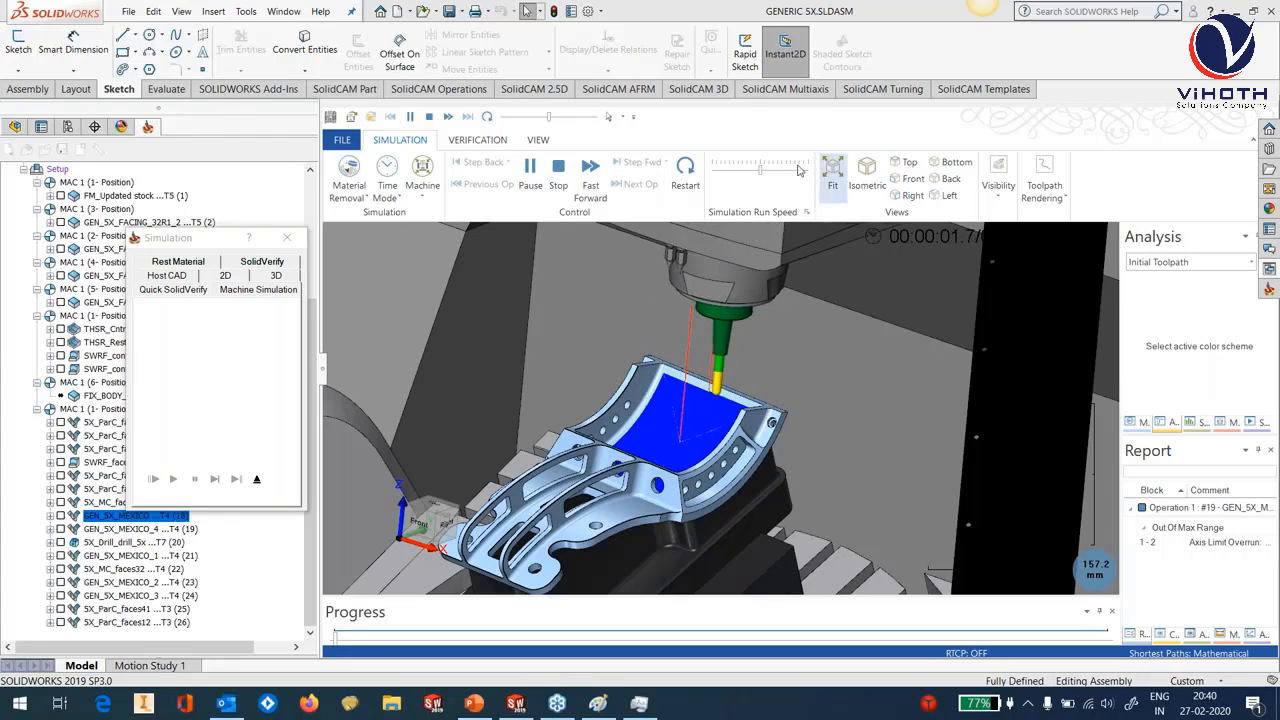
pyautogui.moveTo(761, 170); pyautogui.dragTo(774, 172)
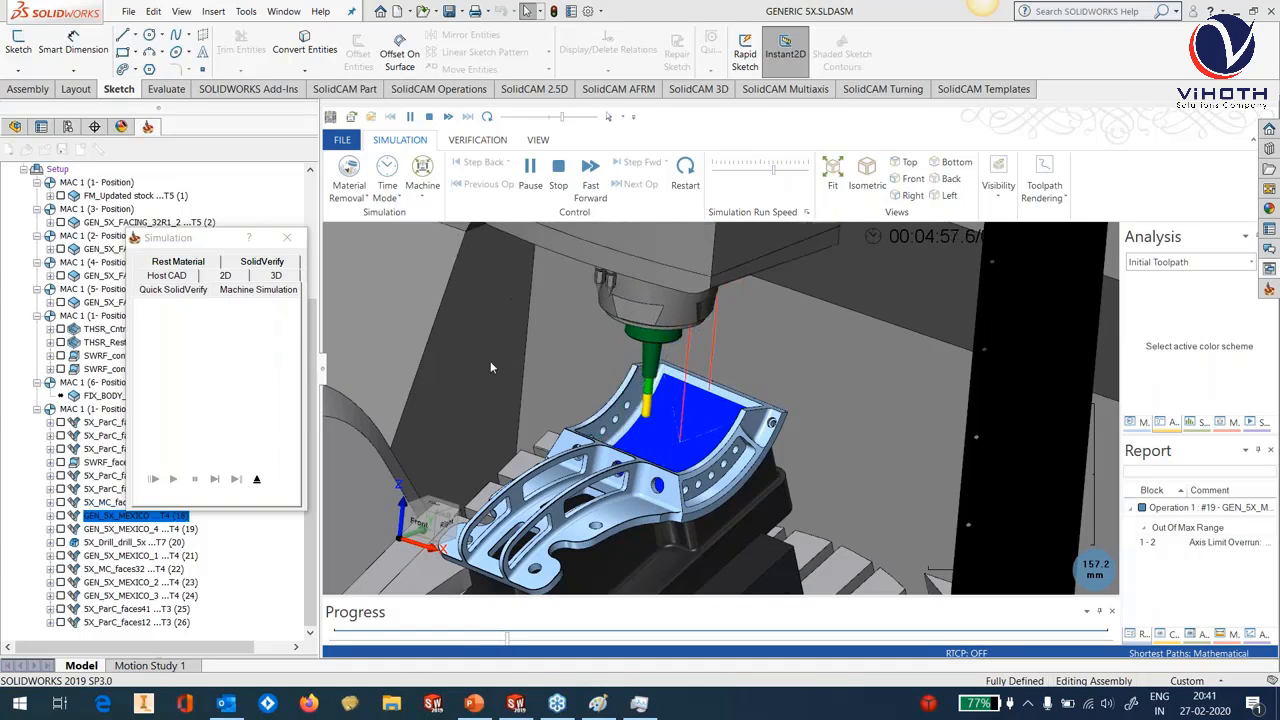
pyautogui.click(257, 479)
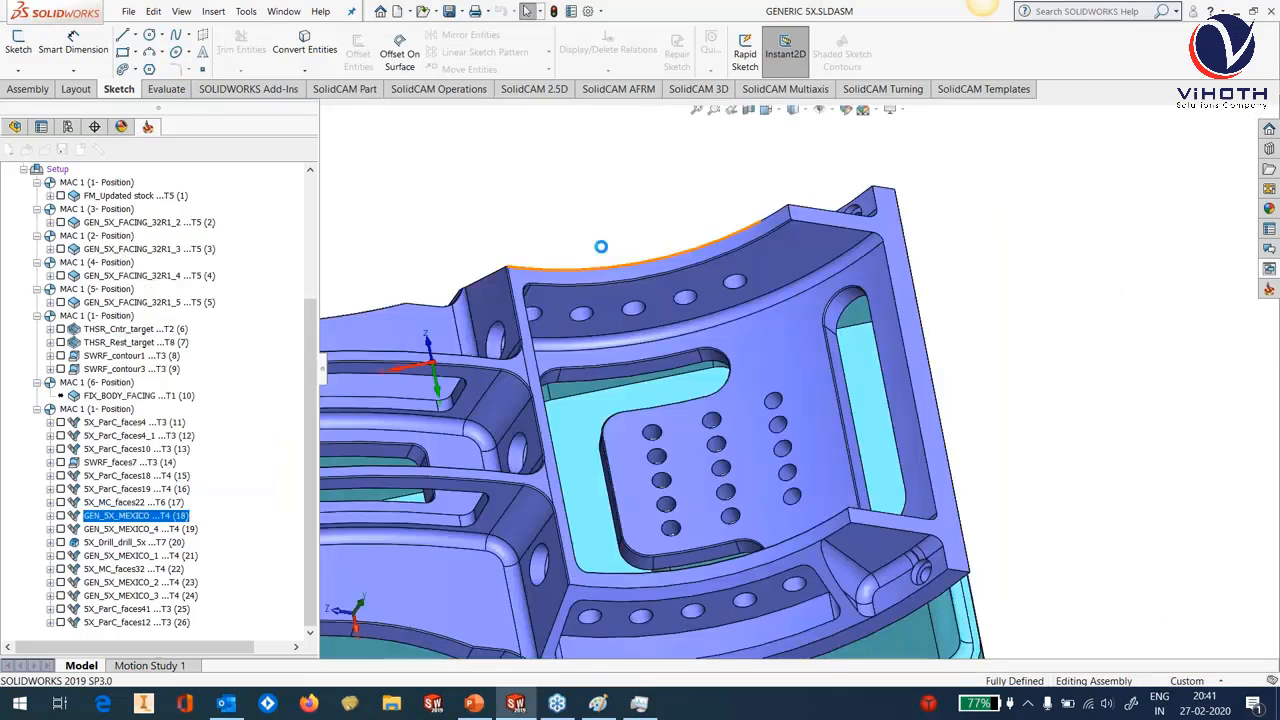
# Open the recent CAM-Part D:\WEBINARS\SIM5X\GENERIC 5X\GEN 5X1\FINAL\GENERIC 5X.prz and bring the ribbed end of the part into view.
pyautogui.click(245, 11)
pyautogui.moveTo(300, 81)
pyautogui.moveTo(530, 386)
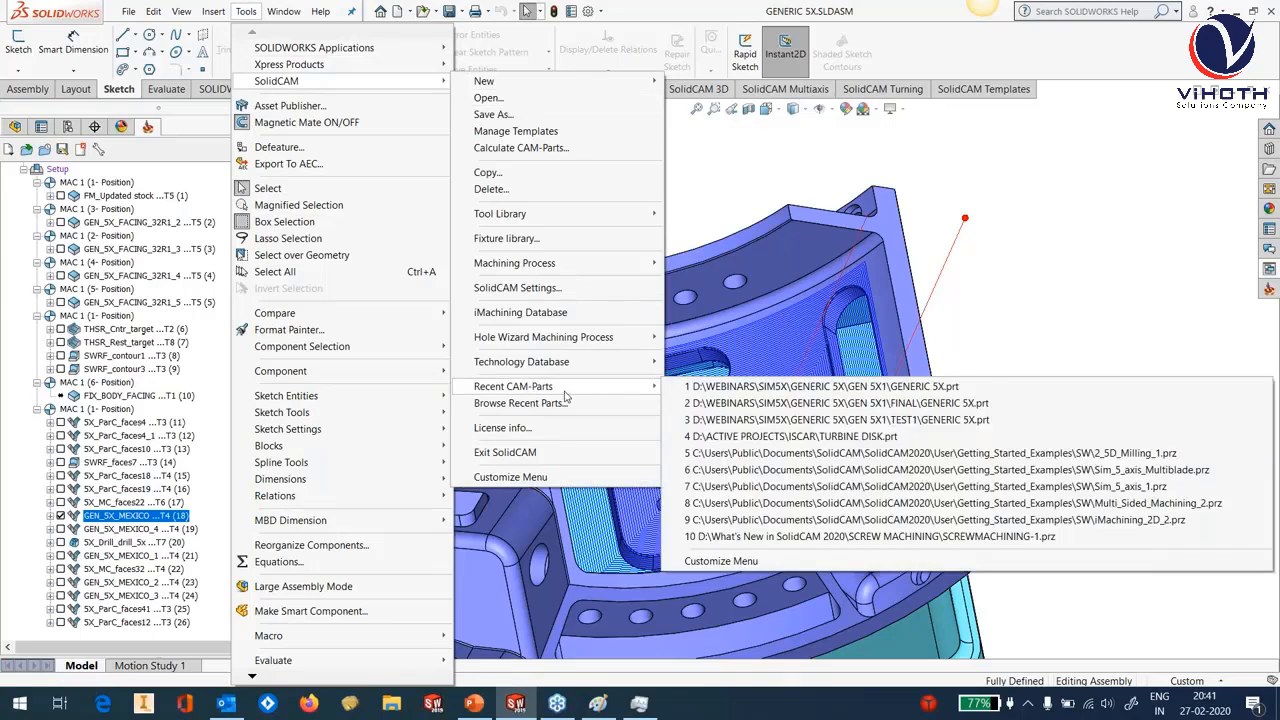
pyautogui.click(855, 403)
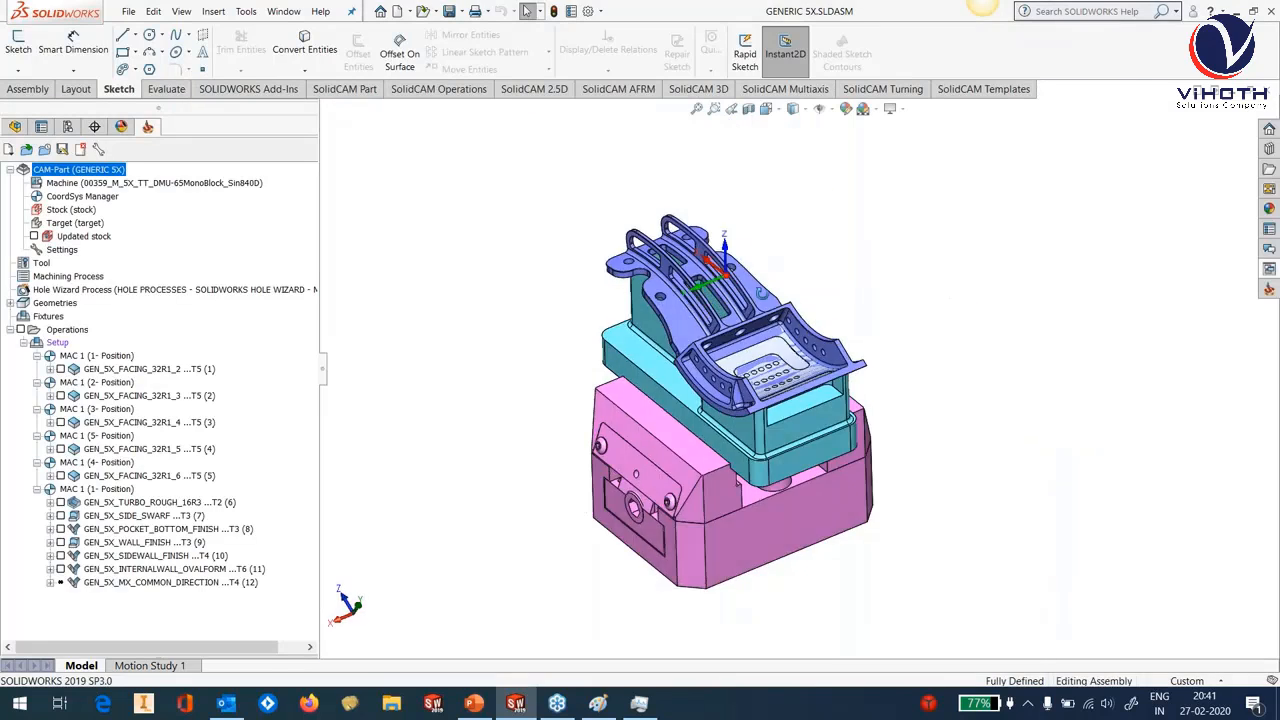
pyautogui.moveTo(840, 340); pyautogui.dragTo(922, 335, button='middle')
pyautogui.scroll(-8, 717, 353)
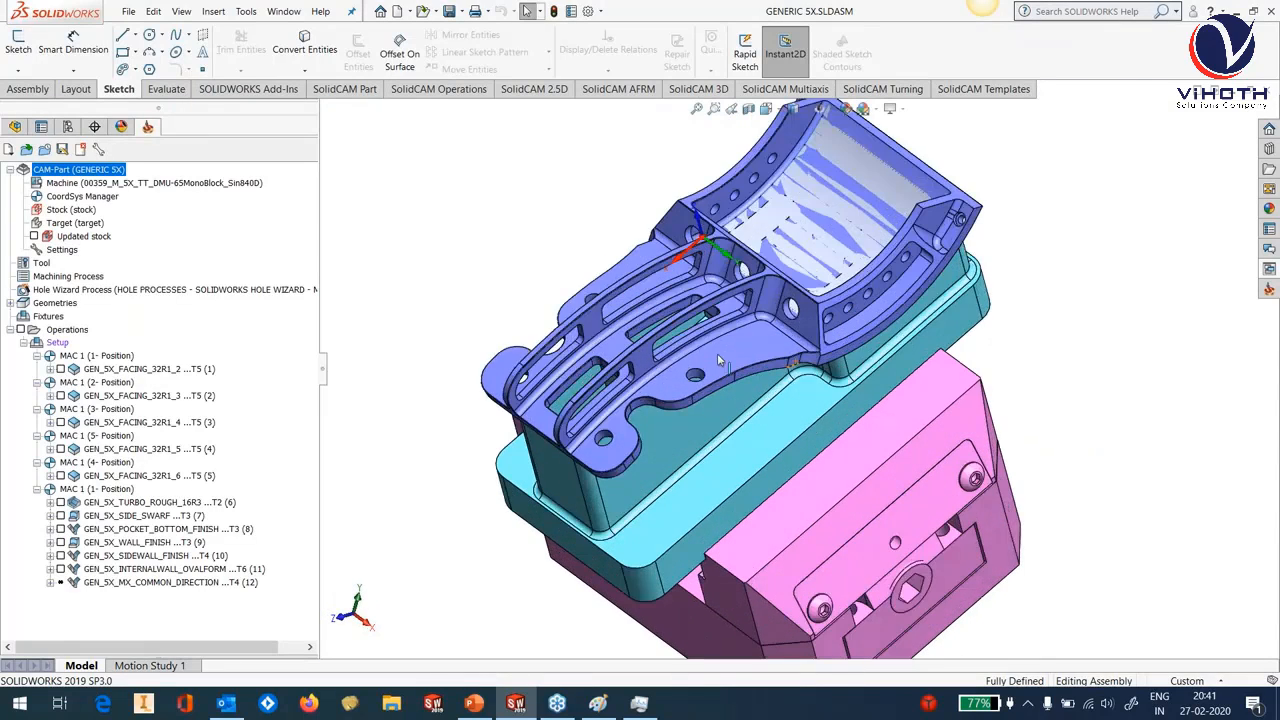
pyautogui.scroll(3, 737, 343)
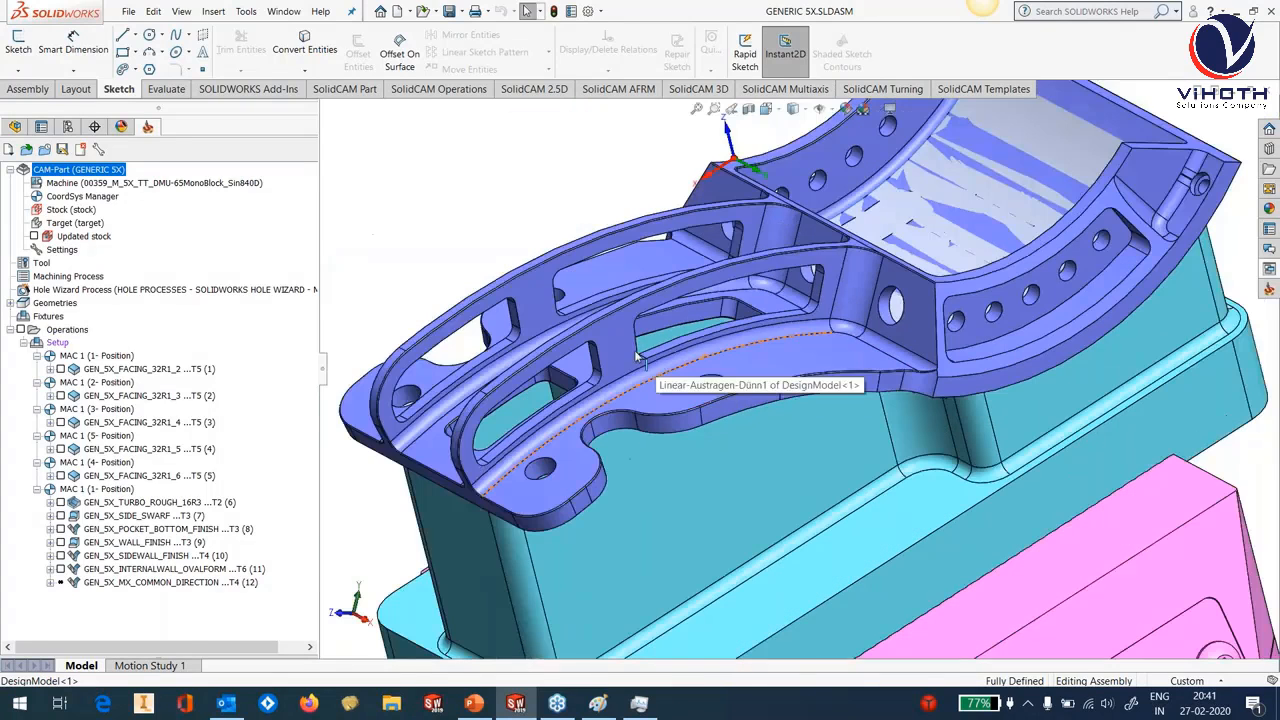
# Add a GEN_5X_MX_SIDE WALL FINISH operation from its template at the end of the operations, using the MAC 1 (1- Position) coordinate system.
pyautogui.click(627, 355)
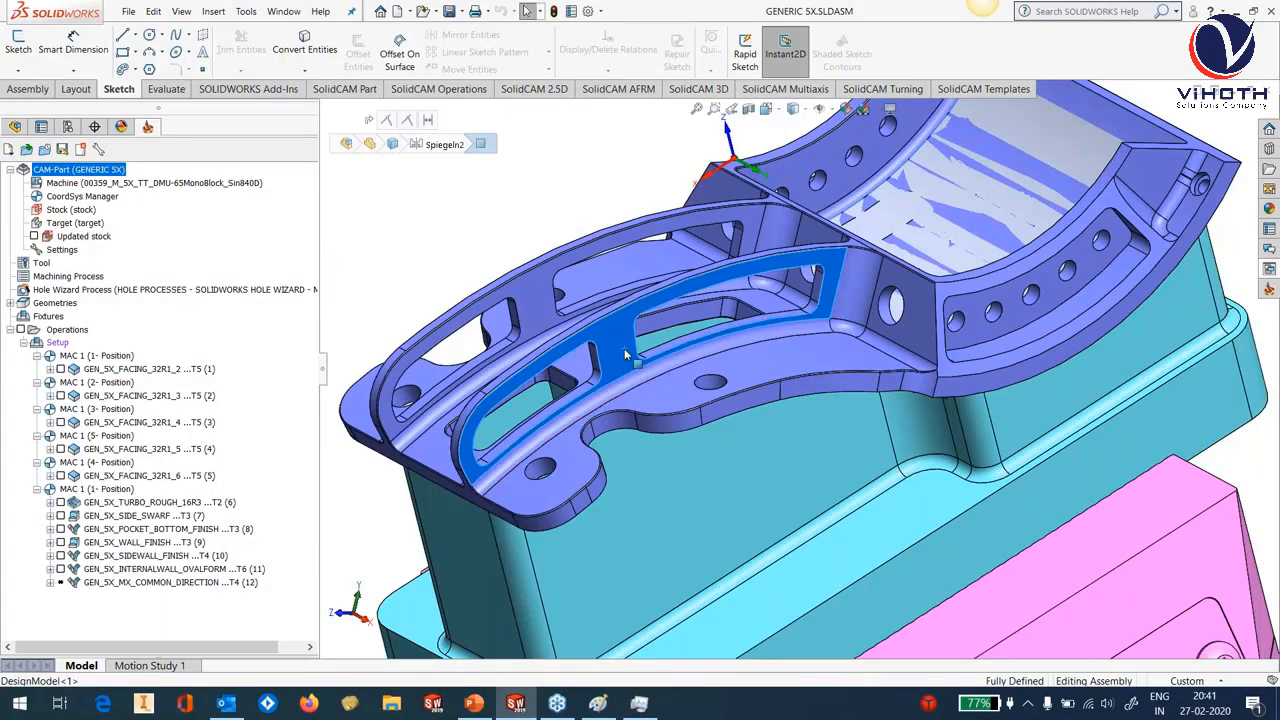
pyautogui.click(860, 284)
pyautogui.click(909, 280)
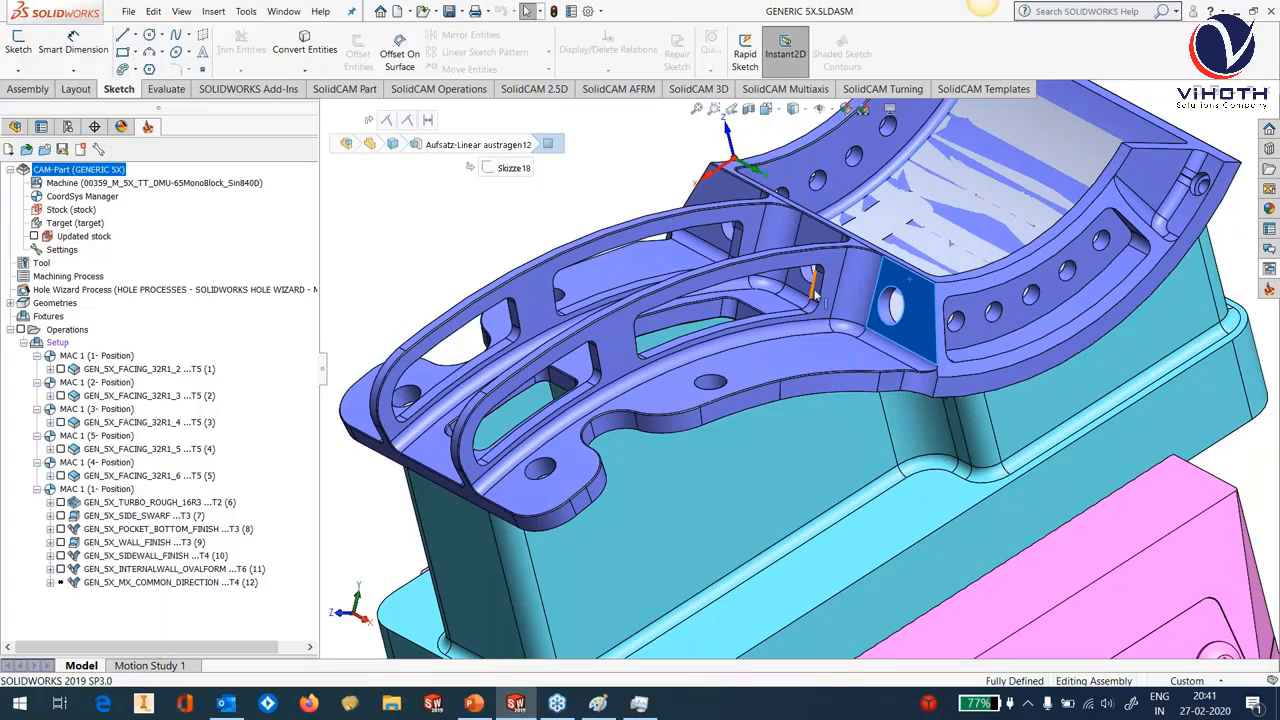
pyautogui.click(1268, 288)
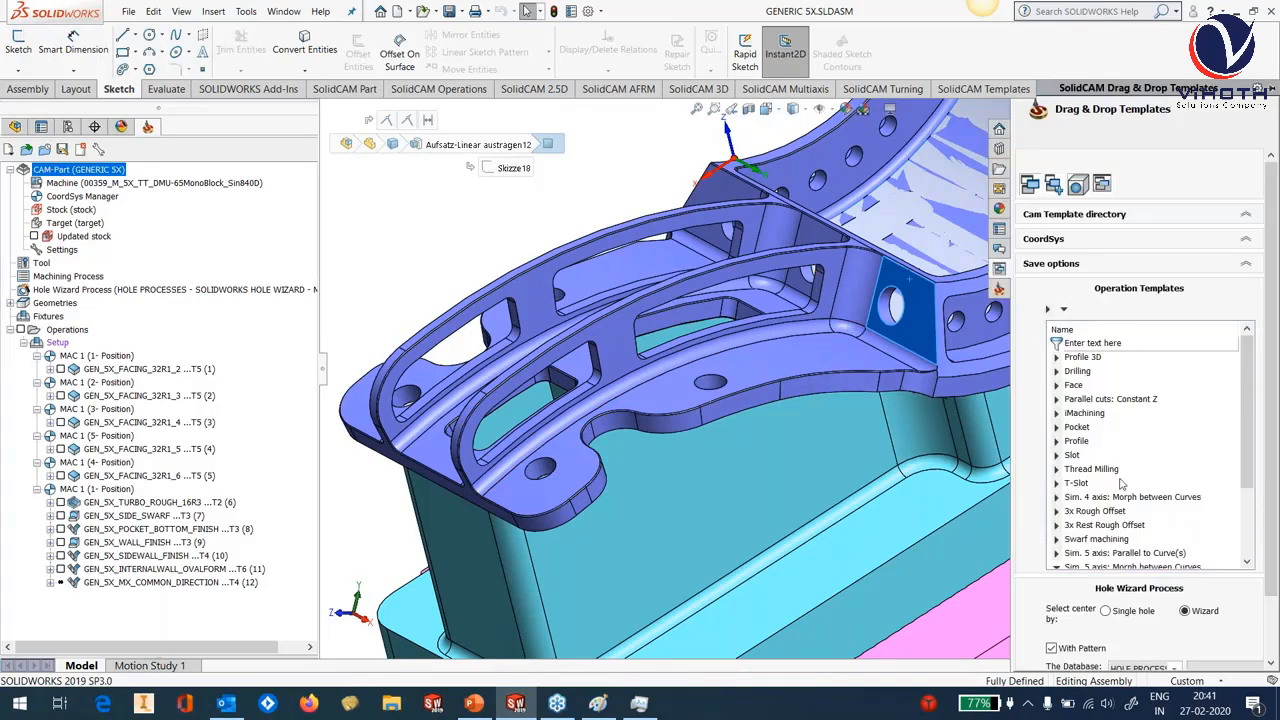
pyautogui.scroll(-3, 1122, 484)
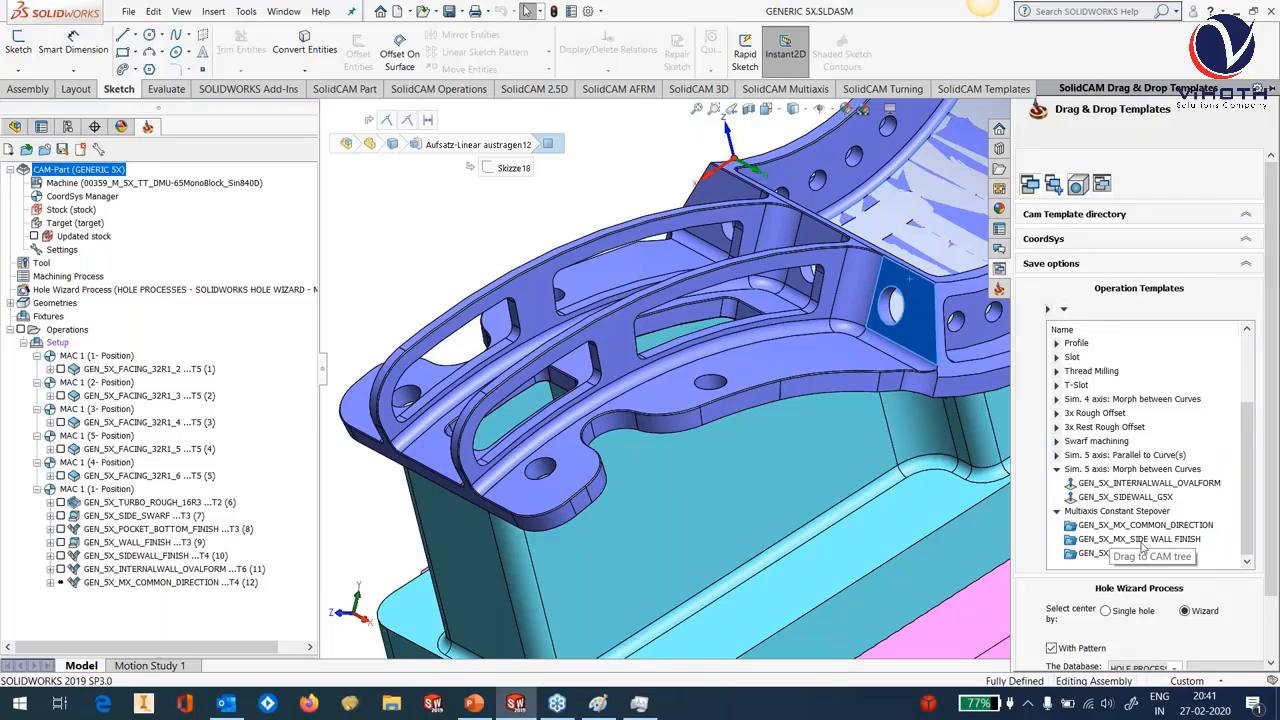
pyautogui.moveTo(1127, 545); pyautogui.dragTo(196, 612)
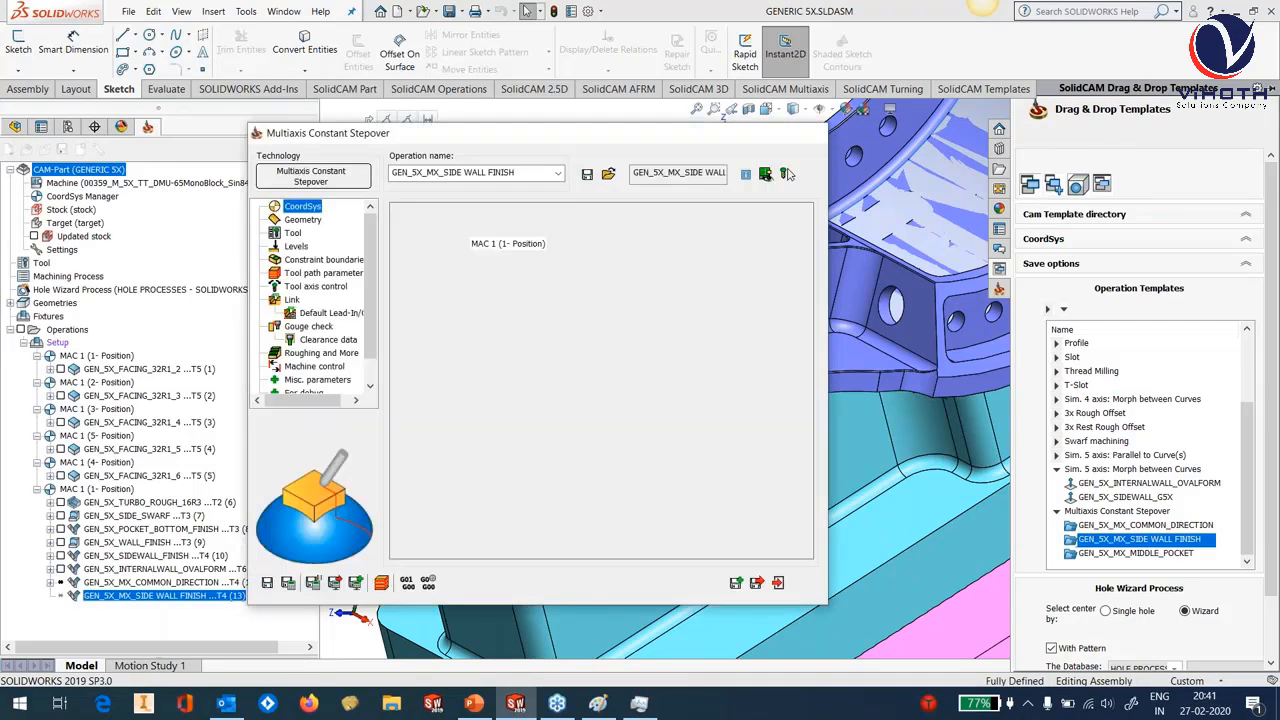
pyautogui.click(787, 174)
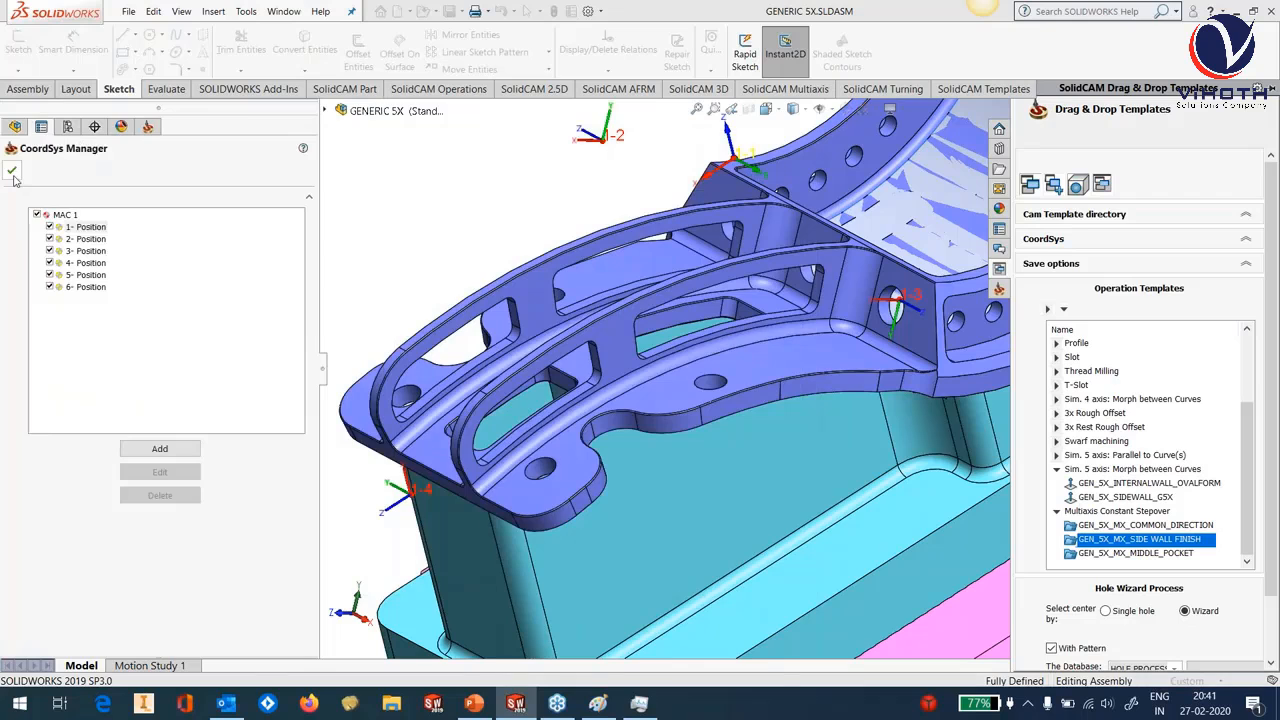
pyautogui.click(12, 173)
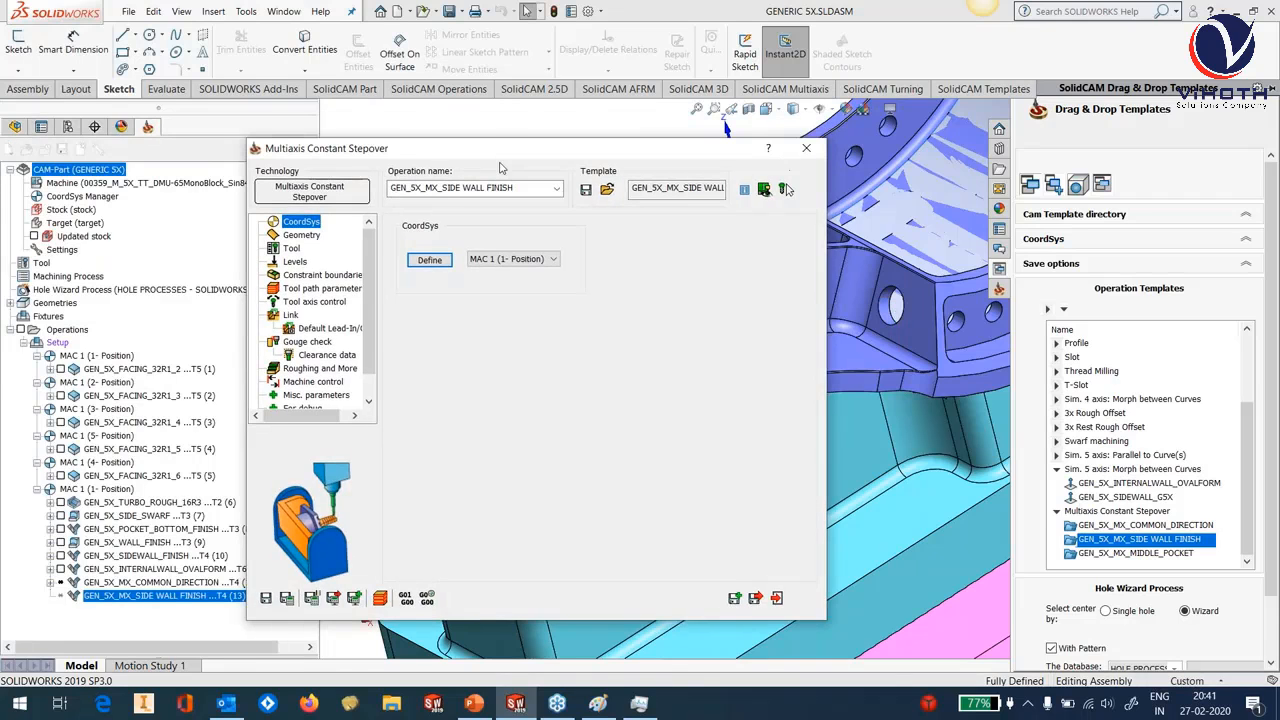
# Define the machining surfaces from the outer rib's side face, the corner fillet and the adjoining end wall with the hole.
pyautogui.click(296, 256)
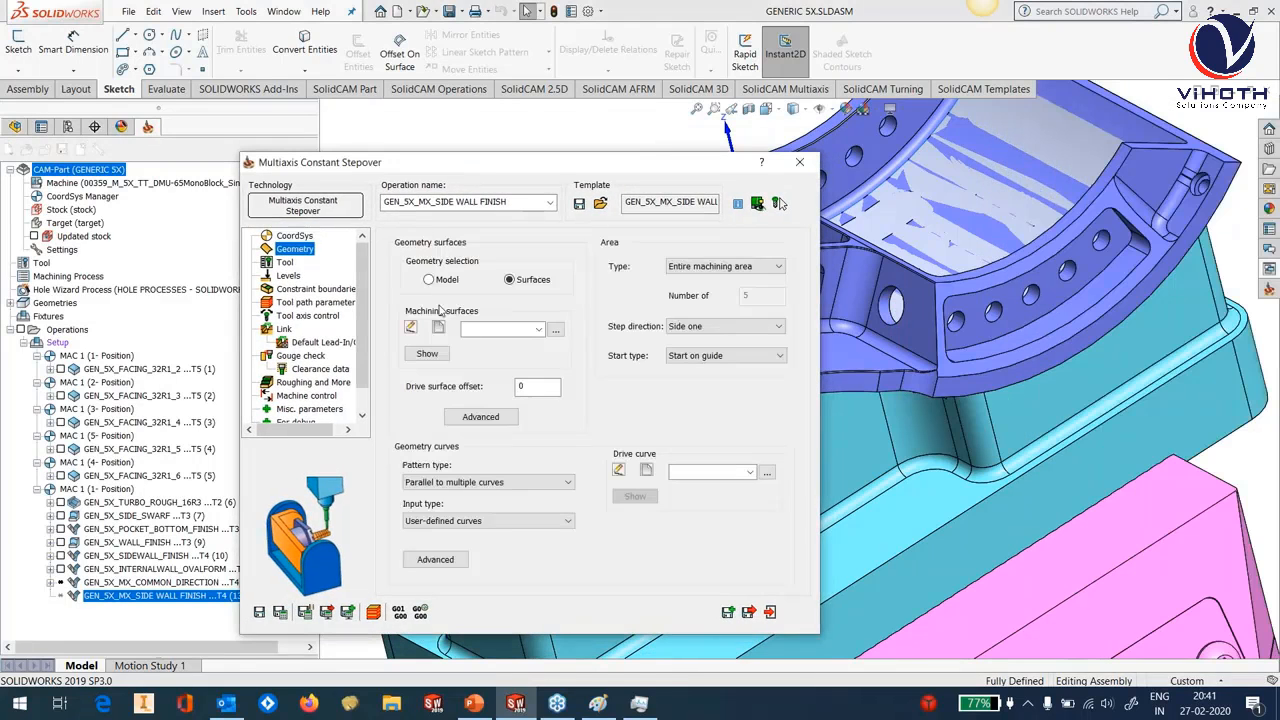
pyautogui.click(439, 328)
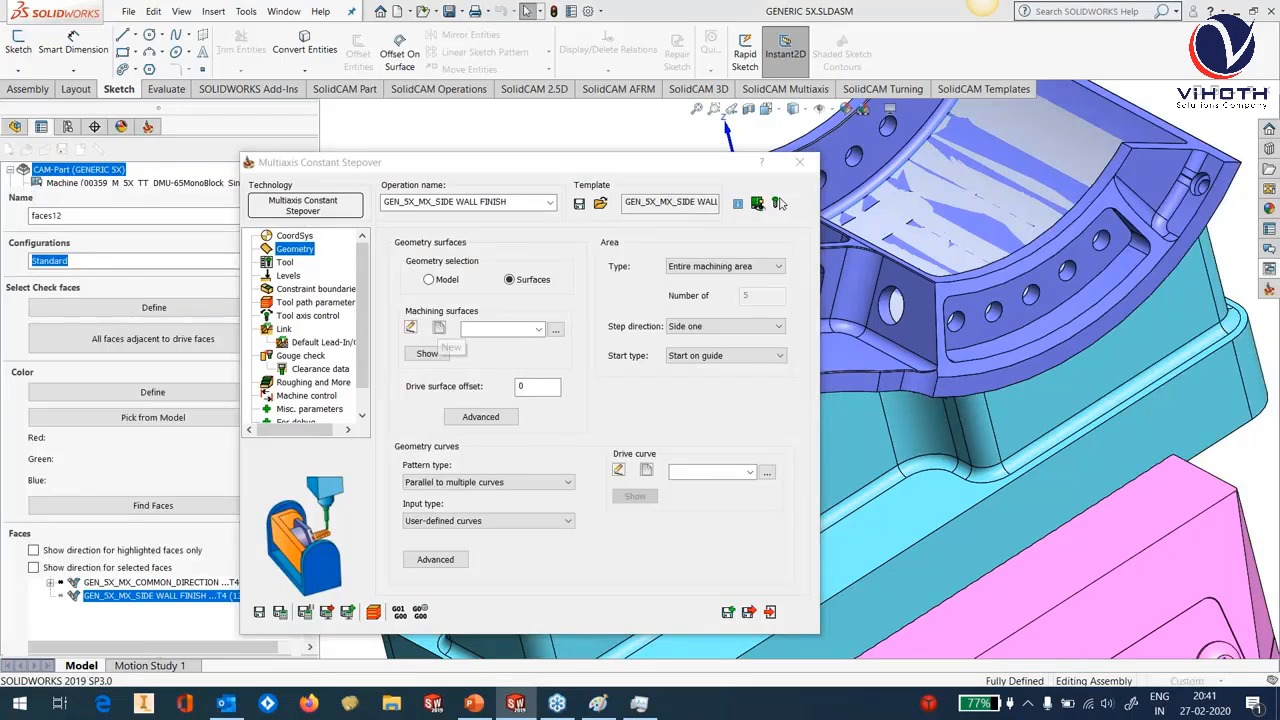
pyautogui.click(614, 334)
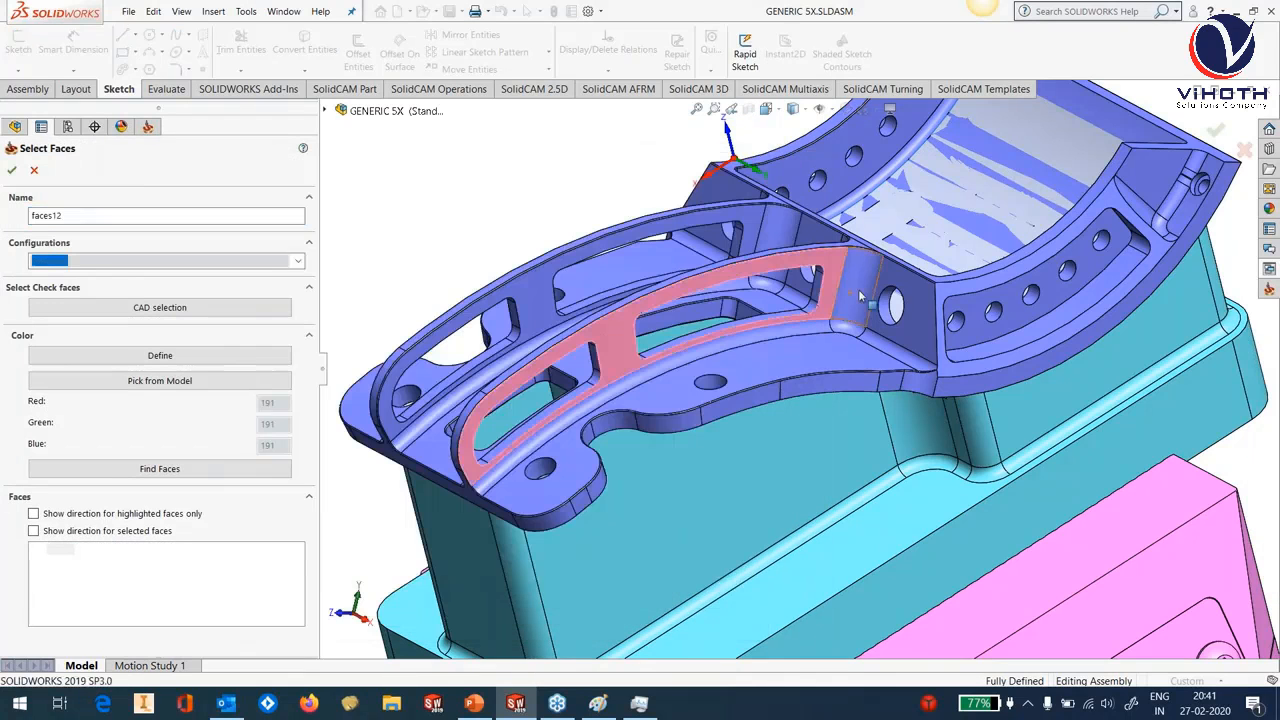
pyautogui.click(858, 295)
pyautogui.click(910, 346)
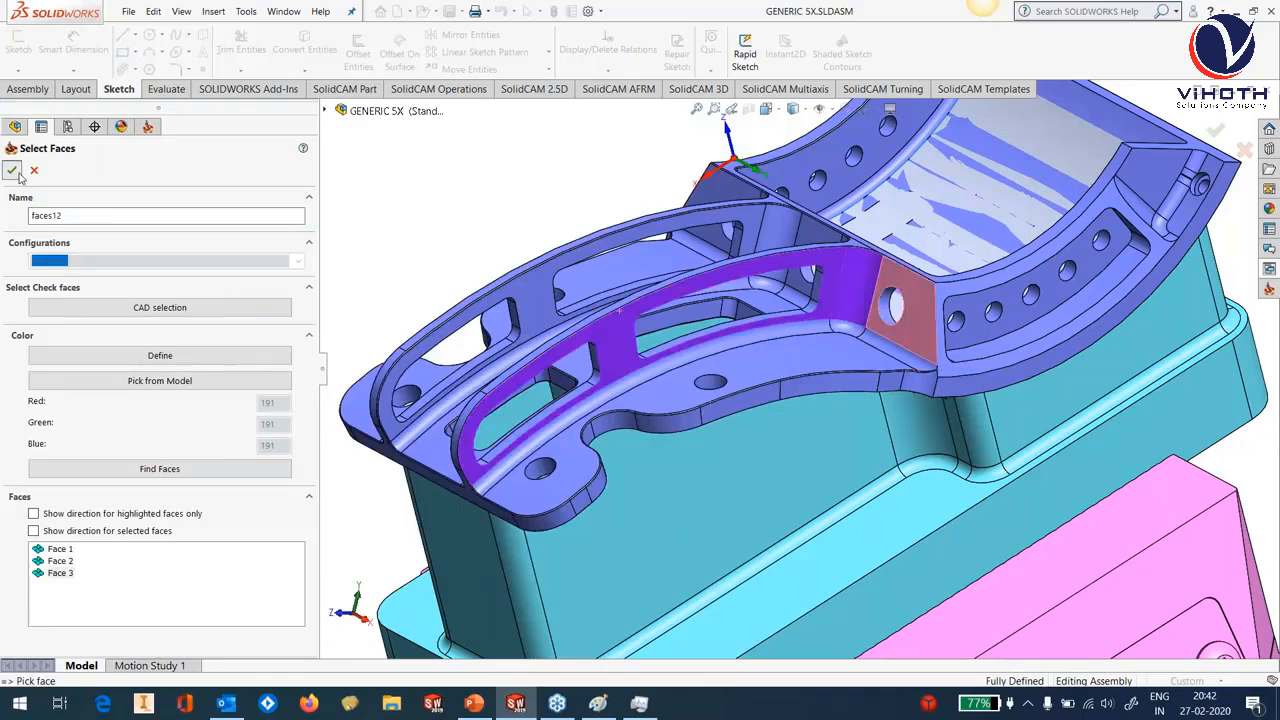
pyautogui.click(12, 170)
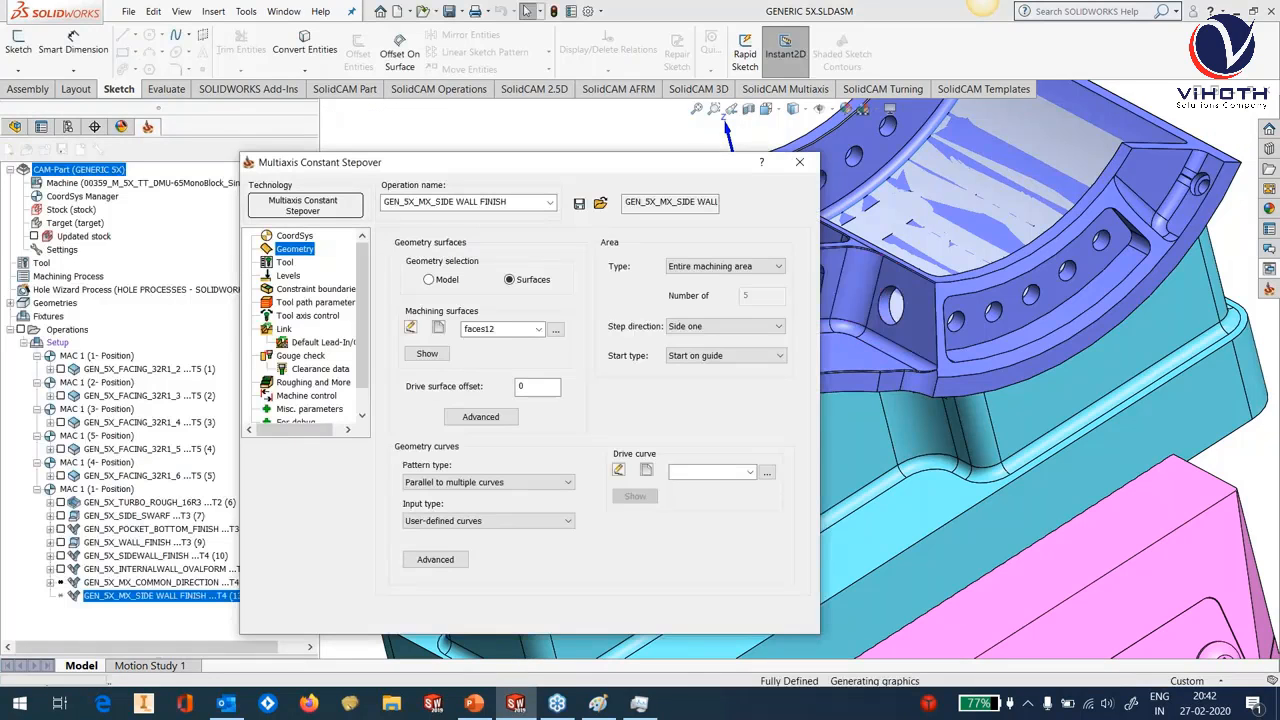
# Define the drive curve as a chain along the lower edge of the outer rib's side wall and the end wall.
pyautogui.click(646, 470)
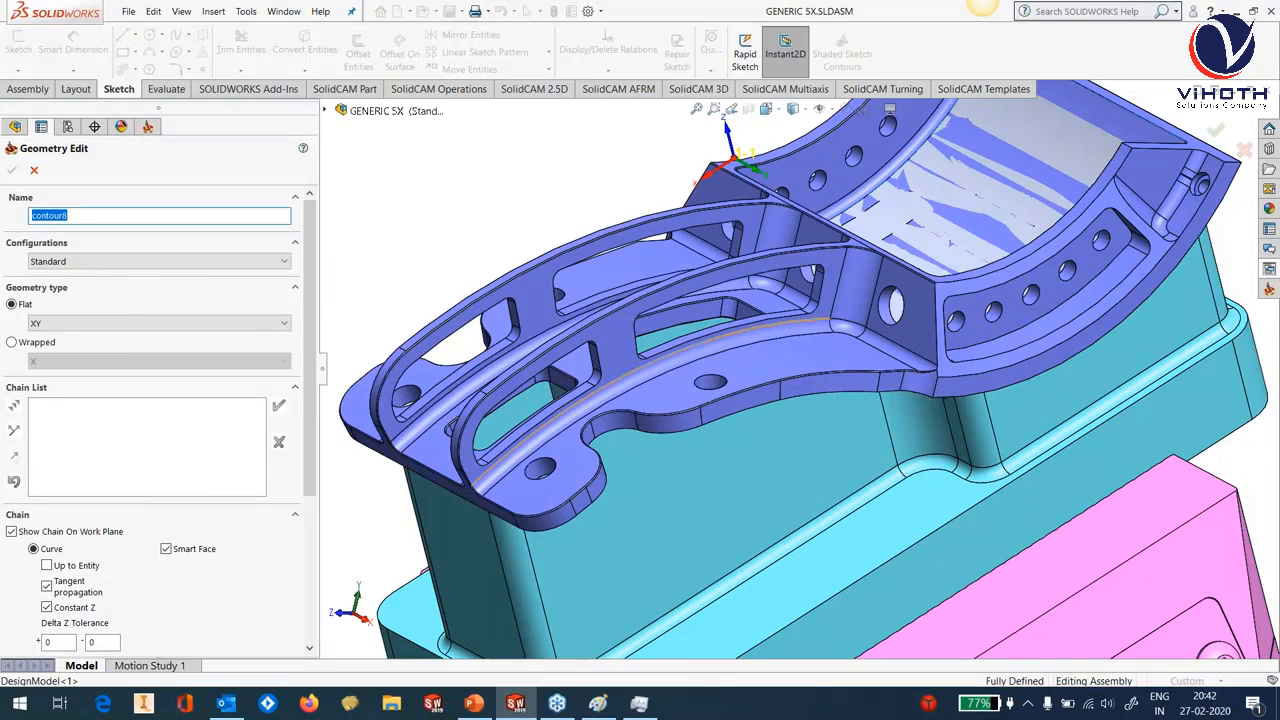
pyautogui.click(482, 474)
pyautogui.click(279, 406)
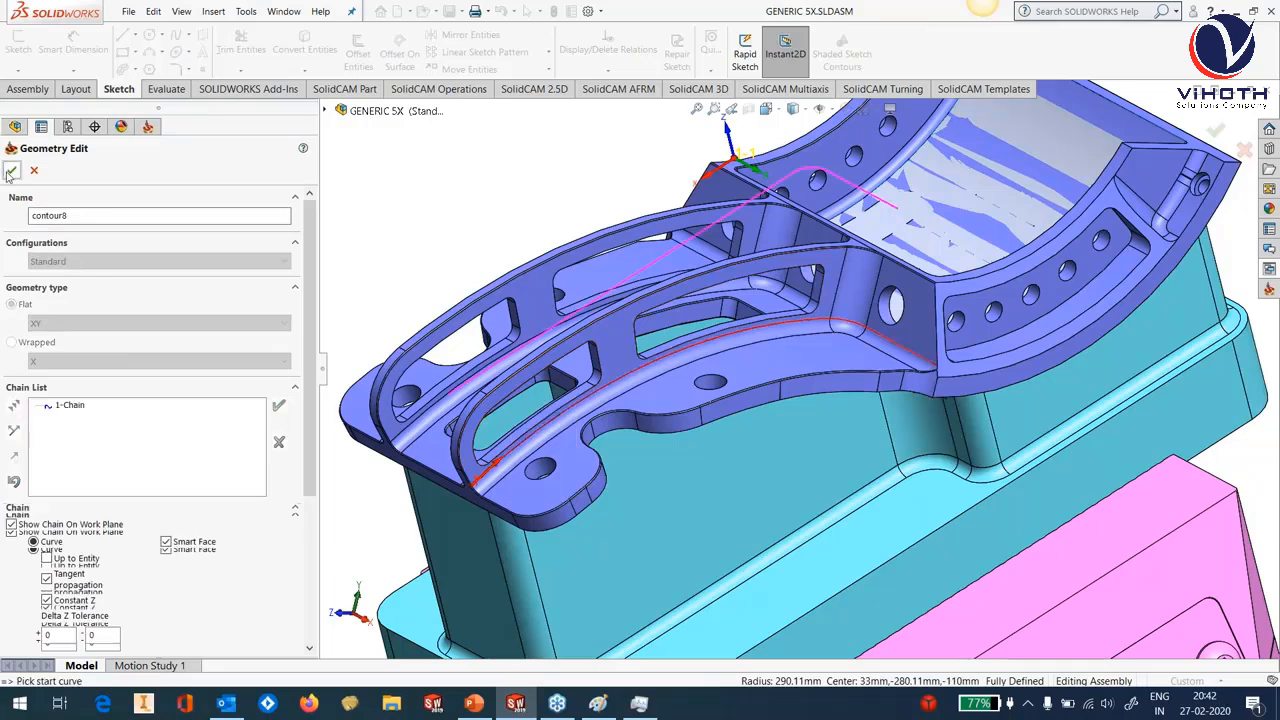
pyautogui.click(11, 171)
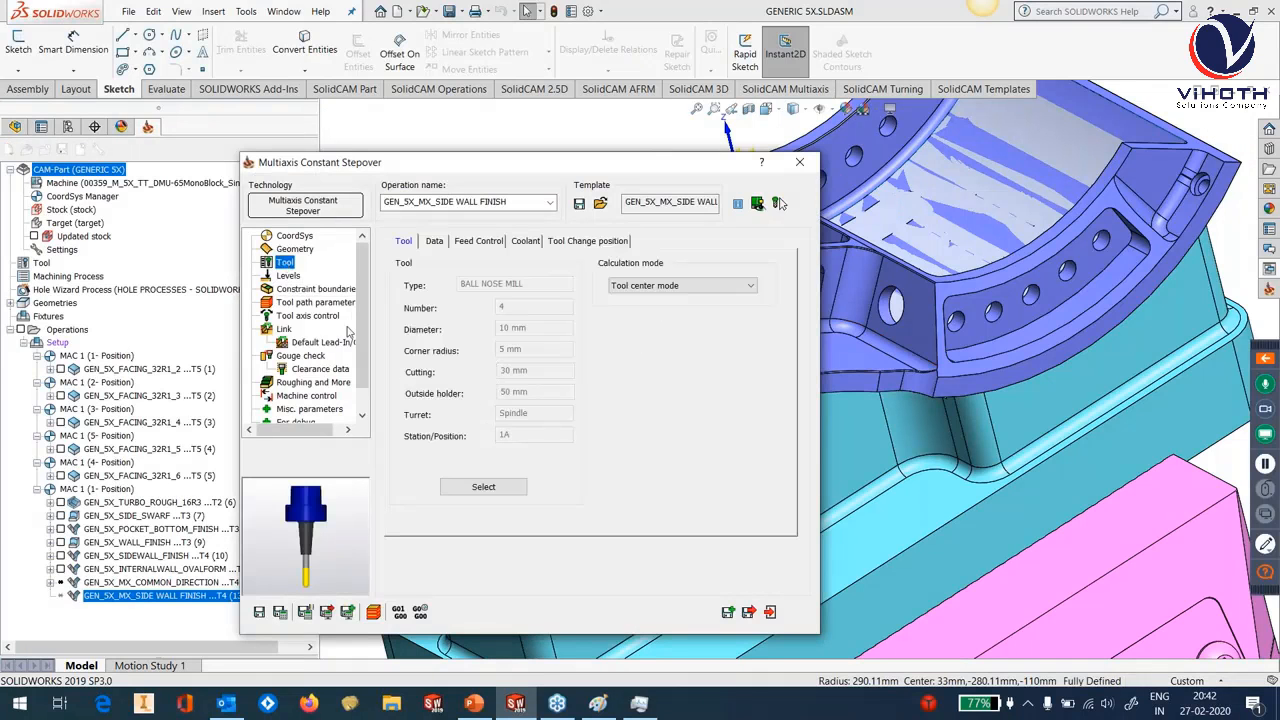
# Review the side tilt angle in the tool axis settings, then save and calculate the GEN_5X_MX_SIDE WALL FINISH operation.
pyautogui.click(297, 316)
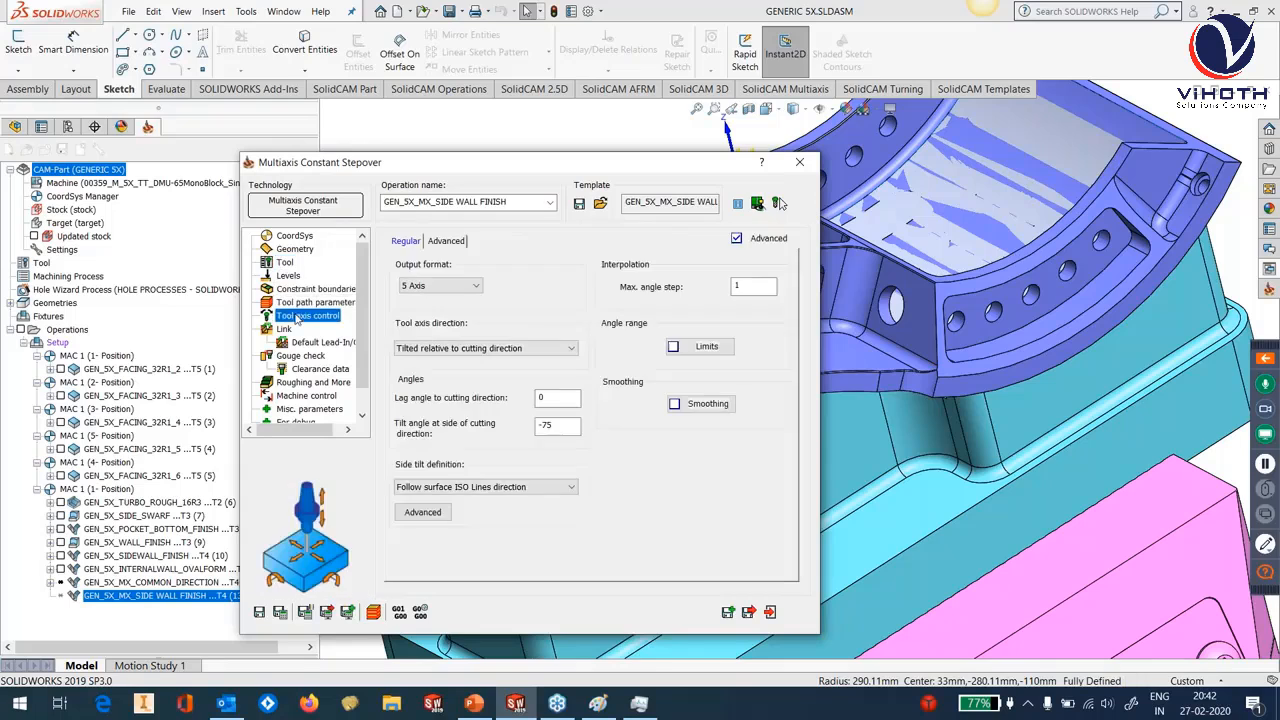
pyautogui.click(560, 427)
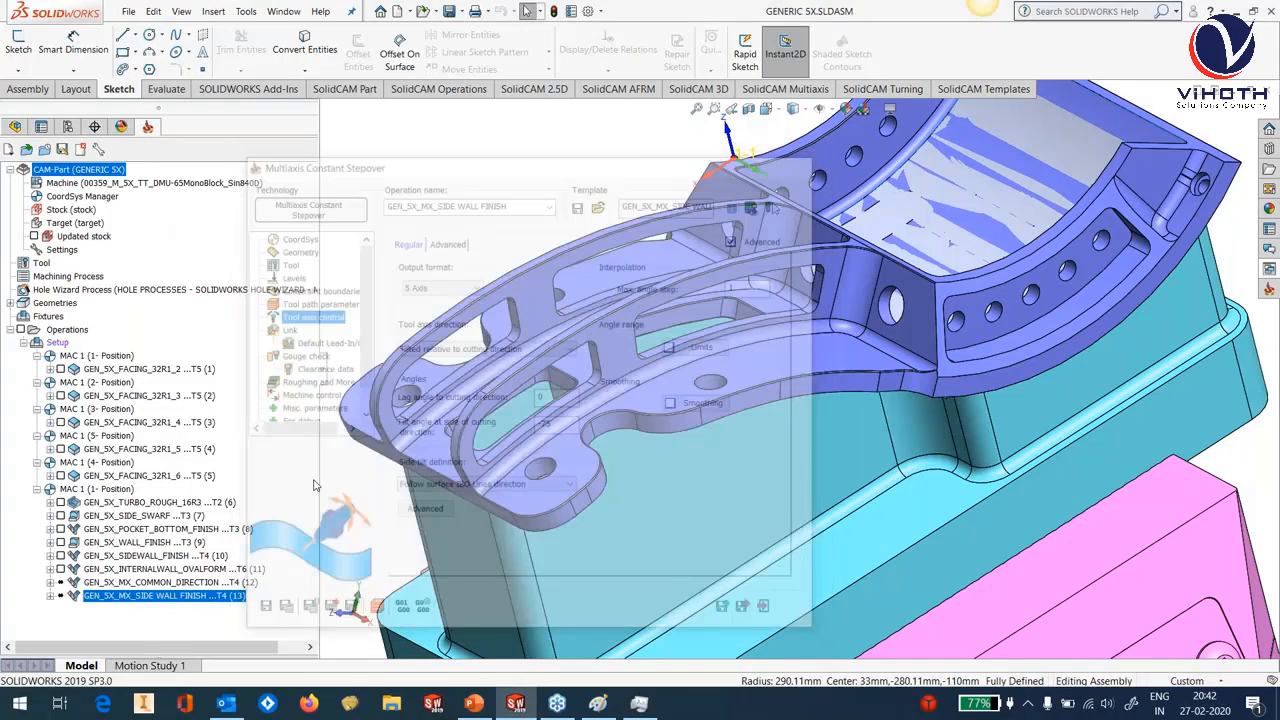
pyautogui.rightClick(154, 596)
pyautogui.click(200, 217)
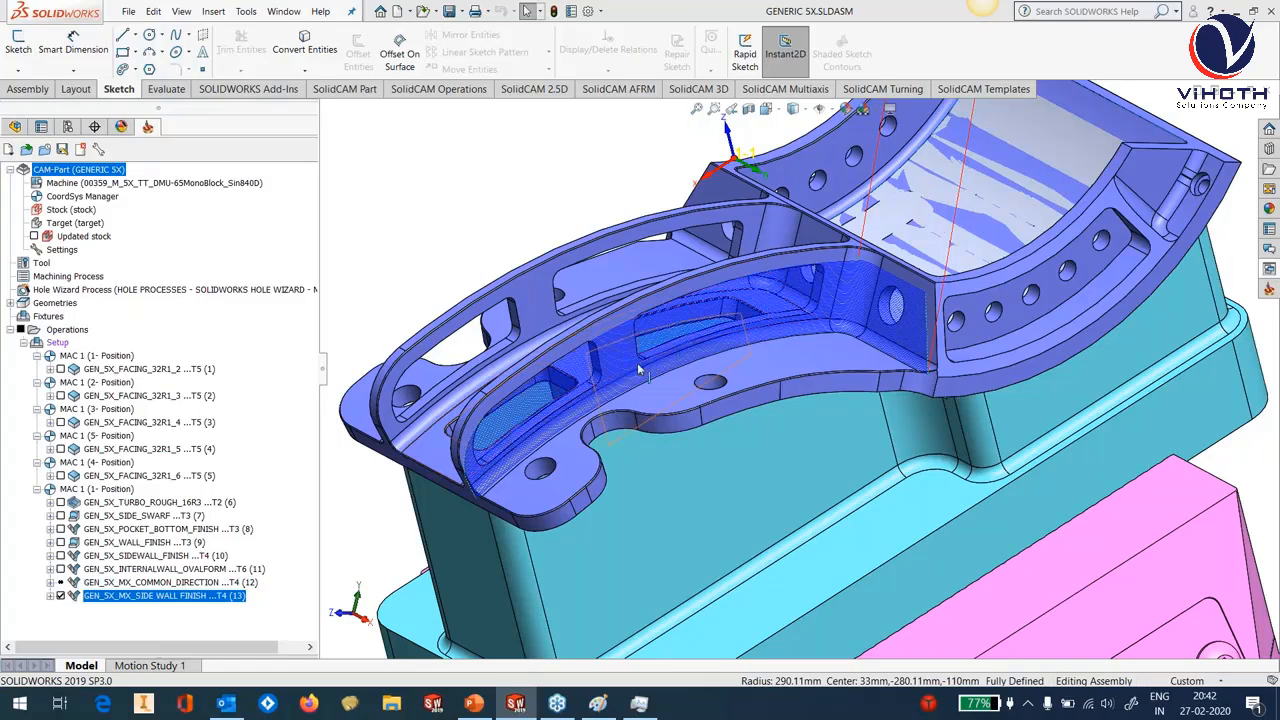
# Inspect the side wall finishing toolpath on the outer rib from several angles, then hide it.
pyautogui.scroll(-2, 614, 390)
pyautogui.scroll(-2, 615, 389)
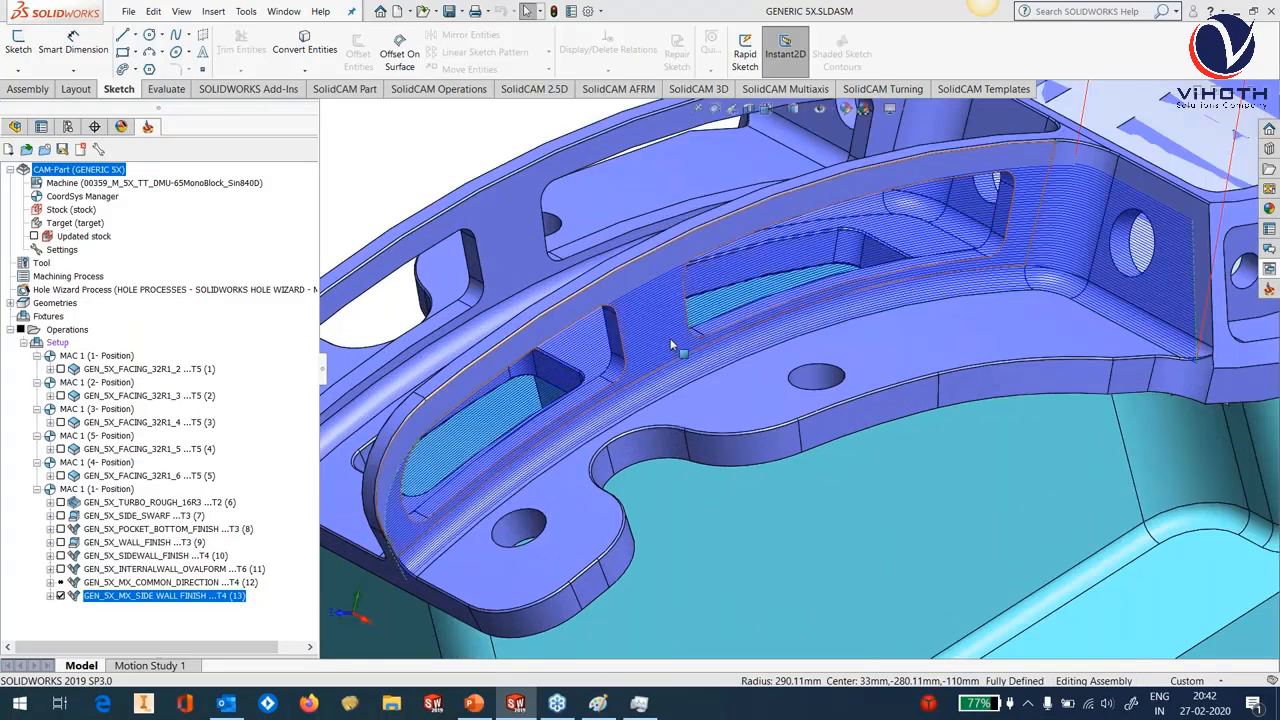
pyautogui.moveTo(671, 338); pyautogui.dragTo(742, 385, button='middle')
pyautogui.scroll(2, 832, 338)
pyautogui.moveTo(881, 305)
pyautogui.mouseDown(button='middle')
pyautogui.moveTo(925, 312)
pyautogui.moveTo(878, 320)
pyautogui.mouseUp(button='middle')
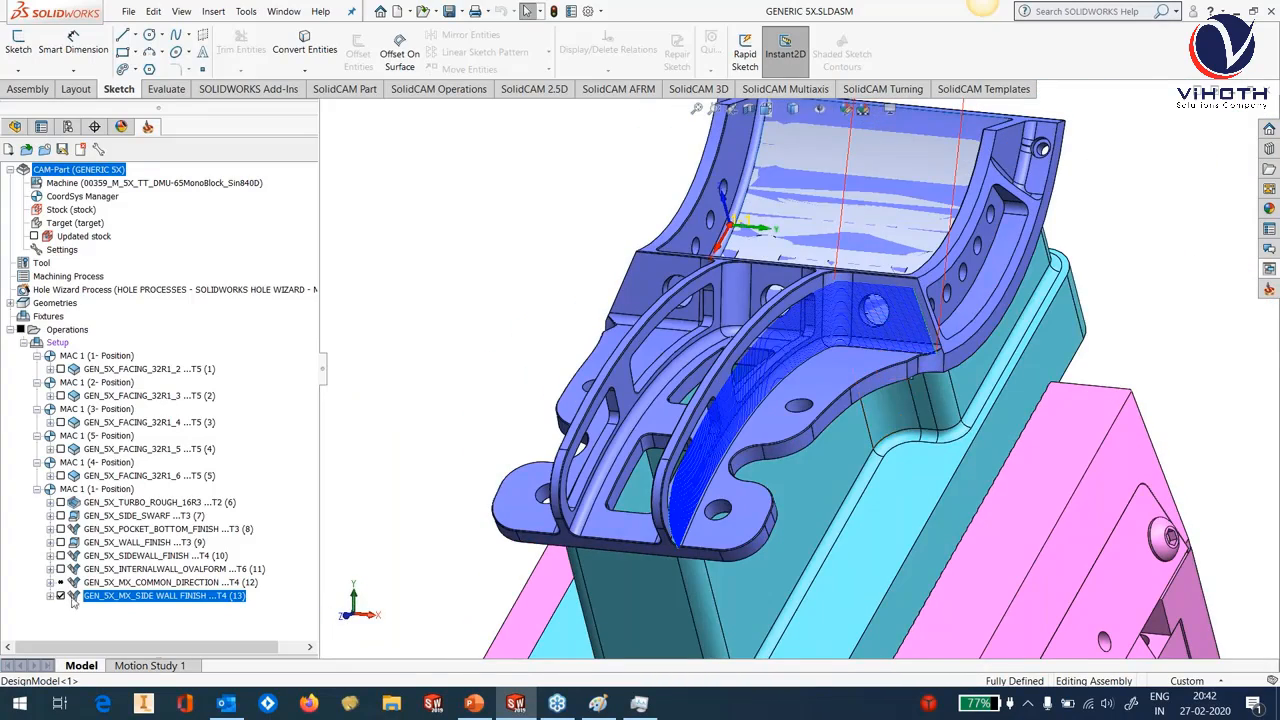
pyautogui.click(60, 597)
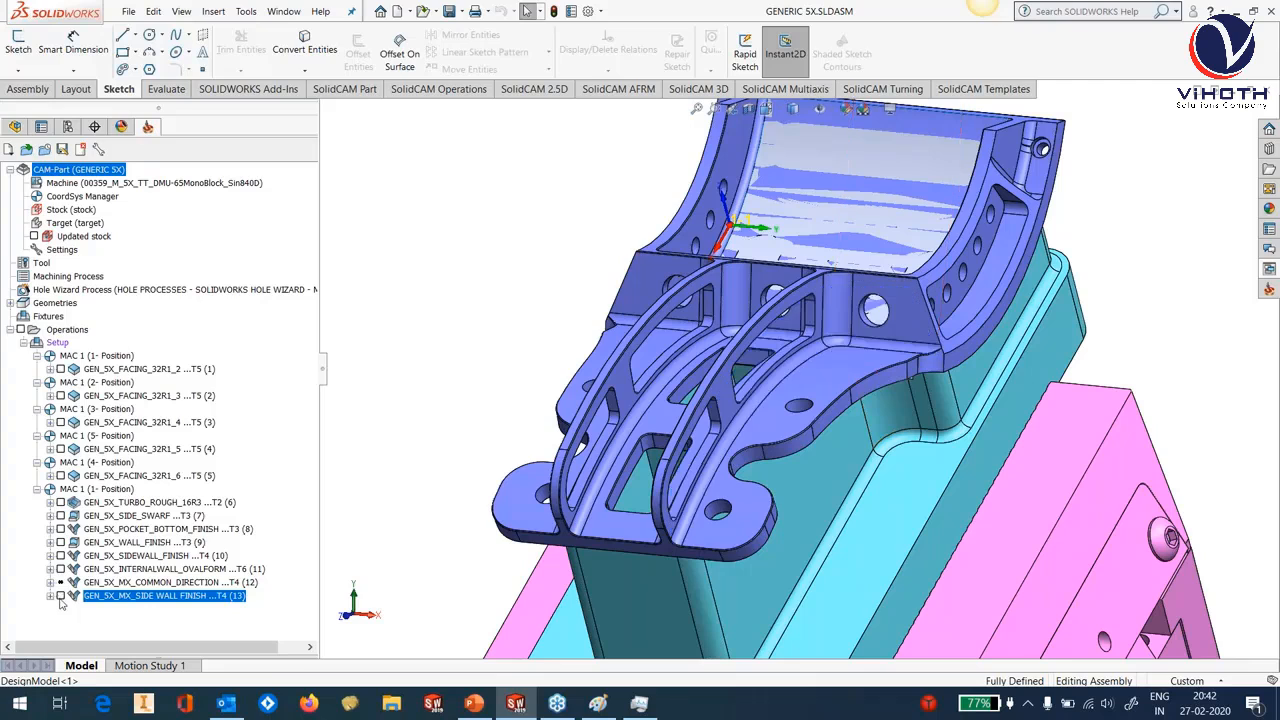
# Add a GEN_5X_MX_MIDDLE_POCKET operation from its template, using the MAC 1 (1- Position) coordinate system.
pyautogui.click(1269, 289)
pyautogui.moveTo(1106, 553); pyautogui.dragTo(795, 287)
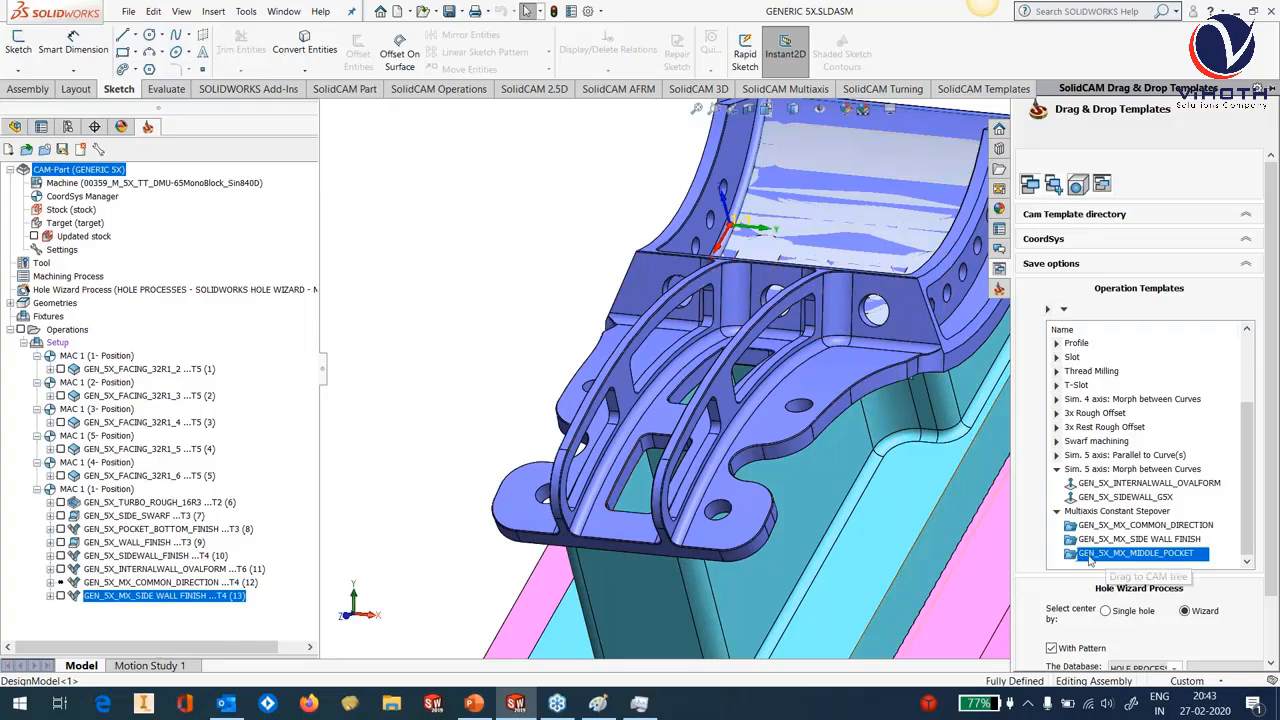
pyautogui.moveTo(1089, 556); pyautogui.dragTo(235, 621)
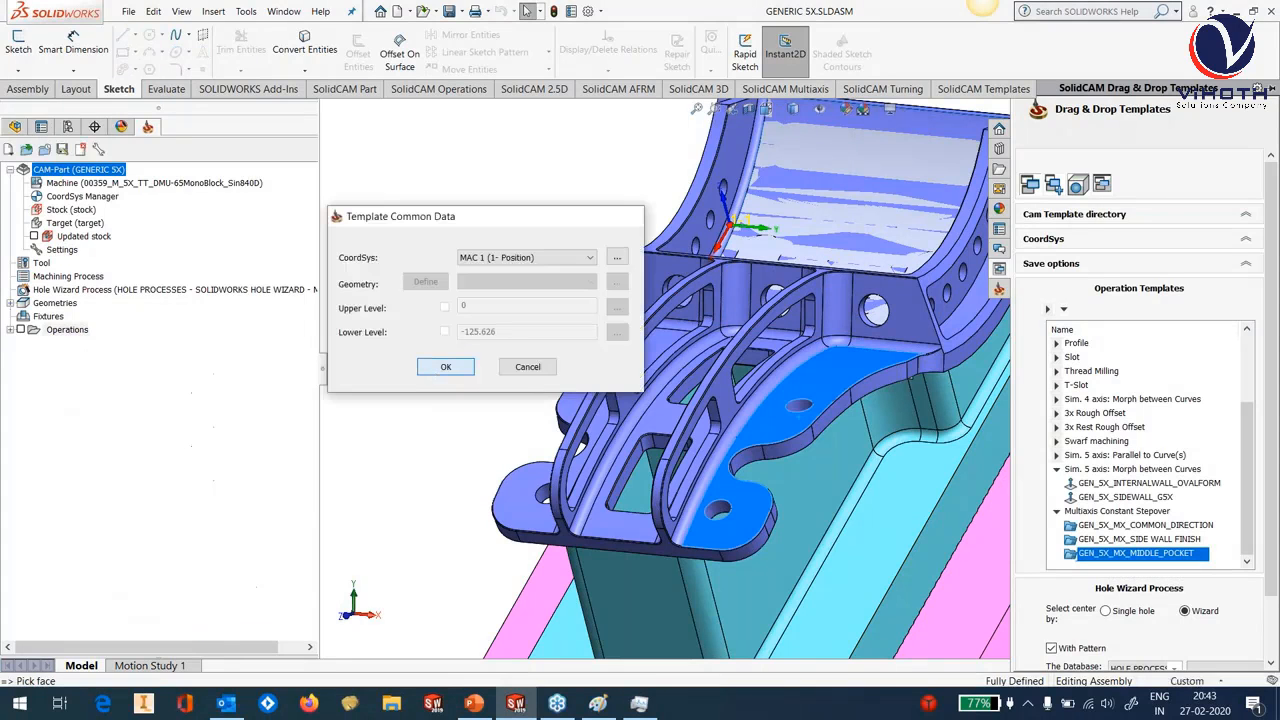
pyautogui.click(446, 367)
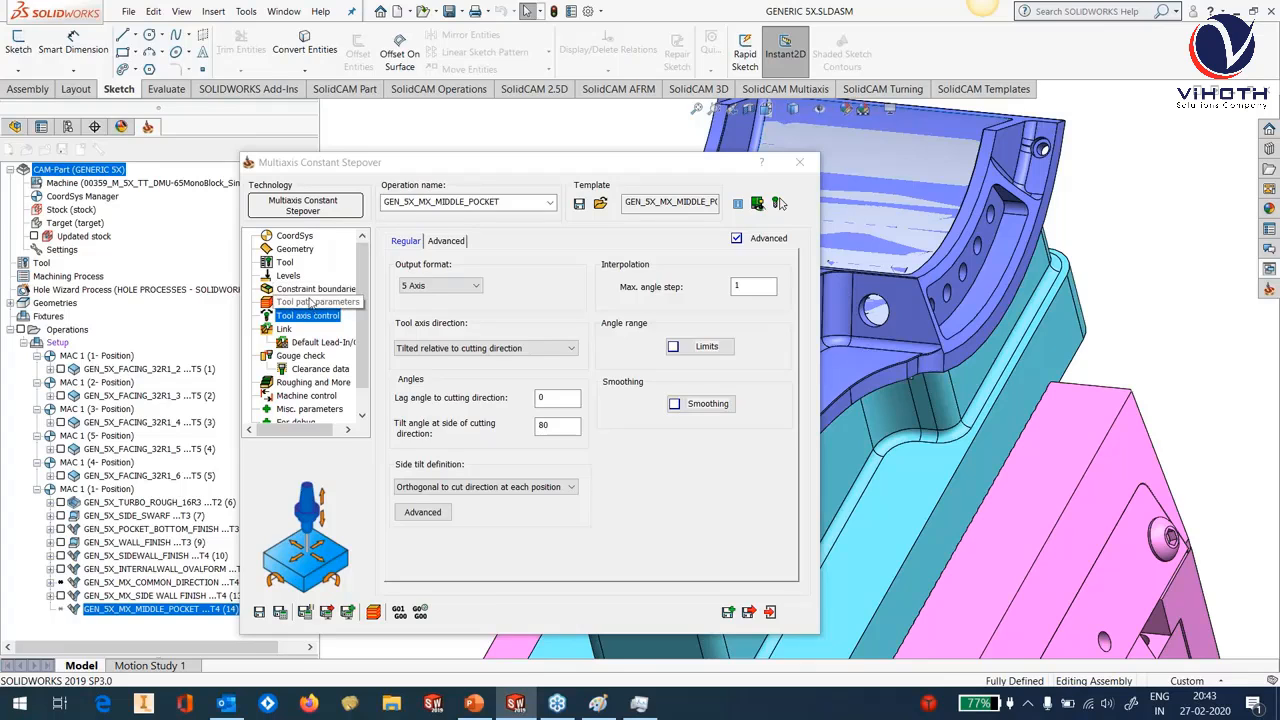
# Define the middle pocket's machining surfaces from both inner rib faces, the two corner fillets and the end wall between them.
pyautogui.click(296, 249)
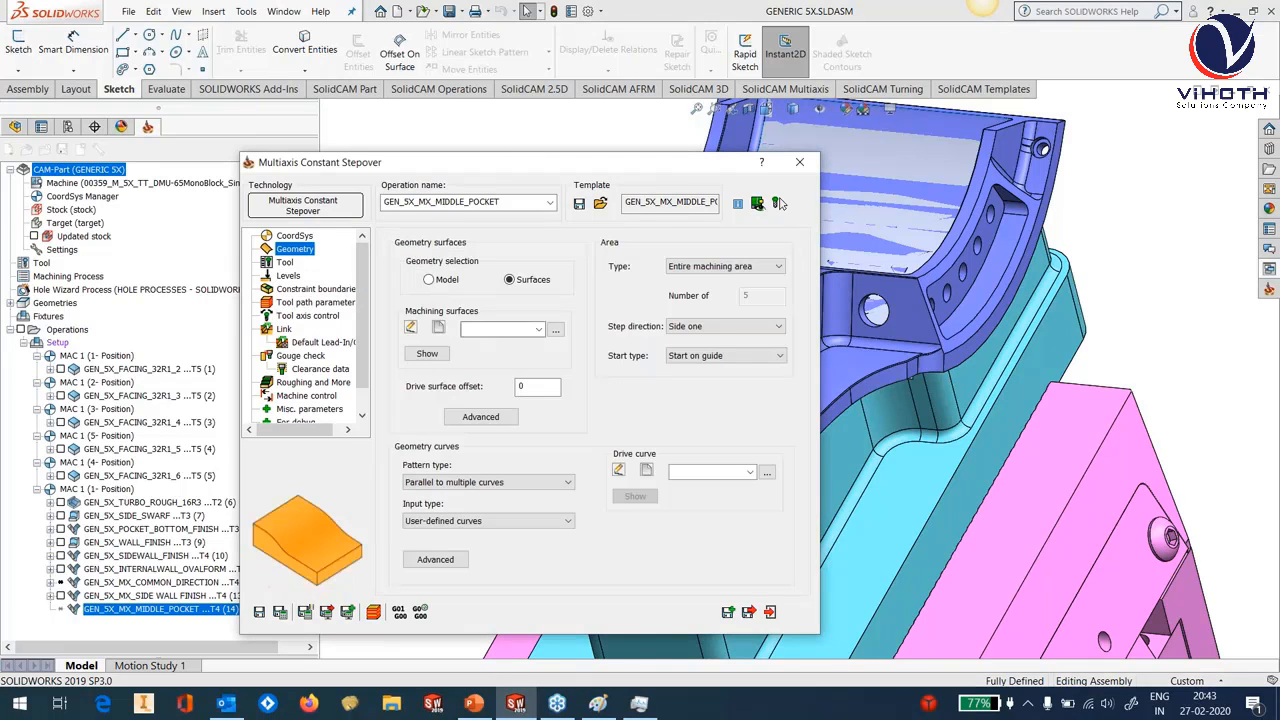
pyautogui.click(439, 329)
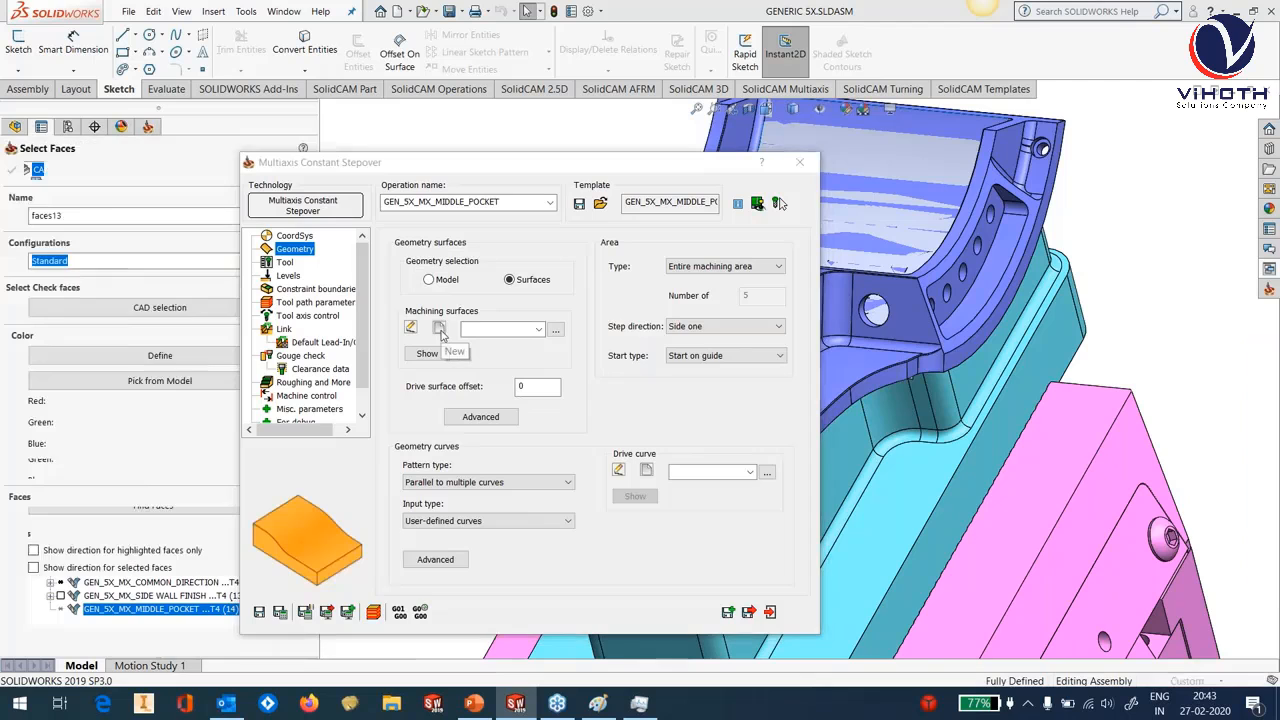
pyautogui.click(624, 388)
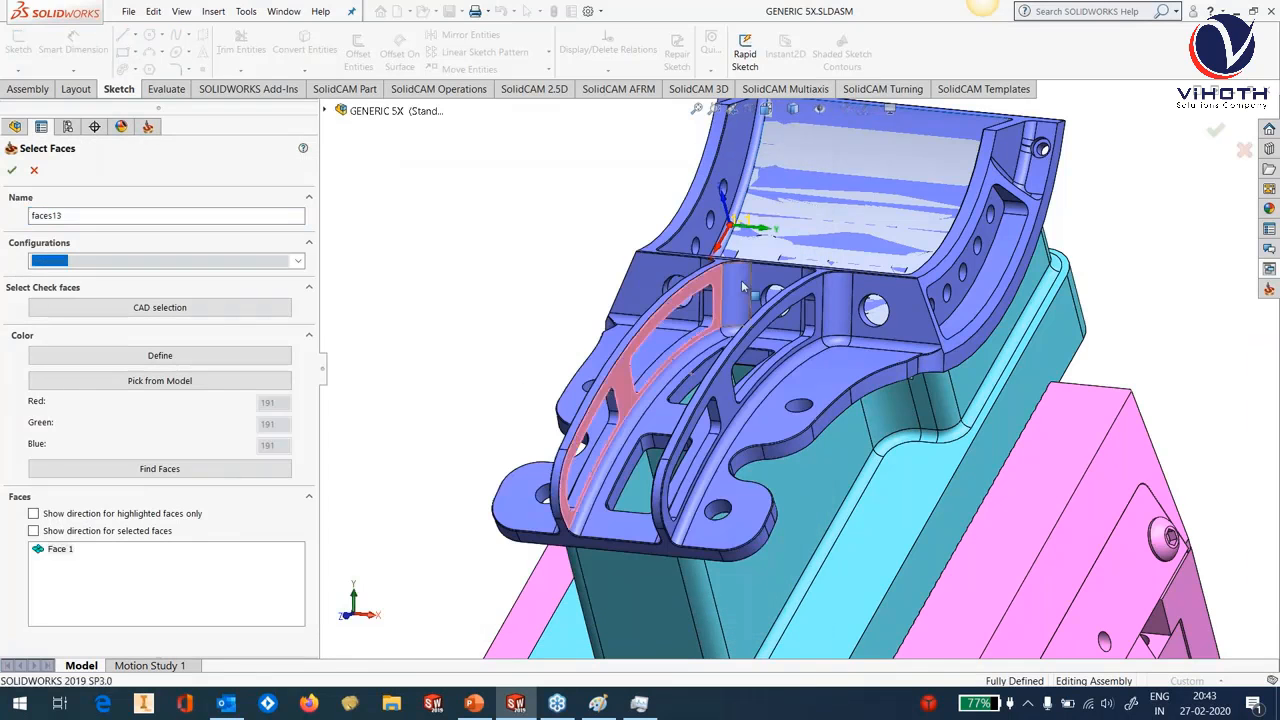
pyautogui.click(736, 297)
pyautogui.click(763, 289)
pyautogui.moveTo(763, 300); pyautogui.dragTo(915, 308, button='middle')
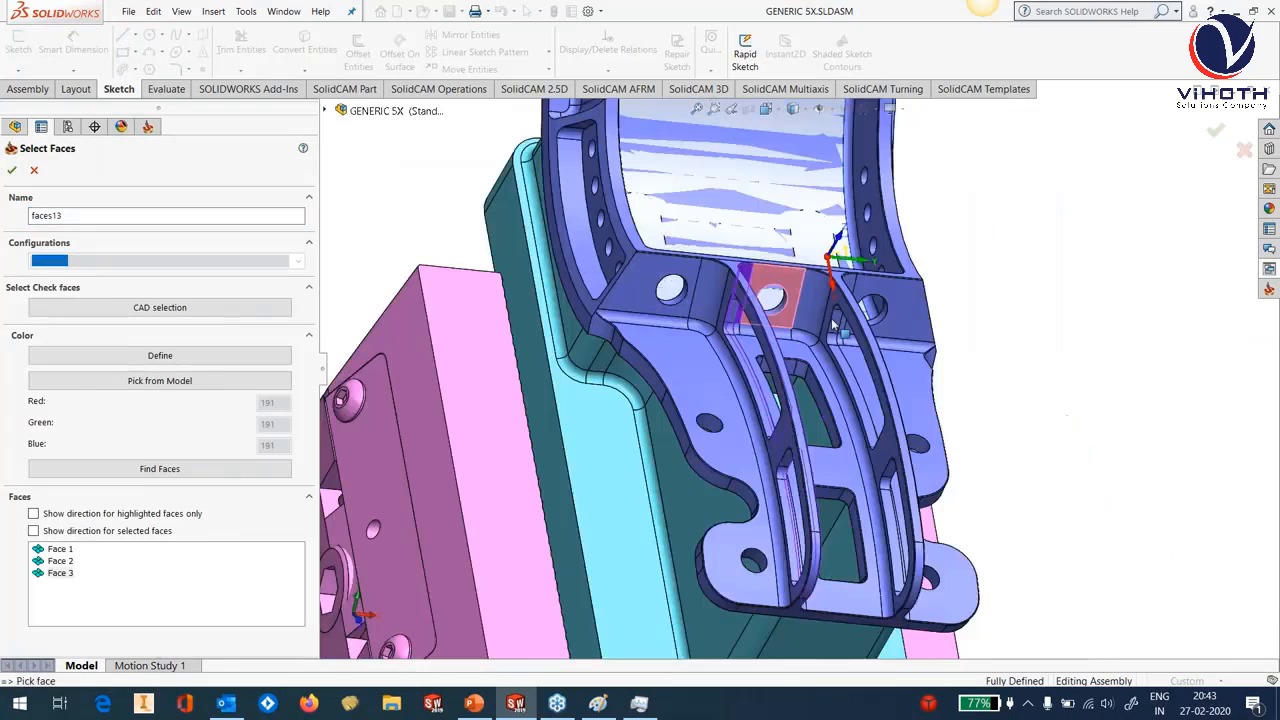
pyautogui.click(812, 304)
pyautogui.click(868, 420)
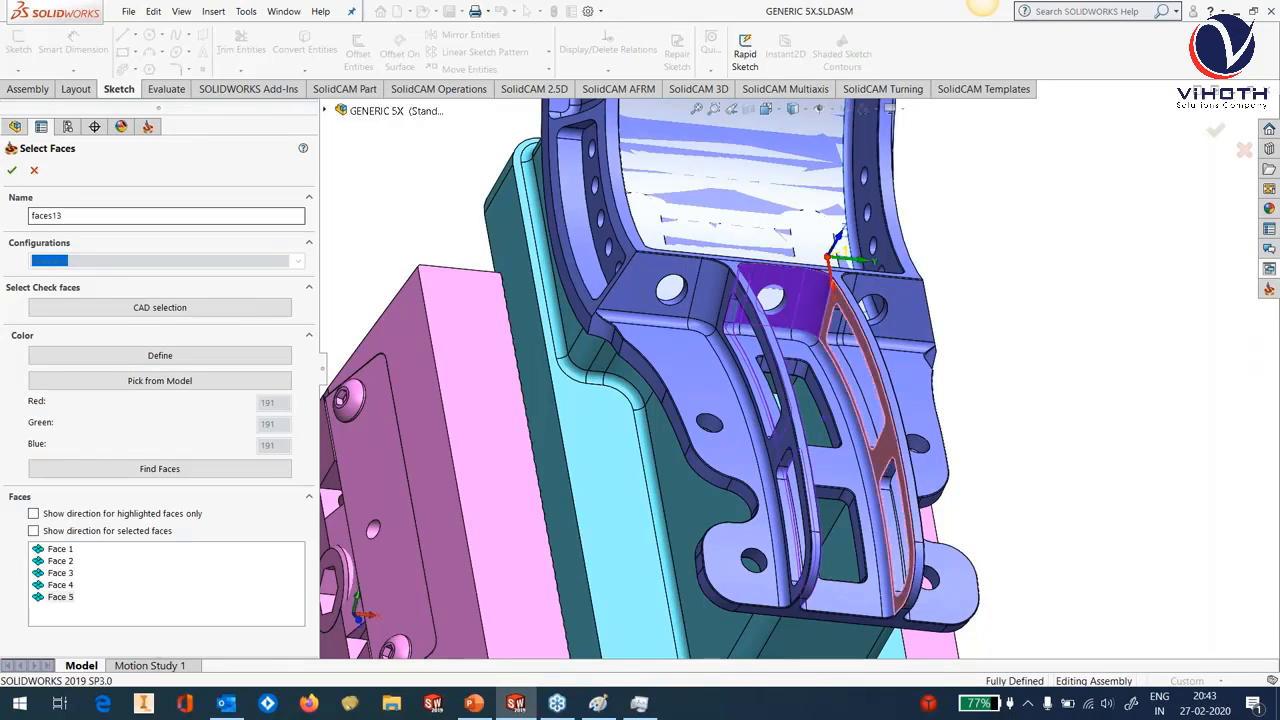
pyautogui.click(12, 172)
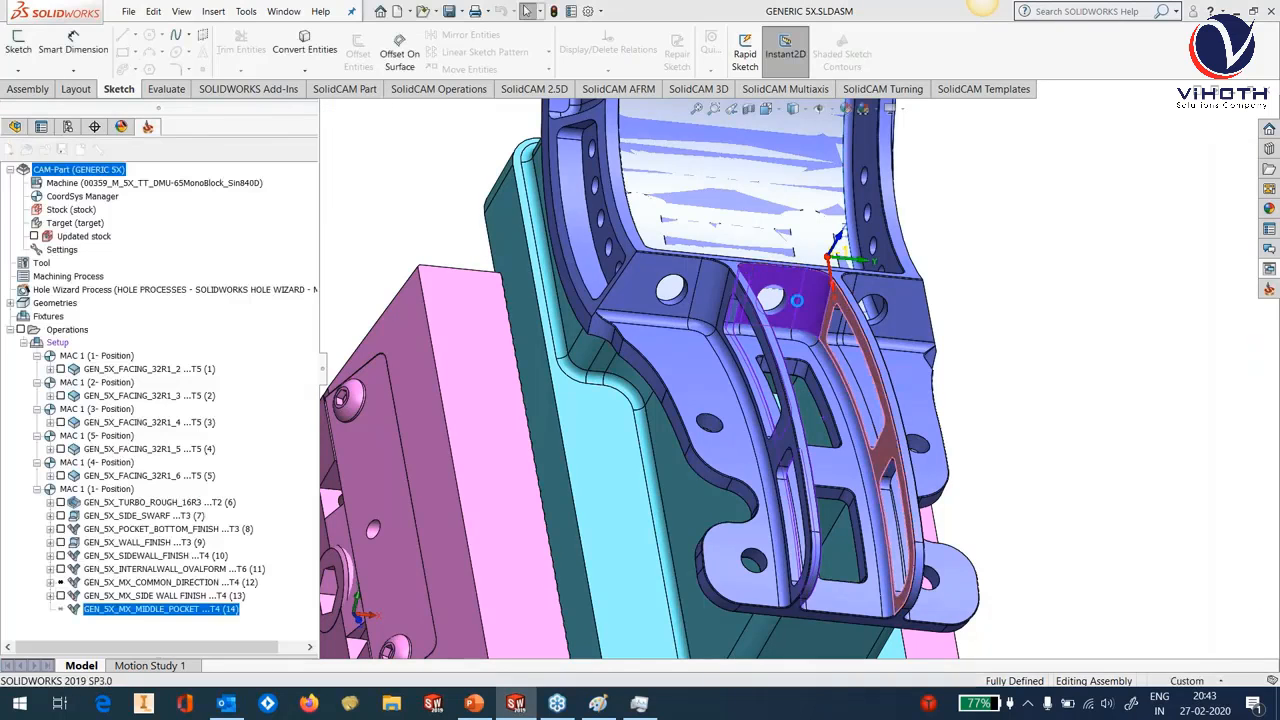
# Define the drive curve as one chain along the U-shaped edge around the middle pocket floor, and try to calculate the operation.
pyautogui.click(647, 470)
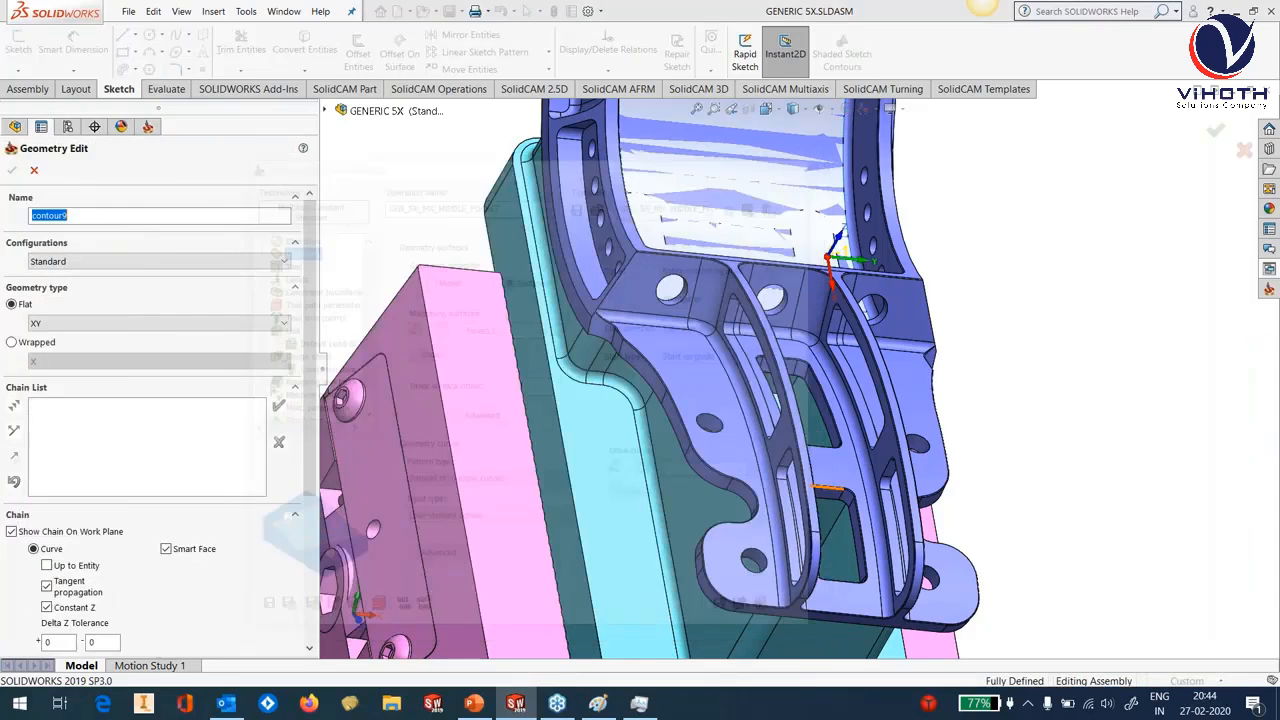
pyautogui.moveTo(818, 520); pyautogui.dragTo(880, 530, button='middle')
pyautogui.click(907, 542)
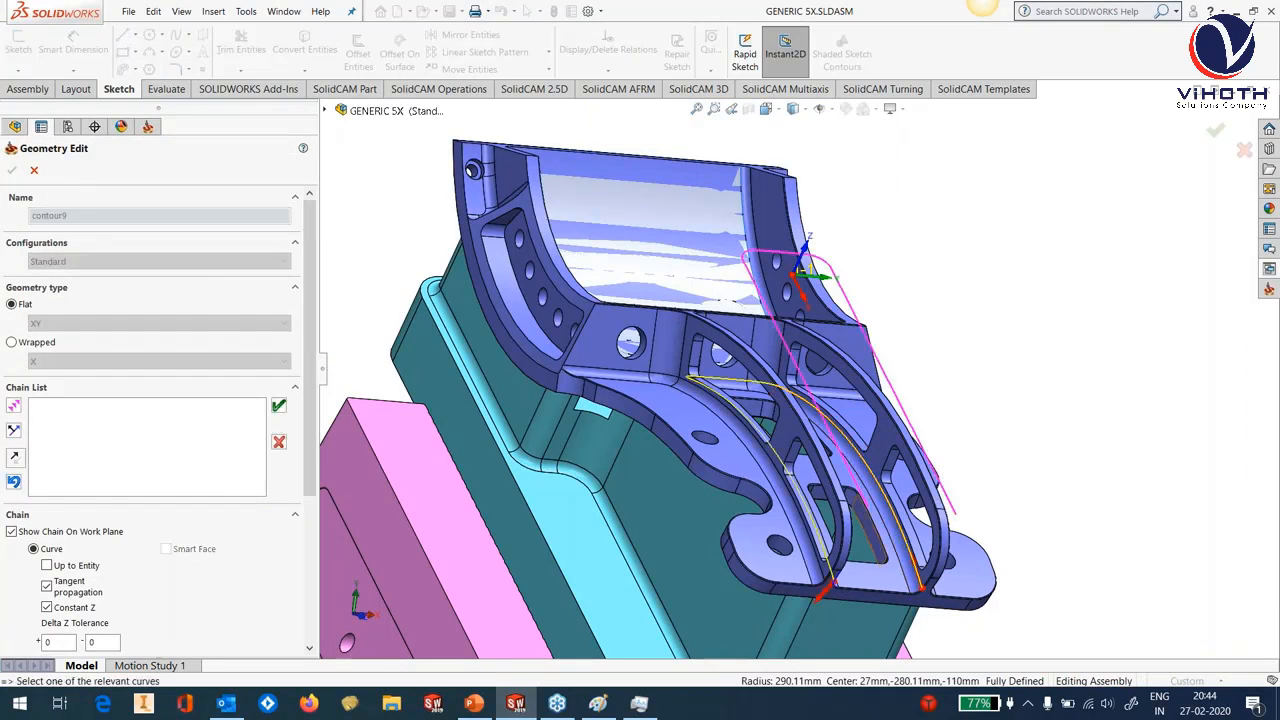
pyautogui.click(275, 408)
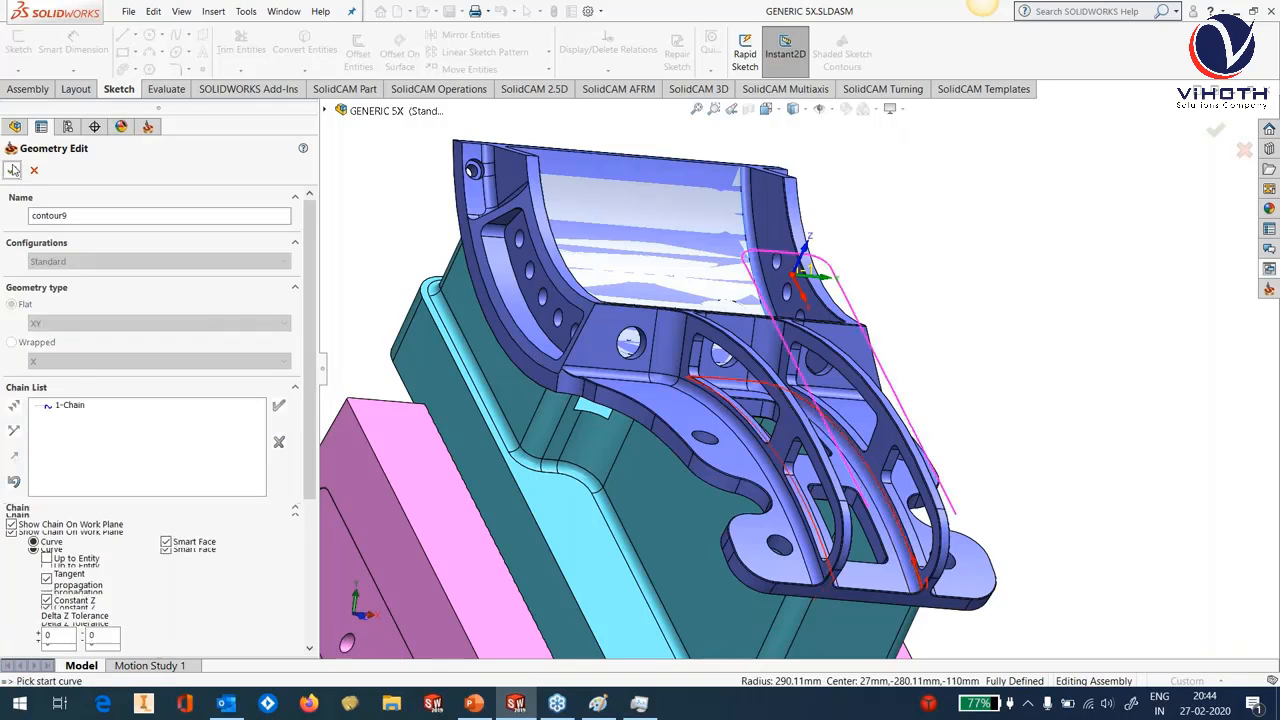
pyautogui.click(12, 170)
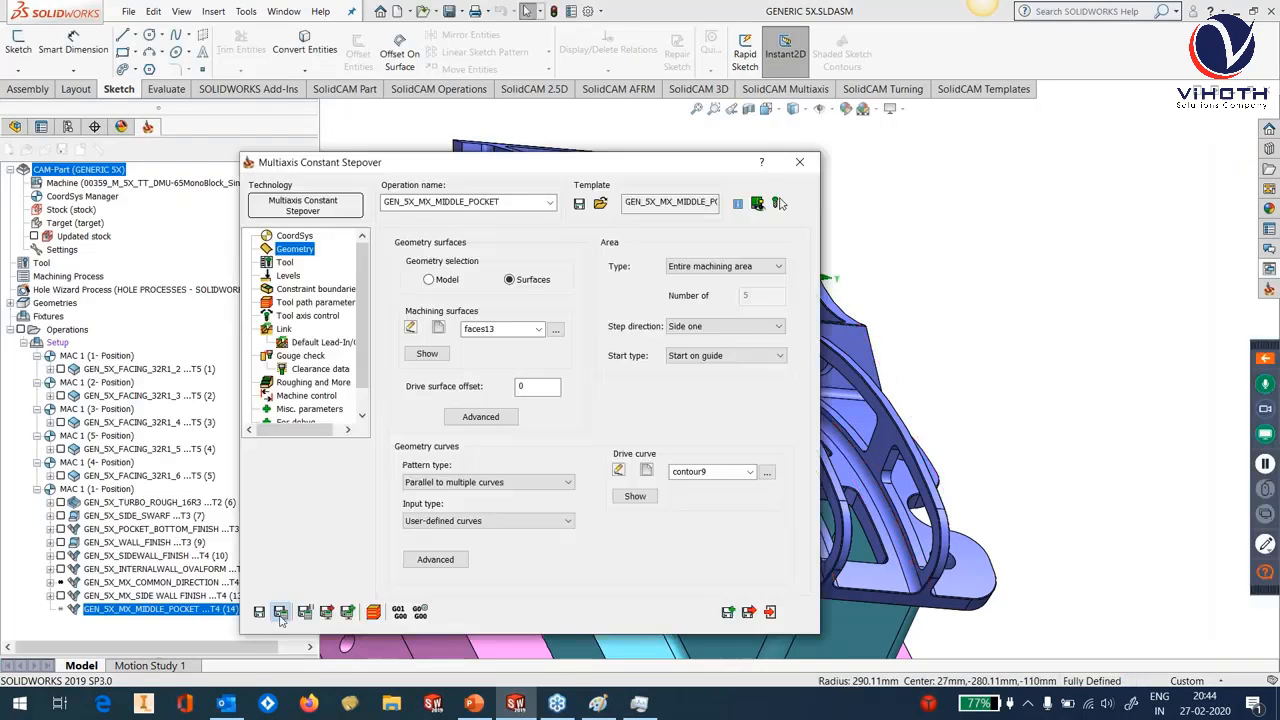
pyautogui.click(281, 612)
pyautogui.click(700, 409)
# Define the first gouge check's check surfaces from the middle pocket's floor face and the fillets around it.
pyautogui.click(300, 355)
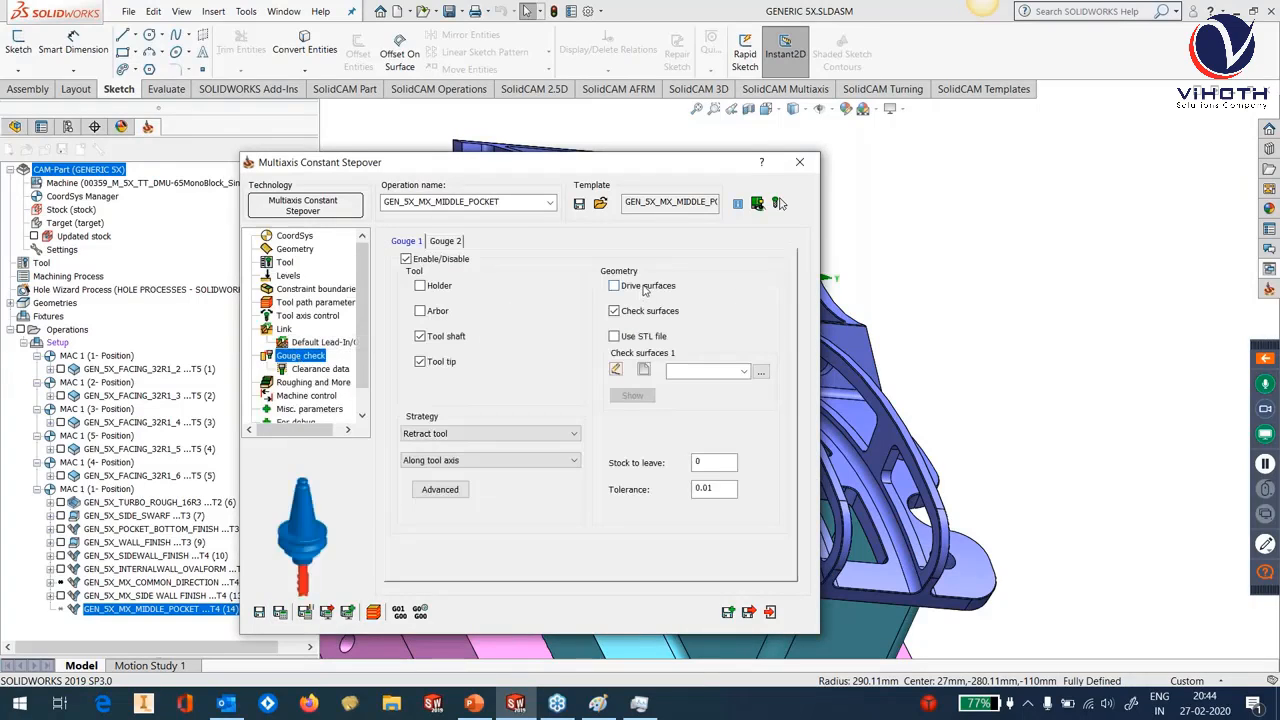
pyautogui.click(645, 370)
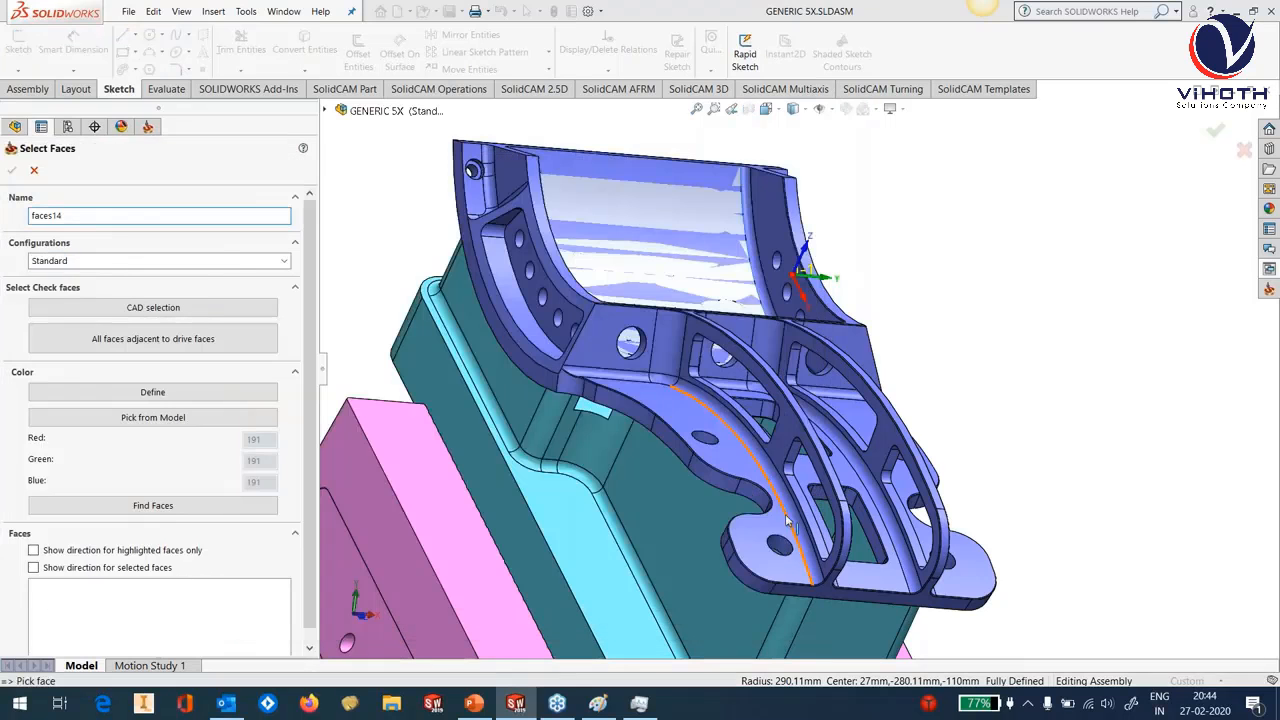
pyautogui.click(909, 578)
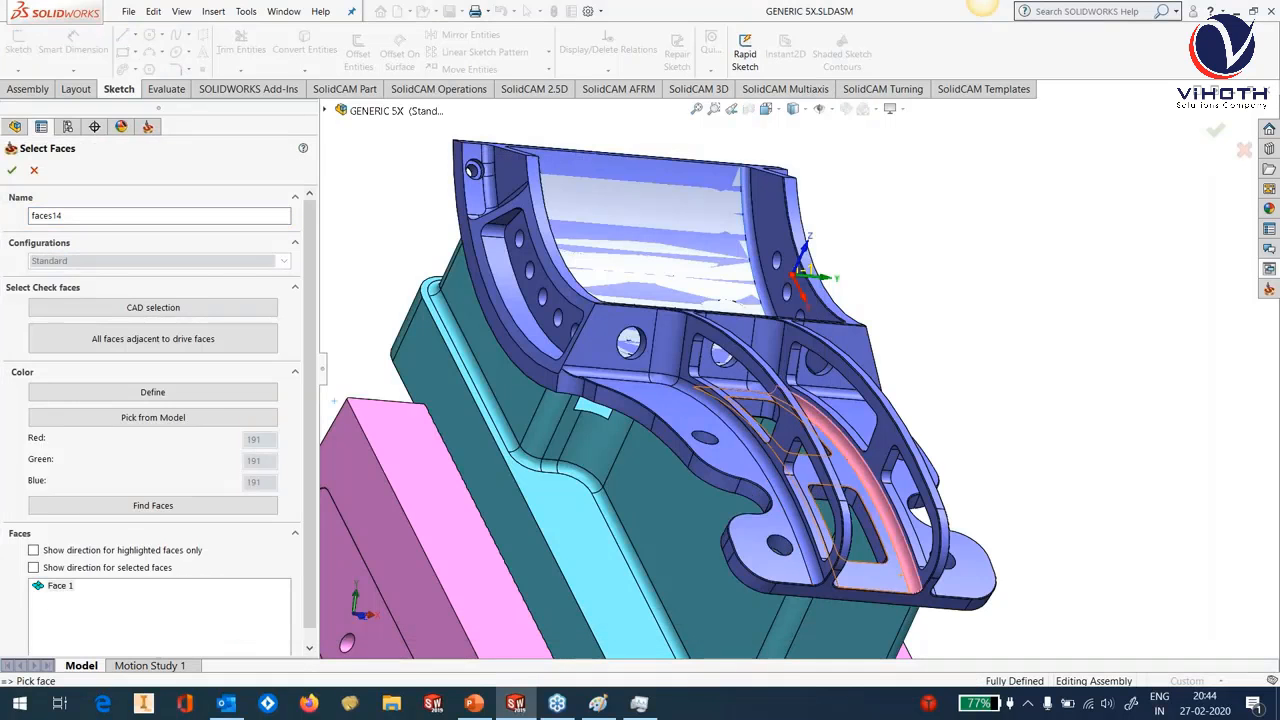
pyautogui.click(882, 578)
pyautogui.moveTo(882, 576); pyautogui.dragTo(778, 440, button='middle')
pyautogui.click(777, 438)
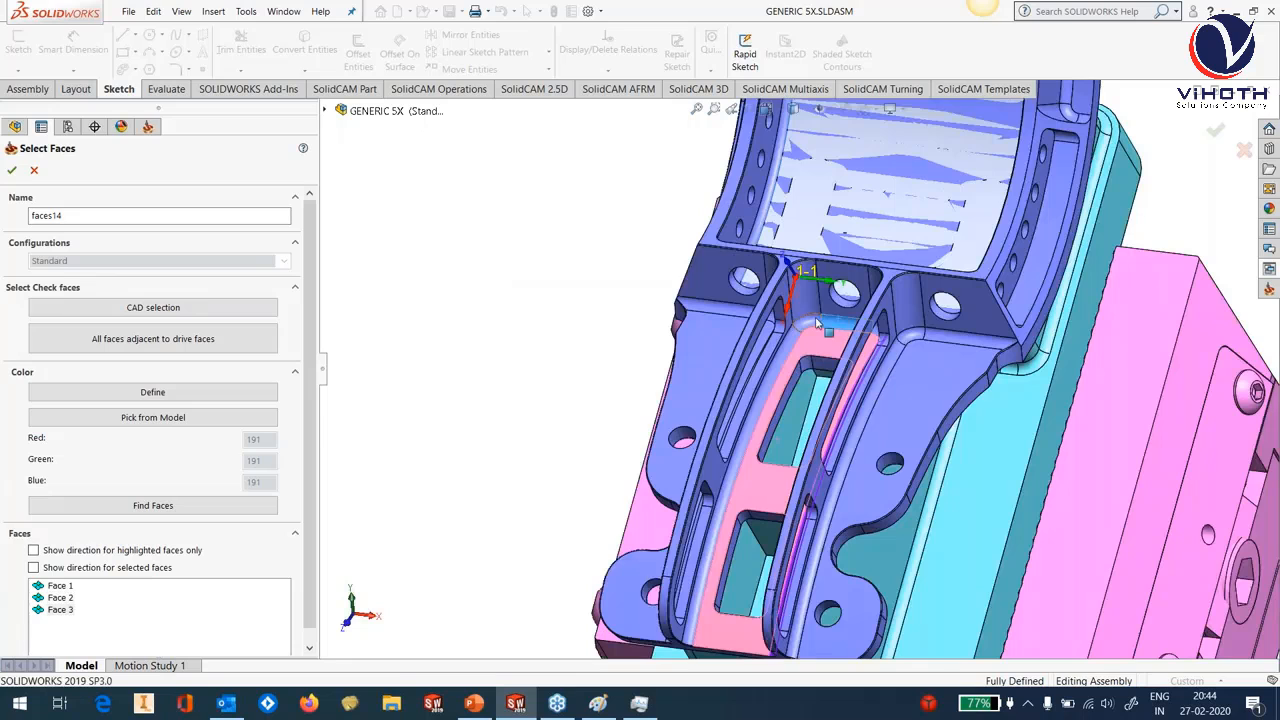
pyautogui.click(789, 352)
pyautogui.click(789, 352)
pyautogui.scroll(2, 800, 352)
pyautogui.moveTo(816, 352); pyautogui.dragTo(876, 350, button='middle')
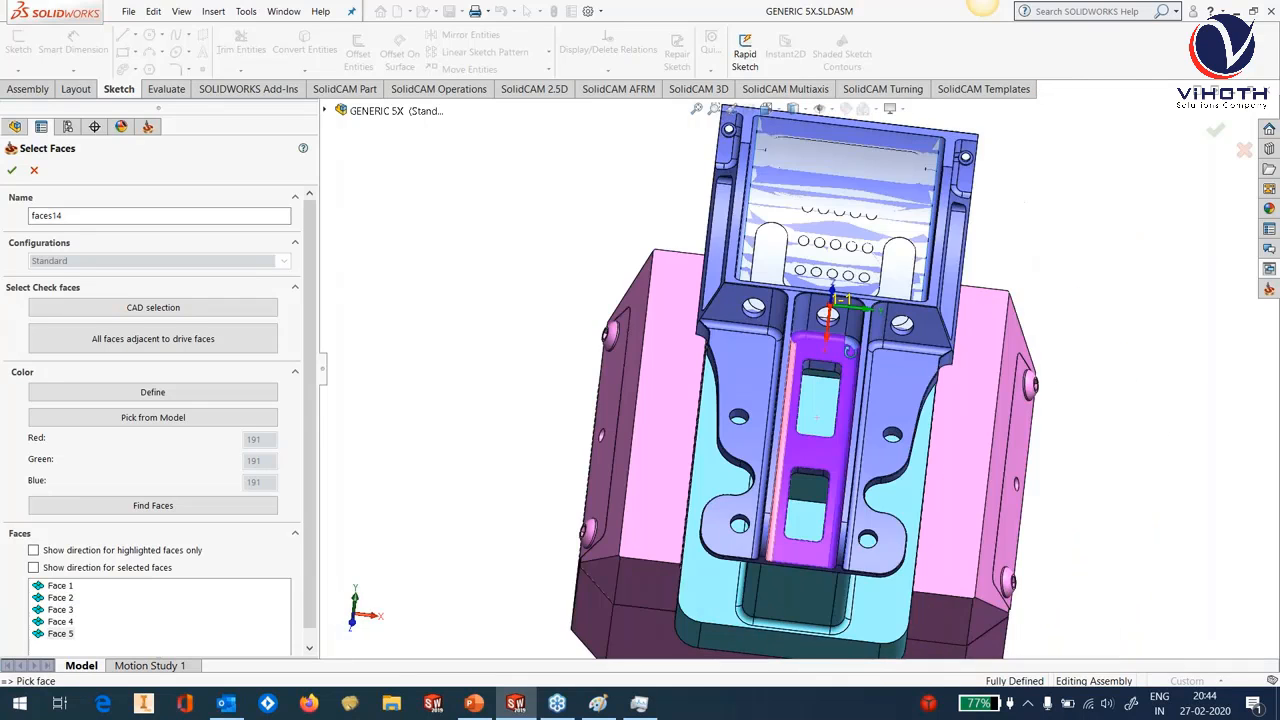
pyautogui.scroll(1, 800, 352)
pyautogui.click(843, 348)
pyautogui.click(12, 170)
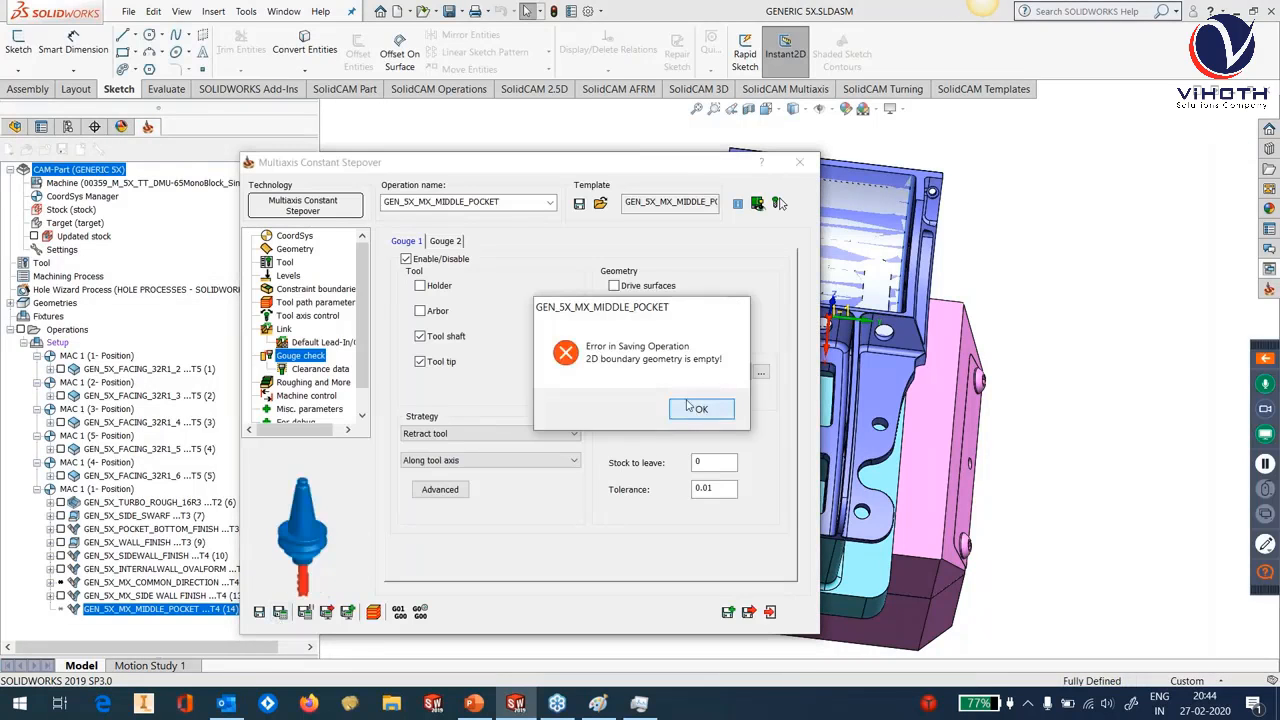
# Try to calculate the middle pocket operation with contour9 as its manually created constraint boundary.
pyautogui.click(699, 408)
pyautogui.click(291, 289)
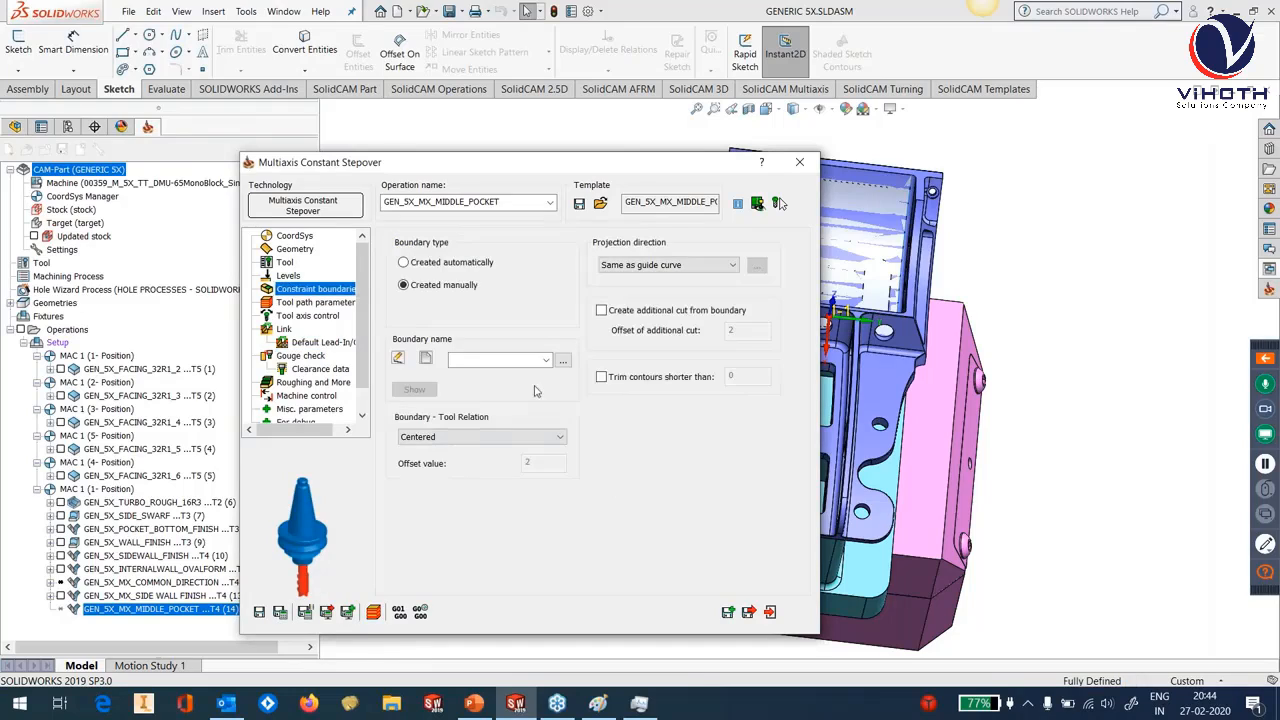
pyautogui.click(284, 249)
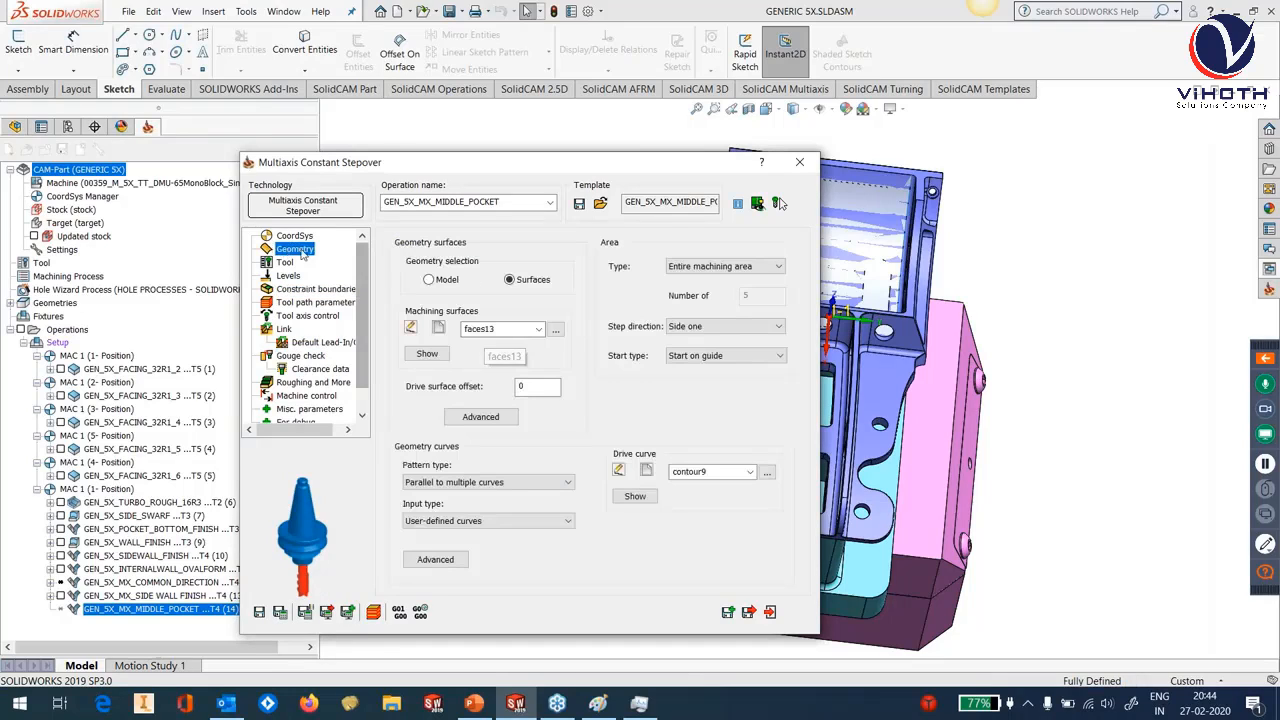
pyautogui.click(315, 289)
pyautogui.click(545, 360)
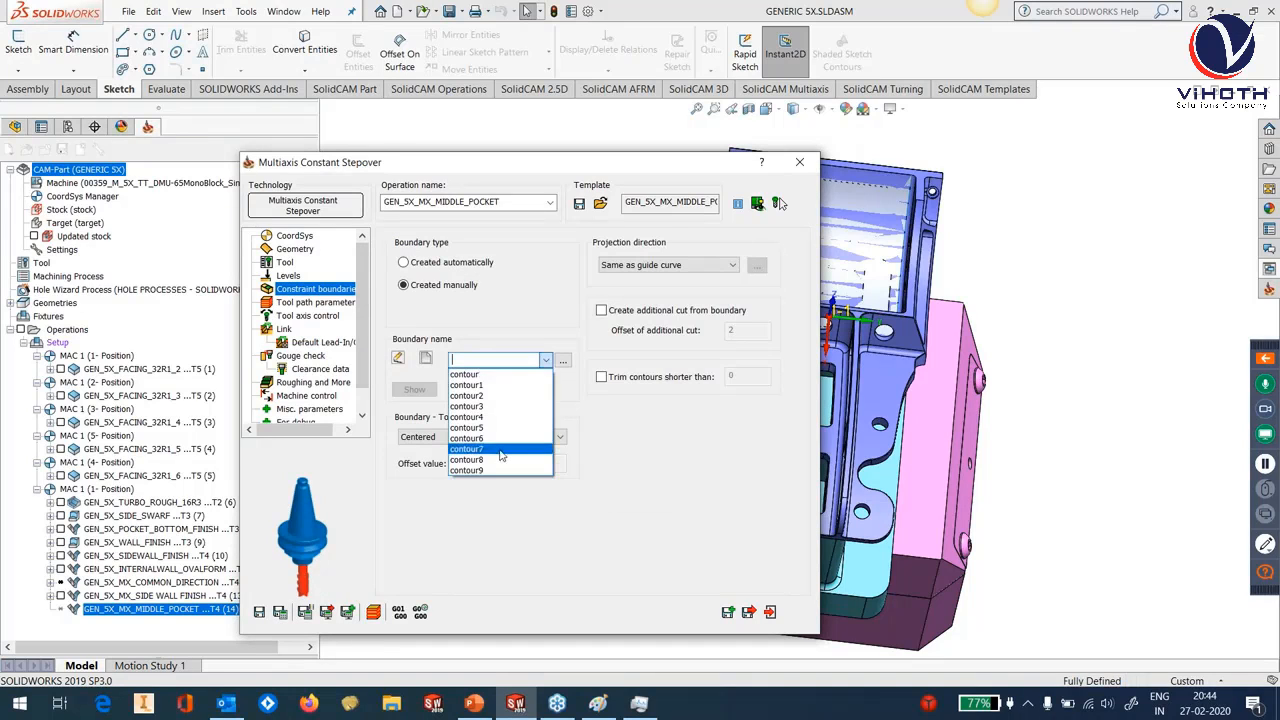
pyautogui.click(488, 474)
pyautogui.click(281, 612)
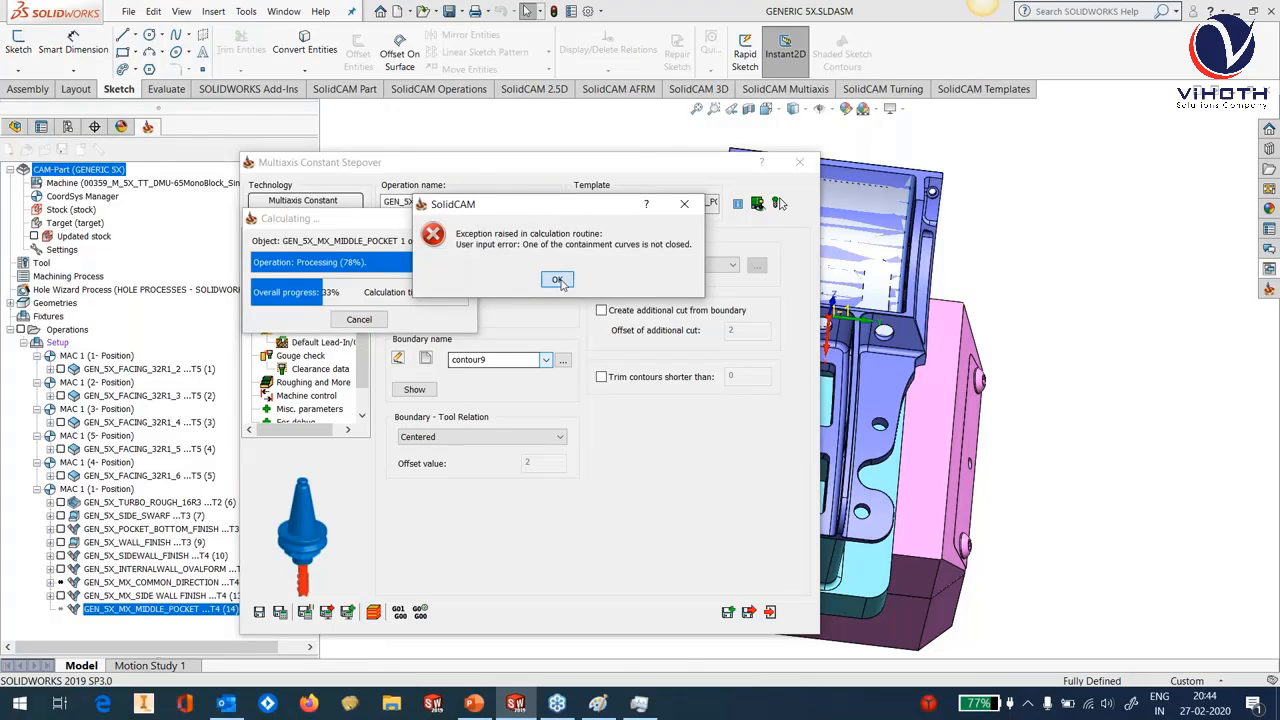
pyautogui.click(559, 280)
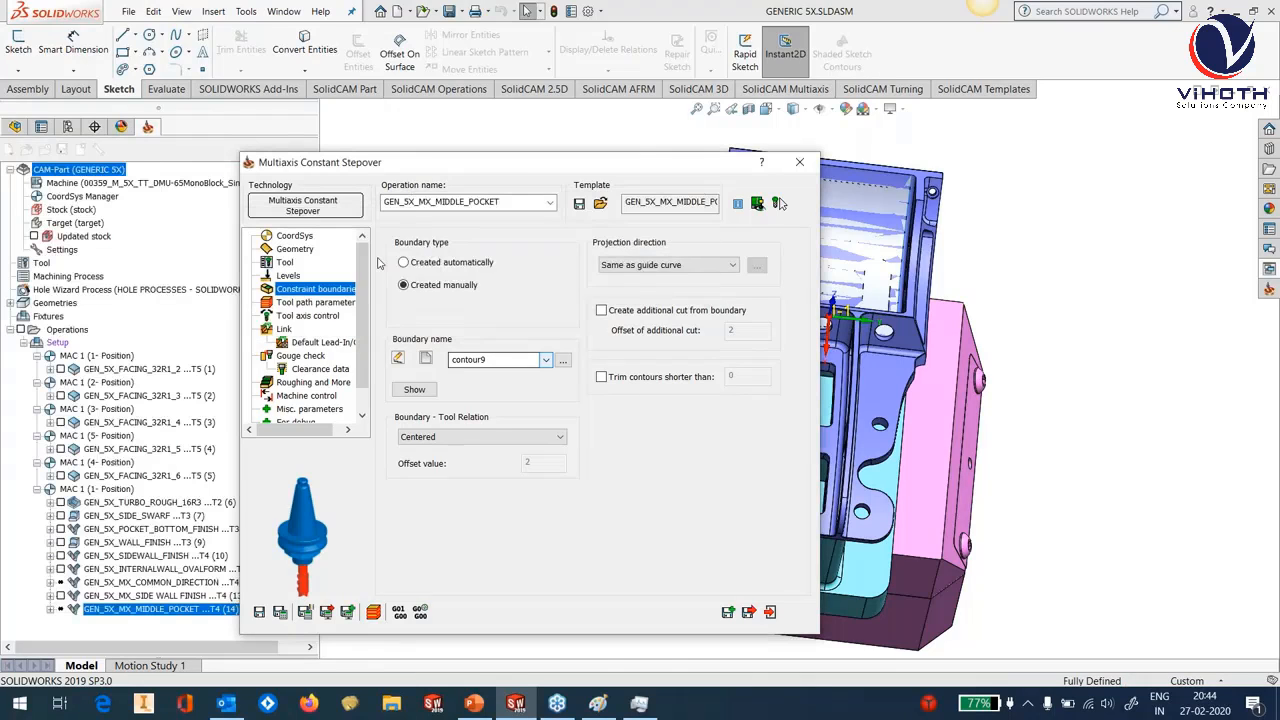
# Set the constraint boundary type to Created automatically, then save and calculate the GEN_5X_MX_MIDDLE_POCKET operation.
pyautogui.click(336, 303)
pyautogui.click(315, 289)
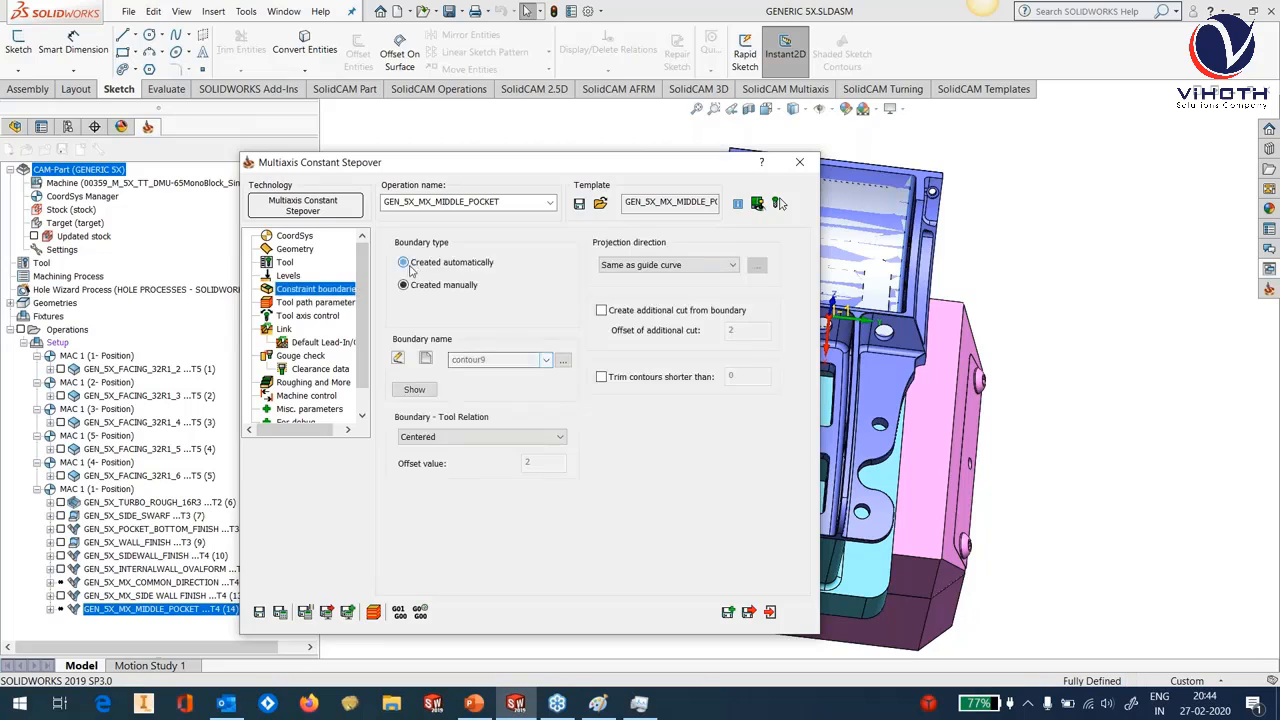
pyautogui.click(280, 613)
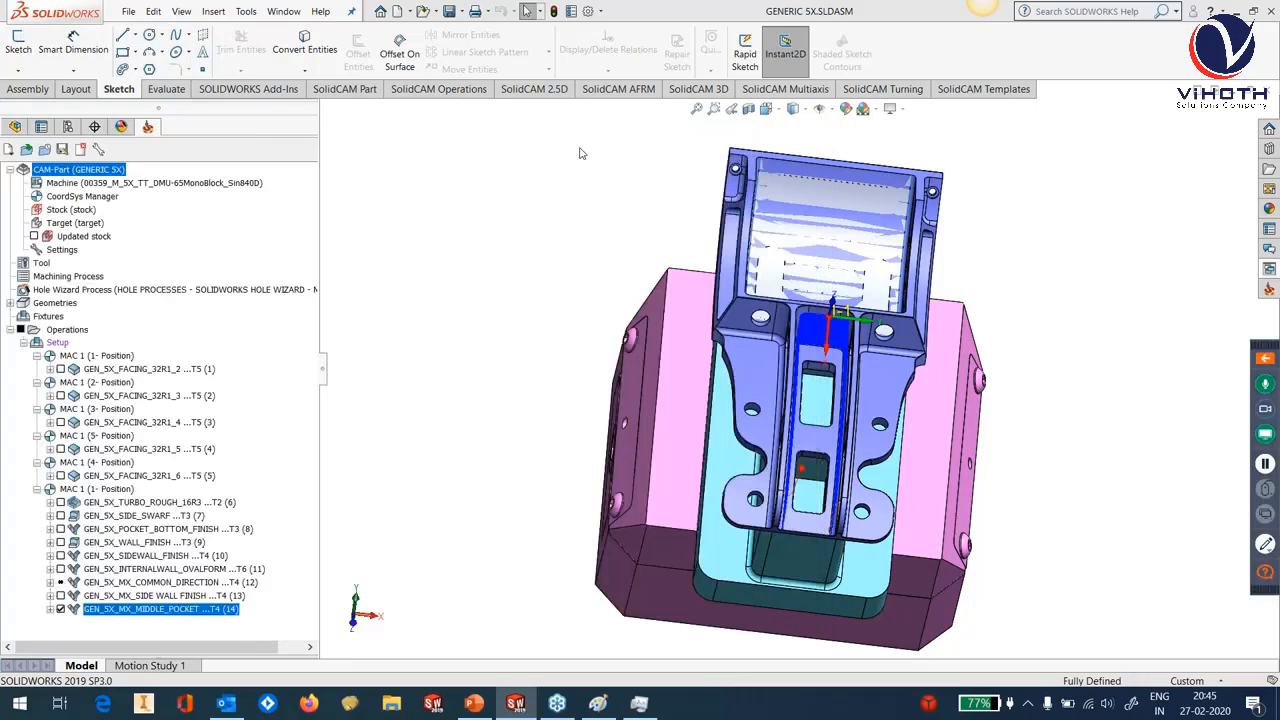
# Inspect the middle pocket toolpath and simulate it on the CAD model at a reduced speed, then close the simulation.
pyautogui.scroll(-5, 835, 462)
pyautogui.moveTo(833, 460); pyautogui.dragTo(805, 397, button='middle')
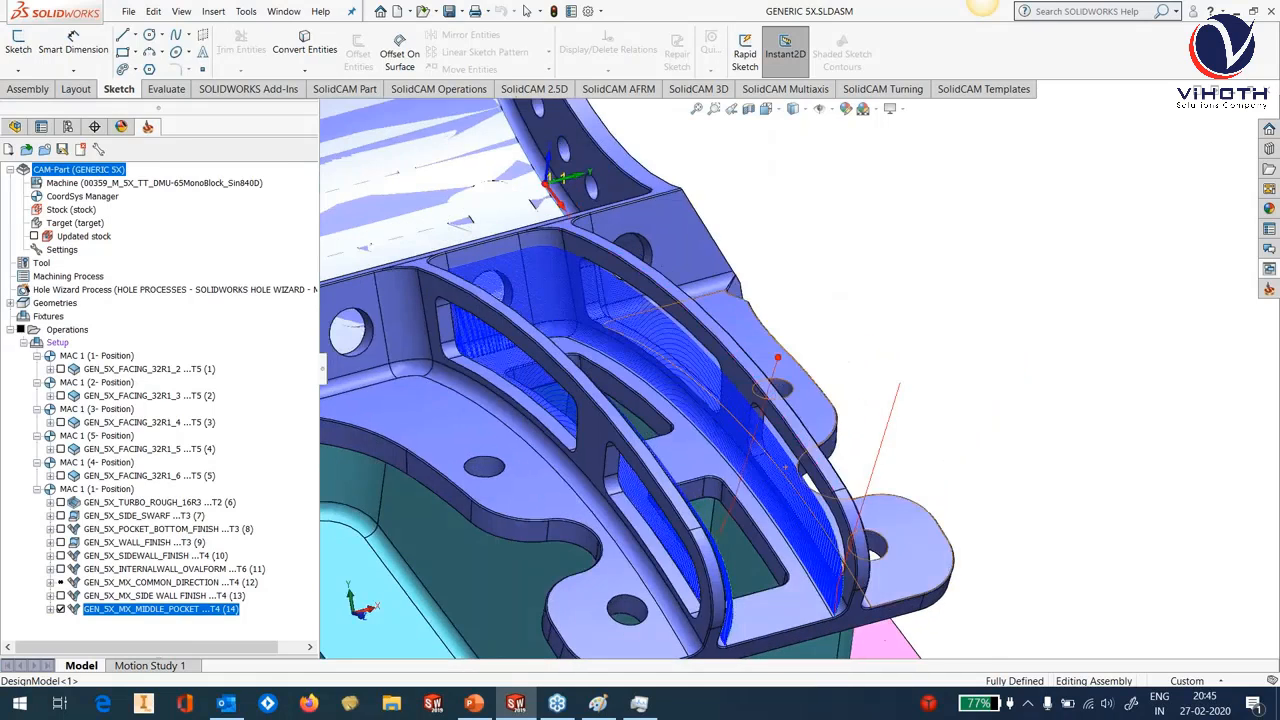
pyautogui.rightClick(178, 609)
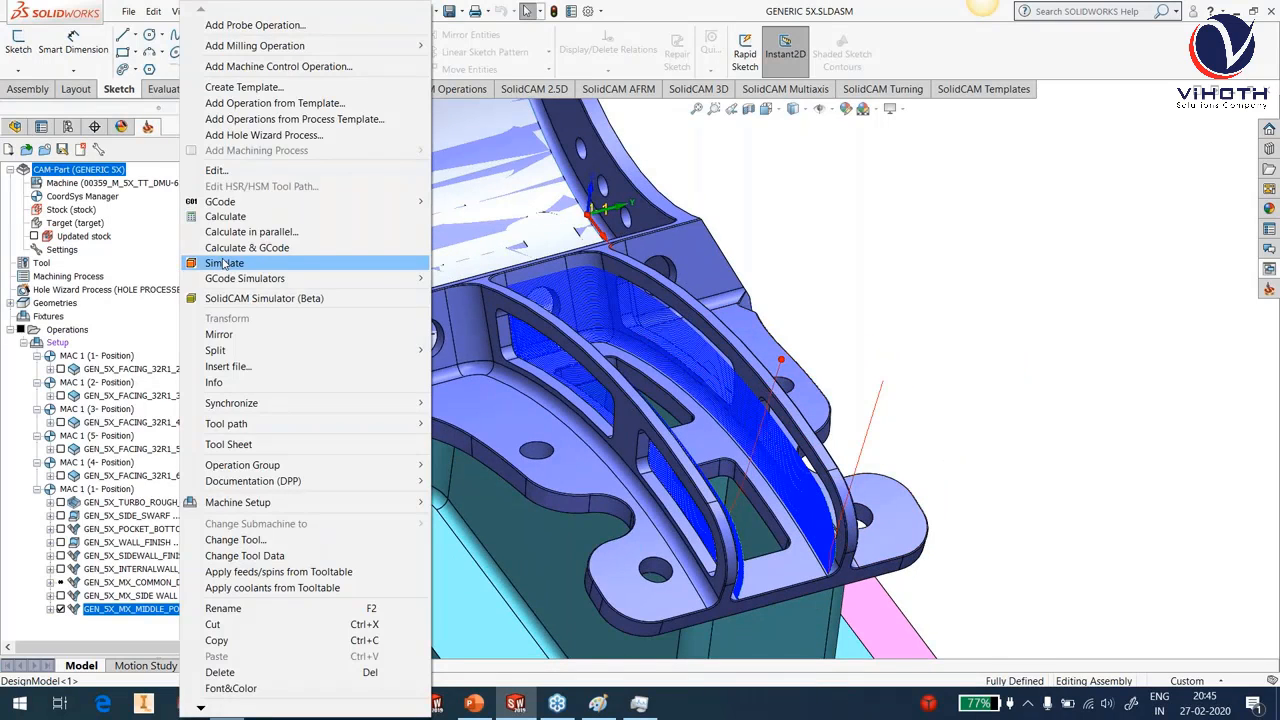
pyautogui.click(224, 263)
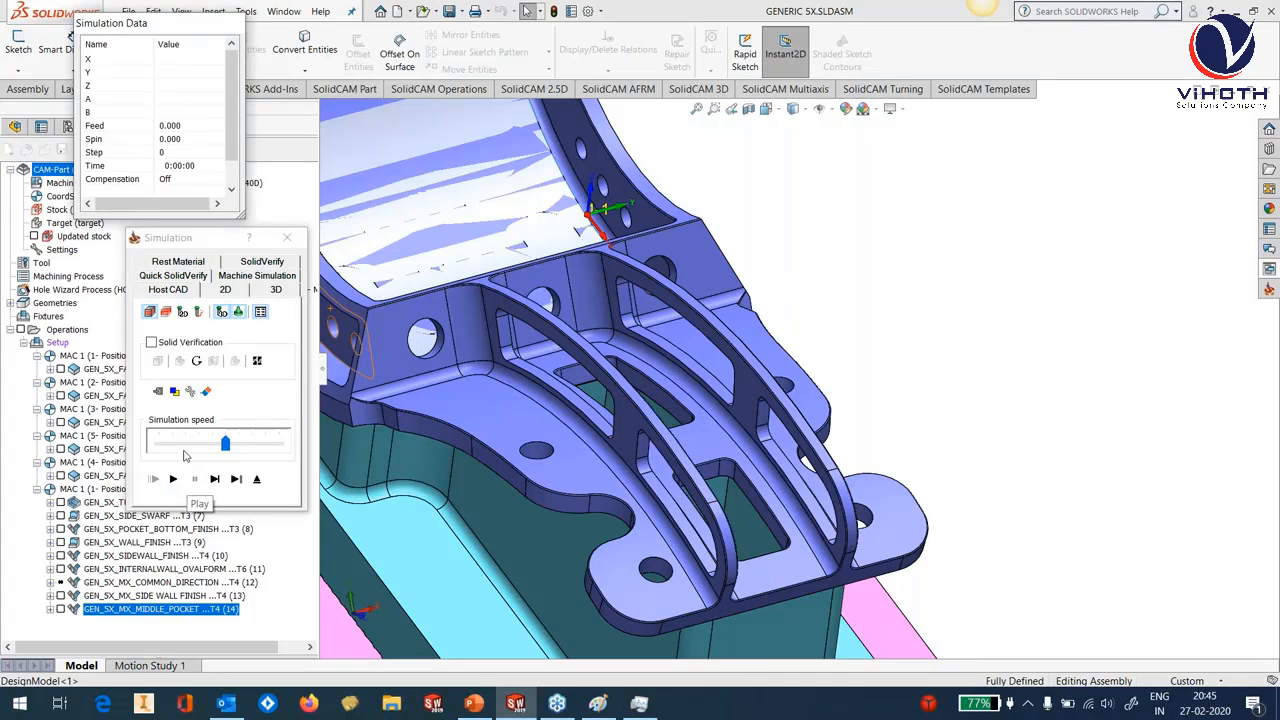
pyautogui.moveTo(225, 443); pyautogui.dragTo(198, 443)
pyautogui.click(174, 480)
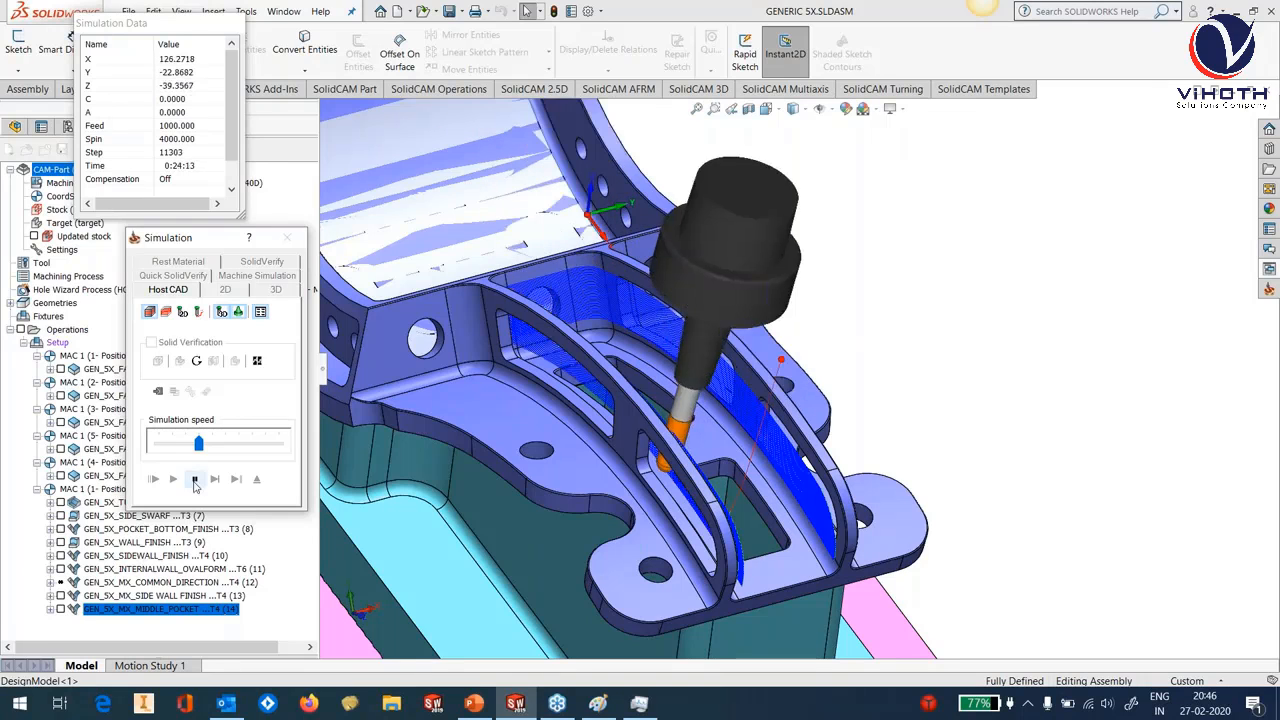
pyautogui.click(195, 479)
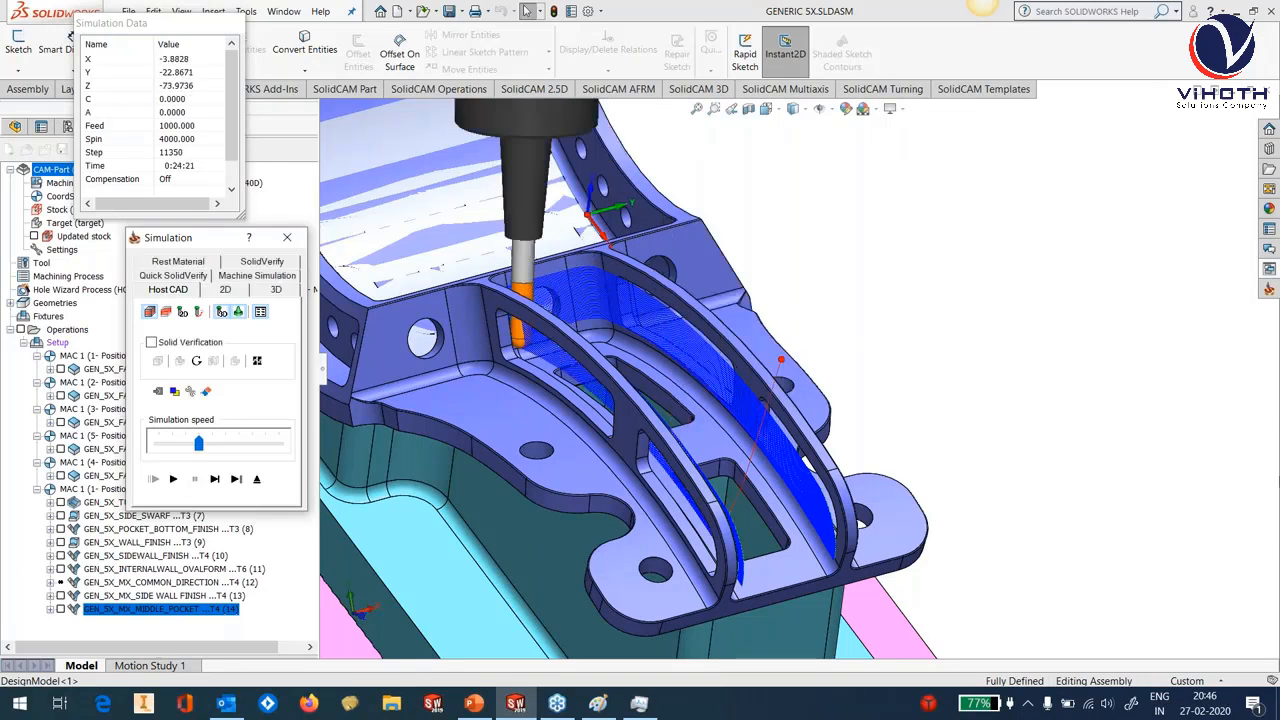
pyautogui.click(1277, 567)
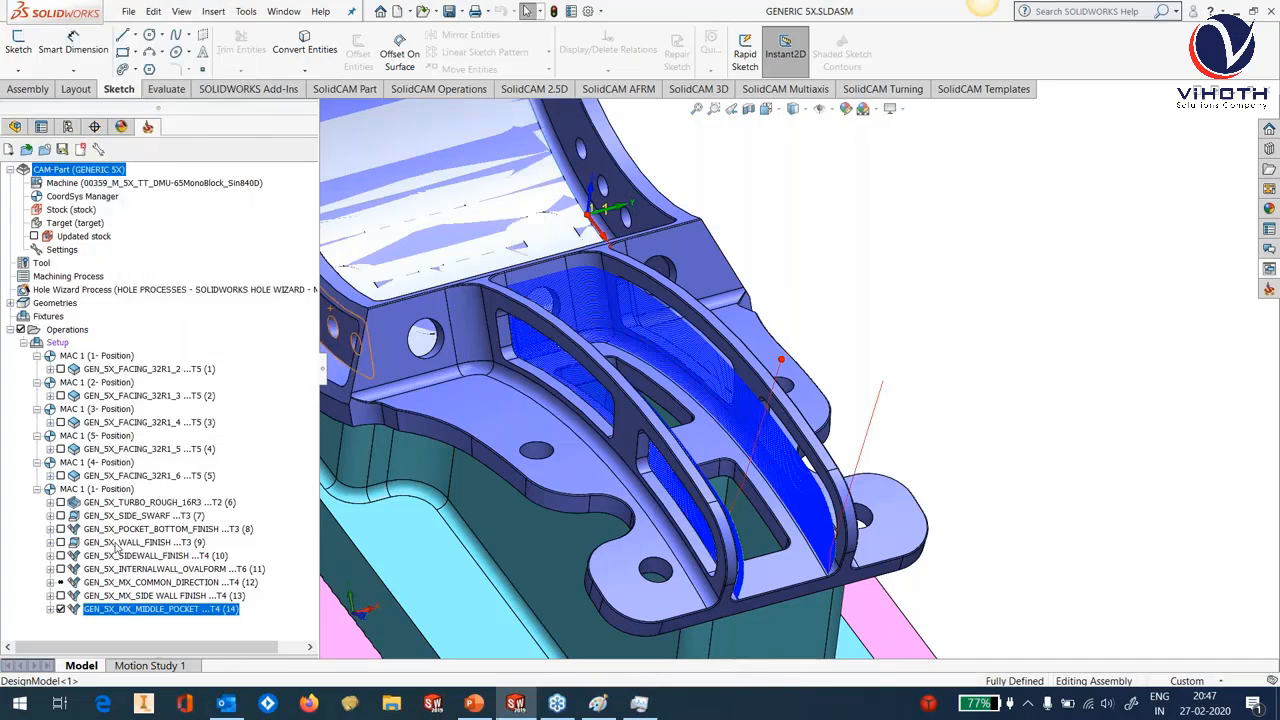
# Open the GEN_5X_SIDEWALL_FINISH operation, review its tool axis and tool path settings, and enable 3D Tool Compensation at the tool tip.
pyautogui.click(115, 543)
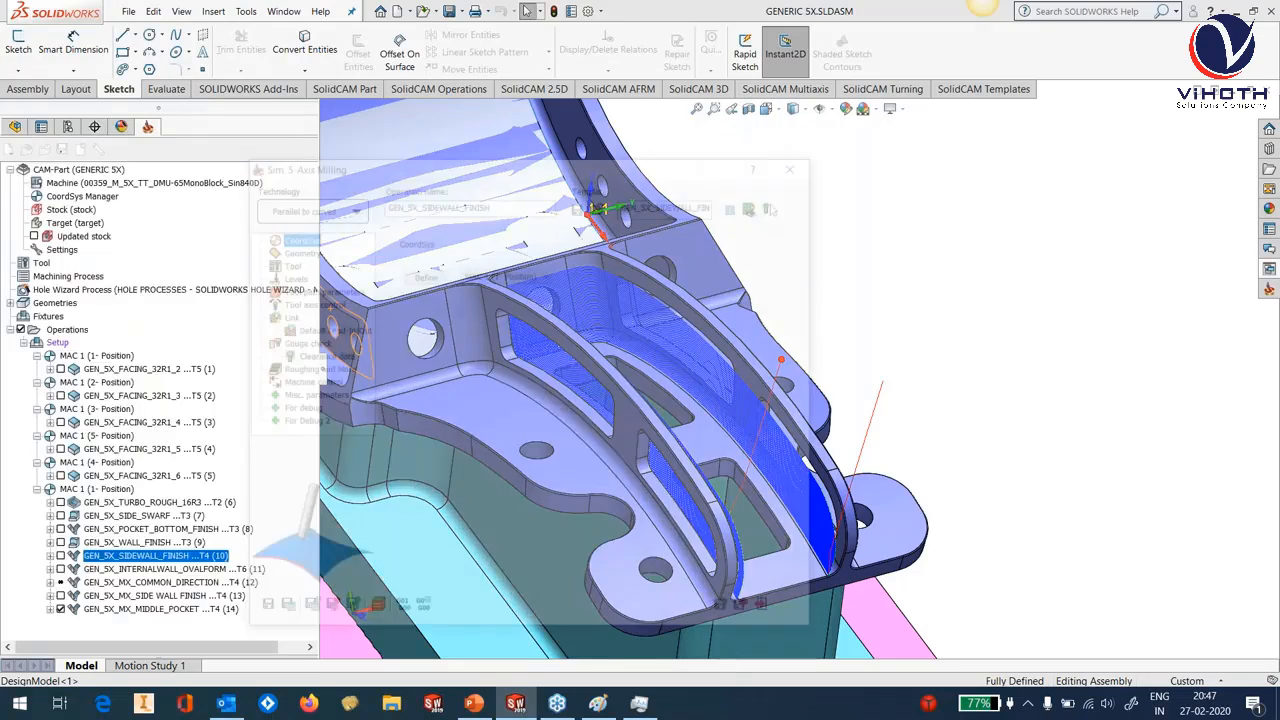
pyautogui.click(445, 243)
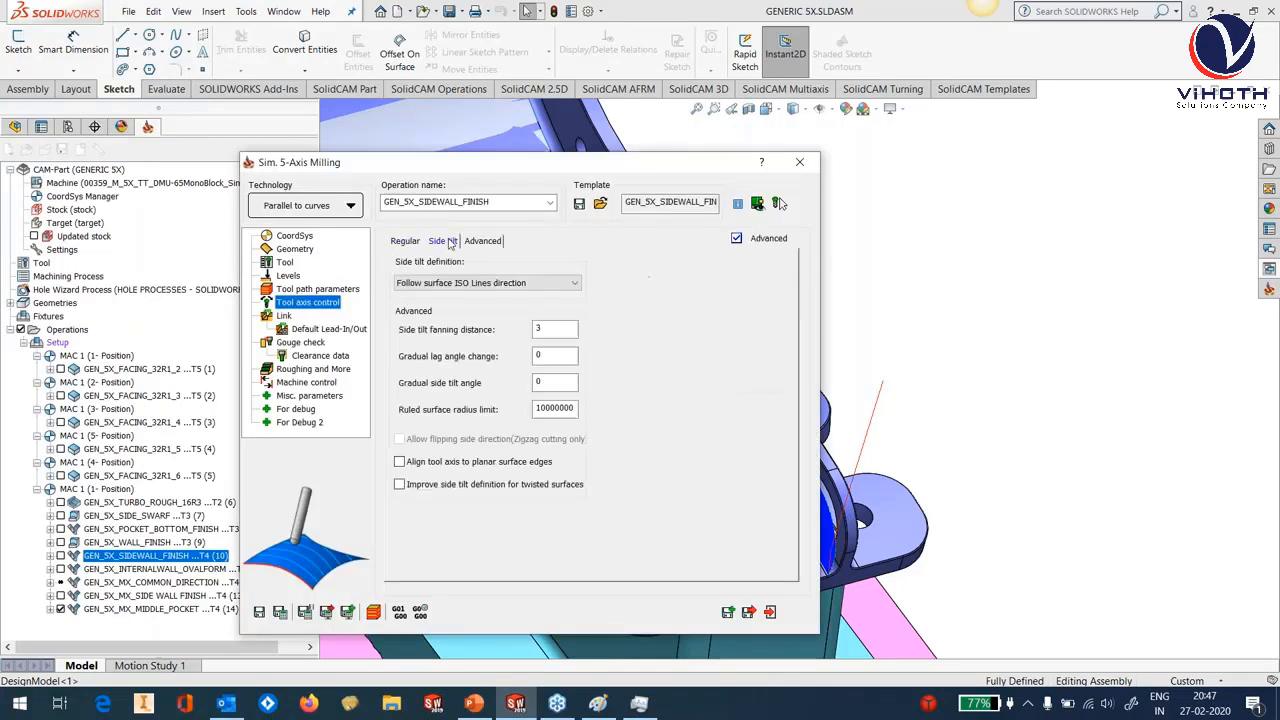
pyautogui.click(472, 243)
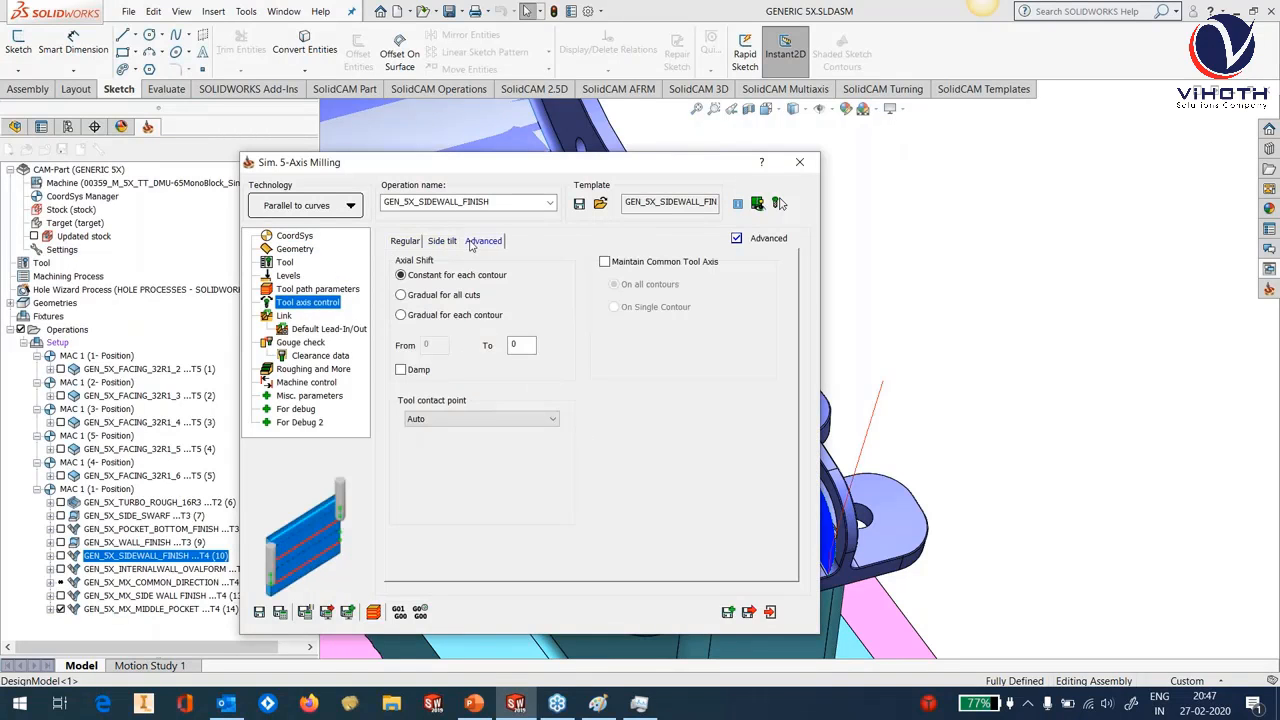
pyautogui.click(308, 290)
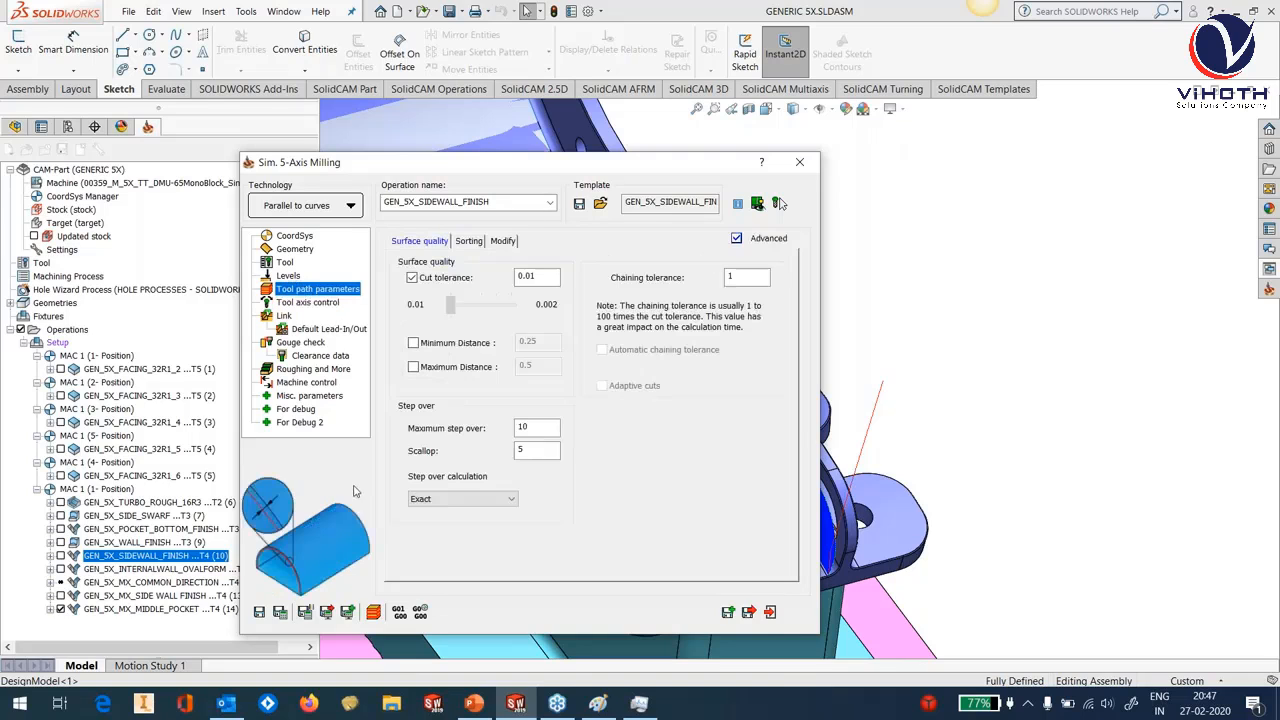
pyautogui.click(470, 242)
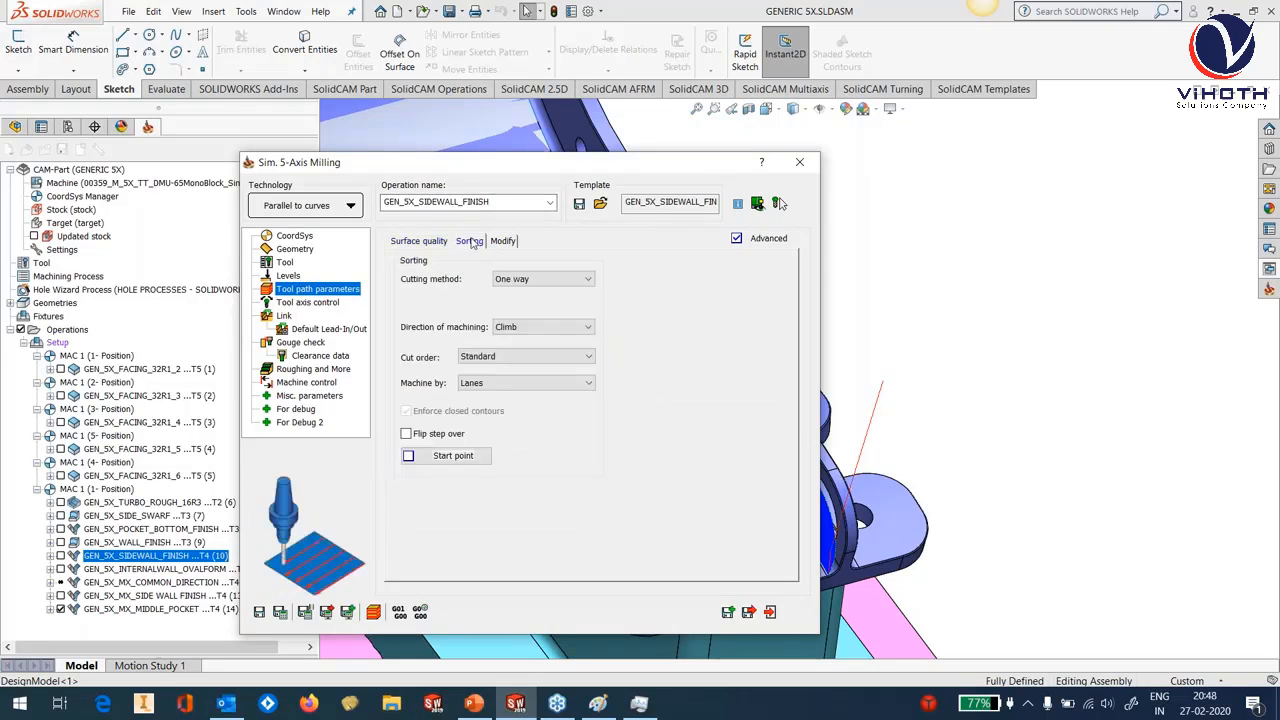
pyautogui.click(503, 241)
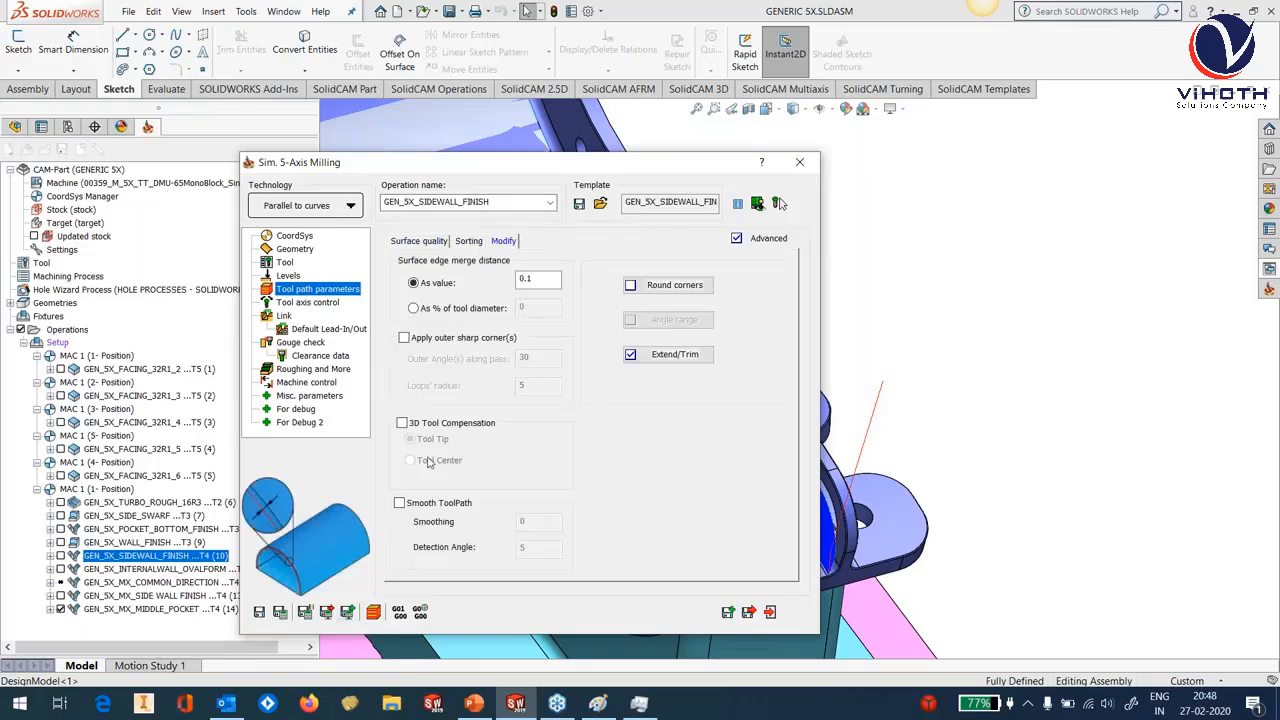
pyautogui.click(450, 426)
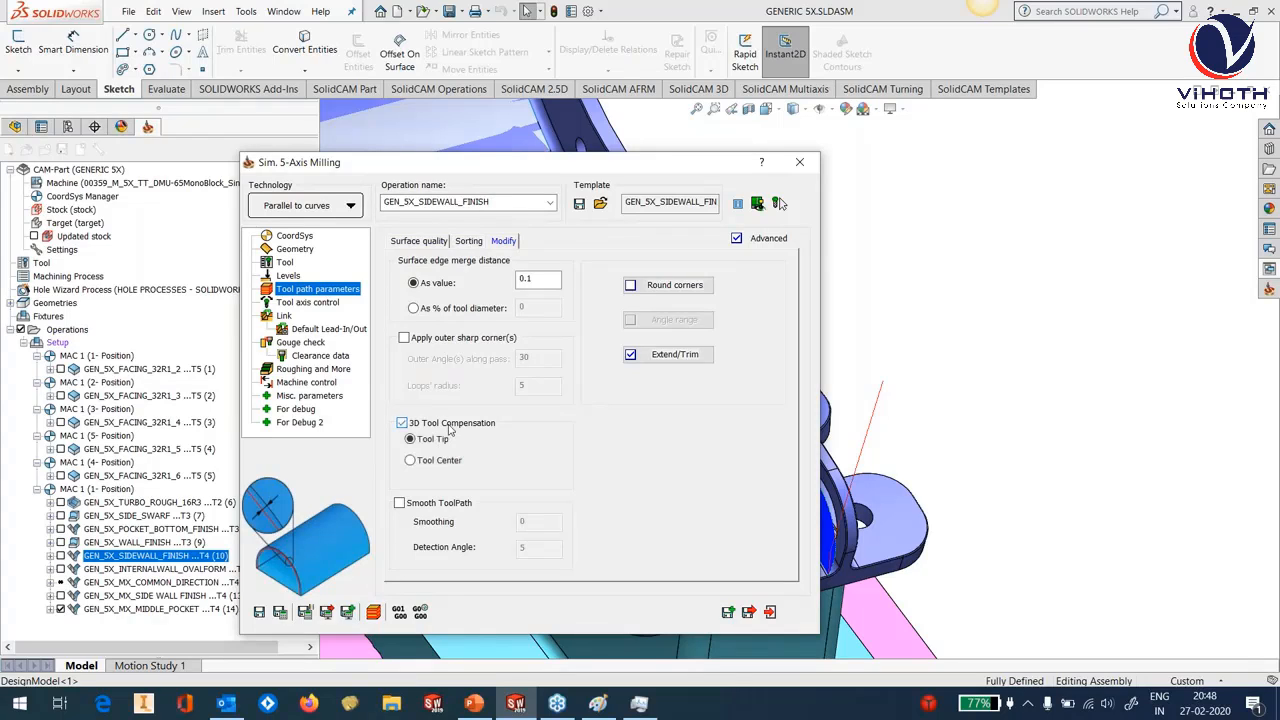